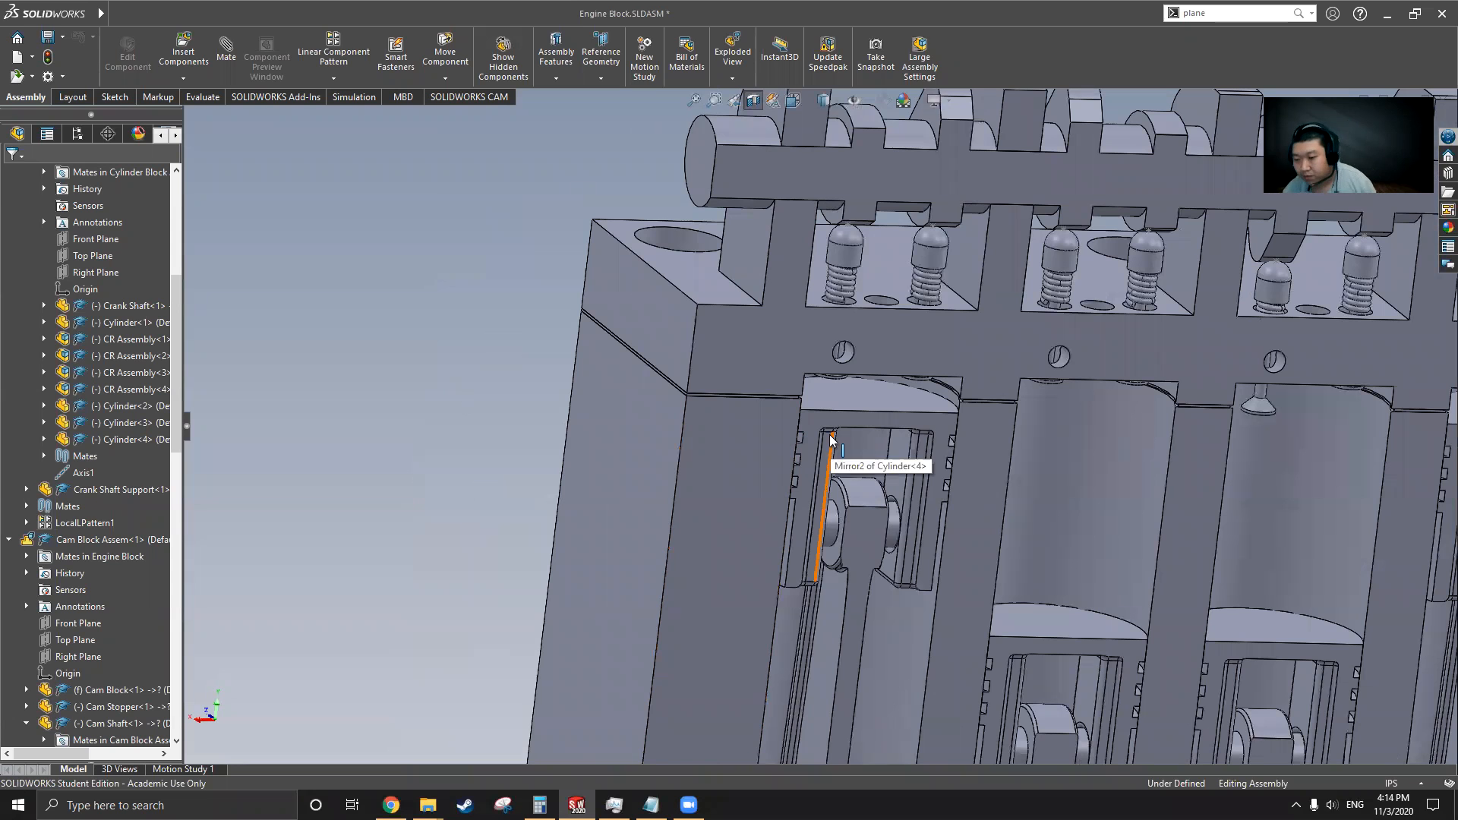
Zoom around the assembly to locate the thin gasket between the cylinder block and the head
{"action": "scroll", "coordinate": [672, 454], "scroll_direction": "up", "scroll_amount": 2}
{"action": "scroll", "coordinate": [672, 454], "scroll_direction": "up", "scroll_amount": 1}
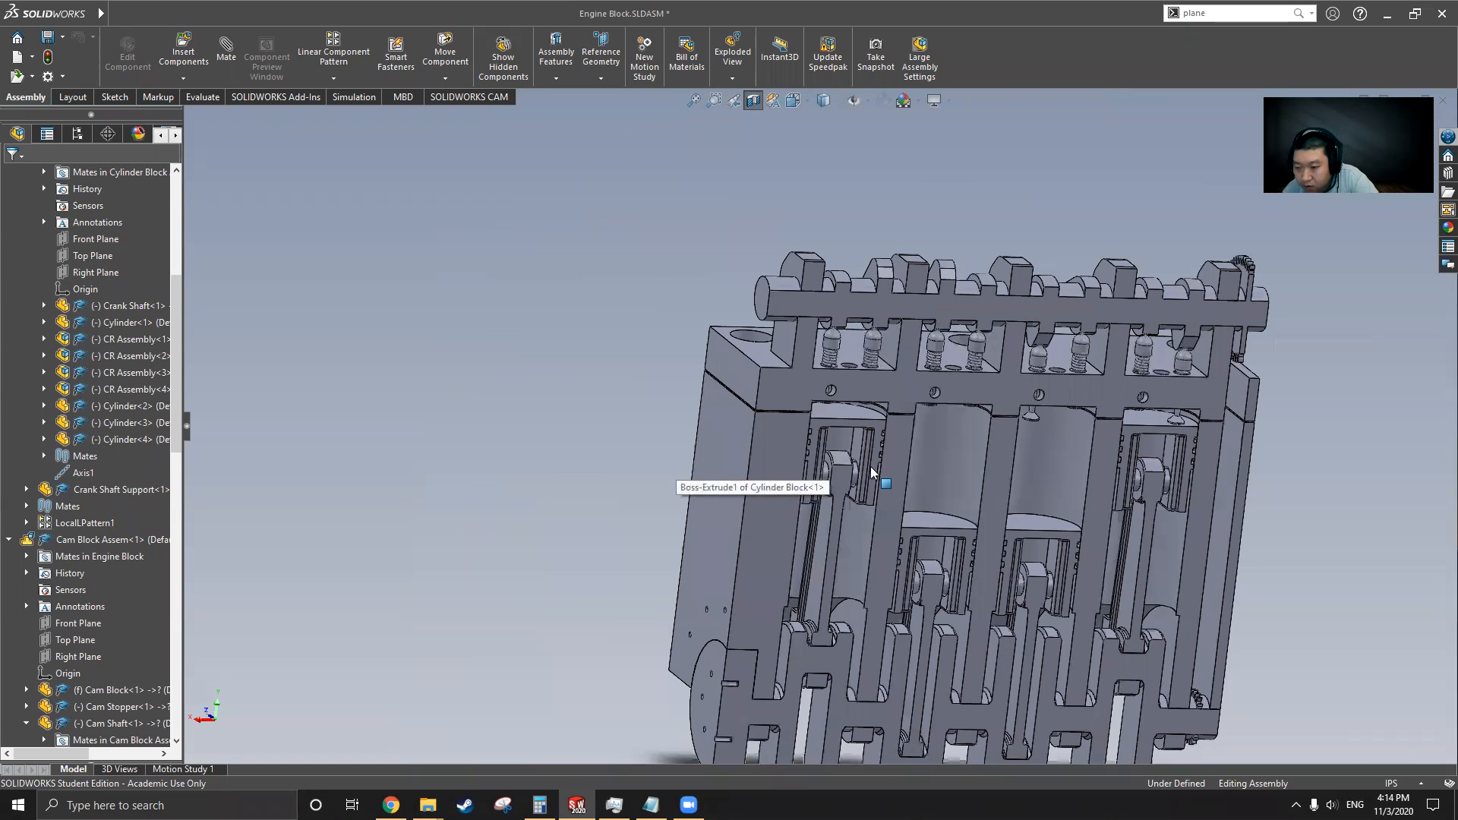
{"action": "scroll", "coordinate": [850, 467], "scroll_direction": "down", "scroll_amount": 4}
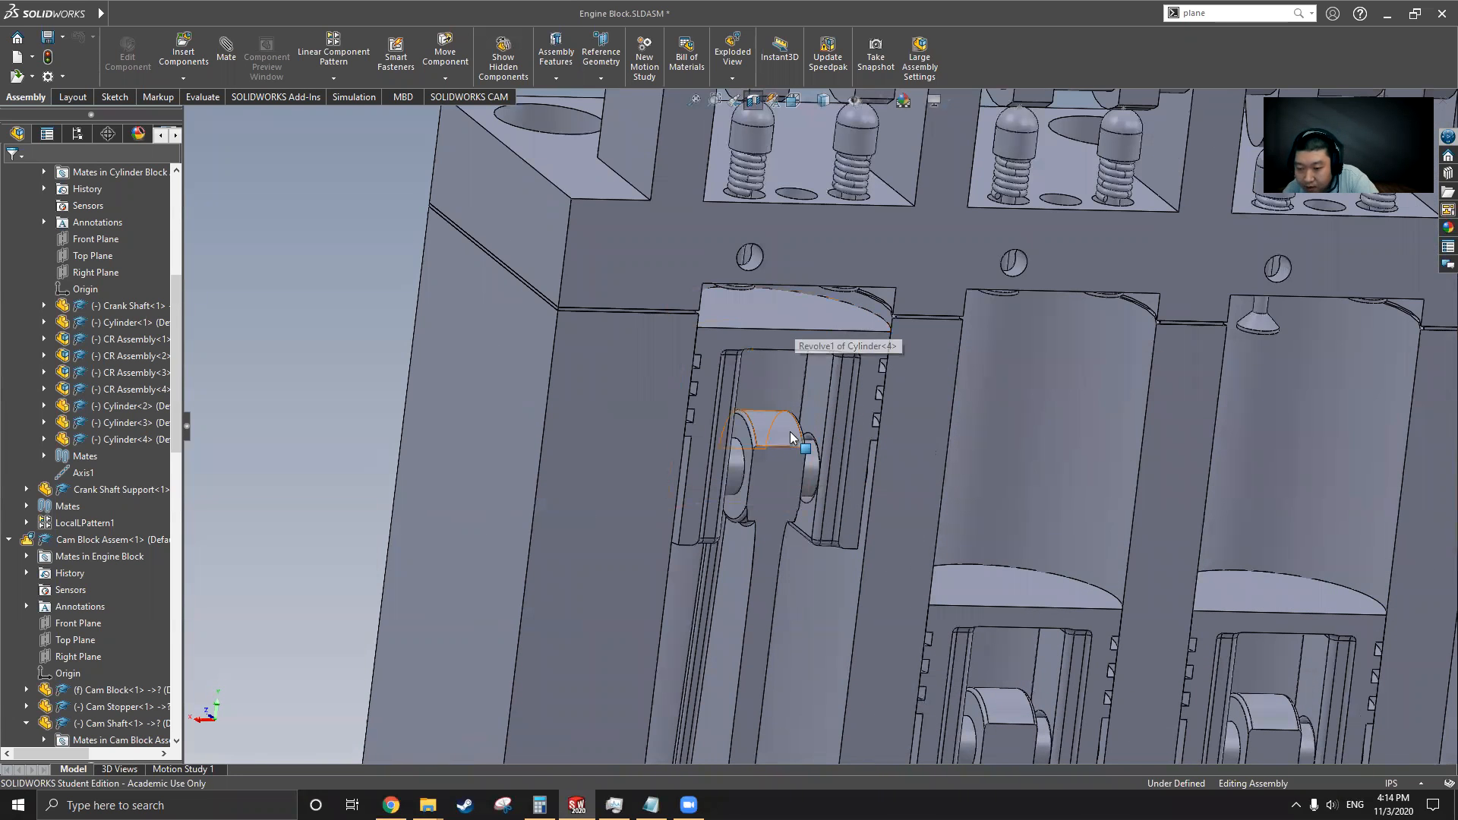
{"action": "scroll", "coordinate": [690, 381], "scroll_direction": "up", "scroll_amount": 1}
{"action": "scroll", "coordinate": [686, 366], "scroll_direction": "down", "scroll_amount": 4}
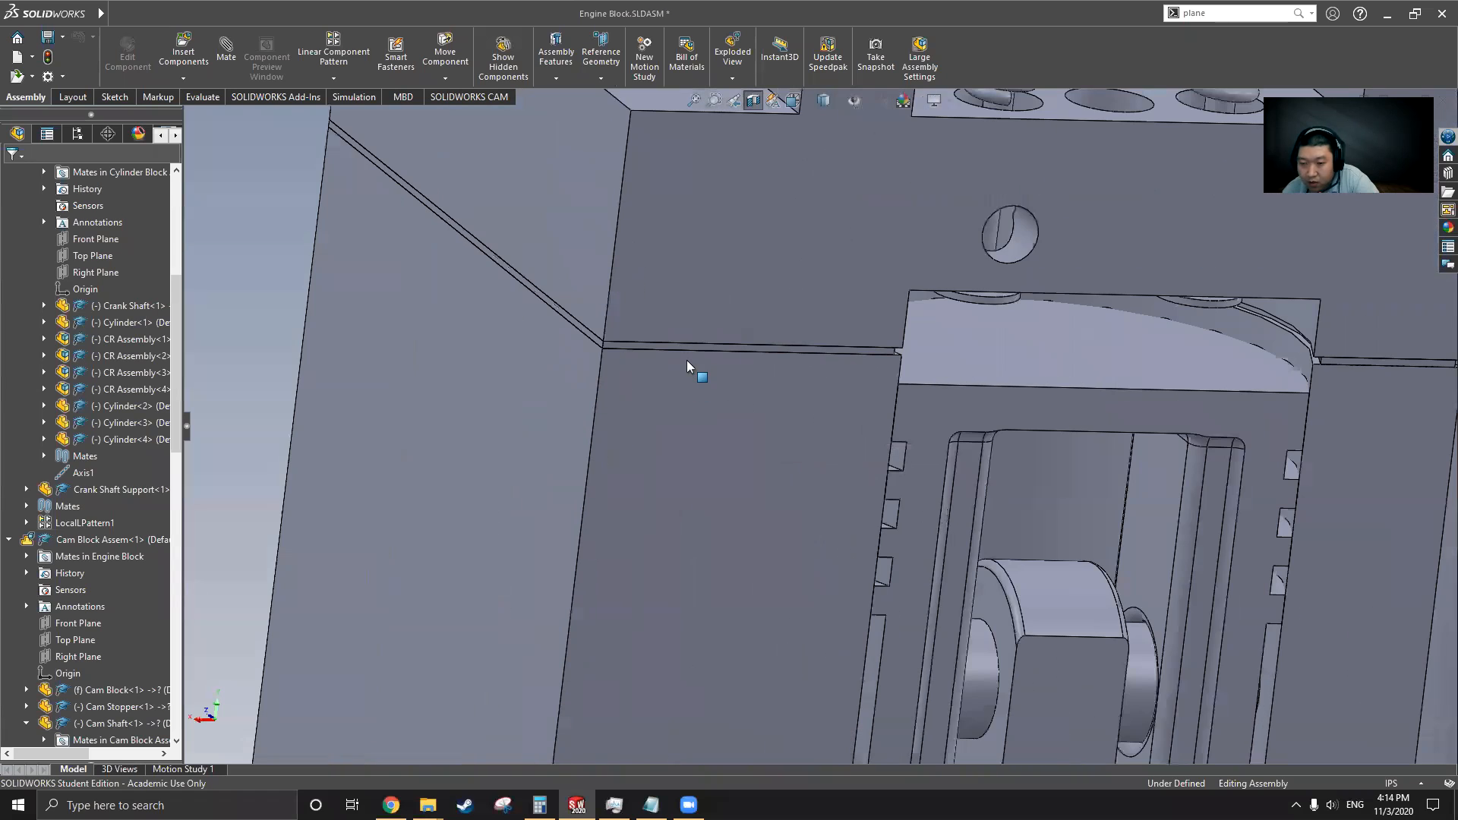
{"action": "right_click", "coordinate": [617, 345]}
{"action": "left_click", "coordinate": [422, 342]}
{"action": "scroll", "coordinate": [422, 342], "scroll_direction": "up", "scroll_amount": 5}
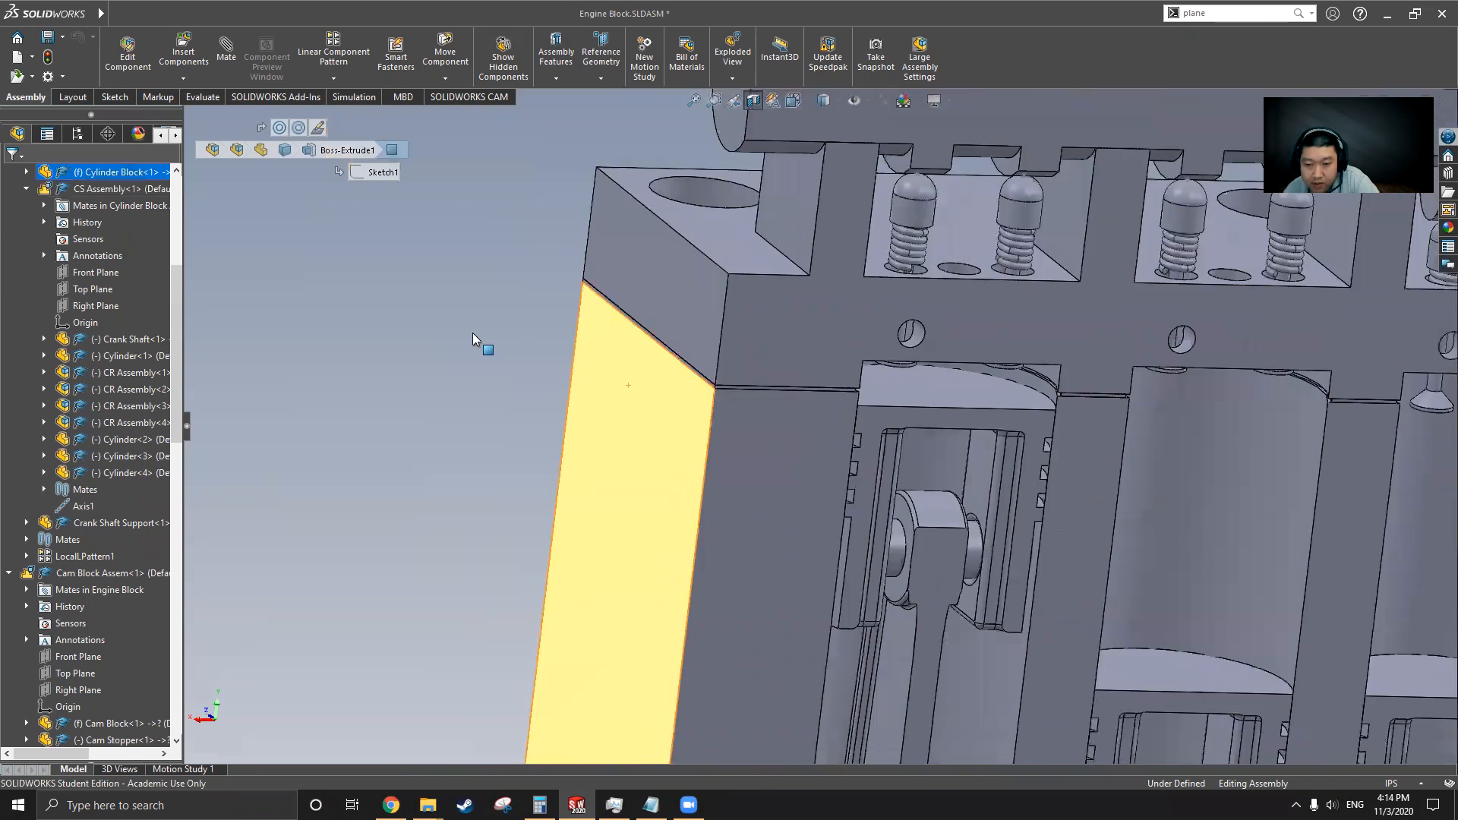
{"action": "left_click", "coordinate": [472, 333]}
{"action": "scroll", "coordinate": [750, 400], "scroll_direction": "down", "scroll_amount": 7}
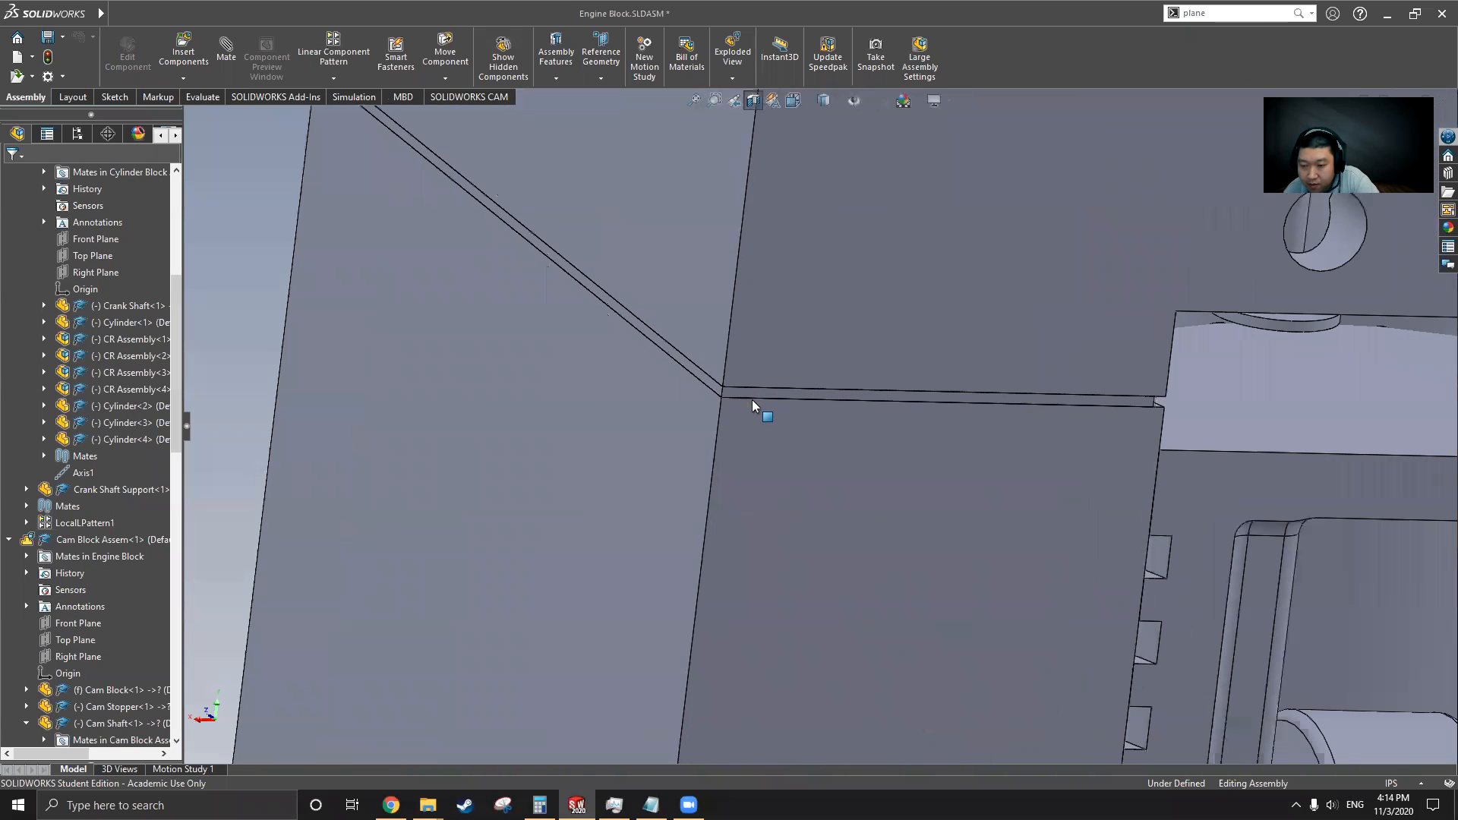
Open the gasket part from the assembly in its own window
{"action": "left_click", "coordinate": [712, 387]}
{"action": "right_click", "coordinate": [712, 387]}
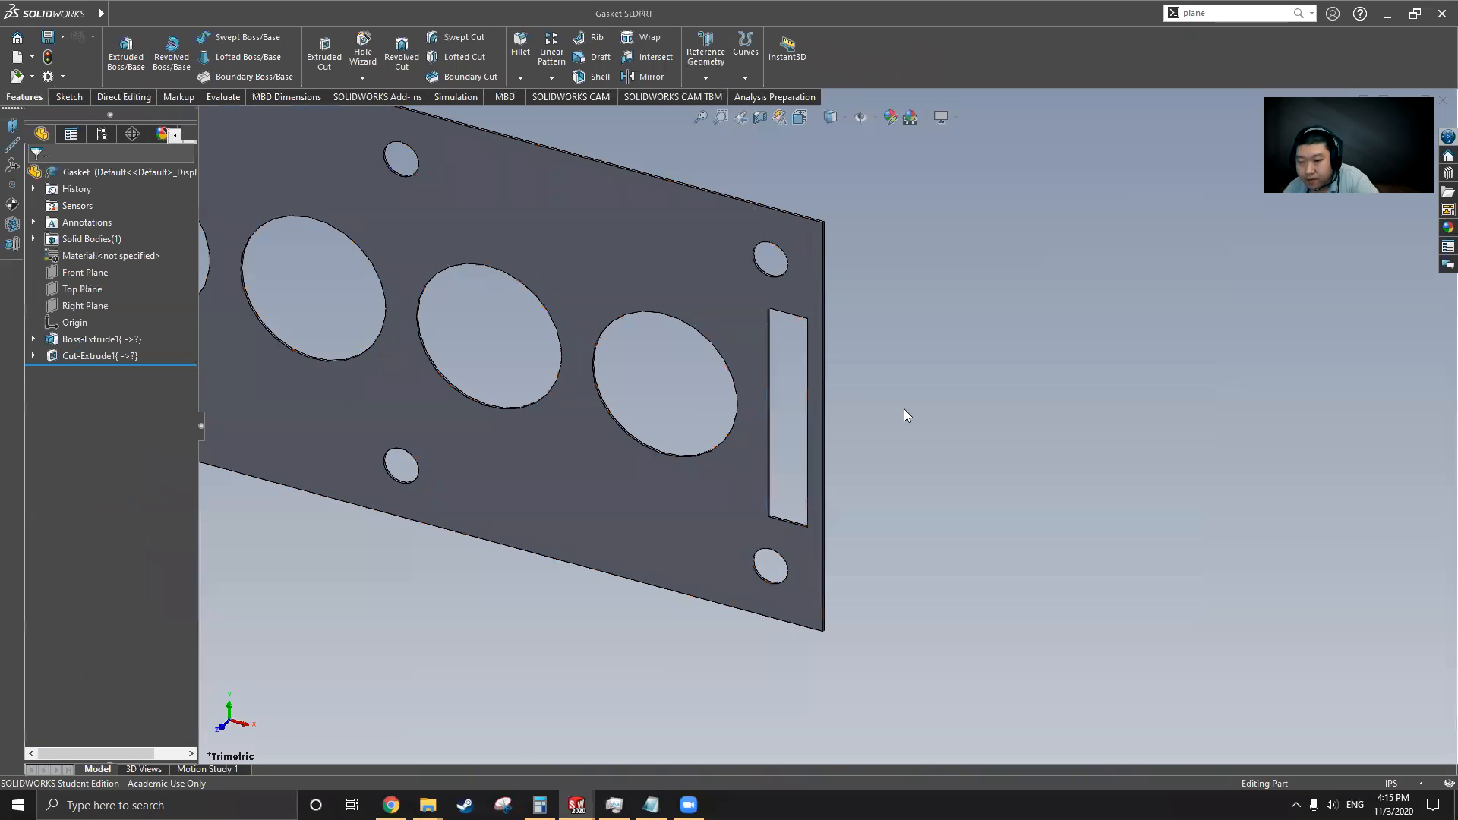
{"action": "scroll", "coordinate": [904, 409], "scroll_direction": "up", "scroll_amount": 5}
{"action": "middle_click_drag", "start_coordinate": [722, 397], "coordinate": [779, 322]}
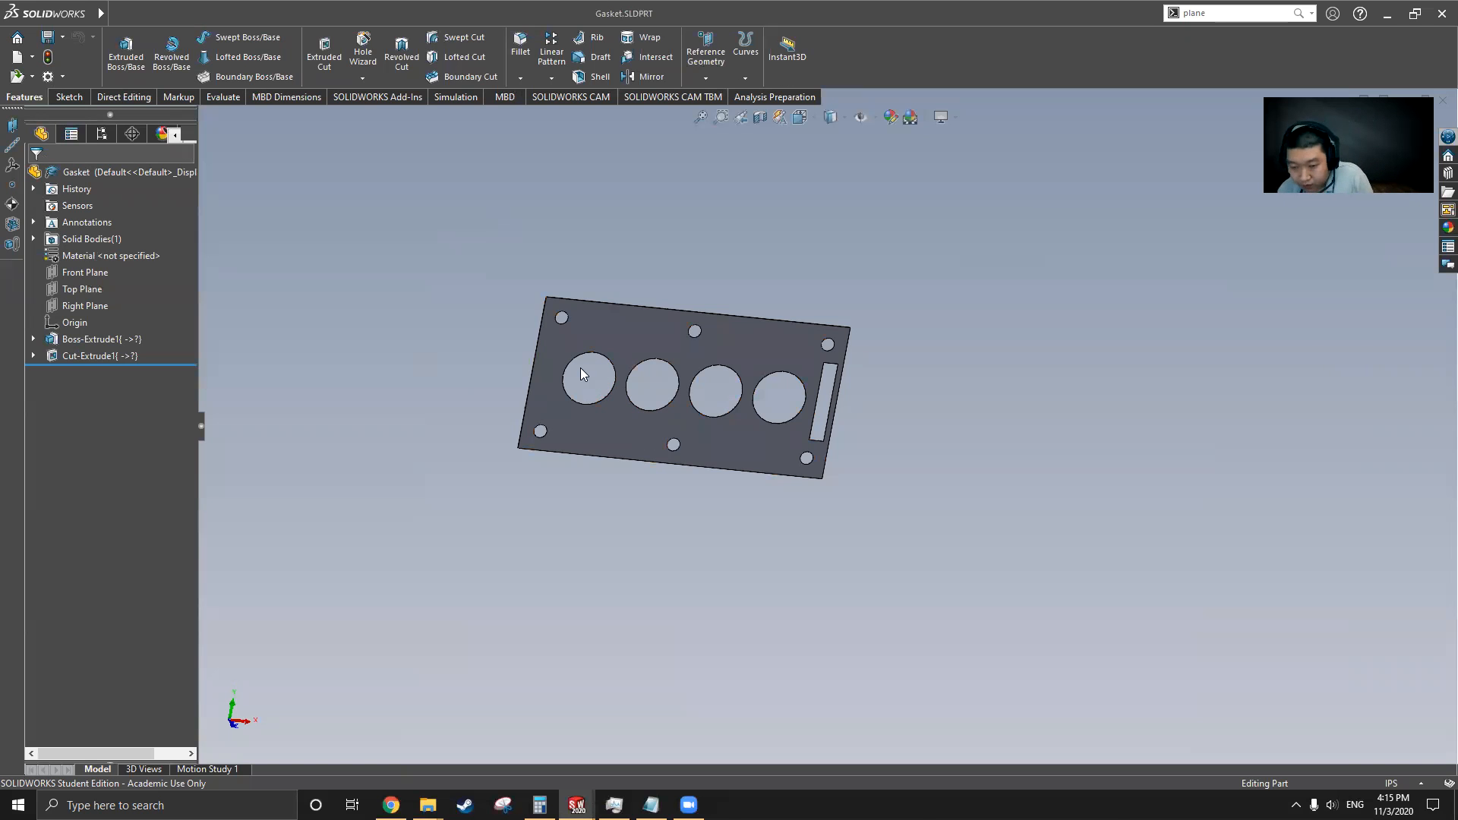
Inspect the gasket's Boss-Extrude1 and Cut-Extrude1 features and show Sketch1's dimensions
{"action": "scroll", "coordinate": [700, 478], "scroll_direction": "down", "scroll_amount": 3}
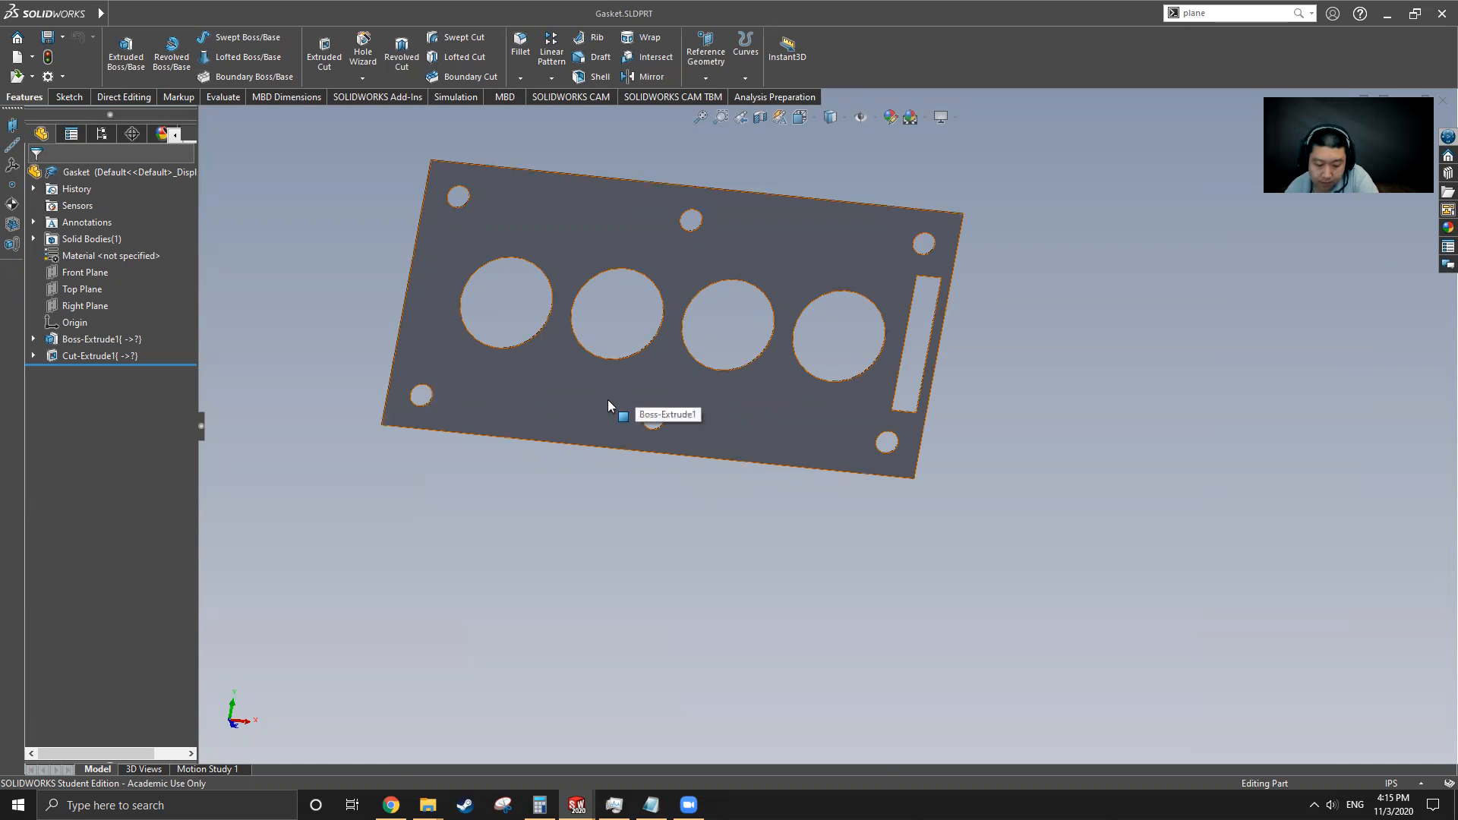
{"action": "left_click", "coordinate": [32, 339]}
{"action": "left_click", "coordinate": [33, 339]}
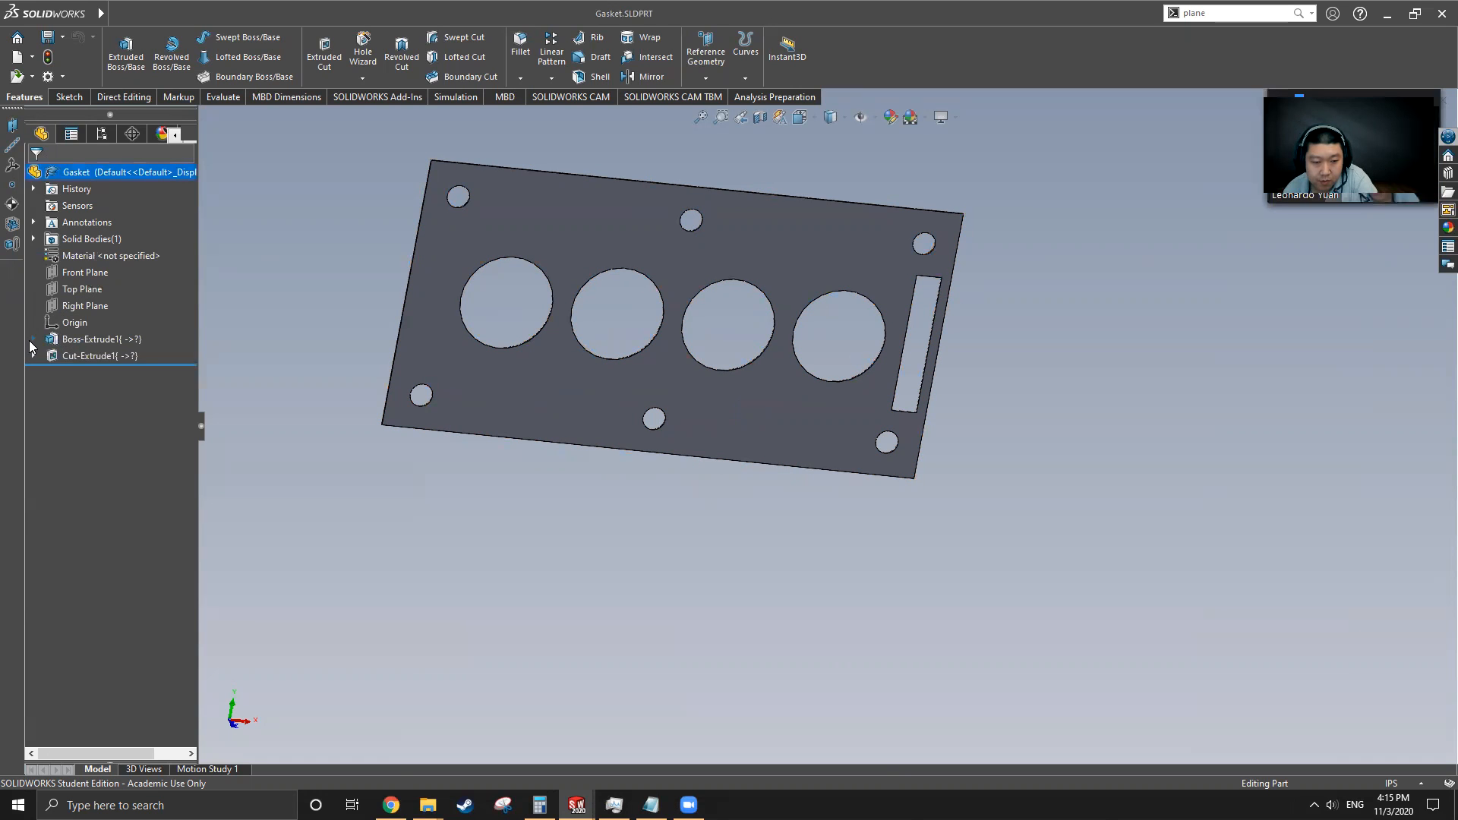
{"action": "left_click", "coordinate": [100, 340]}
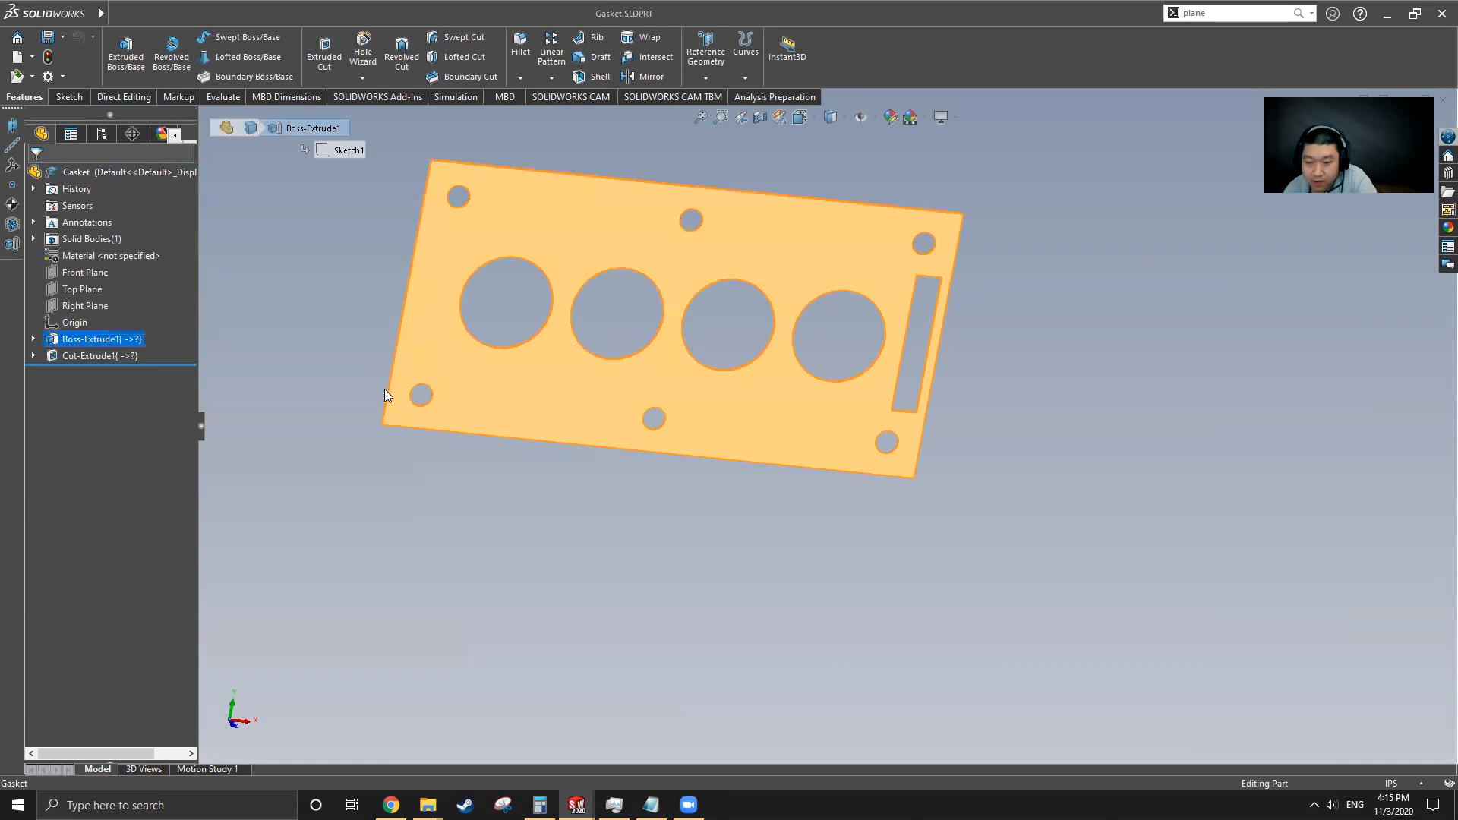
{"action": "left_click", "coordinate": [70, 357]}
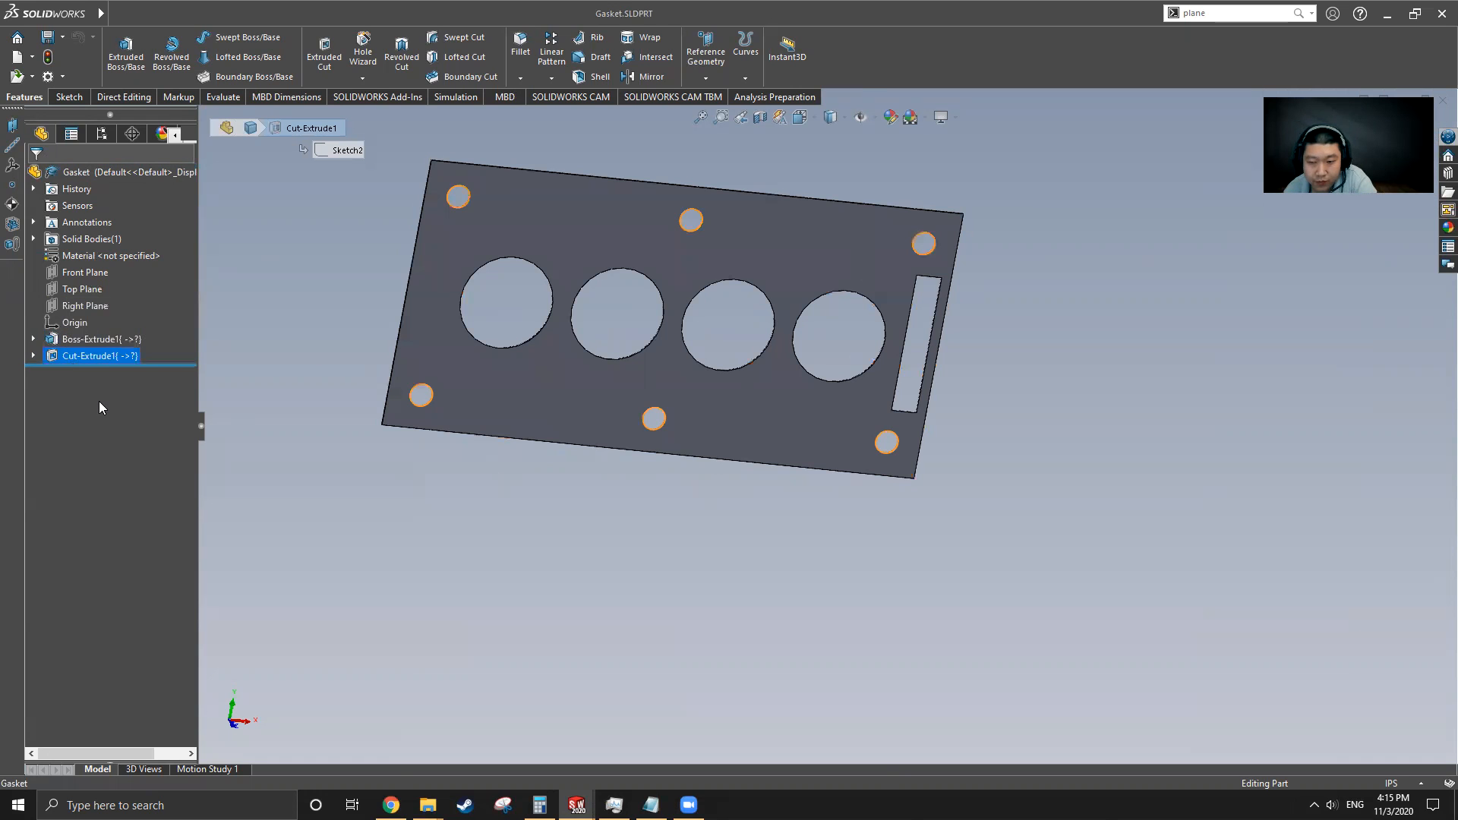
{"action": "left_click", "coordinate": [79, 347]}
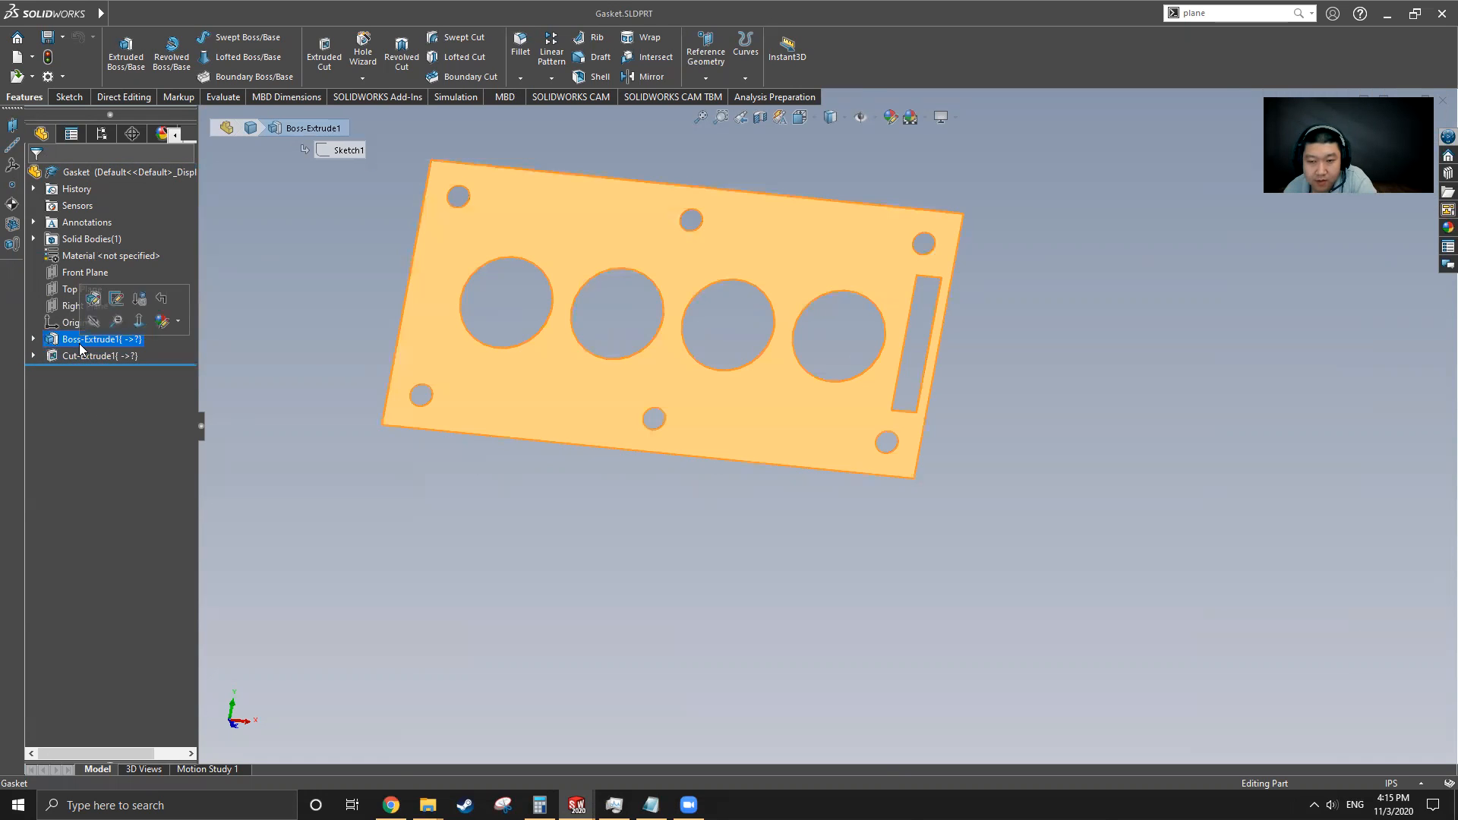
{"action": "left_click", "coordinate": [33, 339]}
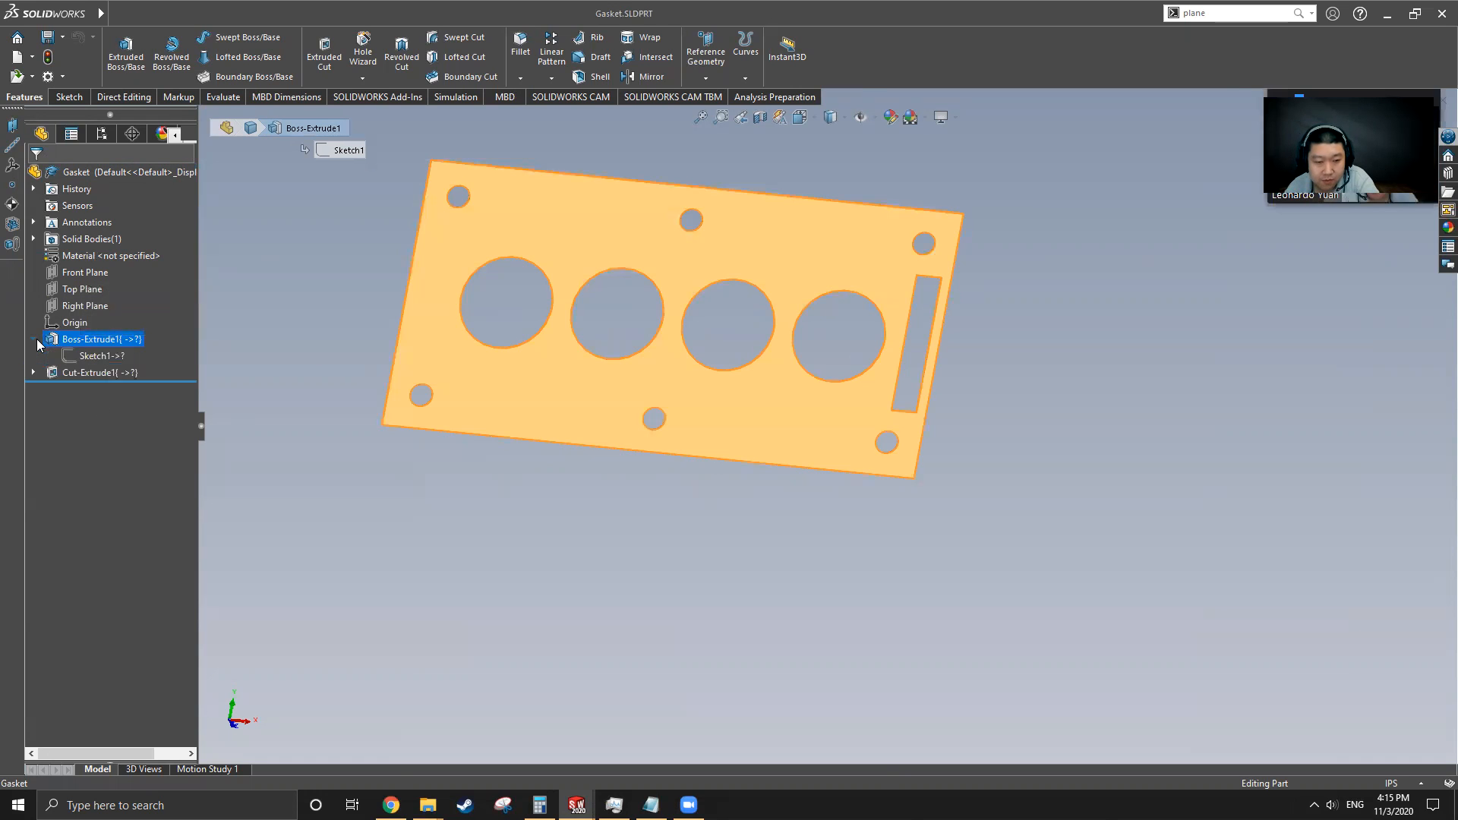
{"action": "left_click", "coordinate": [117, 357]}
{"action": "middle_click_drag", "start_coordinate": [662, 465], "coordinate": [647, 399]}
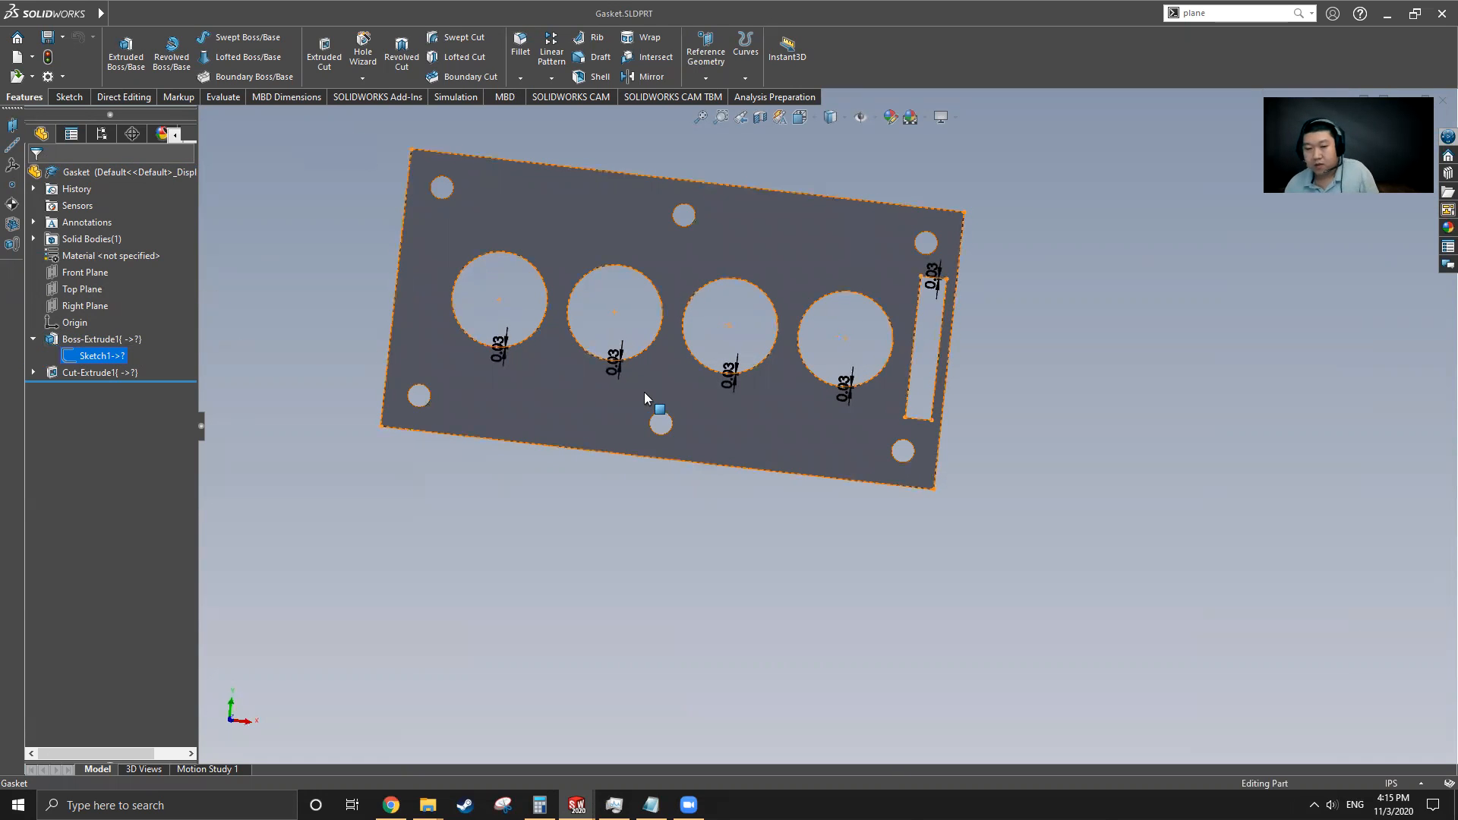
Create a new part document
{"action": "left_click", "coordinate": [15, 57]}
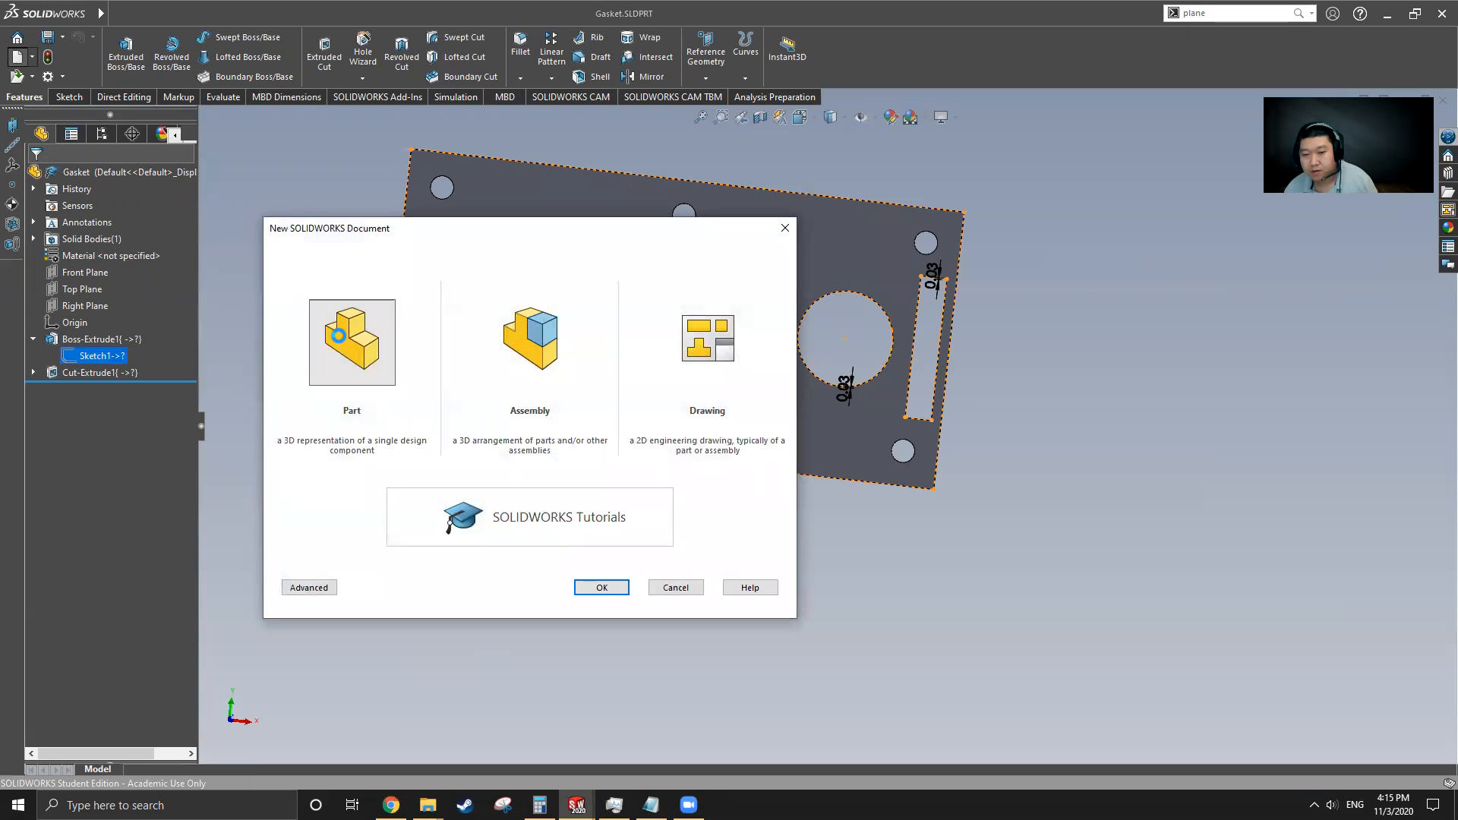
{"action": "double_click", "coordinate": [339, 336]}
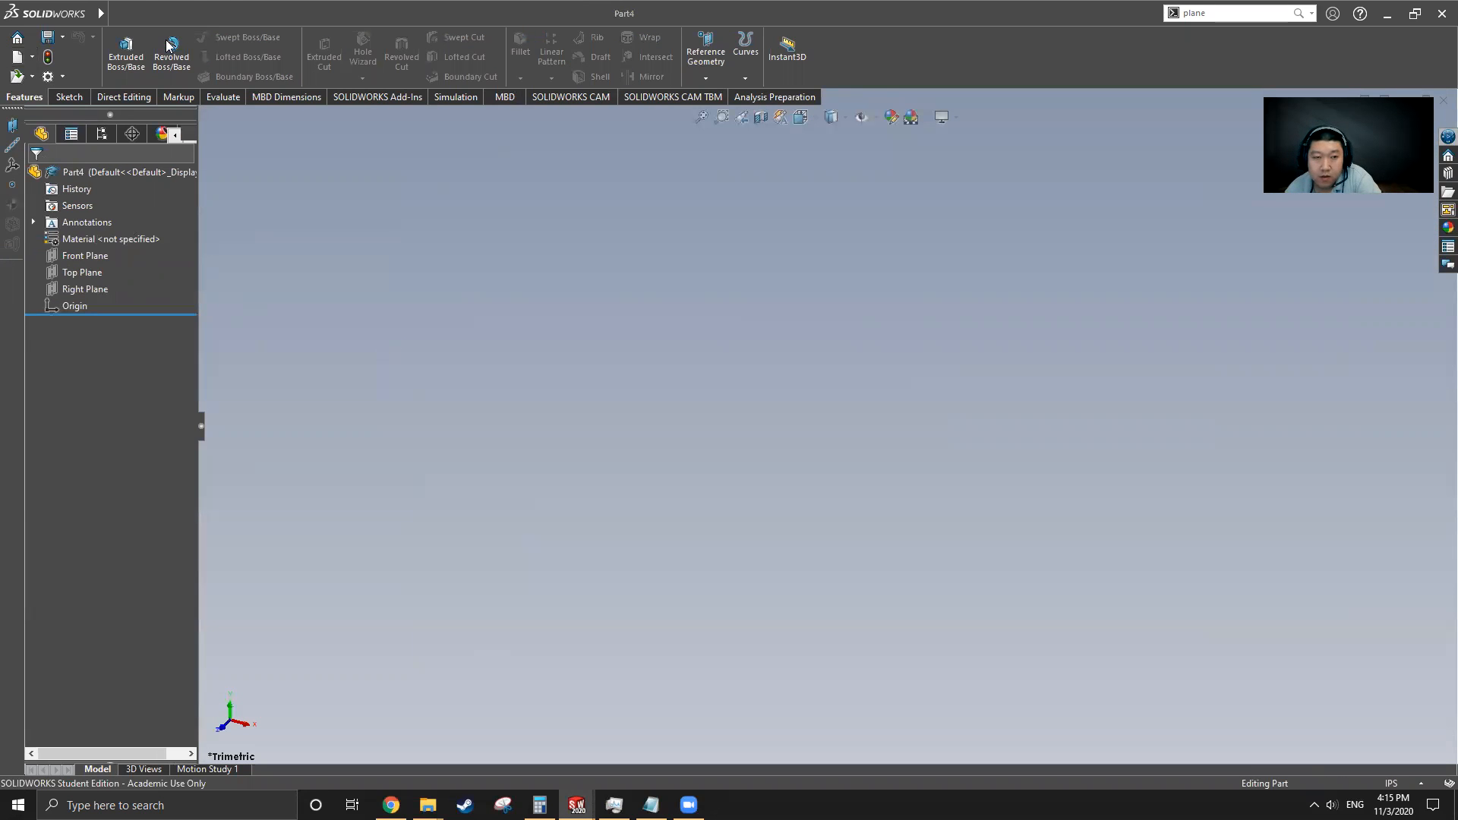
Switch back to the gasket and measure the length of its long bottom edge
{"action": "left_click", "coordinate": [330, 14]}
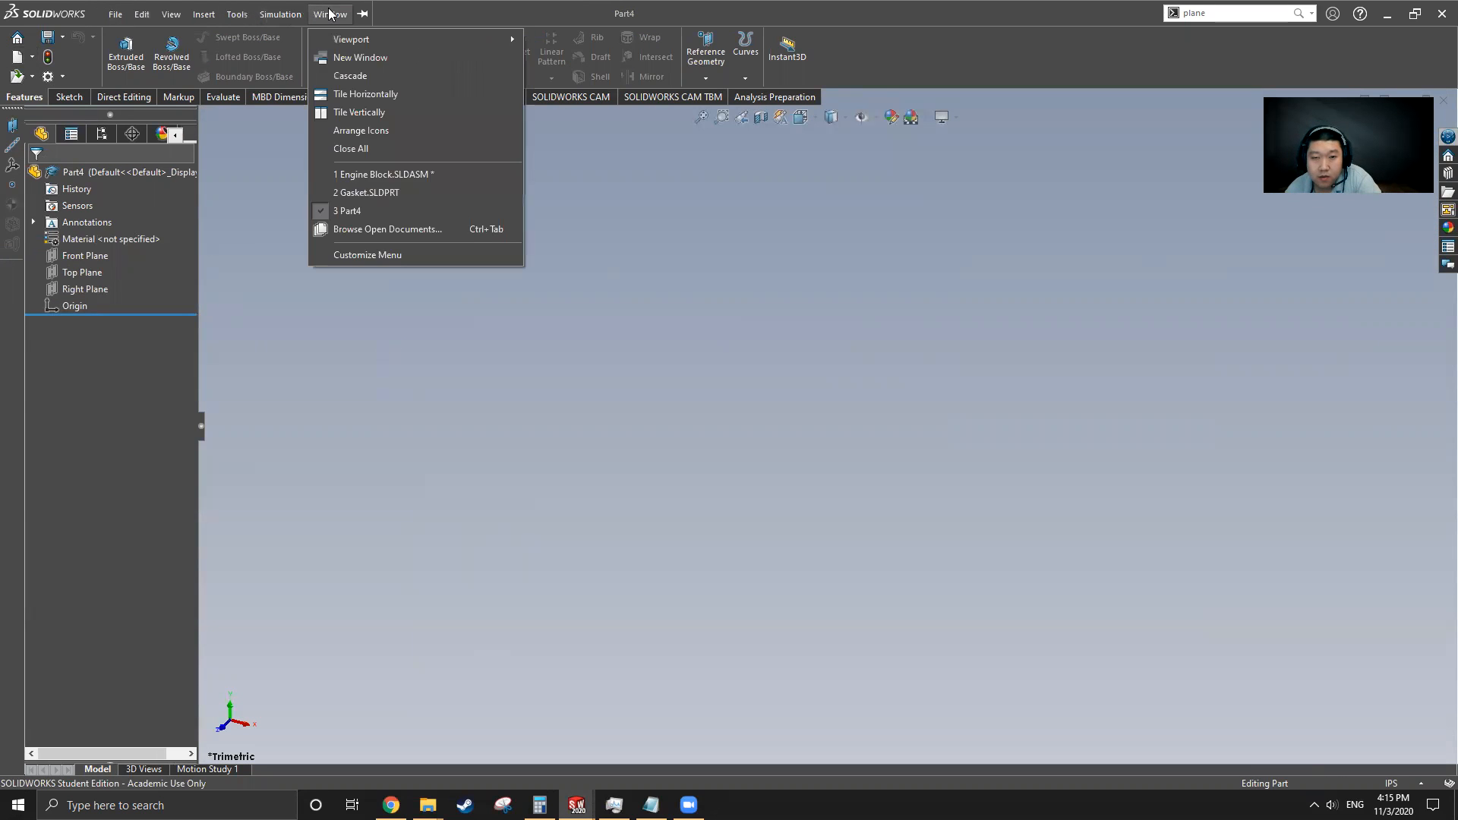
{"action": "left_click", "coordinate": [357, 192]}
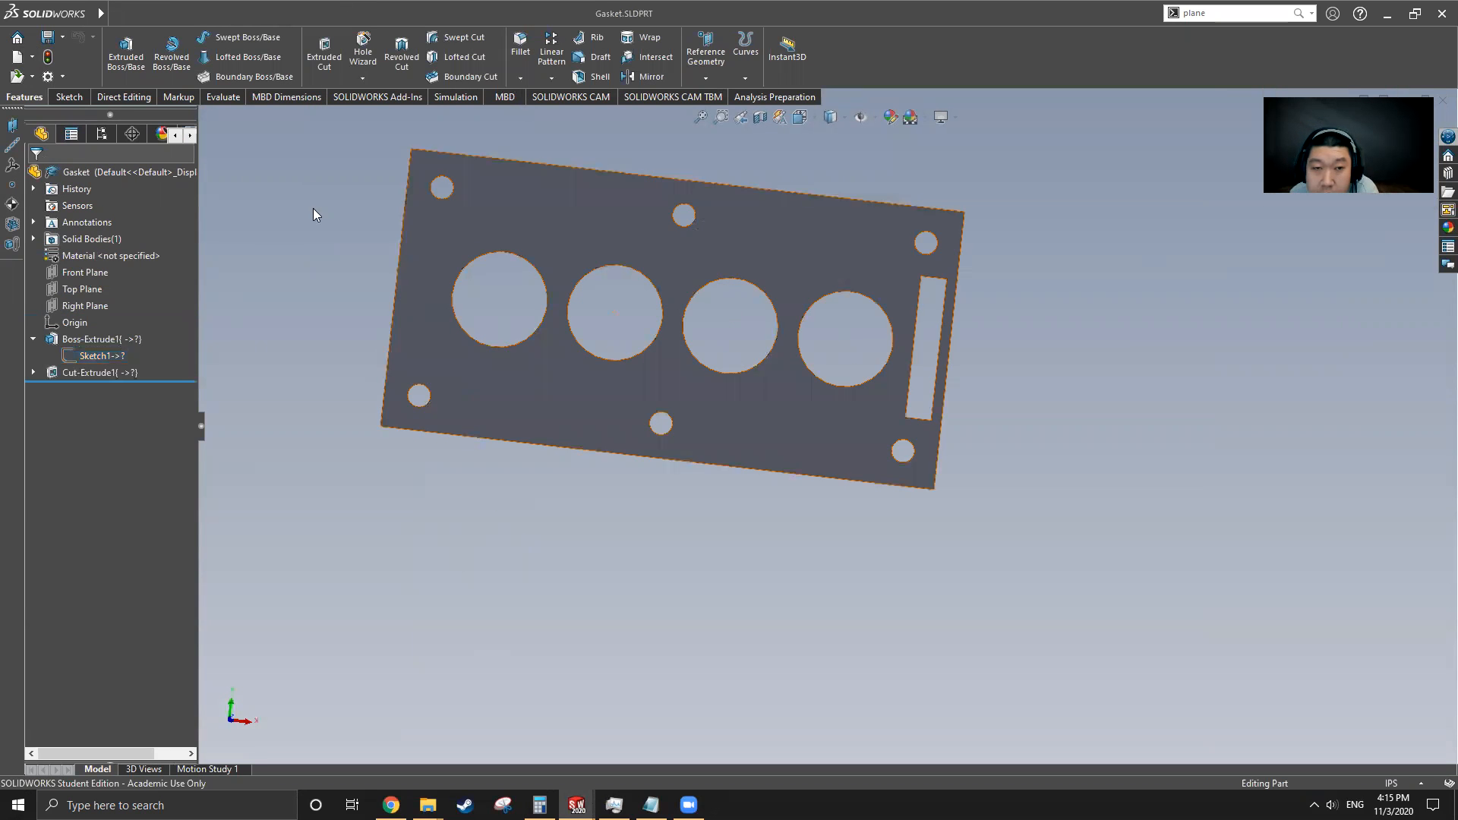
{"action": "left_click", "coordinate": [222, 99]}
{"action": "left_click", "coordinate": [216, 49]}
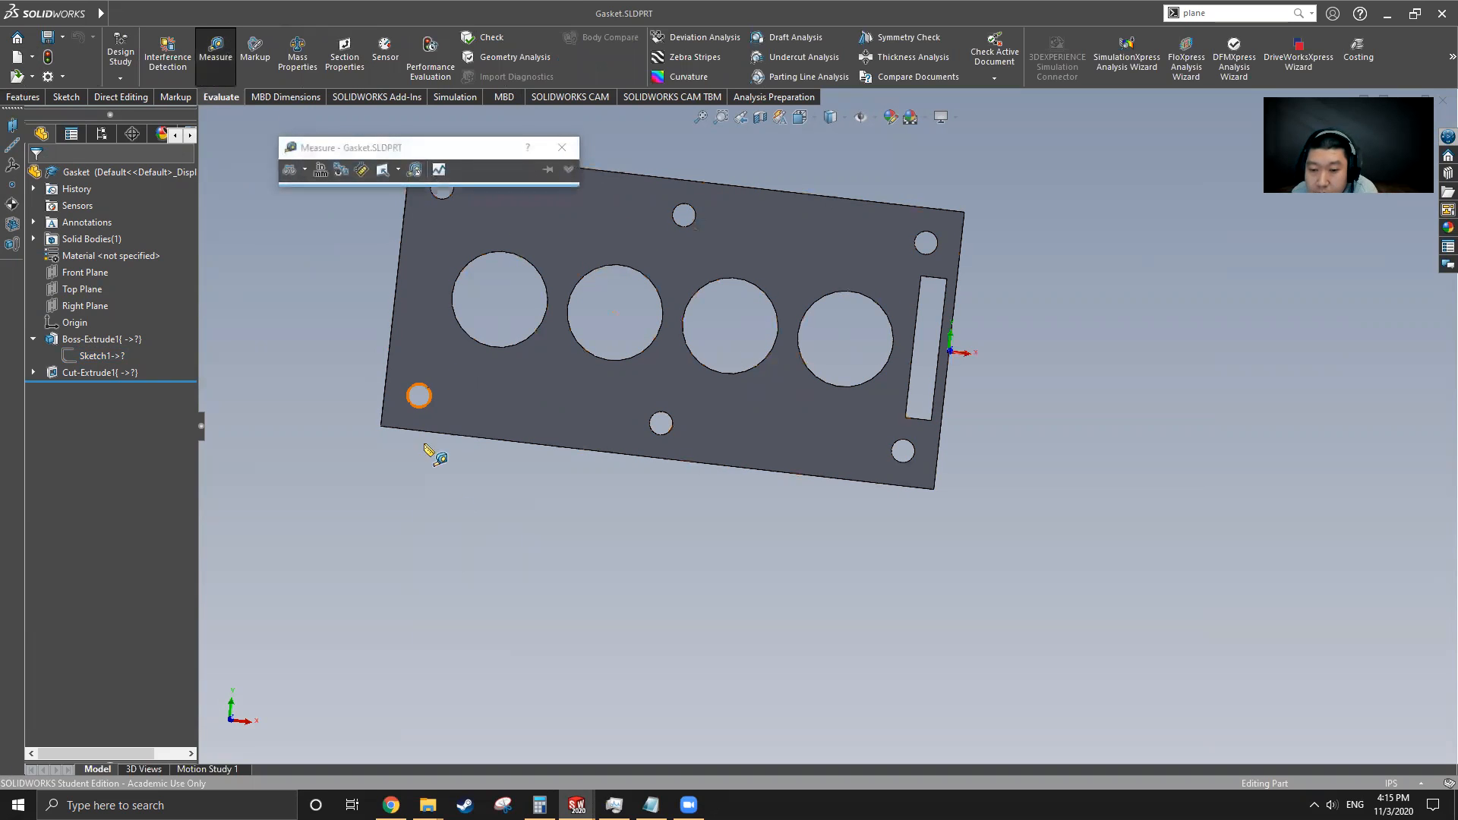
{"action": "left_click", "coordinate": [516, 442]}
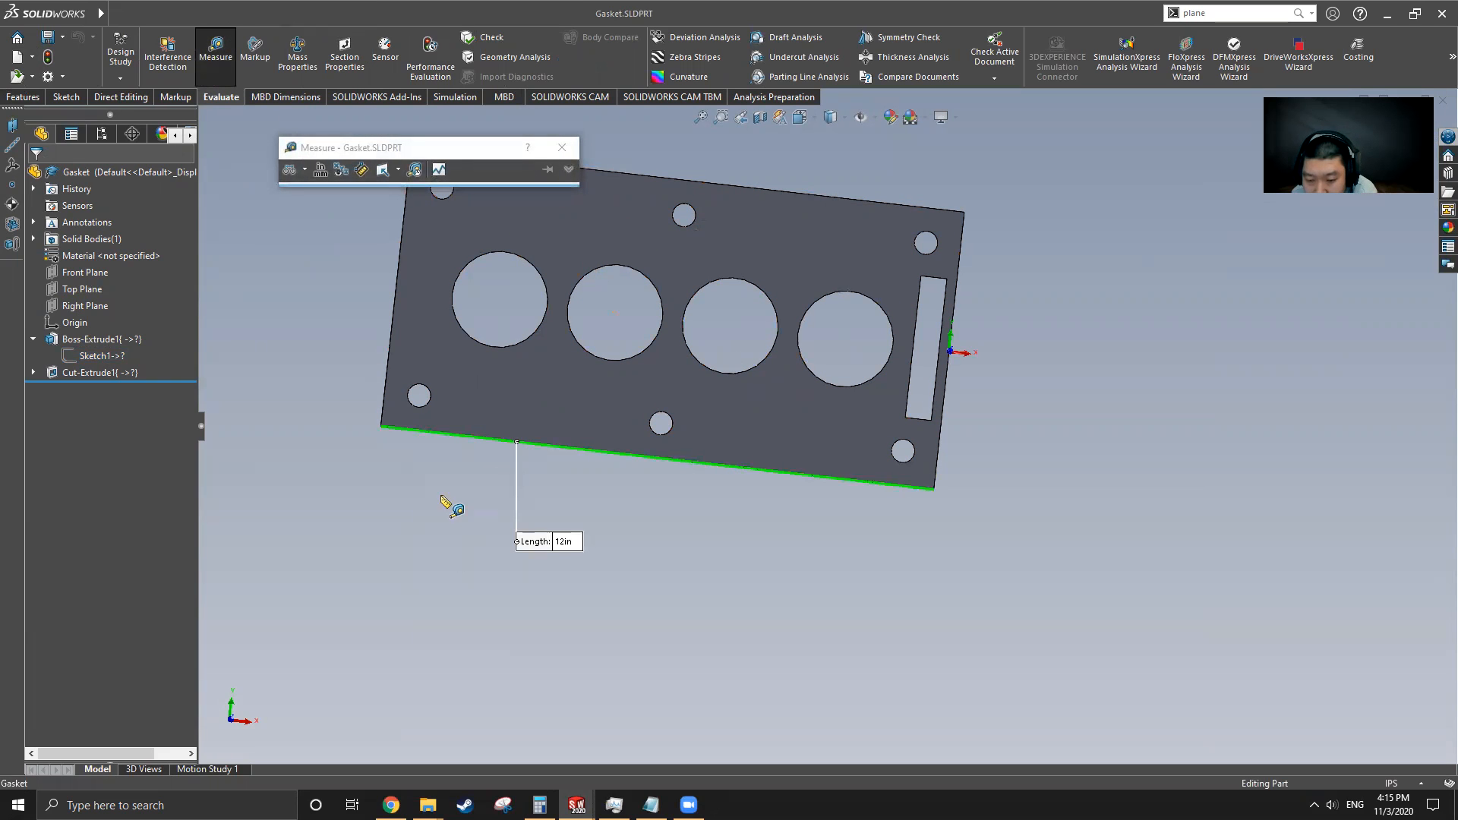
{"action": "left_click", "coordinate": [444, 459]}
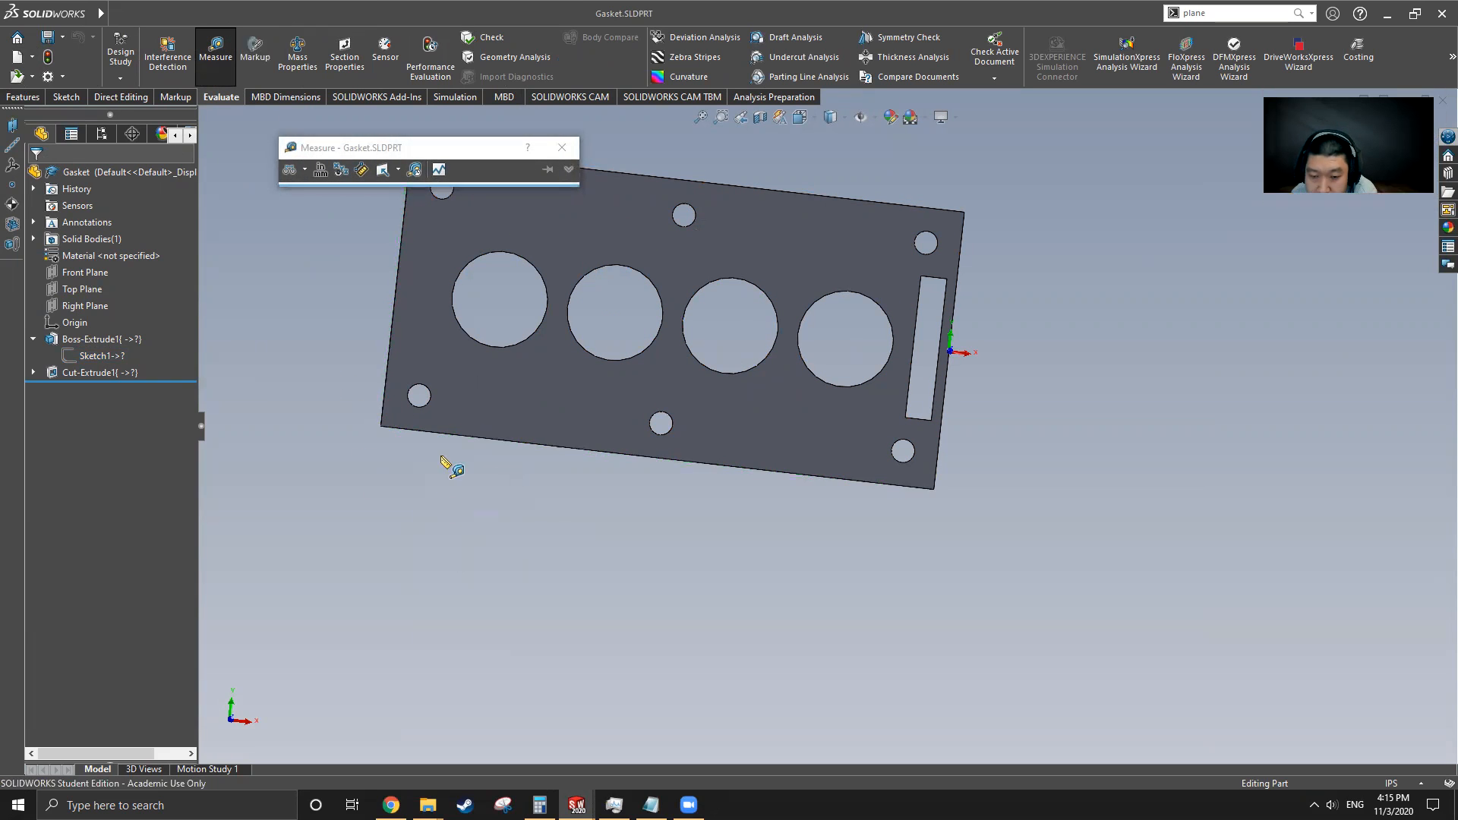
In the new part, sketch a center rectangle on the Front Plane at the origin, about 10.6 by 6.7 in
{"action": "mouse_move", "coordinate": [99, 13]}
{"action": "left_click", "coordinate": [330, 14]}
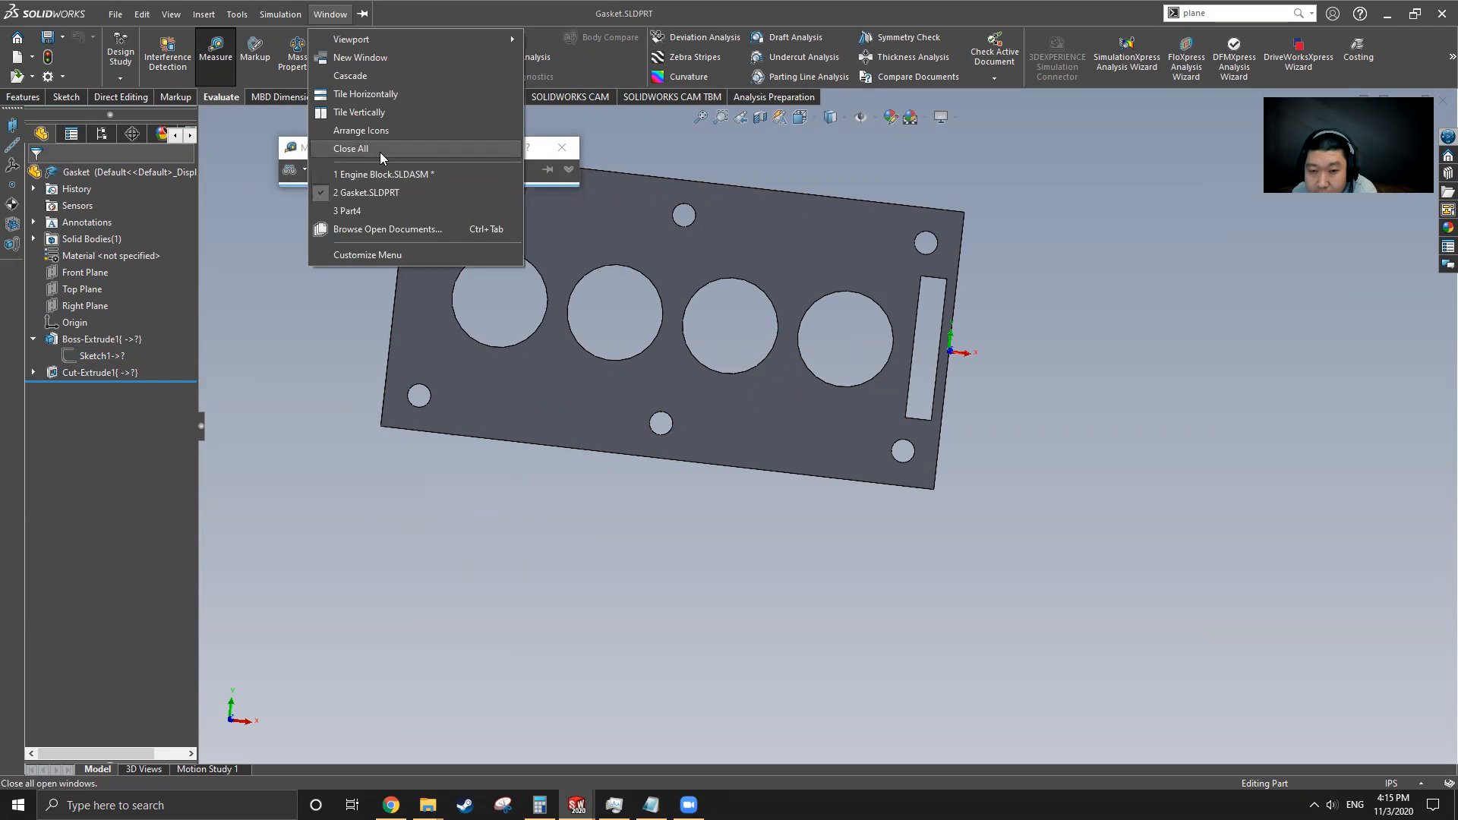
{"action": "left_click", "coordinate": [371, 211]}
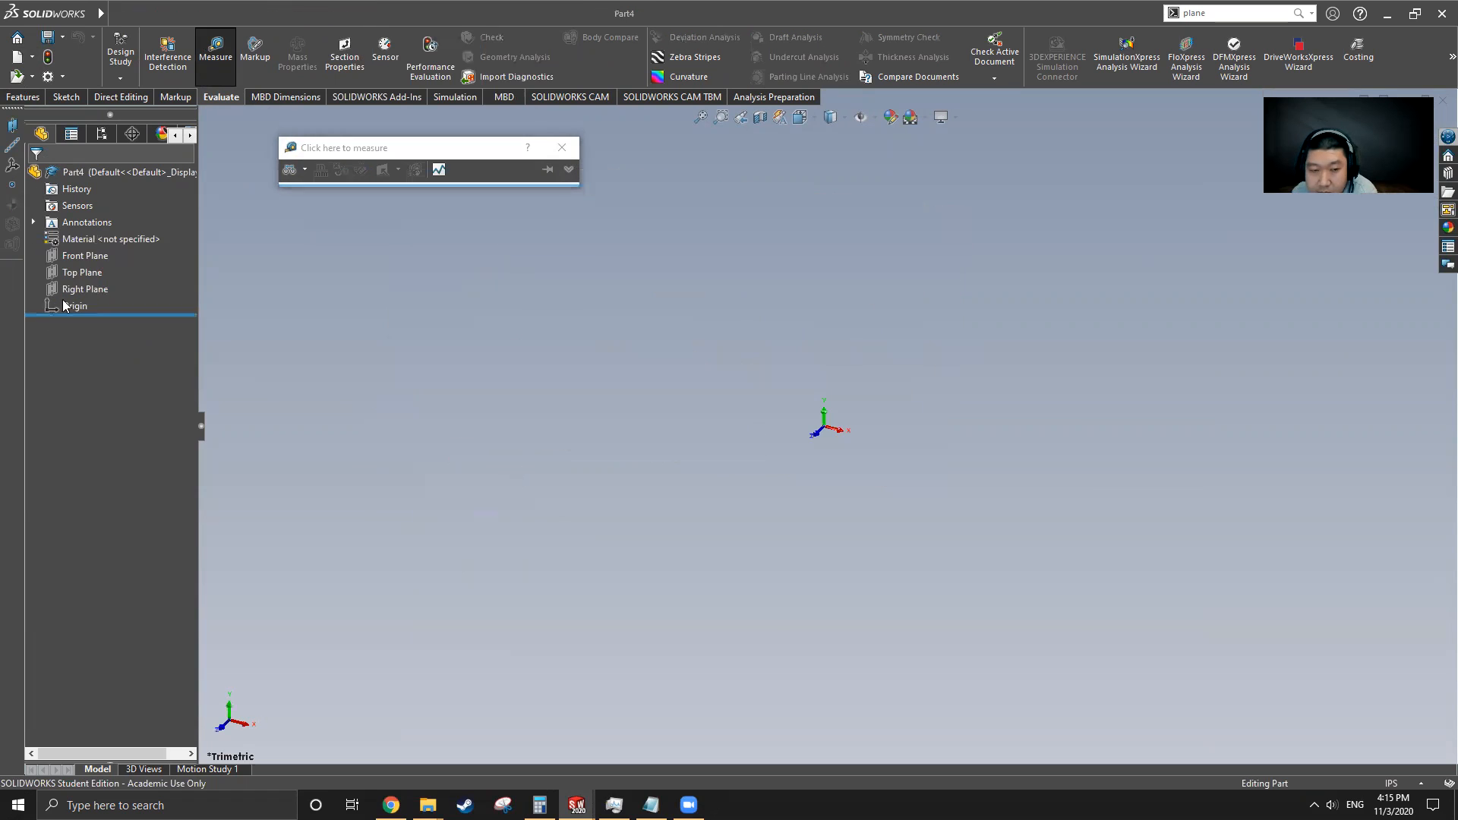
{"action": "left_click", "coordinate": [78, 257]}
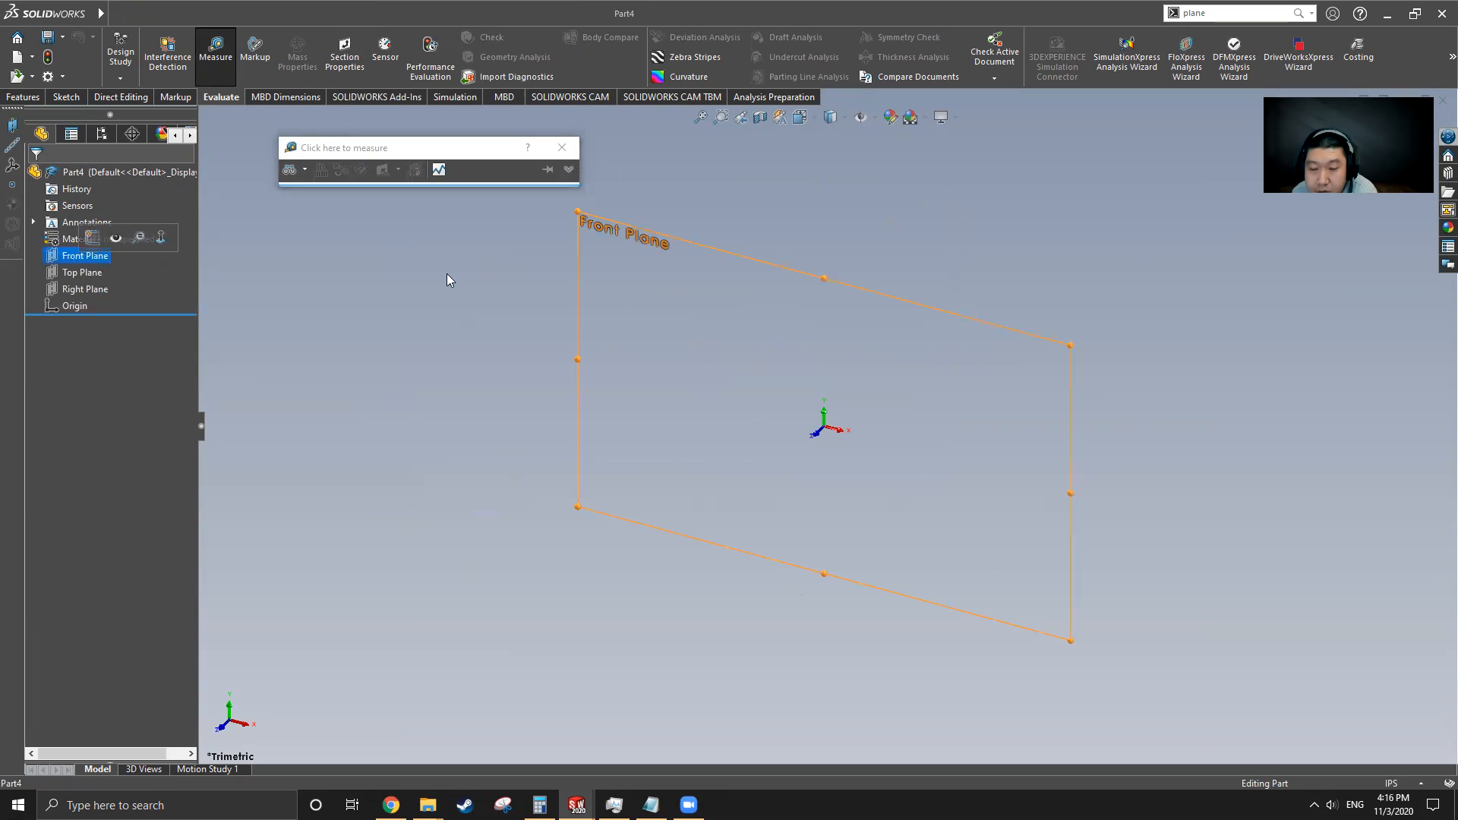
{"action": "left_click", "coordinate": [68, 99]}
{"action": "left_click", "coordinate": [206, 61]}
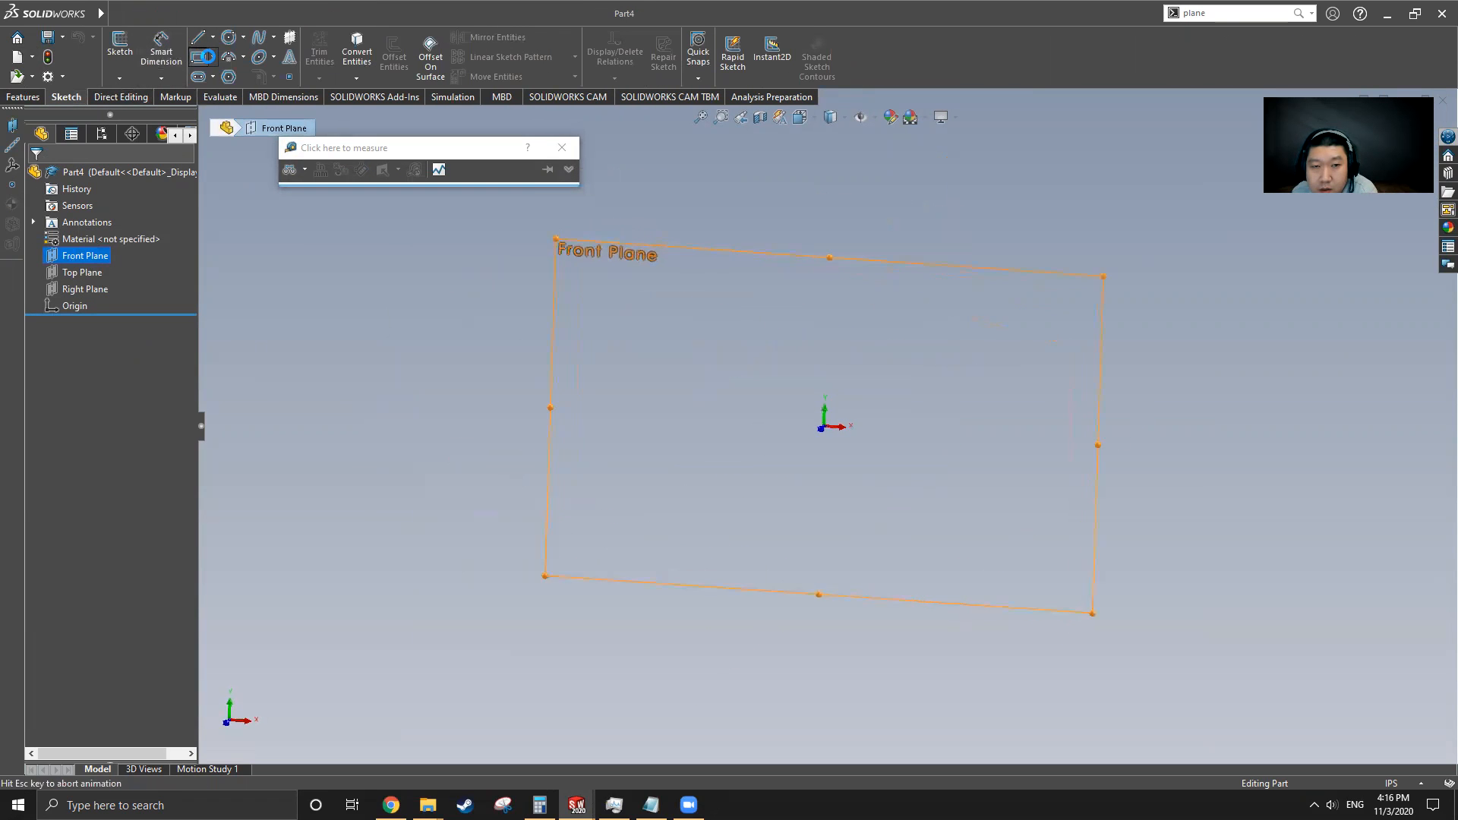
{"action": "left_click", "coordinate": [213, 57]}
{"action": "left_click", "coordinate": [243, 95]}
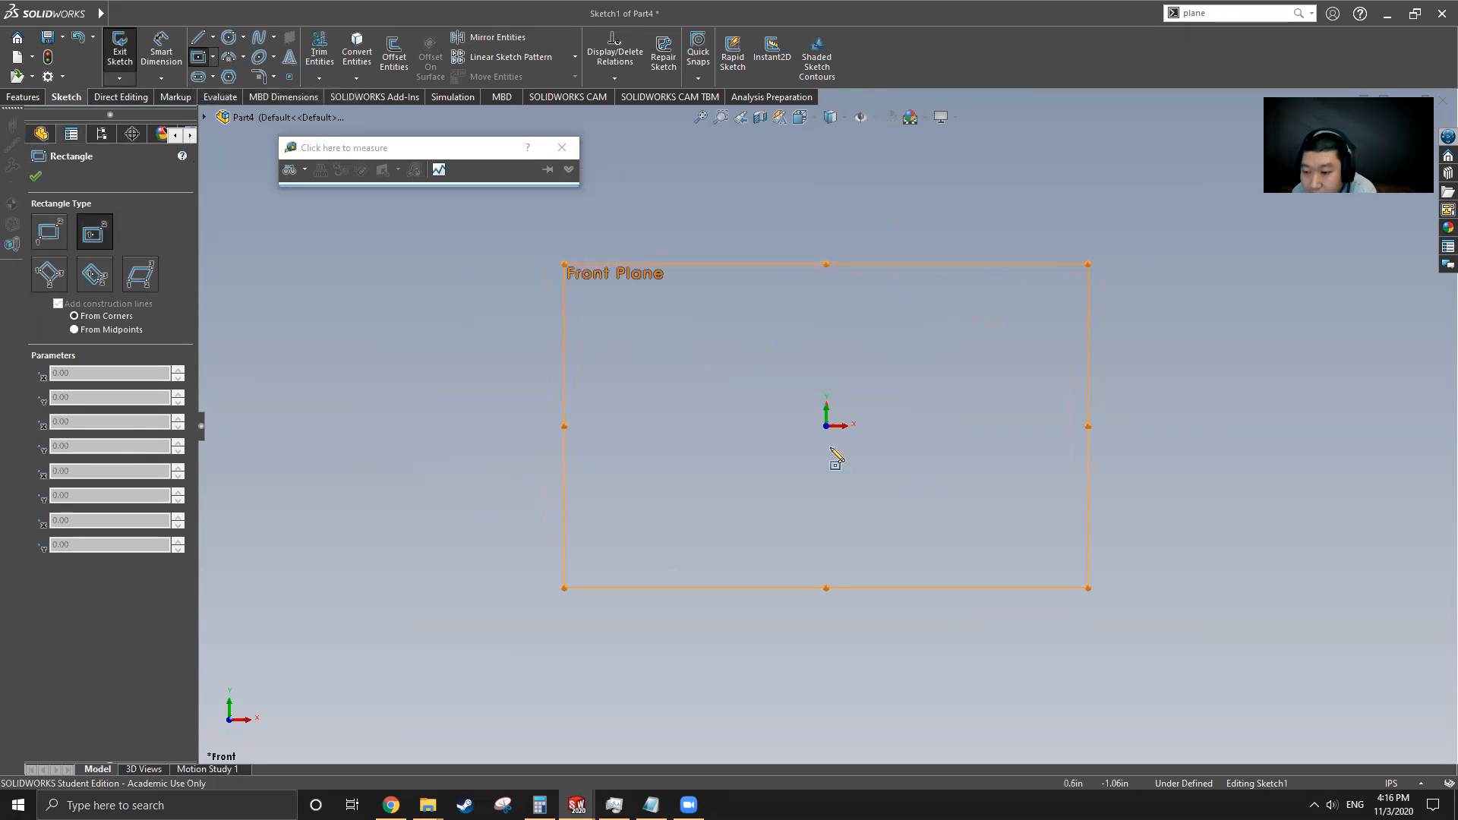
{"action": "left_click", "coordinate": [827, 426]}
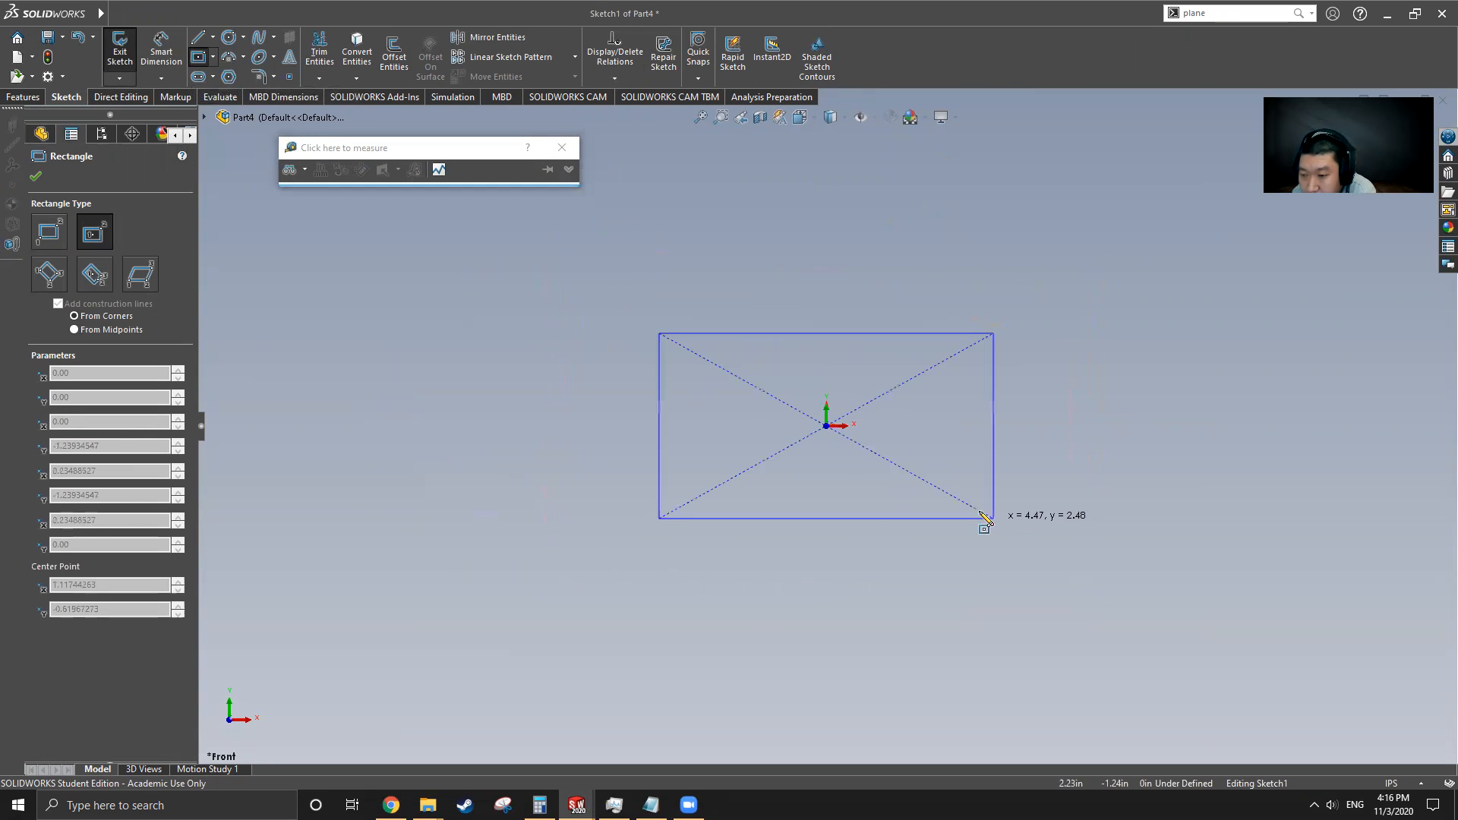
{"action": "left_click", "coordinate": [1034, 556]}
Dimension the rectangle to 12 in wide and 6 in tall
{"action": "left_click", "coordinate": [161, 49]}
{"action": "left_click", "coordinate": [887, 295]}
{"action": "left_click", "coordinate": [848, 213]}
{"action": "type", "text": "12"}
{"action": "key", "text": "Return"}
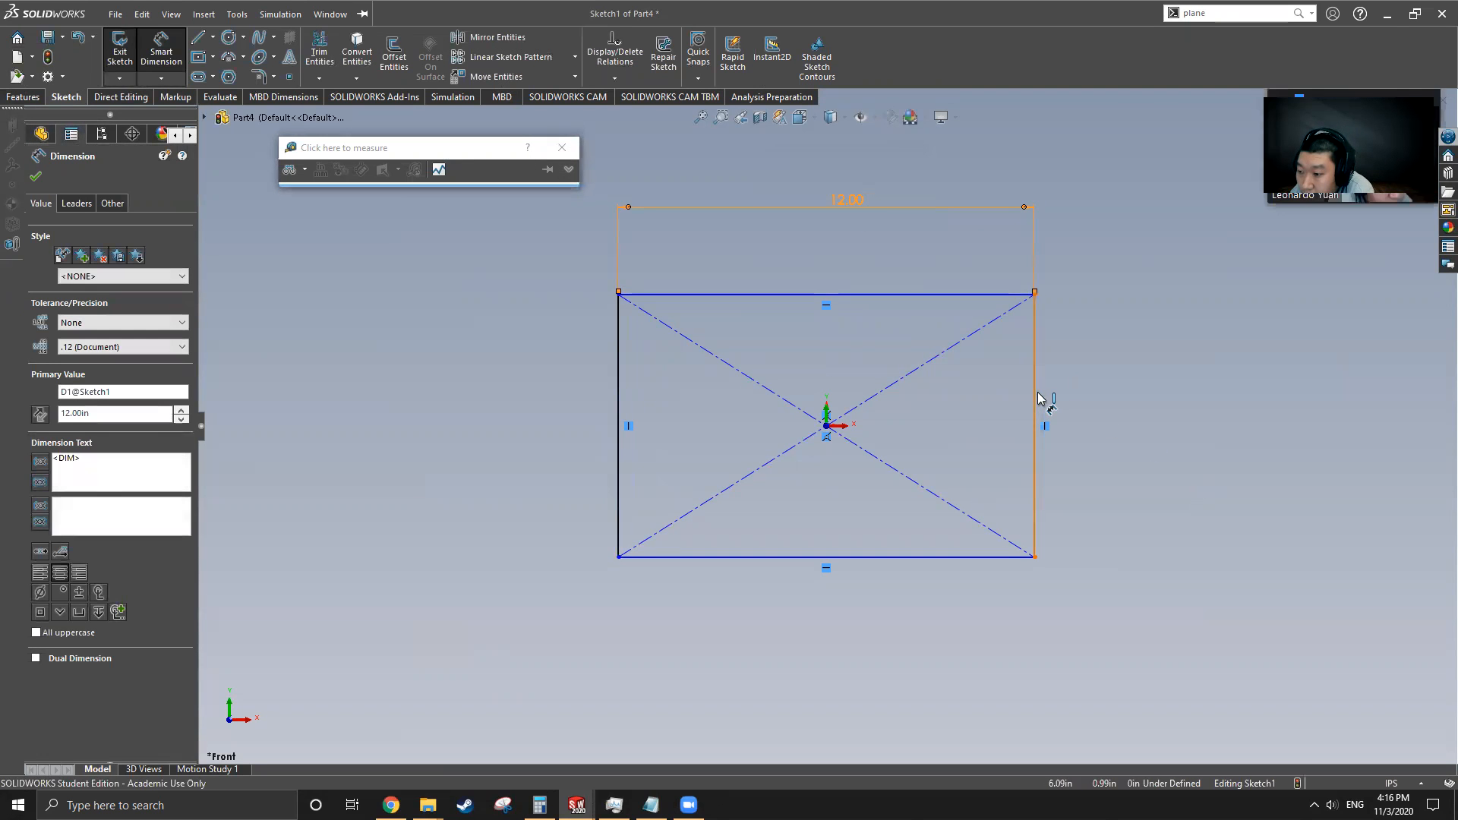
{"action": "left_click", "coordinate": [1038, 400]}
{"action": "left_click", "coordinate": [1112, 395]}
{"action": "type", "text": "6"}
{"action": "key", "text": "Return"}
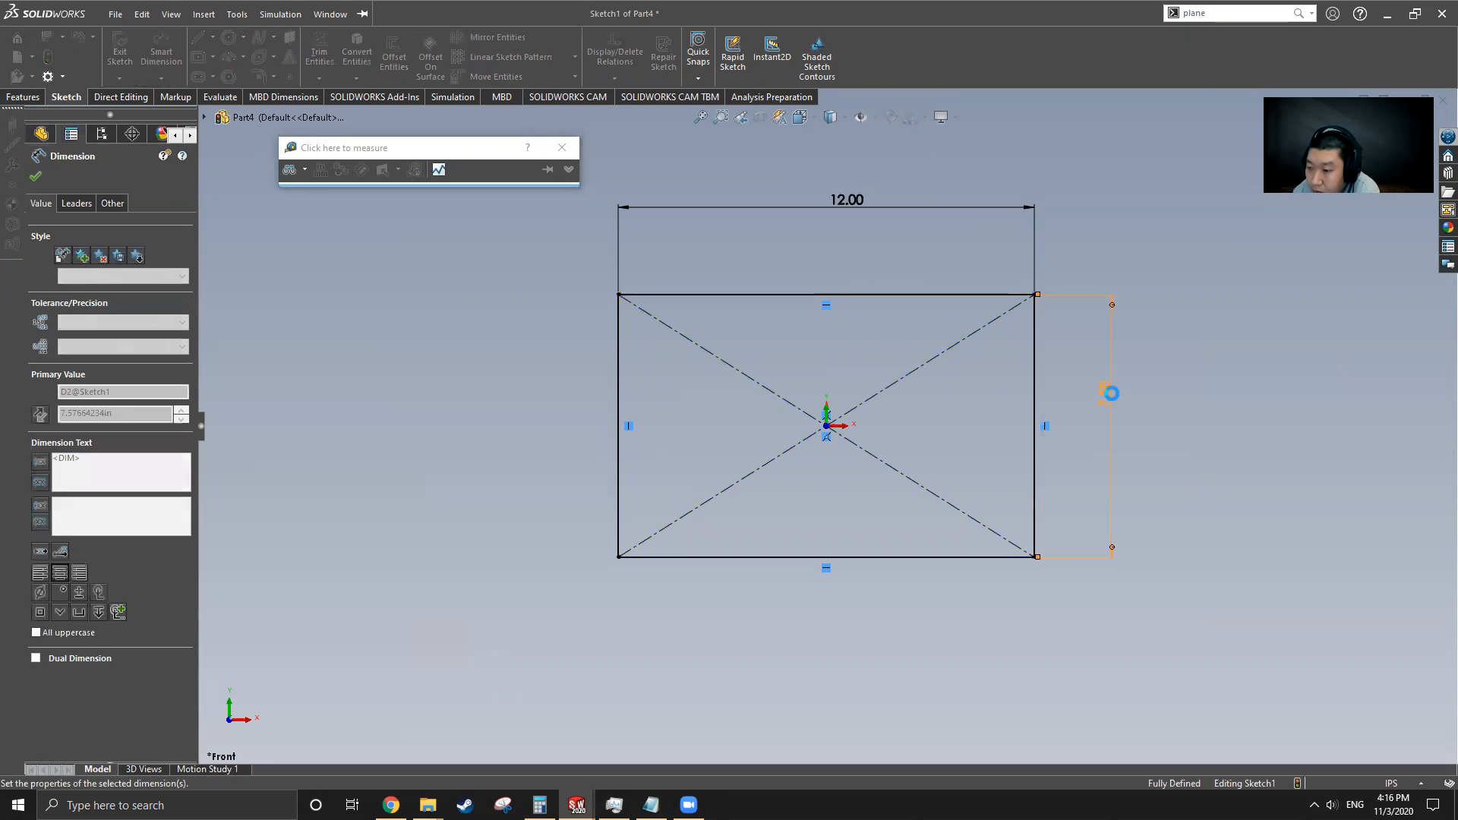
Exit the sketch
{"action": "left_click", "coordinate": [331, 14]}
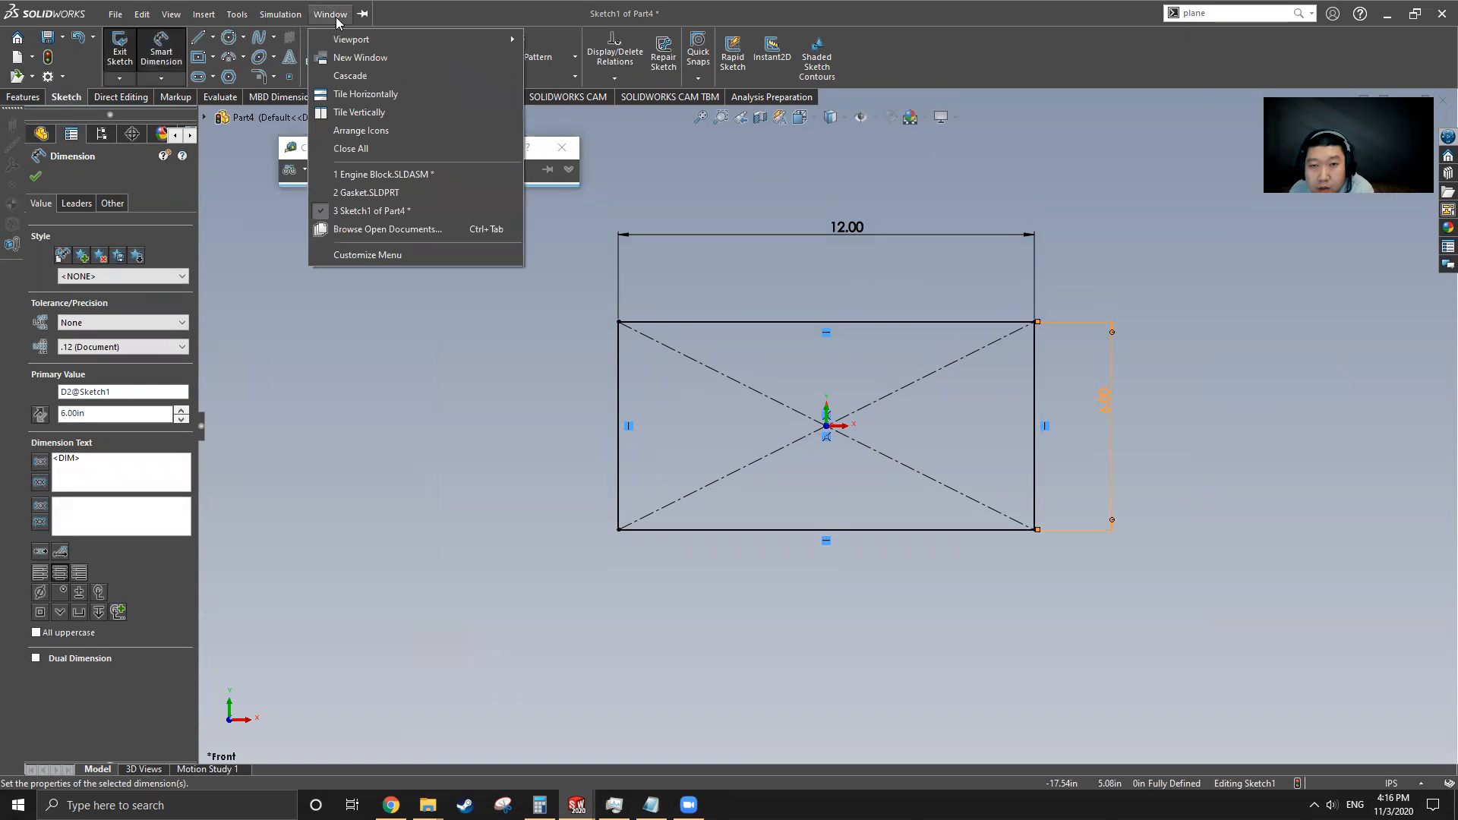
{"action": "left_click", "coordinate": [121, 53]}
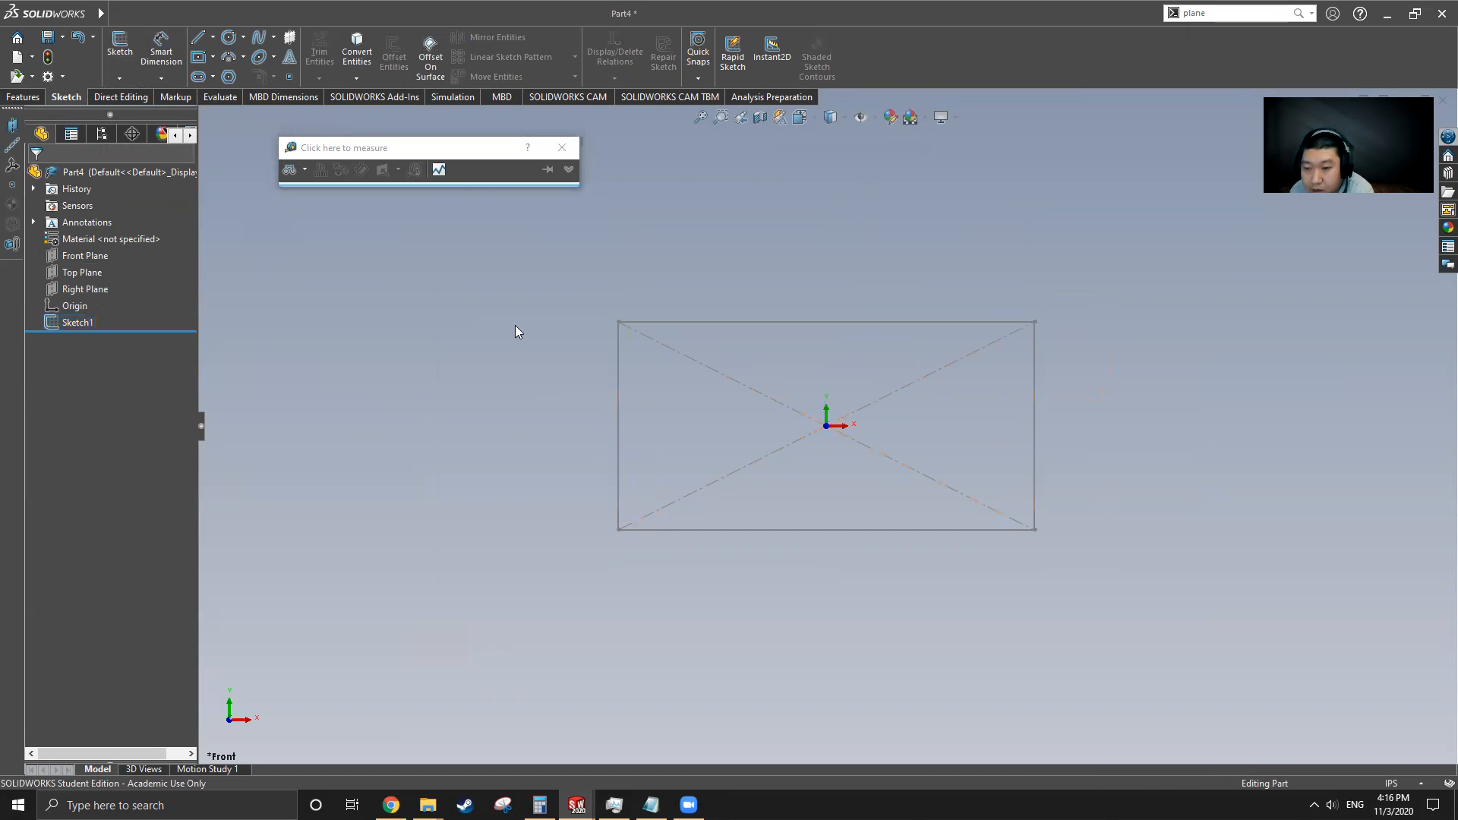
Switch to the gasket part and measure the diameter of its first large hole
{"action": "left_click", "coordinate": [331, 14]}
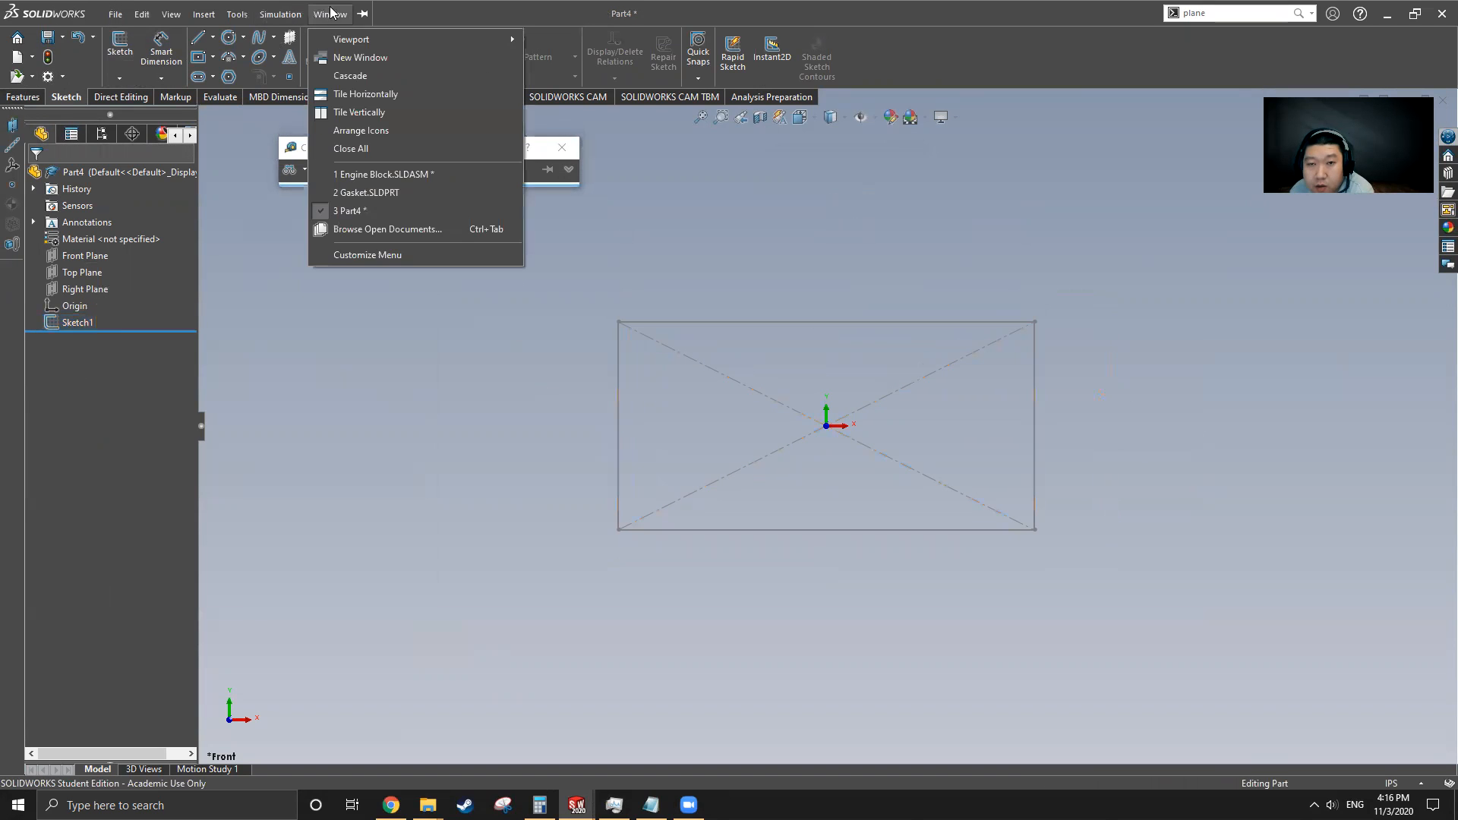
{"action": "left_click", "coordinate": [373, 196]}
{"action": "scroll", "coordinate": [759, 547], "scroll_direction": "up", "scroll_amount": 2}
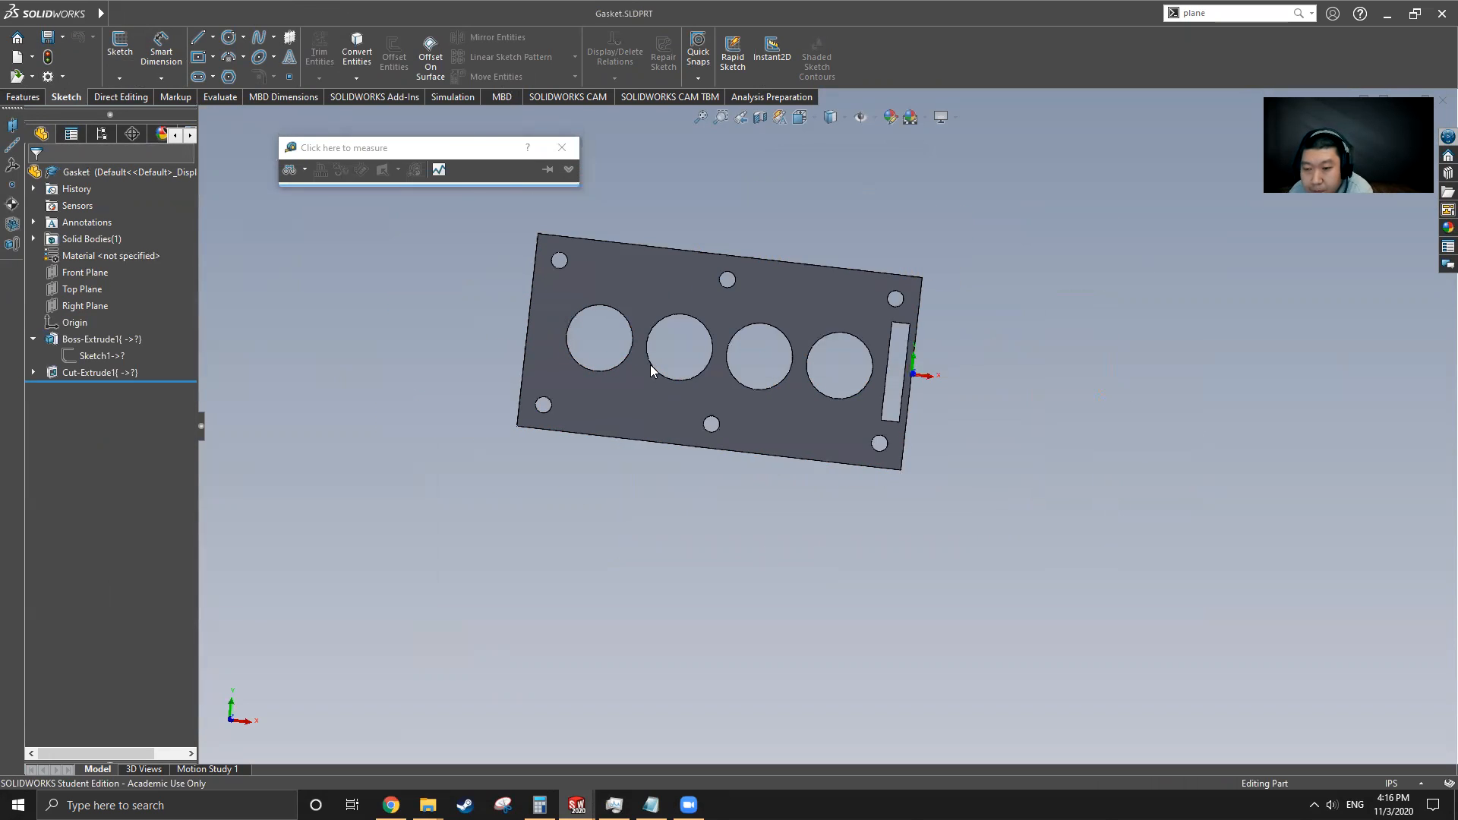
{"action": "scroll", "coordinate": [612, 356], "scroll_direction": "down", "scroll_amount": 5}
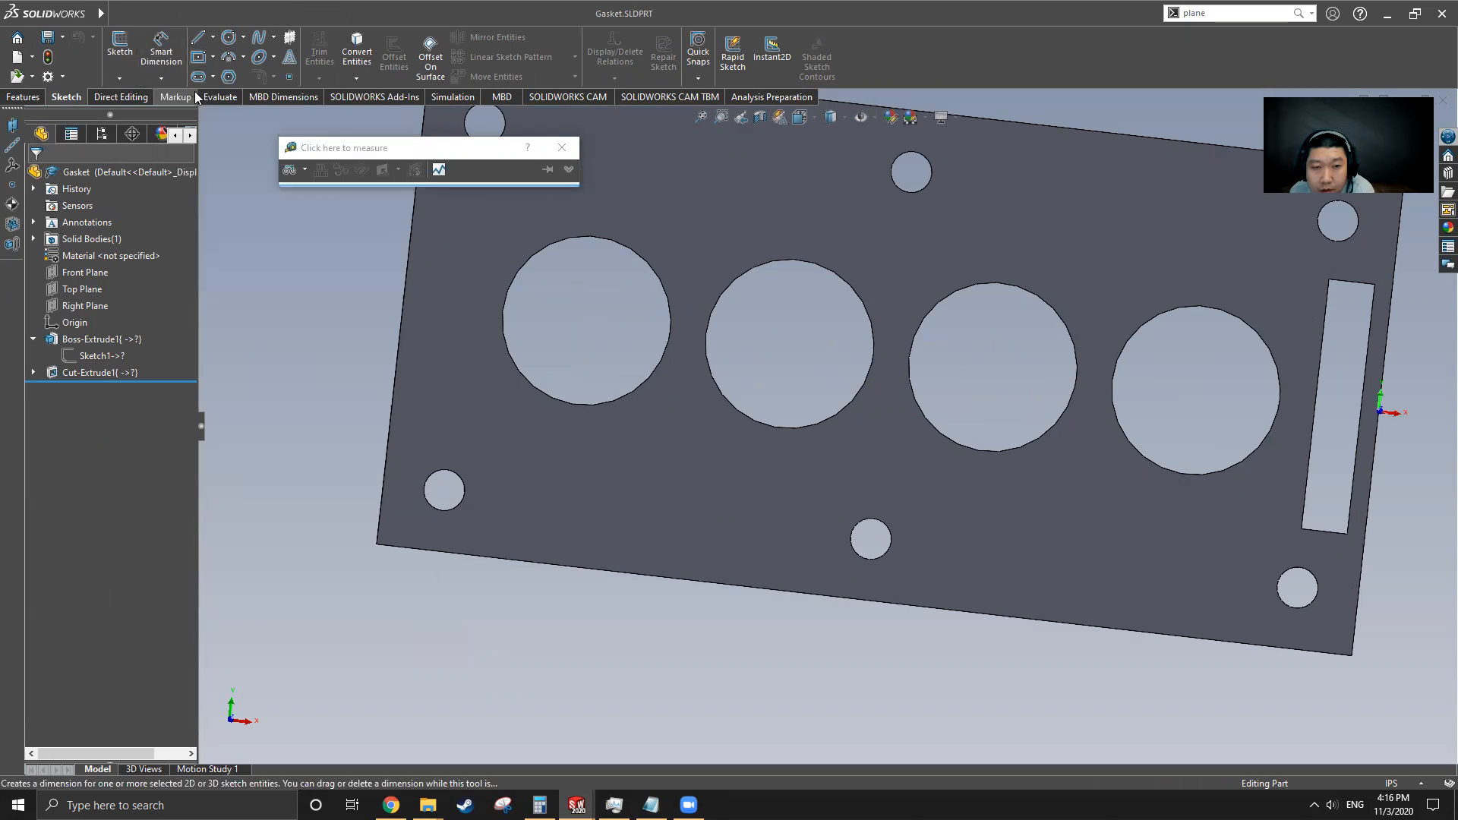
{"action": "left_click", "coordinate": [216, 97]}
{"action": "left_click", "coordinate": [213, 52]}
{"action": "left_click", "coordinate": [214, 52]}
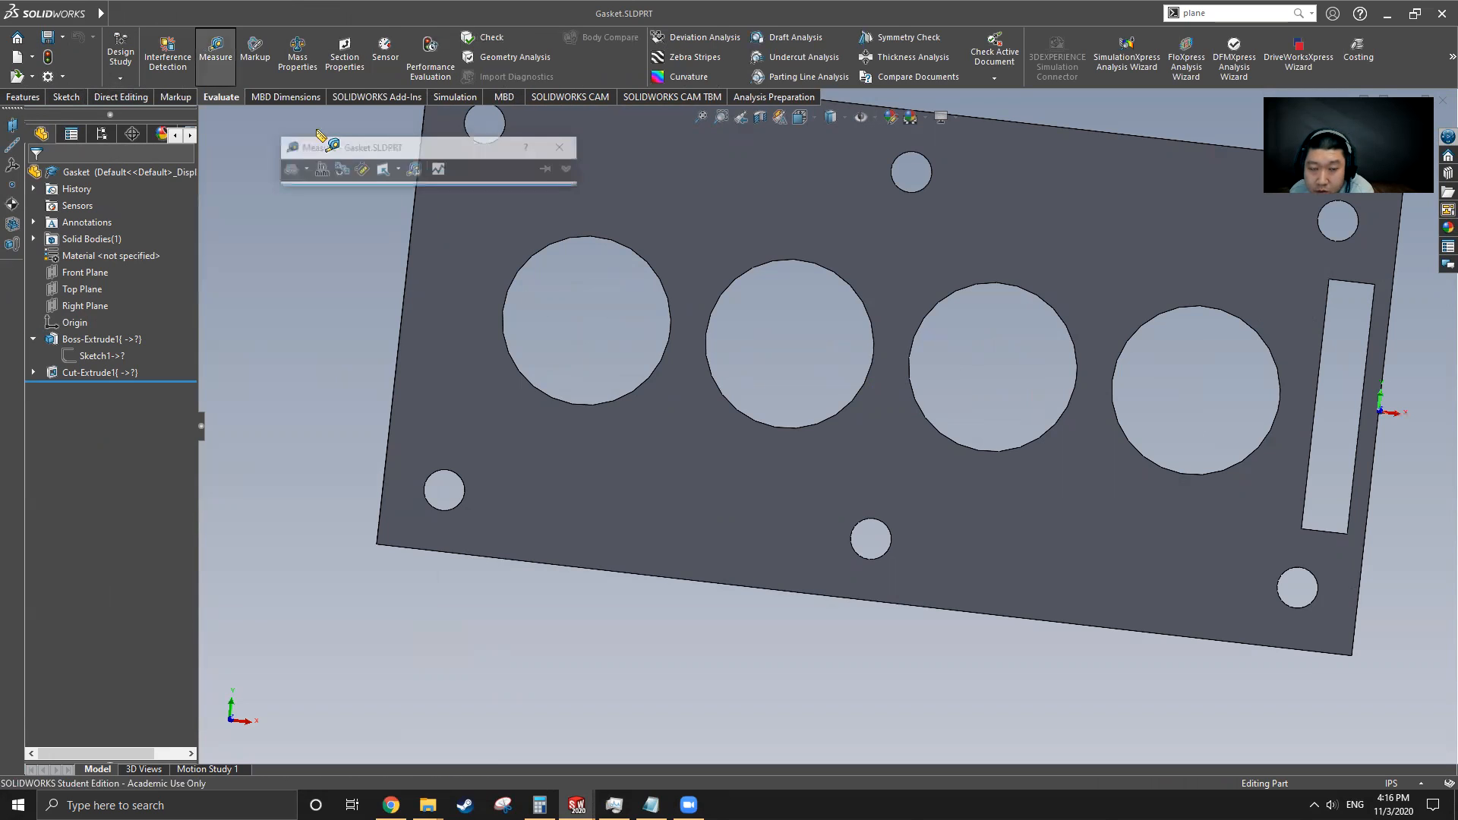
{"action": "left_click", "coordinate": [612, 404]}
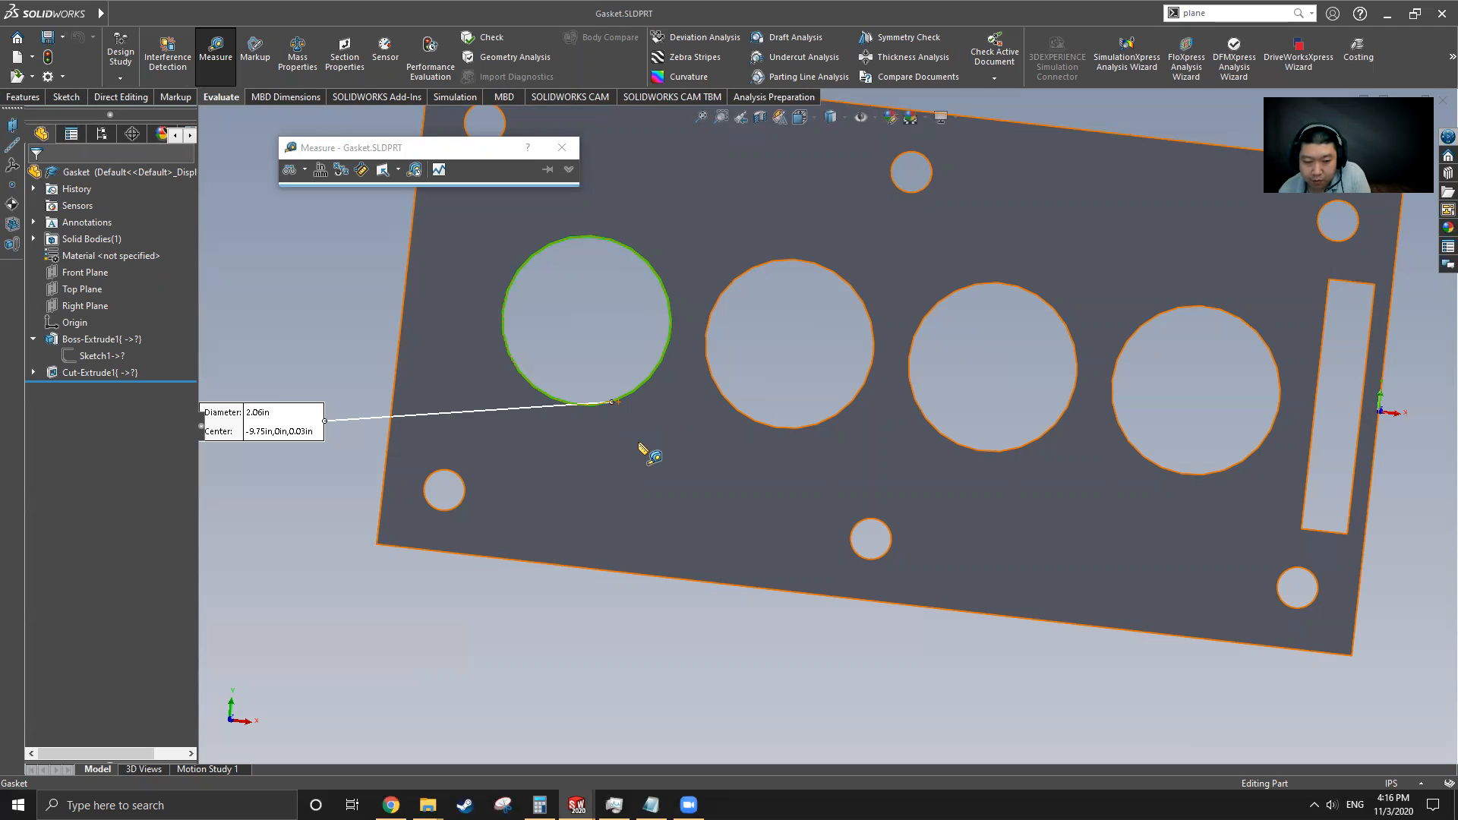
Rotate and zoom the gasket to measure its thickness at a corner edge
{"action": "scroll", "coordinate": [596, 406], "scroll_direction": "down", "scroll_amount": 6}
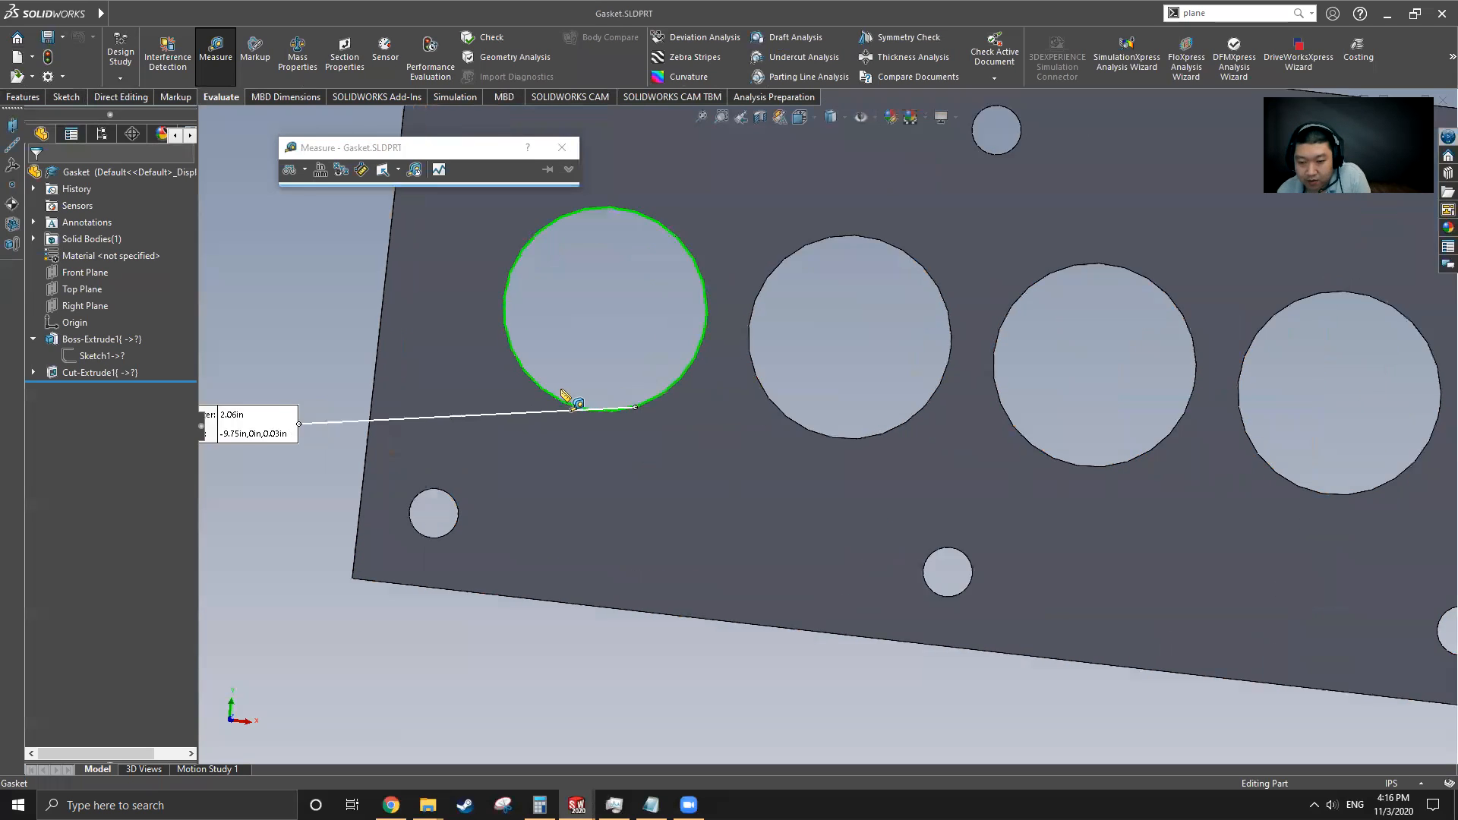
{"action": "scroll", "coordinate": [592, 387], "scroll_direction": "up", "scroll_amount": 3}
{"action": "middle_click_drag", "start_coordinate": [608, 366], "coordinate": [638, 464]}
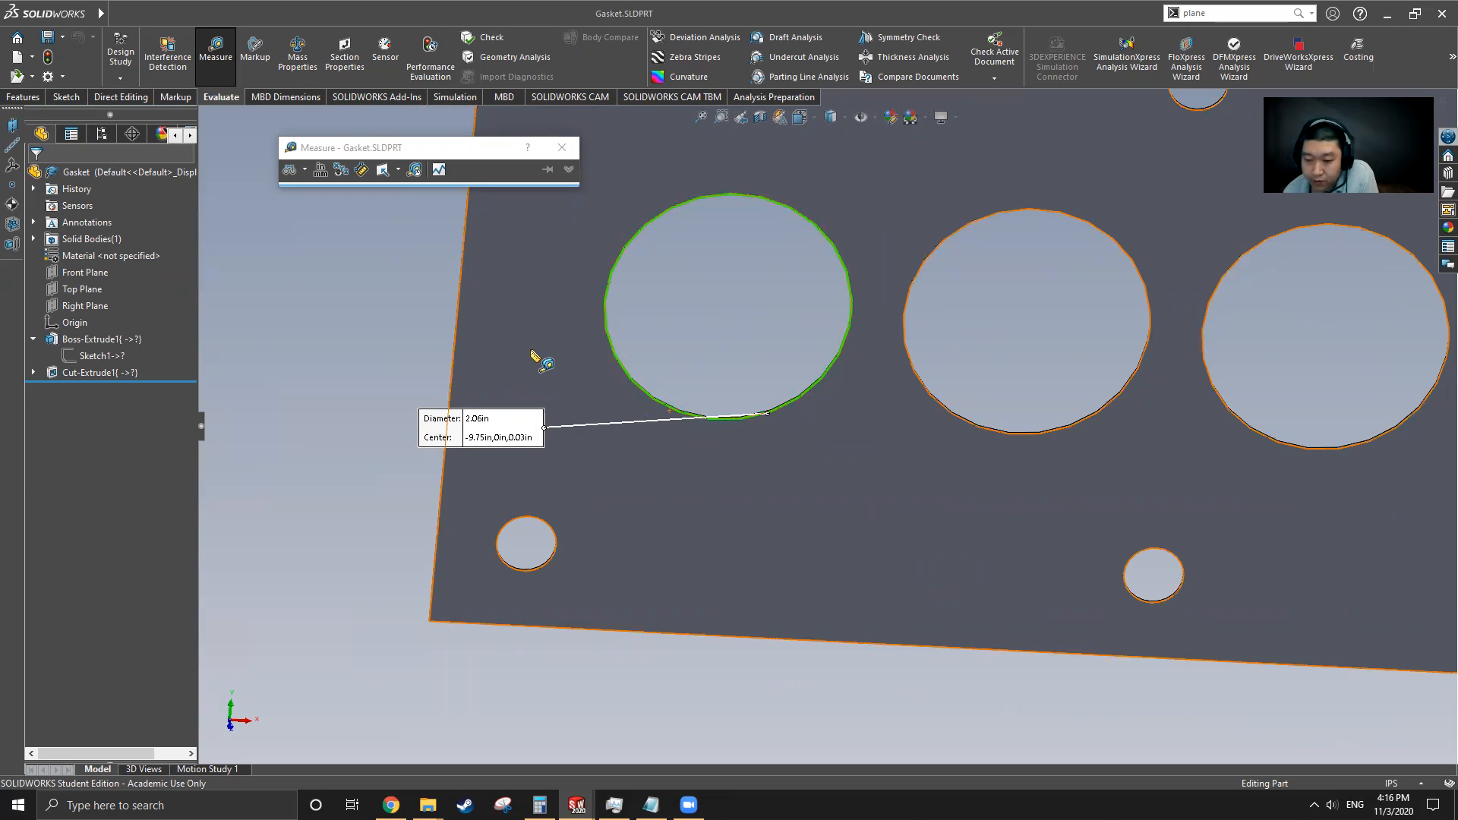
{"action": "middle_click_drag", "start_coordinate": [638, 407], "coordinate": [583, 434]}
{"action": "left_click", "coordinate": [390, 362]}
{"action": "middle_click_drag", "start_coordinate": [671, 546], "coordinate": [731, 430]}
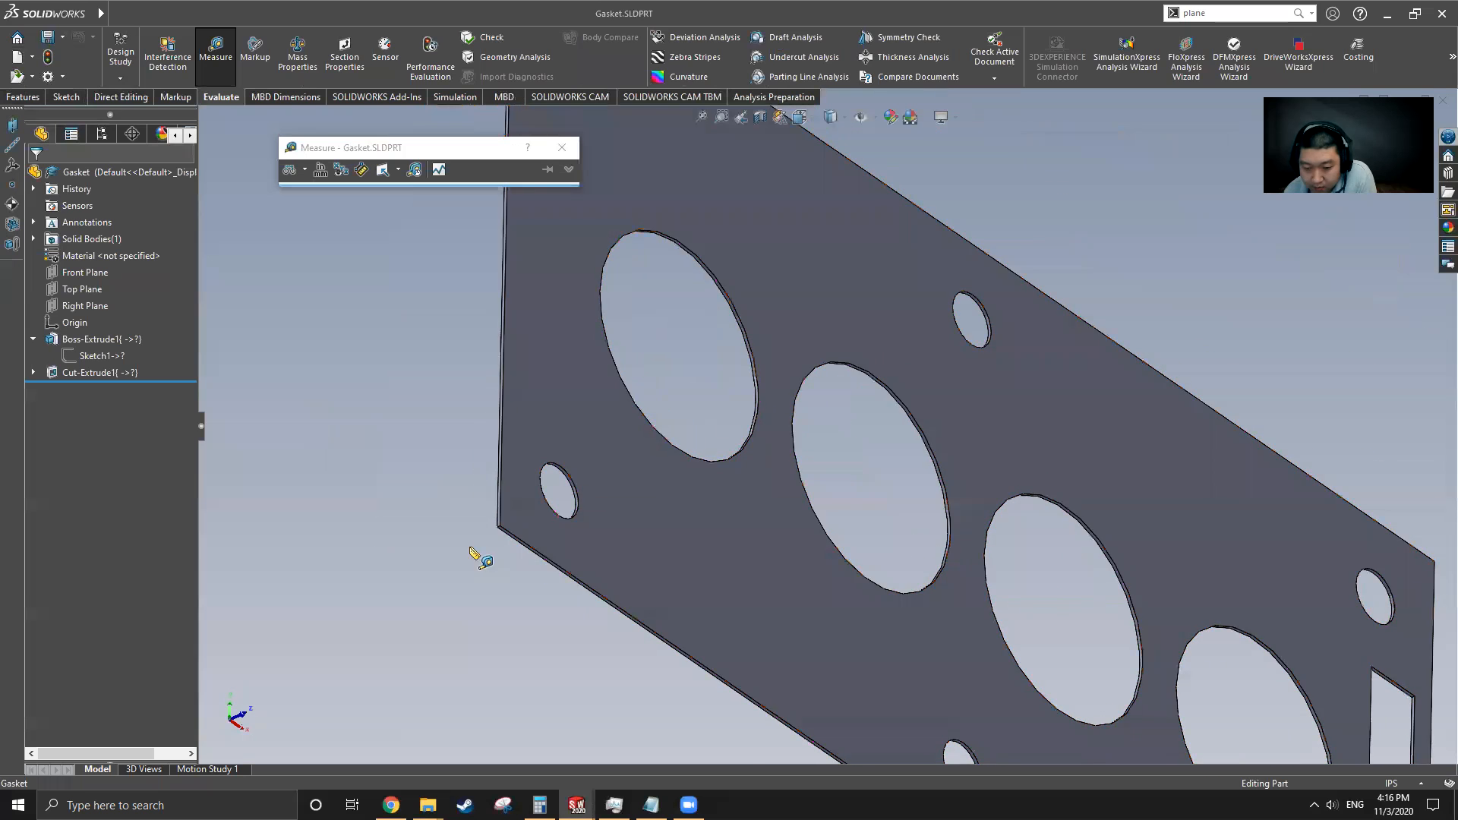
{"action": "scroll", "coordinate": [839, 456], "scroll_direction": "down", "scroll_amount": 5}
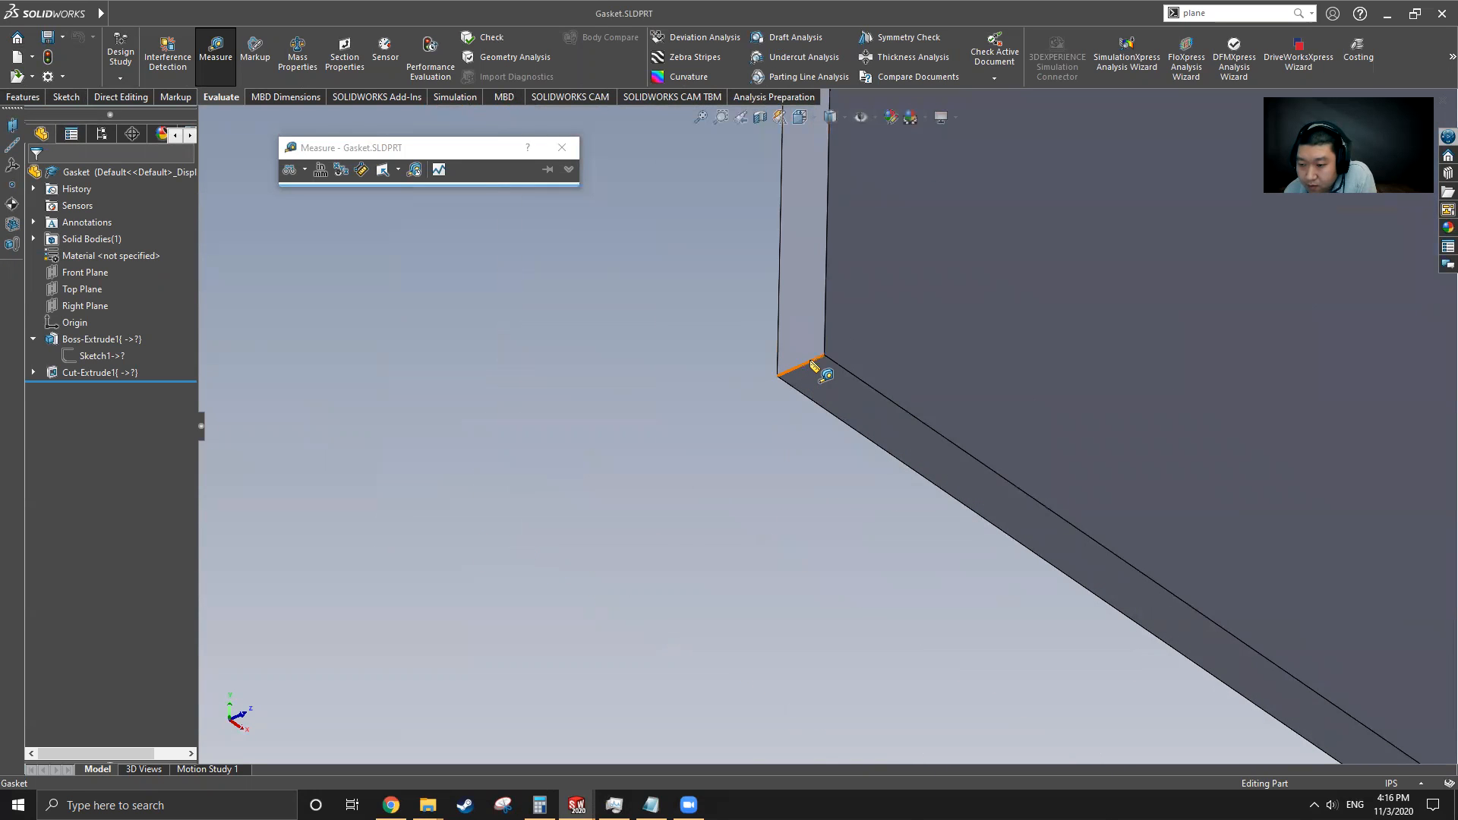
{"action": "left_click", "coordinate": [807, 371]}
{"action": "scroll", "coordinate": [668, 514], "scroll_direction": "up", "scroll_amount": 8}
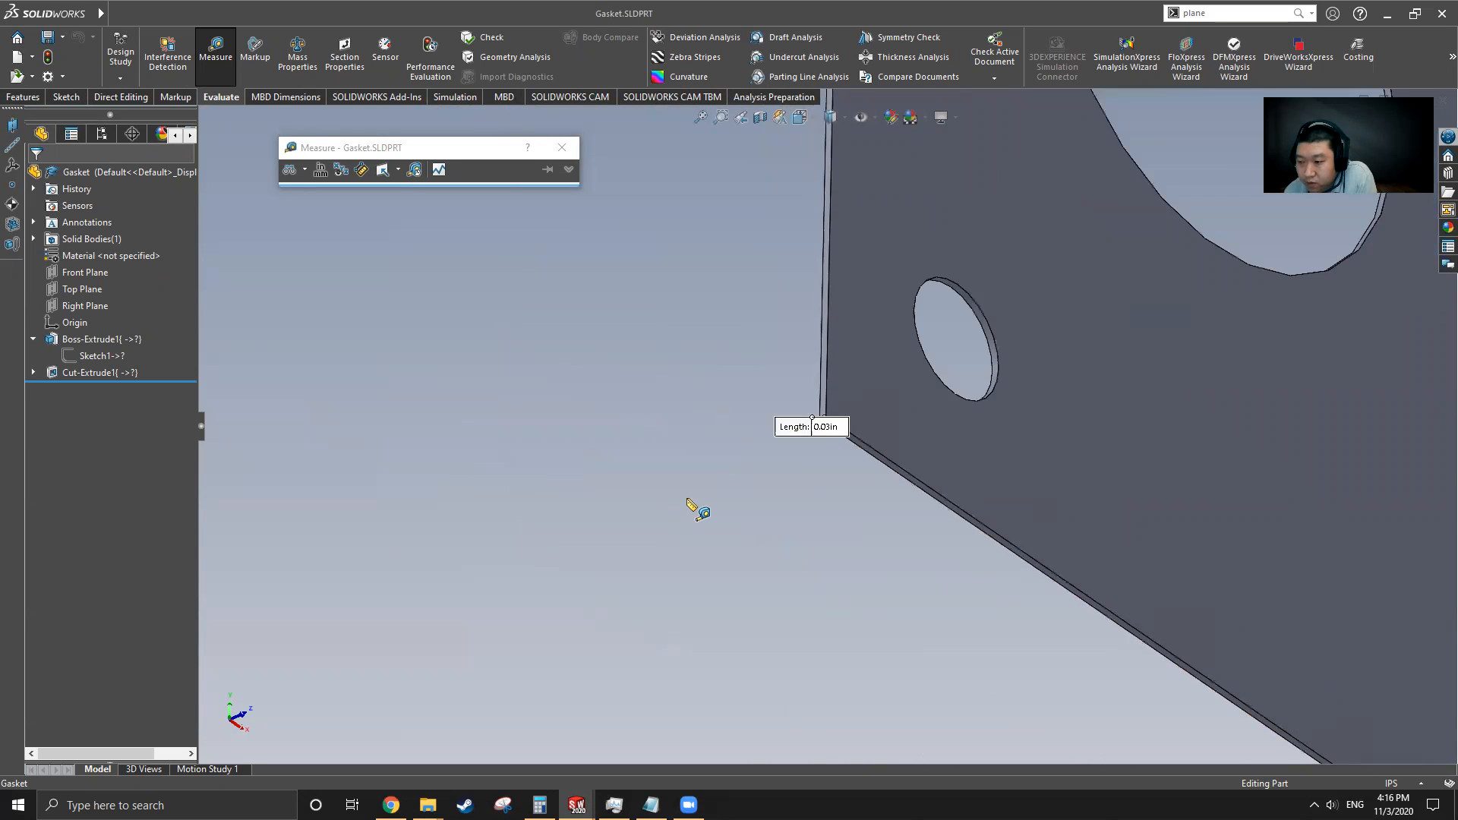
{"action": "scroll", "coordinate": [934, 378], "scroll_direction": "down", "scroll_amount": 5}
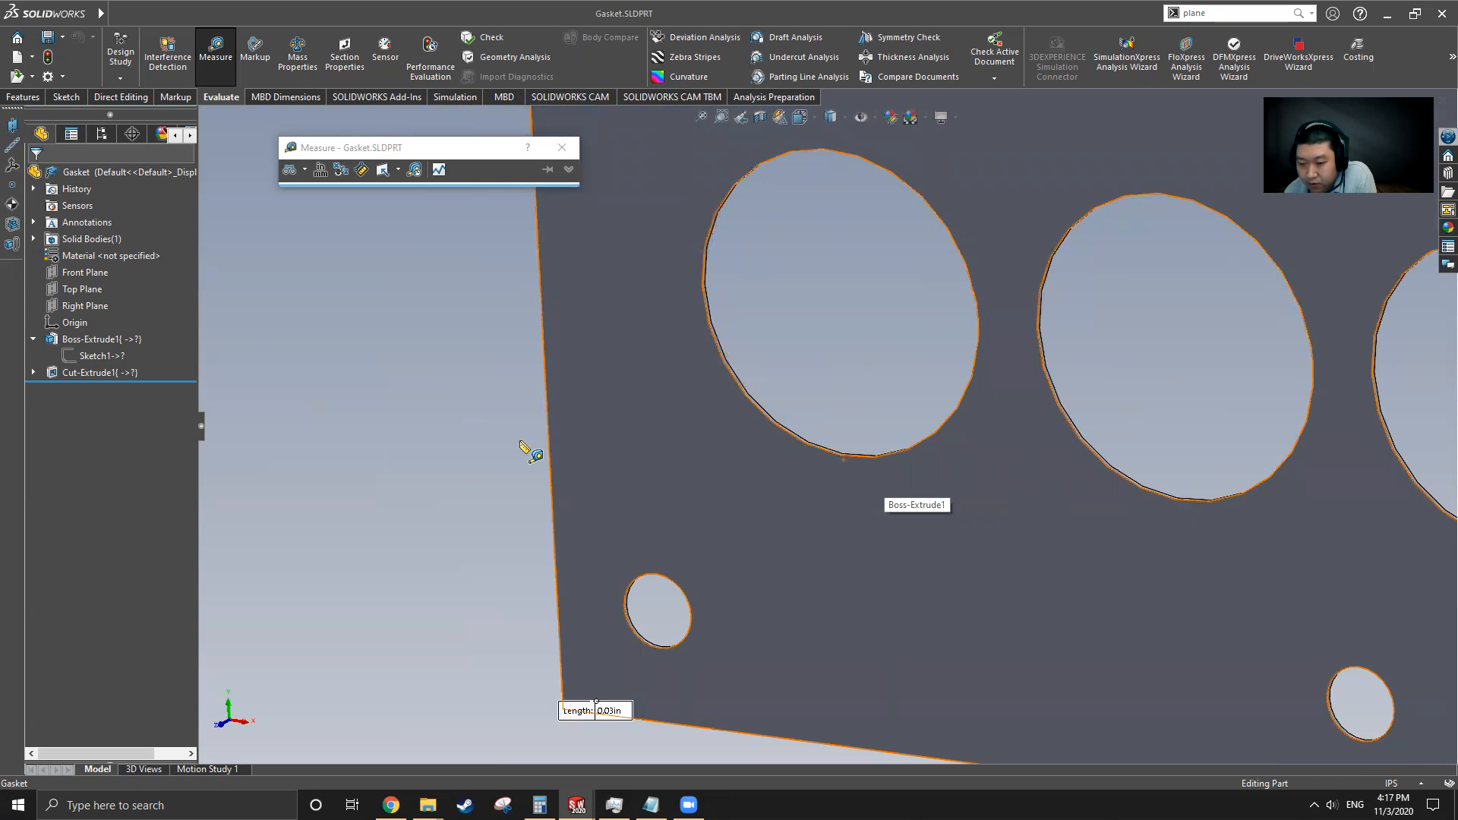
Measure the distance from the gasket's left edge to the first large hole's center
{"action": "left_click", "coordinate": [826, 452]}
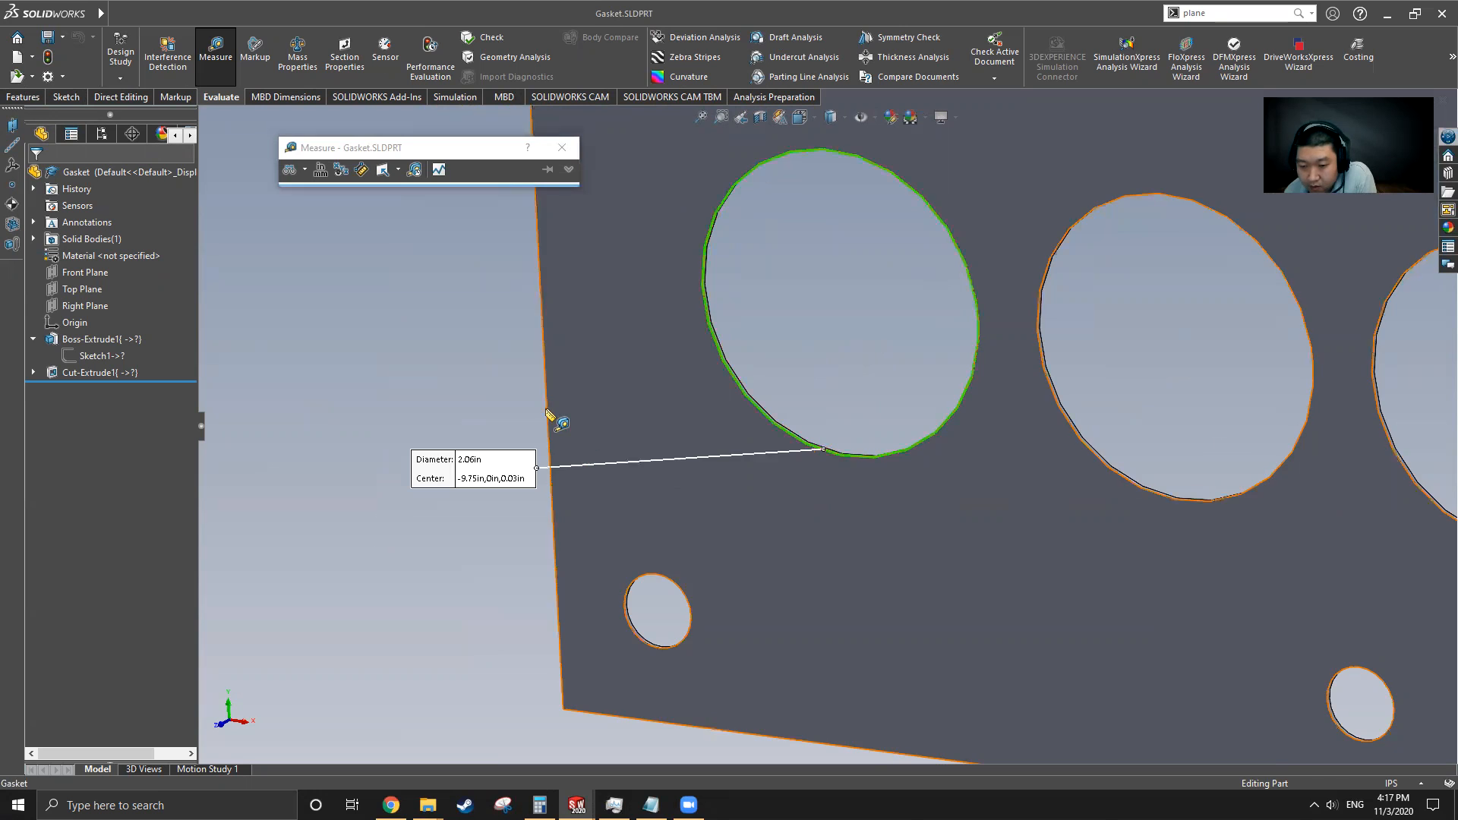
{"action": "left_click", "coordinate": [552, 417]}
{"action": "middle_click_drag", "start_coordinate": [716, 482], "coordinate": [789, 473]}
{"action": "scroll", "coordinate": [661, 466], "scroll_direction": "up", "scroll_amount": 1}
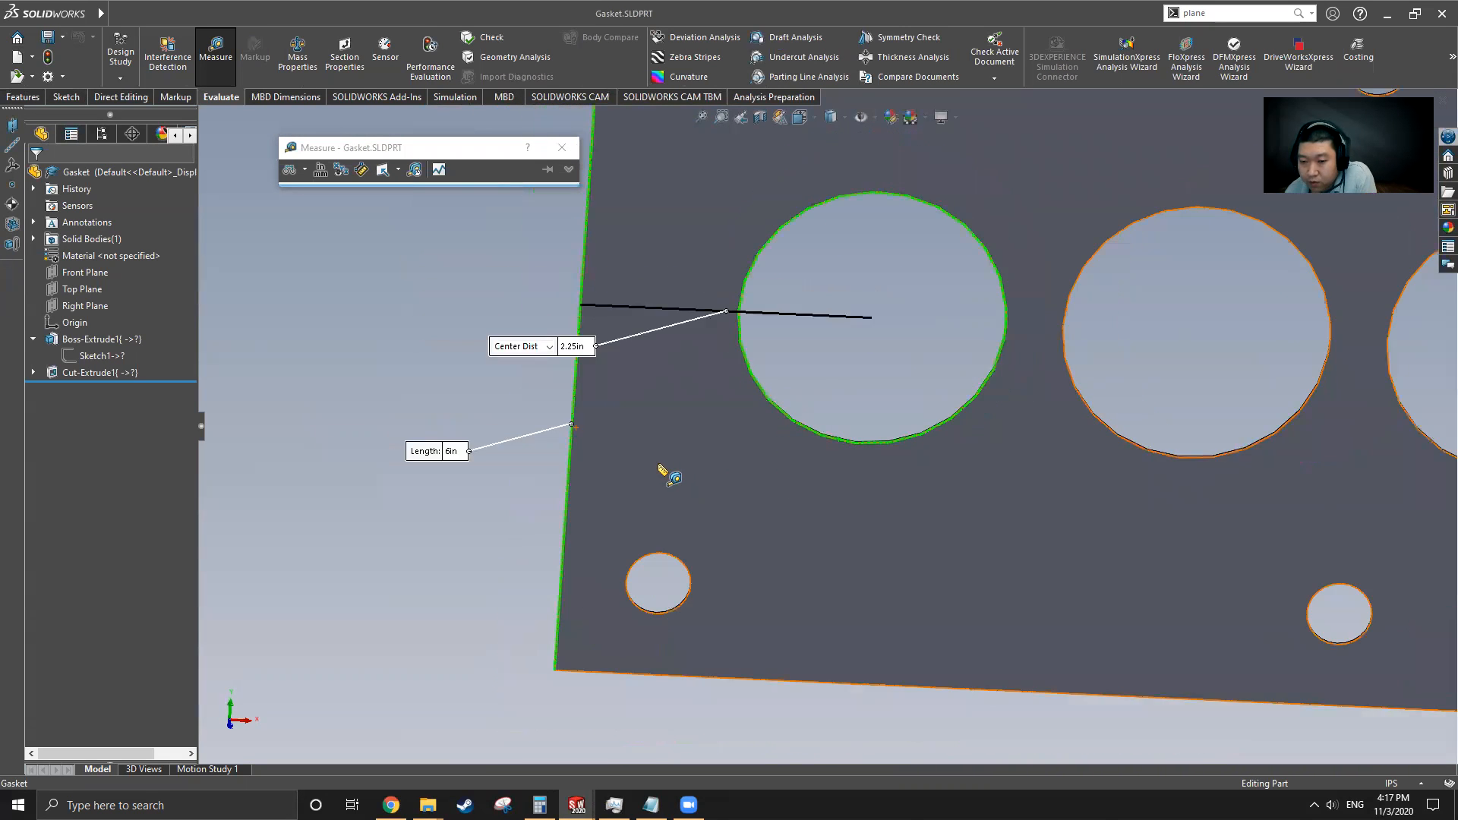
Measure the center distance between the first and second large holes
{"action": "scroll", "coordinate": [684, 467], "scroll_direction": "up", "scroll_amount": 2}
{"action": "left_click", "coordinate": [564, 416]}
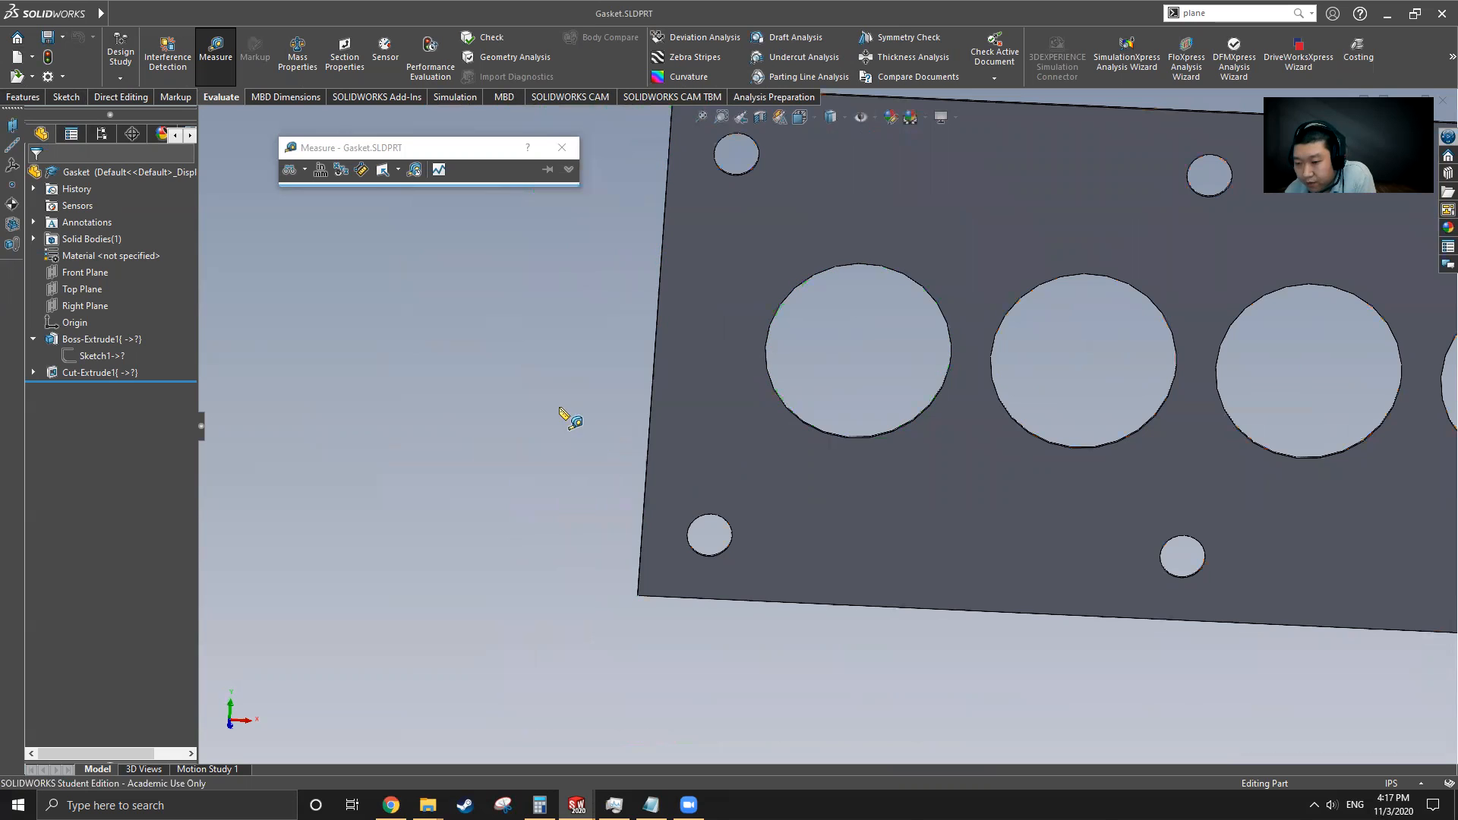
{"action": "left_click", "coordinate": [865, 439]}
{"action": "left_click", "coordinate": [1082, 449]}
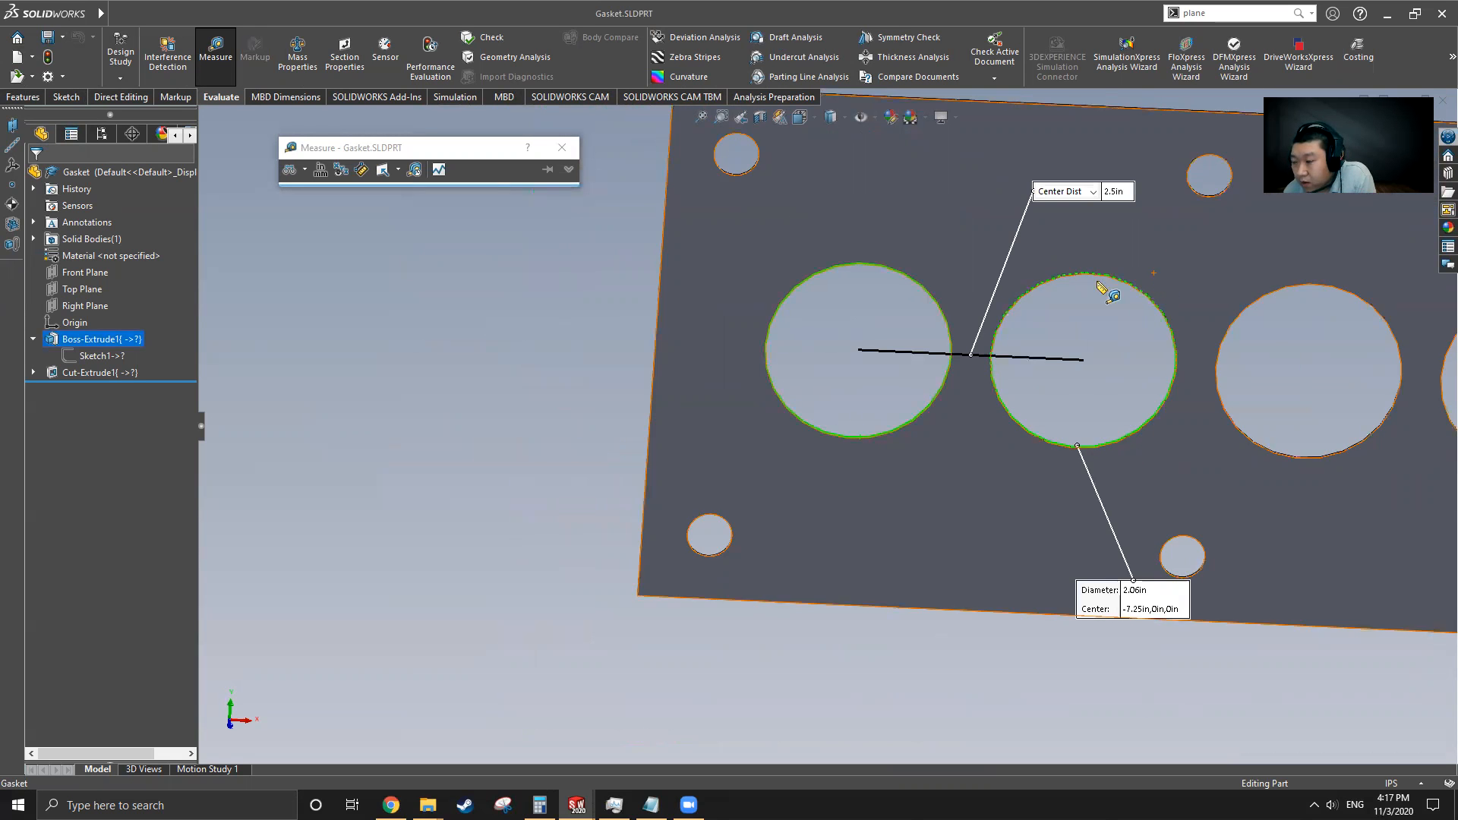
{"action": "scroll", "coordinate": [836, 440], "scroll_direction": "up", "scroll_amount": 3}
{"action": "left_click", "coordinate": [681, 406]}
Switch back to the new part and open Sketch1 for editing
{"action": "mouse_move", "coordinate": [109, 8]}
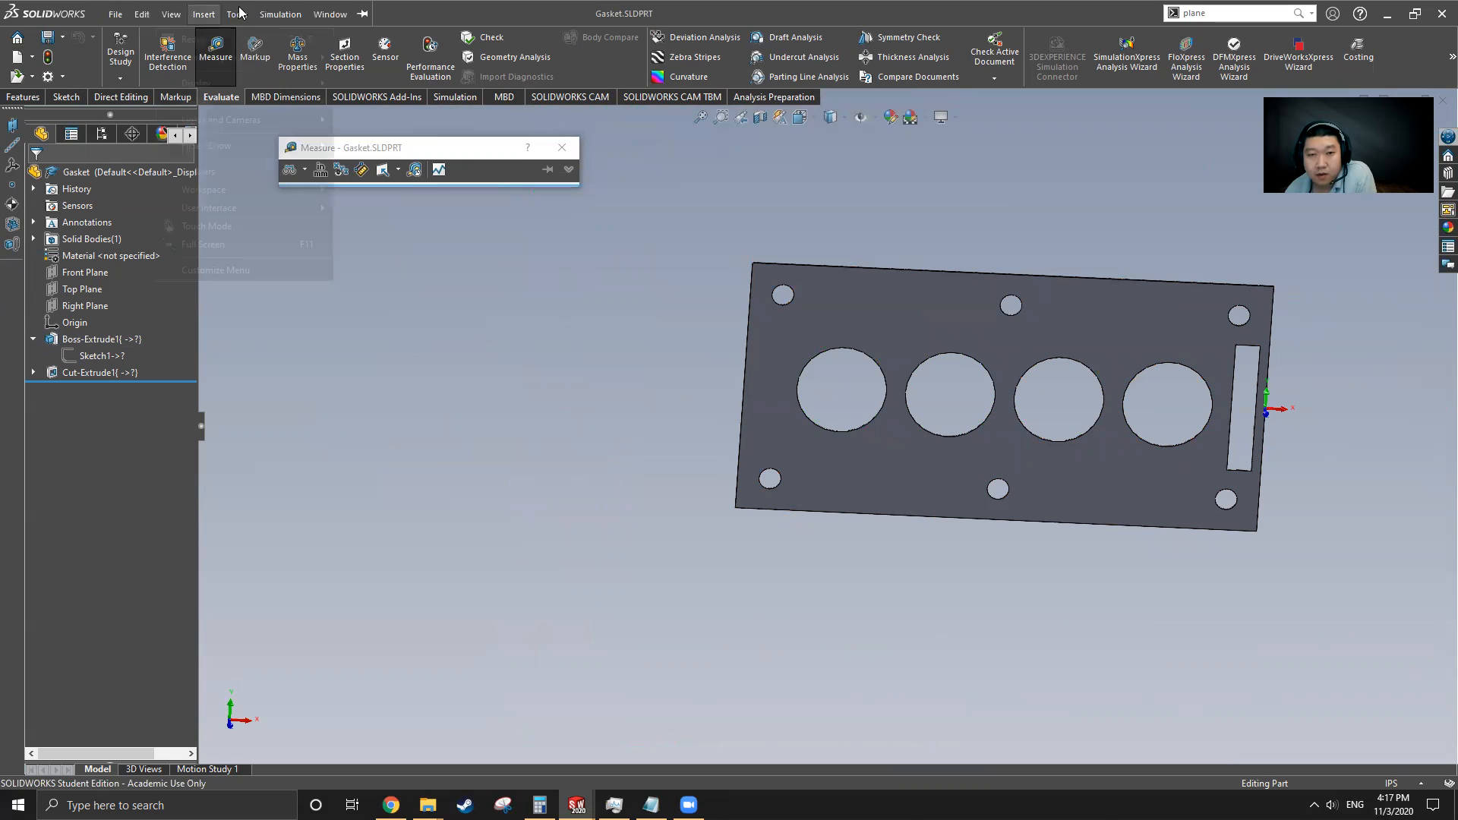
{"action": "left_click", "coordinate": [331, 13]}
{"action": "left_click", "coordinate": [463, 211]}
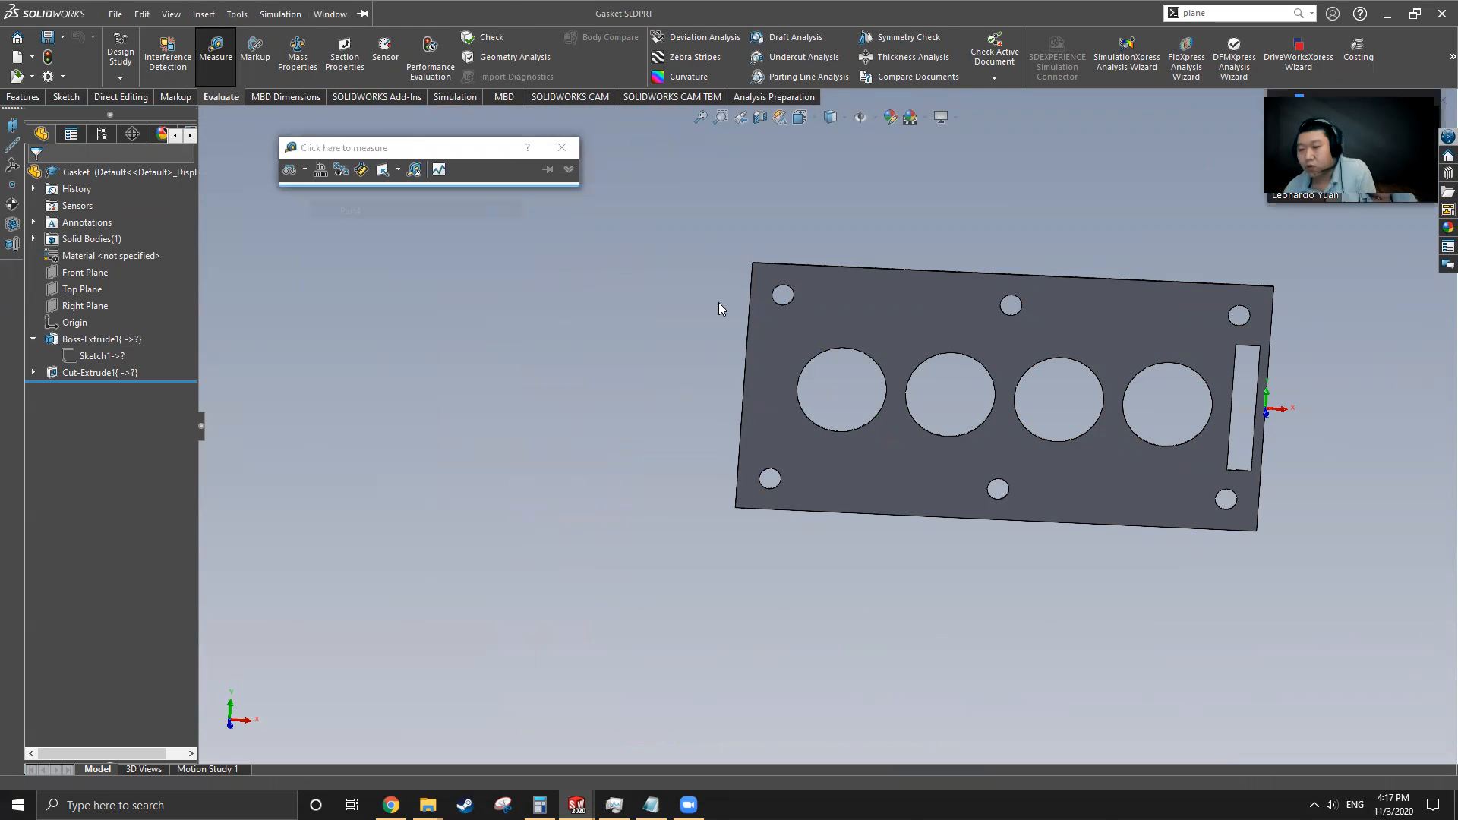
{"action": "left_click", "coordinate": [720, 323]}
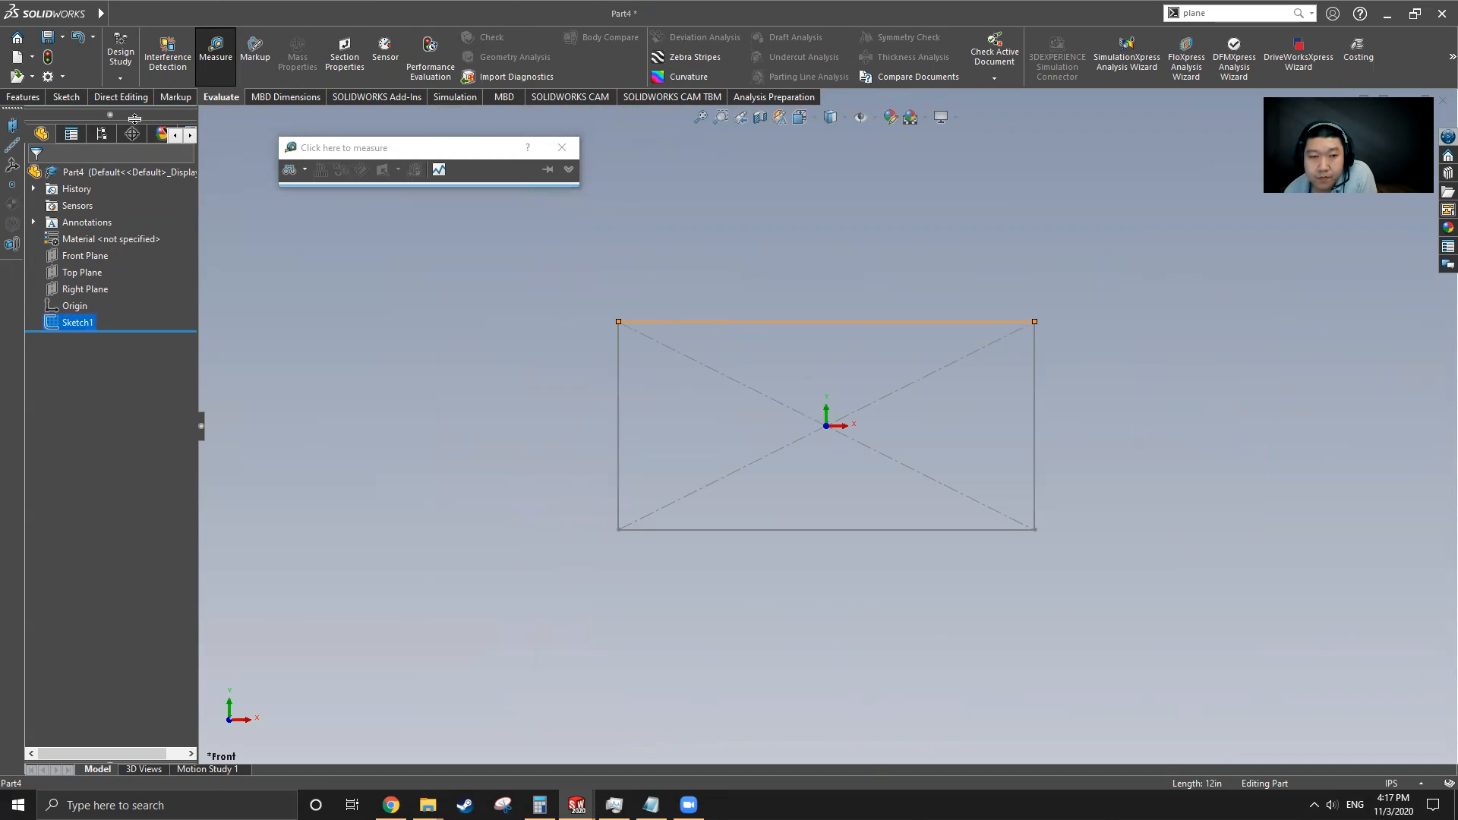
{"action": "left_click", "coordinate": [86, 256]}
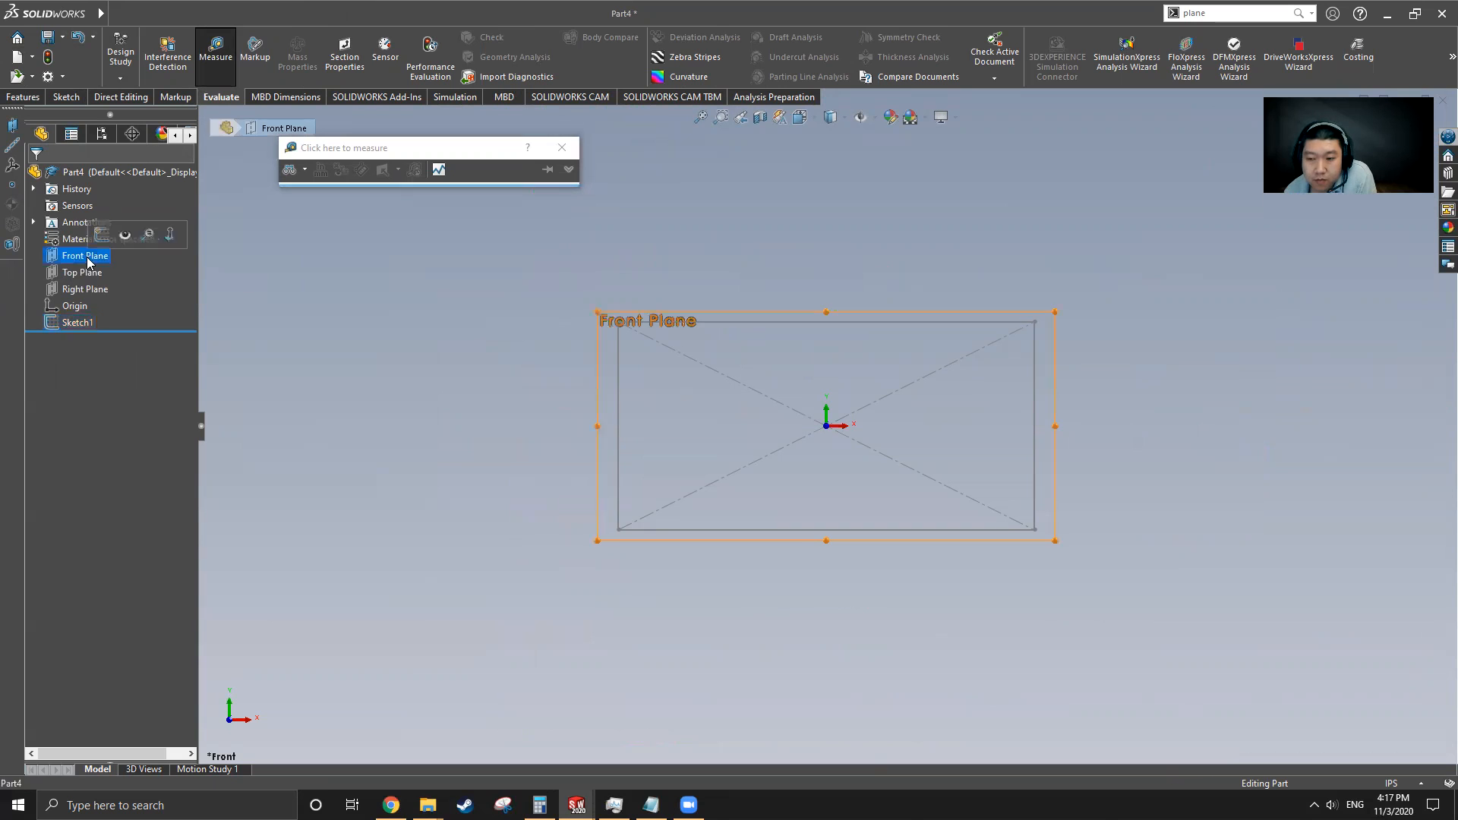
{"action": "left_click", "coordinate": [66, 96]}
{"action": "left_click", "coordinate": [79, 324]}
{"action": "left_click", "coordinate": [122, 57]}
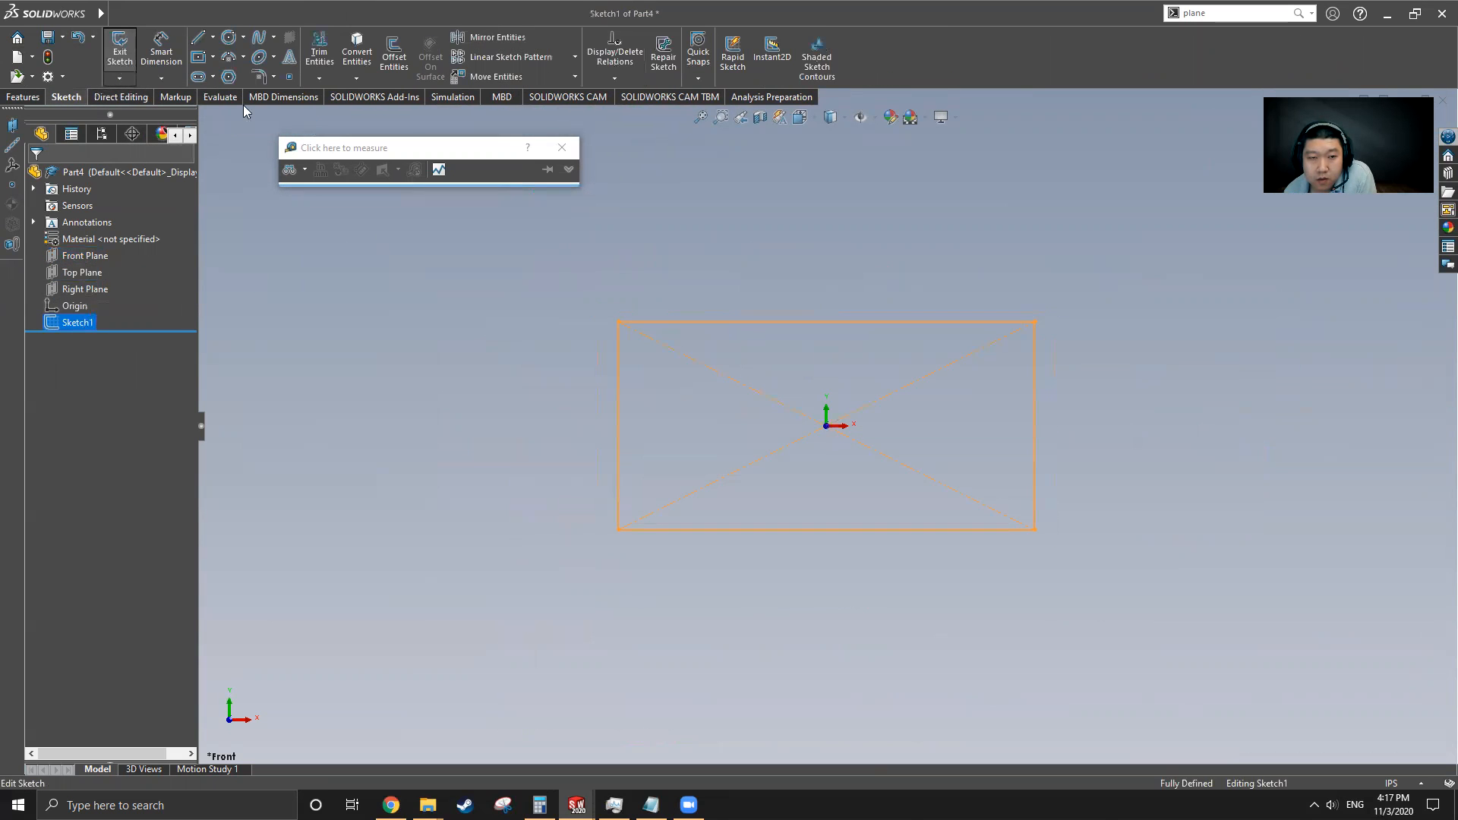
Draw a horizontal centerline through the origin extending past both sides of the rectangle
{"action": "left_click", "coordinate": [231, 40]}
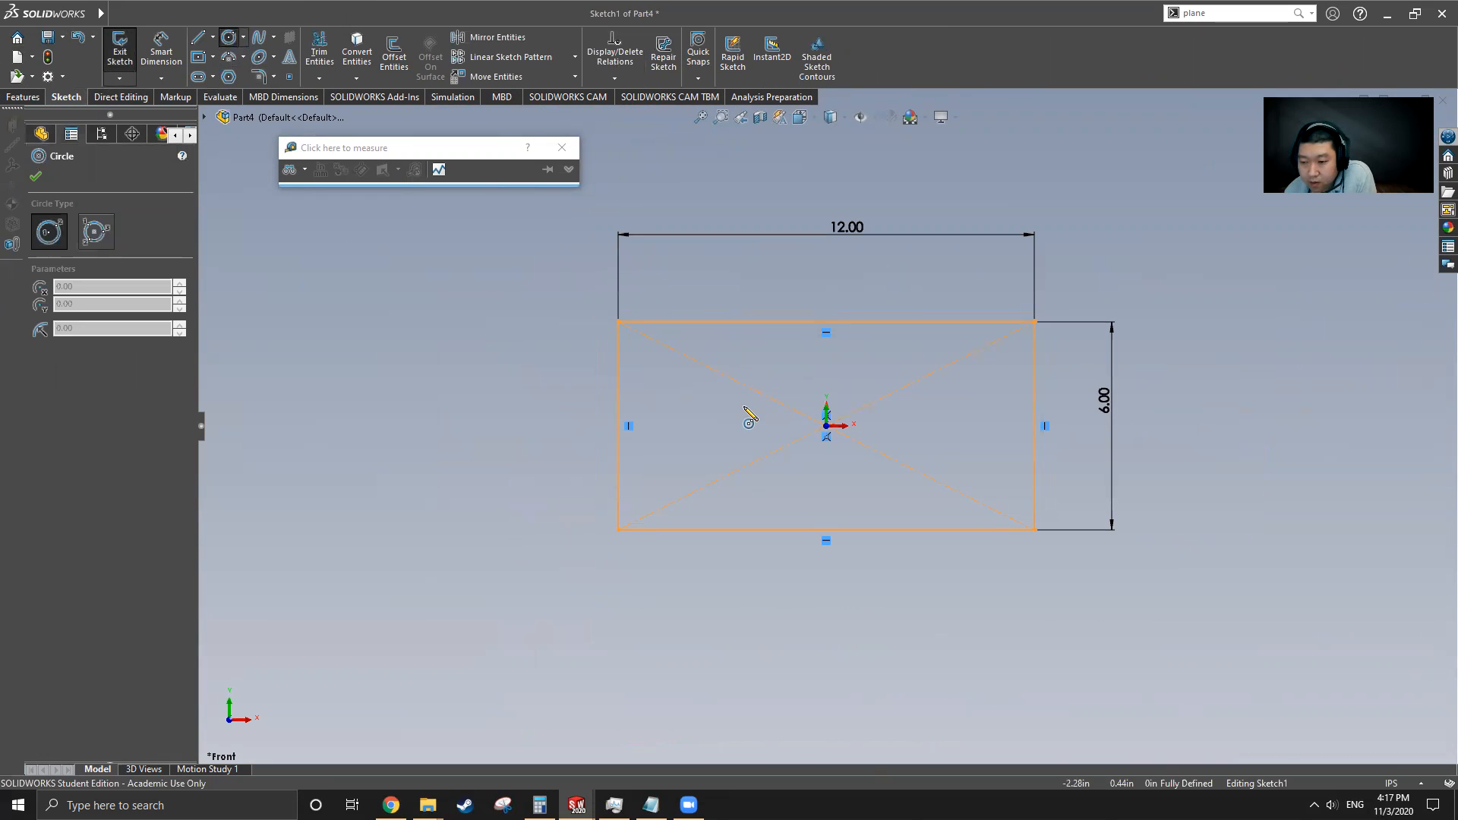
{"action": "left_click", "coordinate": [213, 38]}
{"action": "left_click", "coordinate": [220, 73]}
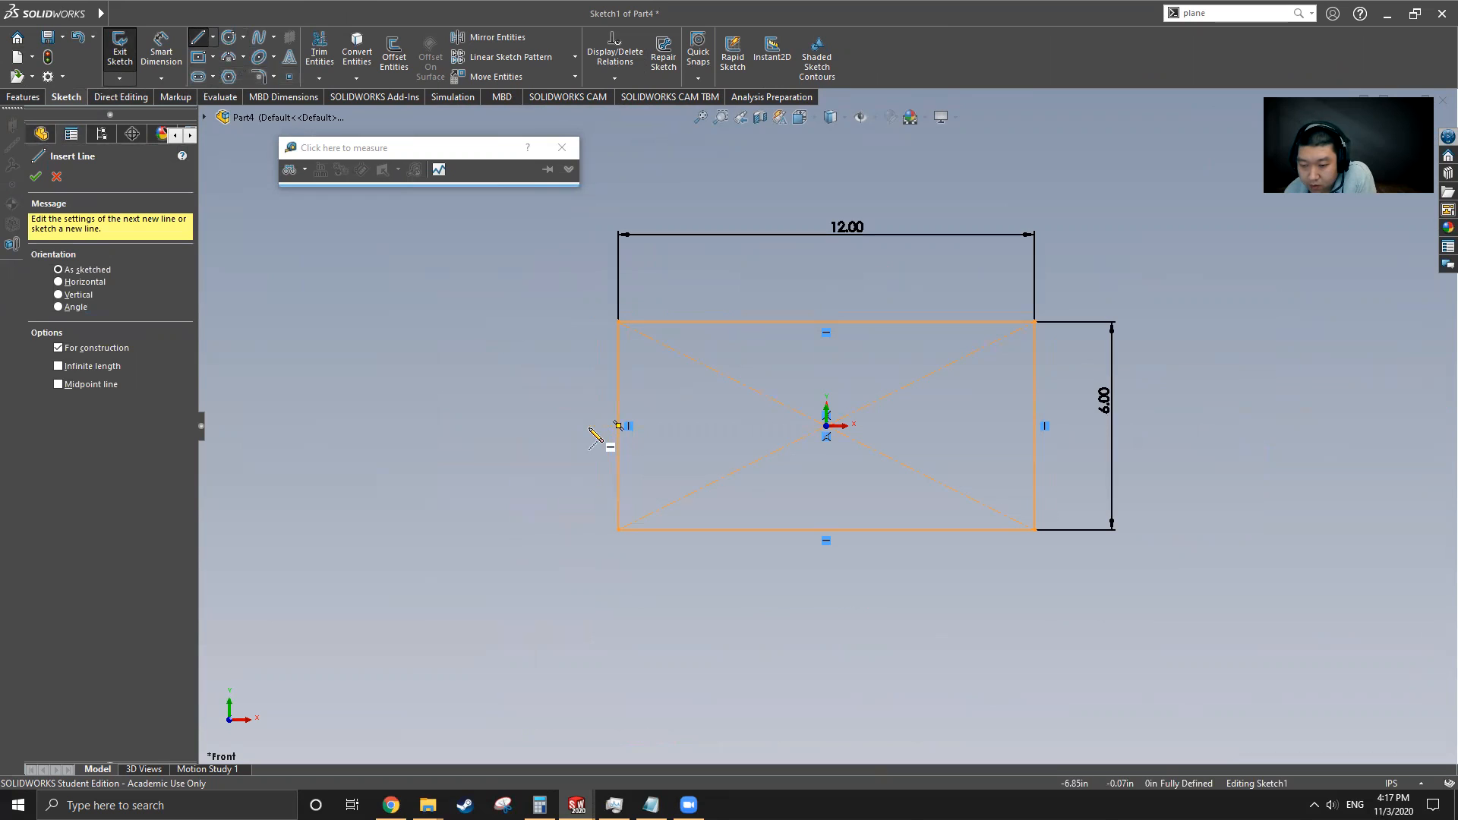
{"action": "left_click", "coordinate": [615, 425]}
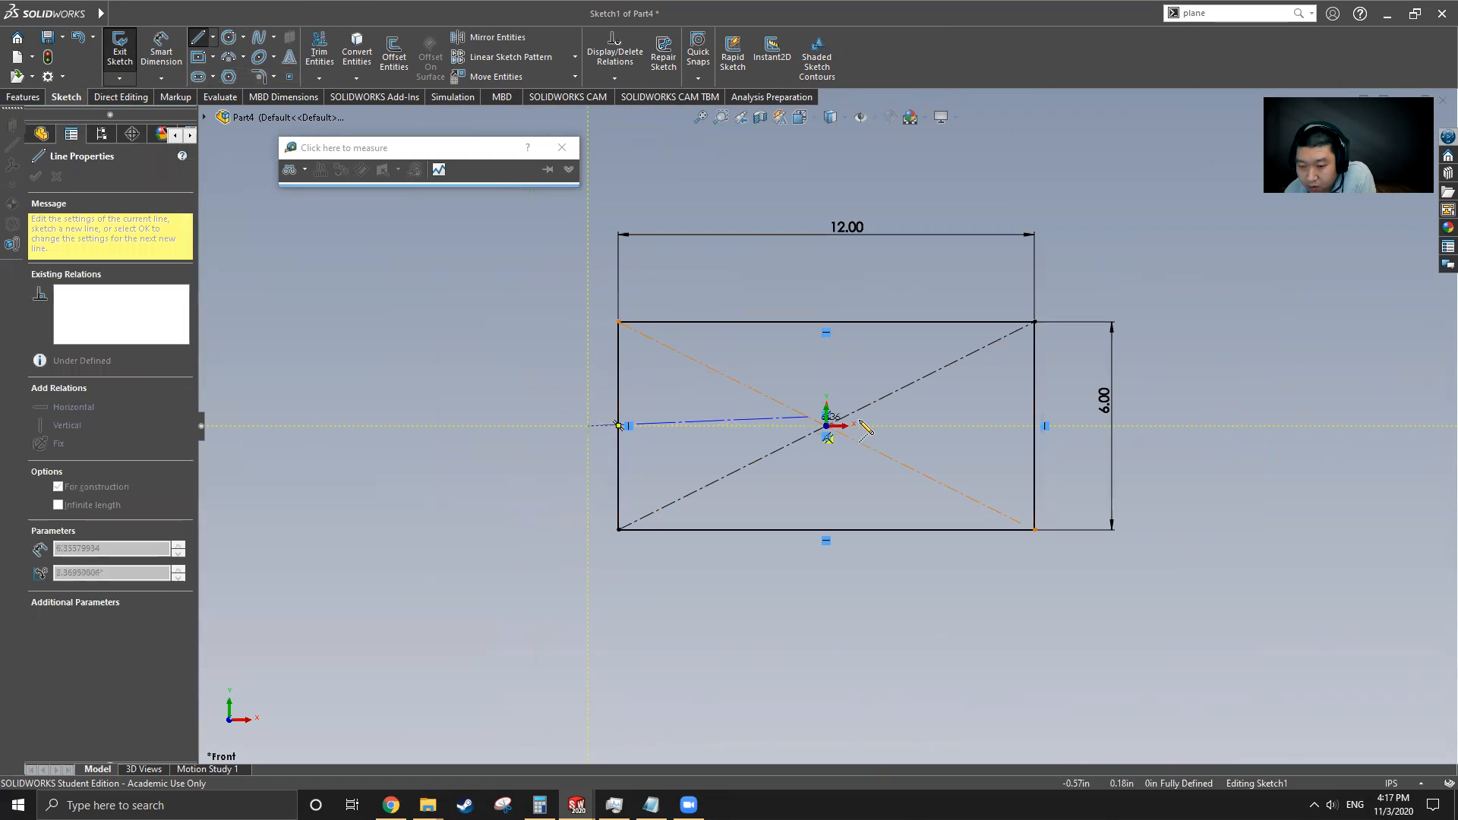
{"action": "left_click", "coordinate": [1210, 426]}
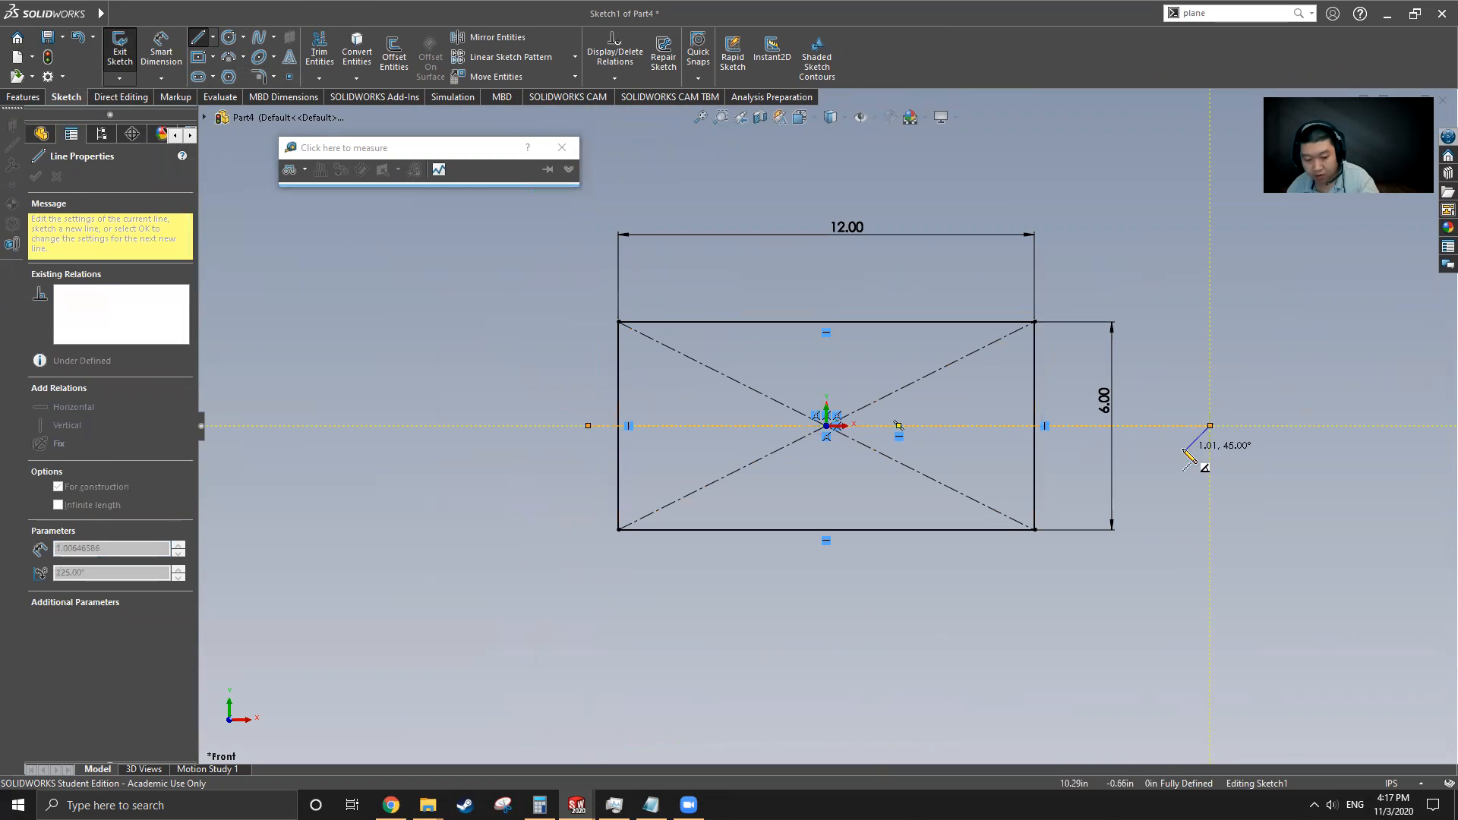
{"action": "key", "text": "Escape"}
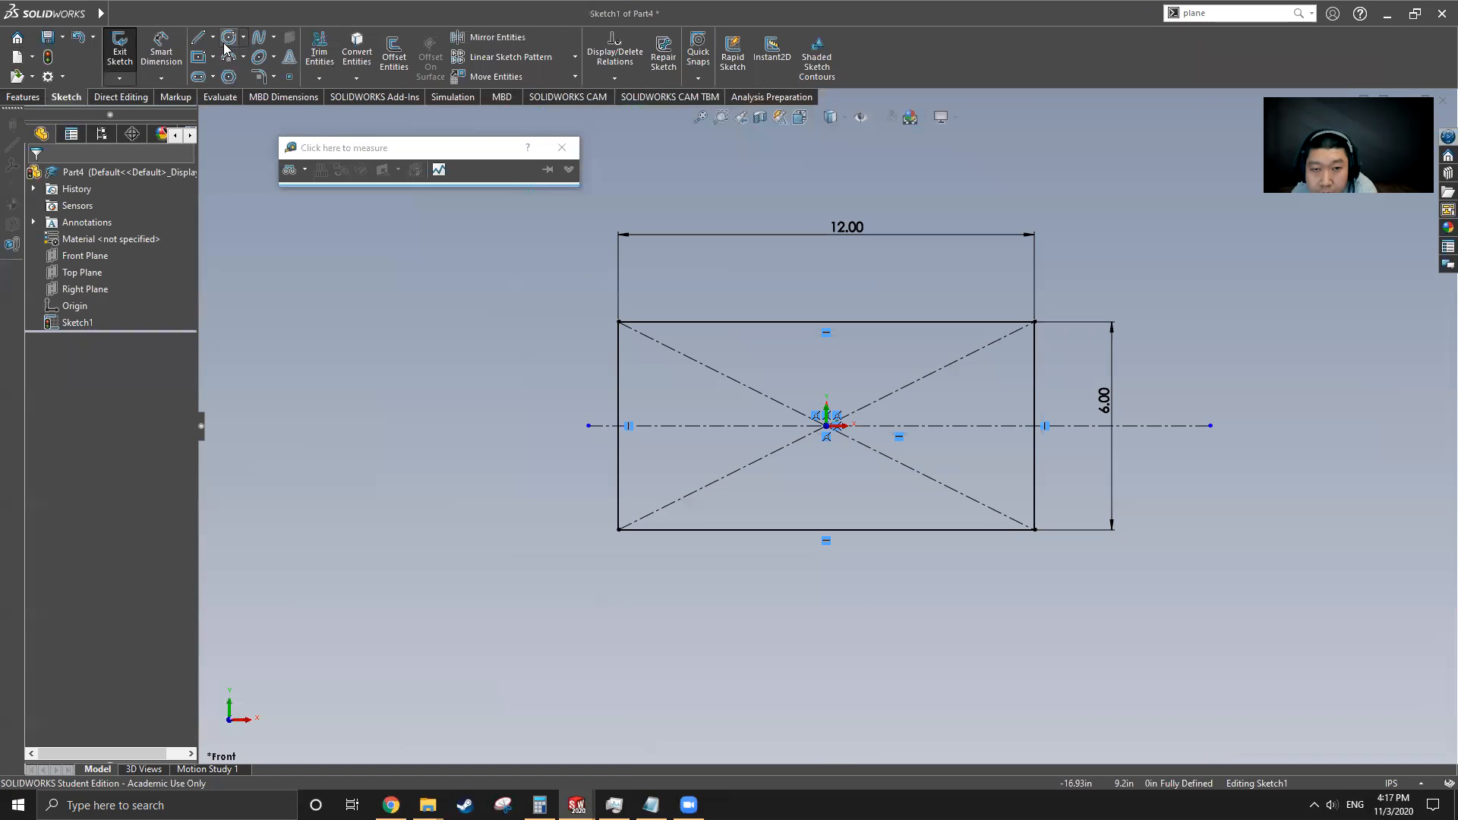
Sketch four circles centered along the centerline inside the rectangle
{"action": "left_click", "coordinate": [228, 36]}
{"action": "scroll", "coordinate": [728, 451], "scroll_direction": "down", "scroll_amount": 5}
{"action": "left_click_drag", "start_coordinate": [652, 384], "coordinate": [747, 465]}
{"action": "left_click_drag", "start_coordinate": [892, 384], "coordinate": [995, 470]}
{"action": "left_click_drag", "start_coordinate": [1118, 384], "coordinate": [1153, 470]}
{"action": "scroll", "coordinate": [1167, 440], "scroll_direction": "up", "scroll_amount": 4}
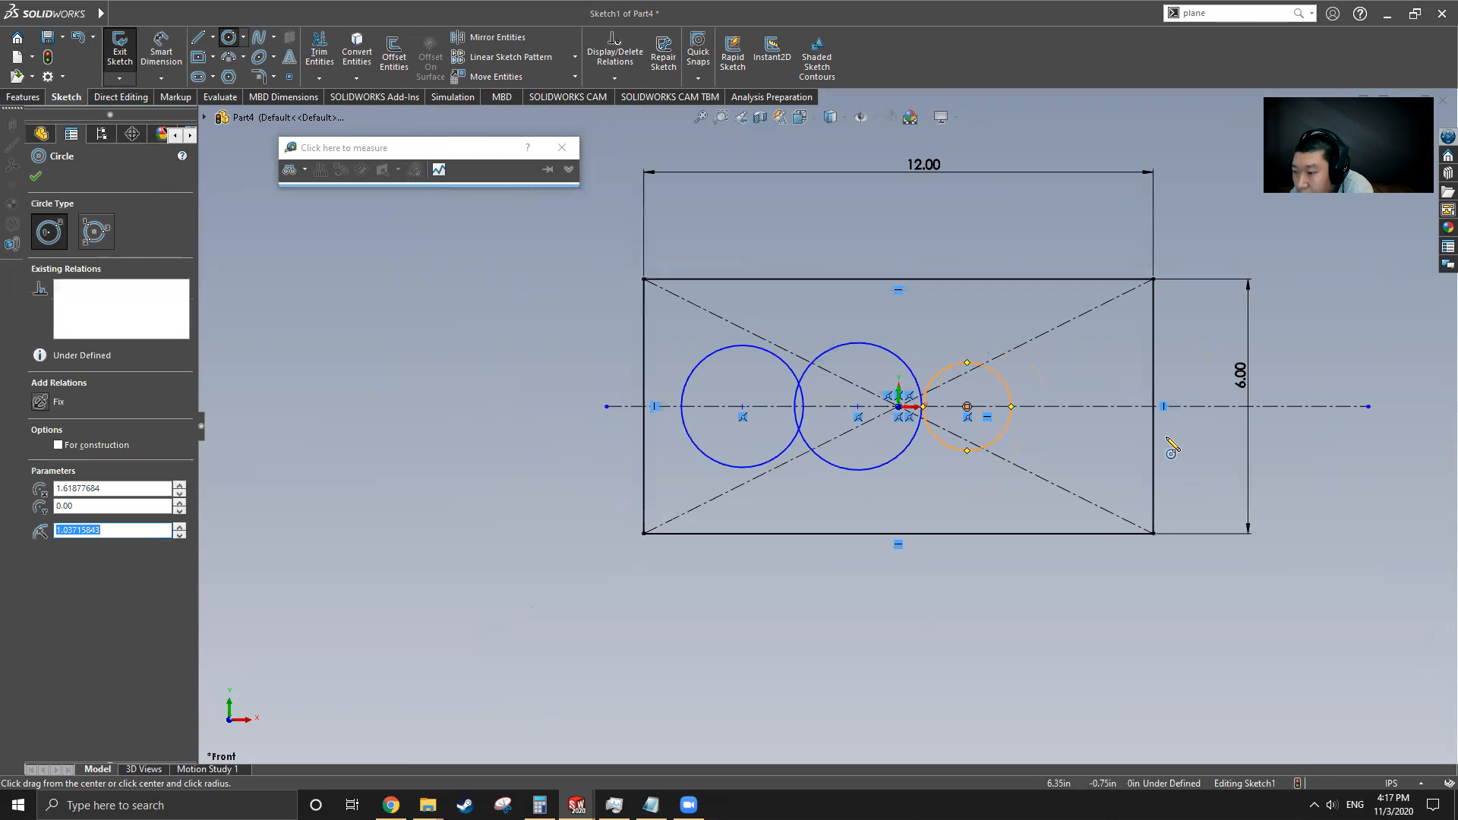
{"action": "mouse_move", "coordinate": [1091, 408]}
{"action": "left_mouse_down"}
{"action": "mouse_move", "coordinate": [1120, 448]}
{"action": "mouse_move", "coordinate": [1116, 474]}
{"action": "left_mouse_up"}
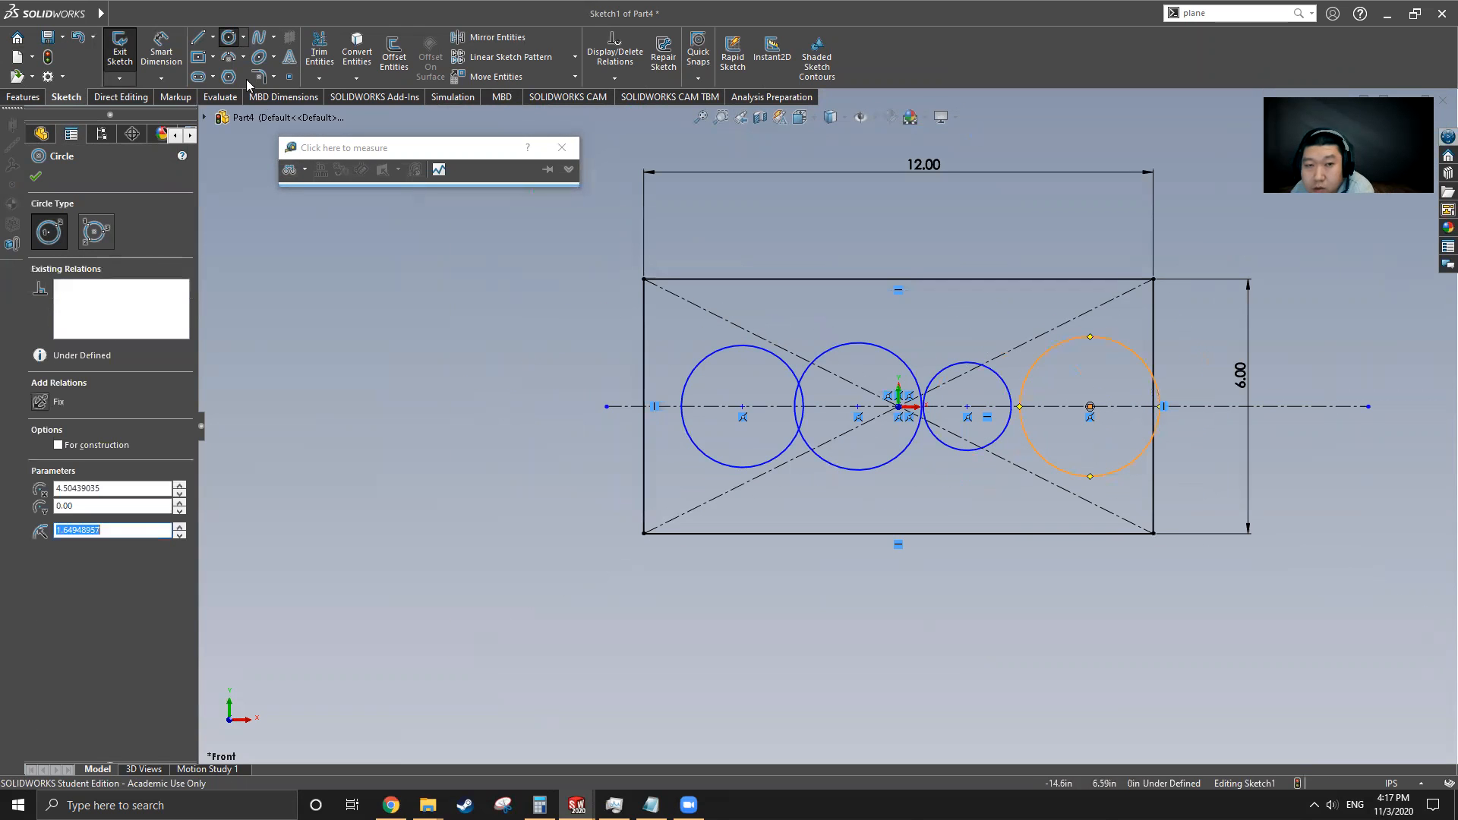
Dimension the leftmost circle's diameter to 2.06 in
{"action": "left_click", "coordinate": [161, 51]}
{"action": "left_click", "coordinate": [741, 357]}
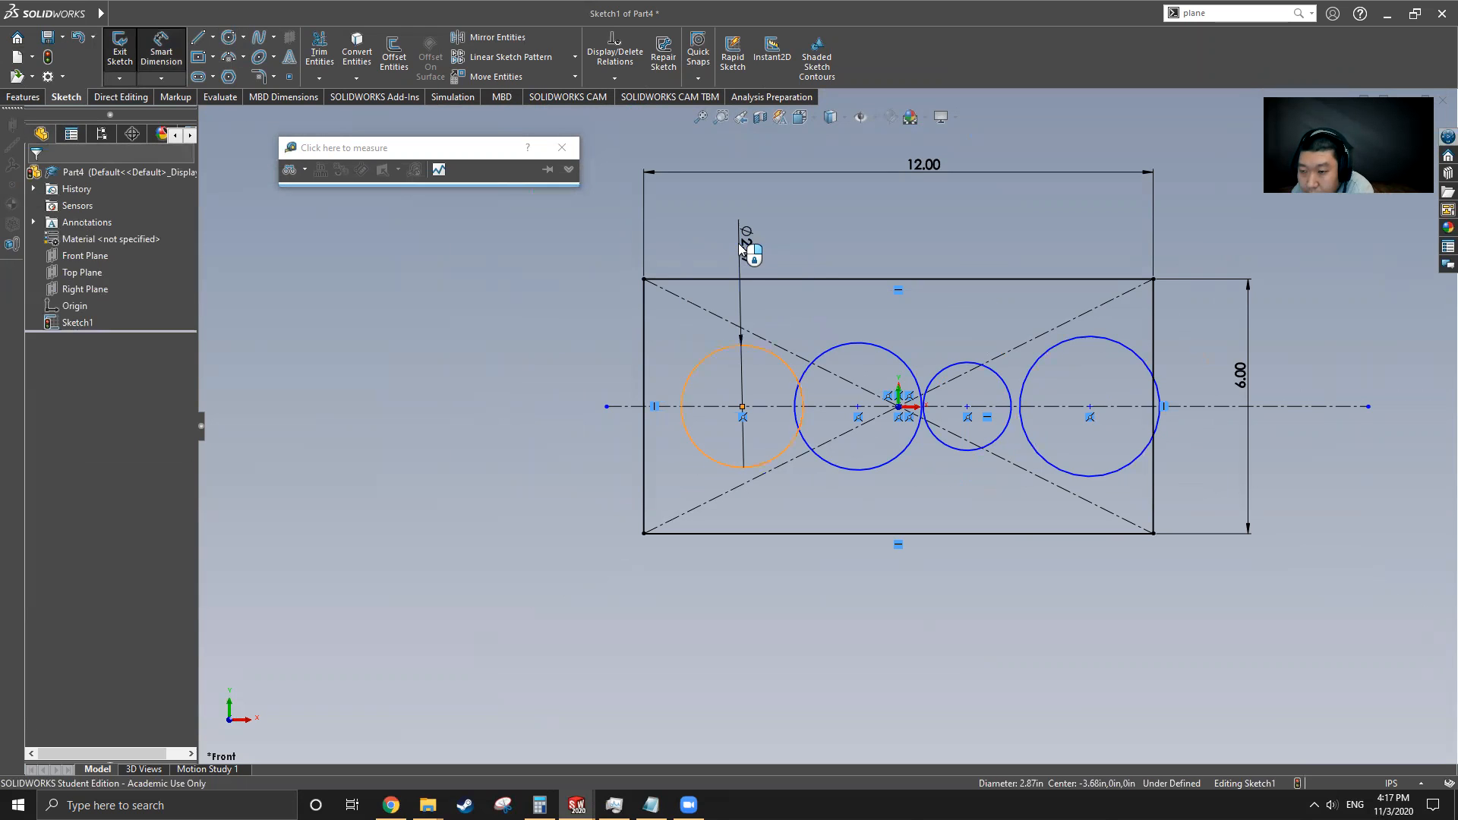
{"action": "left_click", "coordinate": [755, 249]}
{"action": "type", "text": "2.06"}
{"action": "key", "text": "Return"}
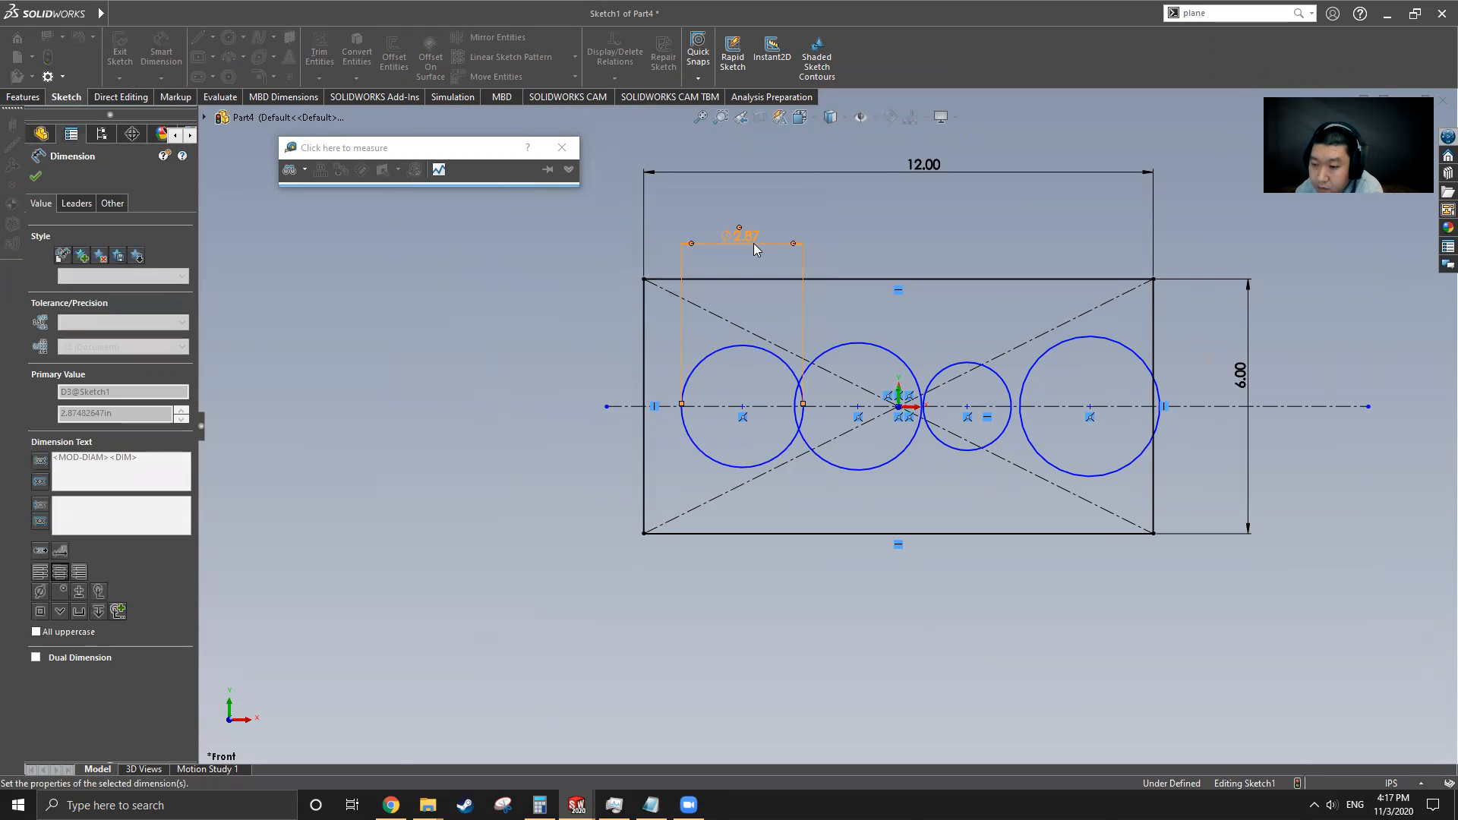
Dimension the distance from the rectangle's left edge to the leftmost circle's center as 2.25 in
{"action": "left_click", "coordinate": [161, 52]}
{"action": "left_click", "coordinate": [161, 51]}
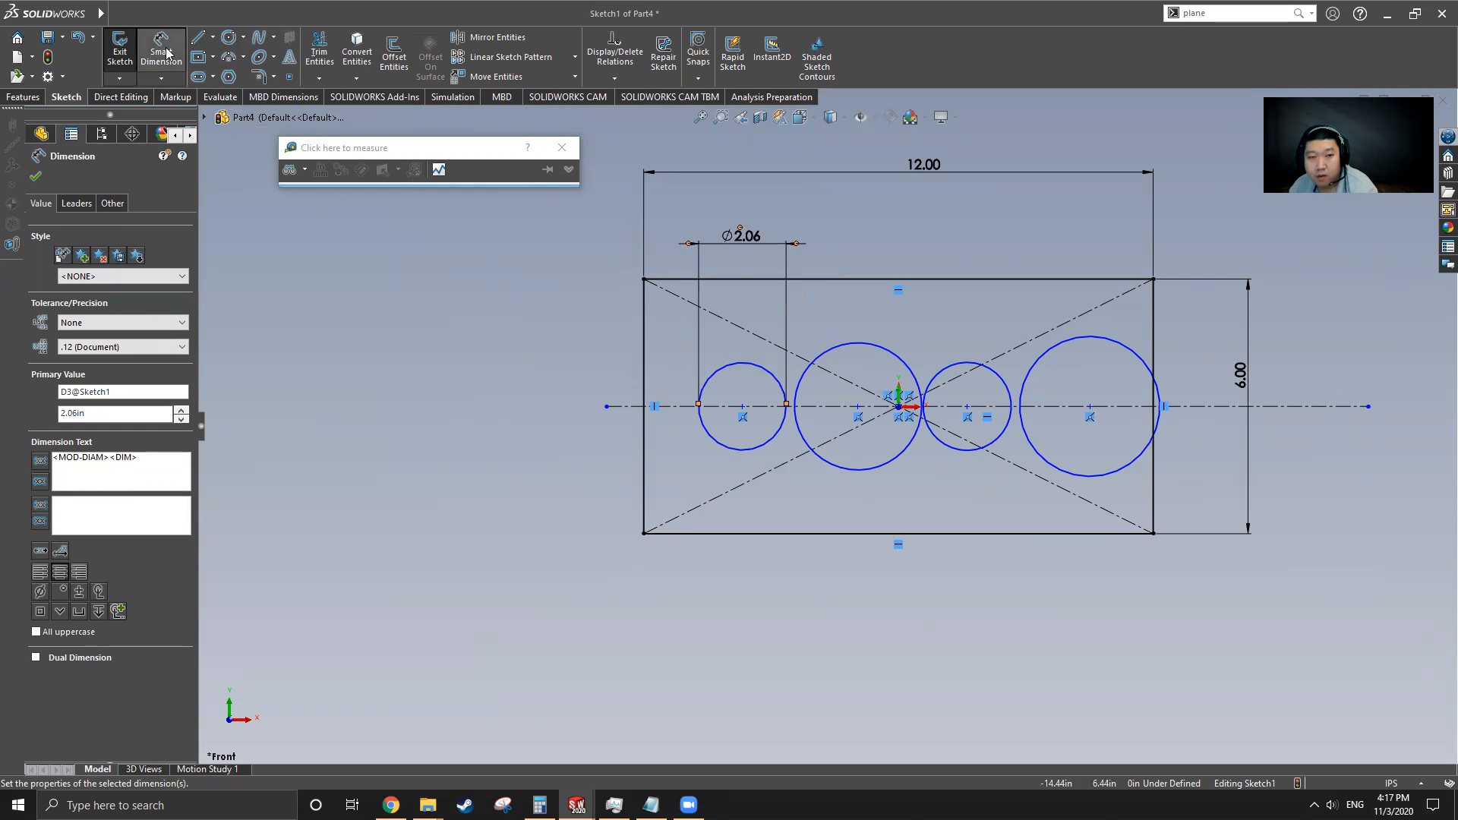
{"action": "left_click", "coordinate": [742, 407]}
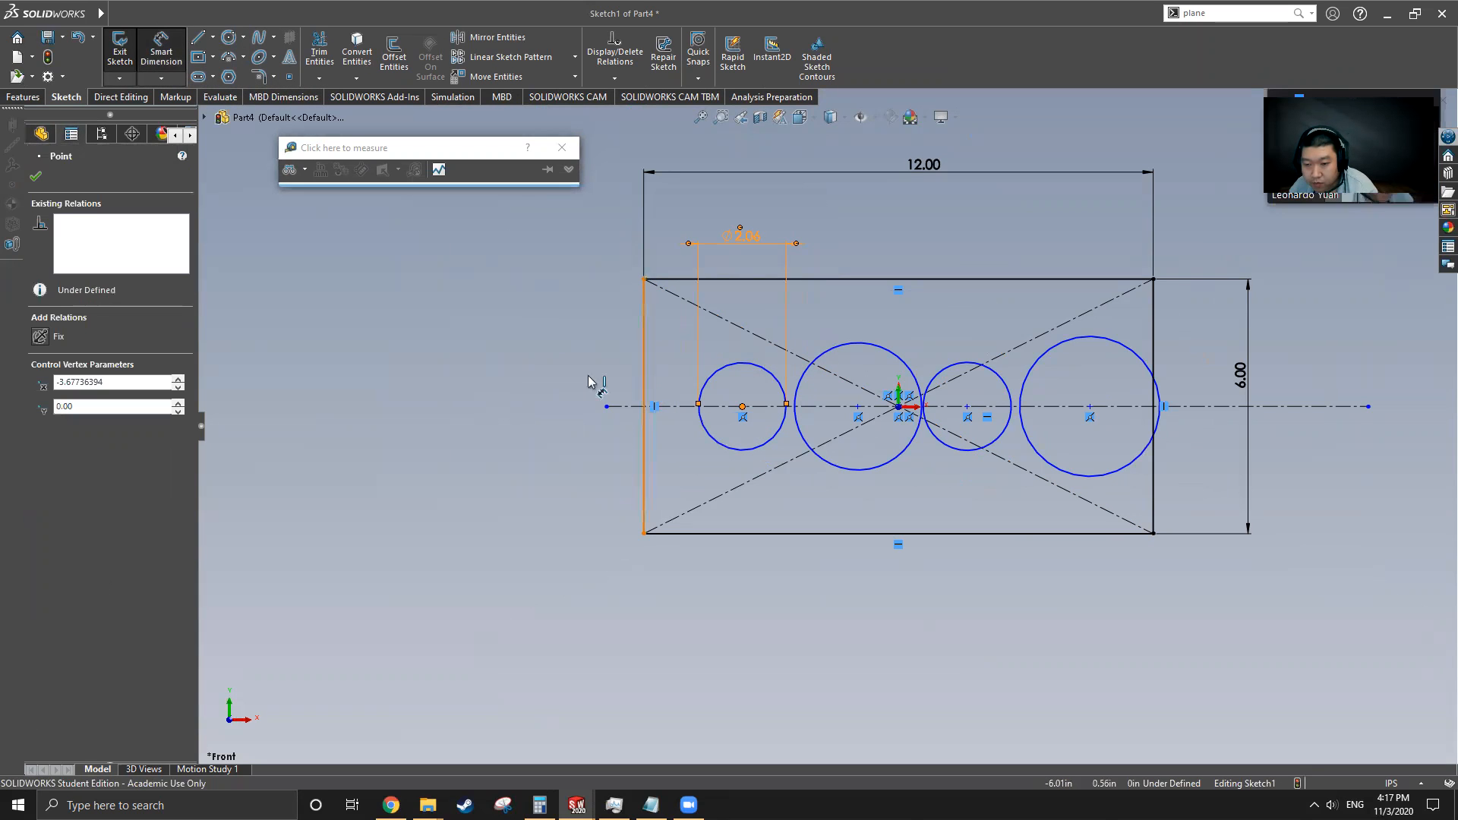
{"action": "left_click", "coordinate": [643, 391]}
{"action": "left_click", "coordinate": [554, 373]}
{"action": "type", "text": "2.25"}
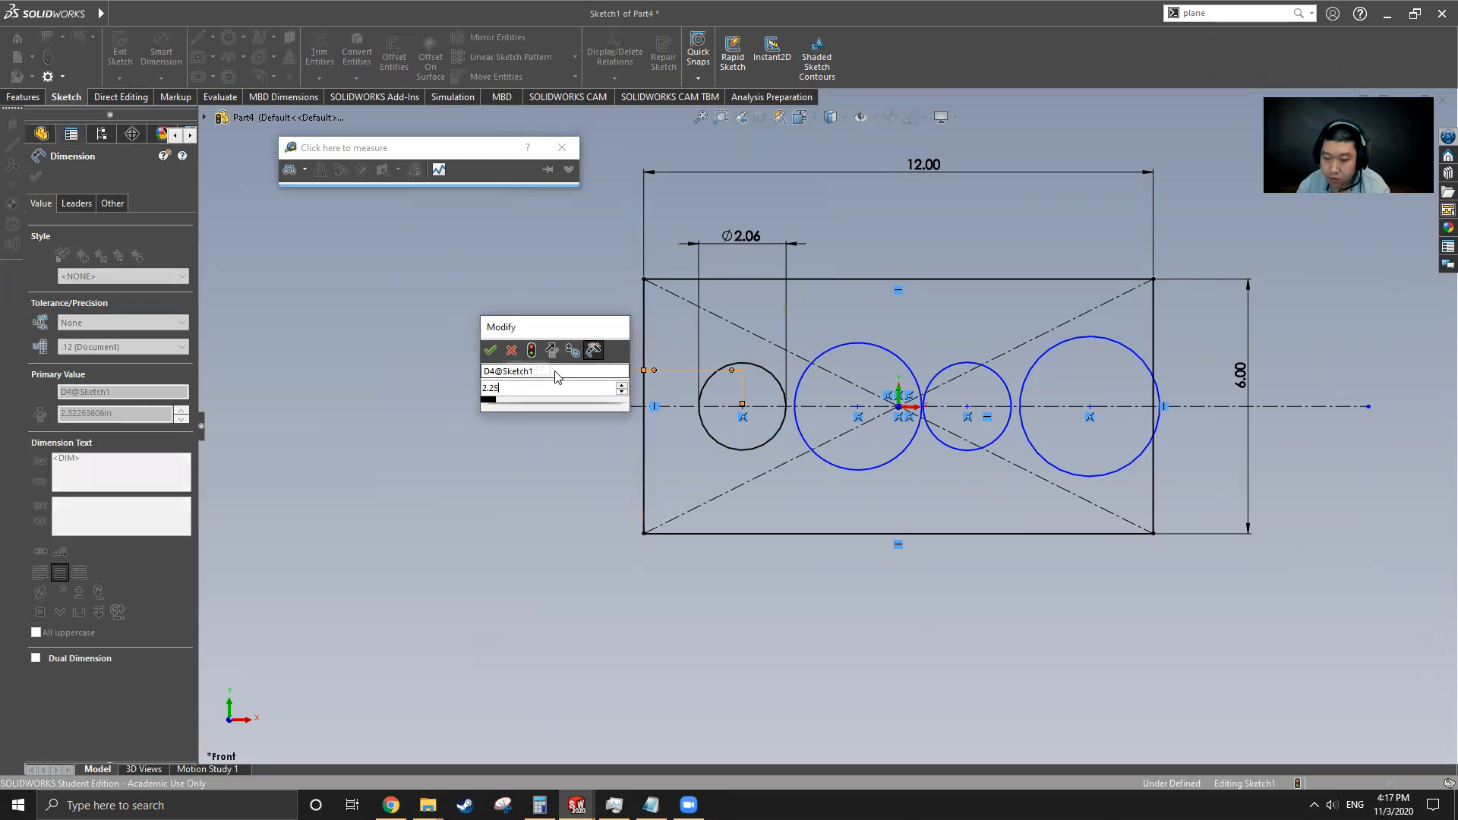
{"action": "key", "text": "Return"}
Select all four circles and make them equal in size
{"action": "left_click", "coordinate": [166, 53]}
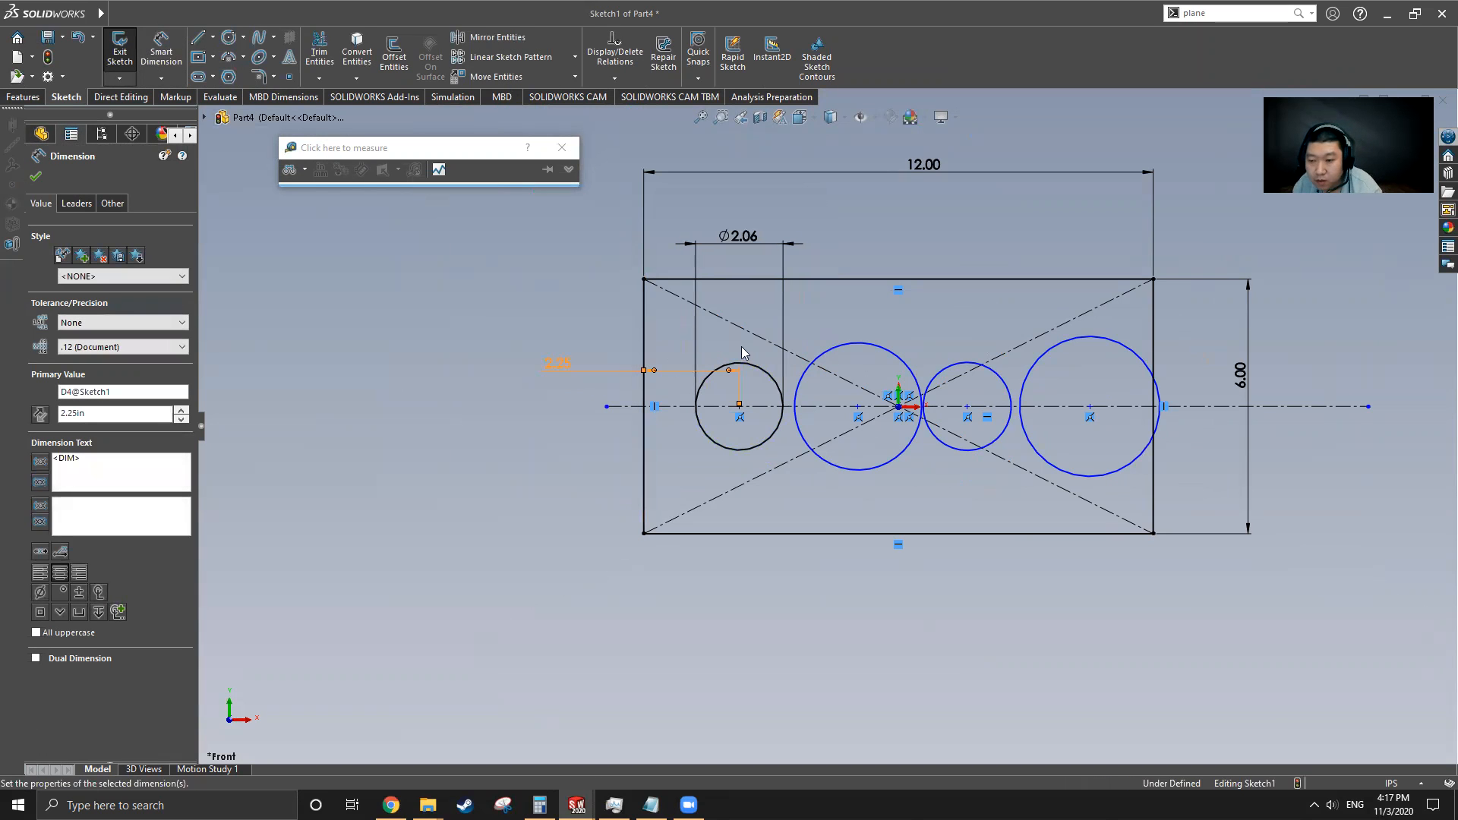
{"action": "left_click", "coordinate": [762, 368]}
{"action": "left_click", "coordinate": [848, 346]}
{"action": "left_click", "coordinate": [959, 367], "text": "ctrl"}
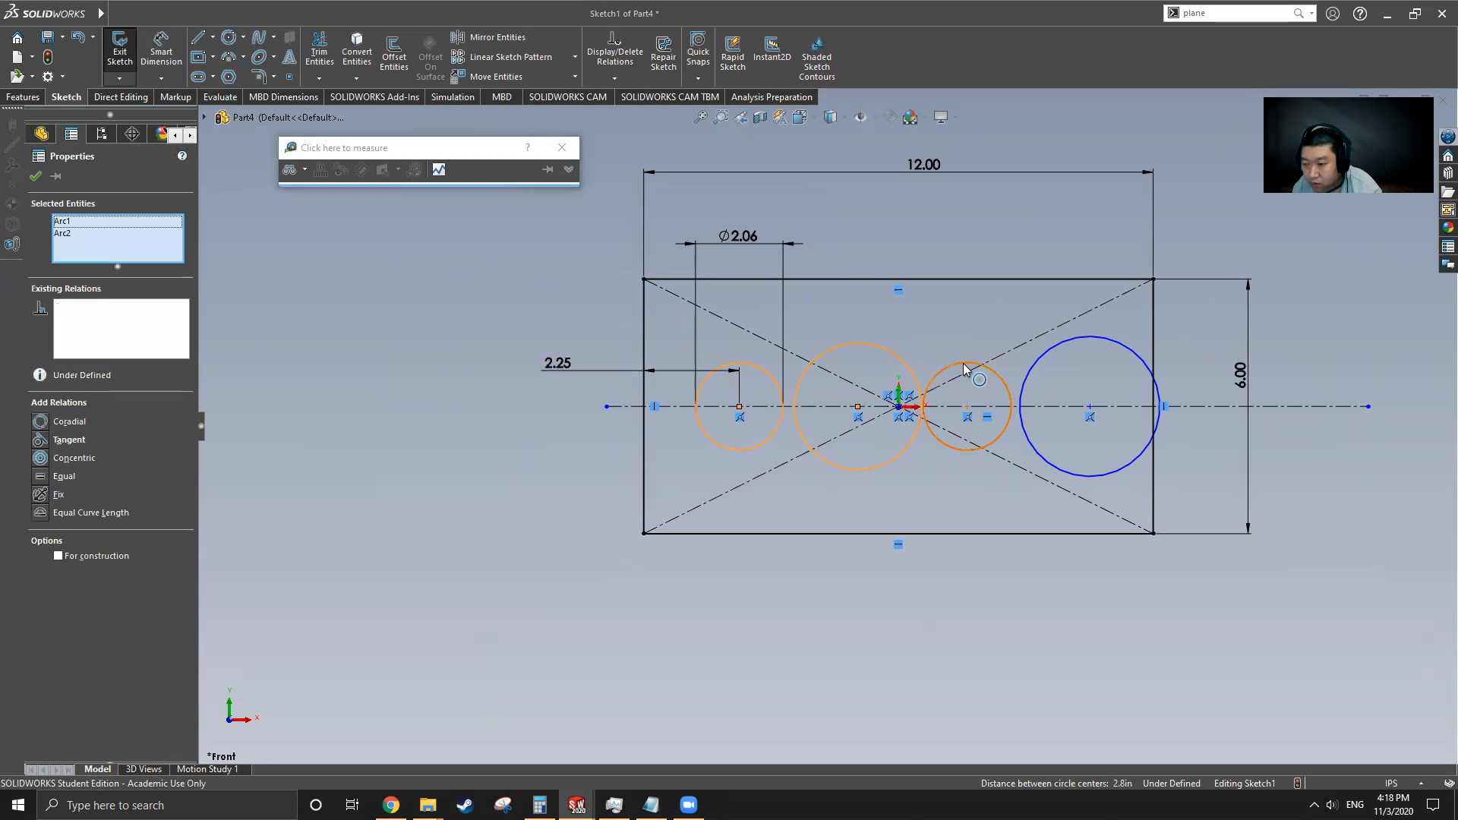
{"action": "left_click", "coordinate": [1063, 343], "text": "ctrl"}
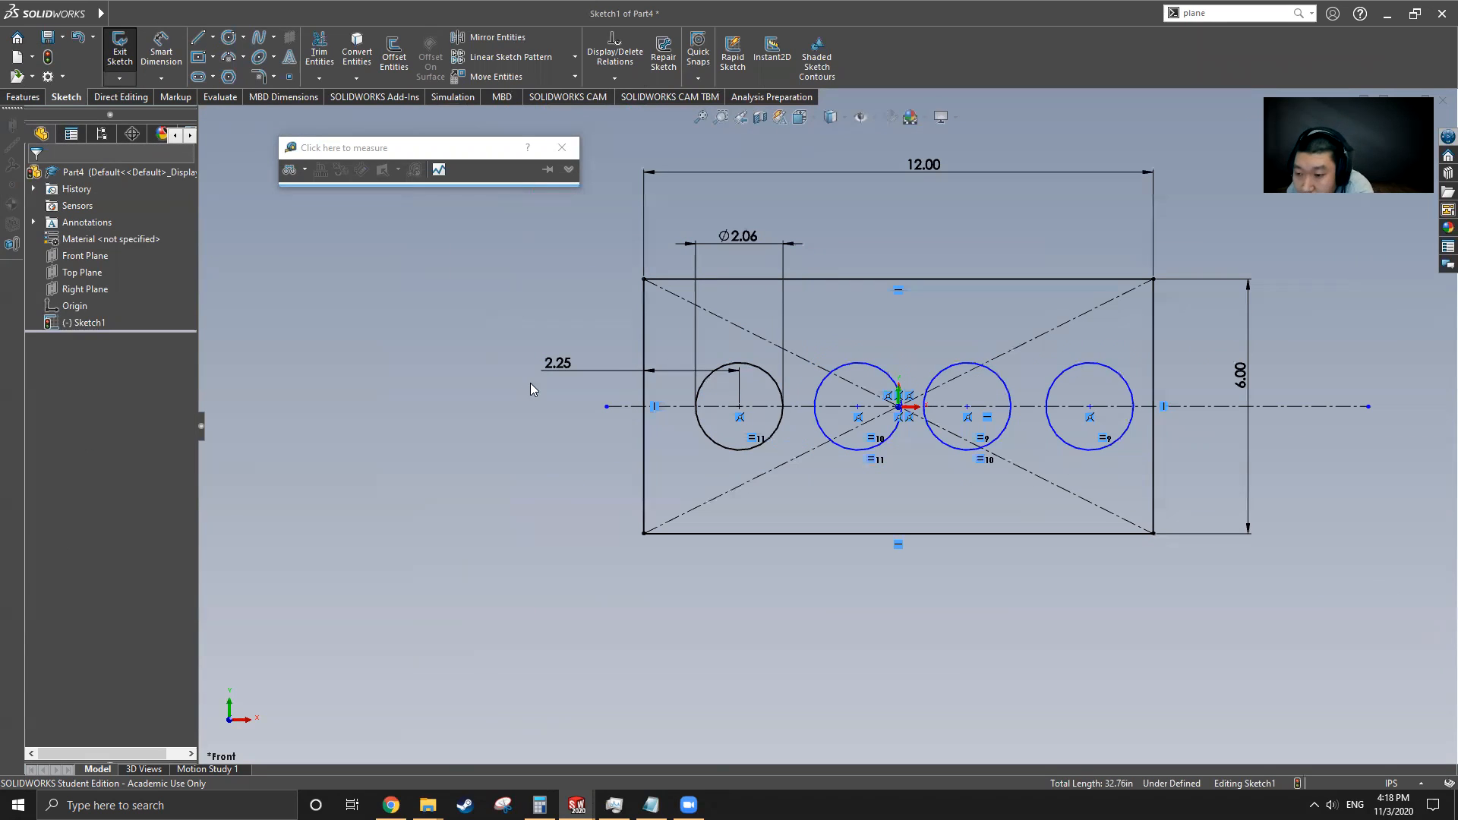
Dimension the distance between the first and second circle centers as 2.5 in
{"action": "left_click", "coordinate": [161, 52]}
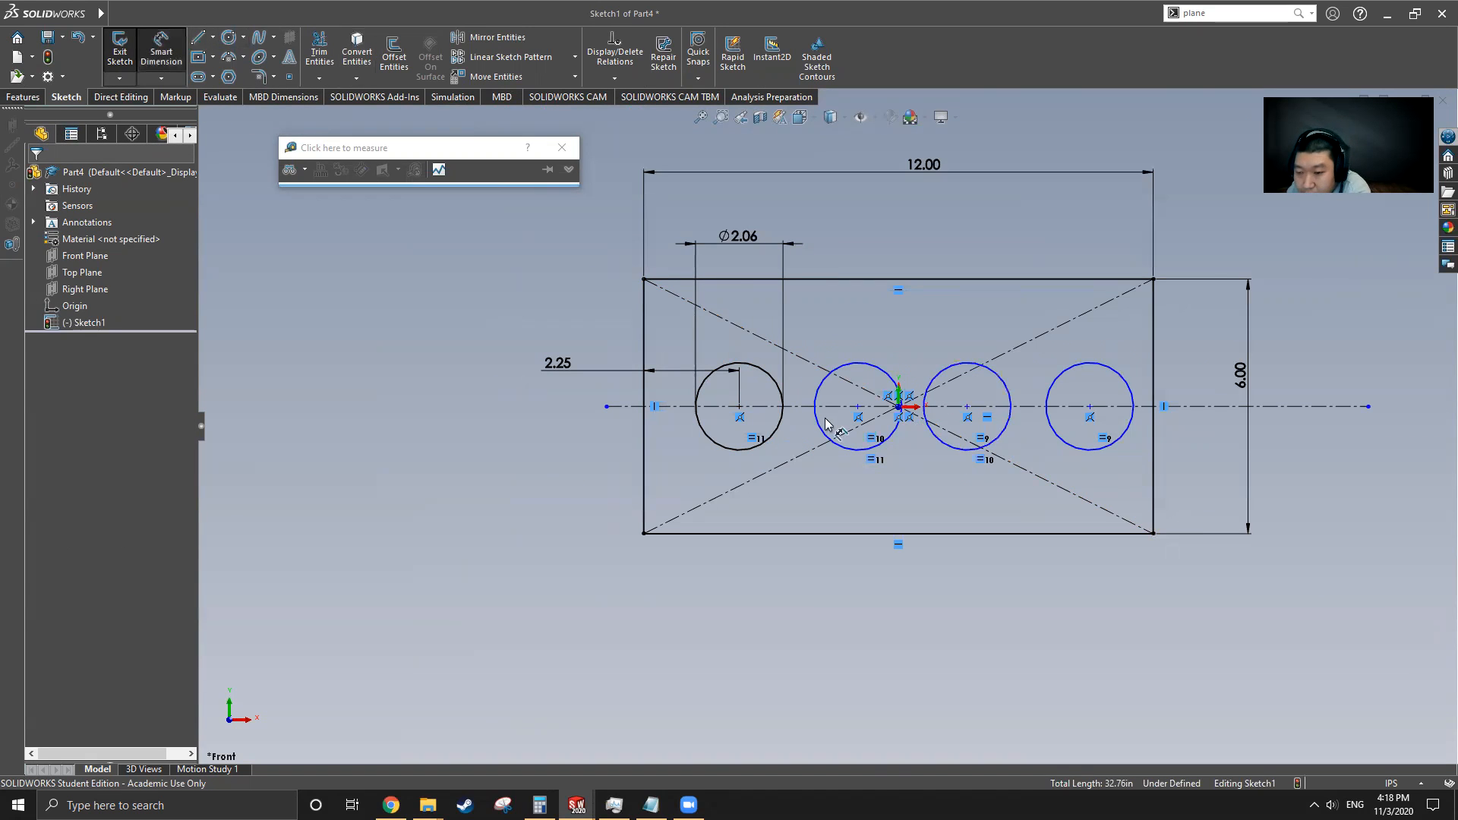
{"action": "scroll", "coordinate": [826, 423], "scroll_direction": "down", "scroll_amount": 4}
{"action": "left_click", "coordinate": [645, 396]}
{"action": "left_click", "coordinate": [895, 395]}
{"action": "left_click", "coordinate": [829, 262]}
{"action": "type", "text": "2.5"}
{"action": "key", "text": "Return"}
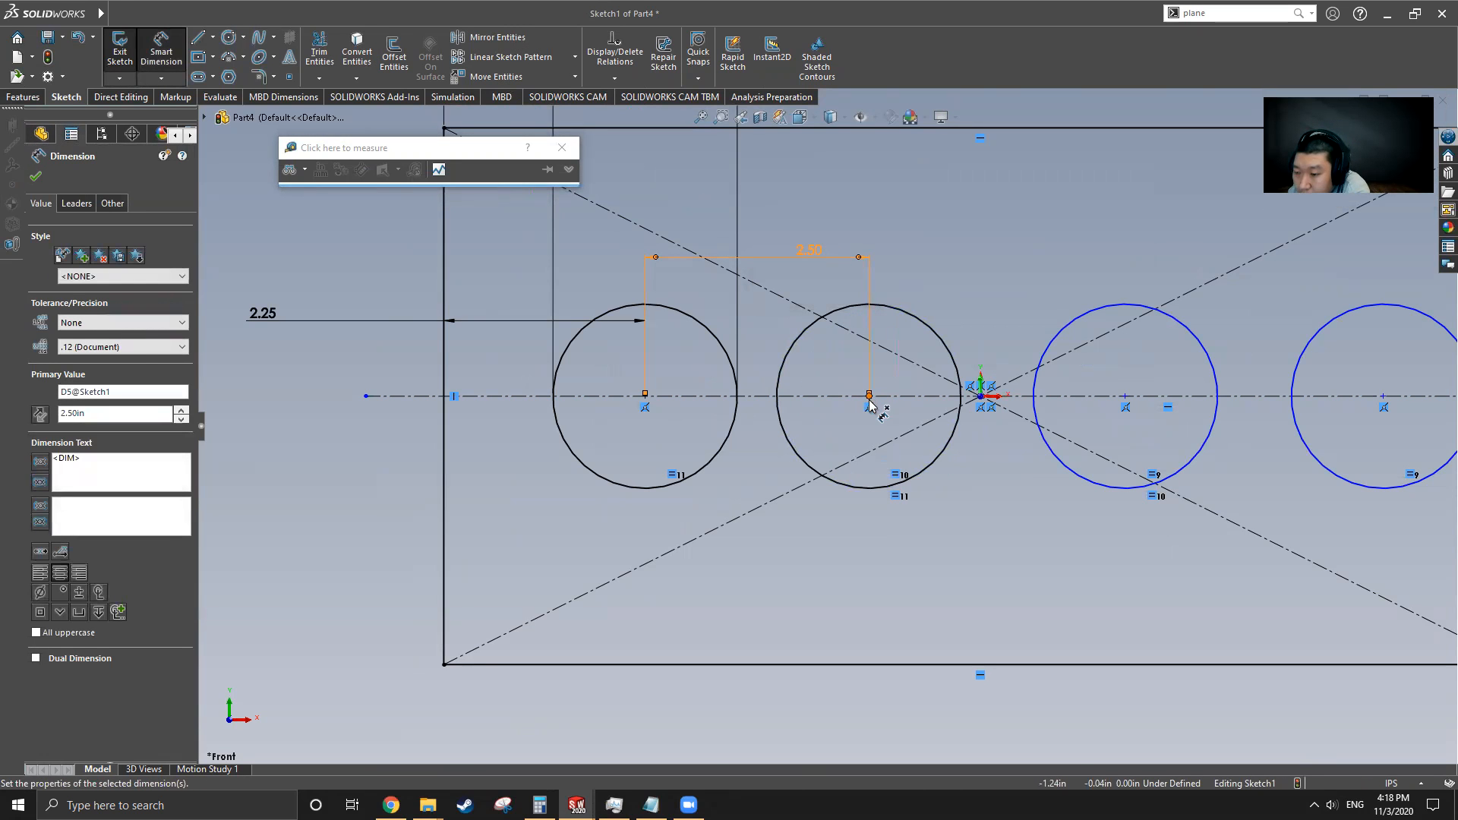
Dimension the distance between the second and third circle centers as 2.50 in
{"action": "left_click", "coordinate": [869, 396]}
{"action": "left_click", "coordinate": [1124, 396]}
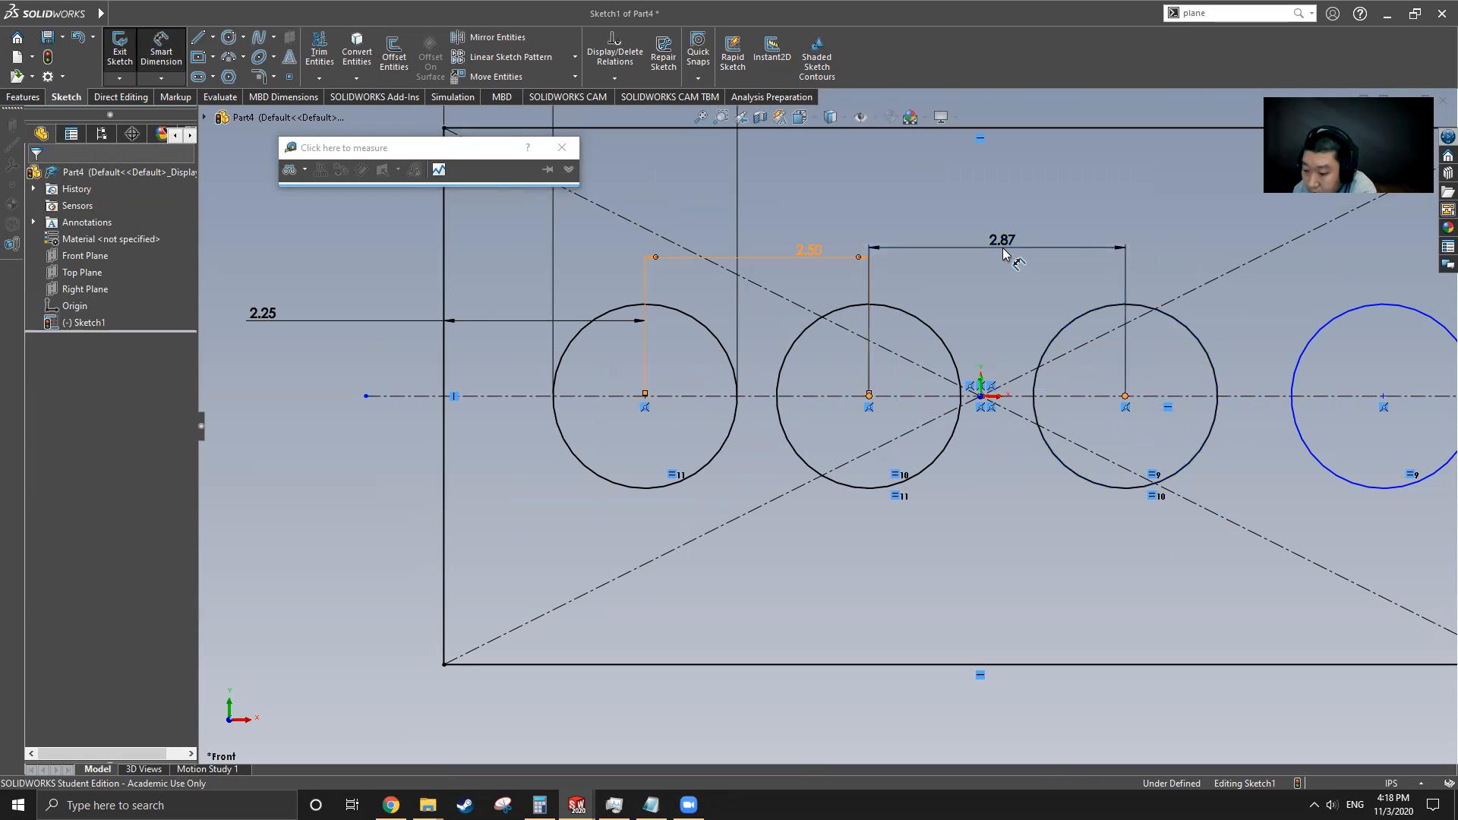
{"action": "left_click", "coordinate": [1002, 250]}
{"action": "key", "text": "Escape"}
{"action": "scroll", "coordinate": [1169, 367], "scroll_direction": "down", "scroll_amount": 5}
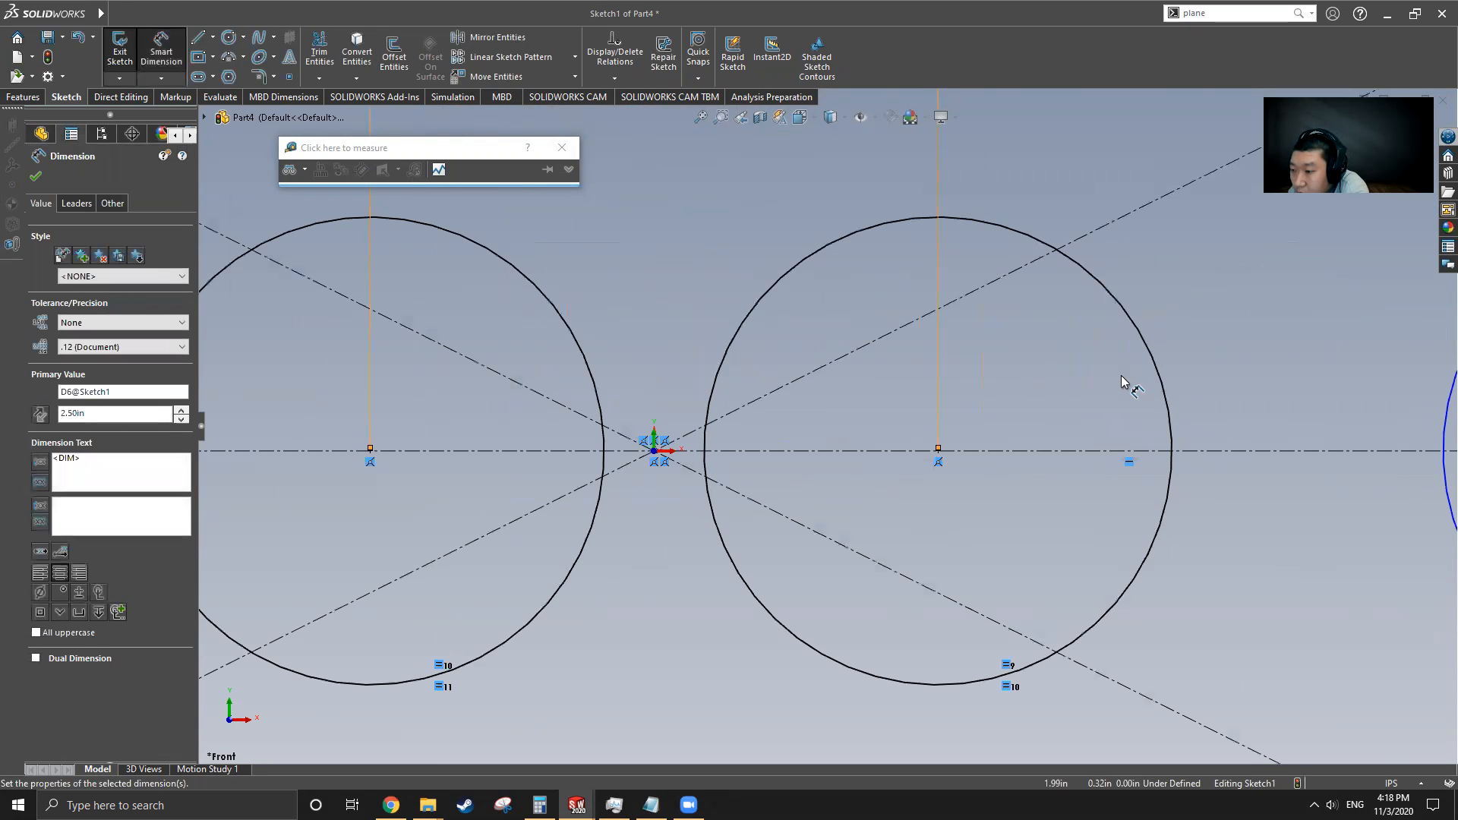
{"action": "scroll", "coordinate": [904, 446], "scroll_direction": "up", "scroll_amount": 5}
Set the distance between the third and fourth circle centers to 2.5 in and exit the sketch
{"action": "left_click", "coordinate": [871, 435]}
{"action": "left_click", "coordinate": [1168, 436]}
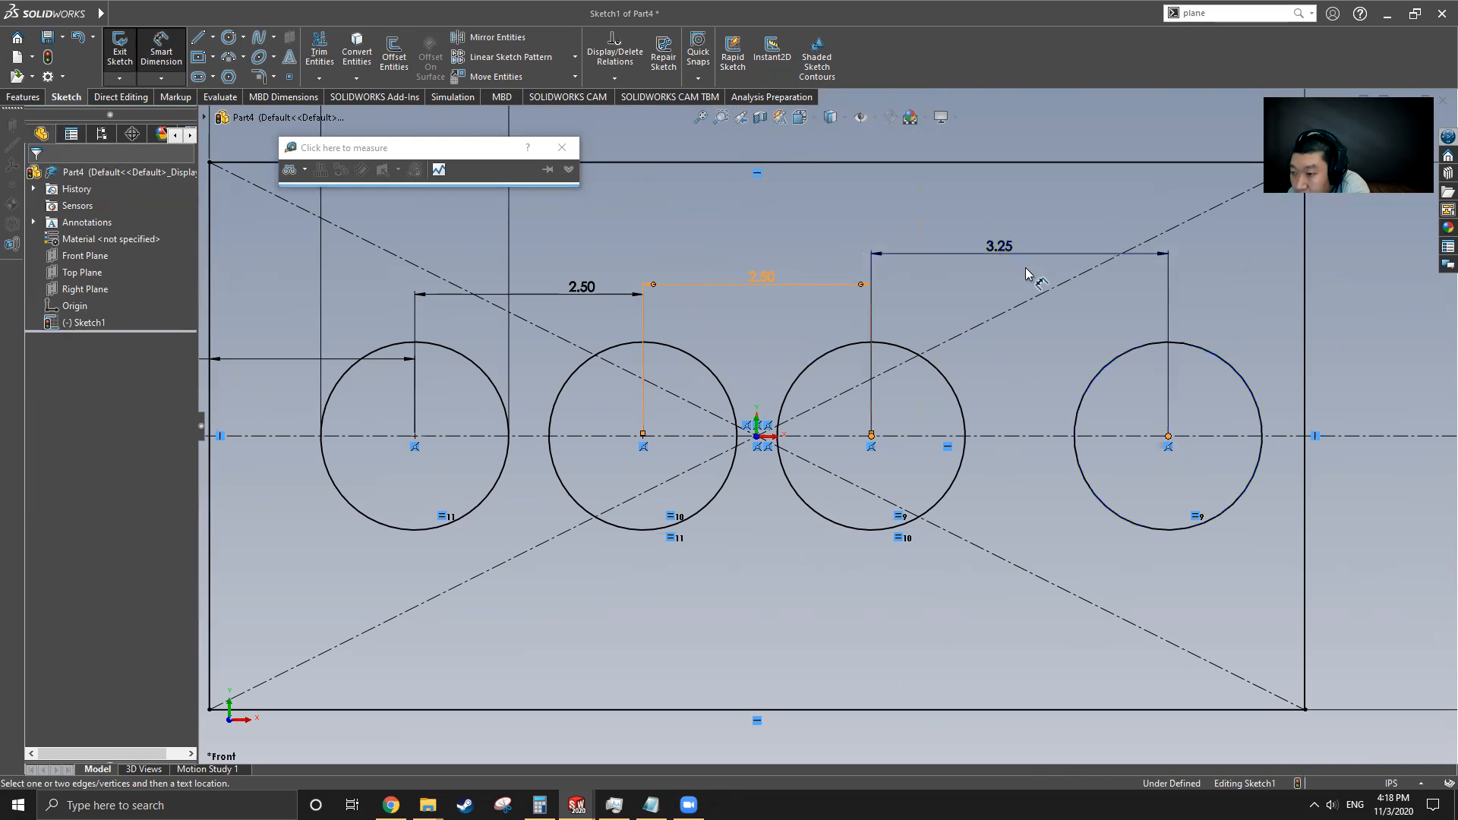
{"action": "left_click", "coordinate": [1055, 274]}
{"action": "type", "text": "2.5"}
{"action": "key", "text": "Return"}
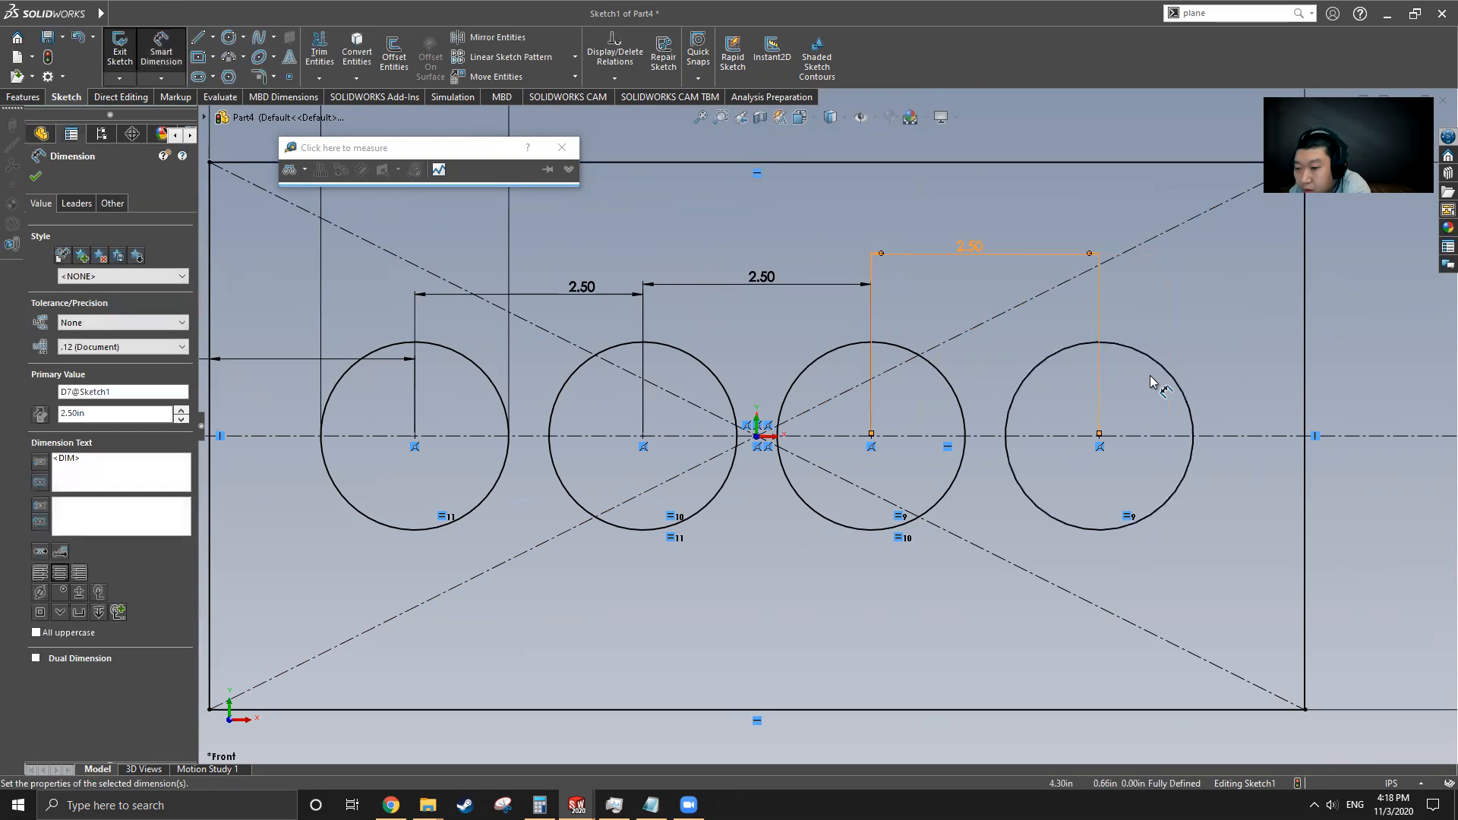
{"action": "scroll", "coordinate": [892, 381], "scroll_direction": "up", "scroll_amount": 5}
{"action": "left_click", "coordinate": [119, 59]}
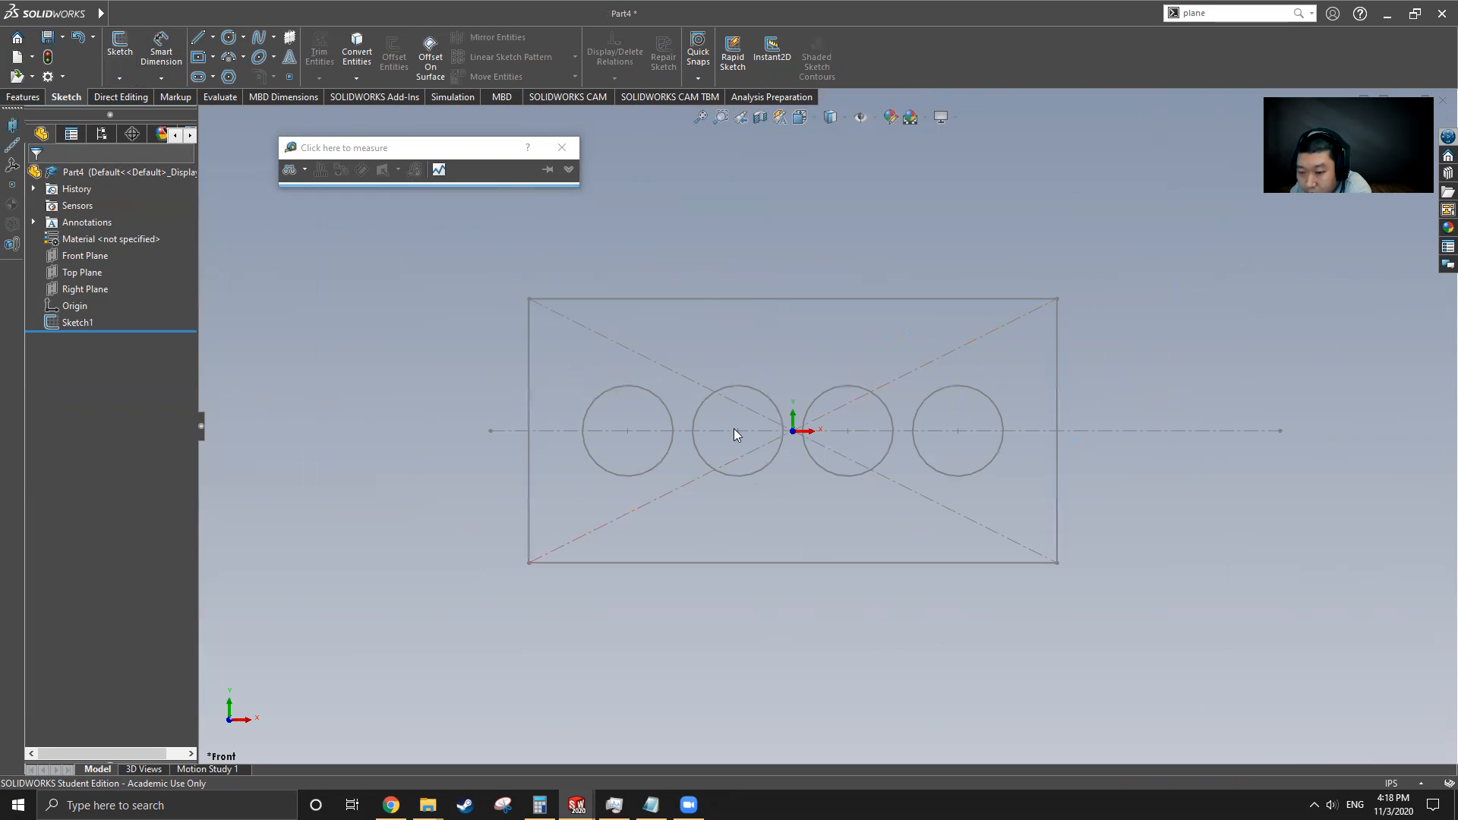
Switch to the Gasket part and measure the rectangular slot's short and long edges
{"action": "mouse_move", "coordinate": [79, 21]}
{"action": "left_click", "coordinate": [331, 14]}
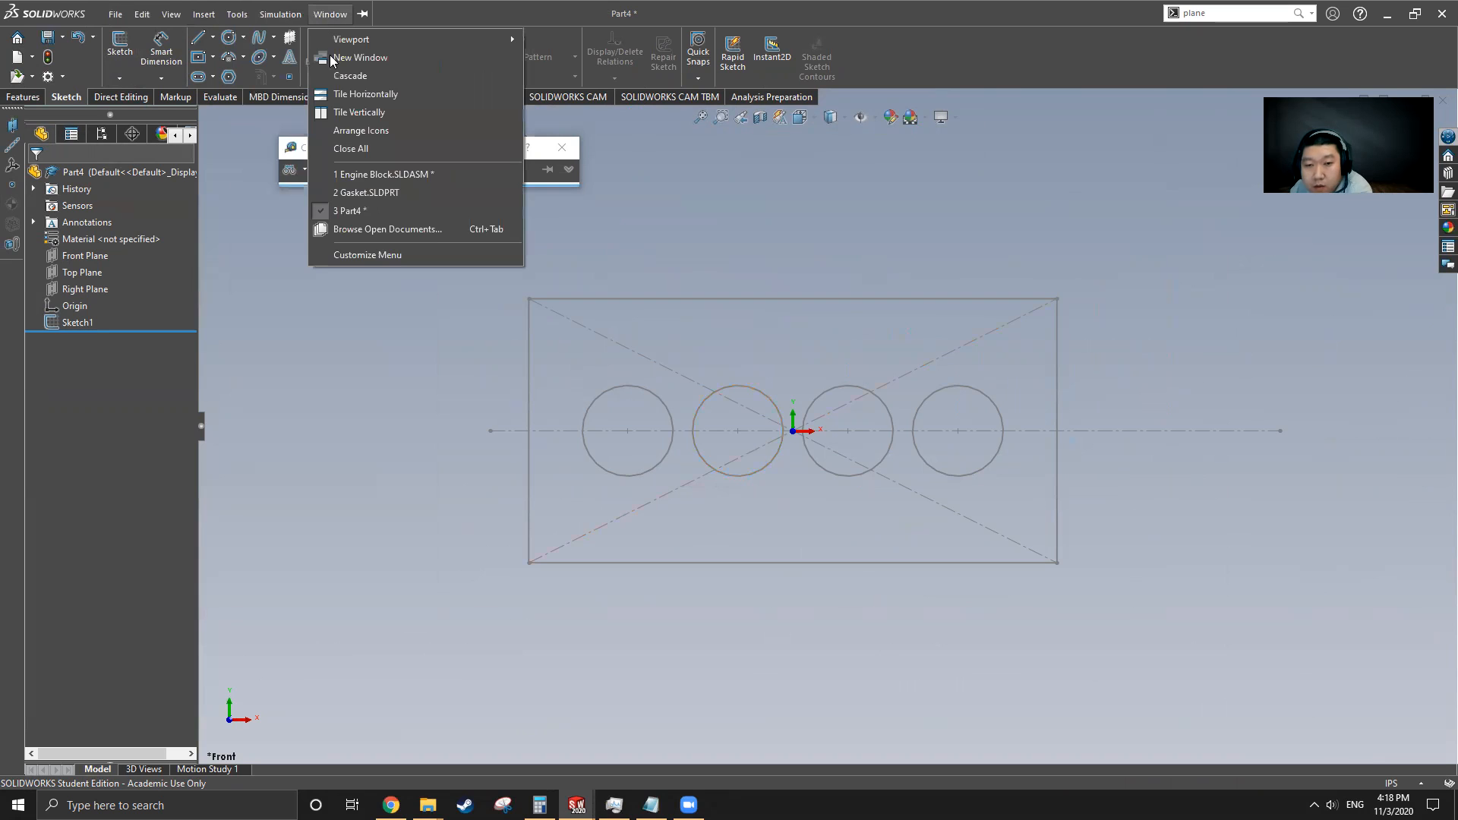
{"action": "left_click", "coordinate": [372, 193]}
{"action": "left_click", "coordinate": [97, 356]}
{"action": "scroll", "coordinate": [1347, 474], "scroll_direction": "down", "scroll_amount": 3}
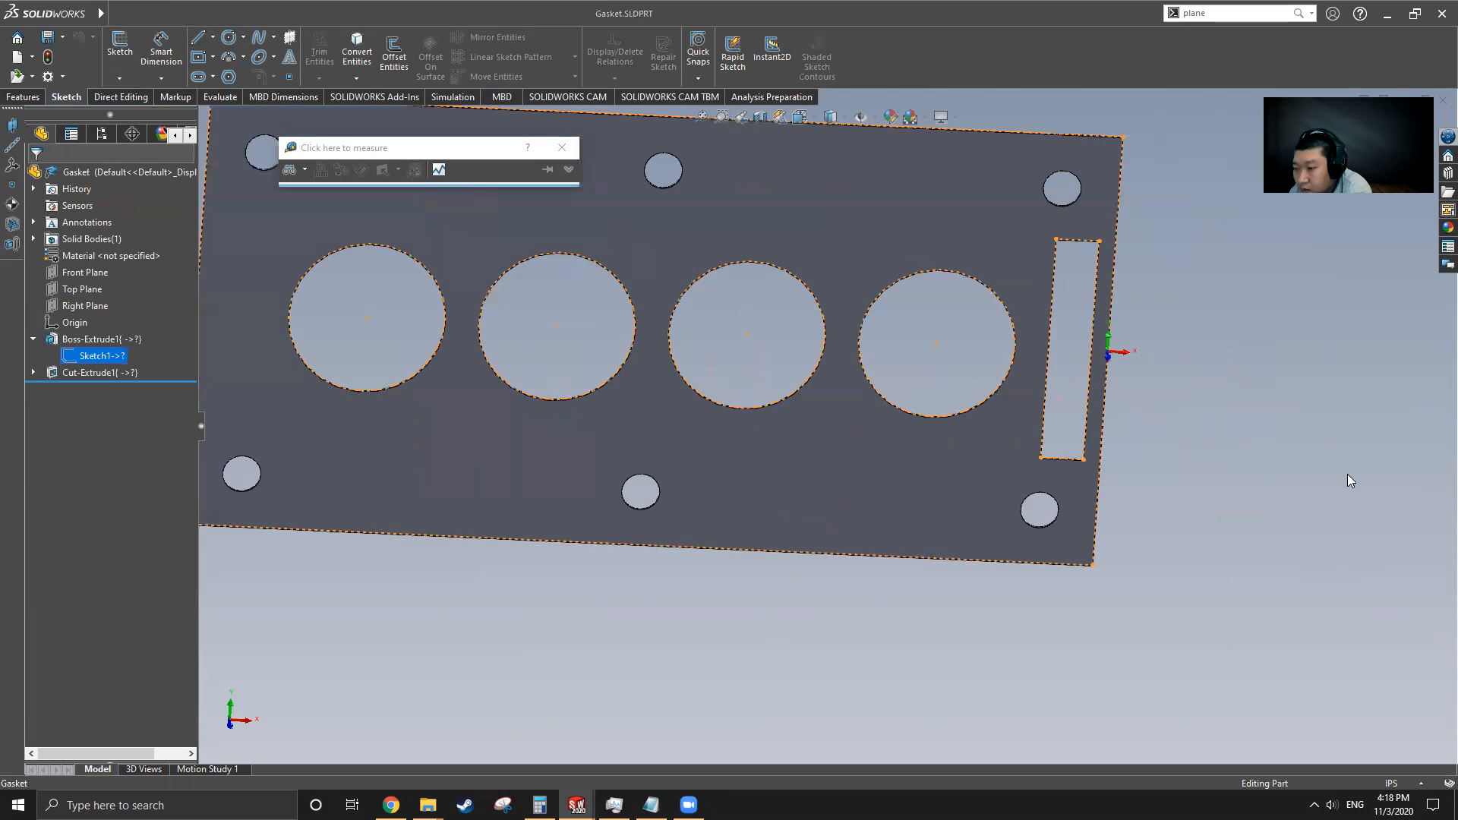
{"action": "left_click", "coordinate": [1154, 431]}
{"action": "middle_click_drag", "start_coordinate": [1084, 387], "coordinate": [1069, 356]}
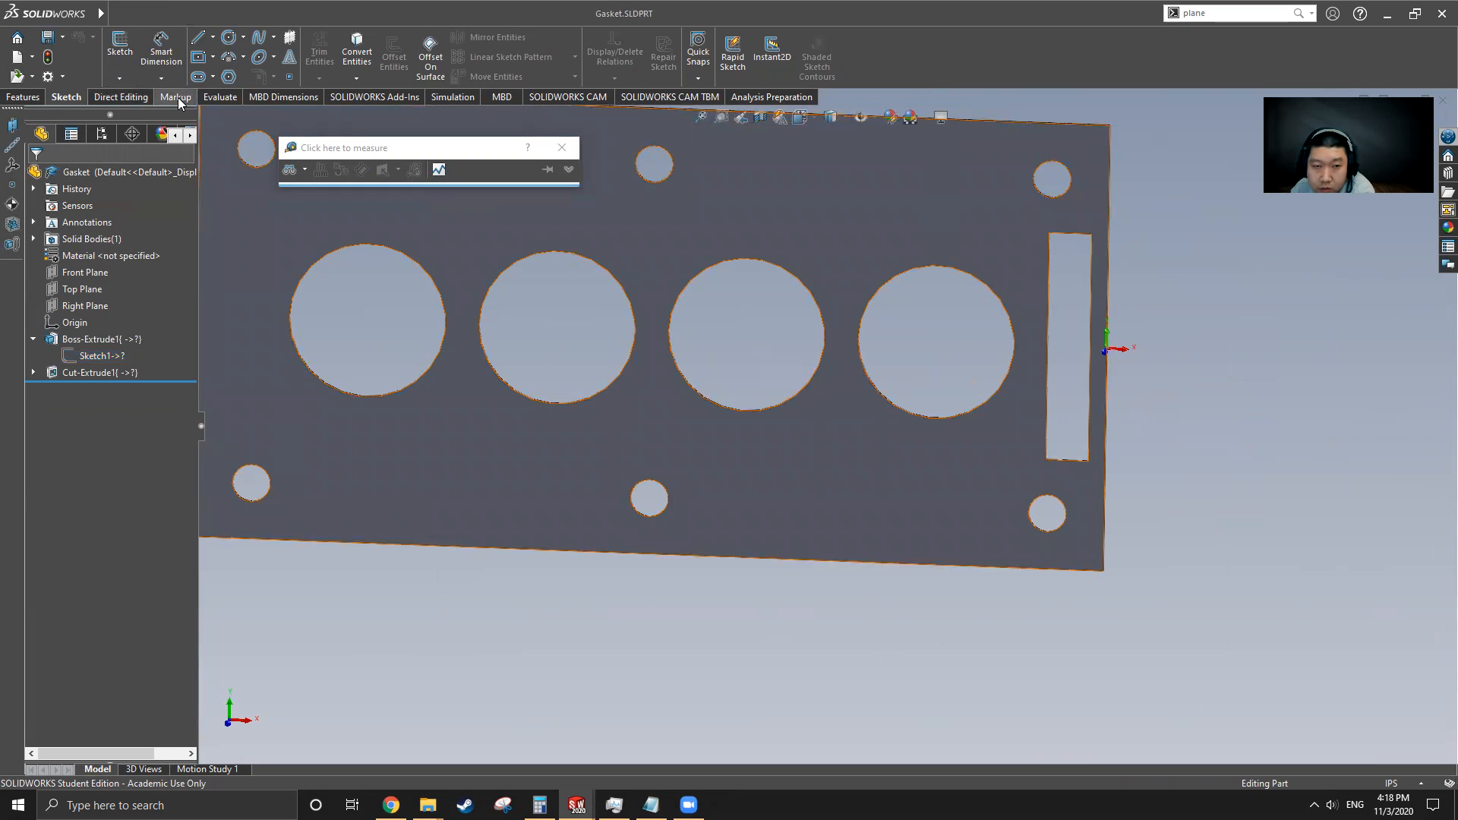
{"action": "left_click", "coordinate": [232, 101]}
{"action": "left_click", "coordinate": [215, 53]}
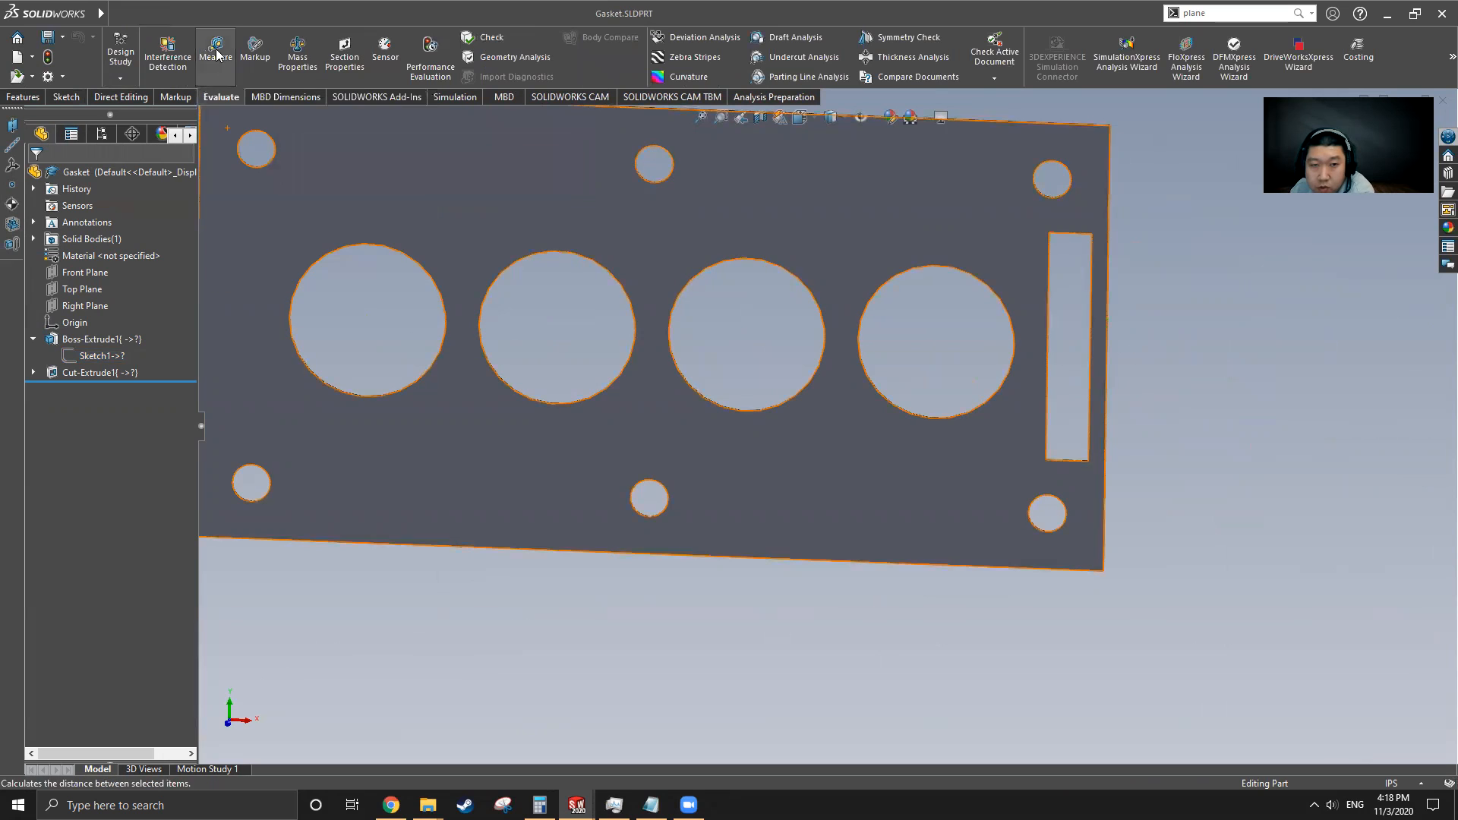
{"action": "left_click", "coordinate": [1076, 234]}
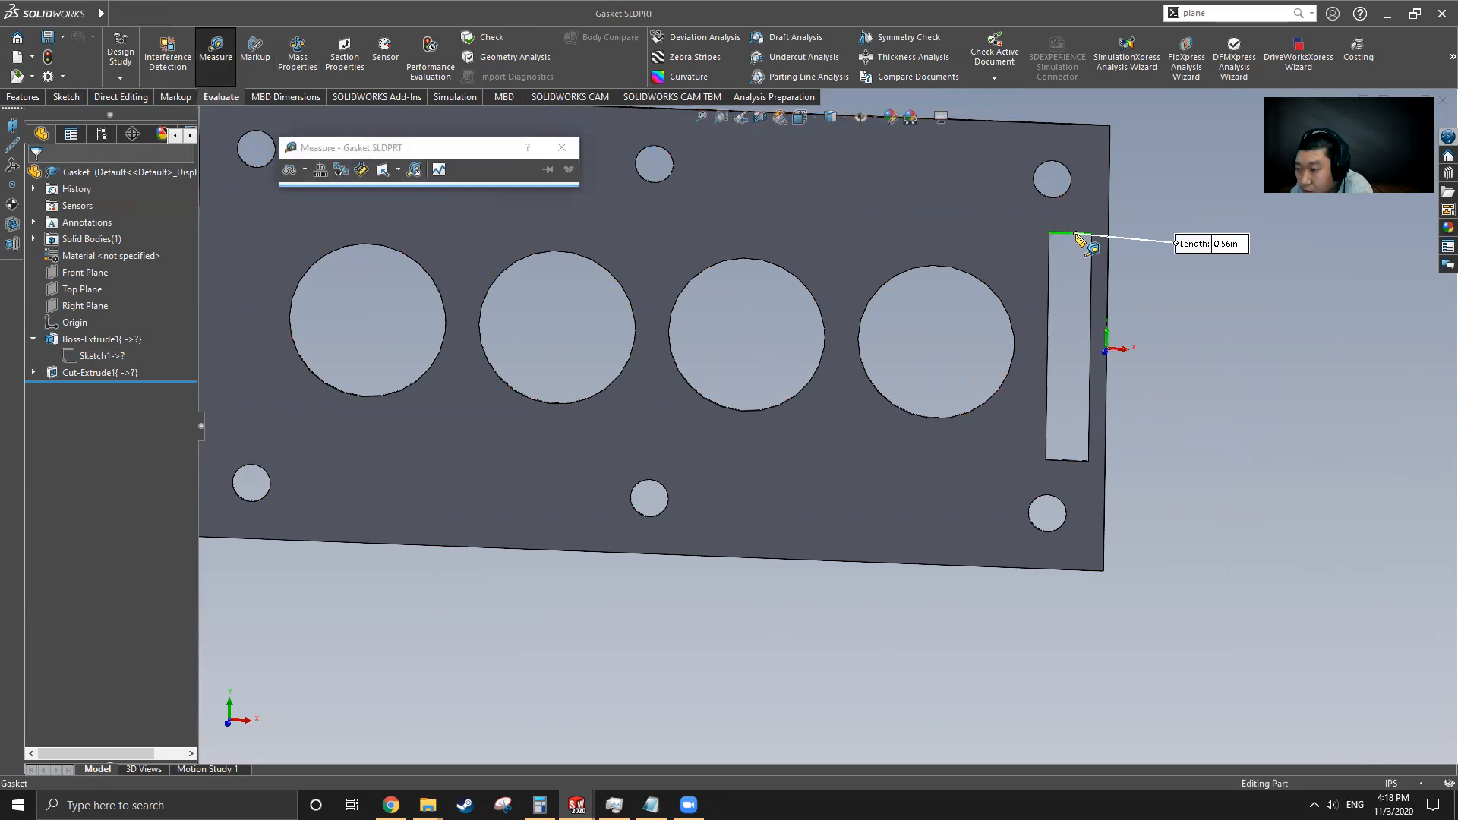
{"action": "scroll", "coordinate": [1188, 311], "scroll_direction": "down", "scroll_amount": 4}
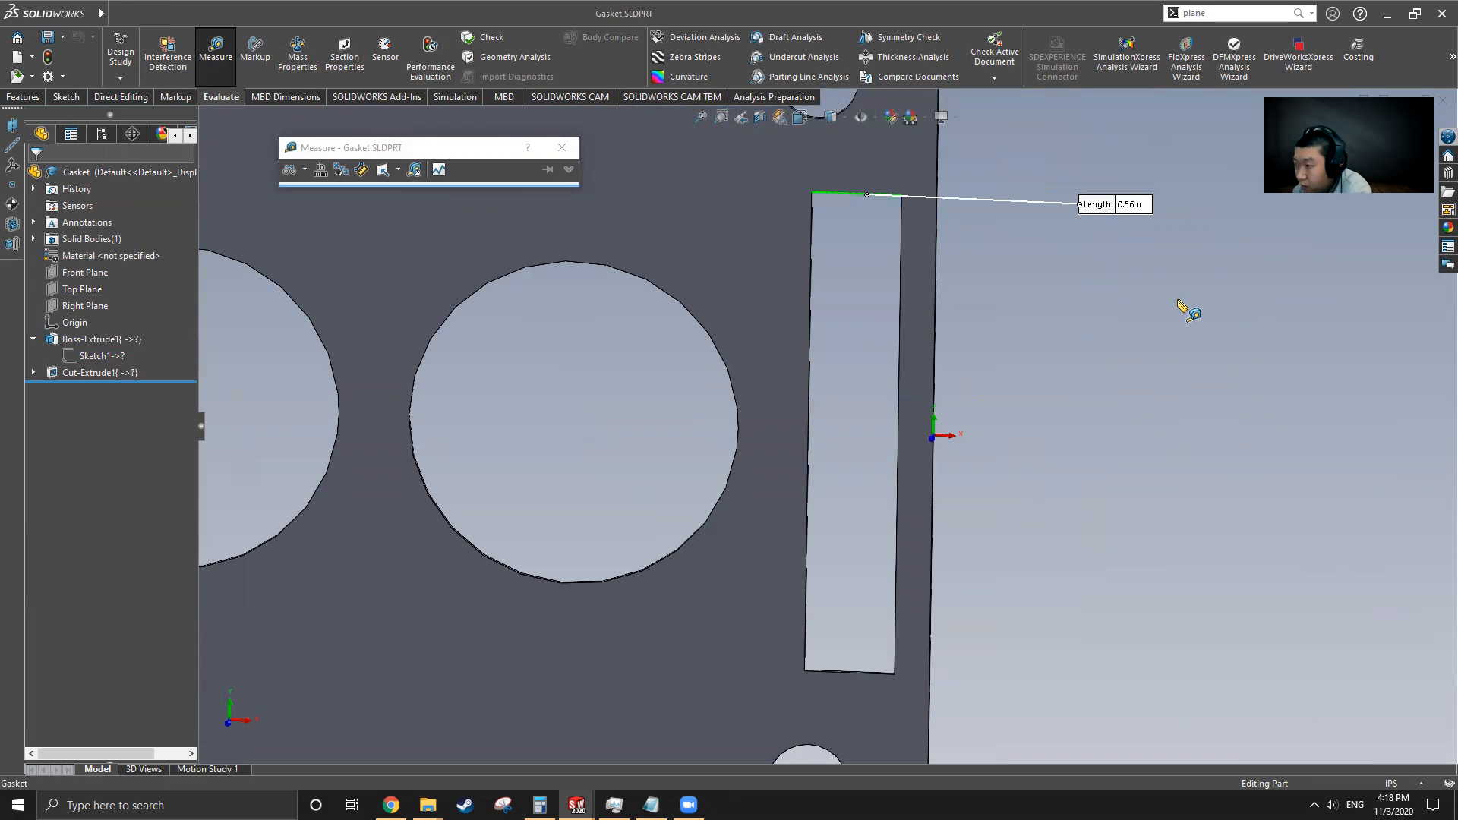
{"action": "left_click", "coordinate": [899, 344]}
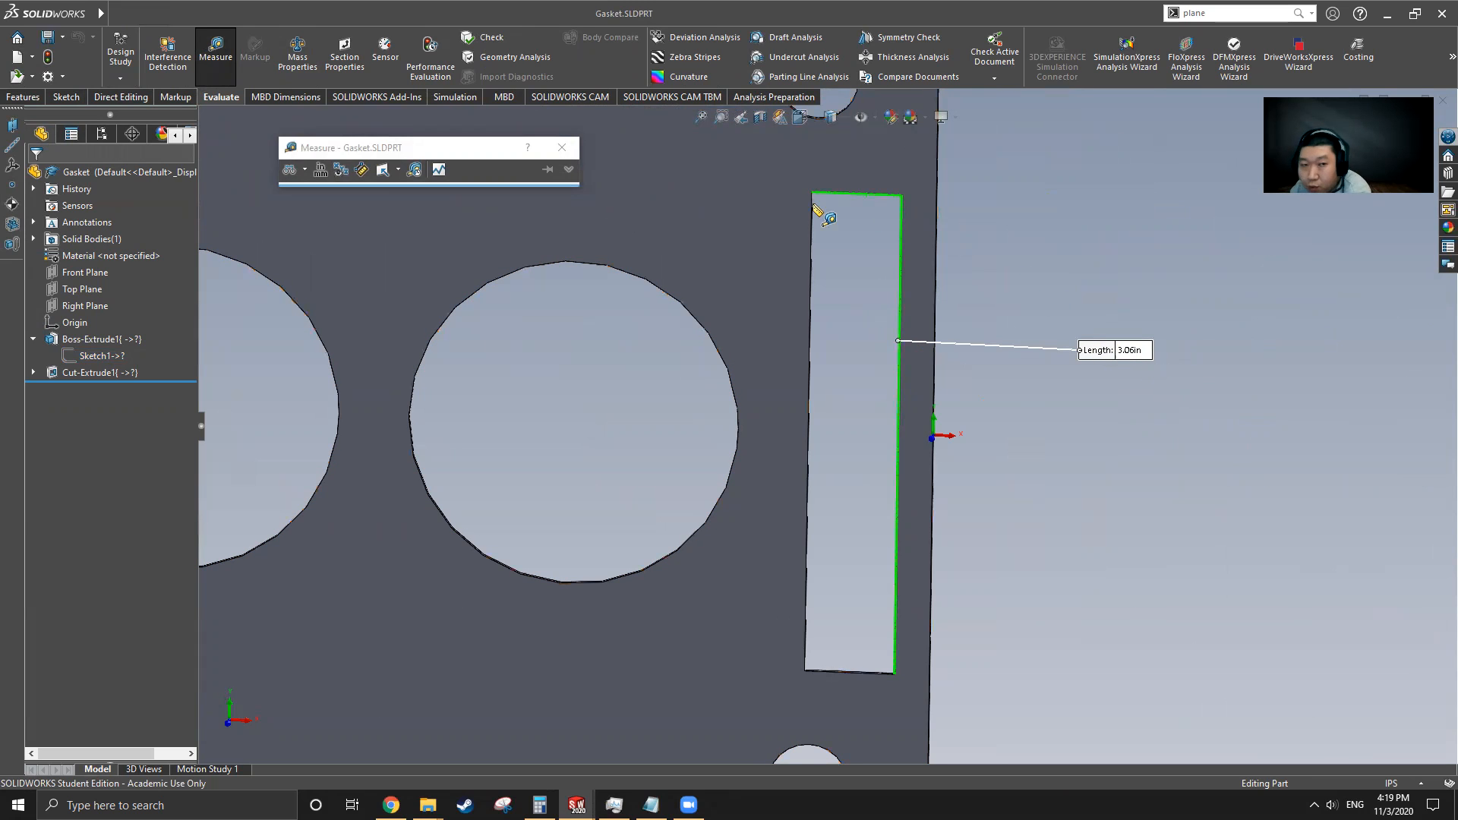
Measure the distance from the slot's long edge to the gasket's outer edge
{"action": "left_click", "coordinate": [1008, 453]}
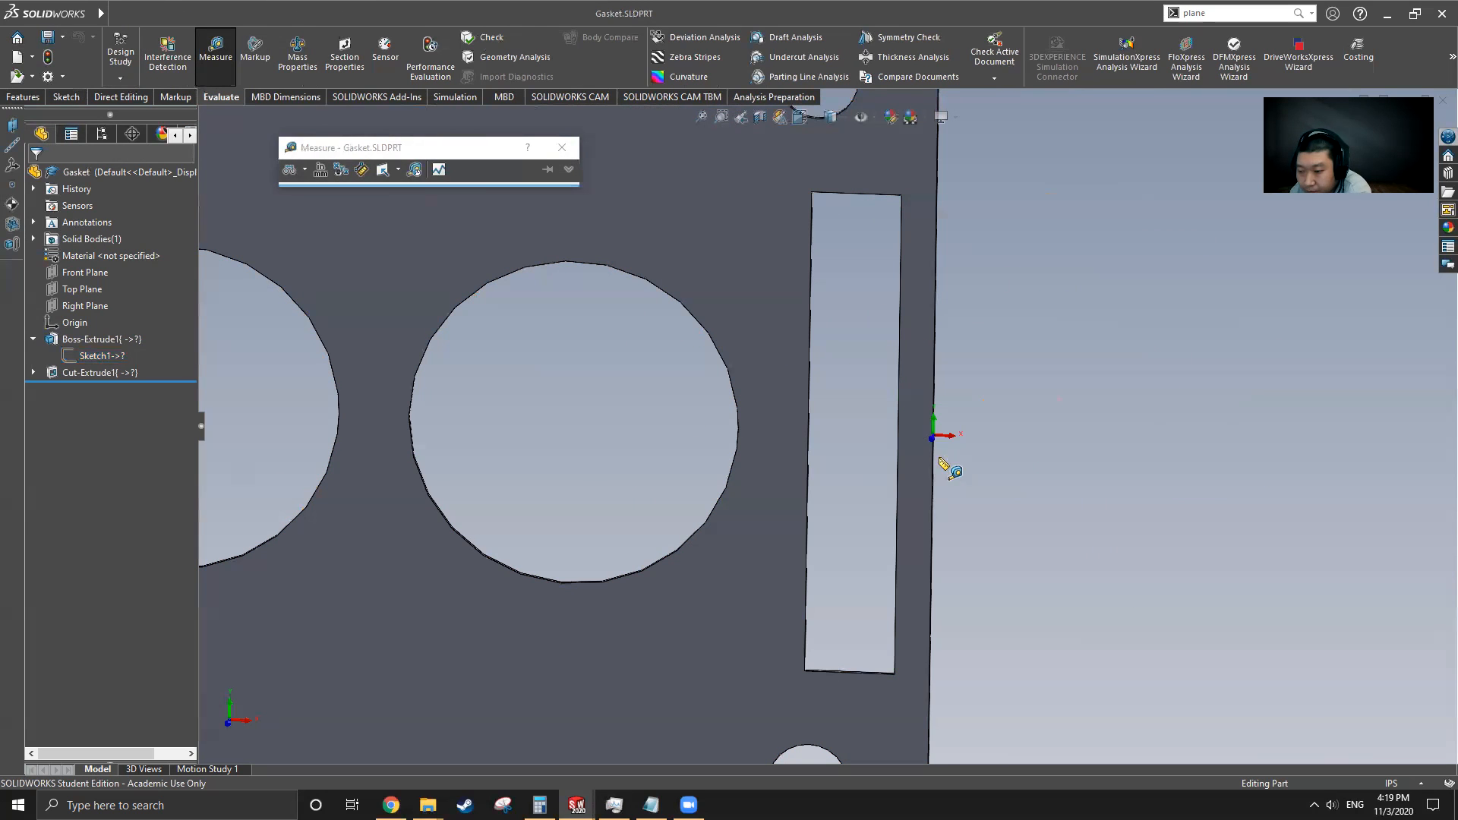
{"action": "left_click", "coordinate": [932, 478]}
{"action": "left_click", "coordinate": [900, 475]}
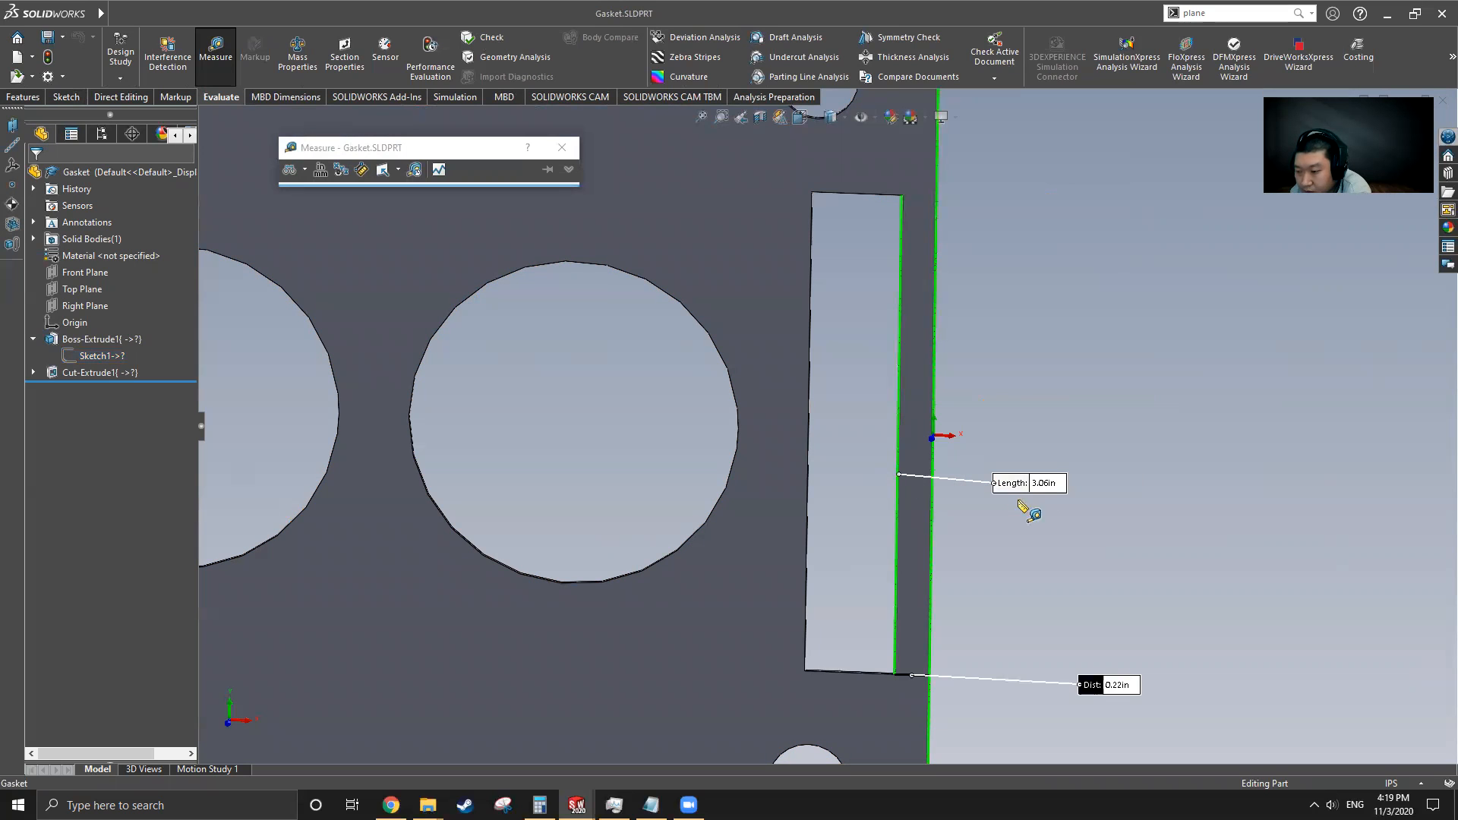
Return to Part4, edit Sketch1, and sketch a tall narrow rectangle near the plate's right edge
{"action": "mouse_move", "coordinate": [100, 13]}
{"action": "left_click", "coordinate": [330, 13]}
{"action": "left_click", "coordinate": [377, 211]}
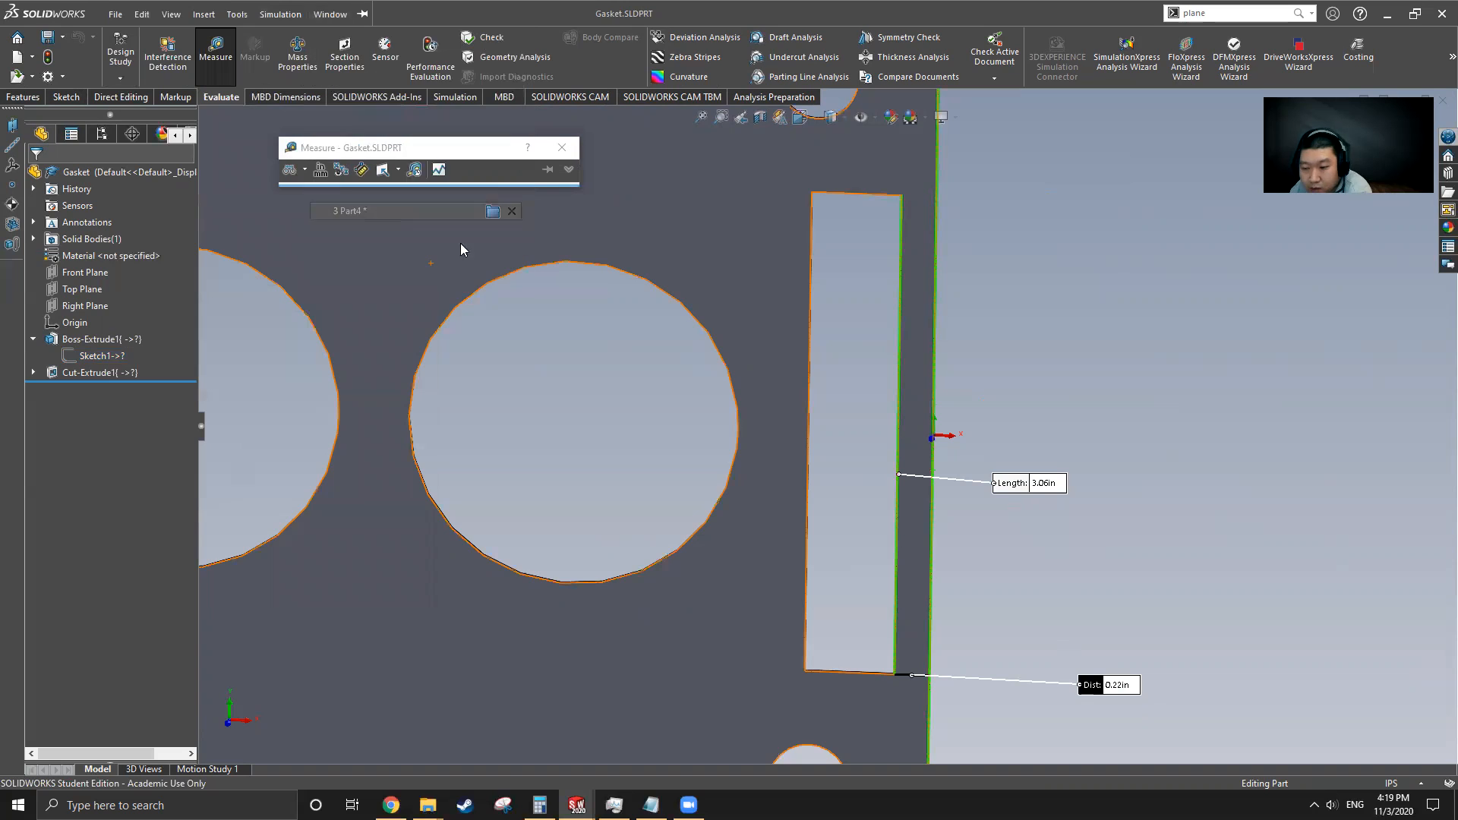
{"action": "left_click", "coordinate": [60, 97]}
{"action": "left_click", "coordinate": [76, 322]}
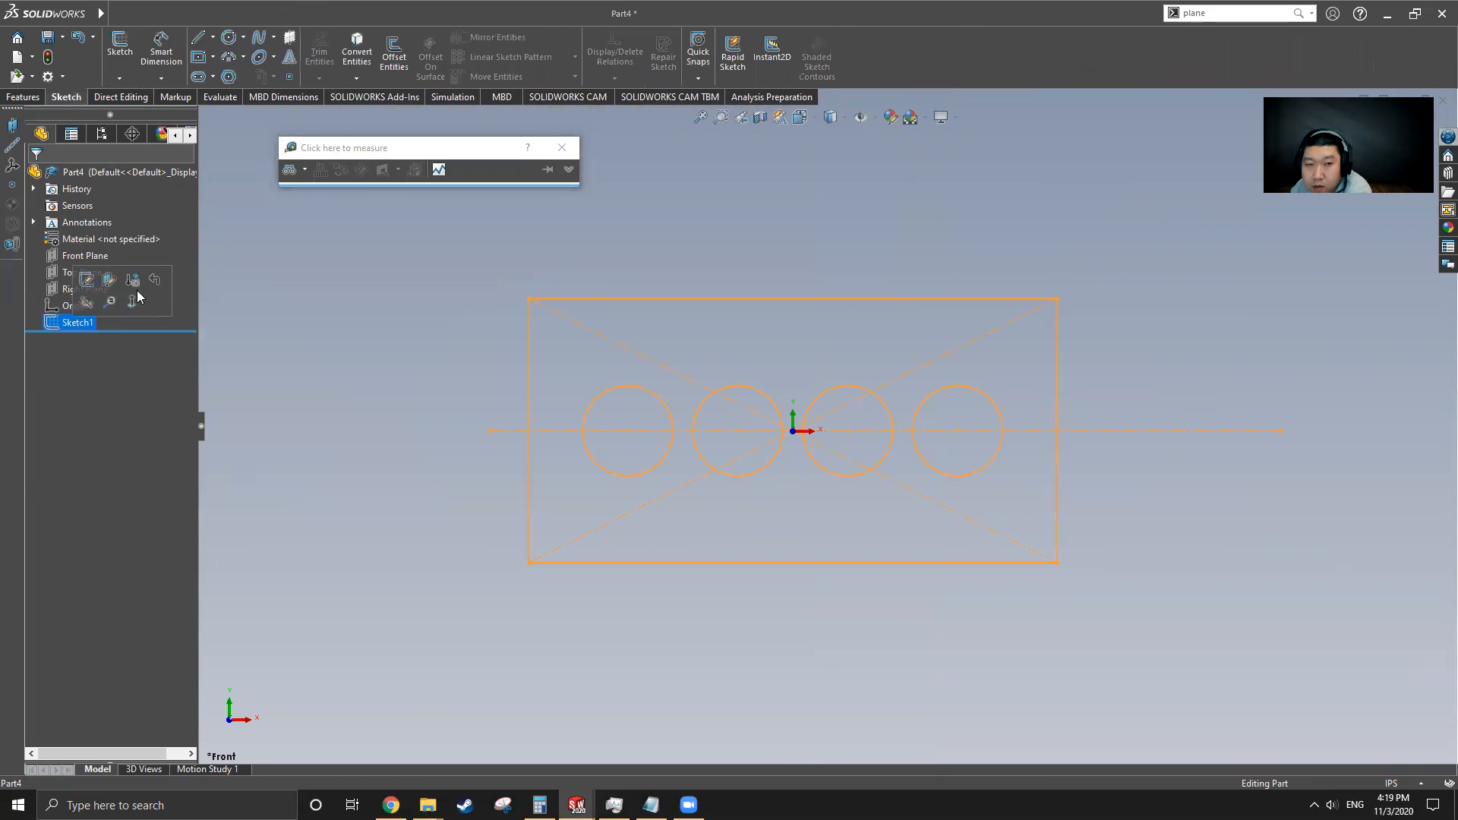
{"action": "left_click", "coordinate": [198, 57]}
{"action": "scroll", "coordinate": [1245, 577], "scroll_direction": "down", "scroll_amount": 5}
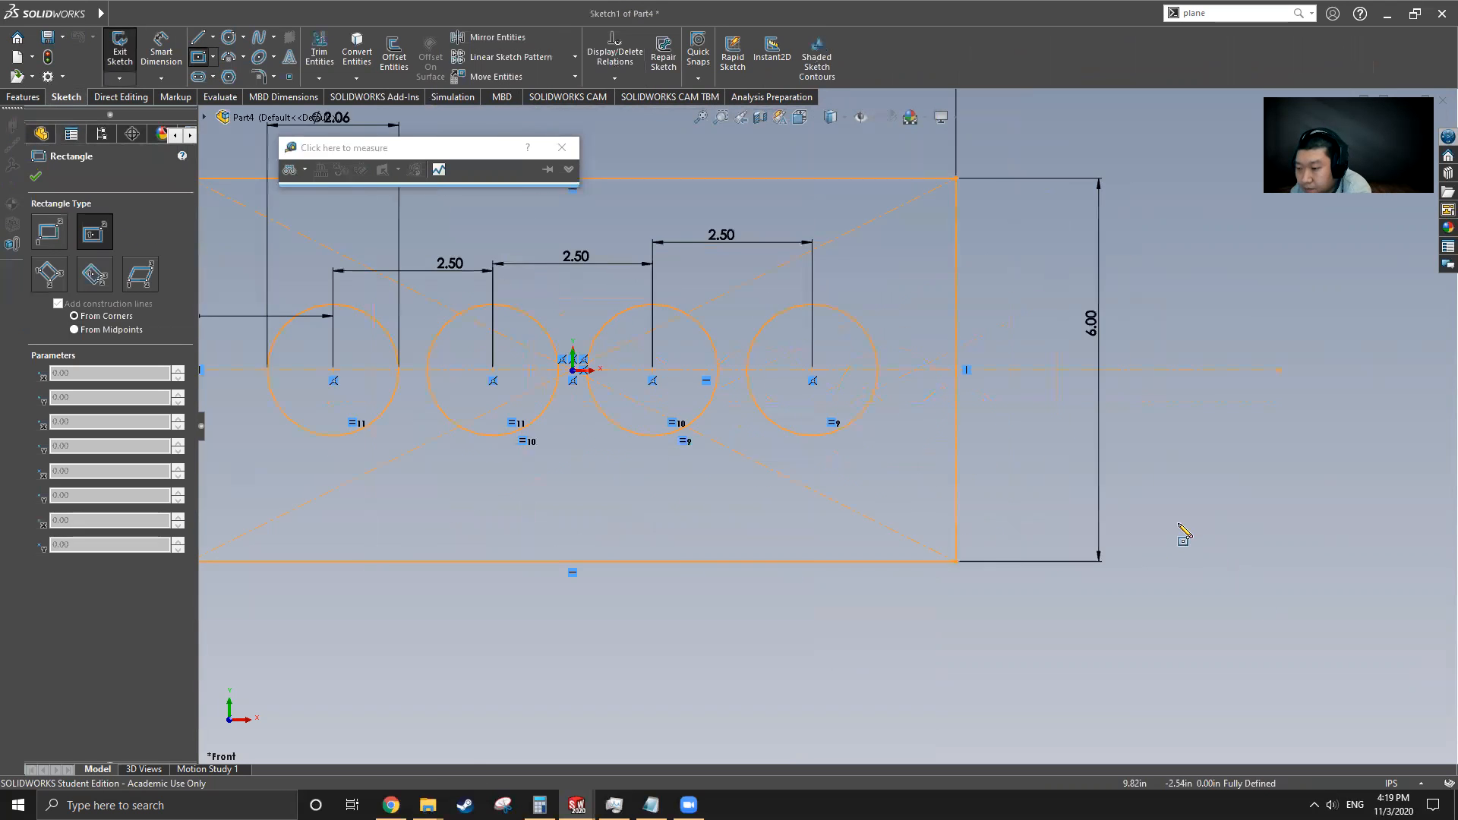
{"action": "left_click", "coordinate": [762, 287]}
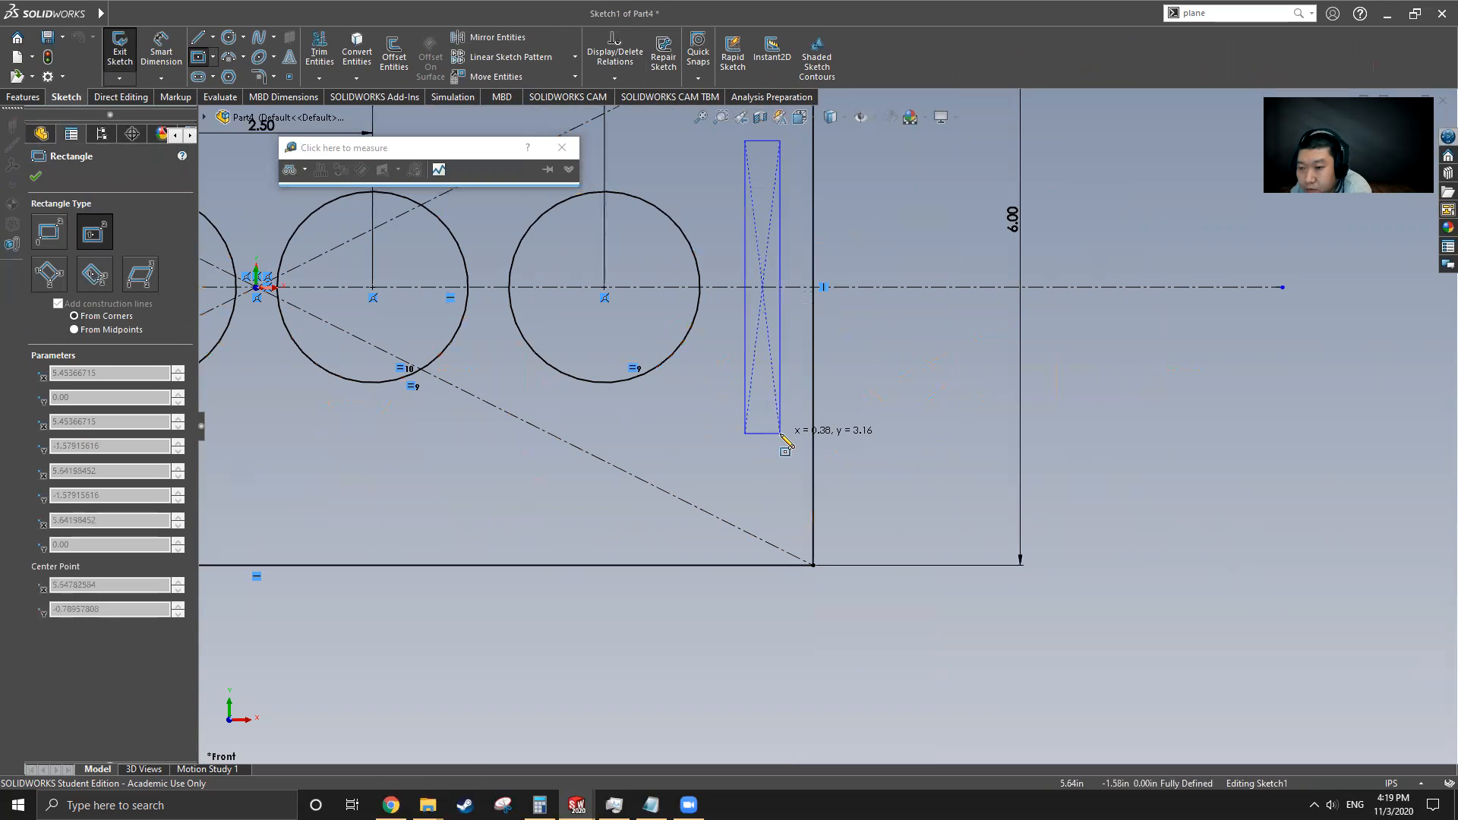
{"action": "left_click", "coordinate": [788, 457]}
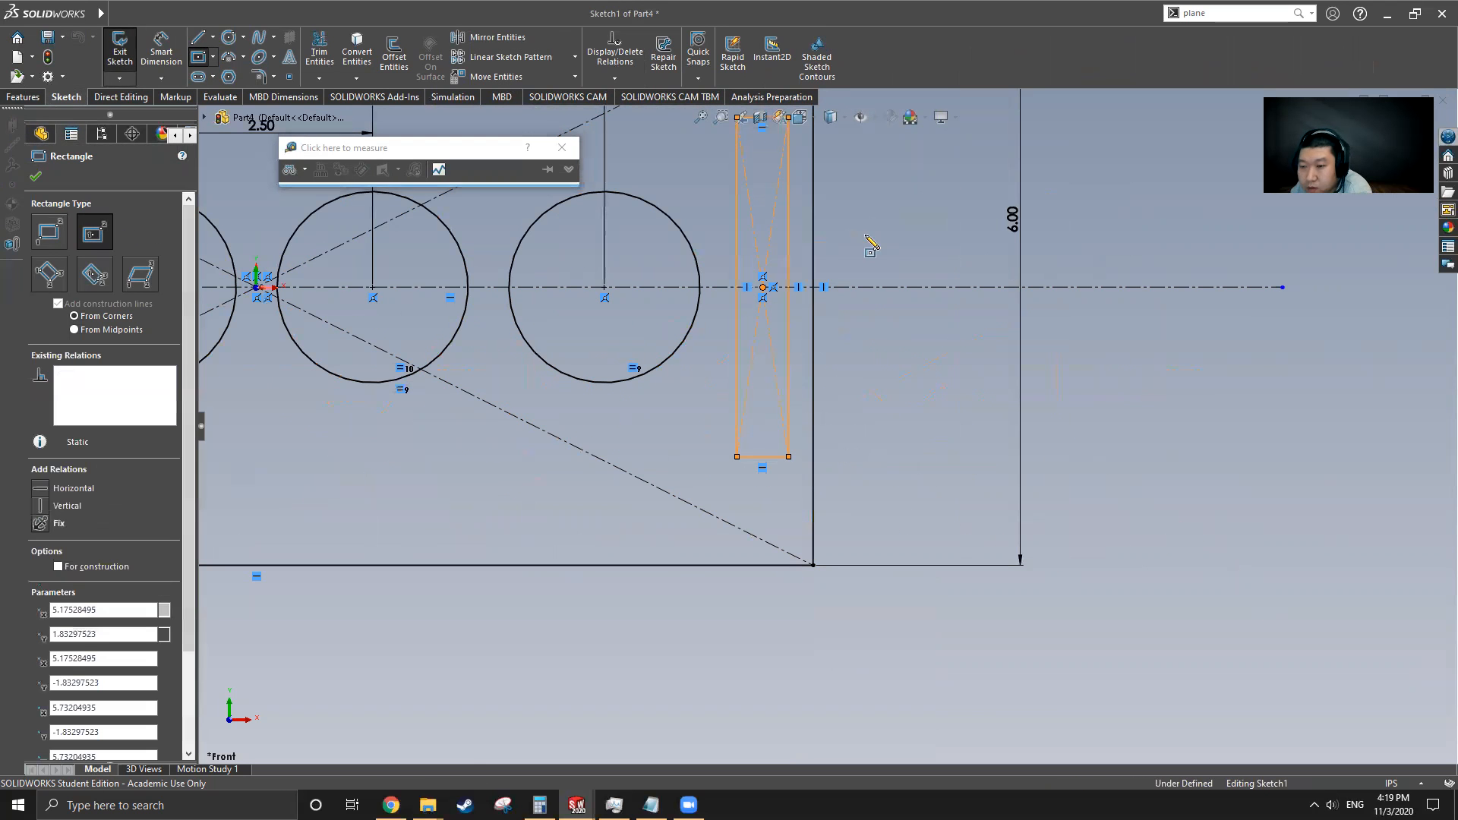
Dimension the gap between the rectangle's right edge and the plate's right edge as 0.22 in
{"action": "left_click", "coordinate": [162, 47]}
{"action": "left_click", "coordinate": [788, 328]}
{"action": "left_click", "coordinate": [812, 334]}
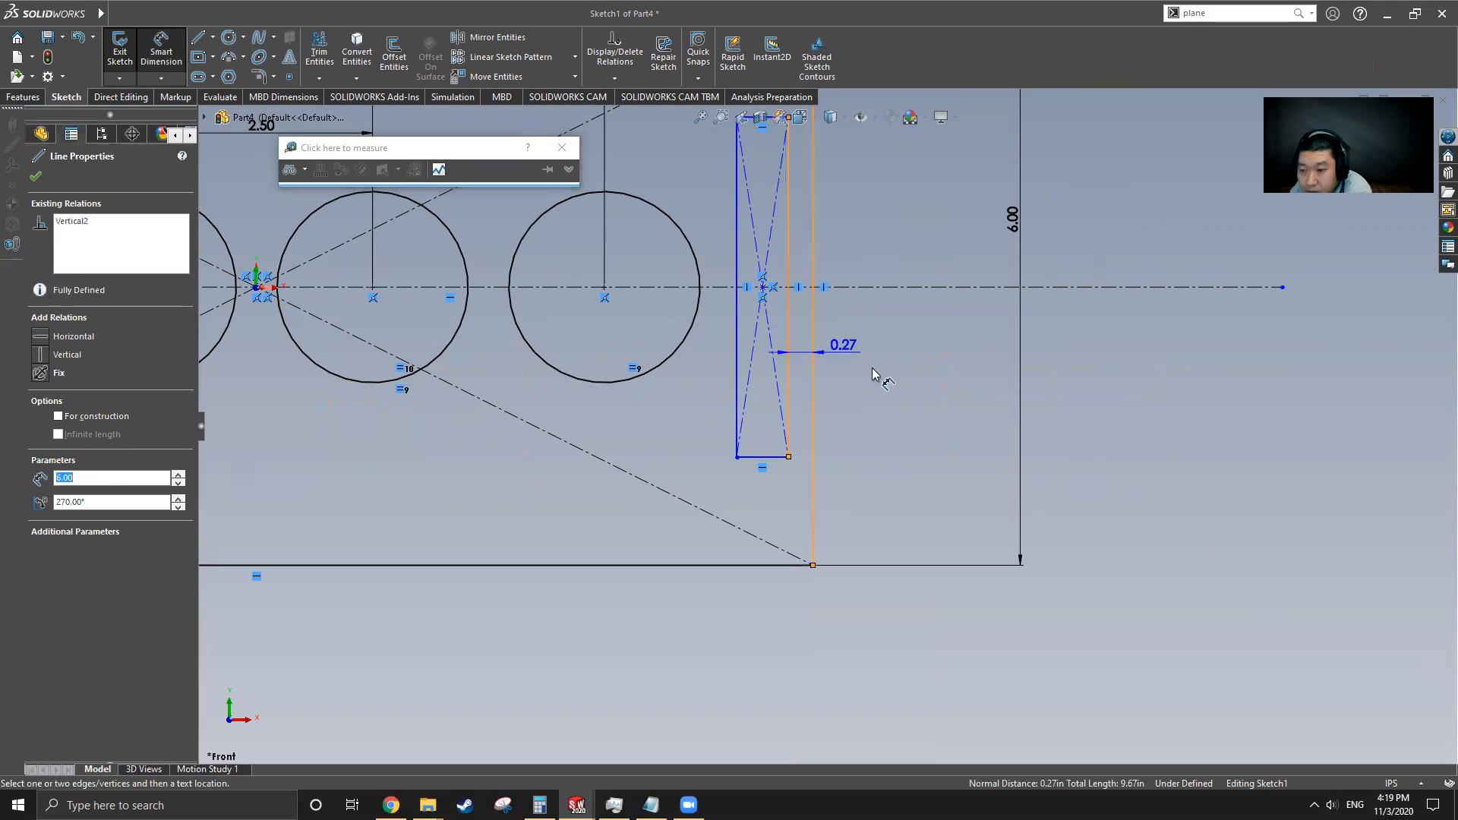
{"action": "left_click", "coordinate": [899, 404]}
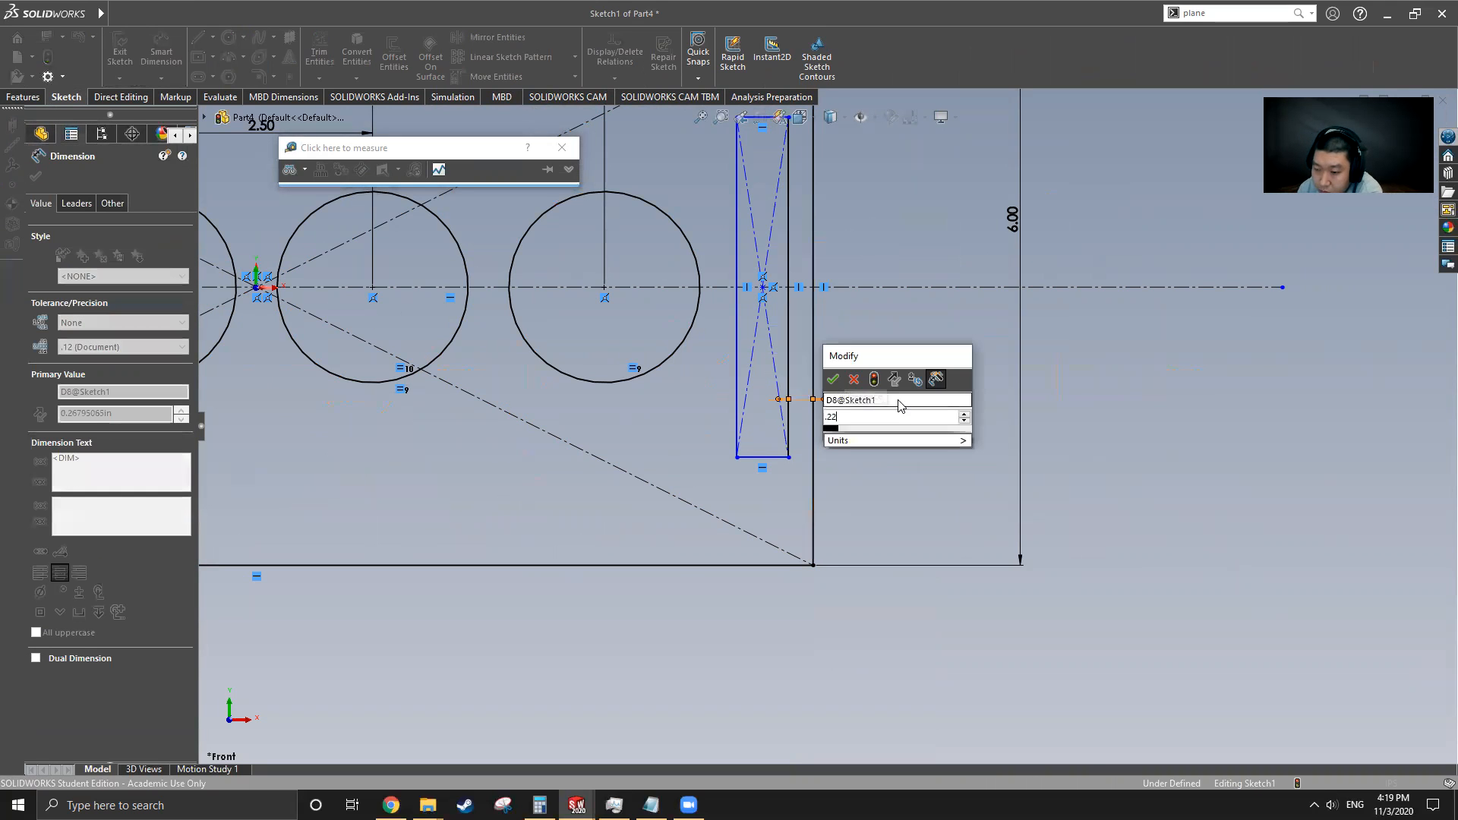
{"action": "key", "text": "Return"}
Set the rectangle's width to 0.56 in
{"action": "left_click", "coordinate": [766, 458]}
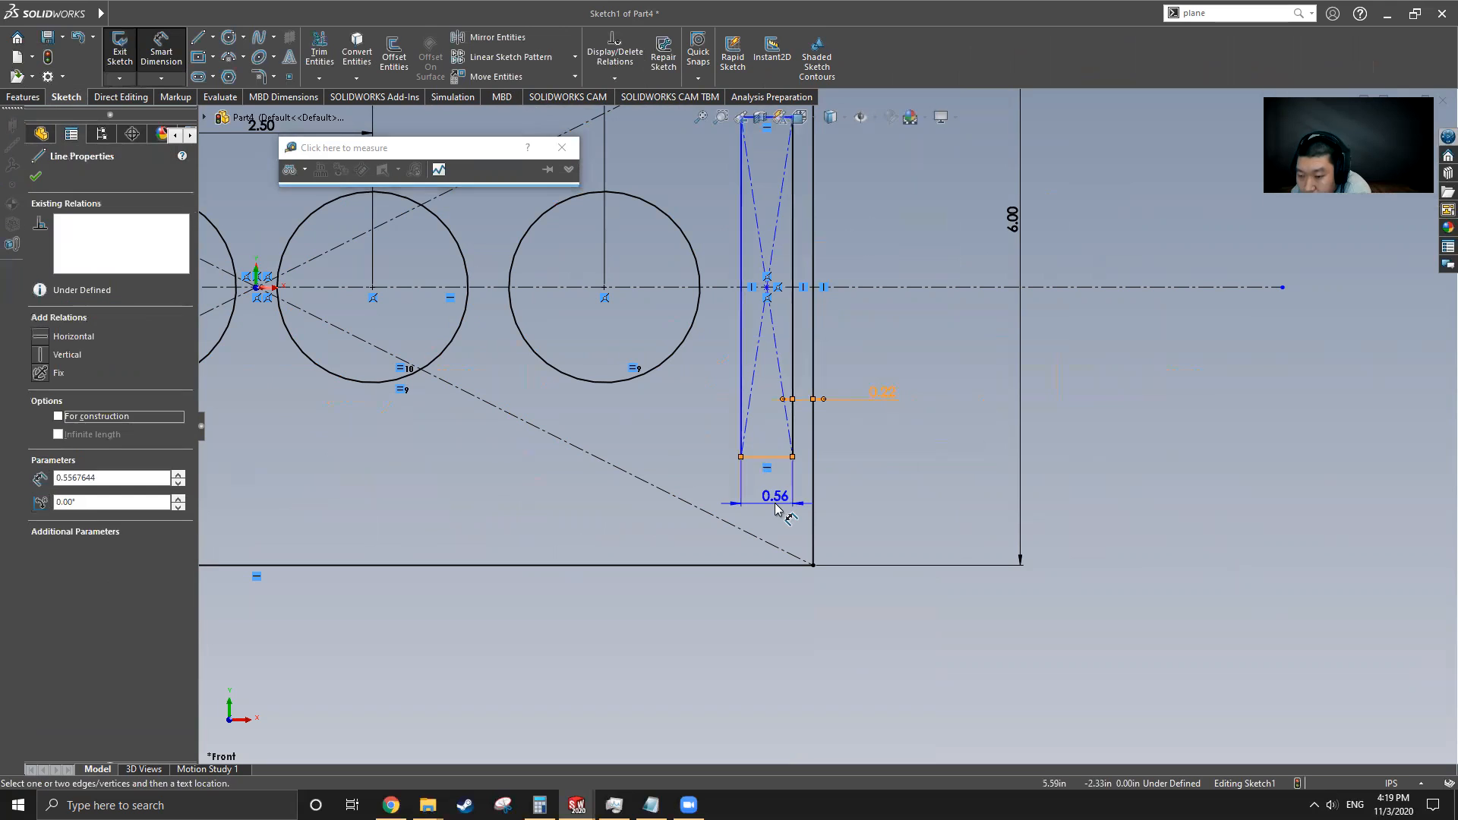
{"action": "left_click", "coordinate": [776, 507]}
{"action": "type", "text": "0.56"}
{"action": "key", "text": "Return"}
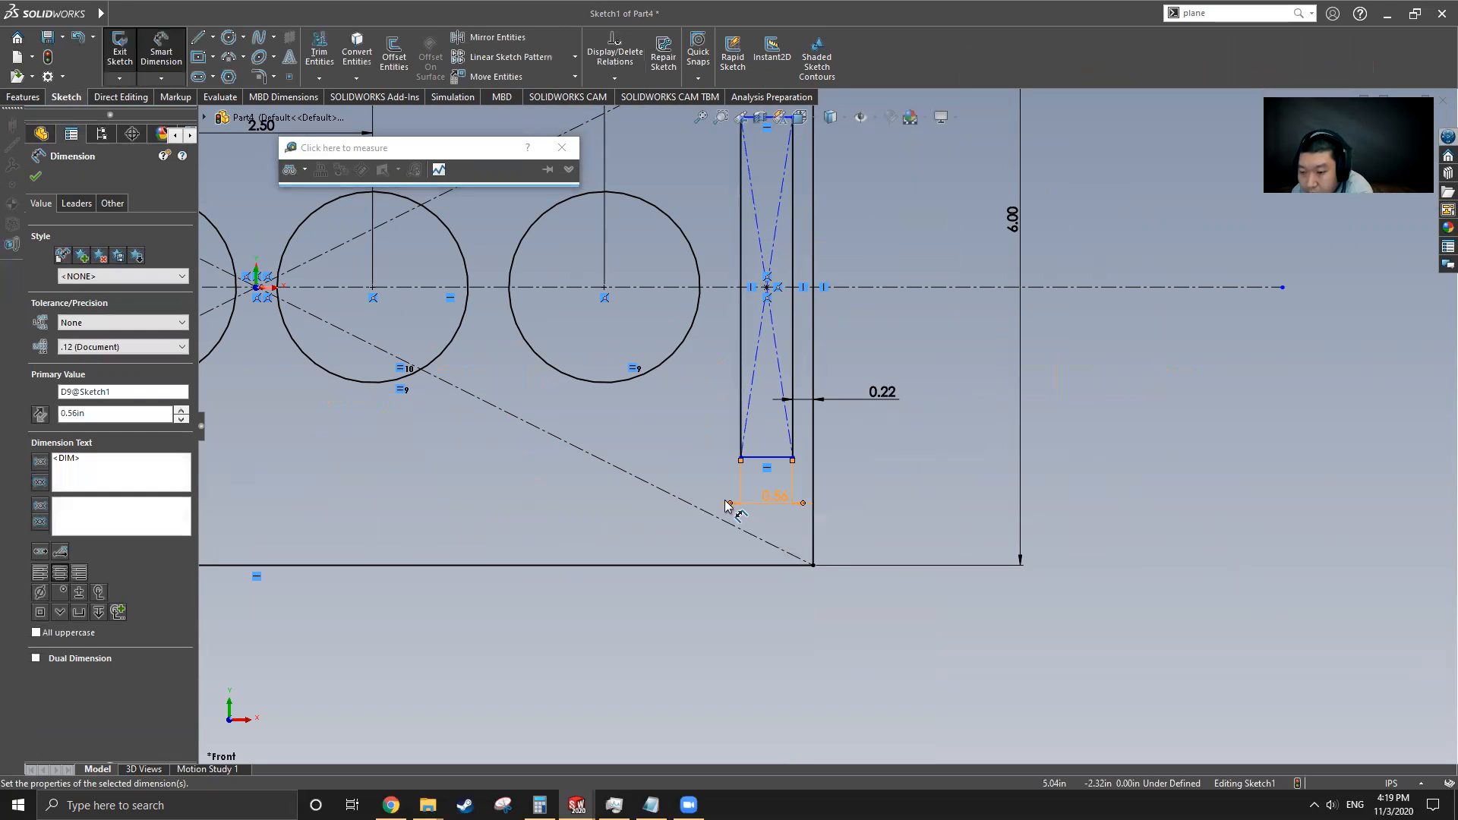
Dimension the rectangle's height as 3.06 in and exit the sketch
{"action": "left_click", "coordinate": [741, 397]}
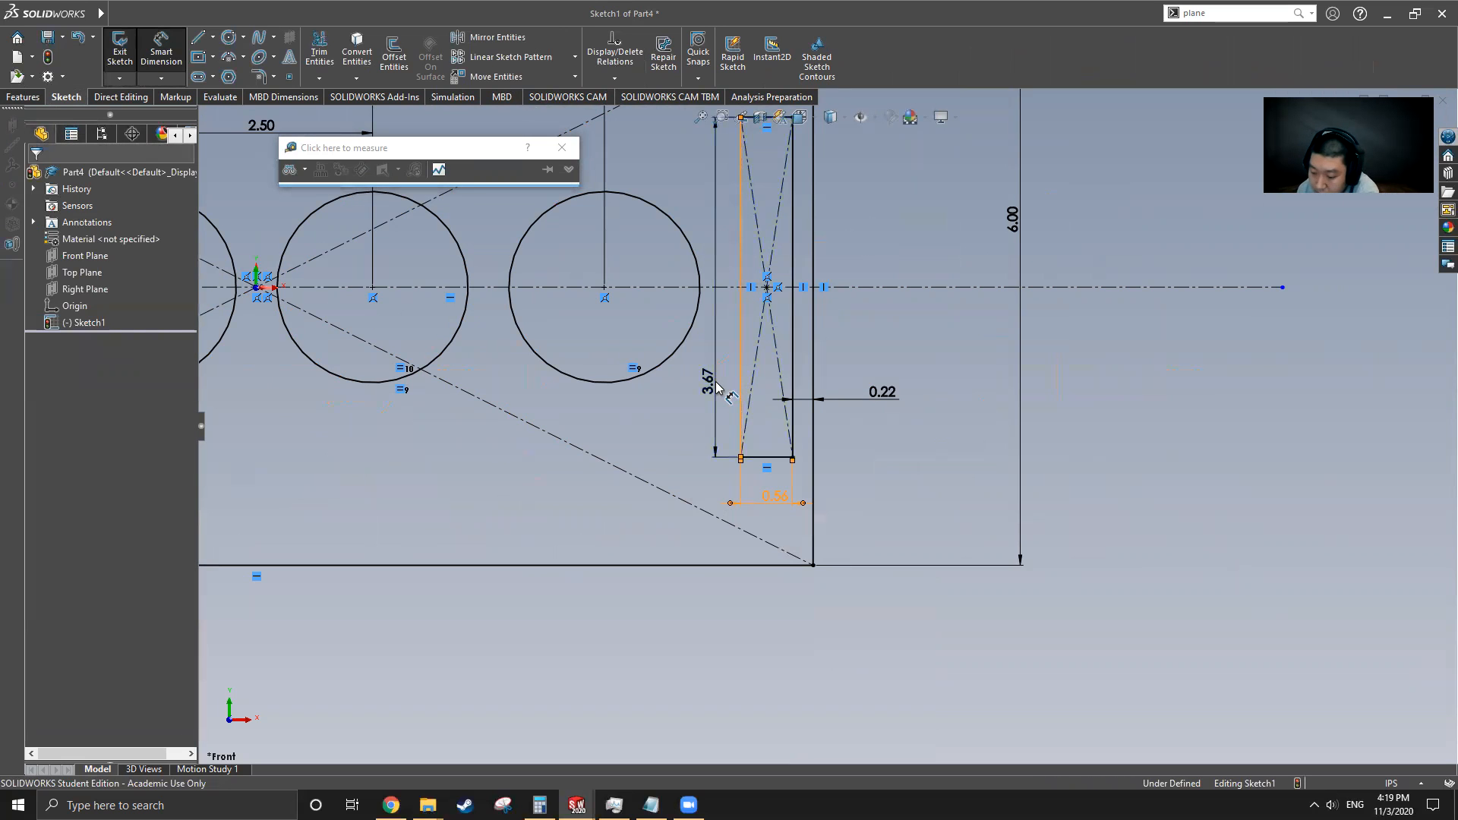
{"action": "left_click", "coordinate": [716, 387]}
{"action": "key", "text": "Return"}
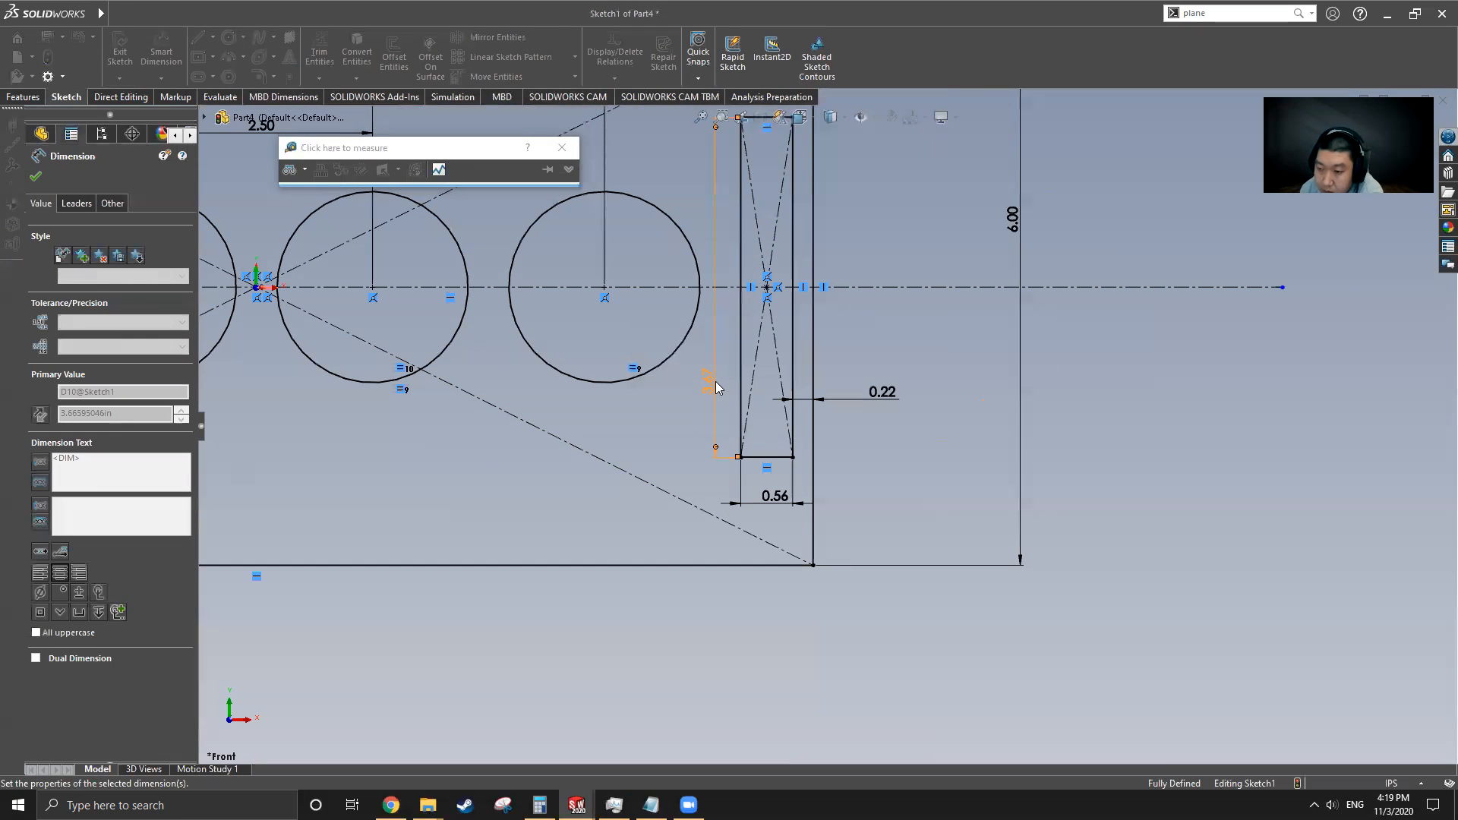
{"action": "scroll", "coordinate": [835, 387], "scroll_direction": "up", "scroll_amount": 3}
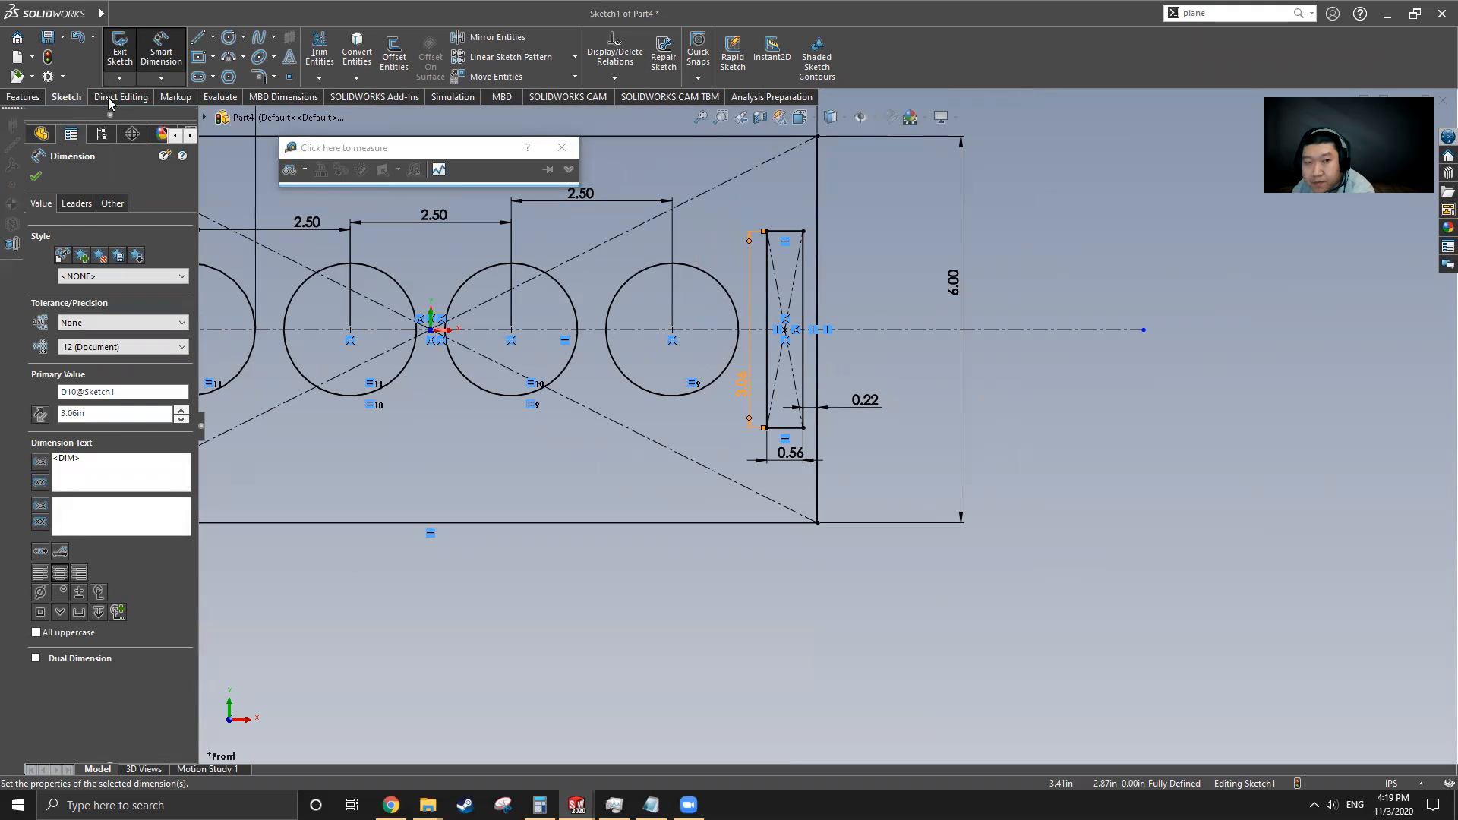
{"action": "left_click", "coordinate": [119, 49]}
Extrude Sketch1 as a boss 0.03 in thick
{"action": "key", "text": "z"}
{"action": "key", "text": "z"}
{"action": "key", "text": "z"}
{"action": "key", "text": "z"}
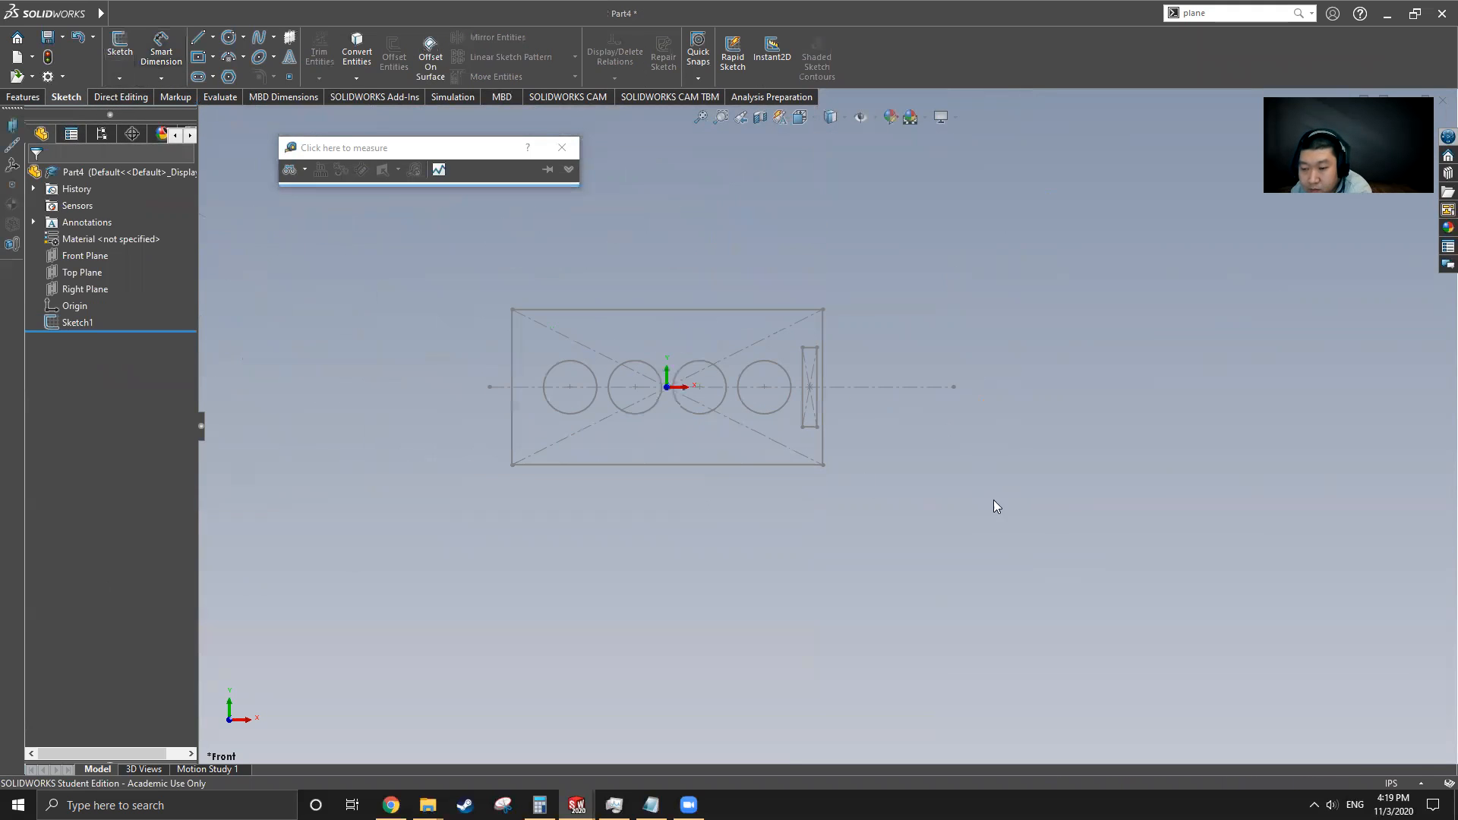
{"action": "key", "text": "f"}
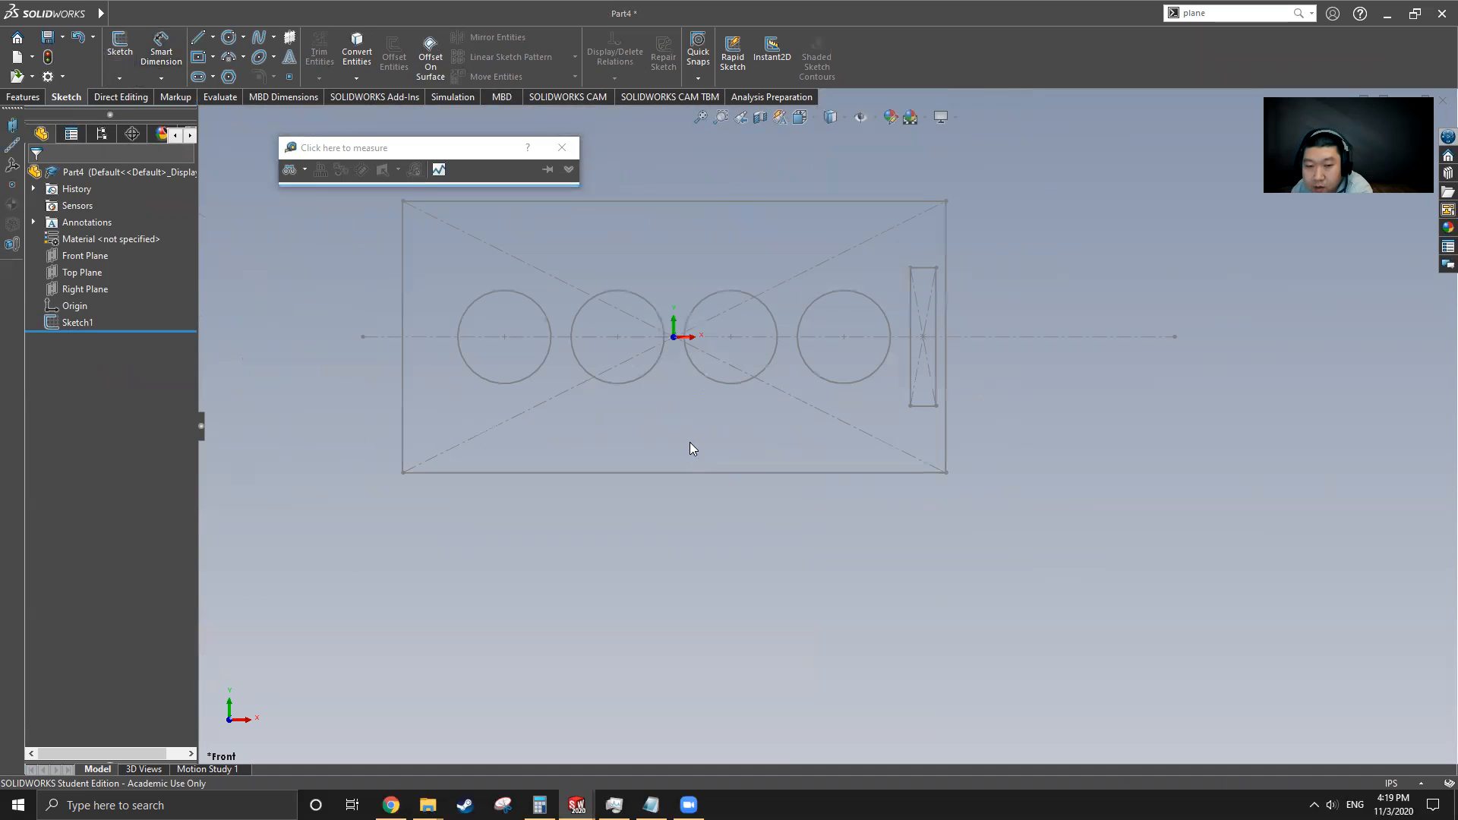
{"action": "left_click", "coordinate": [73, 322]}
{"action": "left_click", "coordinate": [23, 96]}
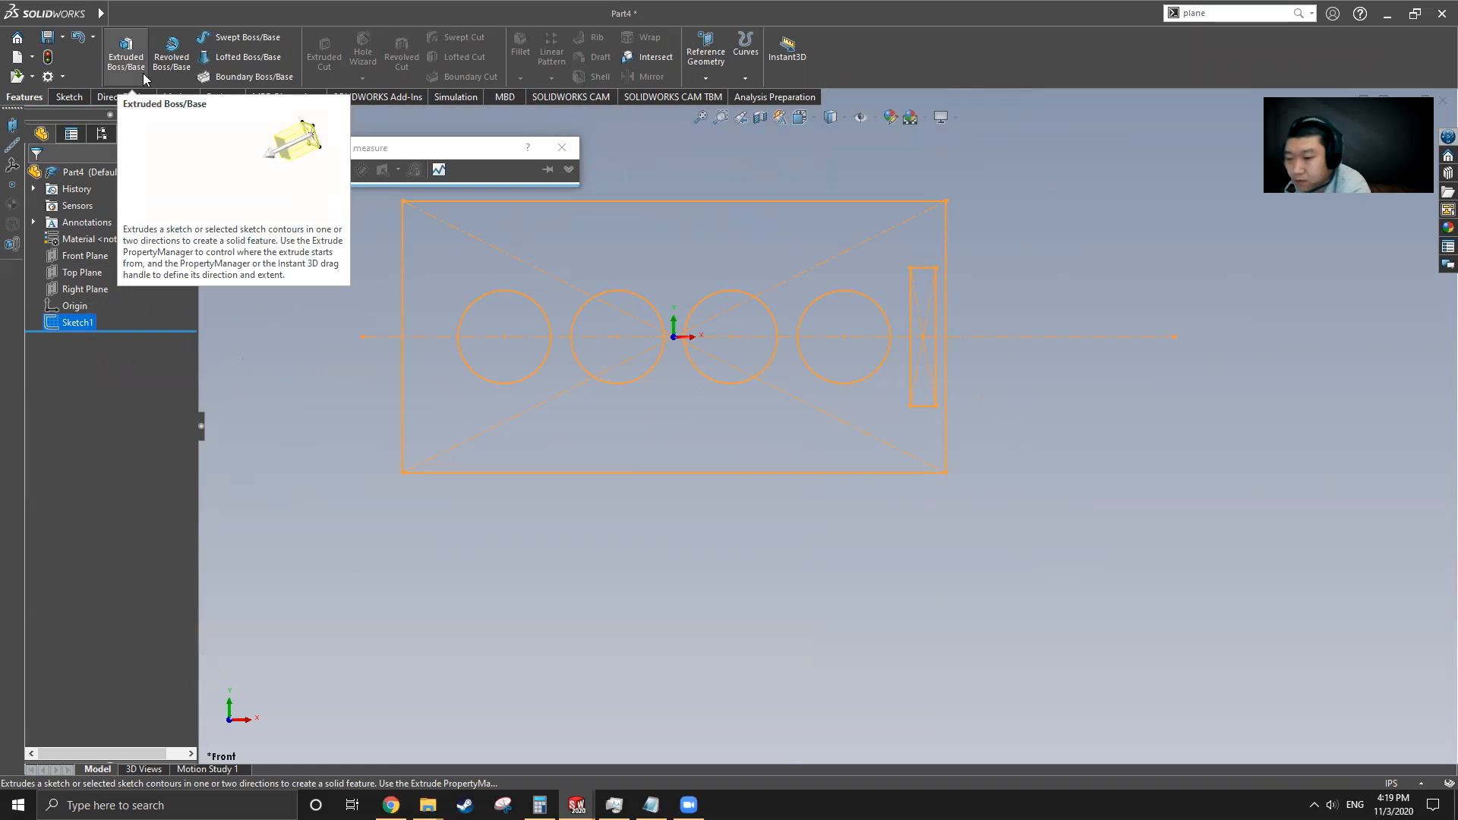
{"action": "left_click", "coordinate": [142, 76]}
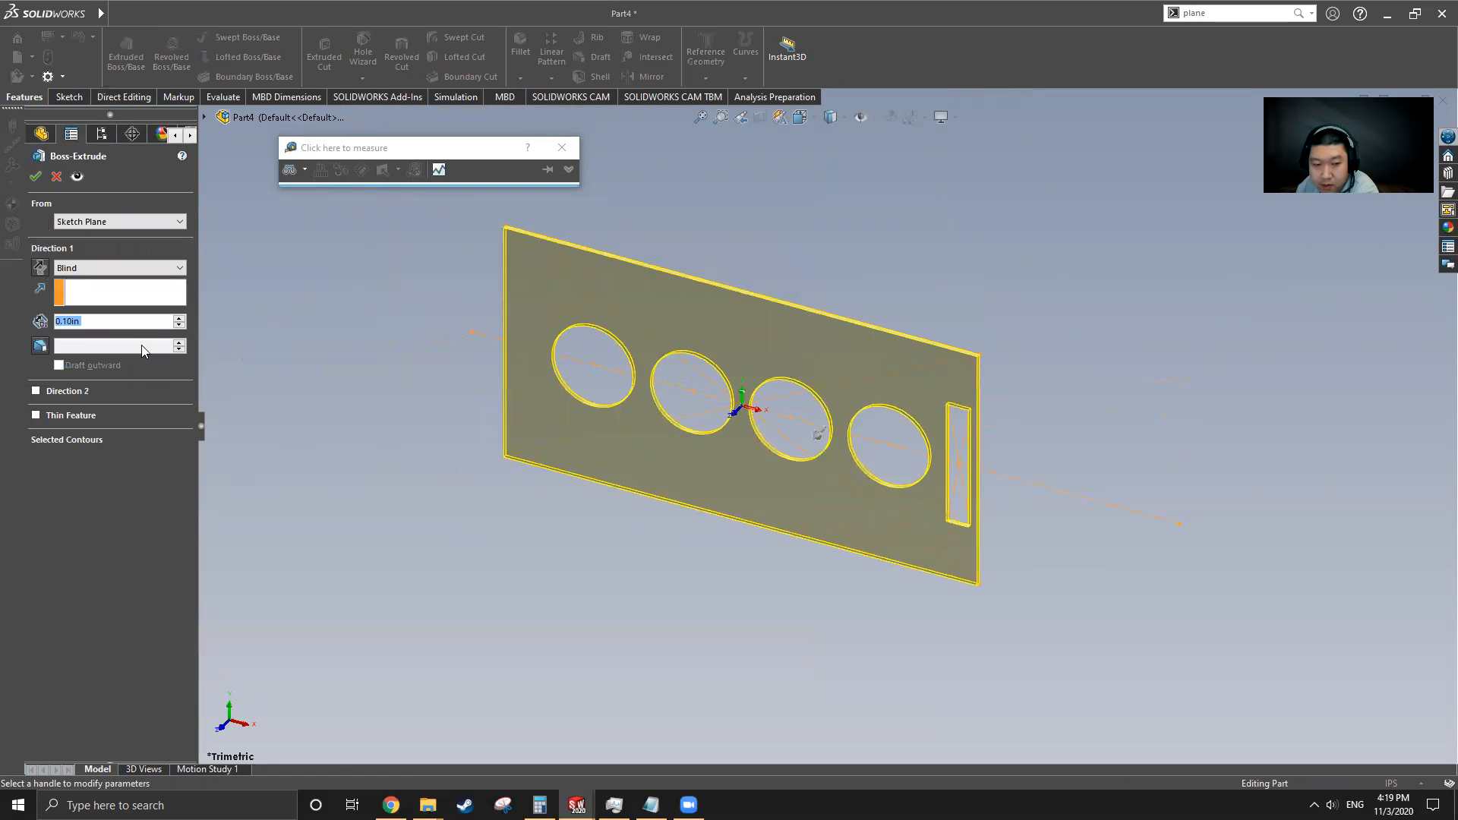
{"action": "left_click", "coordinate": [95, 322]}
{"action": "double_click", "coordinate": [95, 323]}
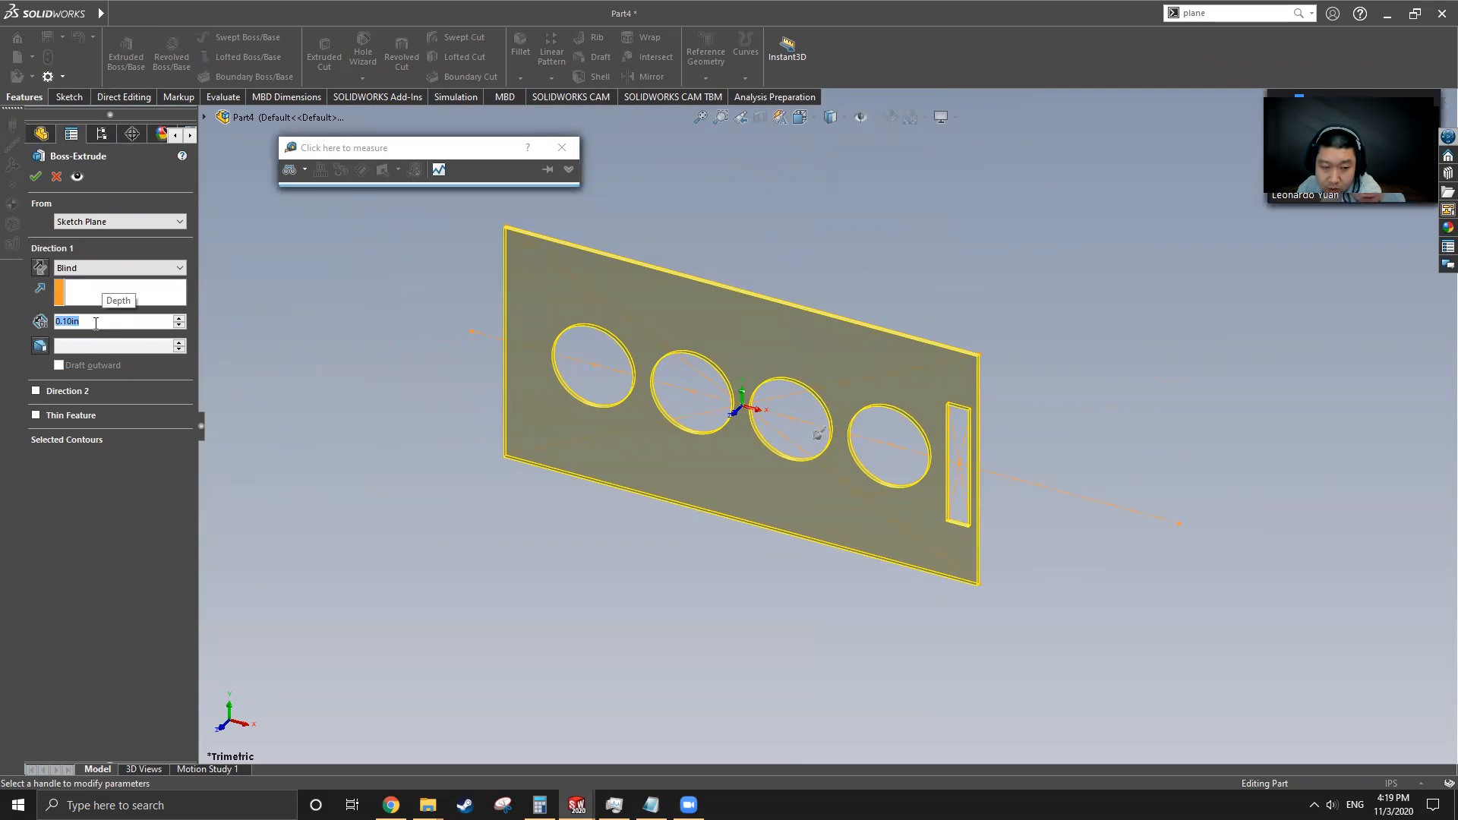
{"action": "type", "text": "0.03"}
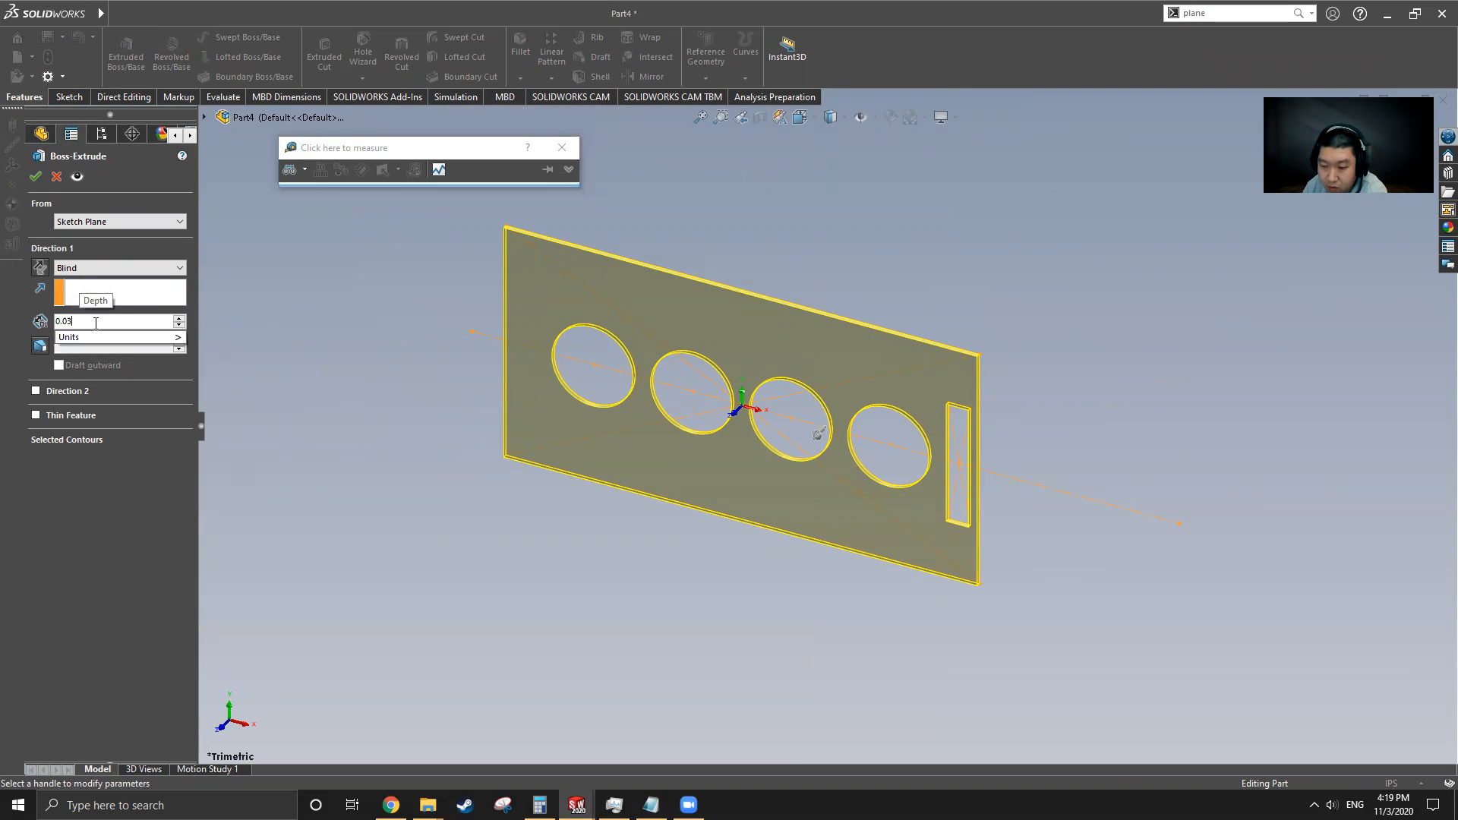
{"action": "key", "text": "Return"}
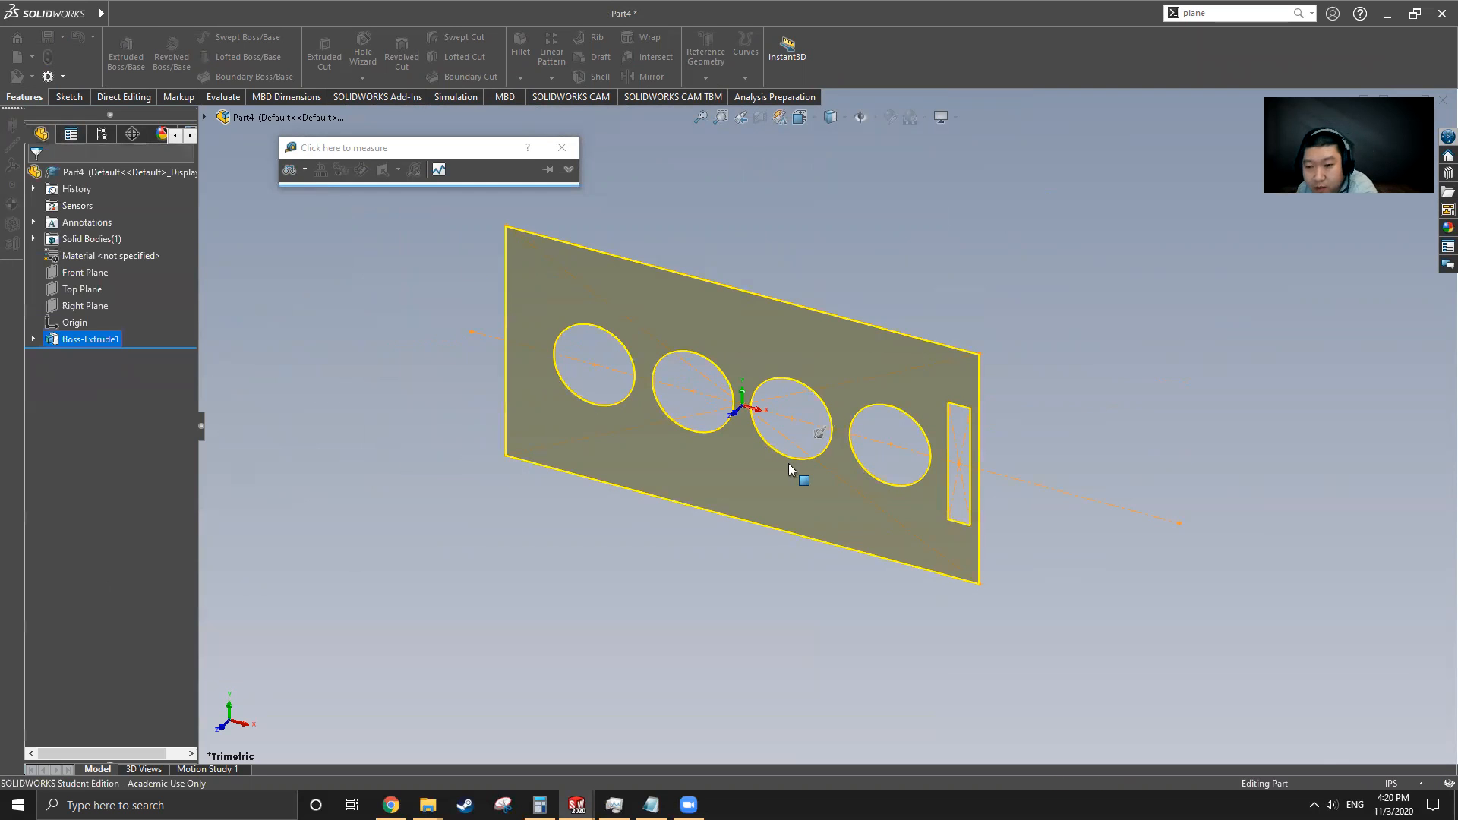
Switch to the Gasket.SLDPRT window to compare it with the new part
{"action": "middle_click_drag", "start_coordinate": [1069, 431], "coordinate": [873, 425]}
{"action": "scroll", "coordinate": [894, 433], "scroll_direction": "down", "scroll_amount": 2}
{"action": "scroll", "coordinate": [895, 432], "scroll_direction": "up", "scroll_amount": 2}
{"action": "mouse_move", "coordinate": [100, 13]}
{"action": "left_click", "coordinate": [330, 14]}
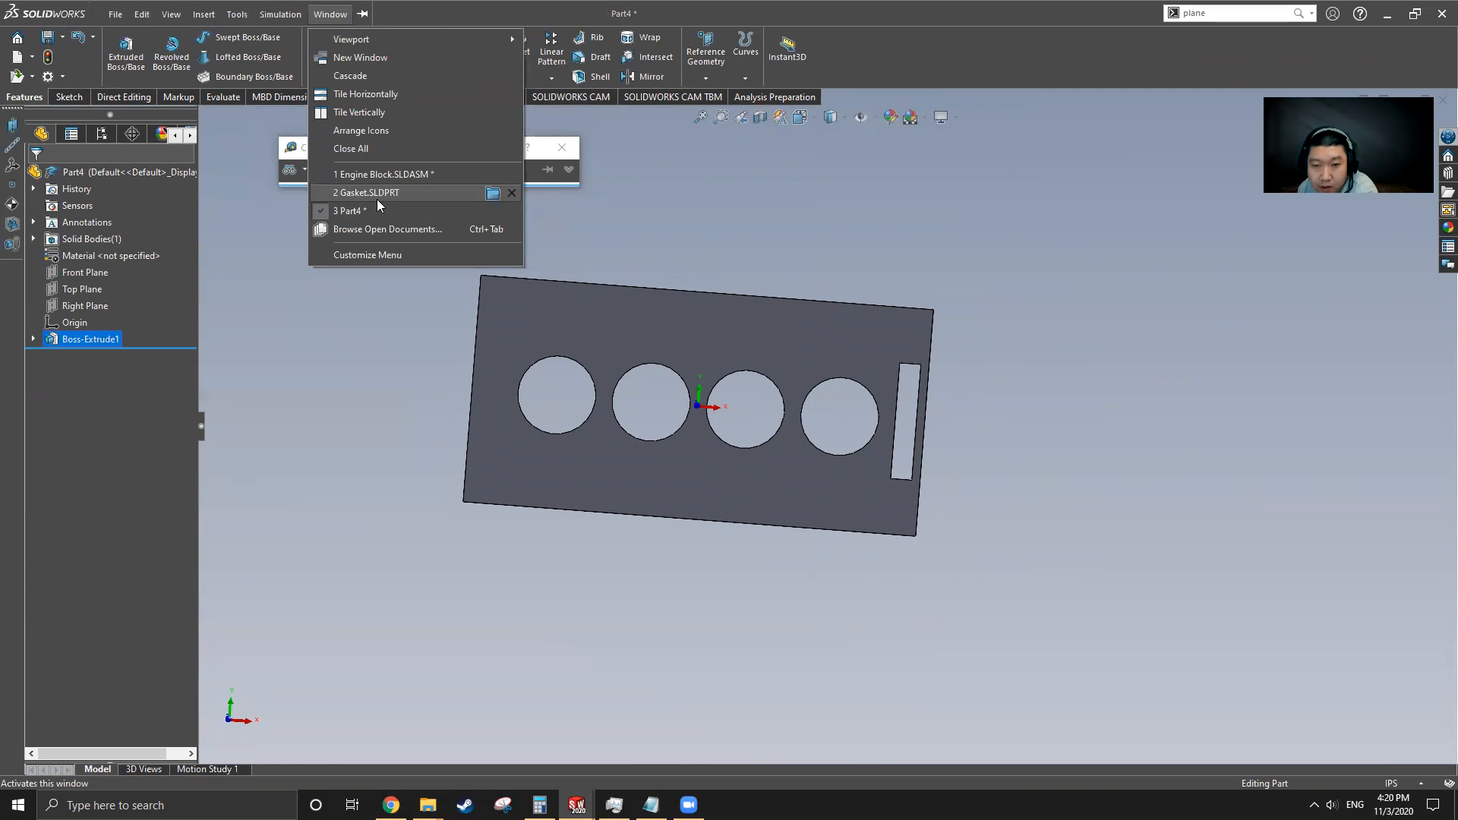
{"action": "left_click", "coordinate": [376, 198]}
{"action": "scroll", "coordinate": [656, 399], "scroll_direction": "up", "scroll_amount": 4}
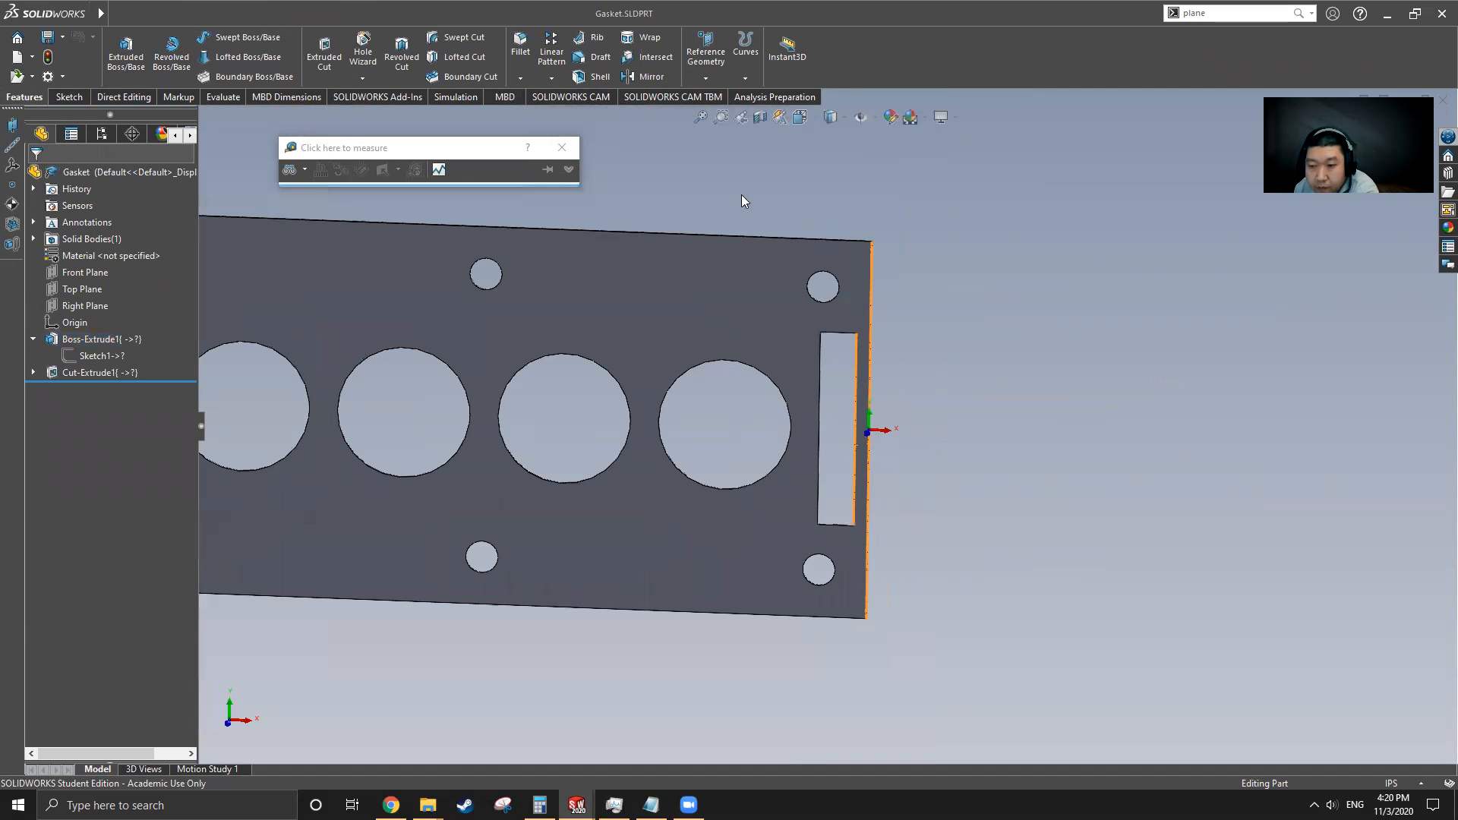
Measure the existing gasket's thickness with the Measure tool
{"action": "left_click", "coordinate": [222, 97]}
{"action": "left_click", "coordinate": [216, 50]}
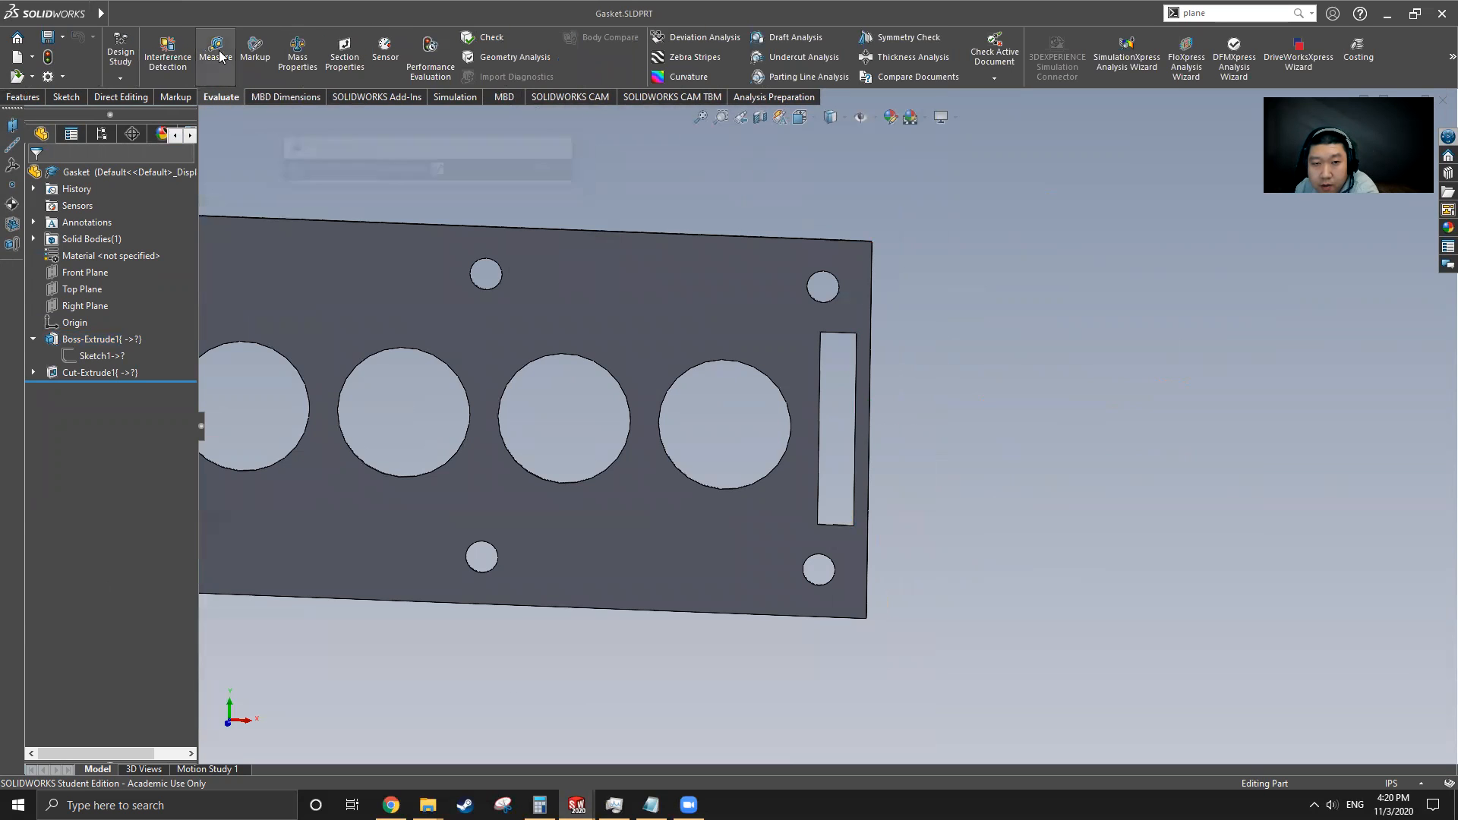
{"action": "middle_click_drag", "start_coordinate": [894, 308], "coordinate": [767, 387]}
{"action": "scroll", "coordinate": [781, 388], "scroll_direction": "down", "scroll_amount": 6}
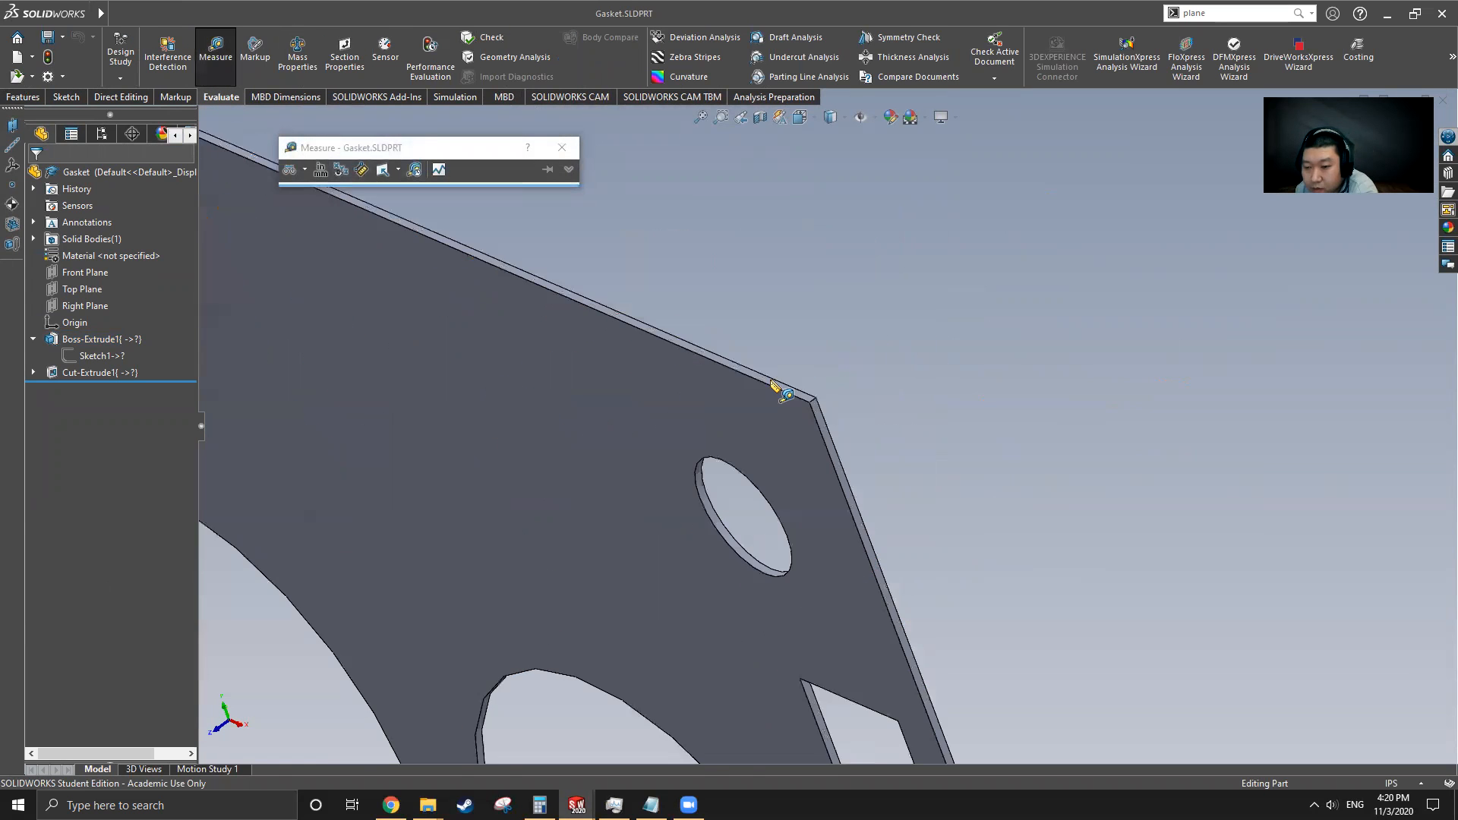
{"action": "left_click", "coordinate": [521, 365]}
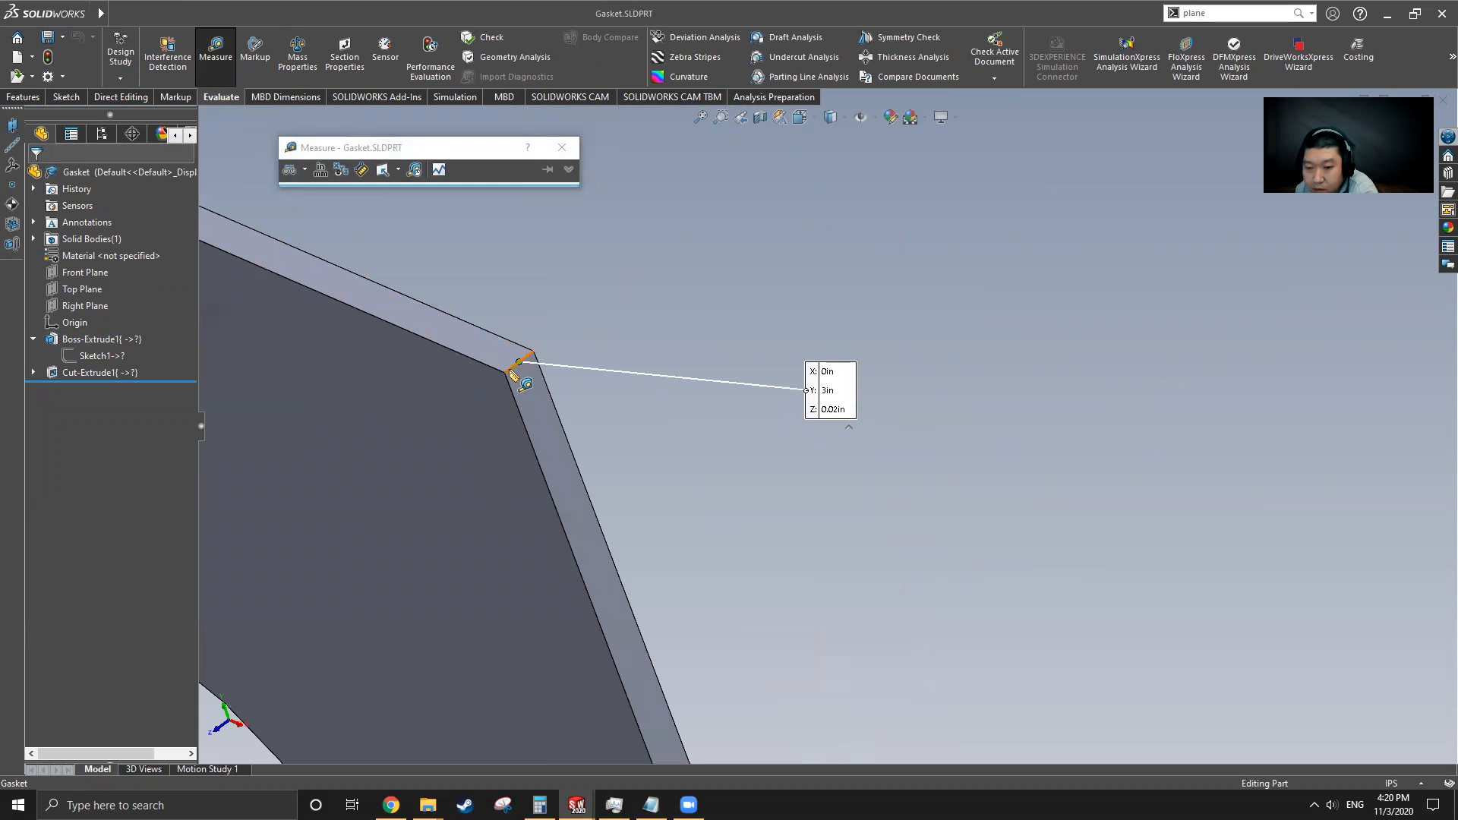
{"action": "left_click", "coordinate": [513, 370]}
{"action": "scroll", "coordinate": [676, 317], "scroll_direction": "up", "scroll_amount": 8}
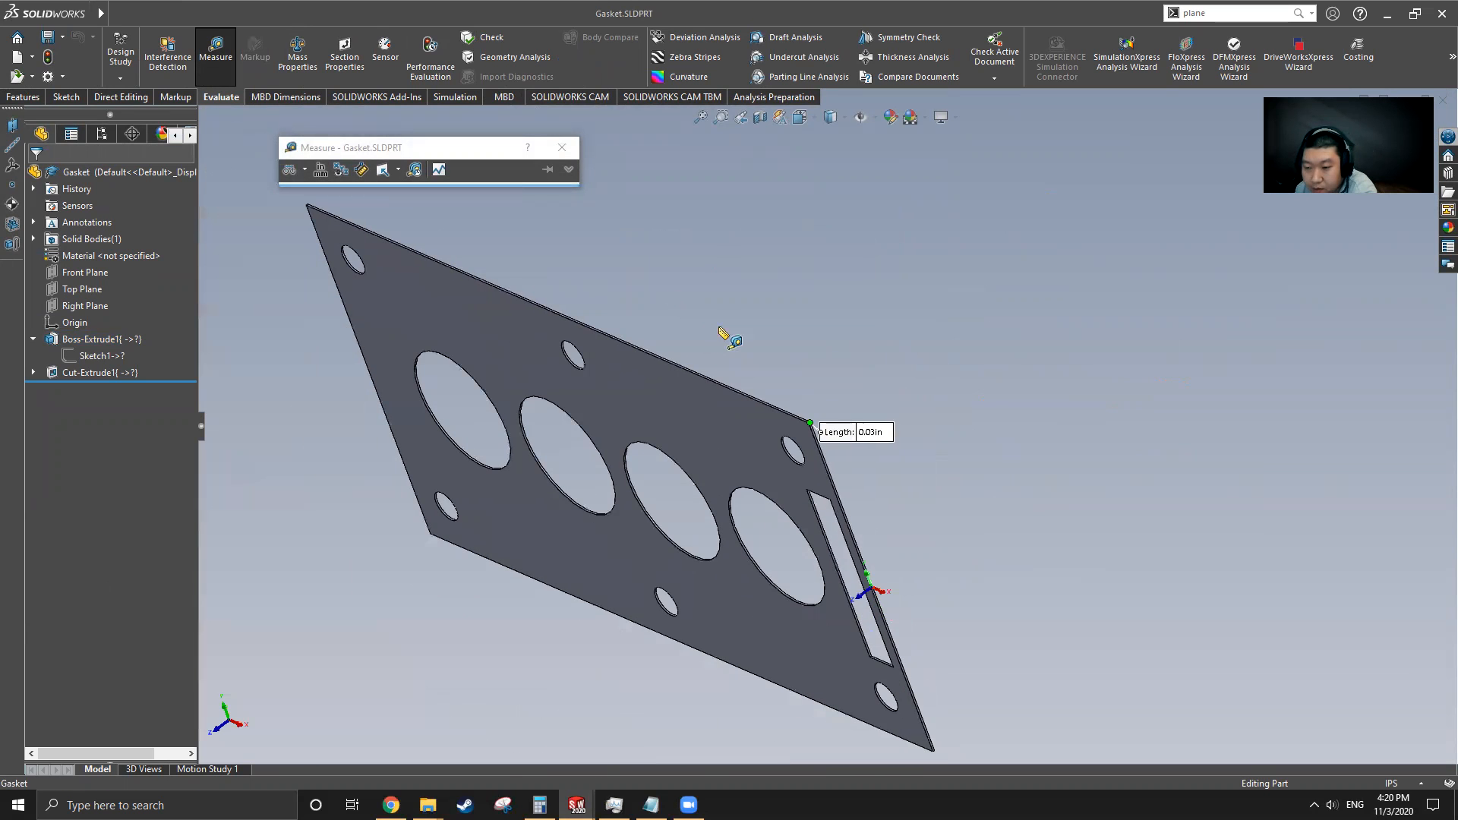
{"action": "middle_click_drag", "start_coordinate": [668, 498], "coordinate": [774, 409]}
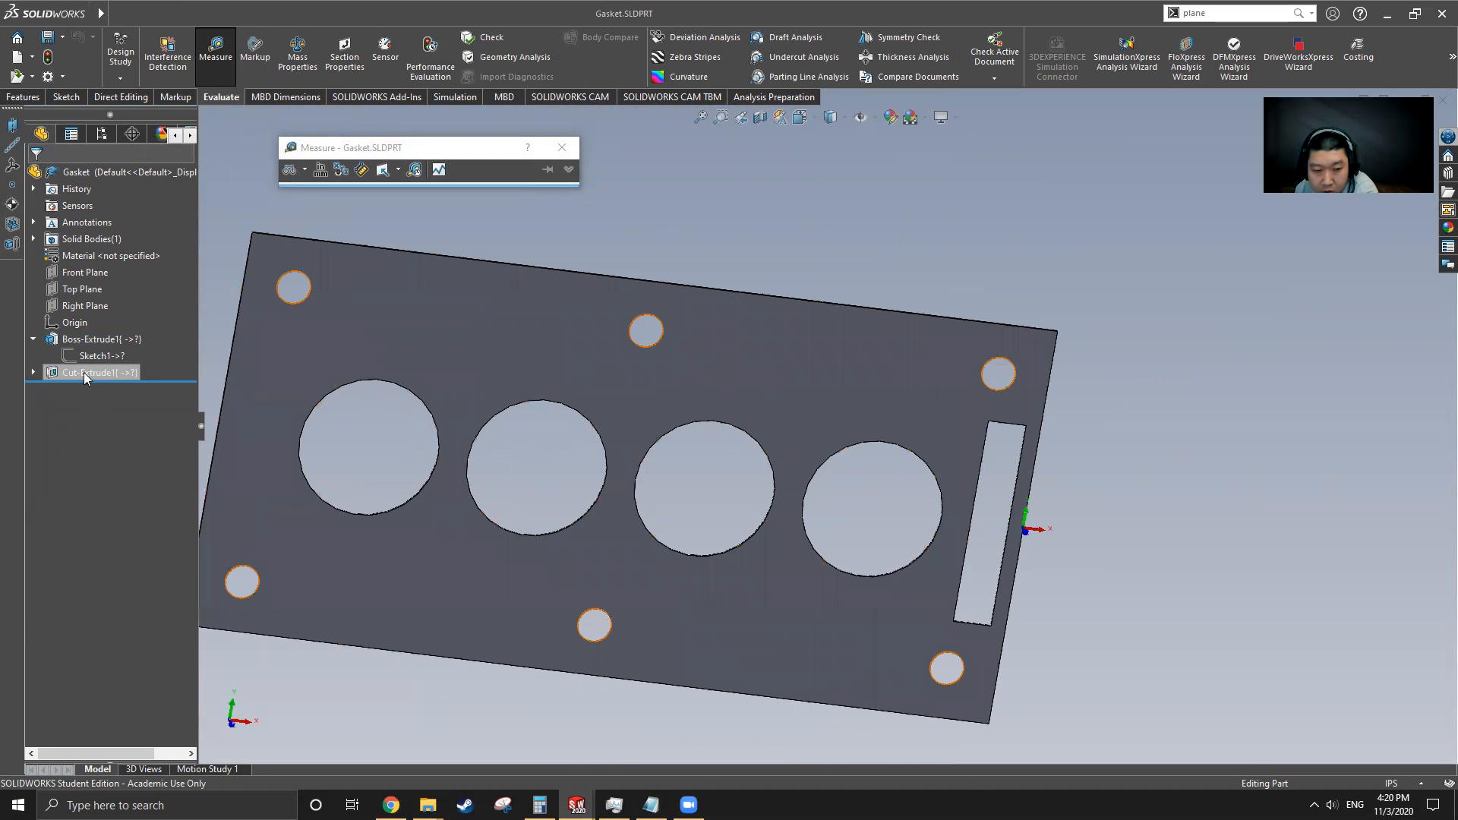
Measure the corner bolt hole's diameter and its center distances from the gasket's top and left edges
{"action": "left_click", "coordinate": [216, 50]}
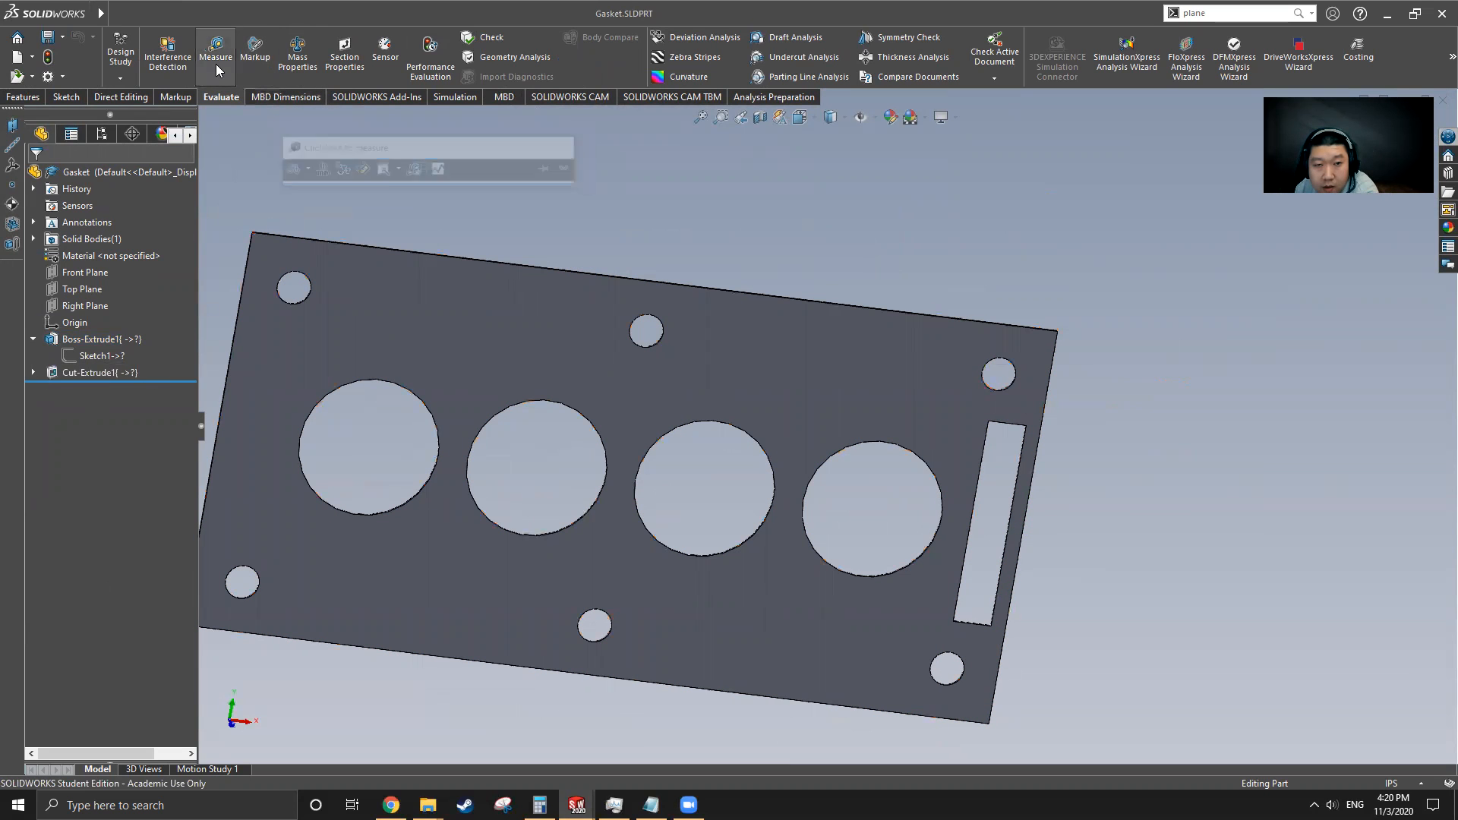
{"action": "scroll", "coordinate": [566, 335], "scroll_direction": "down", "scroll_amount": 10}
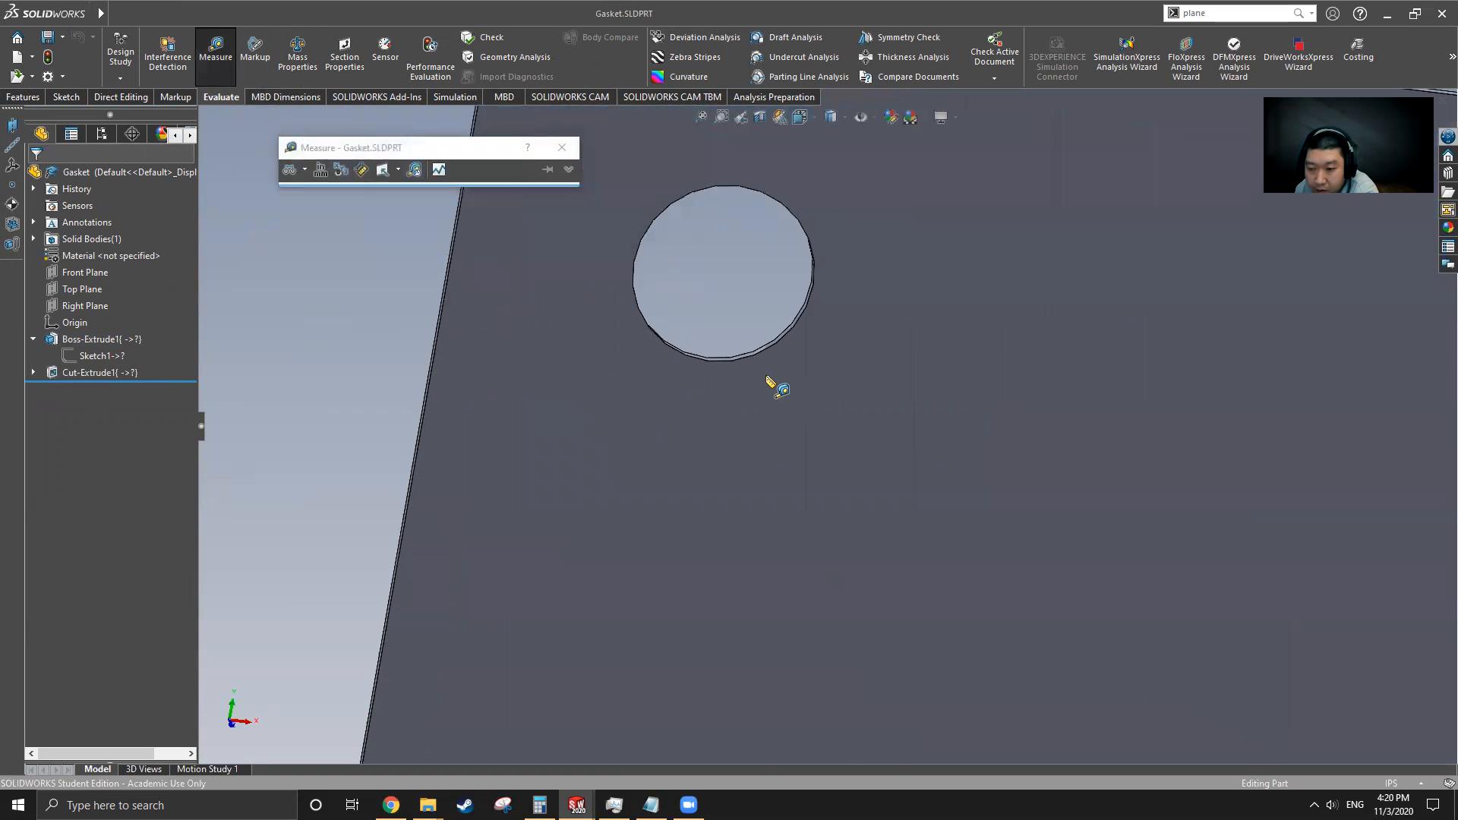
{"action": "left_click", "coordinate": [752, 350]}
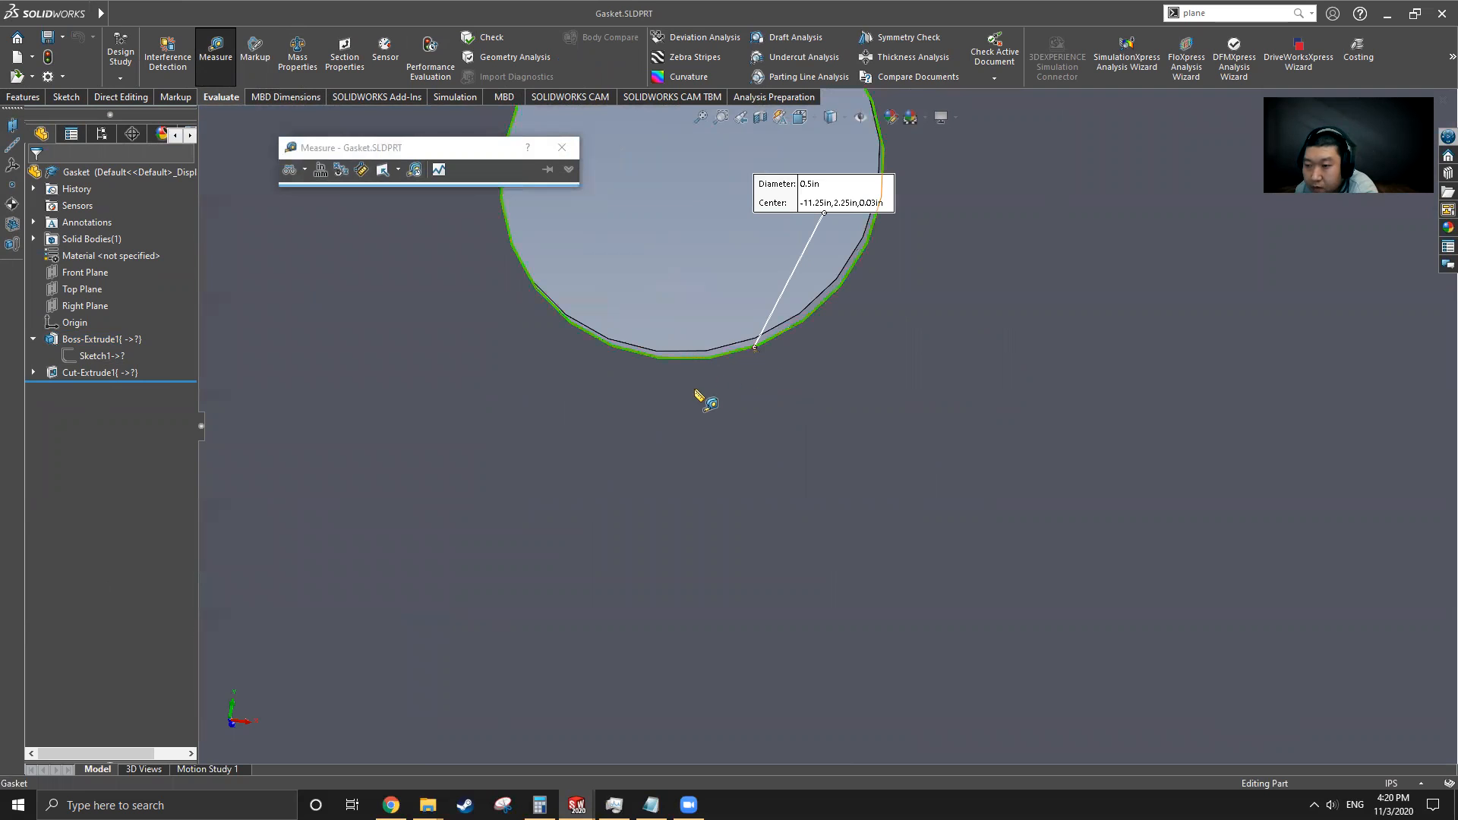
{"action": "scroll", "coordinate": [846, 309], "scroll_direction": "up", "scroll_amount": 5}
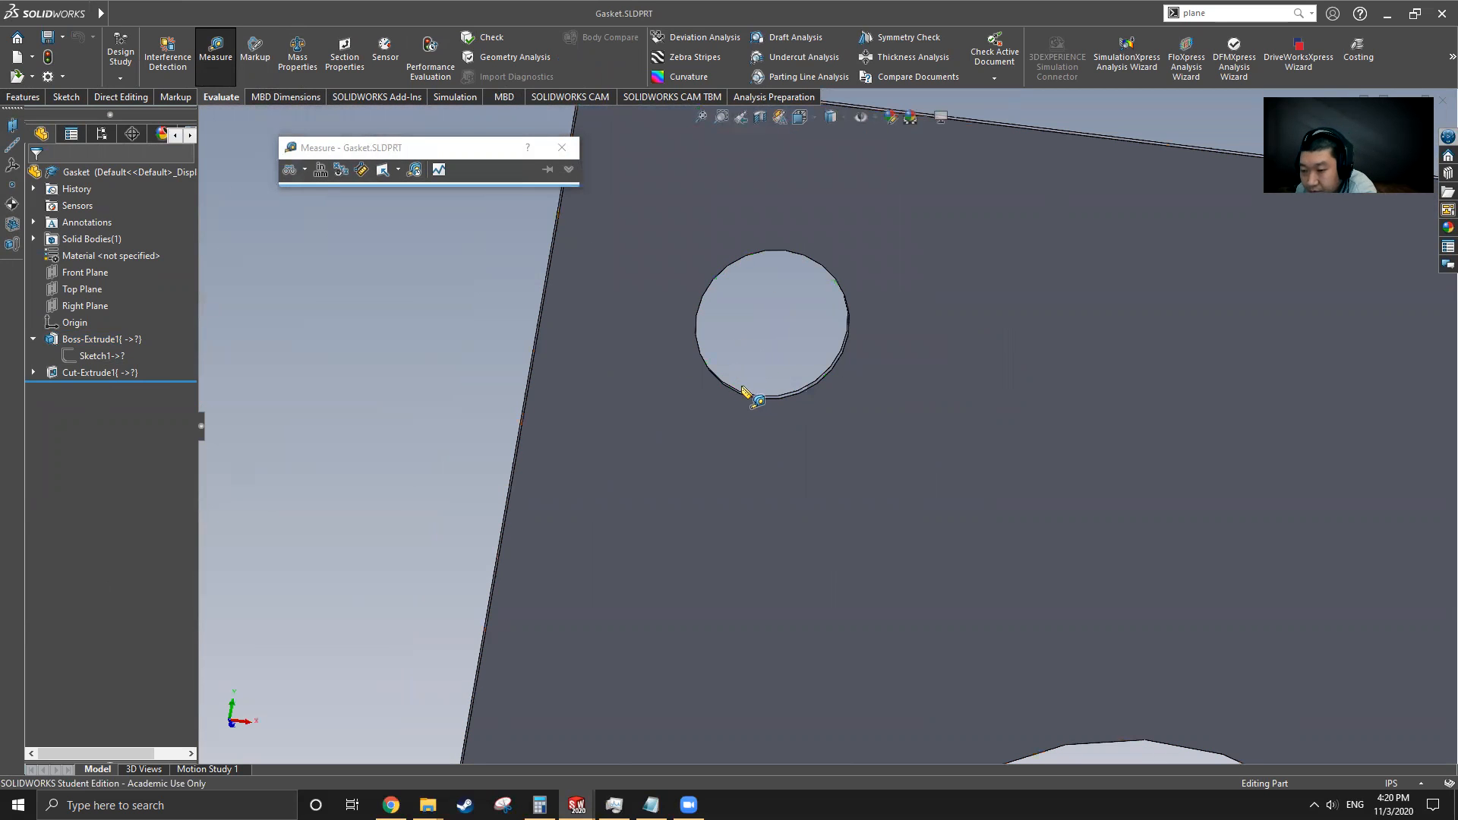
{"action": "scroll", "coordinate": [746, 394], "scroll_direction": "up", "scroll_amount": 3}
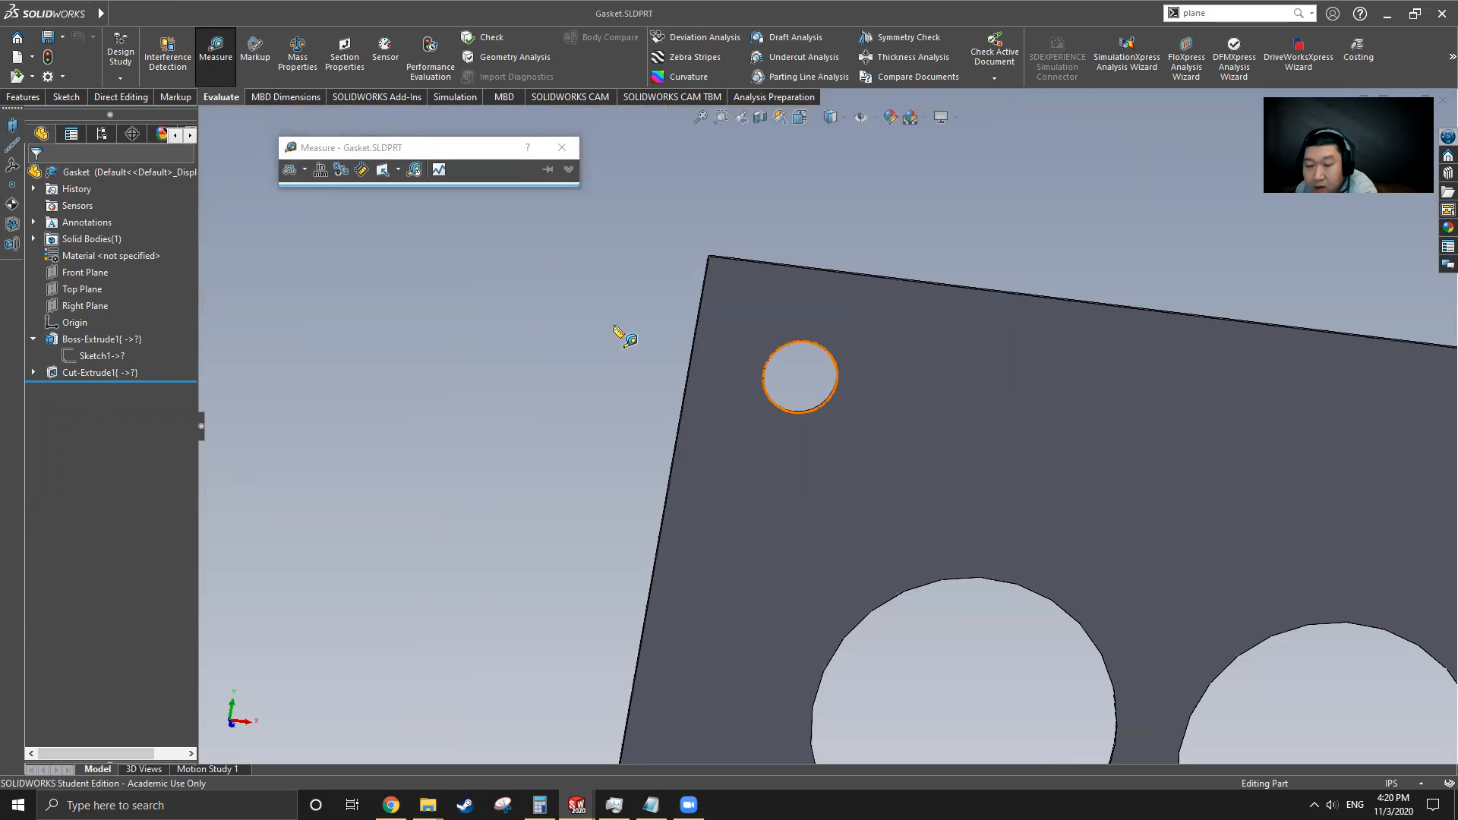
{"action": "left_click", "coordinate": [802, 415]}
{"action": "left_click", "coordinate": [689, 408]}
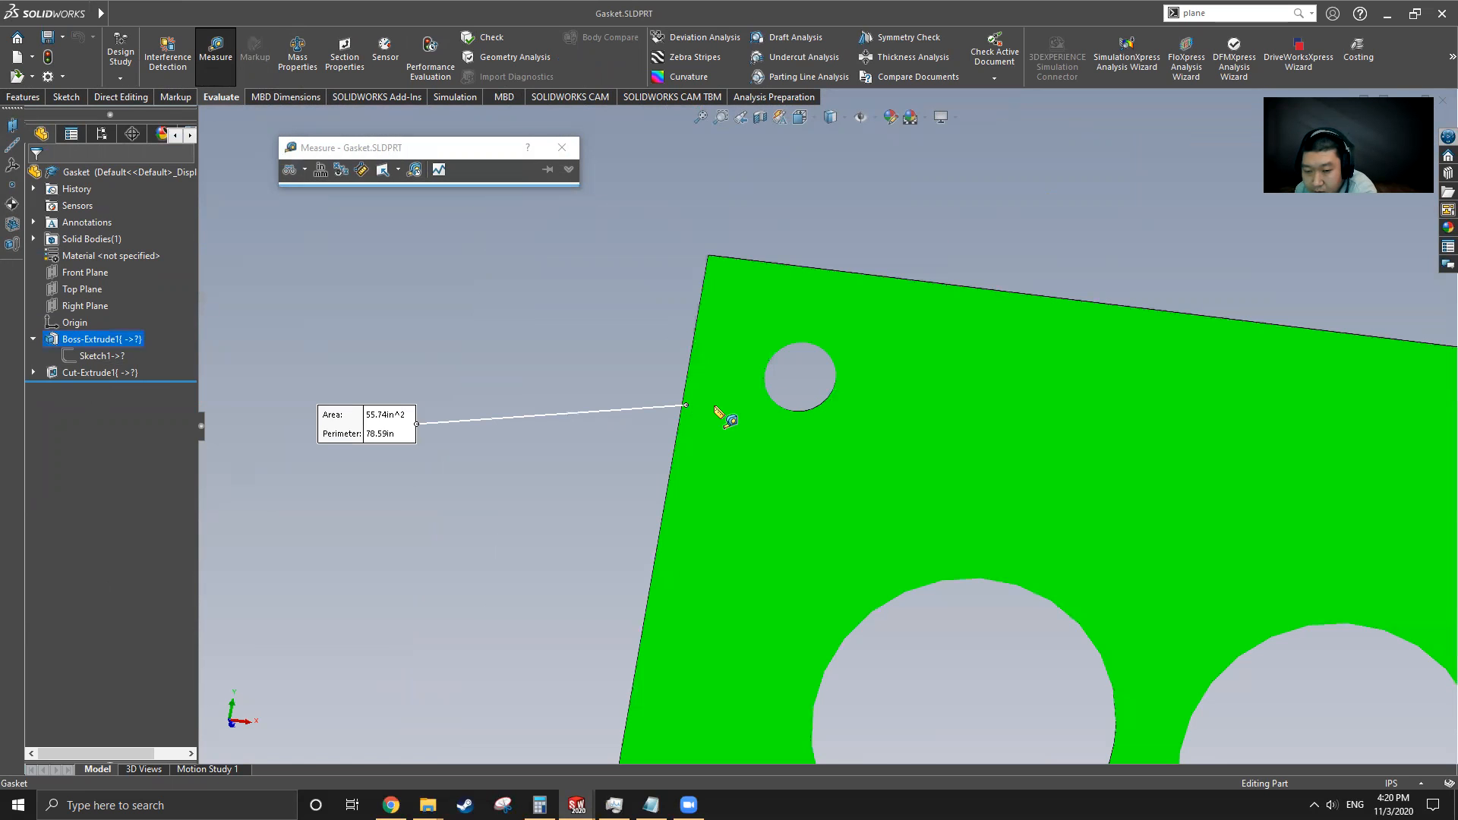
{"action": "left_click", "coordinate": [694, 410]}
{"action": "scroll", "coordinate": [718, 385], "scroll_direction": "down", "scroll_amount": 5}
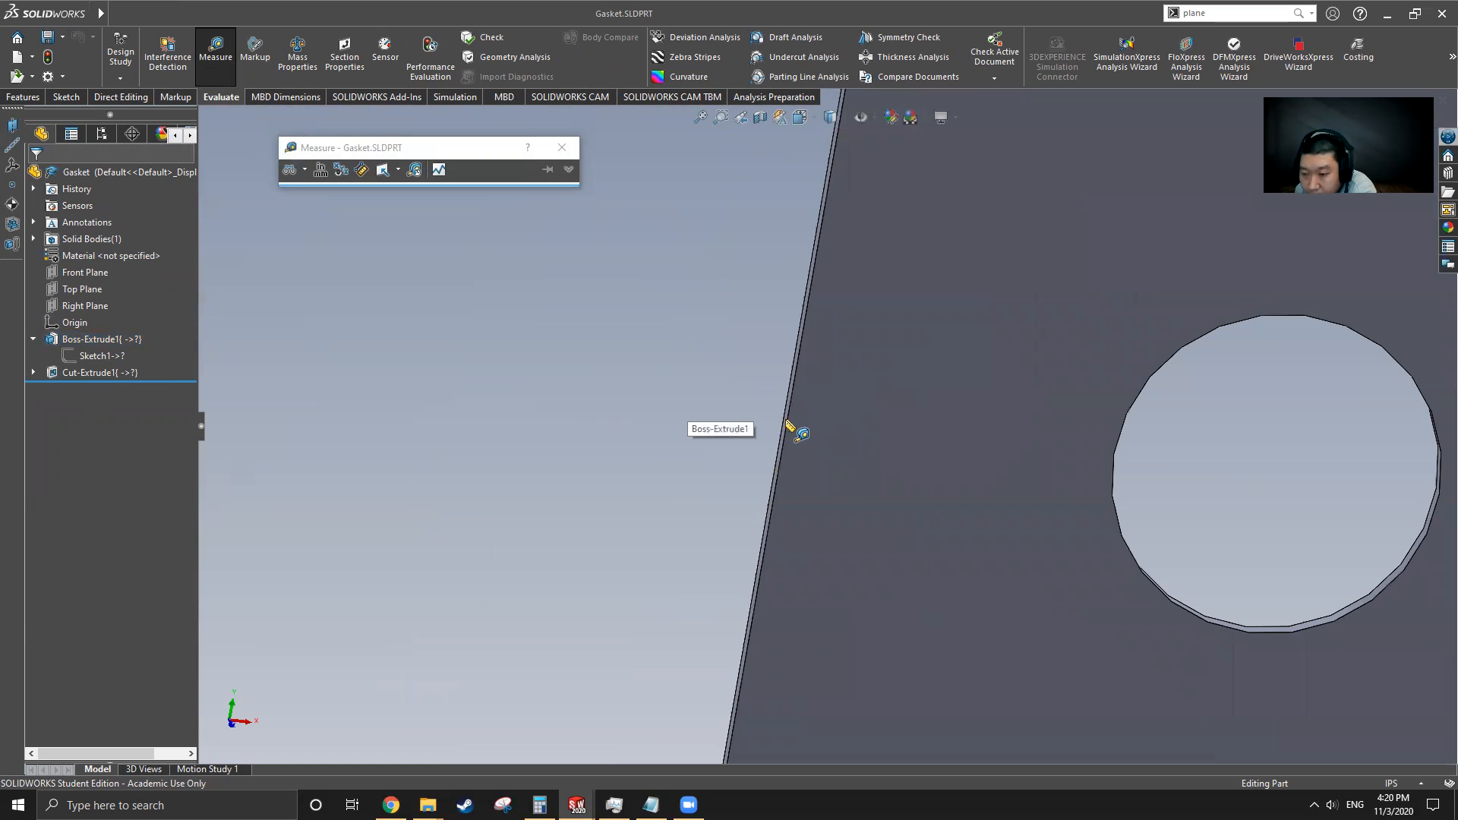
{"action": "left_click", "coordinate": [789, 423]}
{"action": "left_click", "coordinate": [1115, 508]}
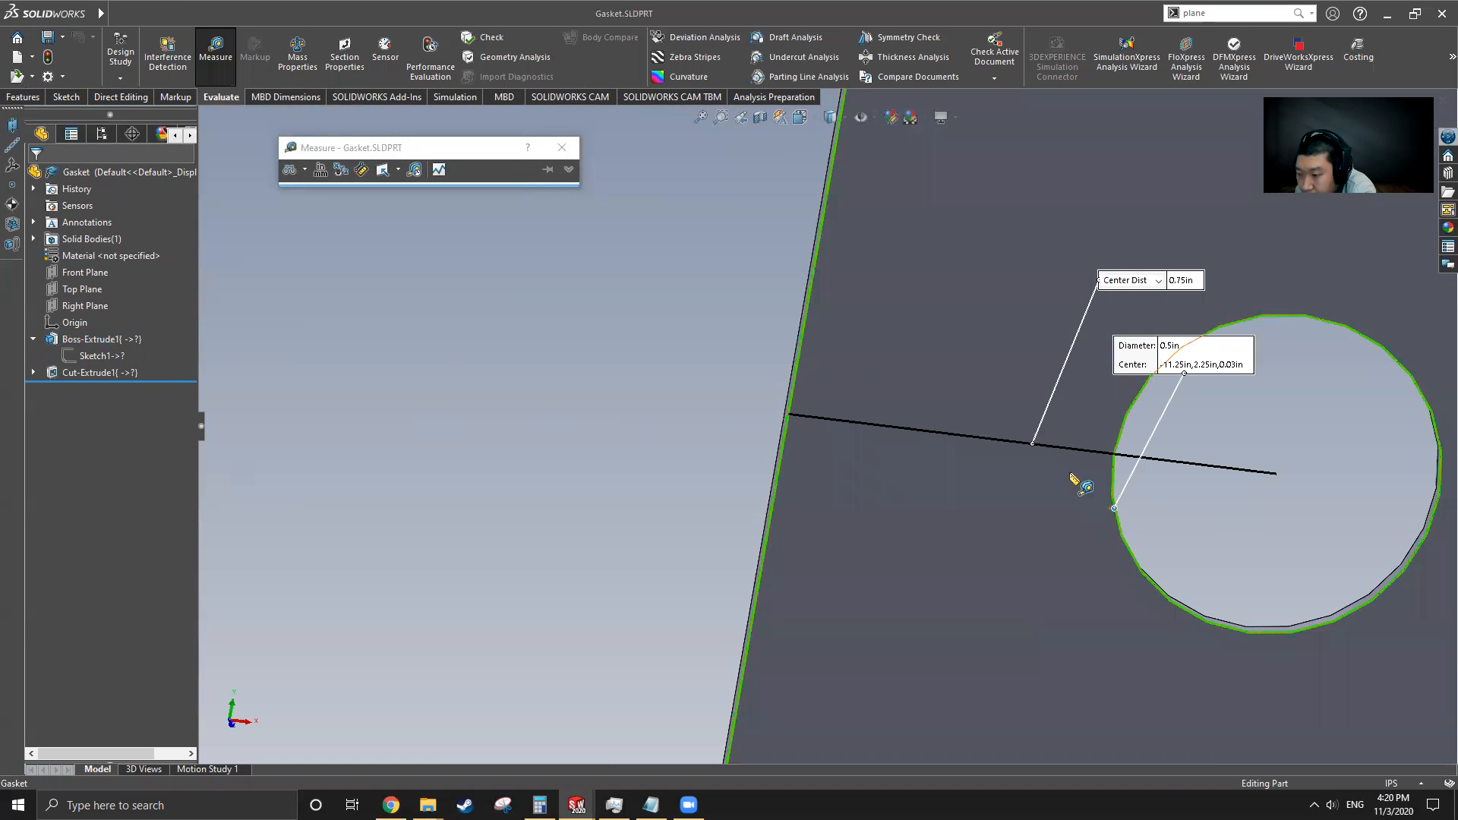
{"action": "scroll", "coordinate": [816, 396], "scroll_direction": "up", "scroll_amount": 6}
{"action": "left_click", "coordinate": [673, 389]}
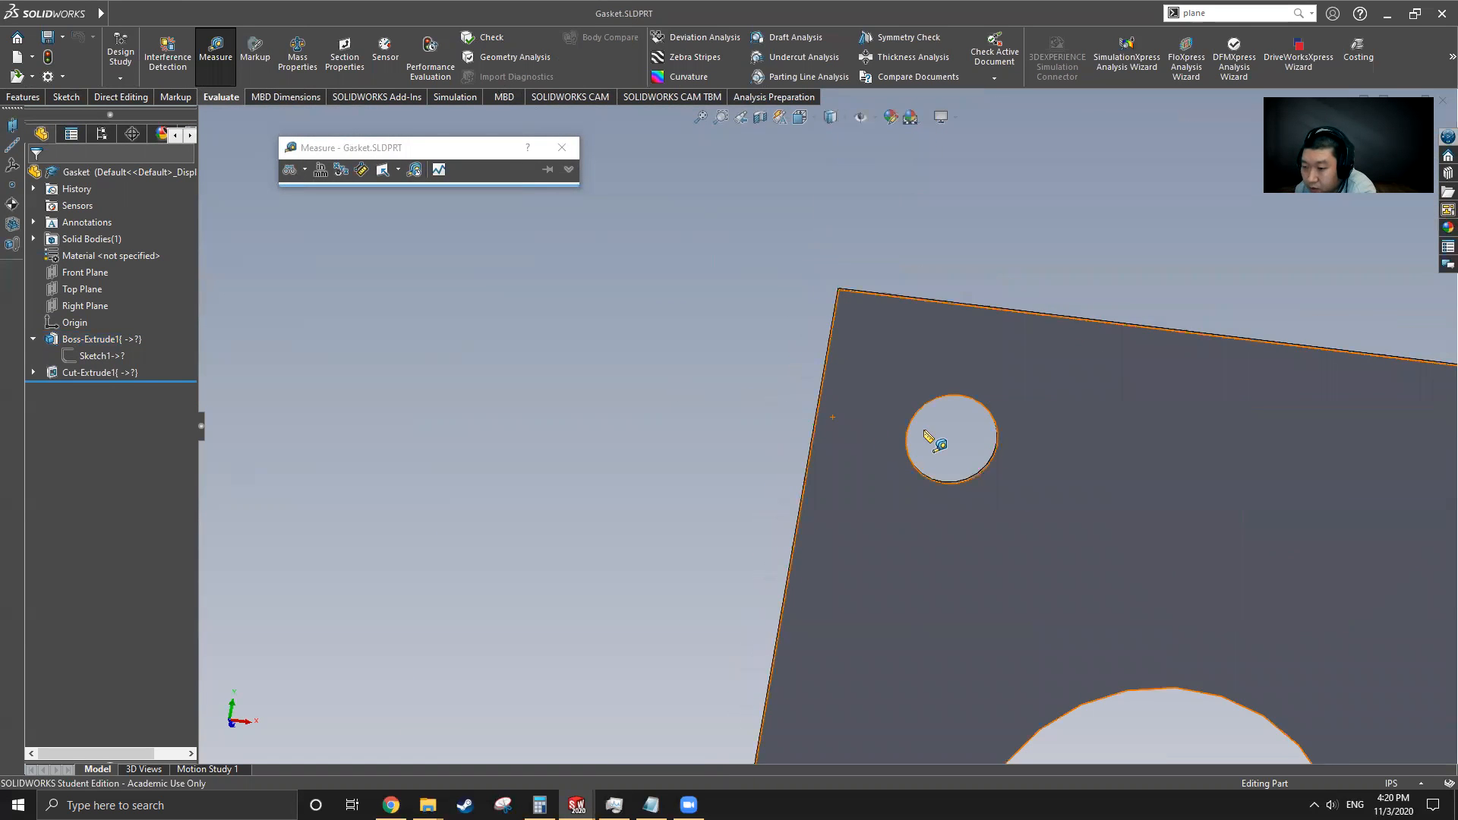
{"action": "left_click", "coordinate": [985, 405]}
{"action": "scroll", "coordinate": [1010, 319], "scroll_direction": "down", "scroll_amount": 5}
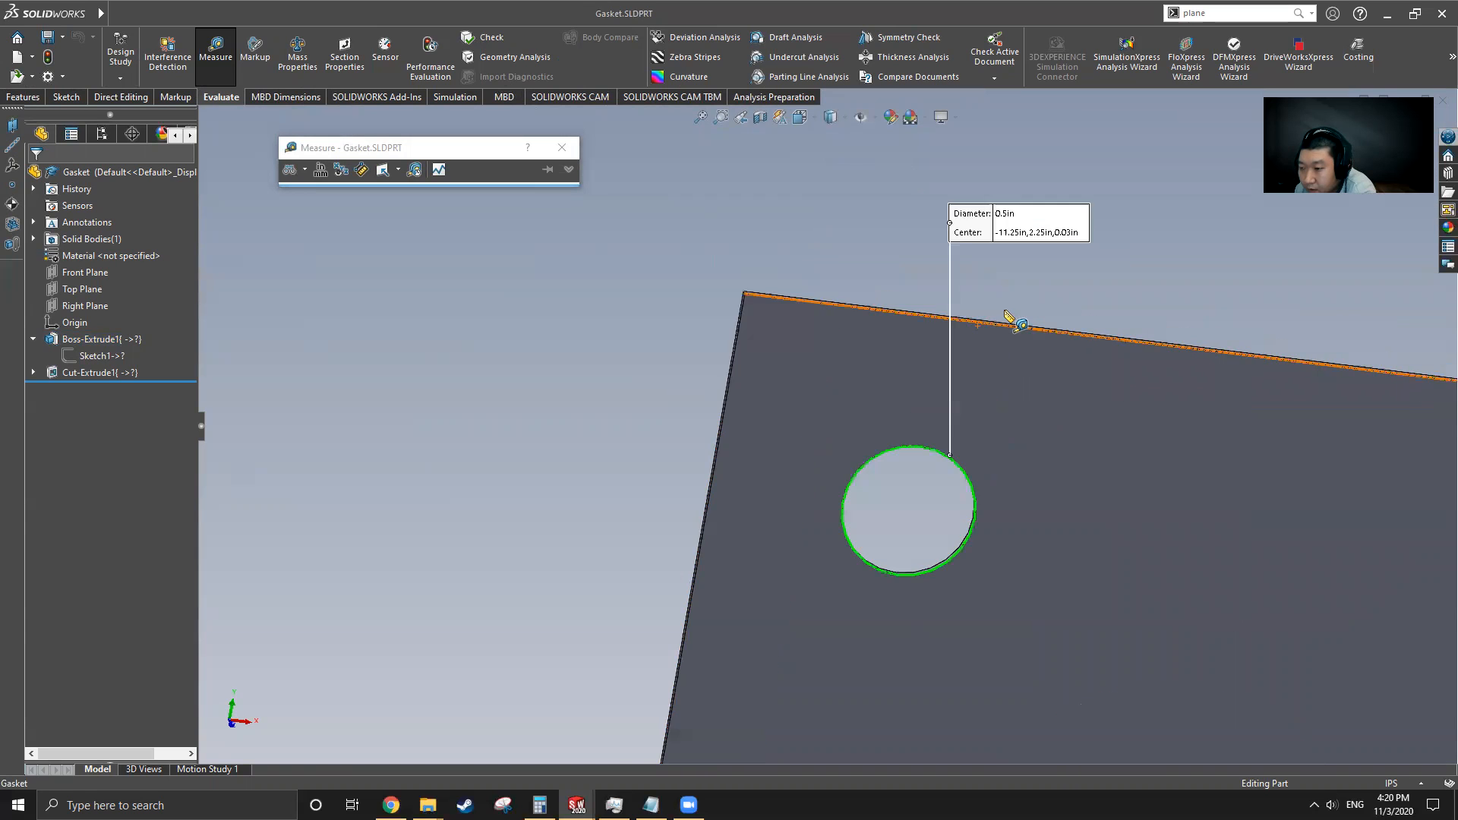
{"action": "left_click", "coordinate": [880, 444]}
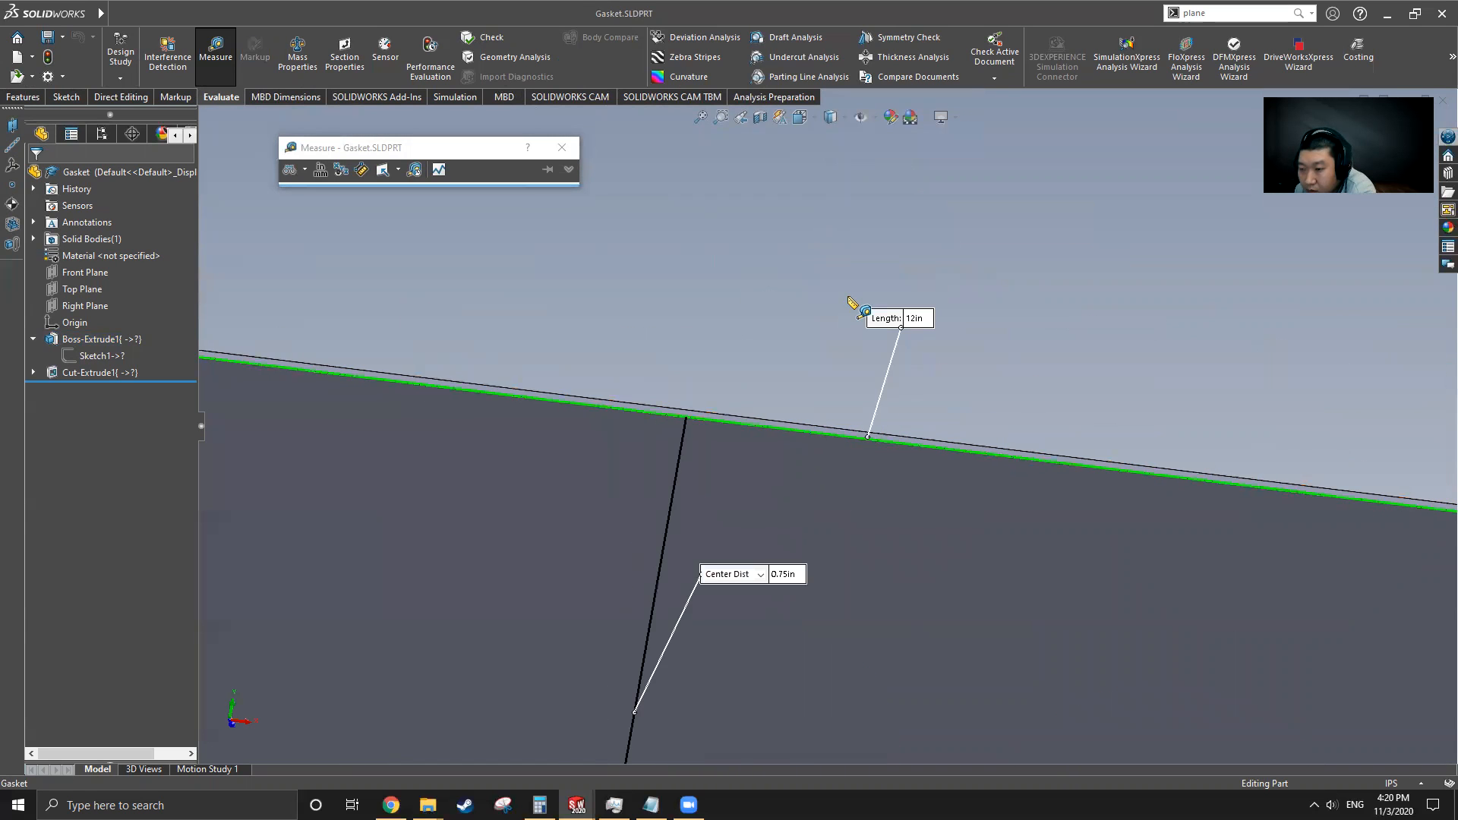
{"action": "scroll", "coordinate": [866, 455], "scroll_direction": "up", "scroll_amount": 4}
{"action": "left_click", "coordinate": [757, 327]}
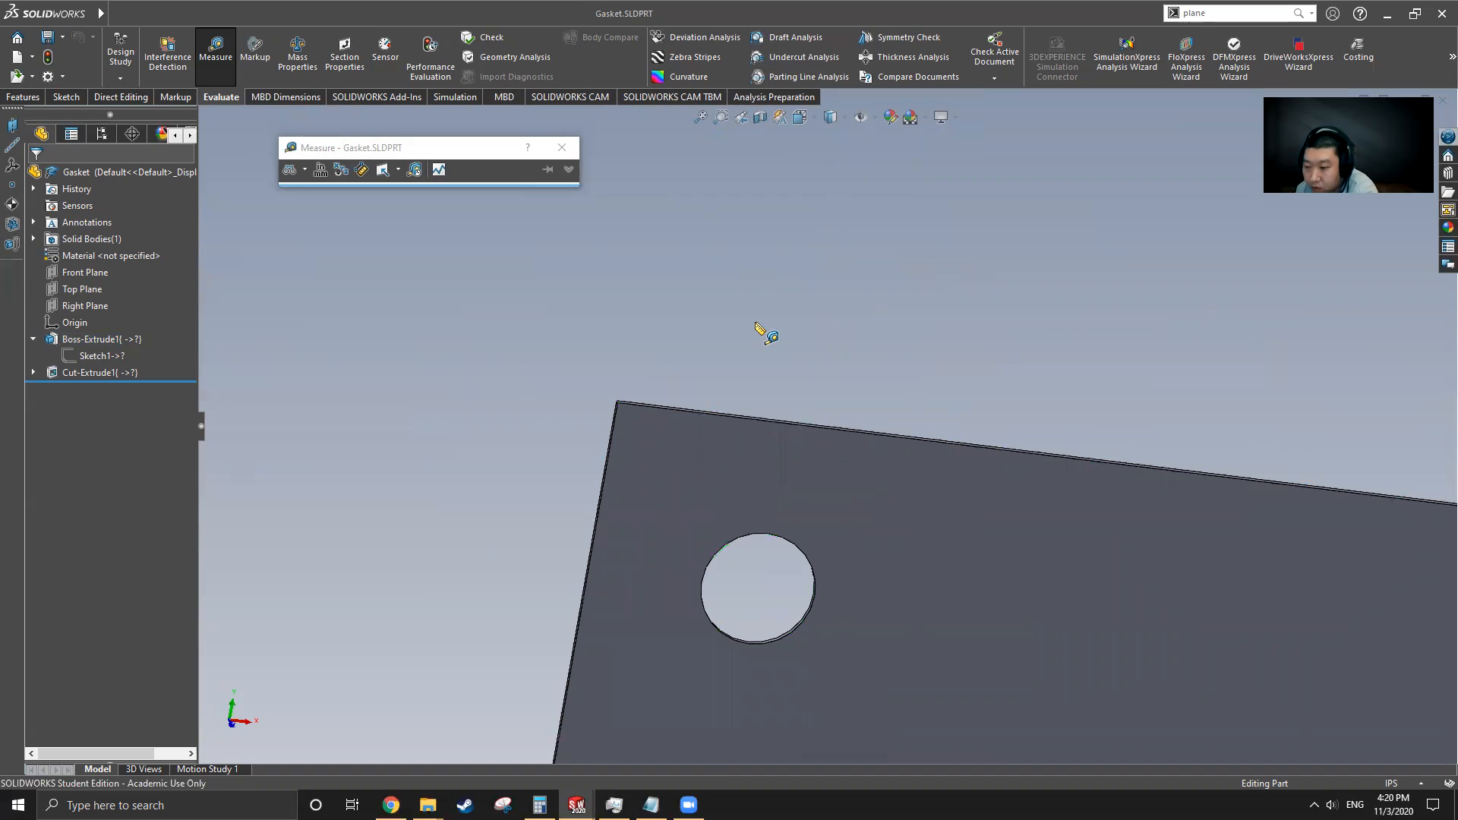
Switch back to the Part4 window
{"action": "mouse_move", "coordinate": [47, 9]}
{"action": "left_click", "coordinate": [296, 14]}
{"action": "mouse_move", "coordinate": [331, 14]}
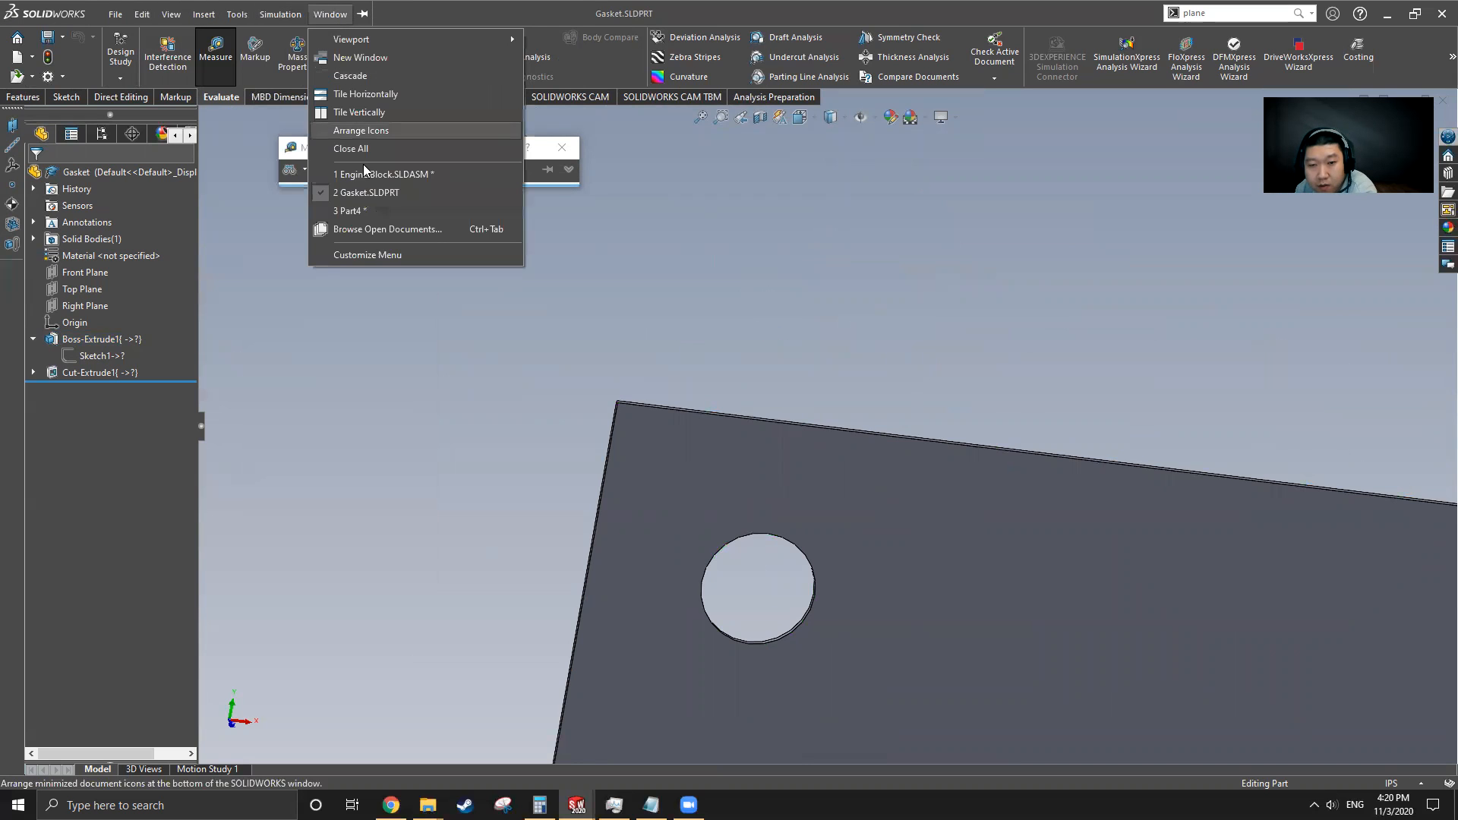
{"action": "left_click", "coordinate": [349, 211]}
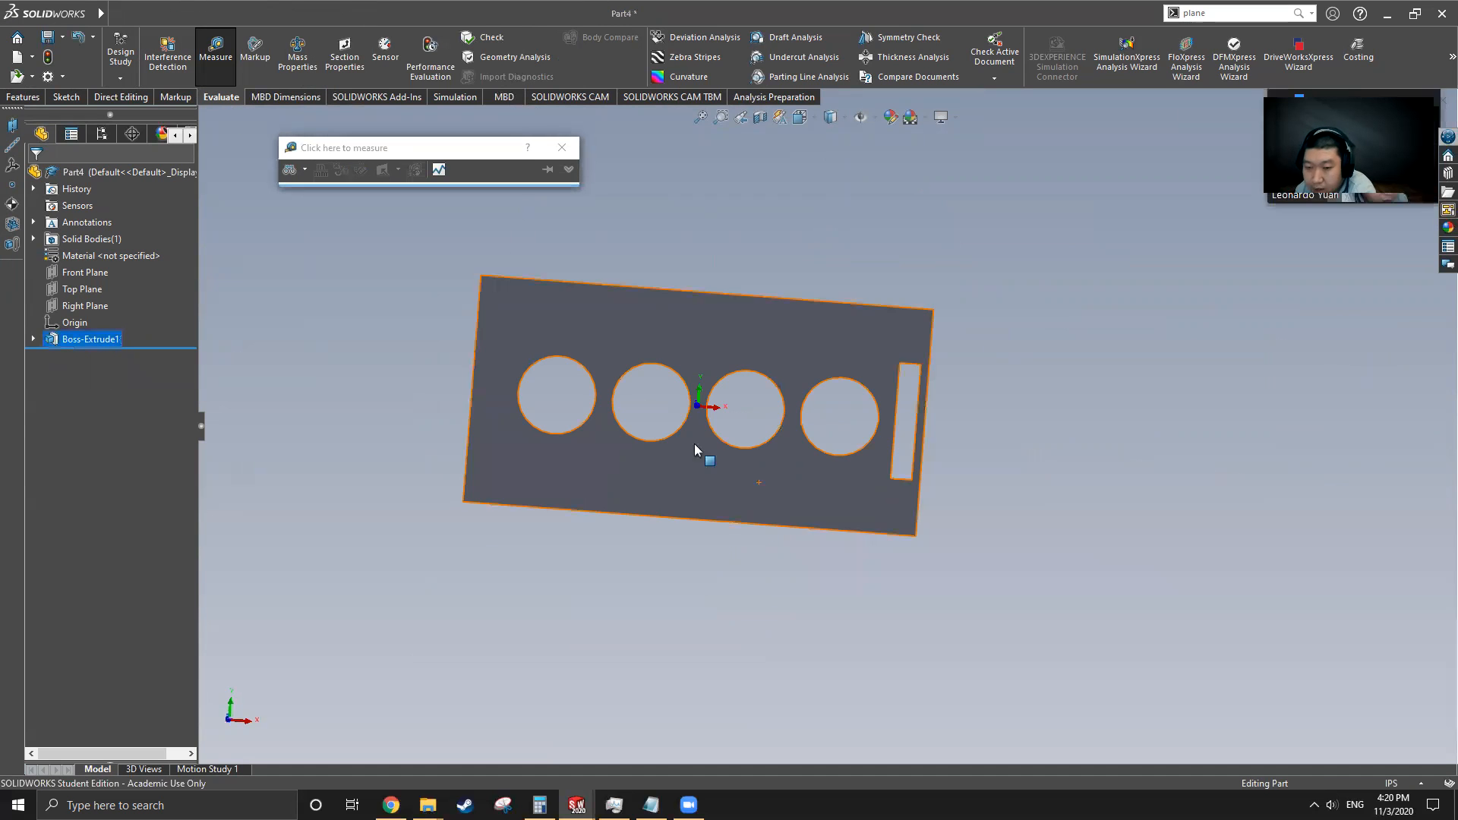
Start a sketch on the plate's face and draw a circle about 0.63 in across near its upper-left corner
{"action": "left_click", "coordinate": [550, 311]}
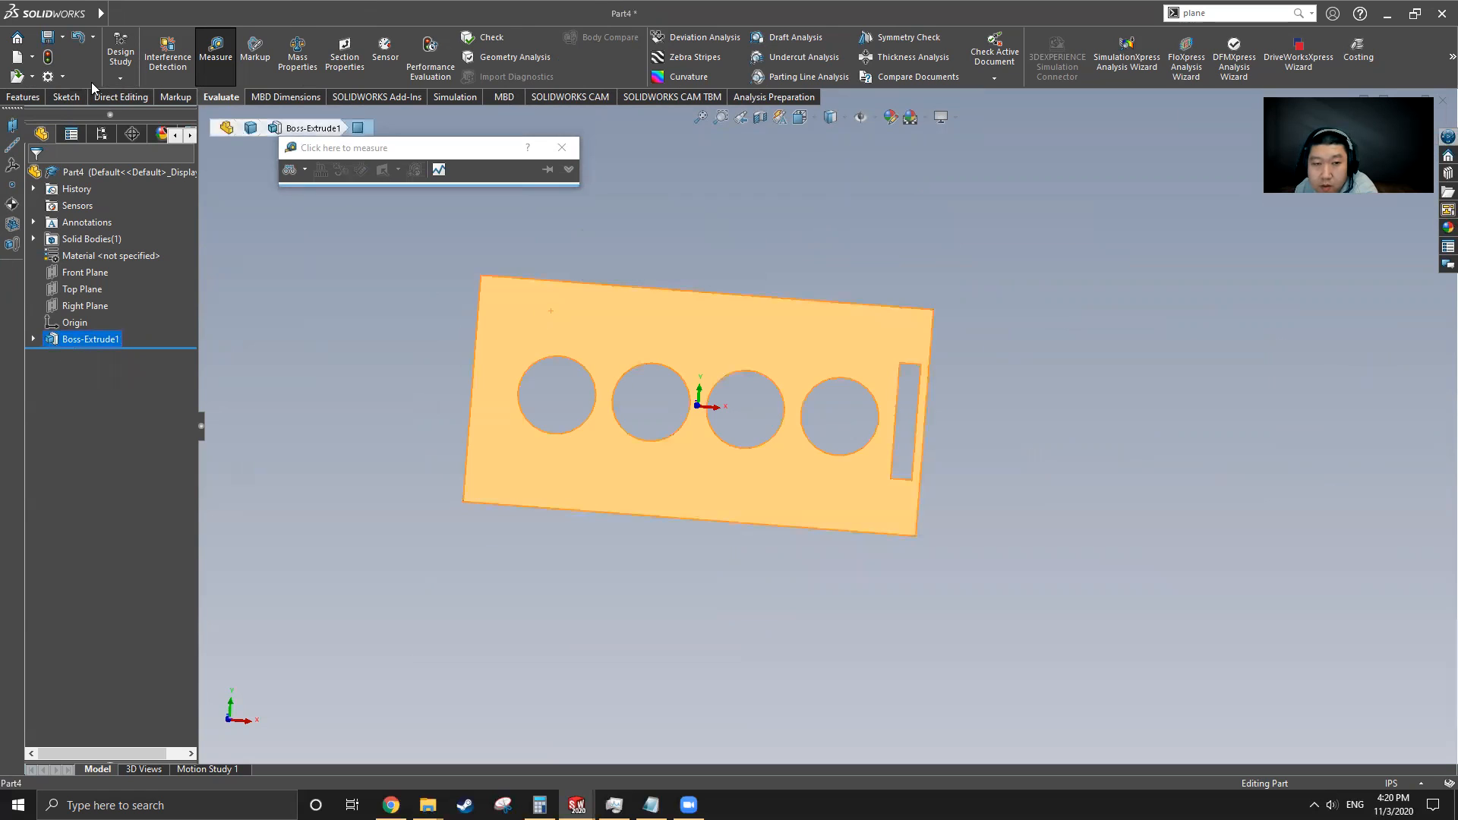
{"action": "left_click", "coordinate": [66, 97]}
{"action": "left_click", "coordinate": [229, 38]}
{"action": "scroll", "coordinate": [585, 325], "scroll_direction": "down", "scroll_amount": 5}
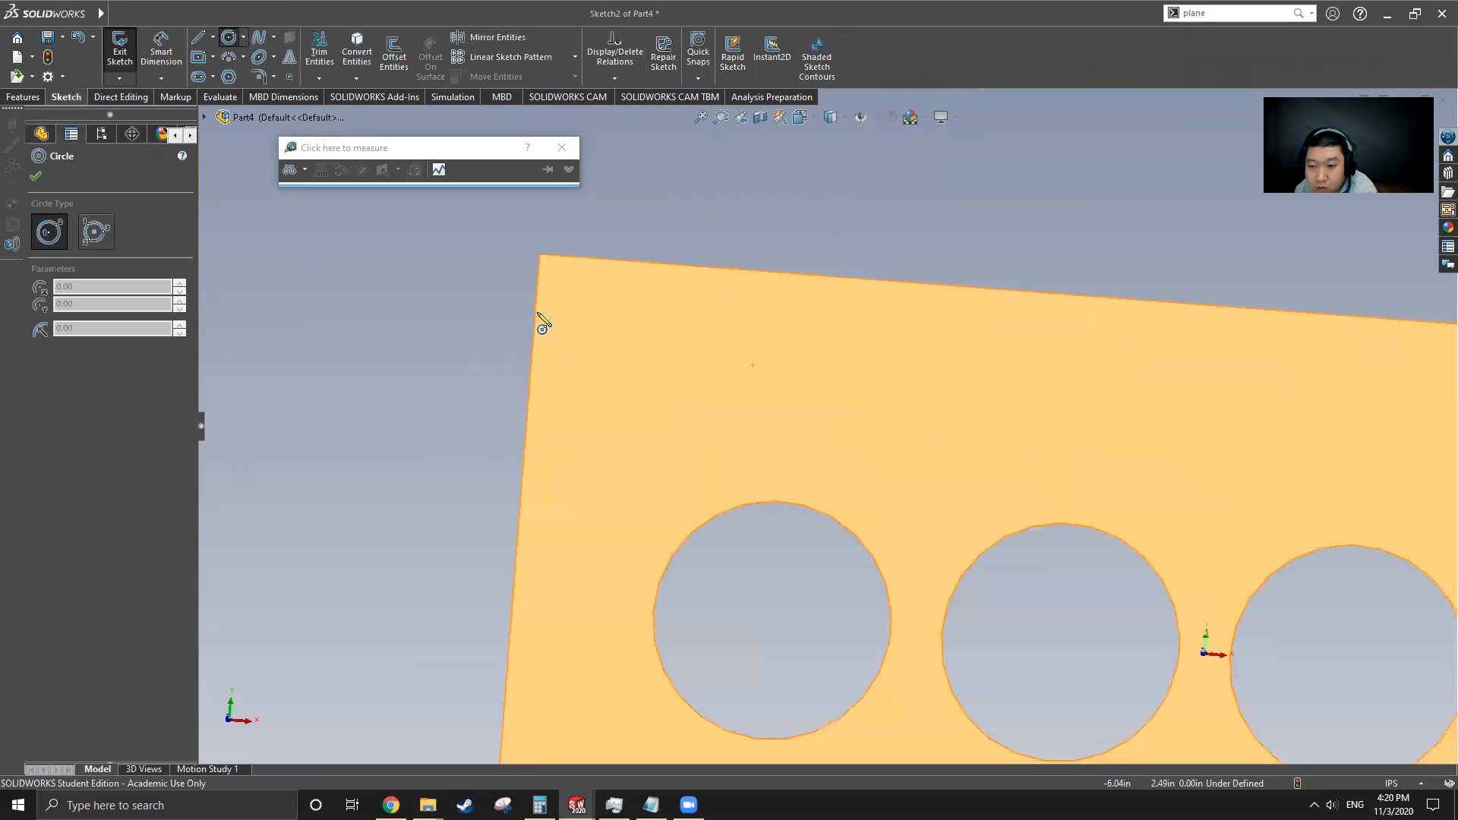
{"action": "left_click_drag", "start_coordinate": [634, 323], "coordinate": [665, 353]}
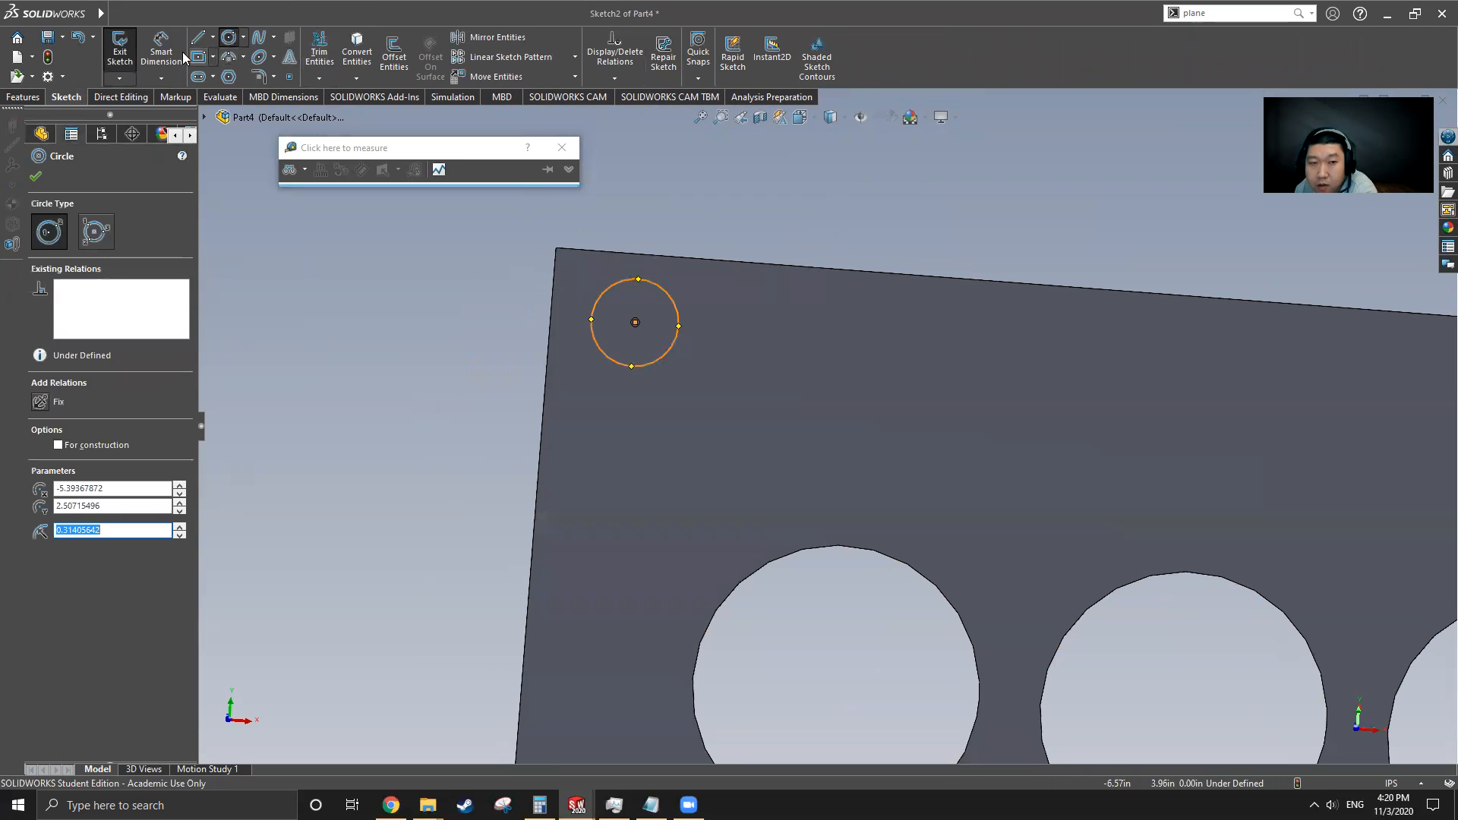
Dimension the circle's center 0.75 in from the plate's top edge
{"action": "key", "text": "Escape"}
{"action": "left_click", "coordinate": [635, 323]}
{"action": "left_click", "coordinate": [664, 259]}
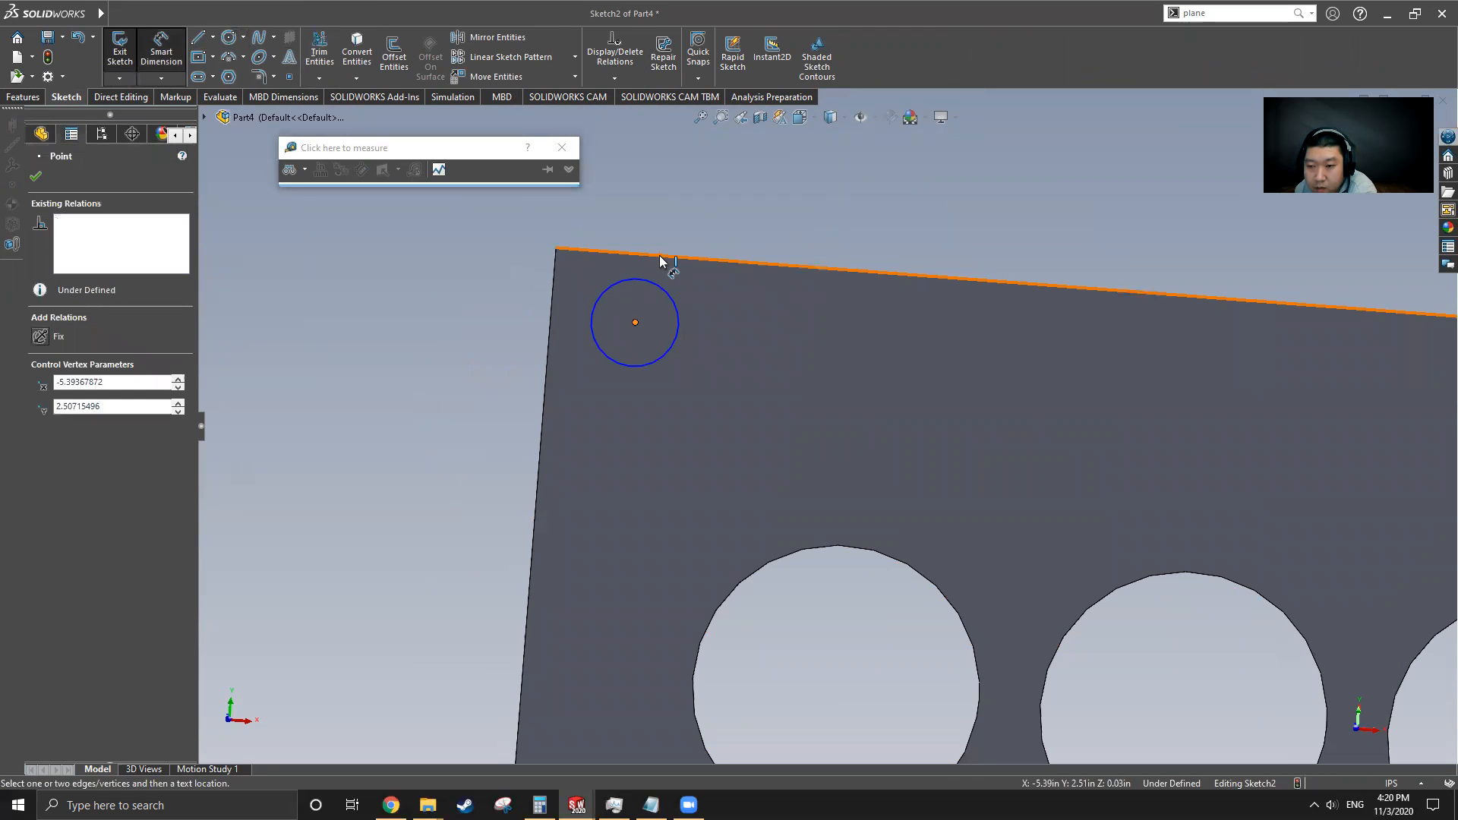
{"action": "left_click", "coordinate": [667, 215]}
{"action": "type", "text": "0.75"}
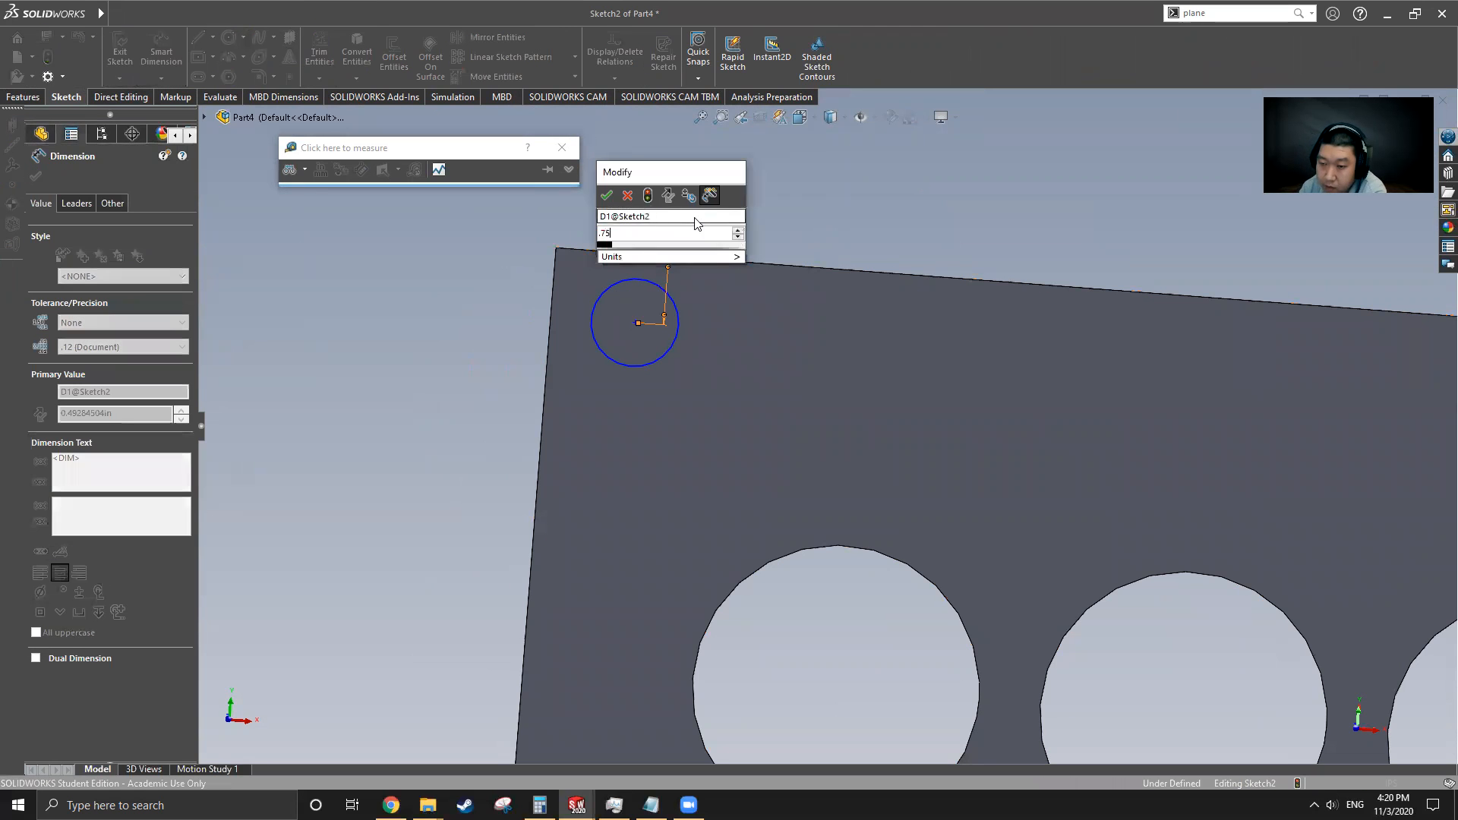
{"action": "key", "text": "Return"}
Dimension the circle's center 0.75 in from the plate's left edge
{"action": "left_click", "coordinate": [633, 359]}
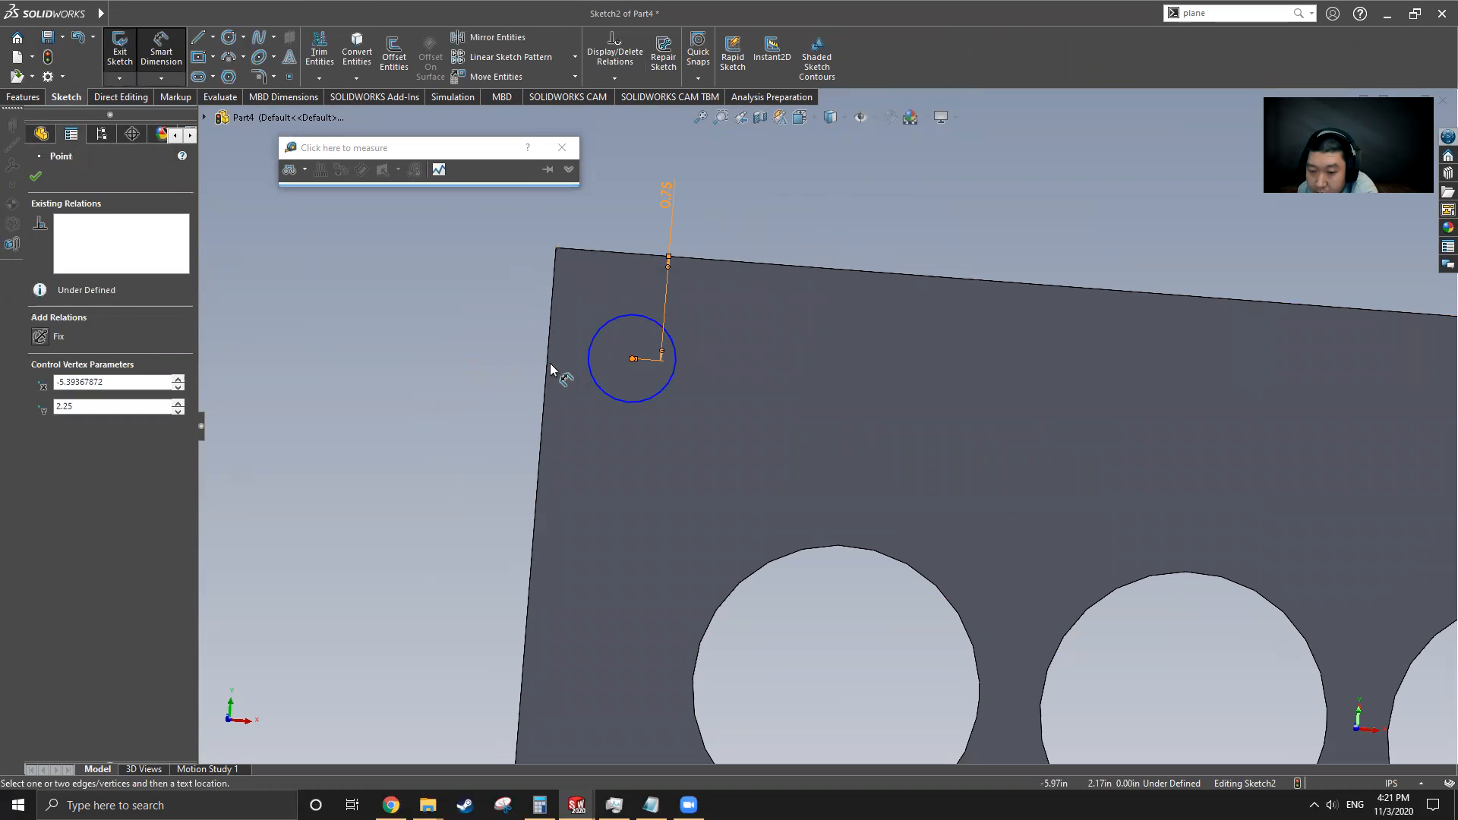
{"action": "left_click", "coordinate": [548, 363]}
{"action": "left_click", "coordinate": [469, 365]}
{"action": "type", "text": "0.75"}
{"action": "key", "text": "Return"}
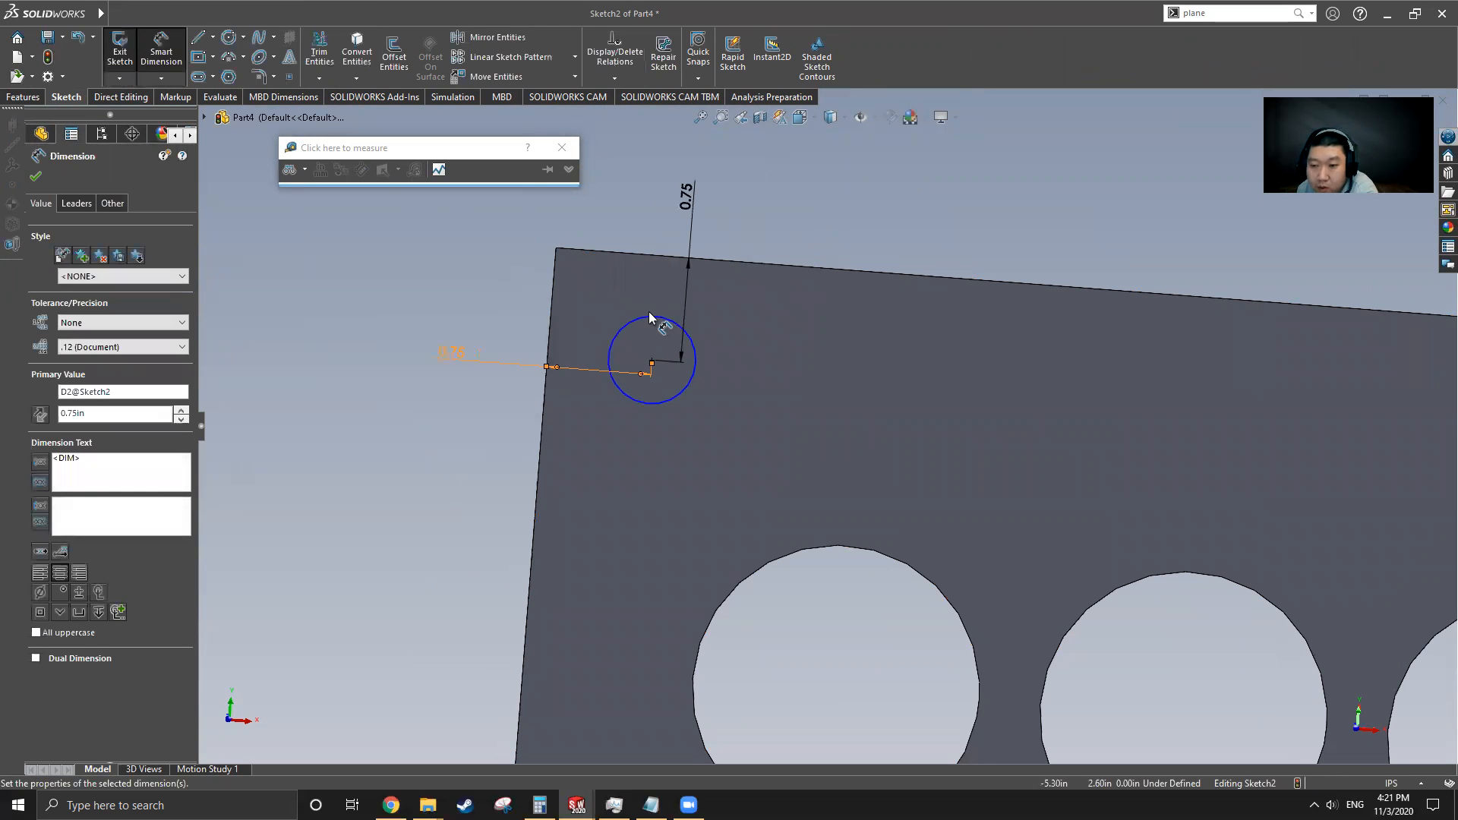
Set the circle's diameter to 0.5 in and exit the sketch
{"action": "left_click", "coordinate": [649, 316]}
{"action": "left_click", "coordinate": [785, 329]}
{"action": "type", "text": ".5"}
{"action": "key", "text": "Return"}
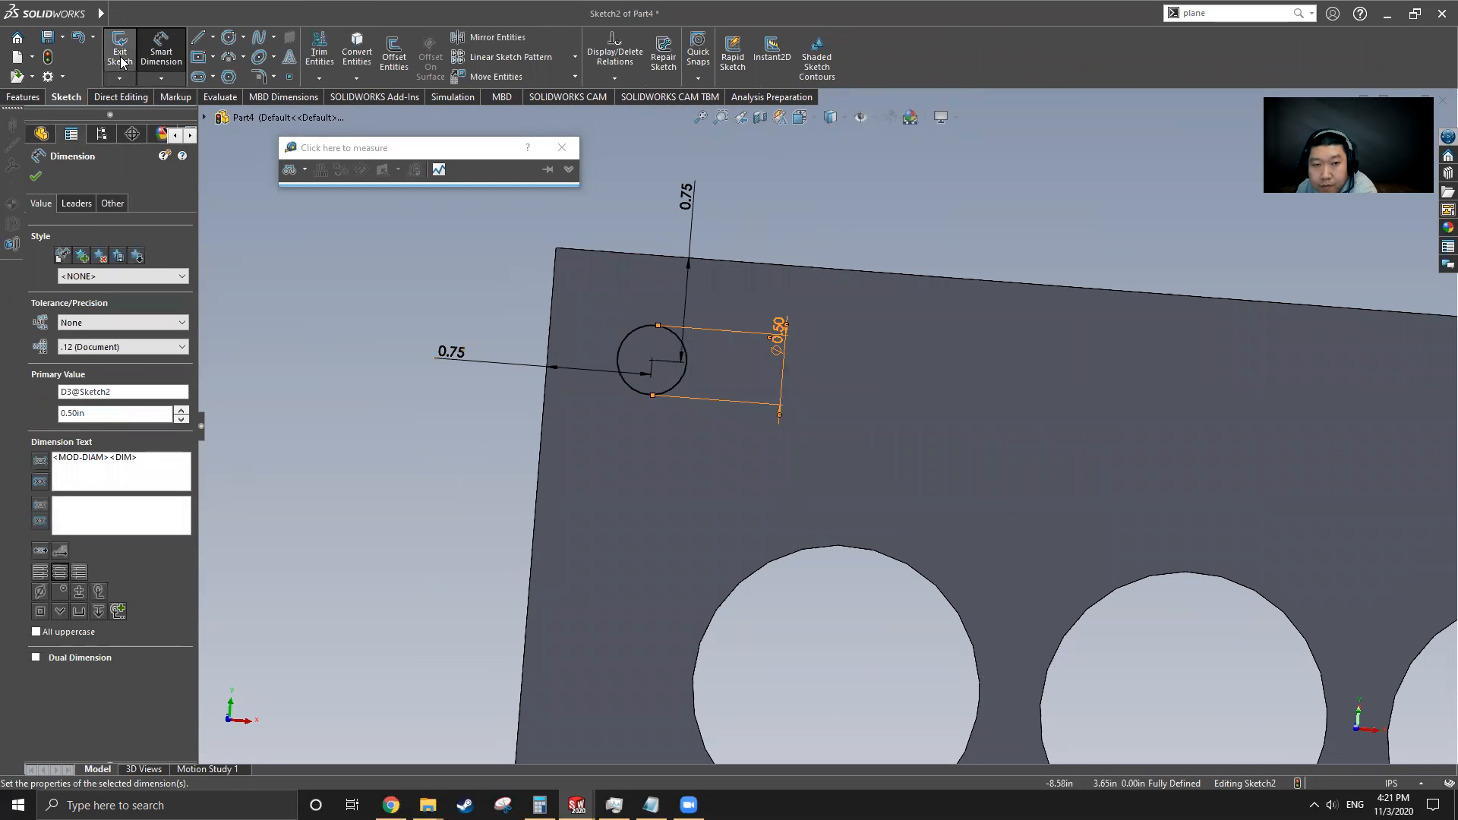
{"action": "left_click", "coordinate": [121, 62]}
Cut-extrude the circle sketch through the plate up to the plate's back surface
{"action": "left_click", "coordinate": [76, 356]}
{"action": "key", "text": "f"}
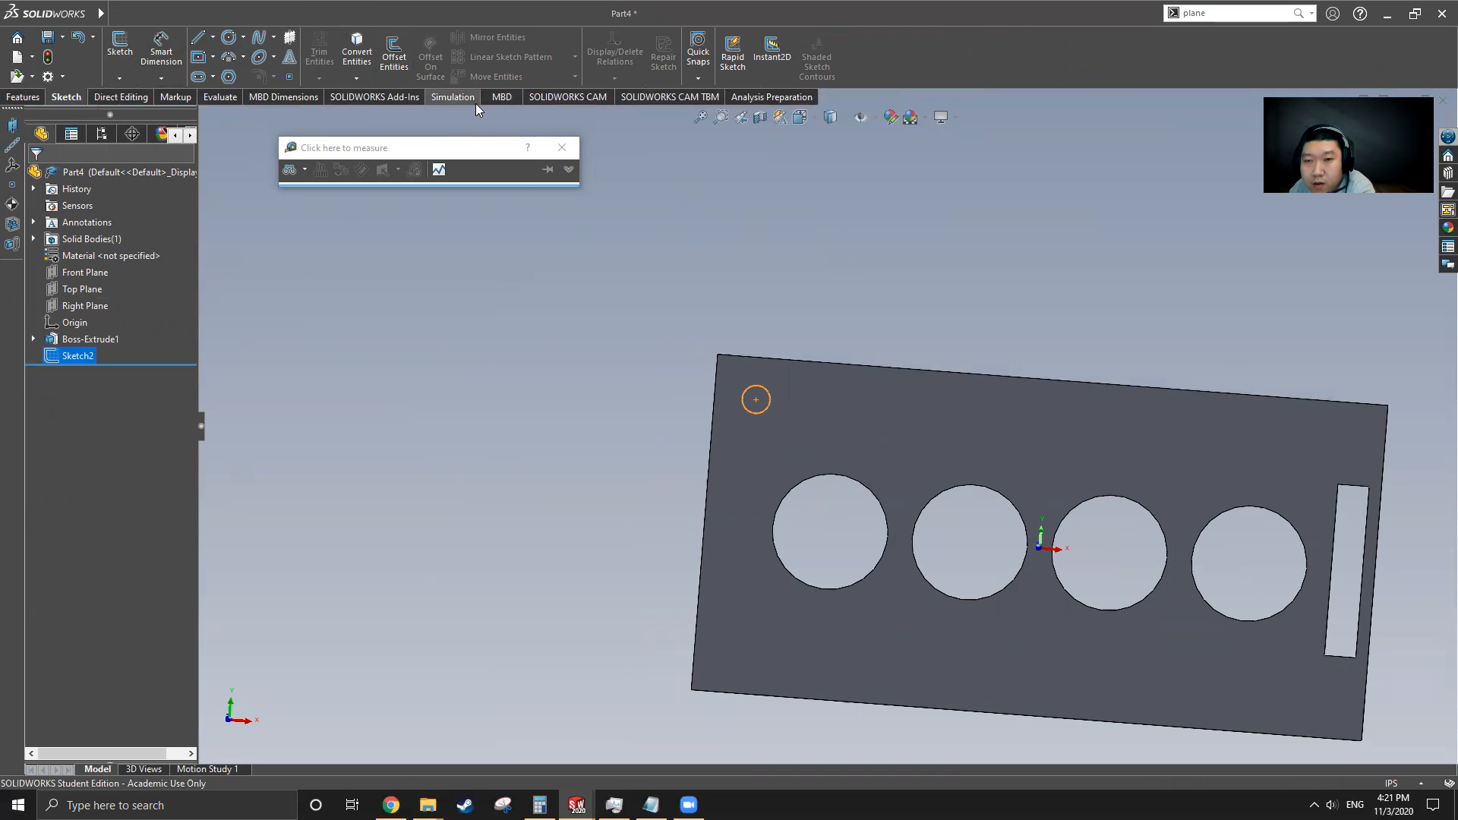
{"action": "left_click", "coordinate": [616, 397]}
{"action": "left_click", "coordinate": [765, 410]}
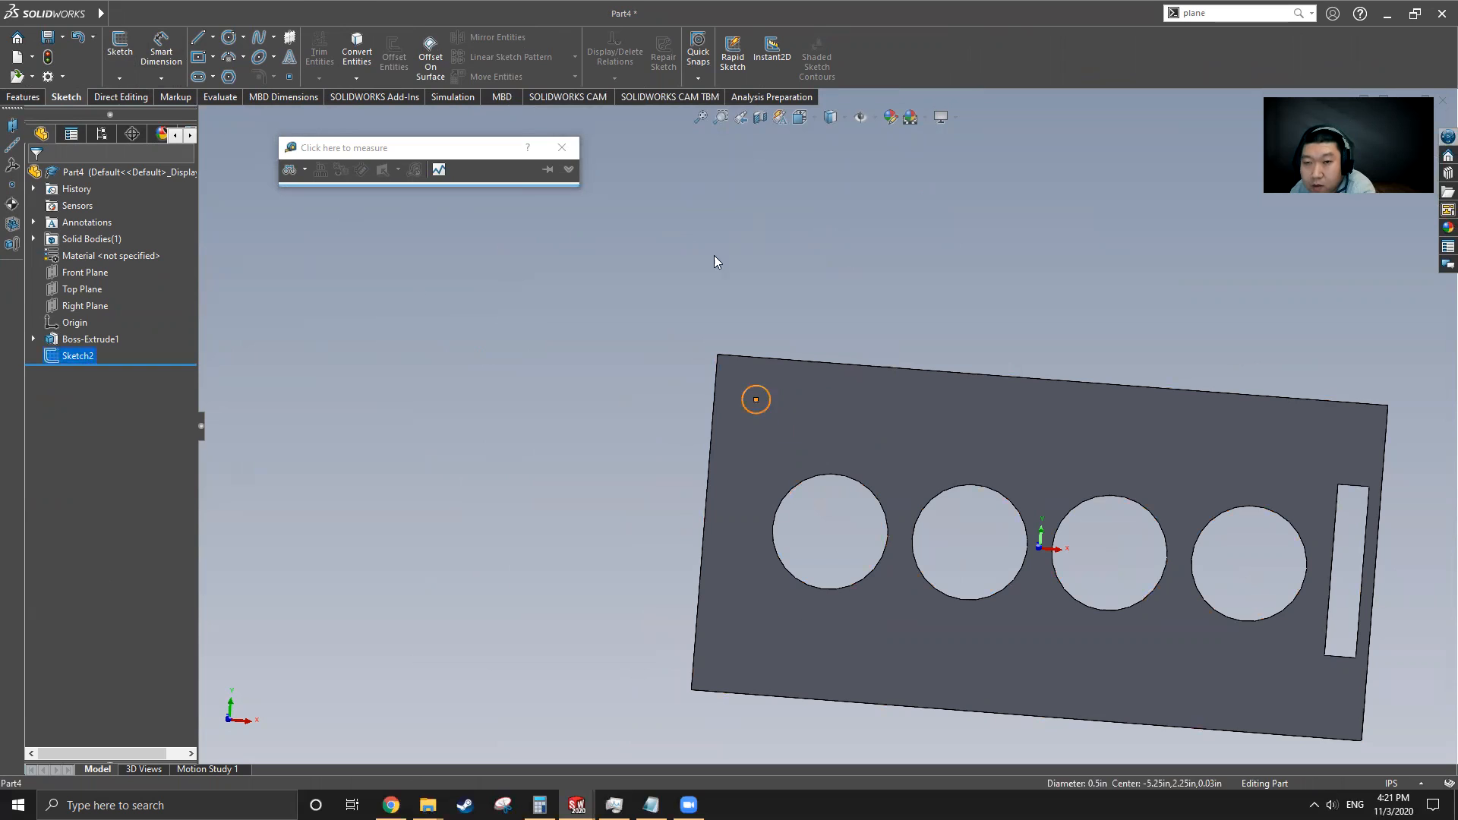
{"action": "left_click", "coordinate": [513, 344]}
{"action": "left_click", "coordinate": [77, 356]}
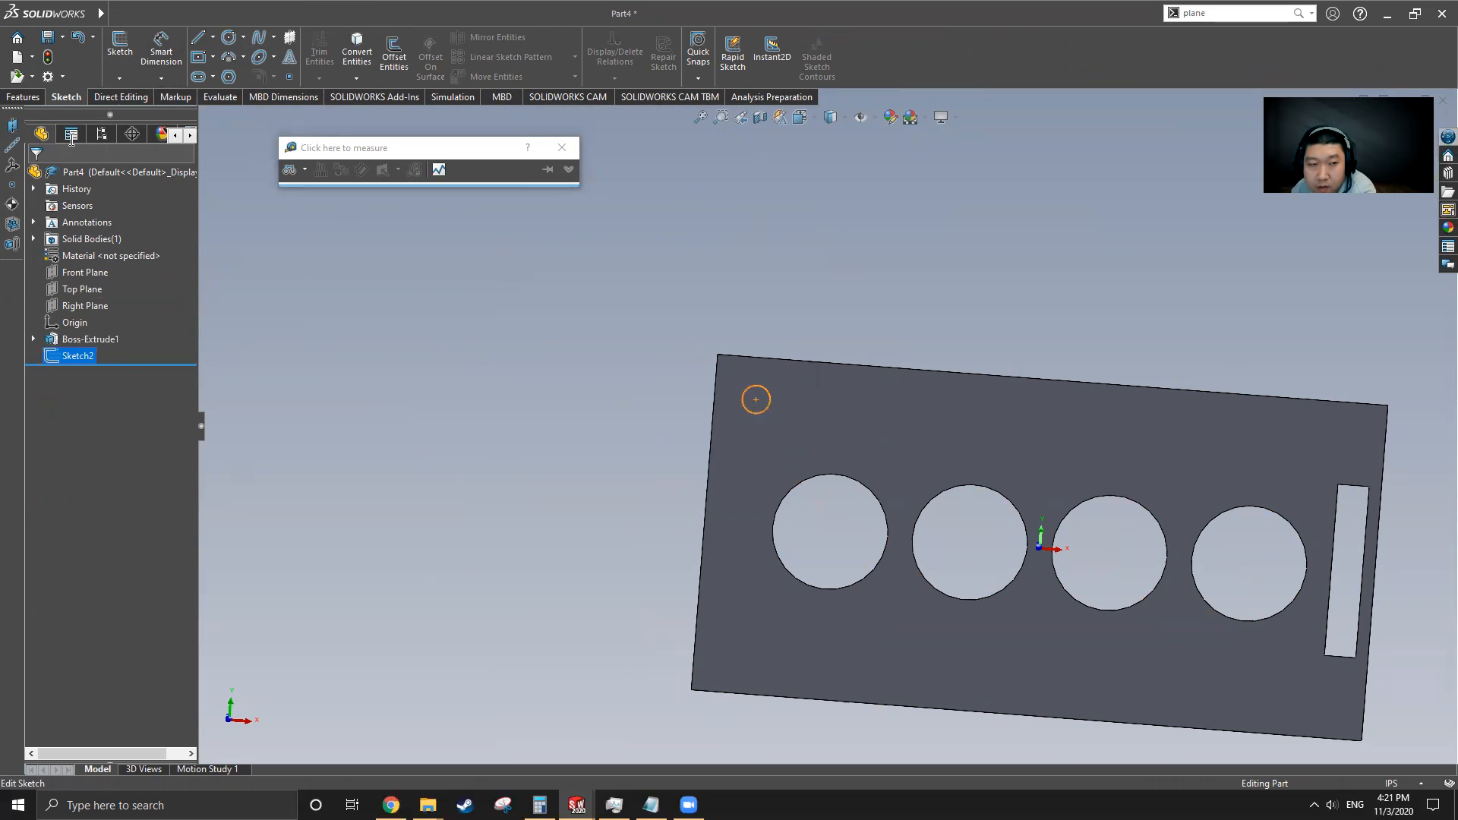
{"action": "left_click", "coordinate": [24, 98]}
{"action": "left_click", "coordinate": [327, 53]}
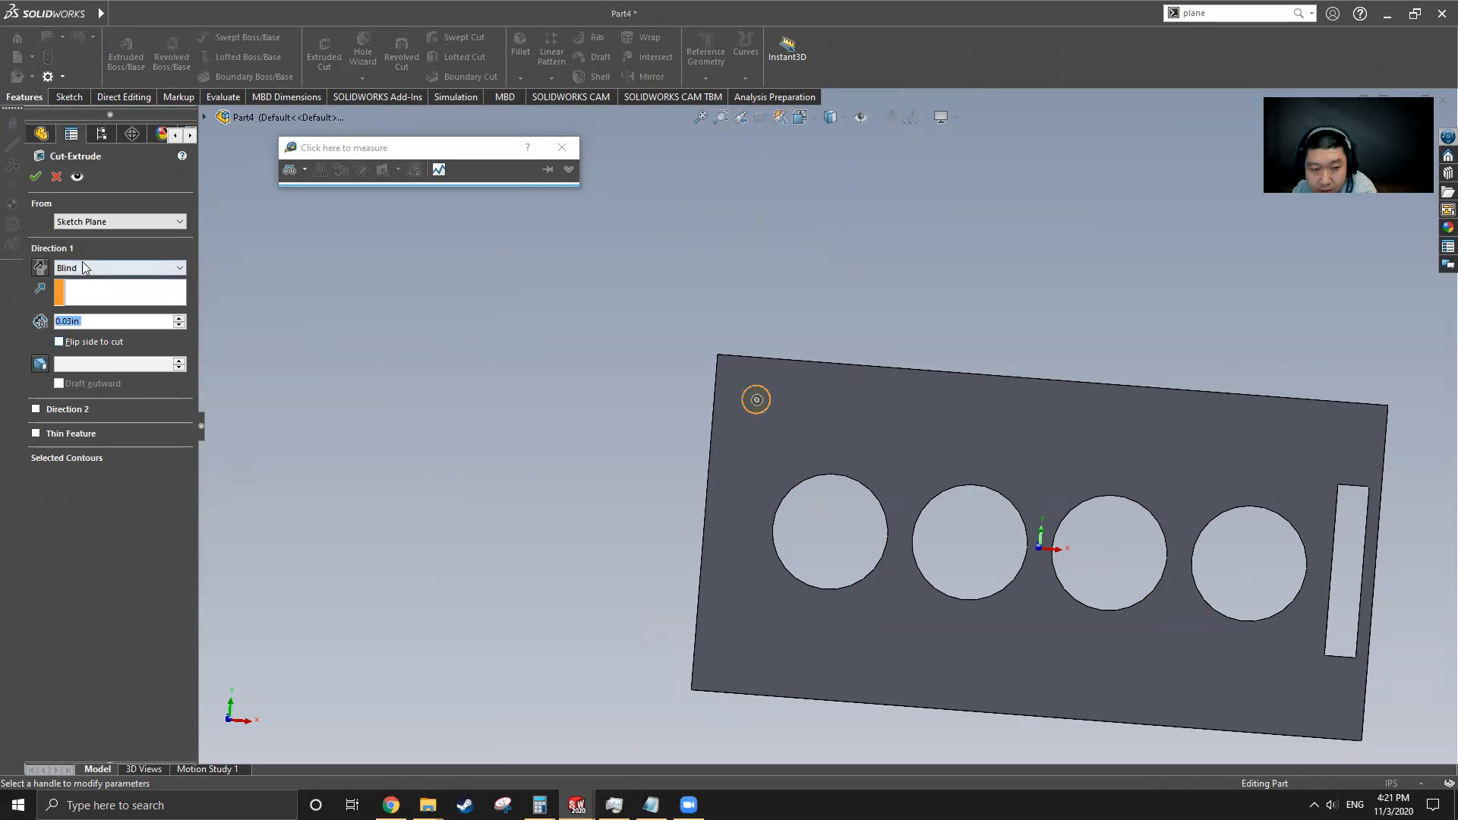
{"action": "left_click", "coordinate": [82, 267]}
{"action": "left_click", "coordinate": [83, 332]}
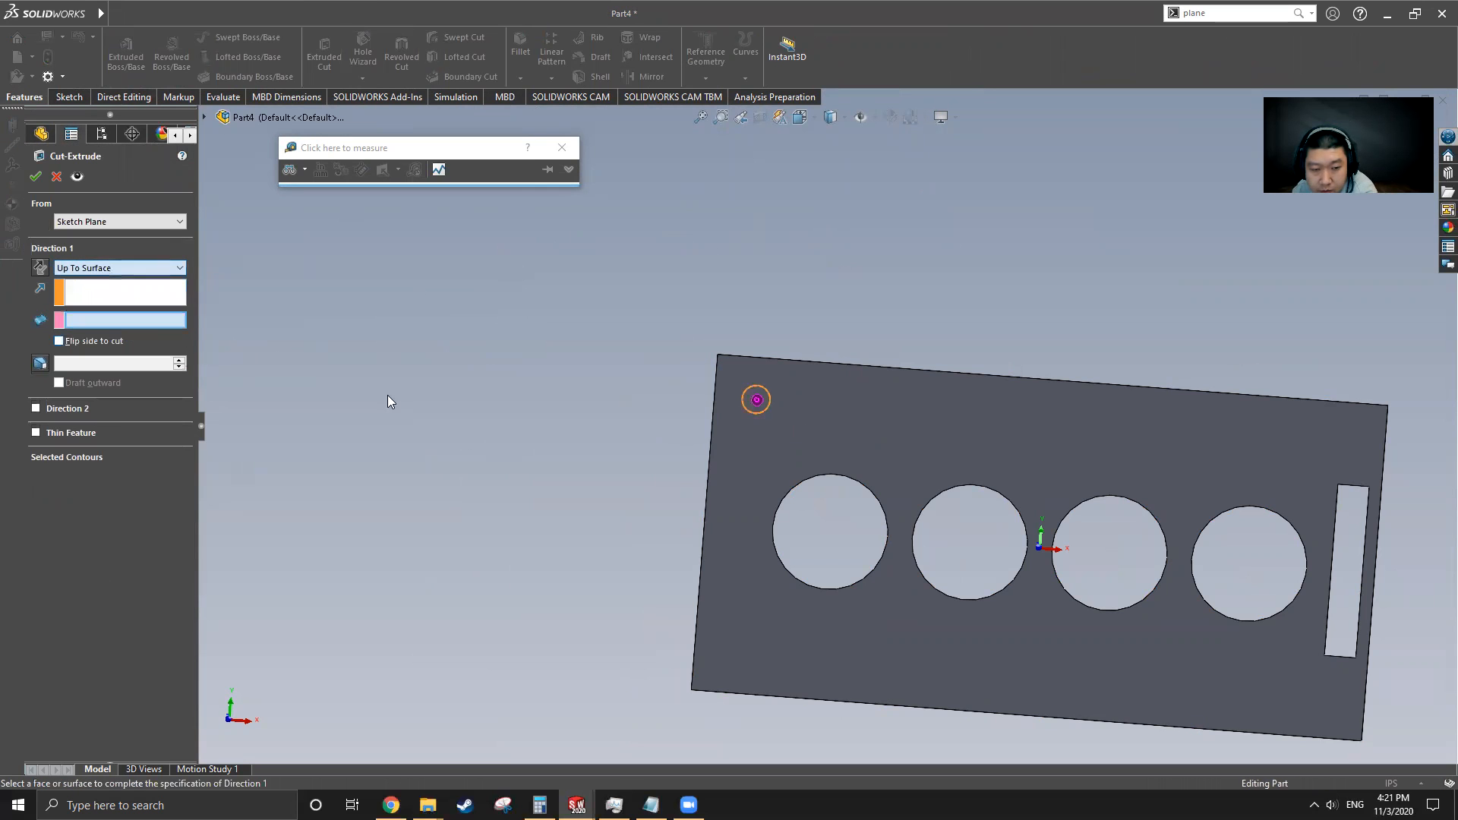
{"action": "middle_click_drag", "start_coordinate": [759, 456], "coordinate": [1038, 448]}
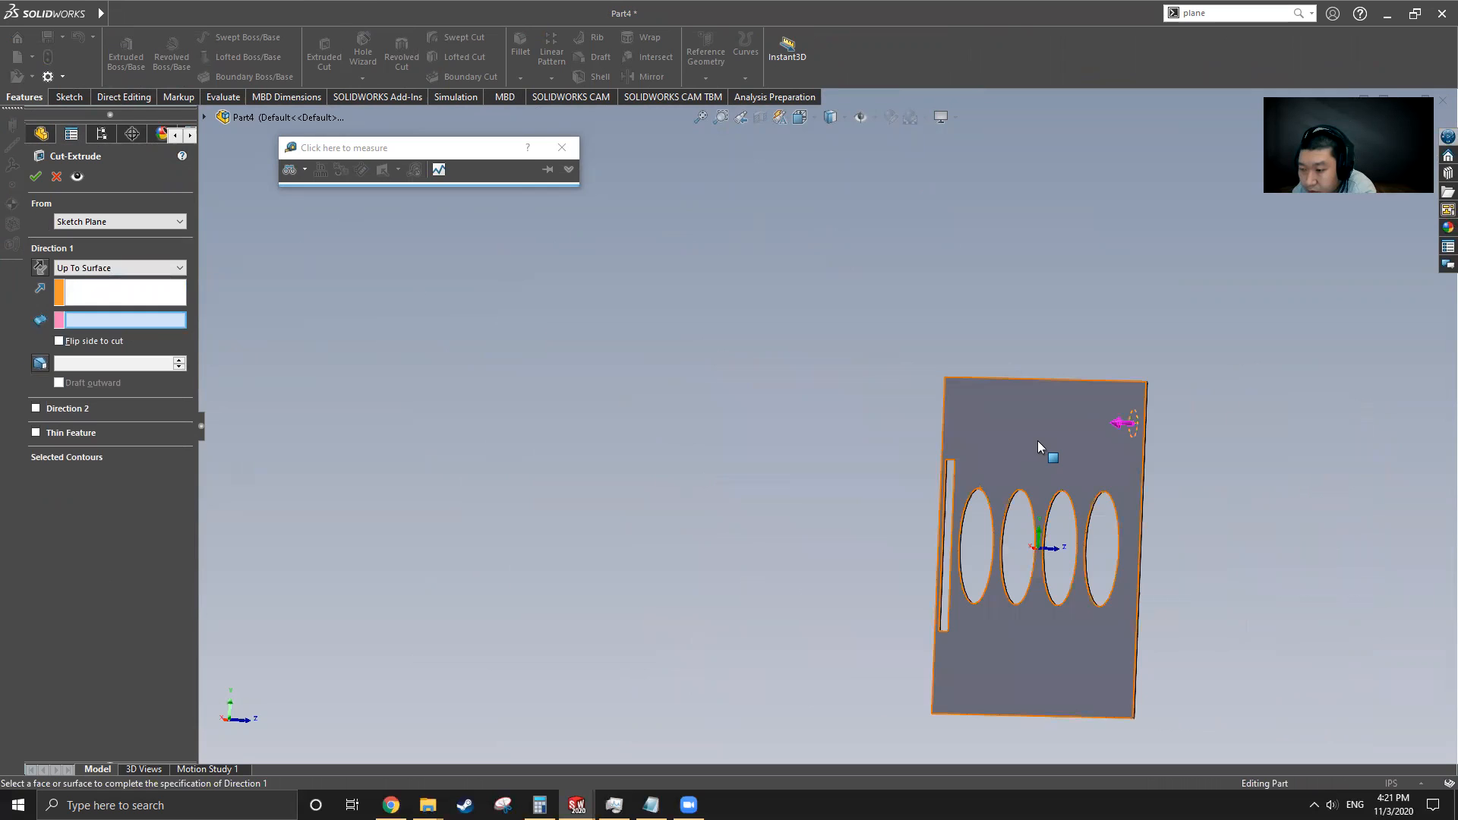
{"action": "left_click", "coordinate": [1037, 441]}
{"action": "left_click", "coordinate": [35, 181]}
Linear-pattern the hole cut along the plate's top edge with 3 instances spaced 5.25 in
{"action": "middle_click_drag", "start_coordinate": [963, 413], "coordinate": [510, 462]}
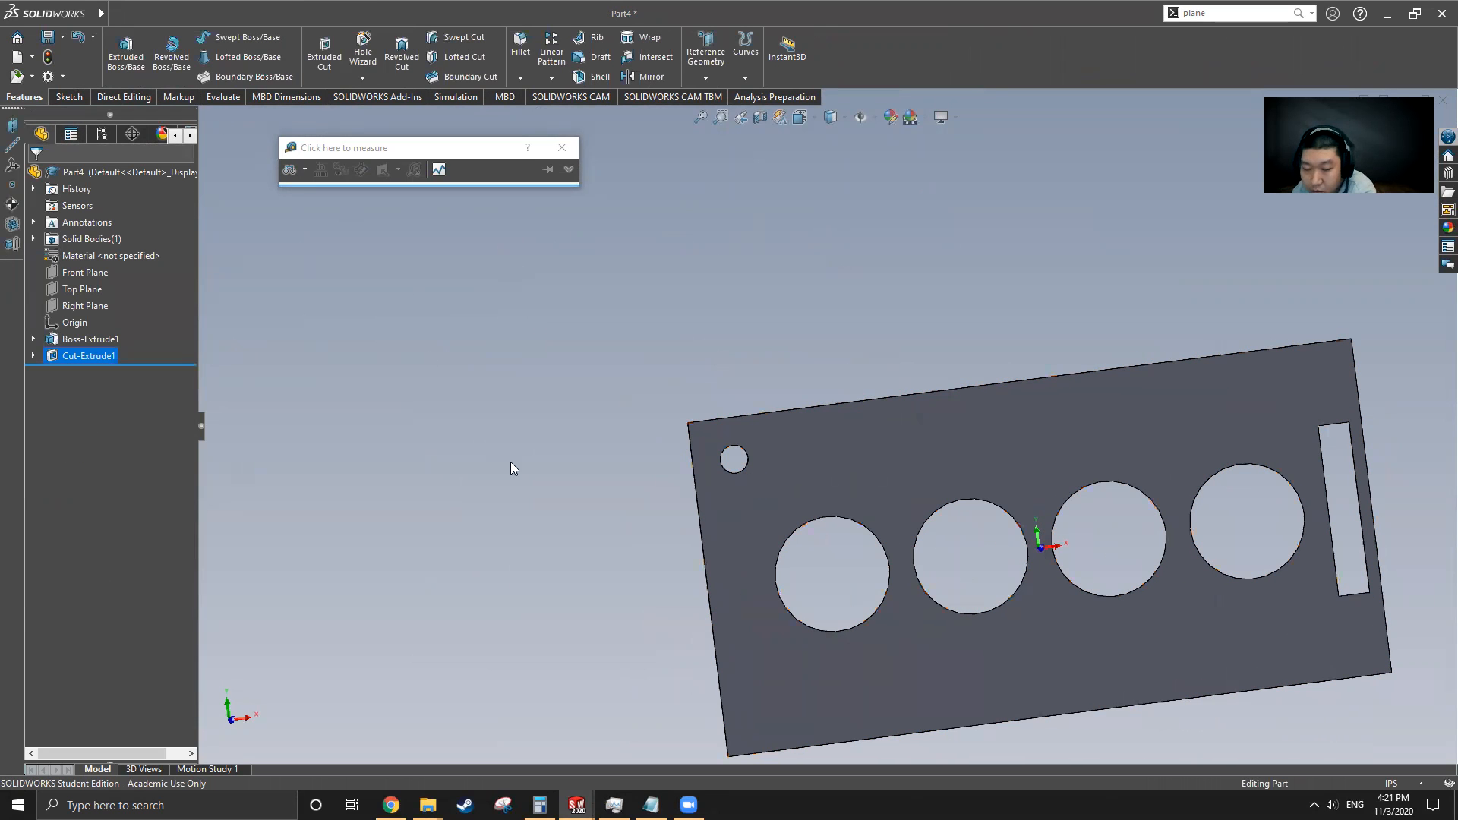
{"action": "left_click", "coordinate": [91, 355]}
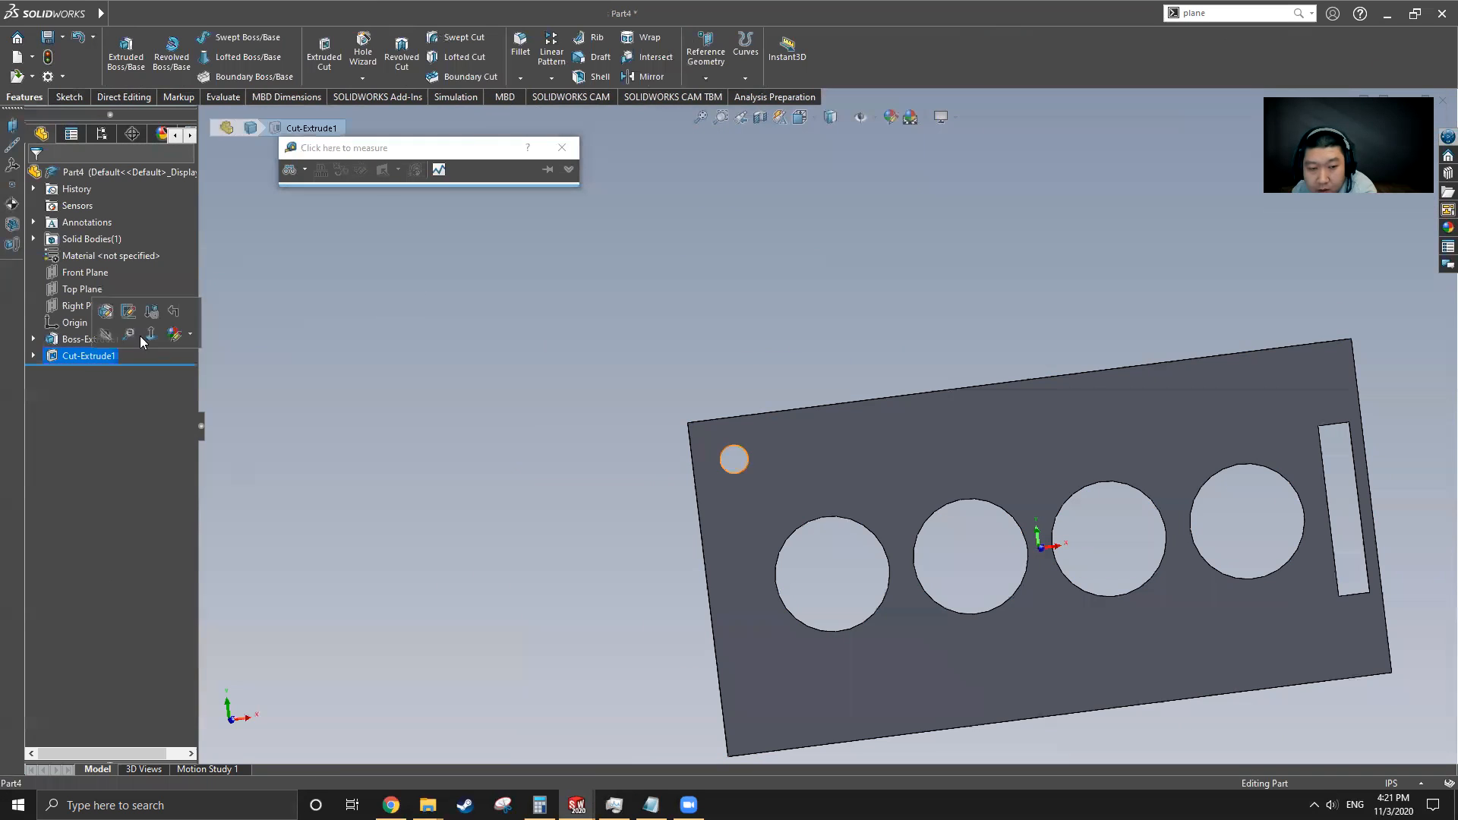
{"action": "left_click", "coordinate": [551, 50]}
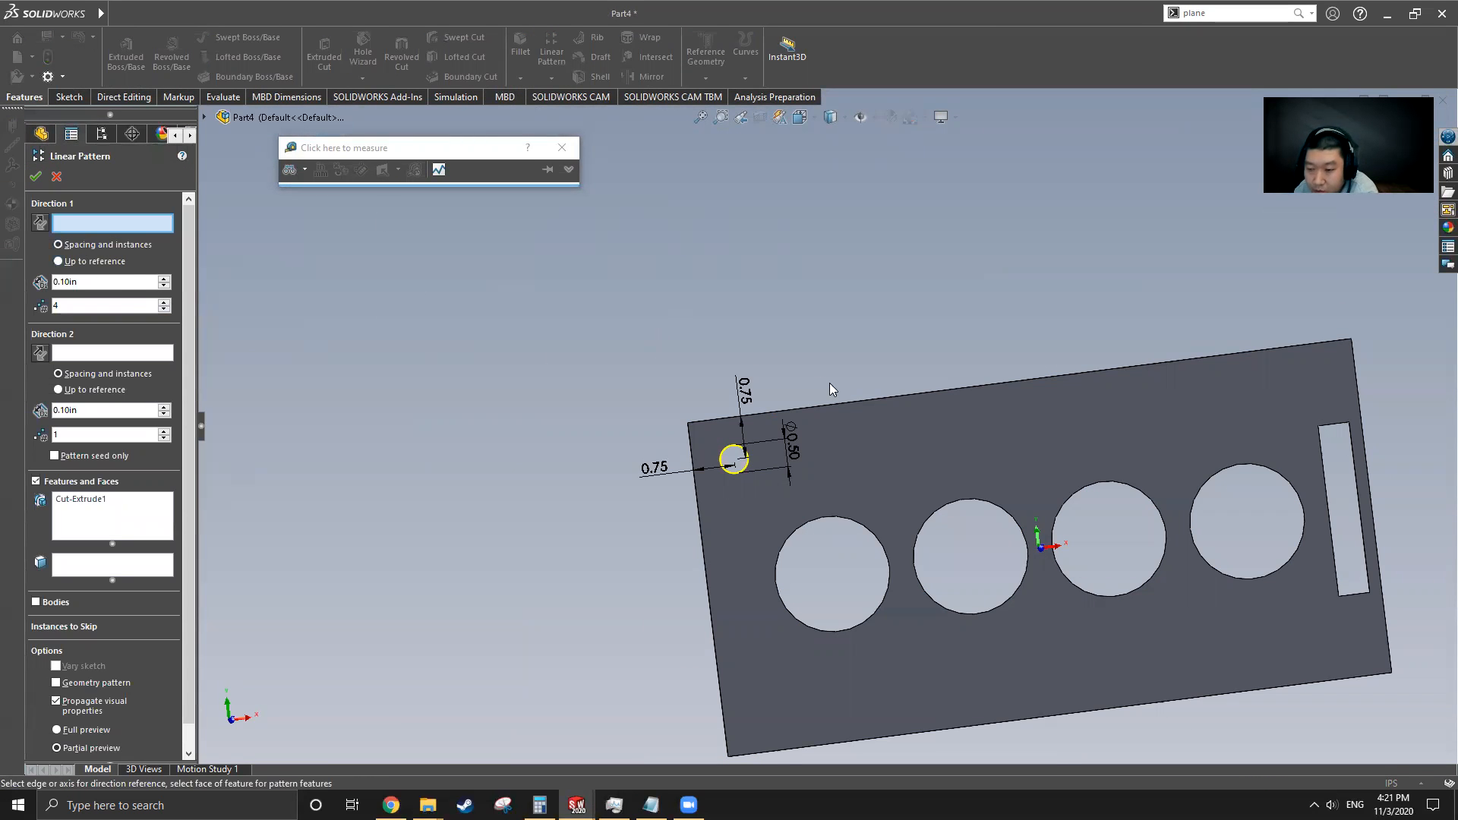
{"action": "scroll", "coordinate": [938, 437], "scroll_direction": "down", "scroll_amount": 2}
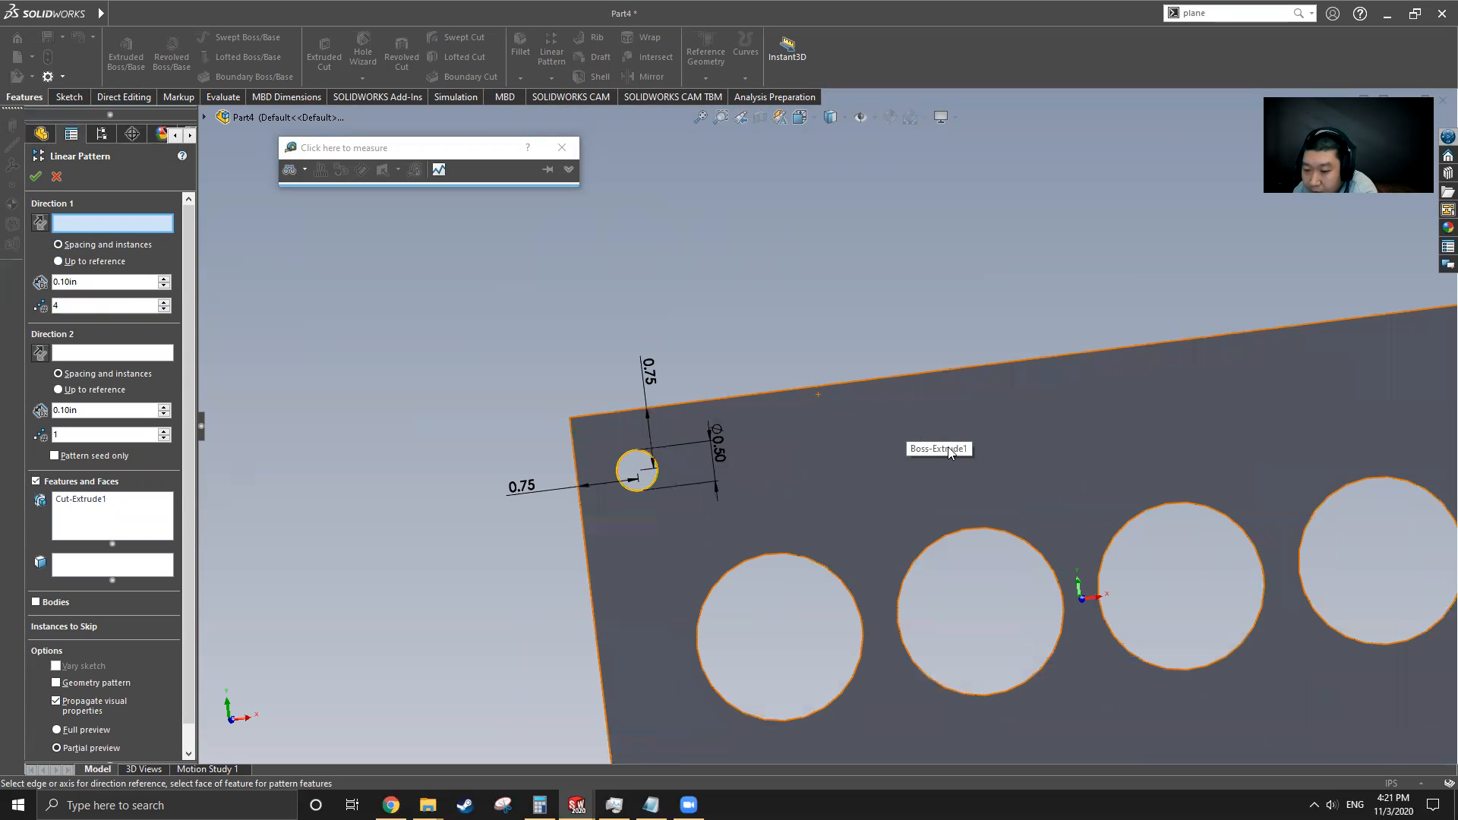
{"action": "scroll", "coordinate": [918, 458], "scroll_direction": "up", "scroll_amount": 3}
{"action": "middle_click_drag", "start_coordinate": [918, 458], "coordinate": [832, 419]}
{"action": "scroll", "coordinate": [832, 419], "scroll_direction": "down", "scroll_amount": 3}
{"action": "left_click", "coordinate": [705, 308]}
{"action": "scroll", "coordinate": [547, 321], "scroll_direction": "up", "scroll_amount": 5}
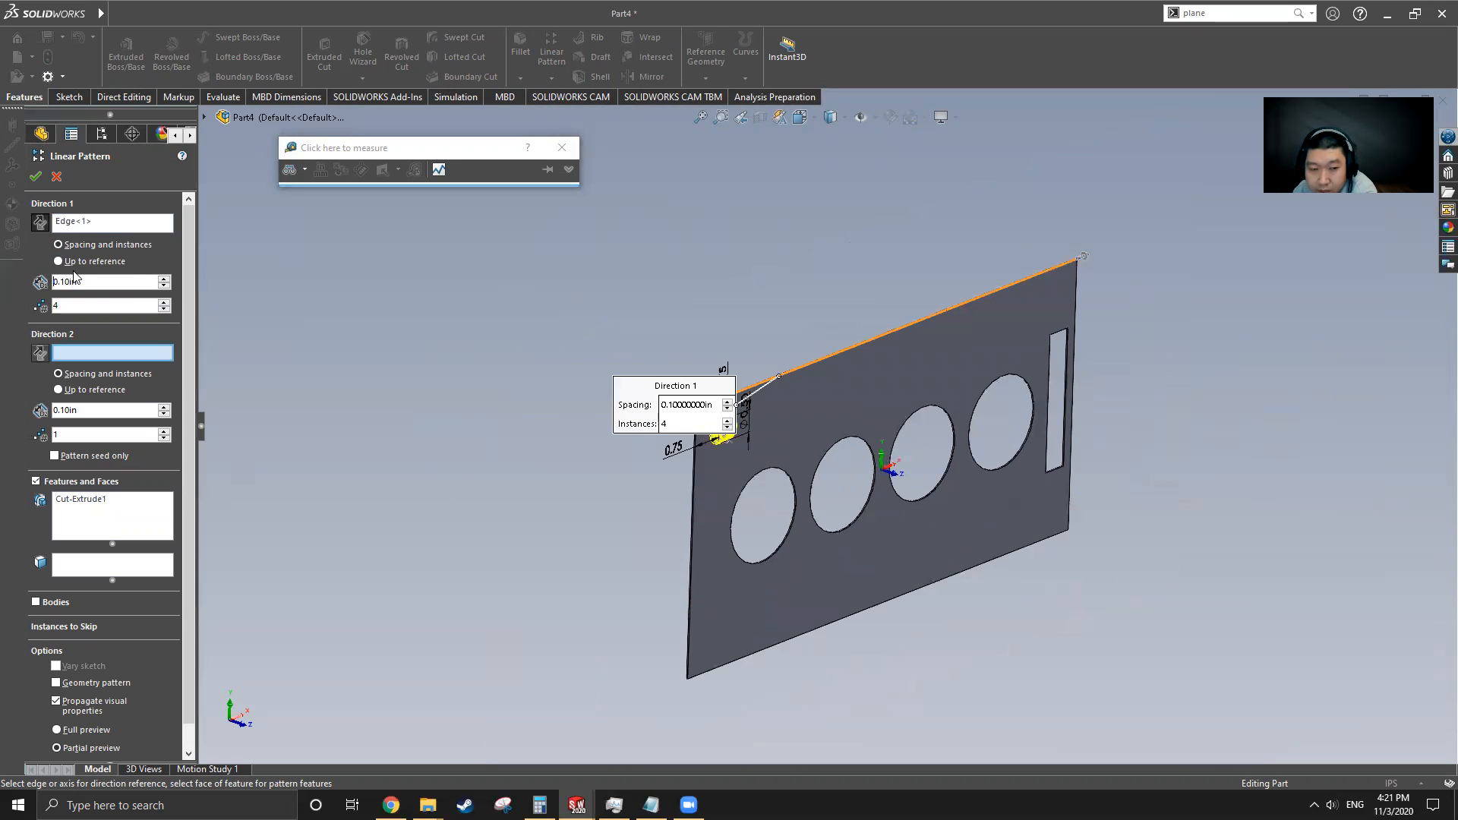
{"action": "type", "text": "3"}
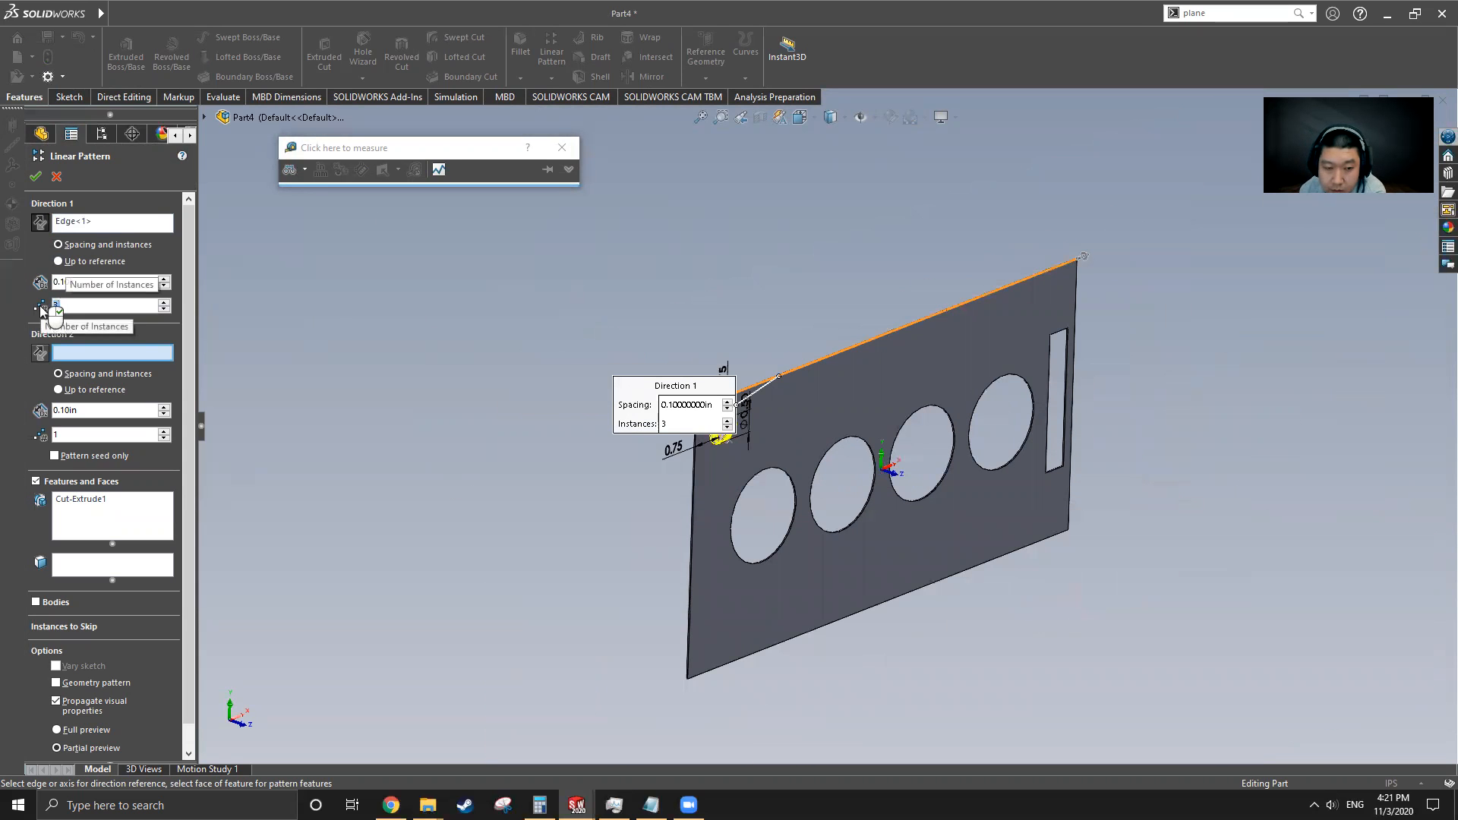
{"action": "type", "text": "5.25"}
{"action": "key", "text": "Return"}
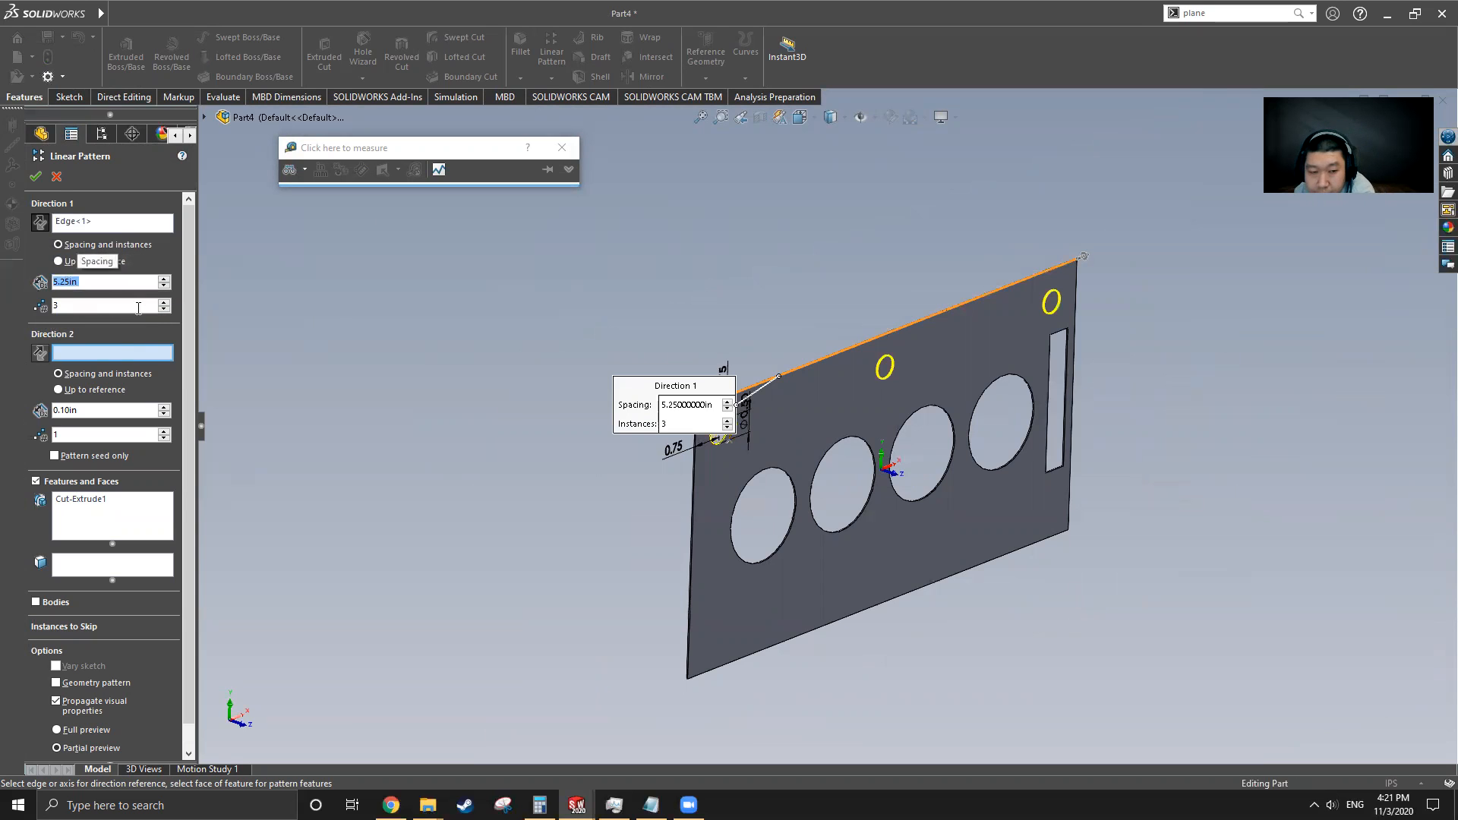
Add a reversed second pattern direction along the plate's side edge with 2 instances spaced 4.5 in, and finish the pattern
{"action": "scroll", "coordinate": [712, 675], "scroll_direction": "down", "scroll_amount": 6}
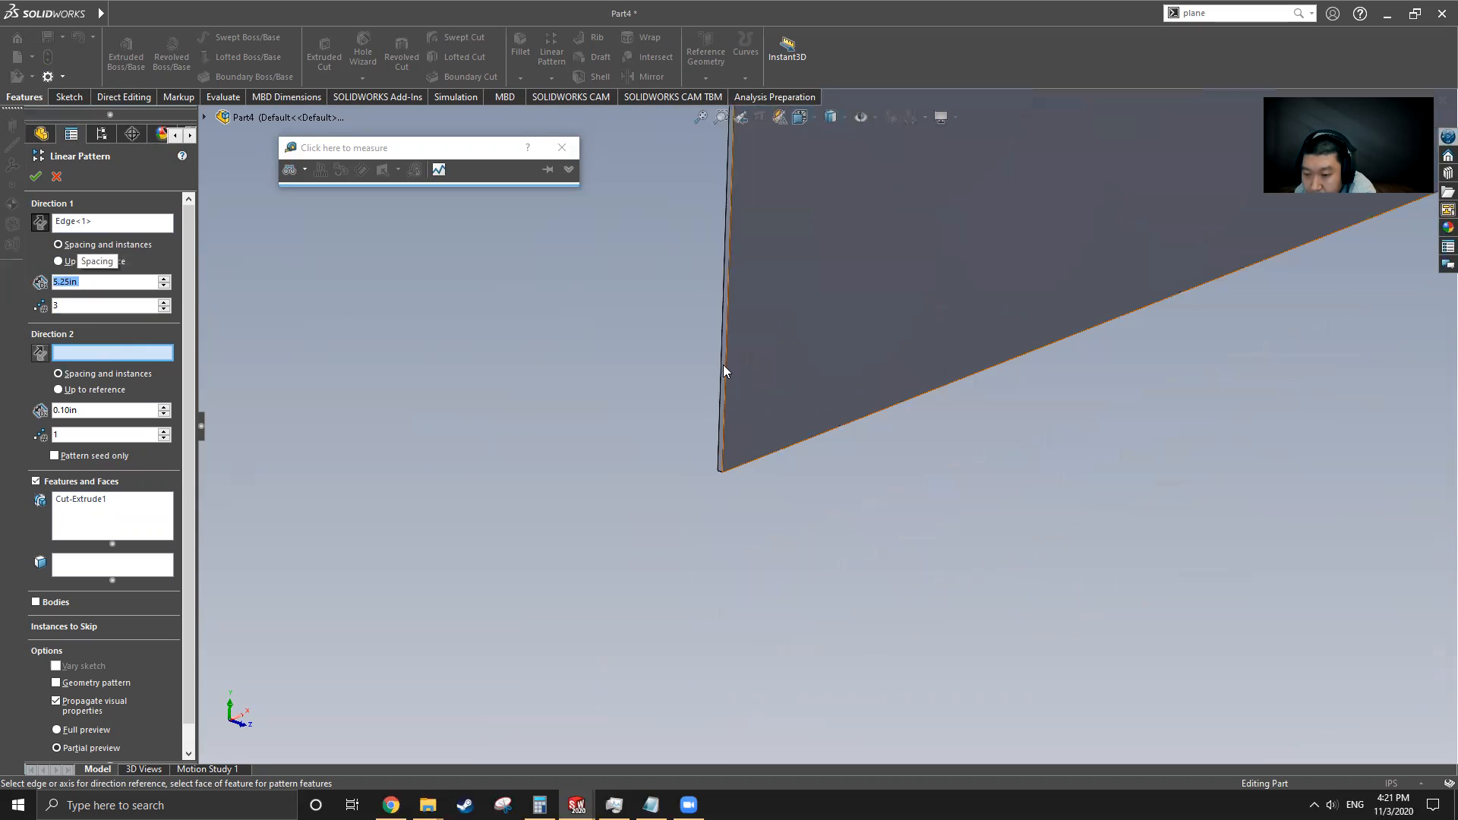
{"action": "left_click", "coordinate": [727, 352]}
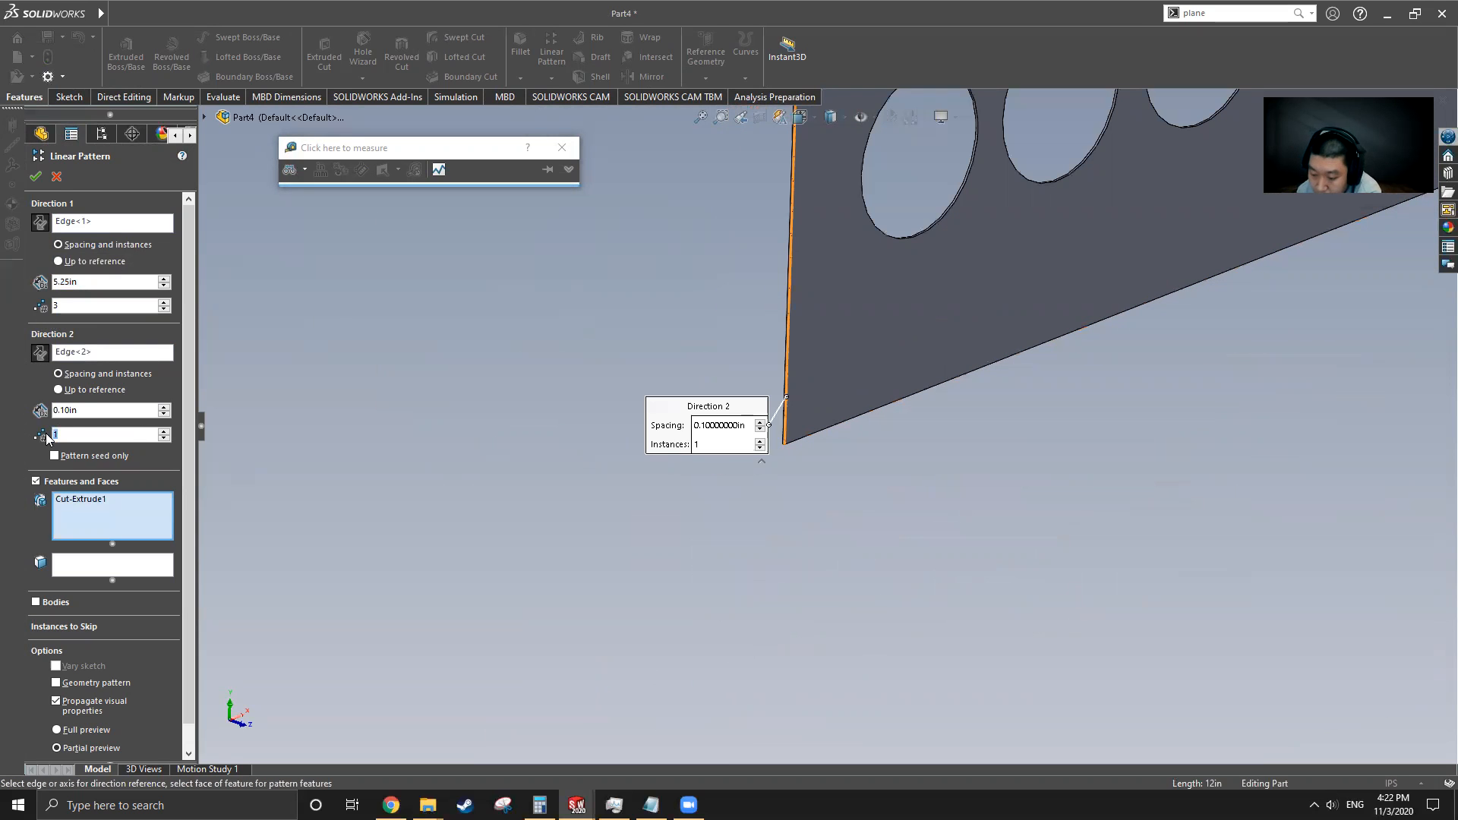
{"action": "type", "text": "2"}
{"action": "left_click", "coordinate": [91, 410]}
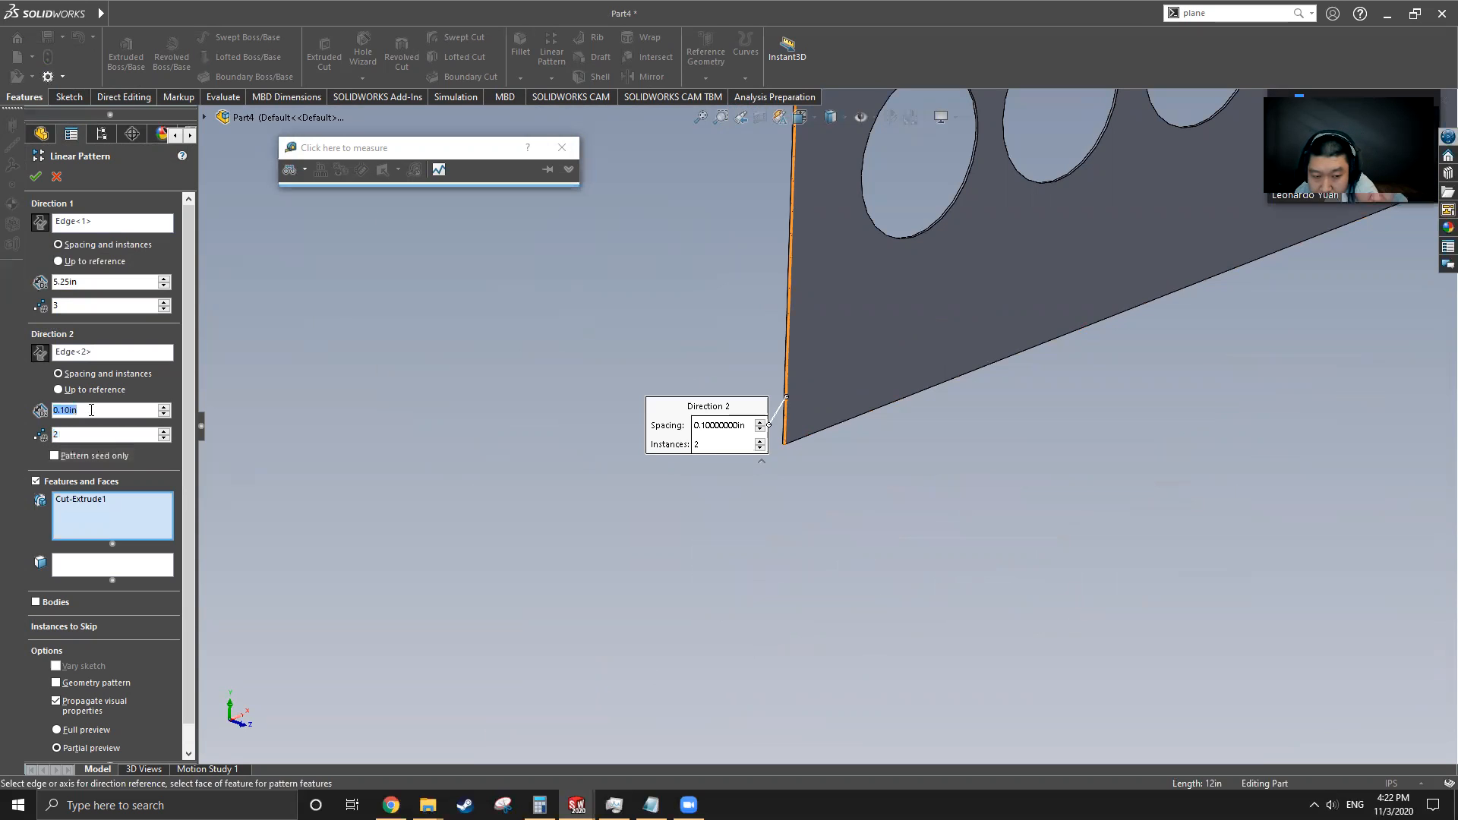
{"action": "type", "text": "4.5"}
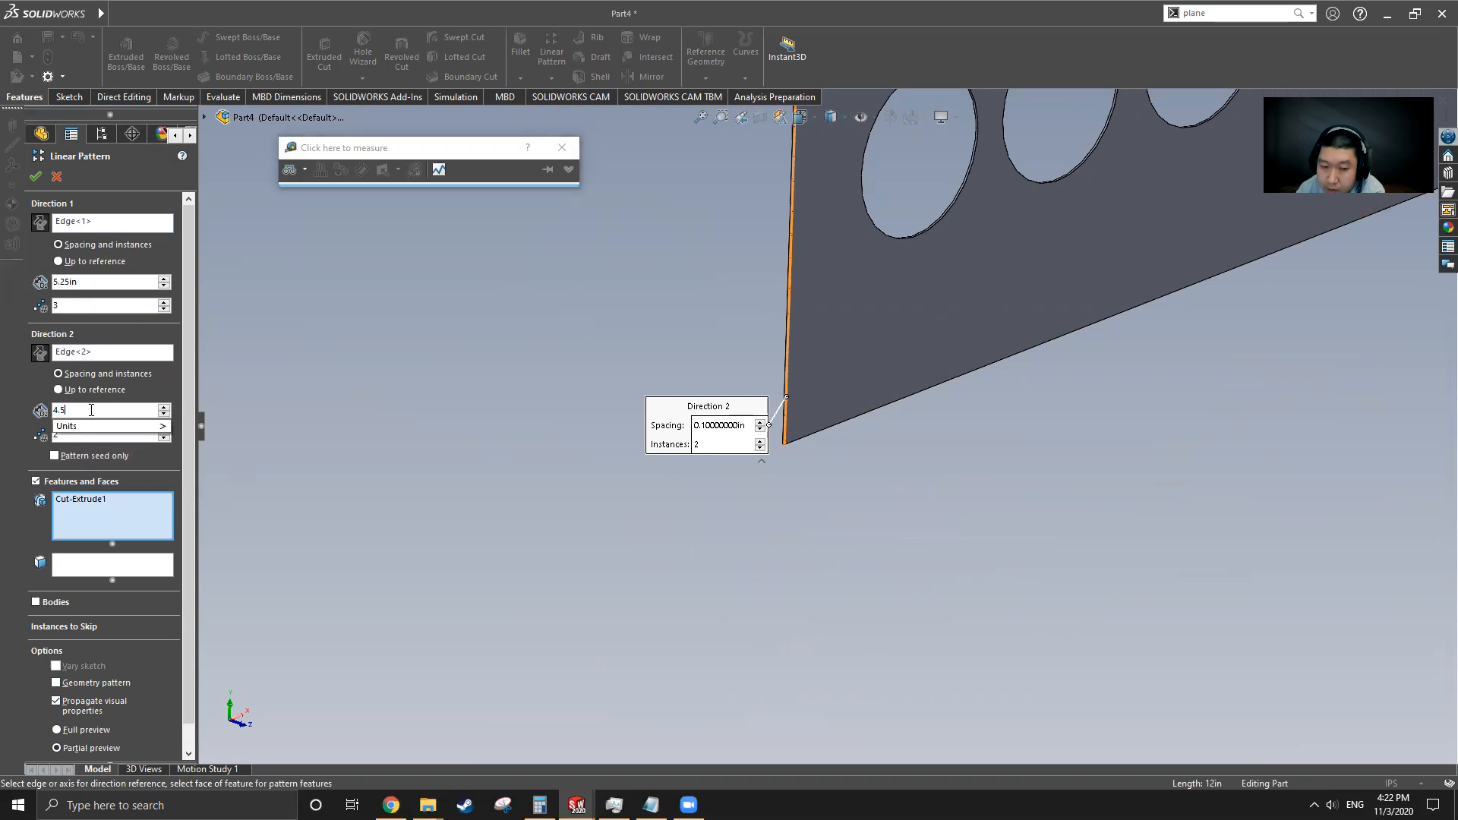
{"action": "key", "text": "Return"}
{"action": "scroll", "coordinate": [705, 490], "scroll_direction": "up", "scroll_amount": 6}
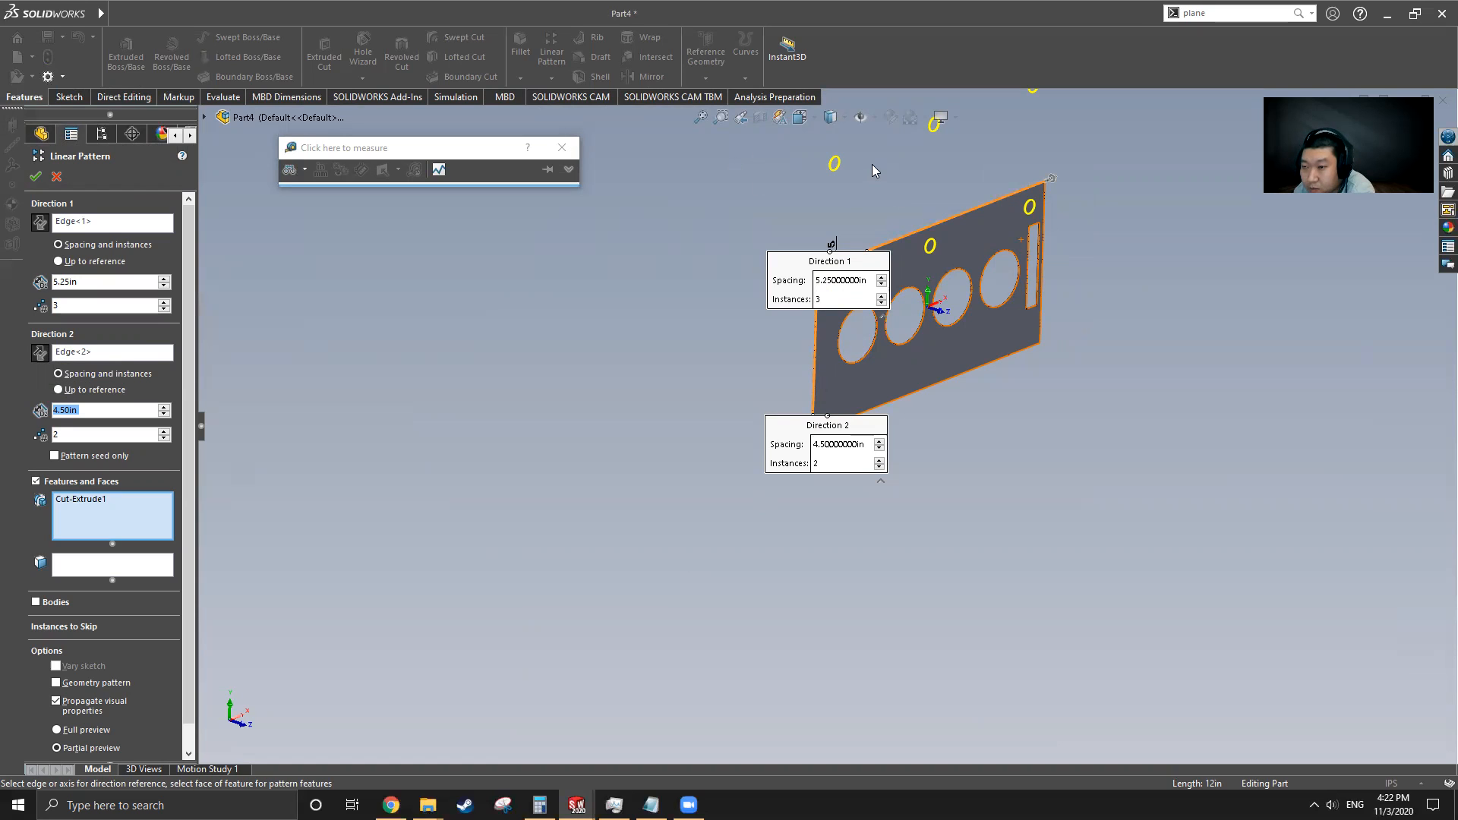
{"action": "left_click", "coordinate": [42, 354]}
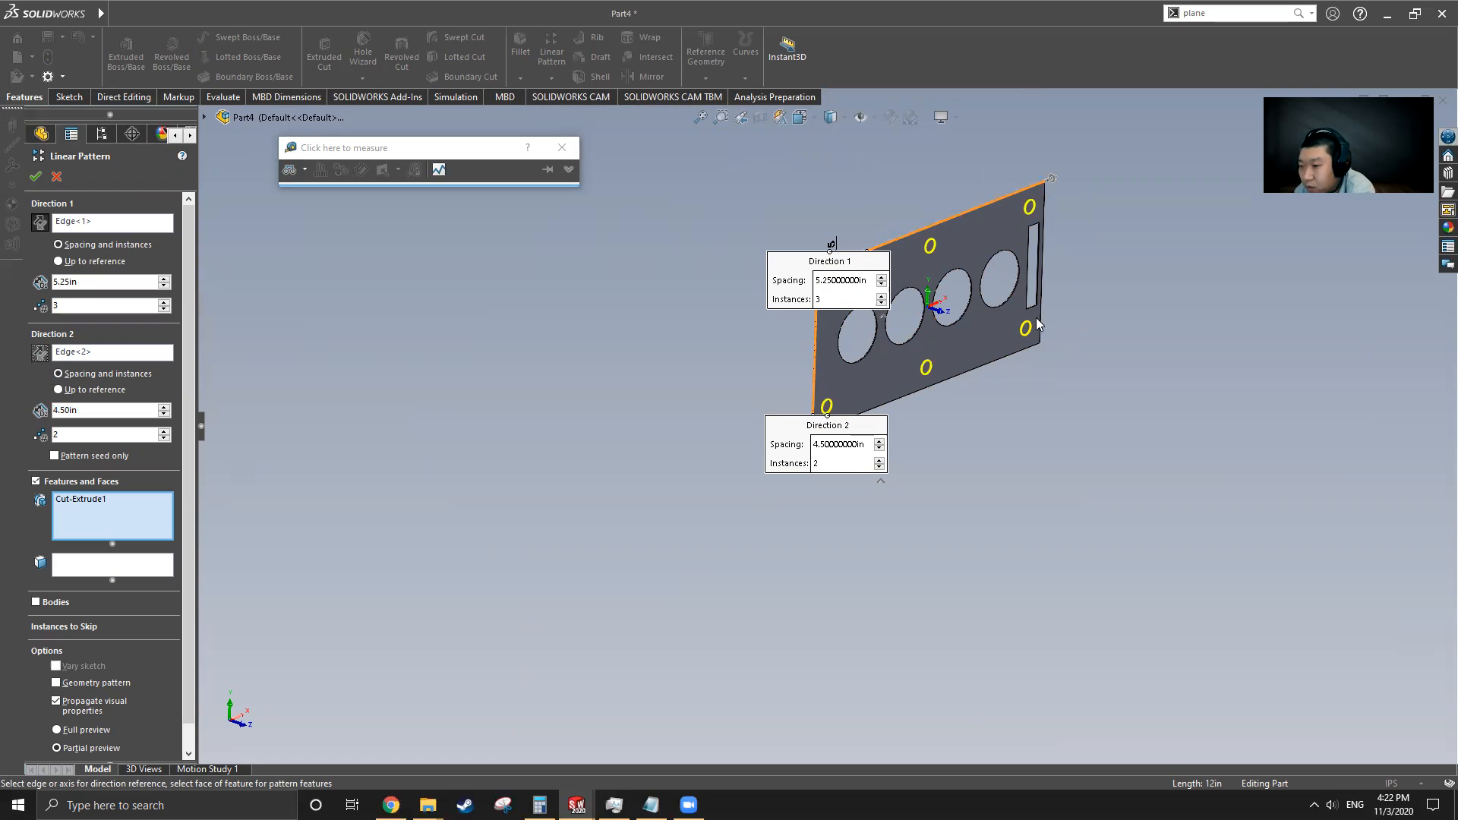
{"action": "key", "text": "Return"}
Inspect the patterned part and switch to the original Gasket part to compare them
{"action": "middle_click_drag", "start_coordinate": [767, 396], "coordinate": [931, 357]}
{"action": "scroll", "coordinate": [1181, 174], "scroll_direction": "down", "scroll_amount": 3}
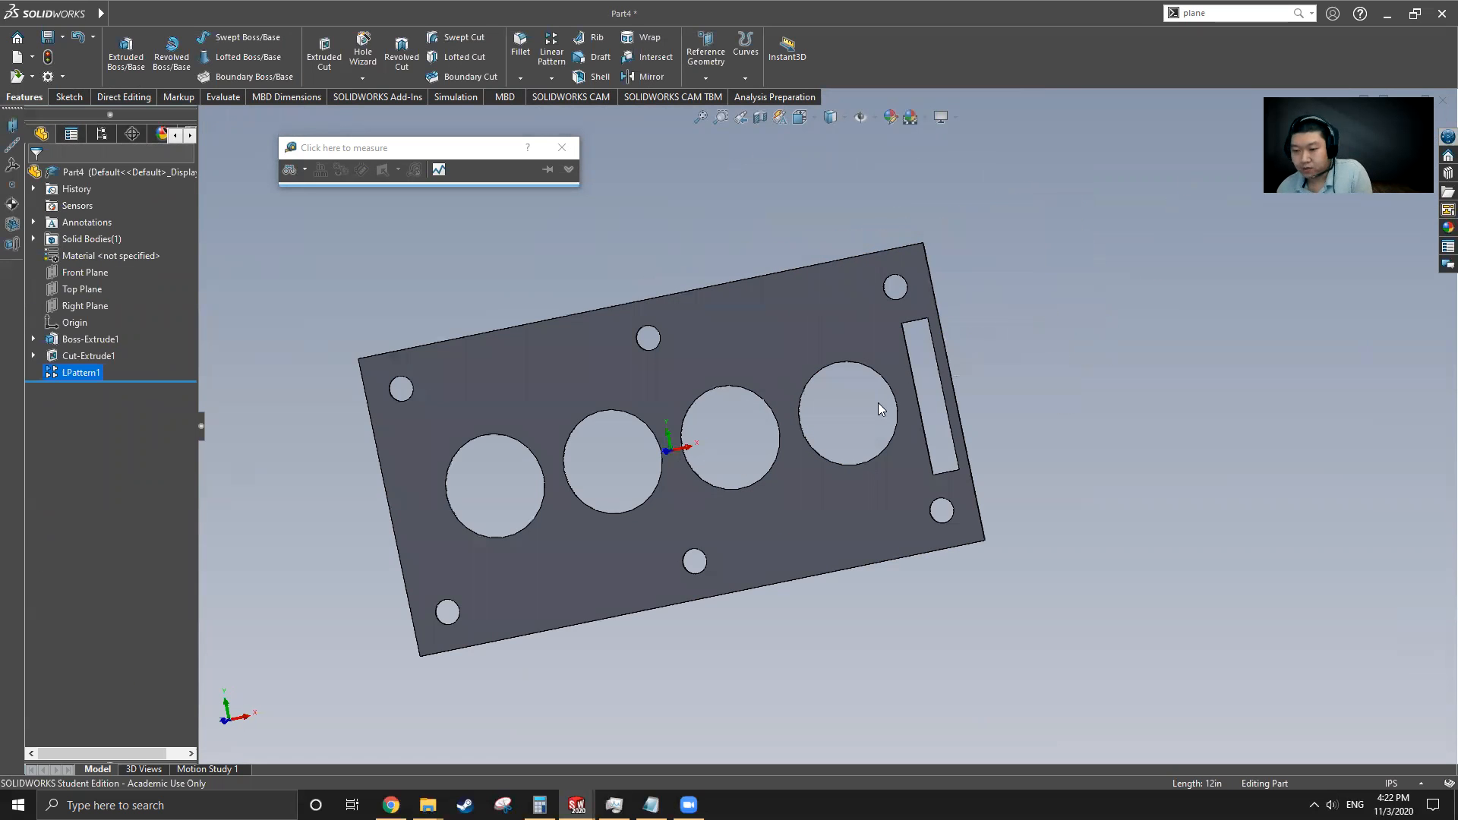
{"action": "middle_click_drag", "start_coordinate": [550, 484], "coordinate": [586, 448]}
{"action": "scroll", "coordinate": [873, 499], "scroll_direction": "up", "scroll_amount": 2}
{"action": "mouse_move", "coordinate": [86, 10]}
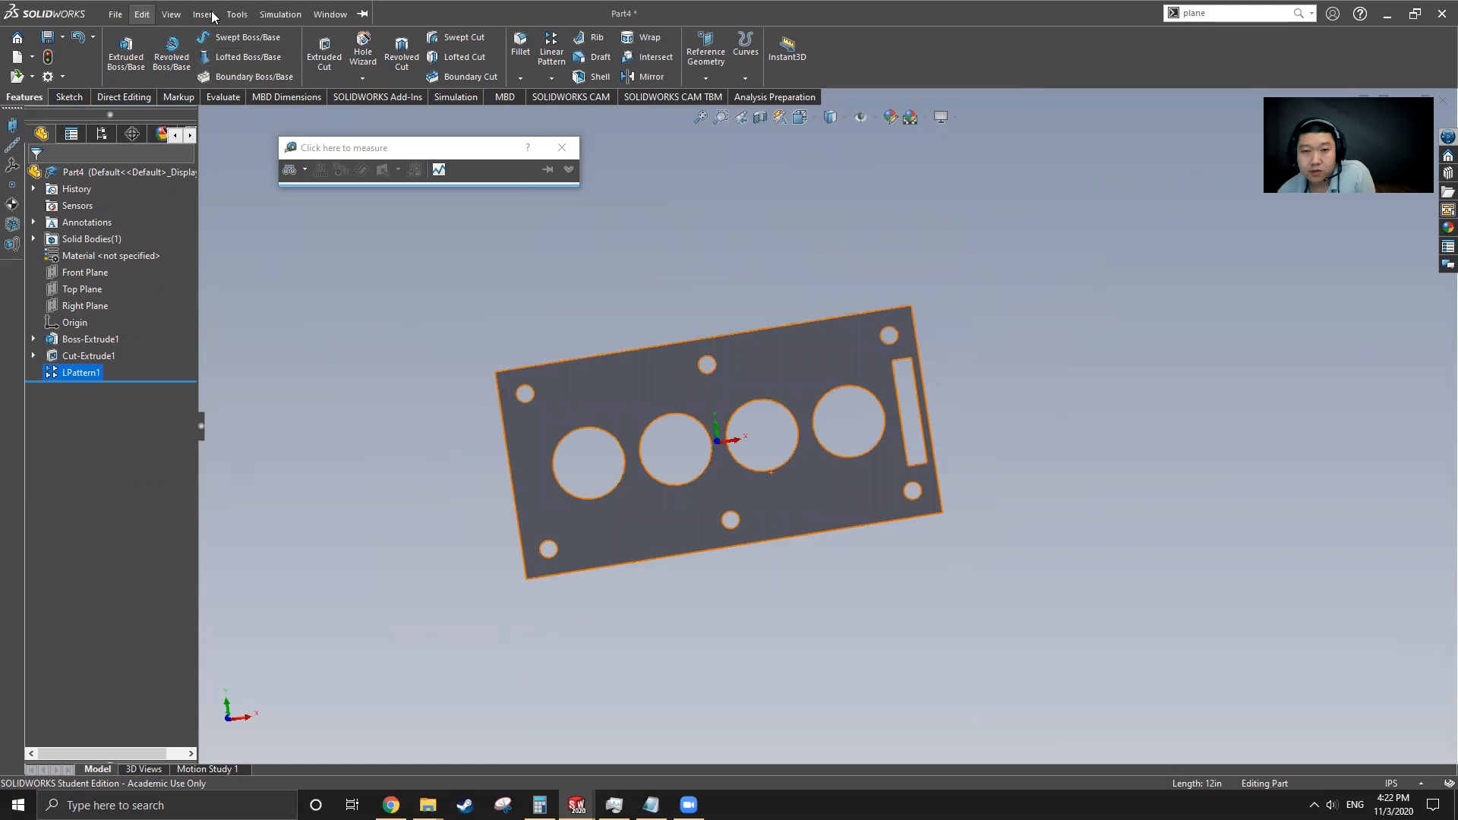
{"action": "left_click", "coordinate": [331, 14]}
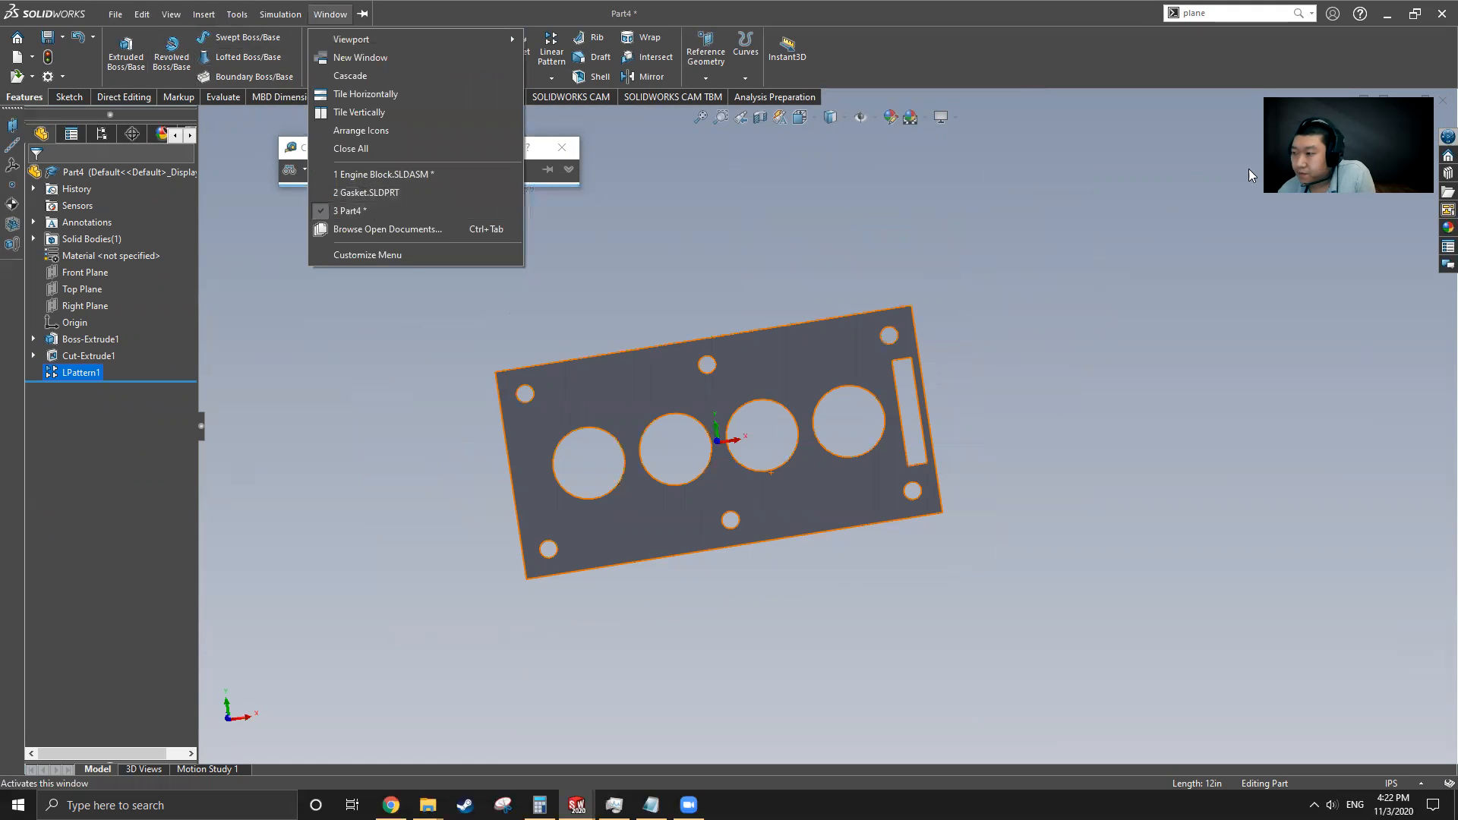
{"action": "left_click", "coordinate": [54, 407]}
{"action": "key", "text": "ctrl+Tab"}
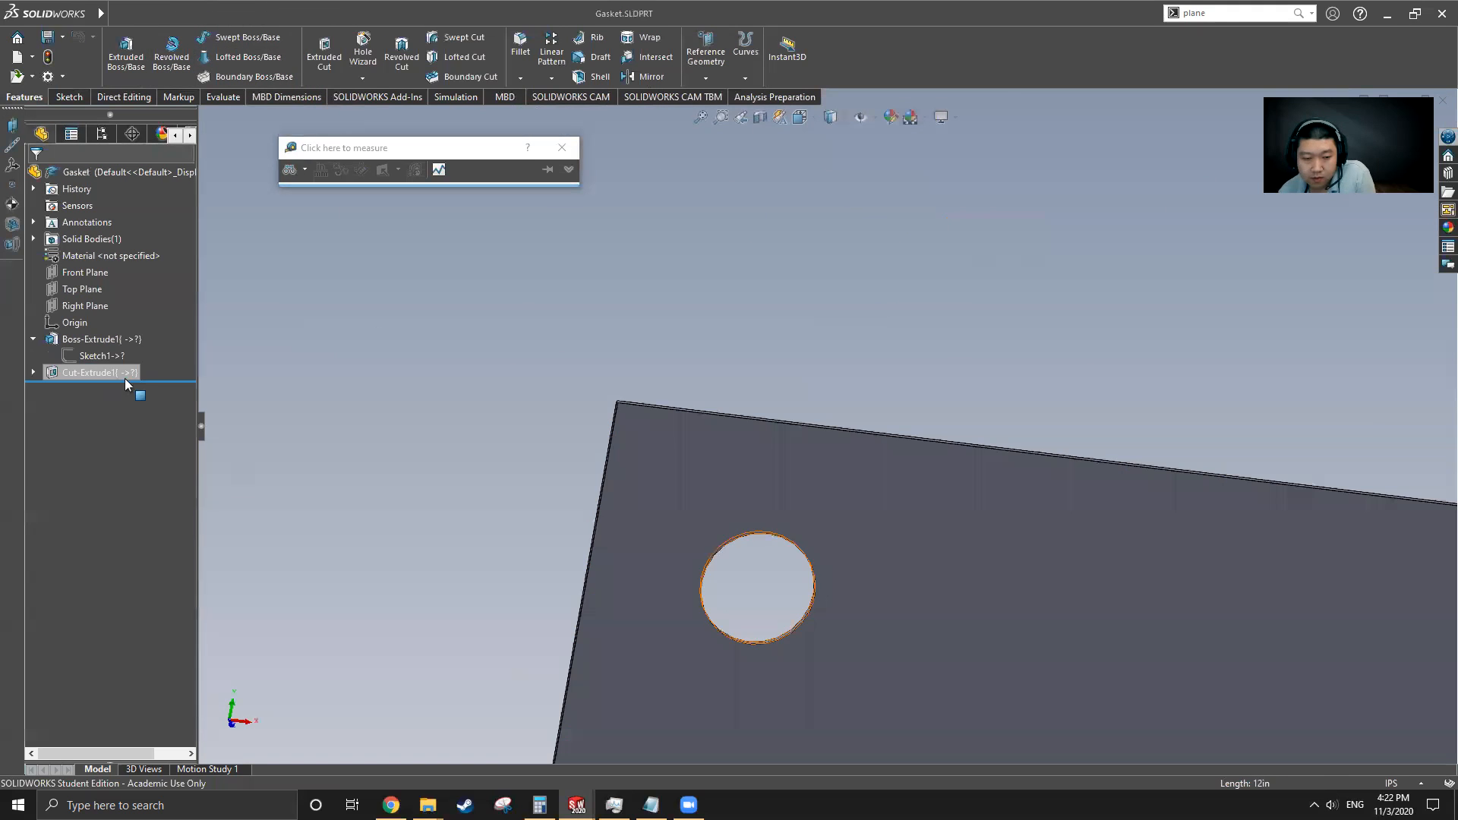
{"action": "scroll", "coordinate": [621, 359], "scroll_direction": "up", "scroll_amount": 1}
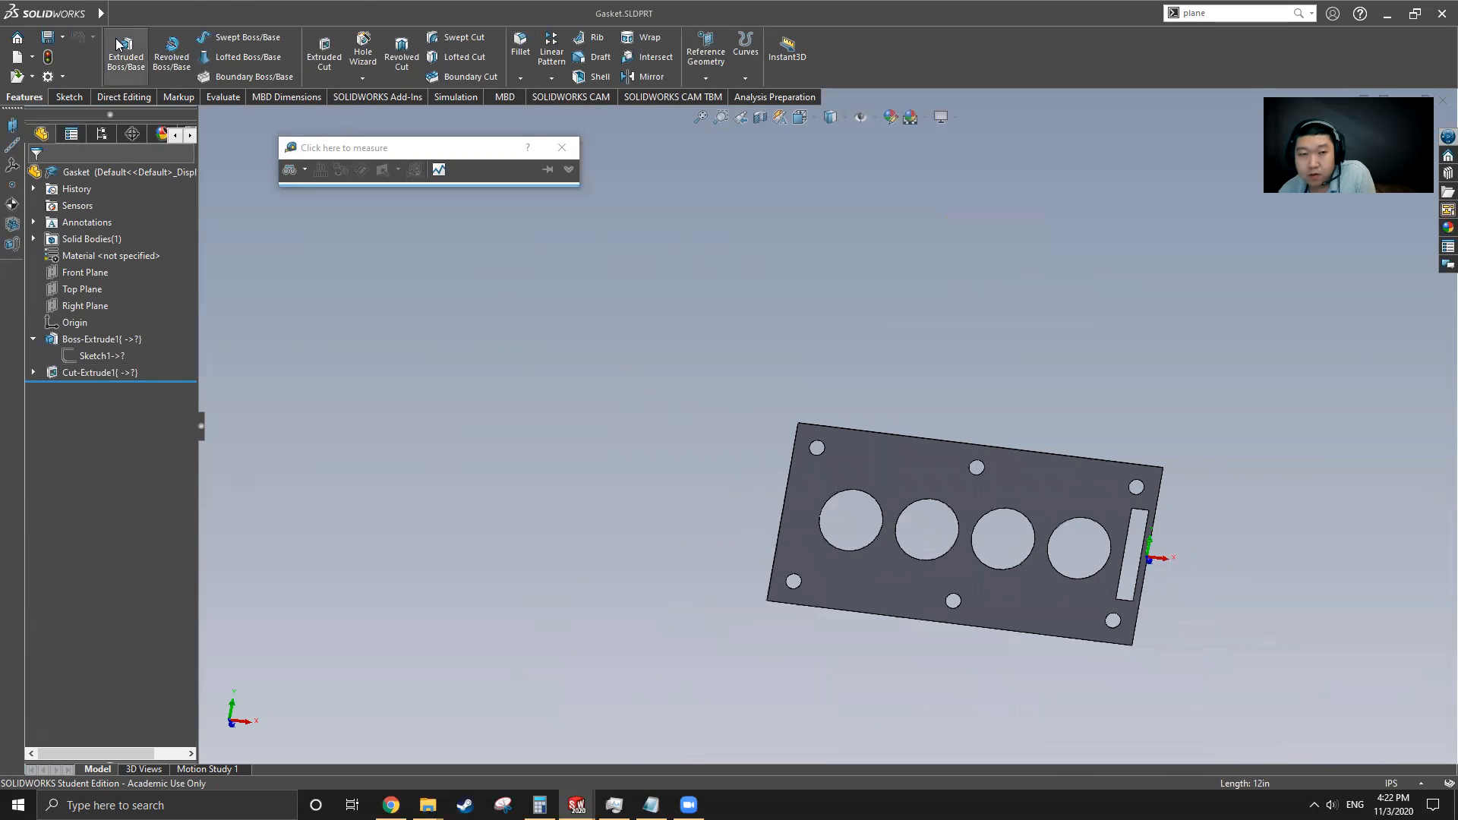
Close the part documents and respond to the save prompt to return to the engine assembly
{"action": "left_click", "coordinate": [119, 14]}
{"action": "left_click", "coordinate": [1434, 99]}
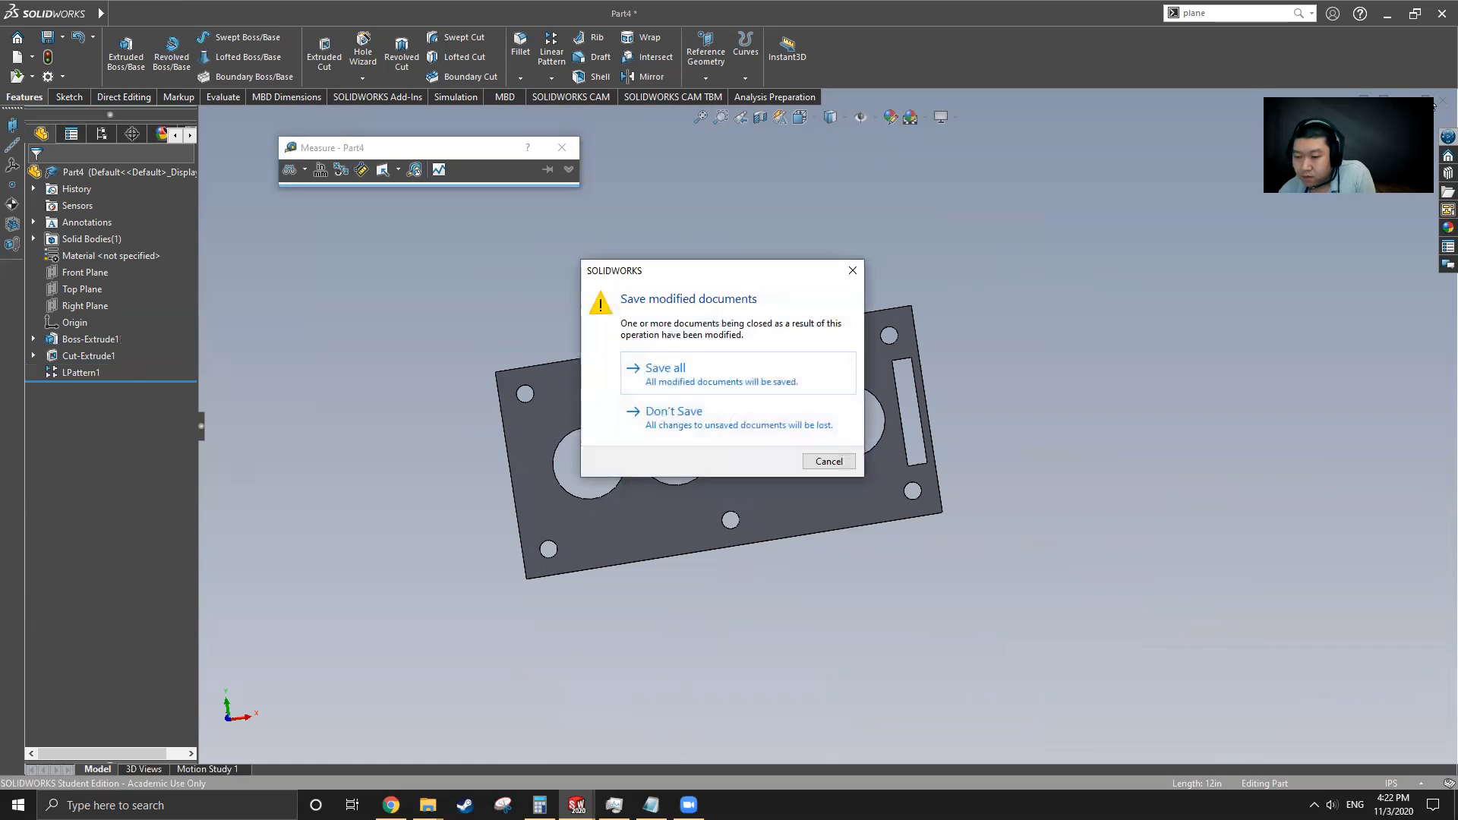
{"action": "left_click", "coordinate": [846, 392]}
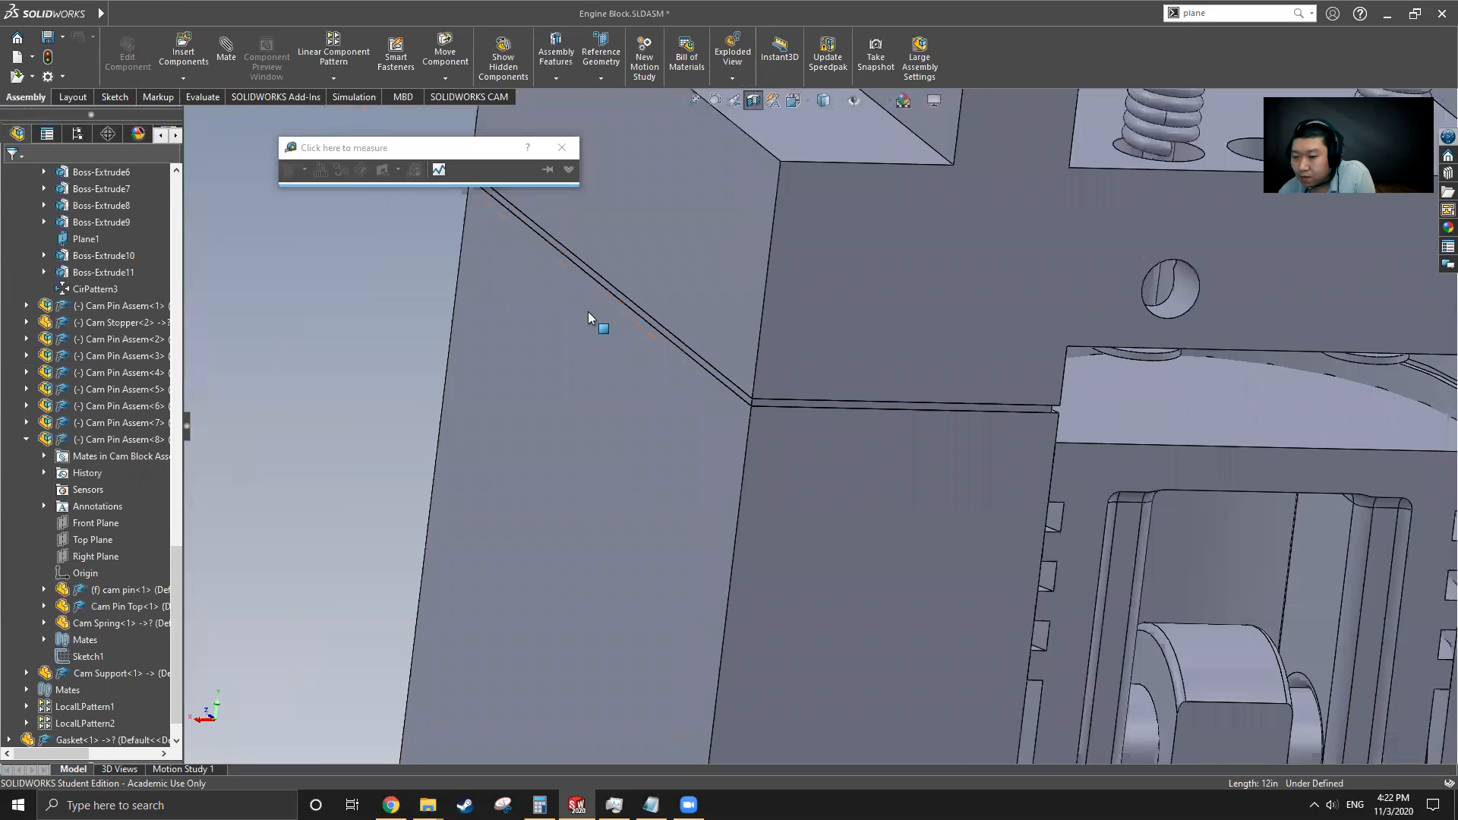
Open the piston Cylinder part from the engine assembly
{"action": "scroll", "coordinate": [588, 311], "scroll_direction": "up", "scroll_amount": 4}
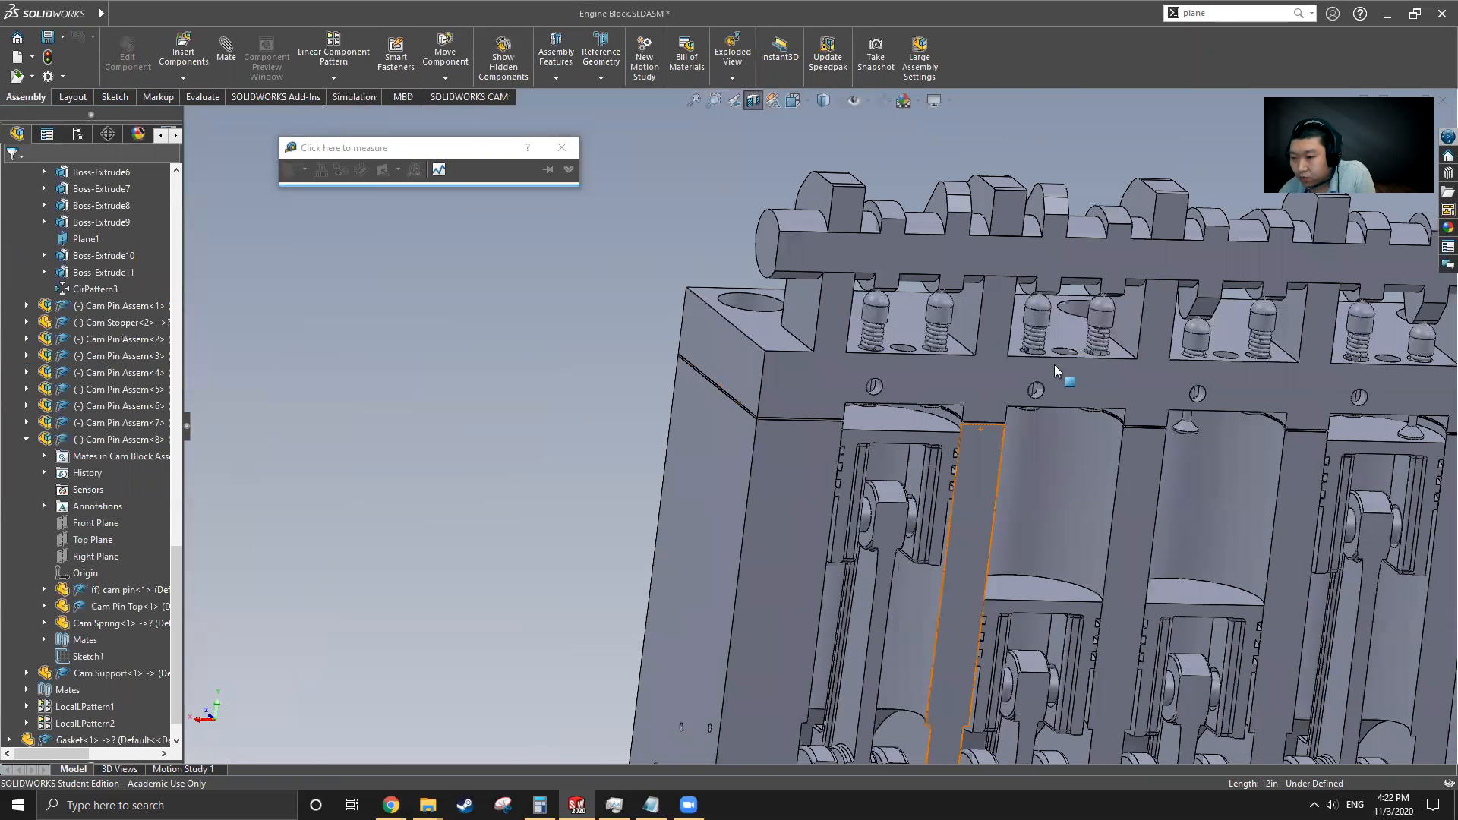
{"action": "left_click", "coordinate": [750, 368]}
{"action": "scroll", "coordinate": [897, 431], "scroll_direction": "up", "scroll_amount": 10}
{"action": "middle_click_drag", "start_coordinate": [897, 431], "coordinate": [968, 441]}
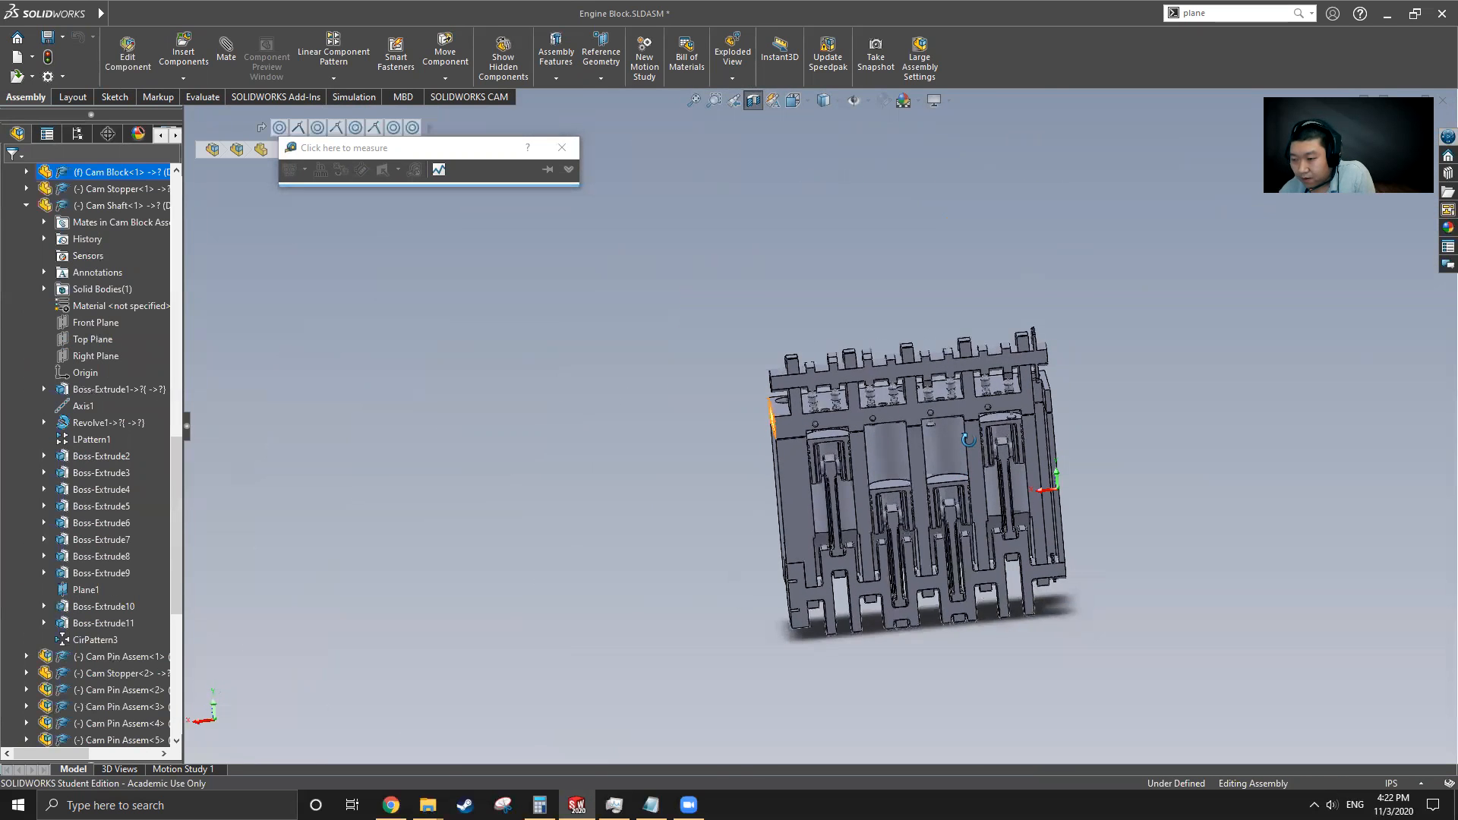
{"action": "scroll", "coordinate": [1040, 410], "scroll_direction": "down", "scroll_amount": 6}
{"action": "scroll", "coordinate": [758, 519], "scroll_direction": "up", "scroll_amount": 2}
{"action": "middle_click_drag", "start_coordinate": [791, 434], "coordinate": [608, 521]}
{"action": "scroll", "coordinate": [590, 543], "scroll_direction": "down", "scroll_amount": 5}
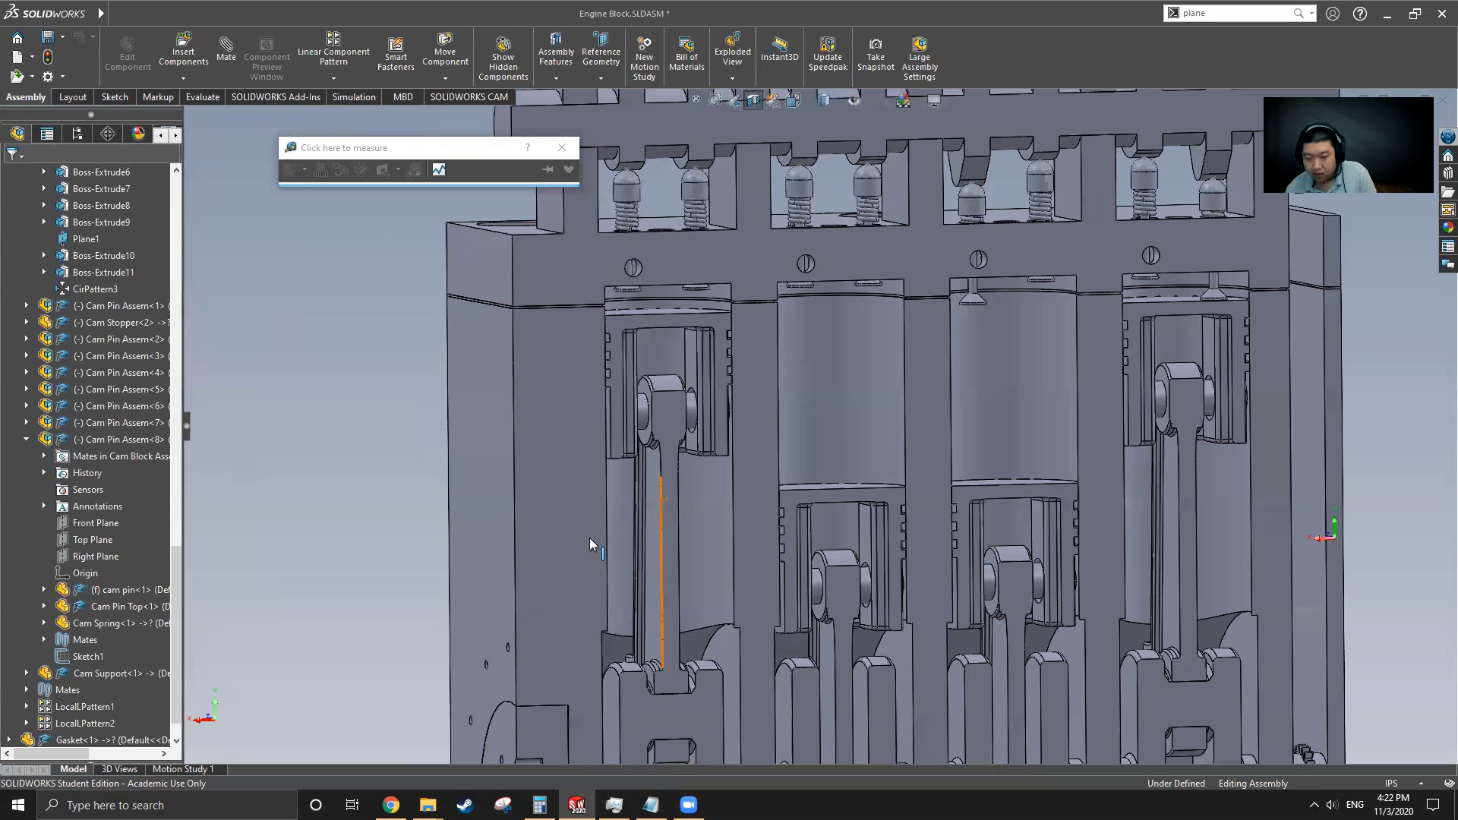
{"action": "left_click", "coordinate": [665, 352]}
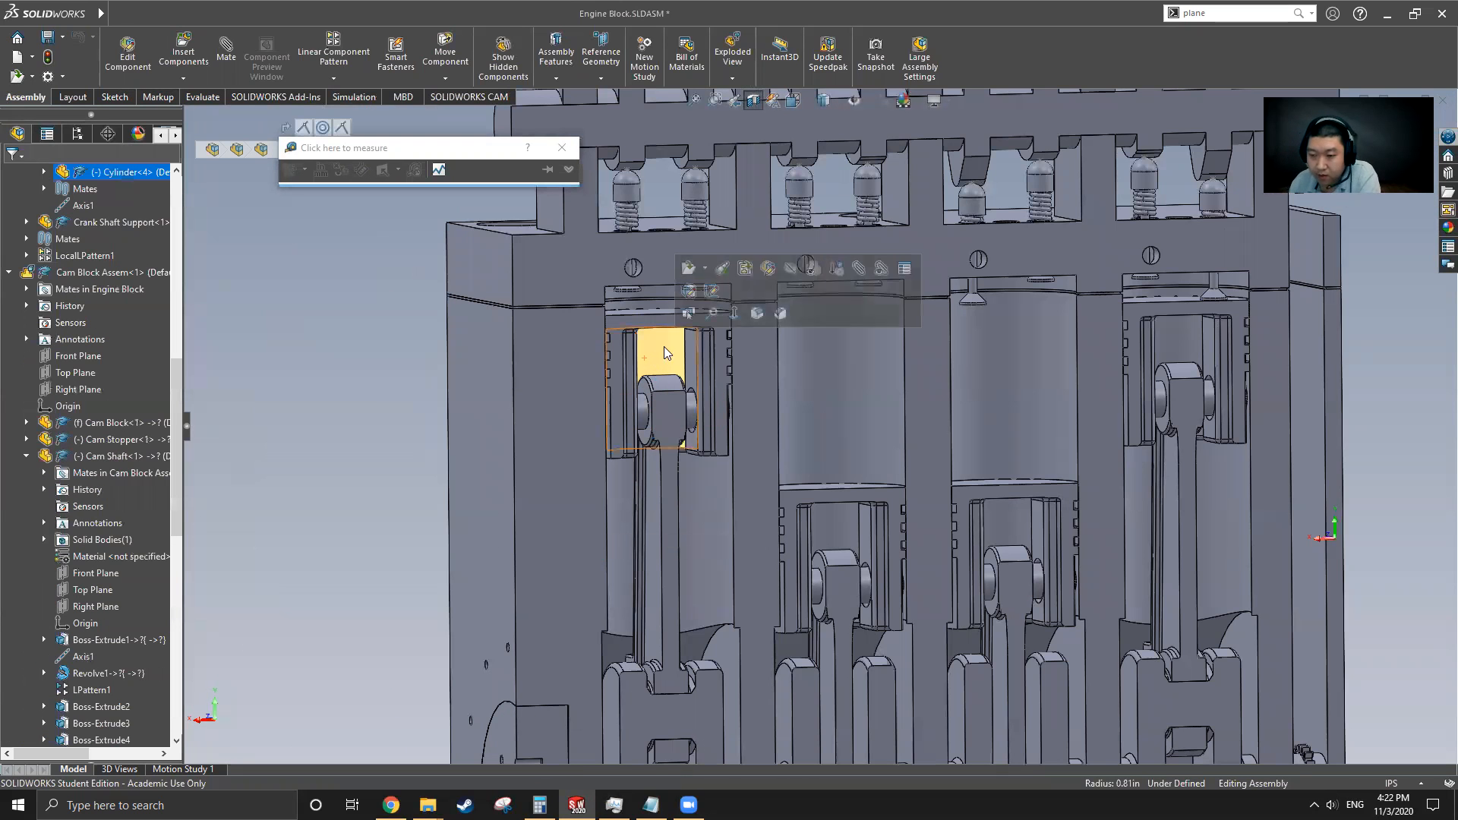
{"action": "left_click", "coordinate": [685, 275]}
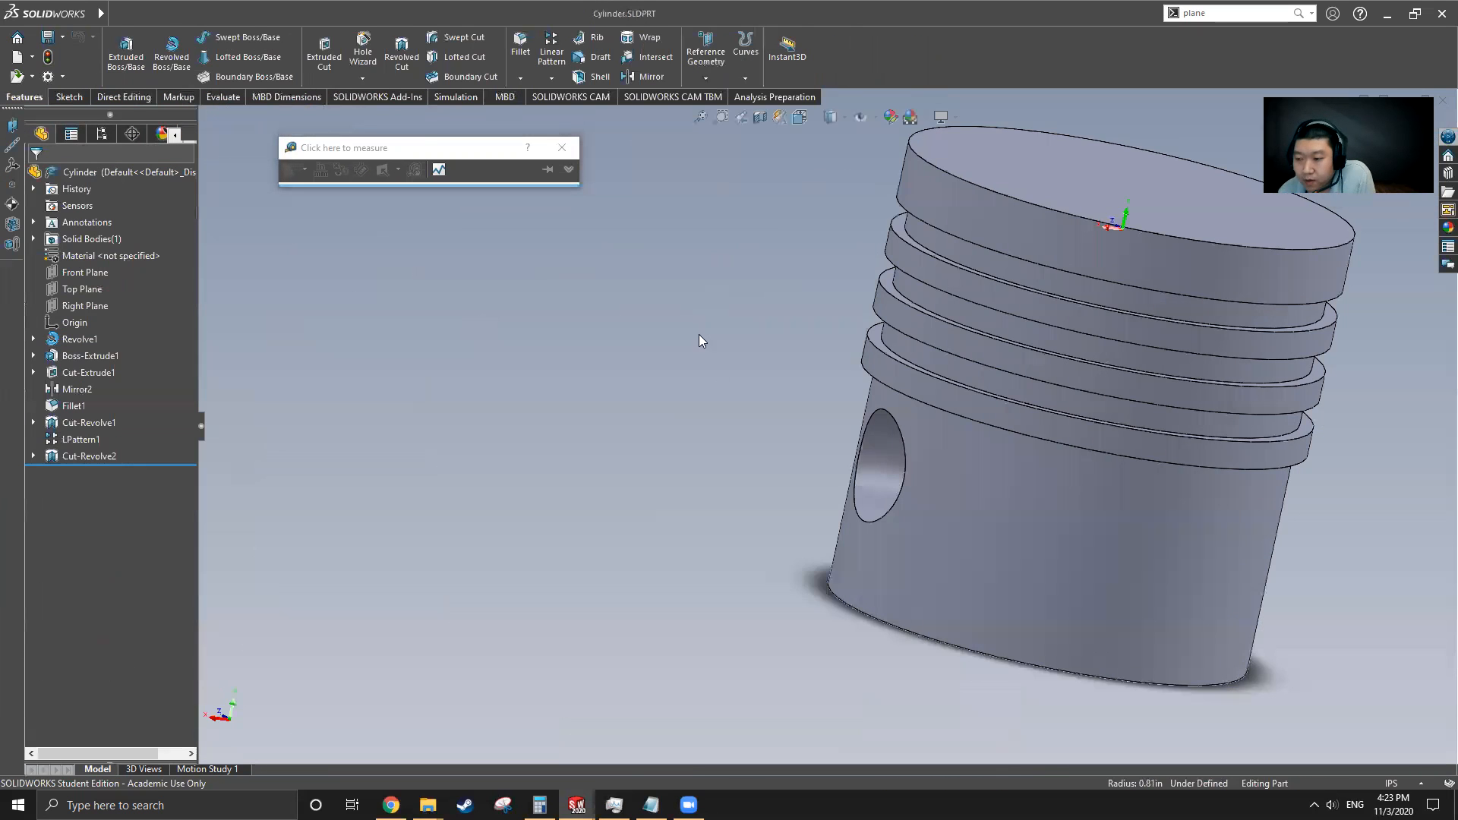
Roll back the Cylinder part's feature tree to just after Revolve1 and select Revolve1
{"action": "scroll", "coordinate": [722, 372], "scroll_direction": "up", "scroll_amount": 3}
{"action": "middle_click_drag", "start_coordinate": [1048, 455], "coordinate": [973, 327]}
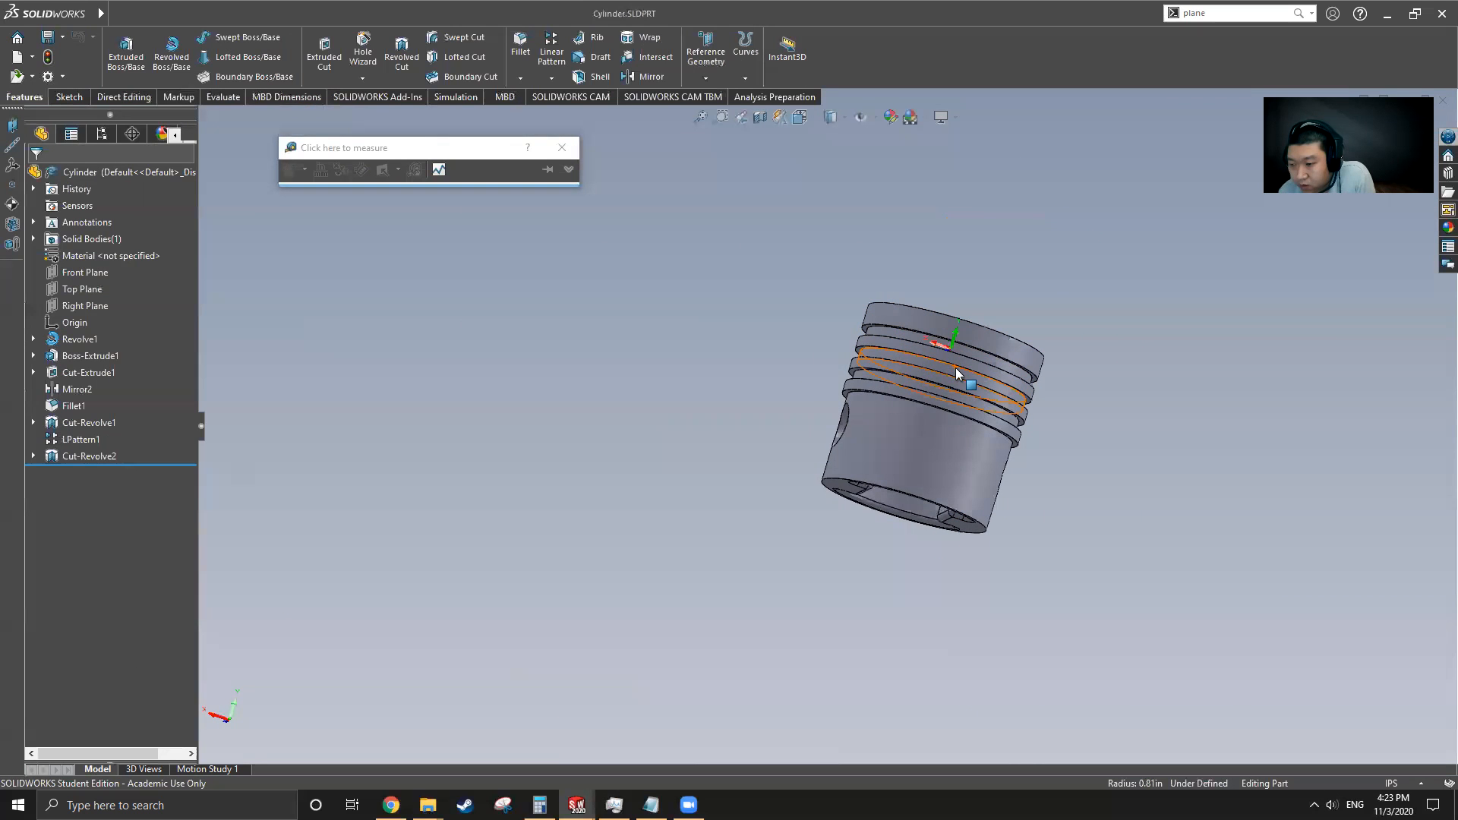
{"action": "middle_click_drag", "start_coordinate": [950, 398], "coordinate": [441, 451]}
{"action": "middle_click_drag", "start_coordinate": [933, 458], "coordinate": [278, 437]}
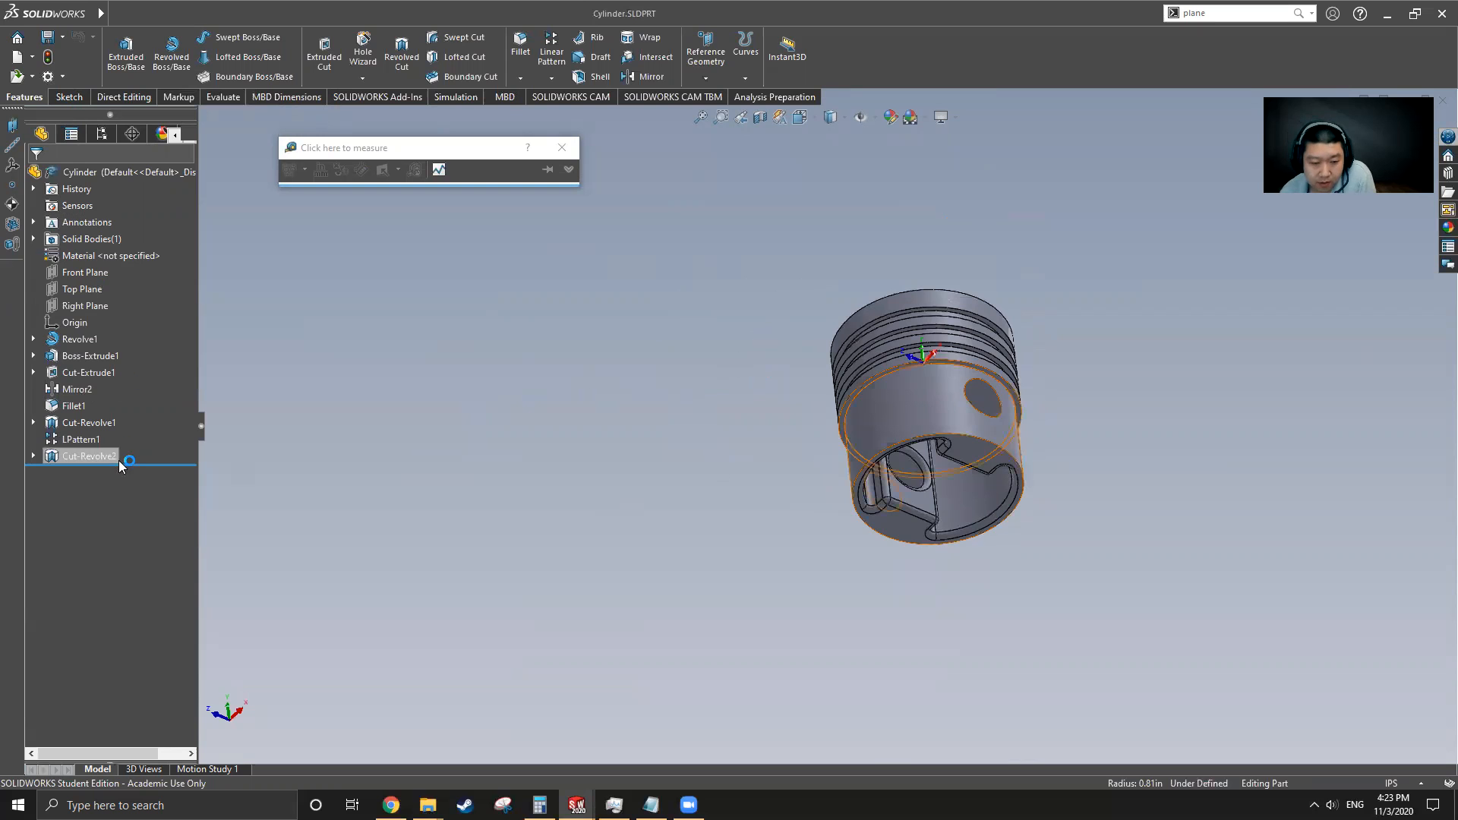
{"action": "left_click_drag", "start_coordinate": [123, 464], "coordinate": [122, 346]}
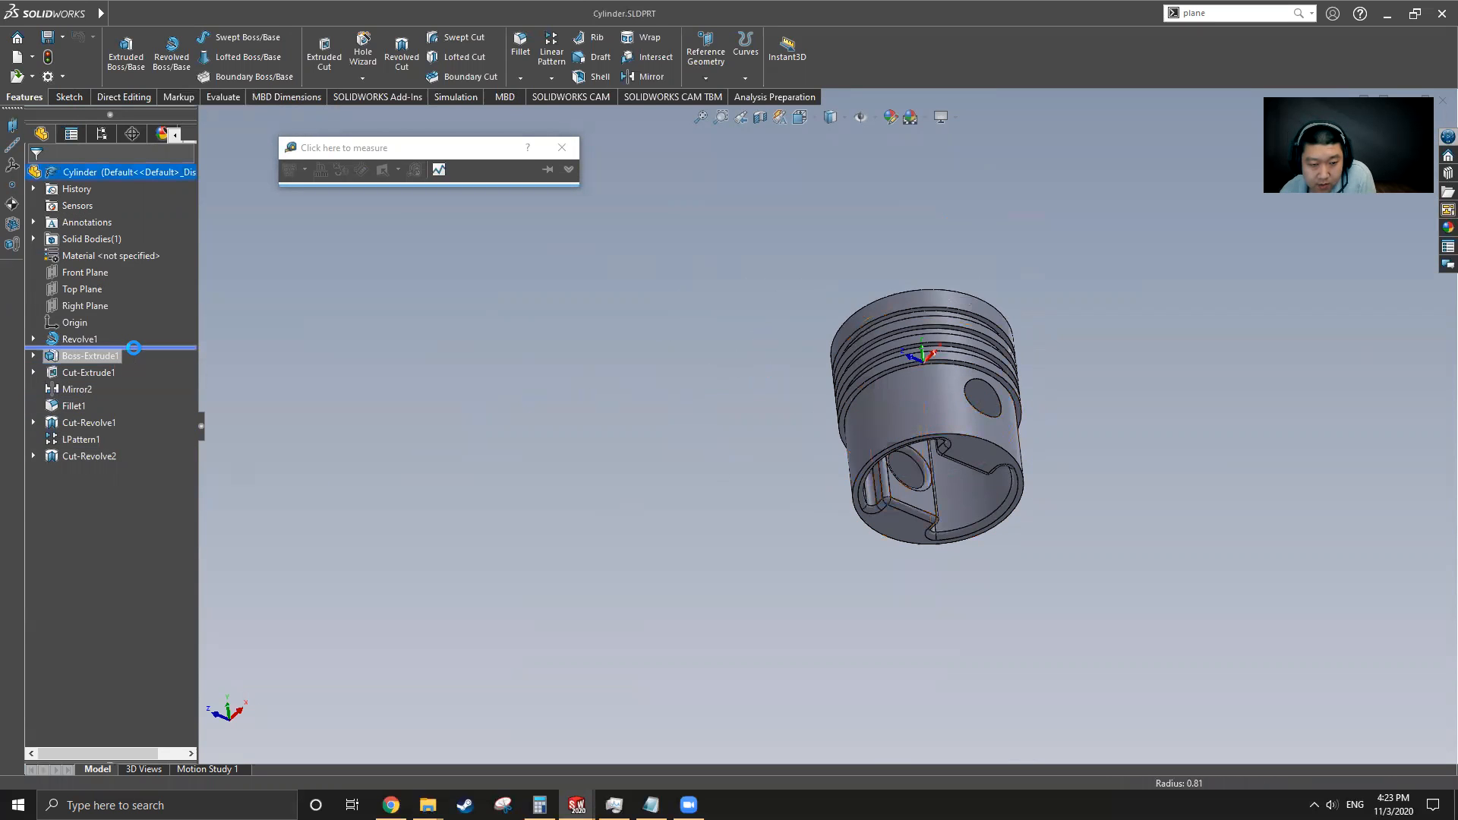
{"action": "middle_click_drag", "start_coordinate": [805, 354], "coordinate": [802, 204]}
{"action": "left_click", "coordinate": [76, 339]}
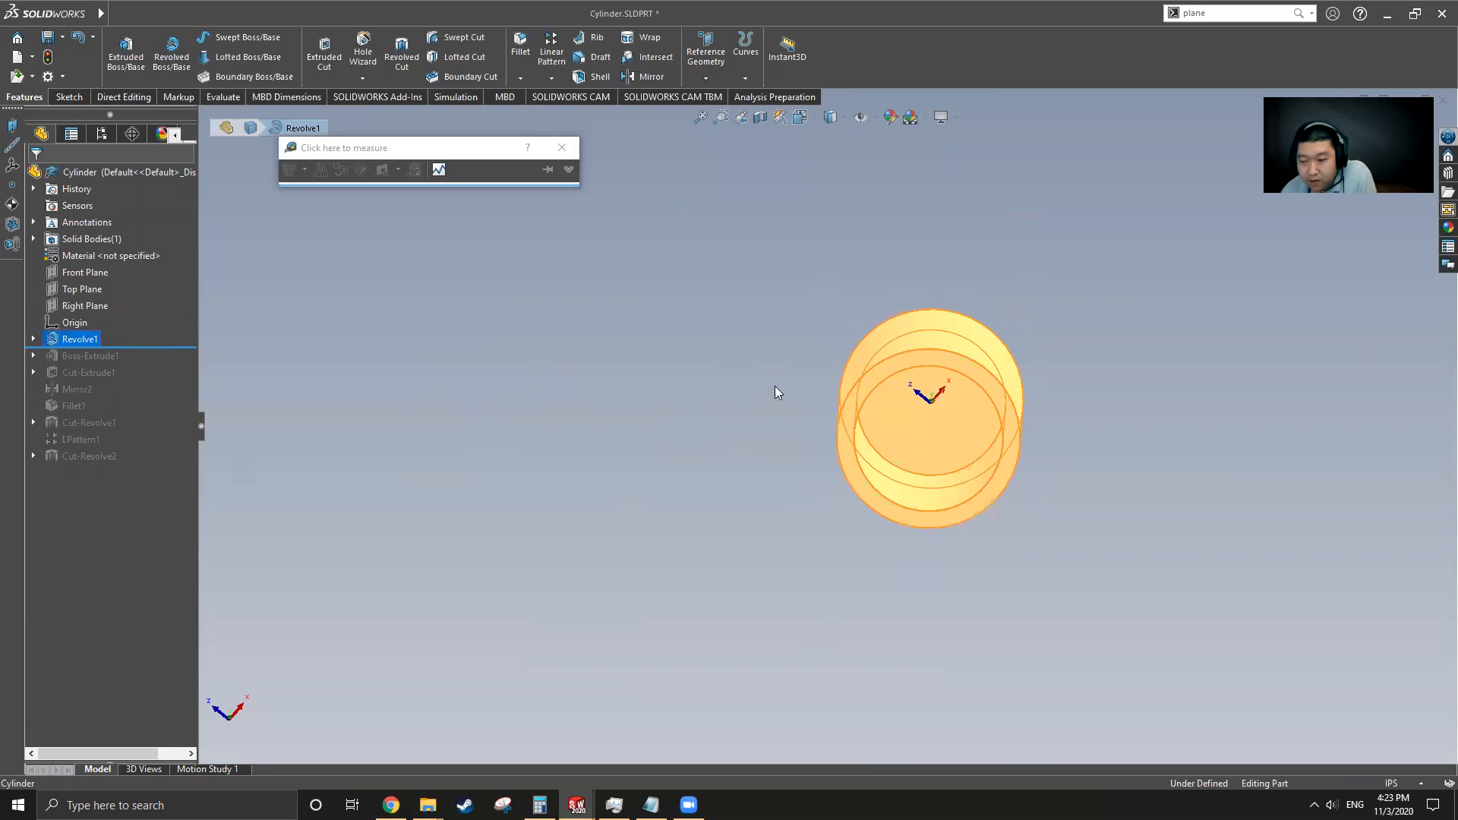
Create a new part document and select its Front Plane for sketching
{"action": "middle_click_drag", "start_coordinate": [876, 397], "coordinate": [745, 449]}
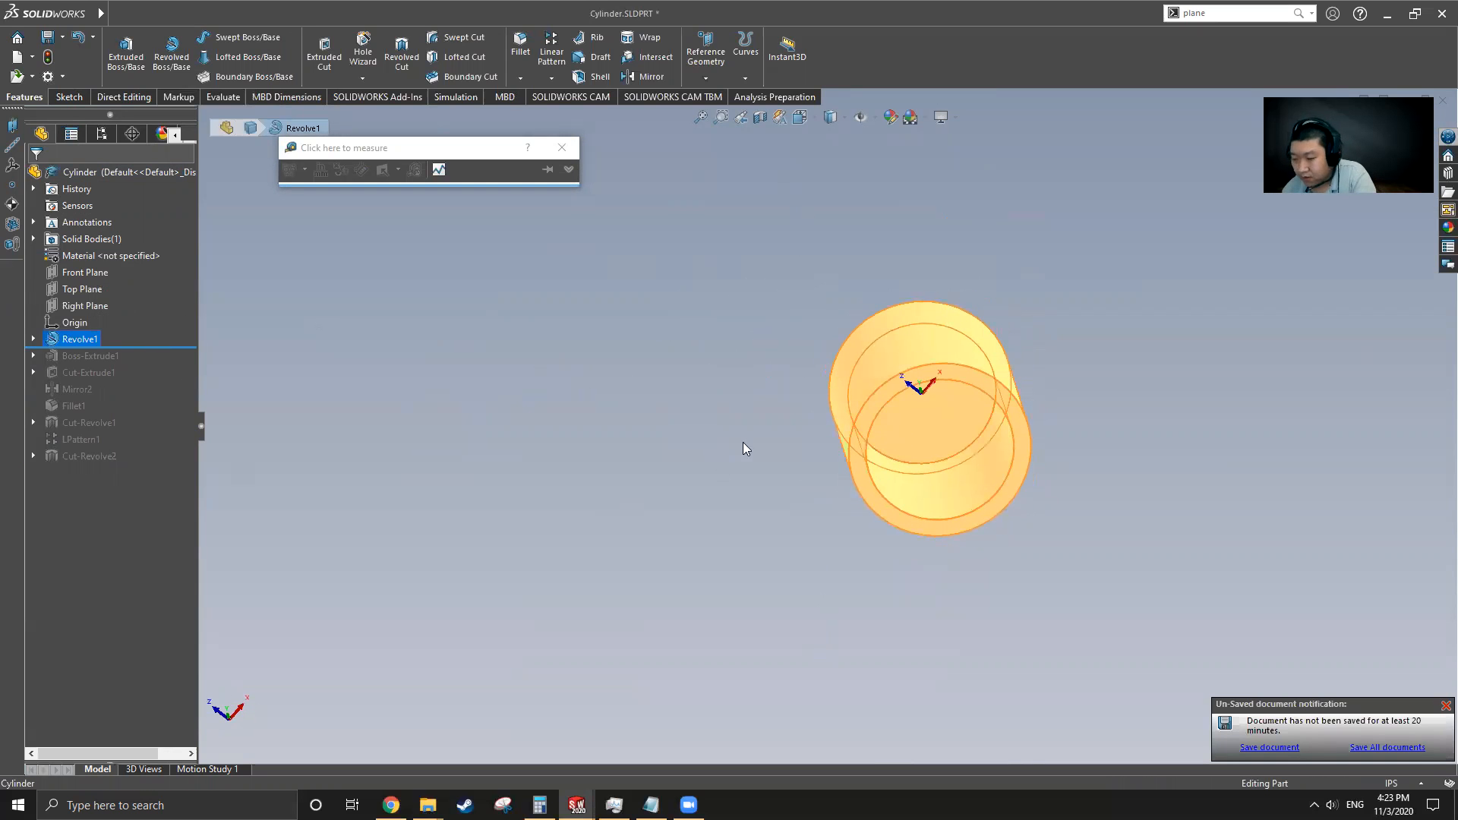
{"action": "left_click", "coordinate": [738, 444]}
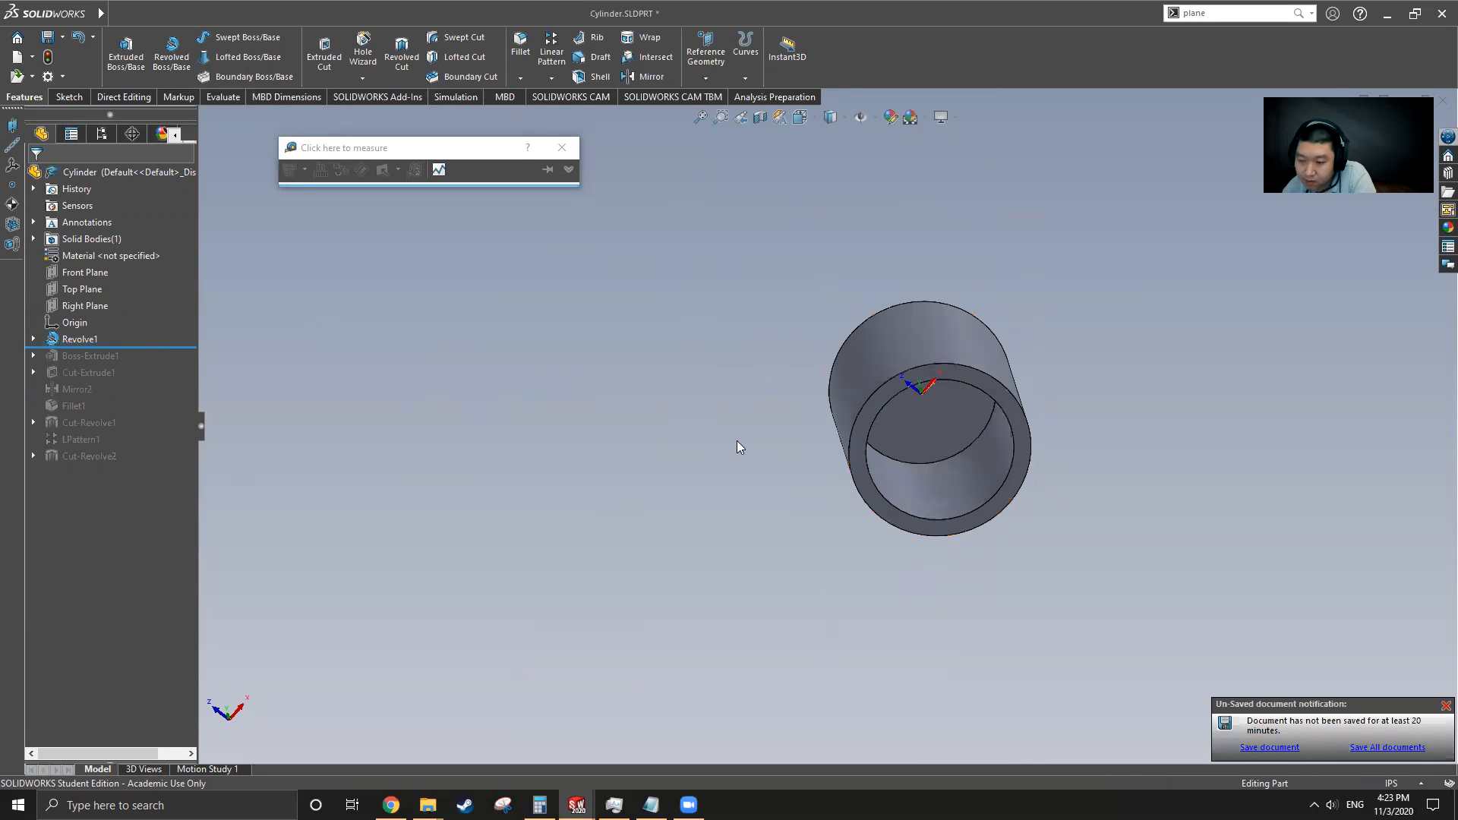
{"action": "left_click", "coordinate": [18, 57]}
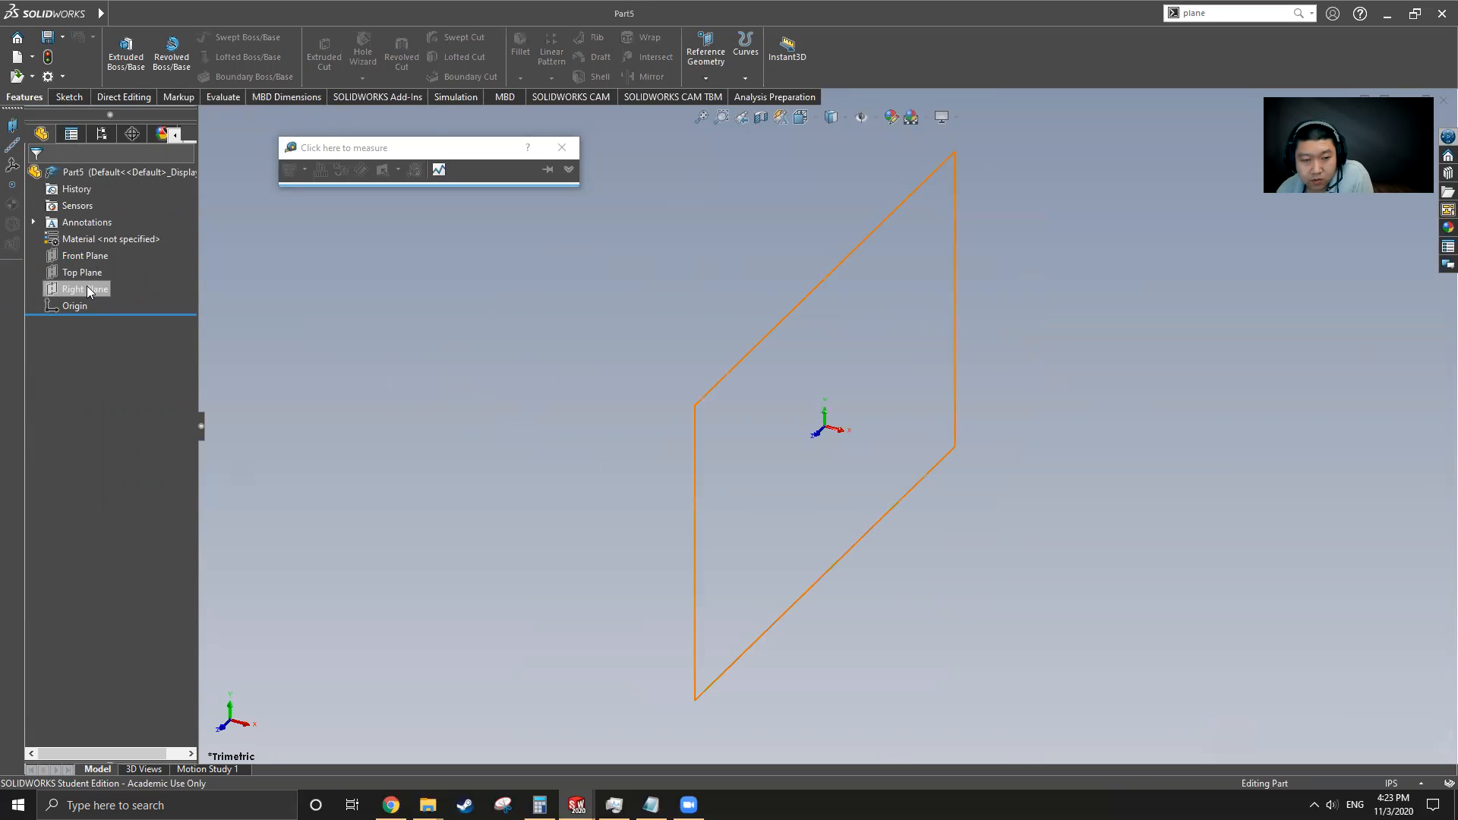
{"action": "left_click", "coordinate": [84, 256]}
{"action": "left_click", "coordinate": [69, 96]}
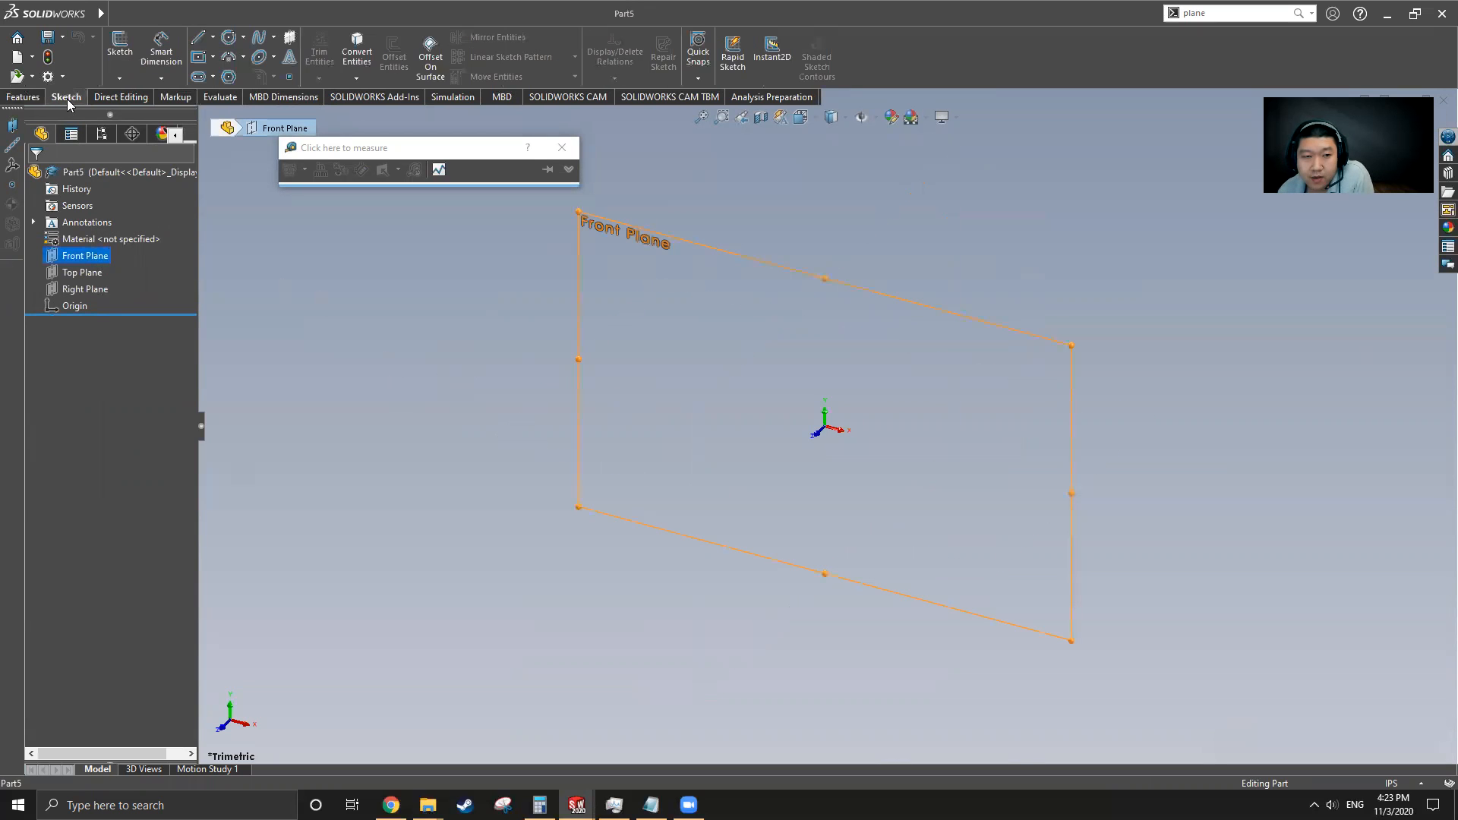
Switch back to the Cylinder part and examine the dimensions of Revolve1's sketch
{"action": "left_click", "coordinate": [114, 15]}
{"action": "mouse_move", "coordinate": [337, 12]}
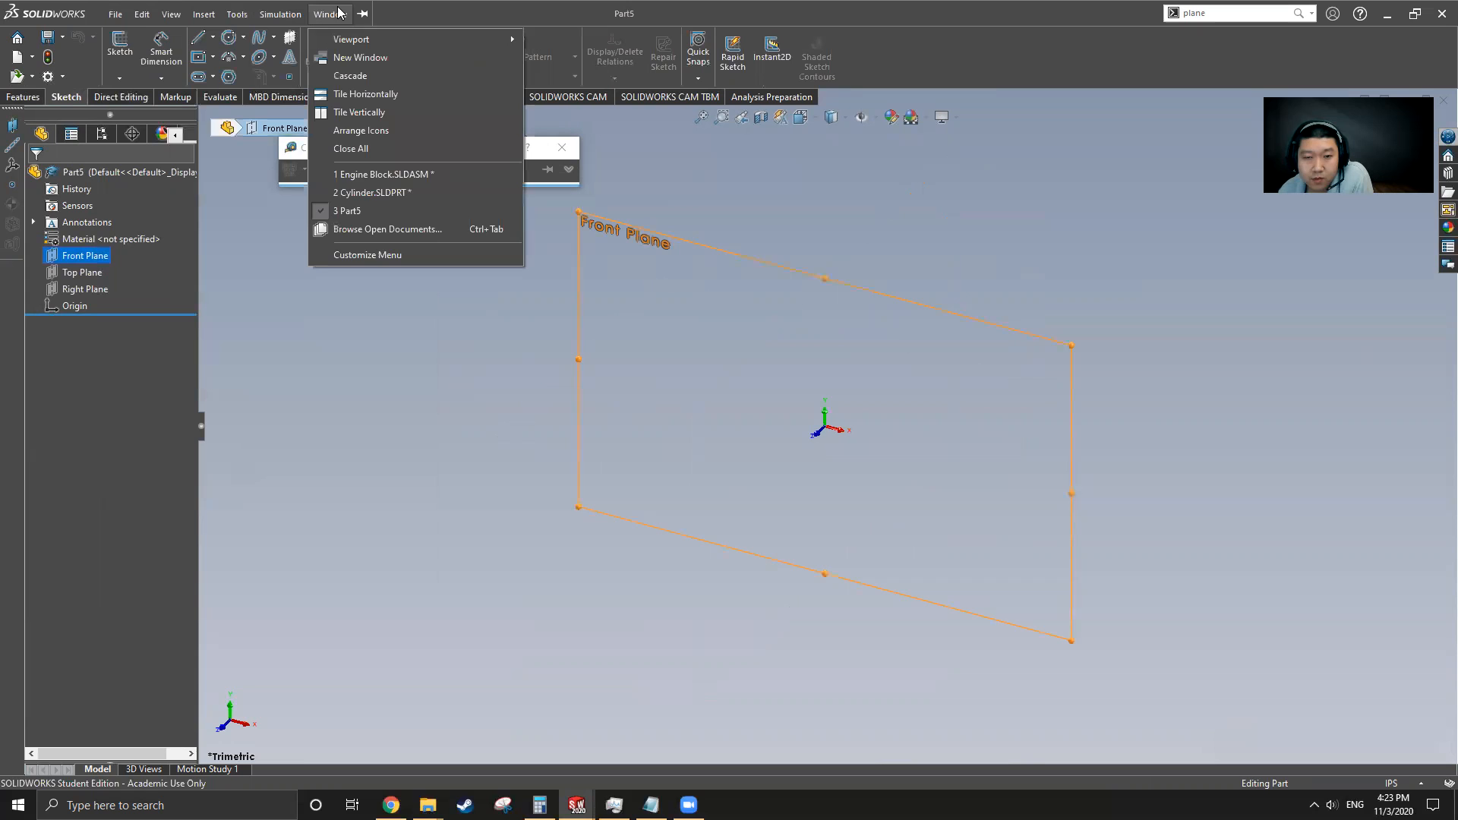
{"action": "left_click", "coordinate": [375, 193]}
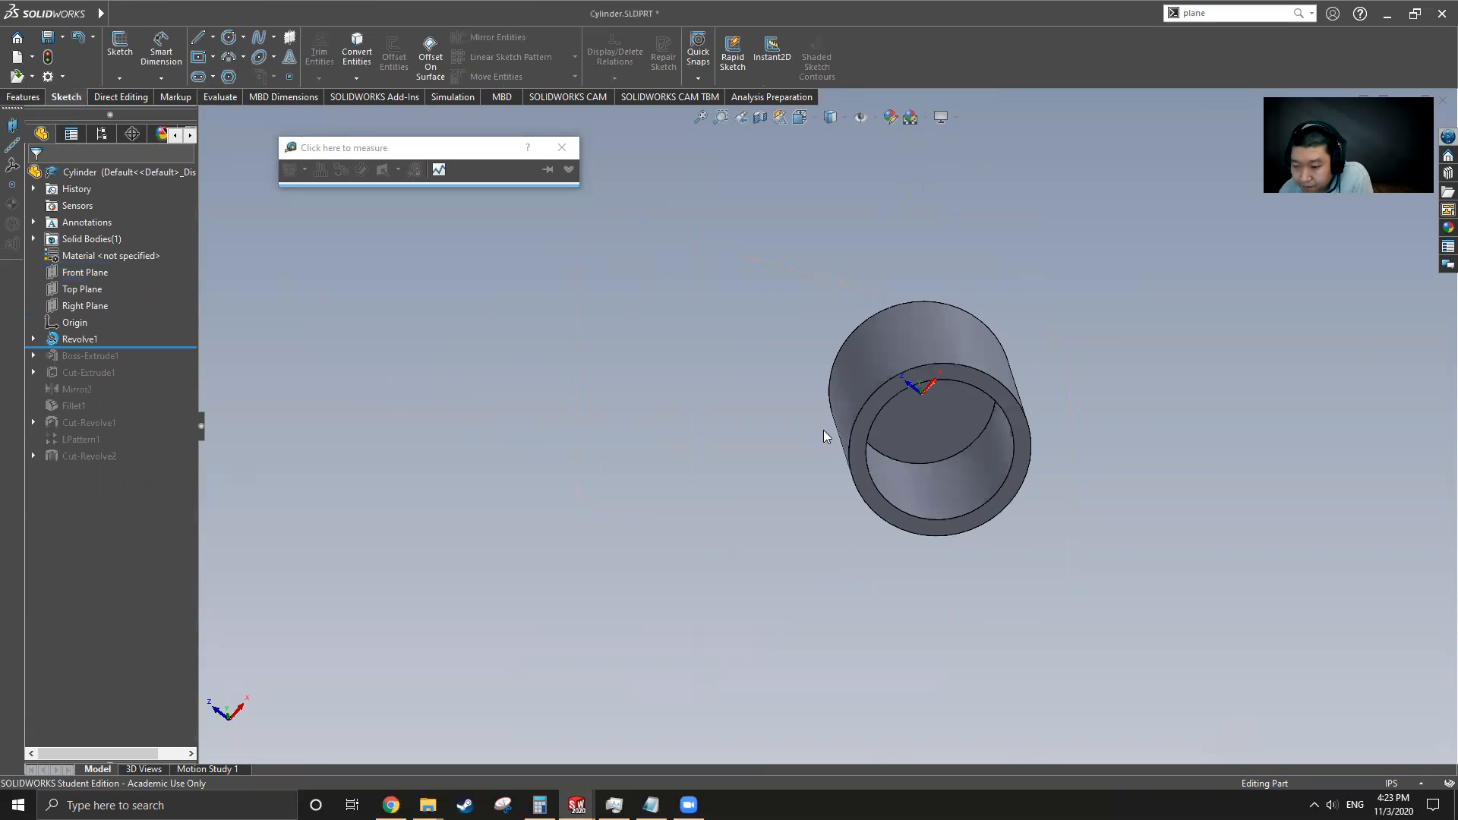
{"action": "left_click", "coordinate": [32, 338]}
{"action": "left_click", "coordinate": [101, 356]}
{"action": "mouse_move", "coordinate": [761, 414]}
{"action": "middle_mouse_down"}
{"action": "mouse_move", "coordinate": [807, 358]}
{"action": "mouse_move", "coordinate": [870, 539]}
{"action": "mouse_move", "coordinate": [914, 340]}
{"action": "middle_mouse_up"}
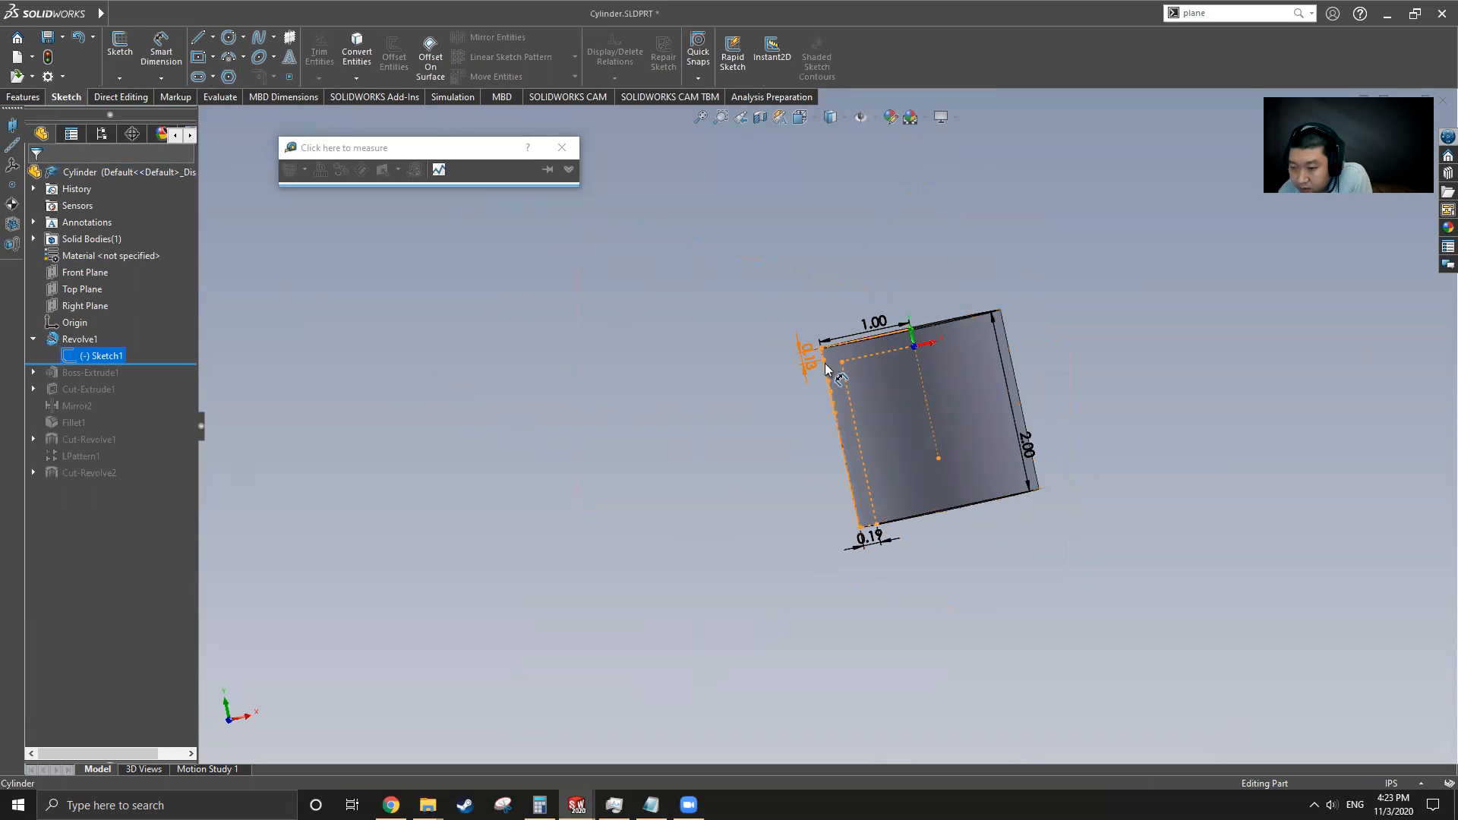
{"action": "scroll", "coordinate": [880, 375], "scroll_direction": "down", "scroll_amount": 5}
{"action": "scroll", "coordinate": [738, 362], "scroll_direction": "up", "scroll_amount": 2}
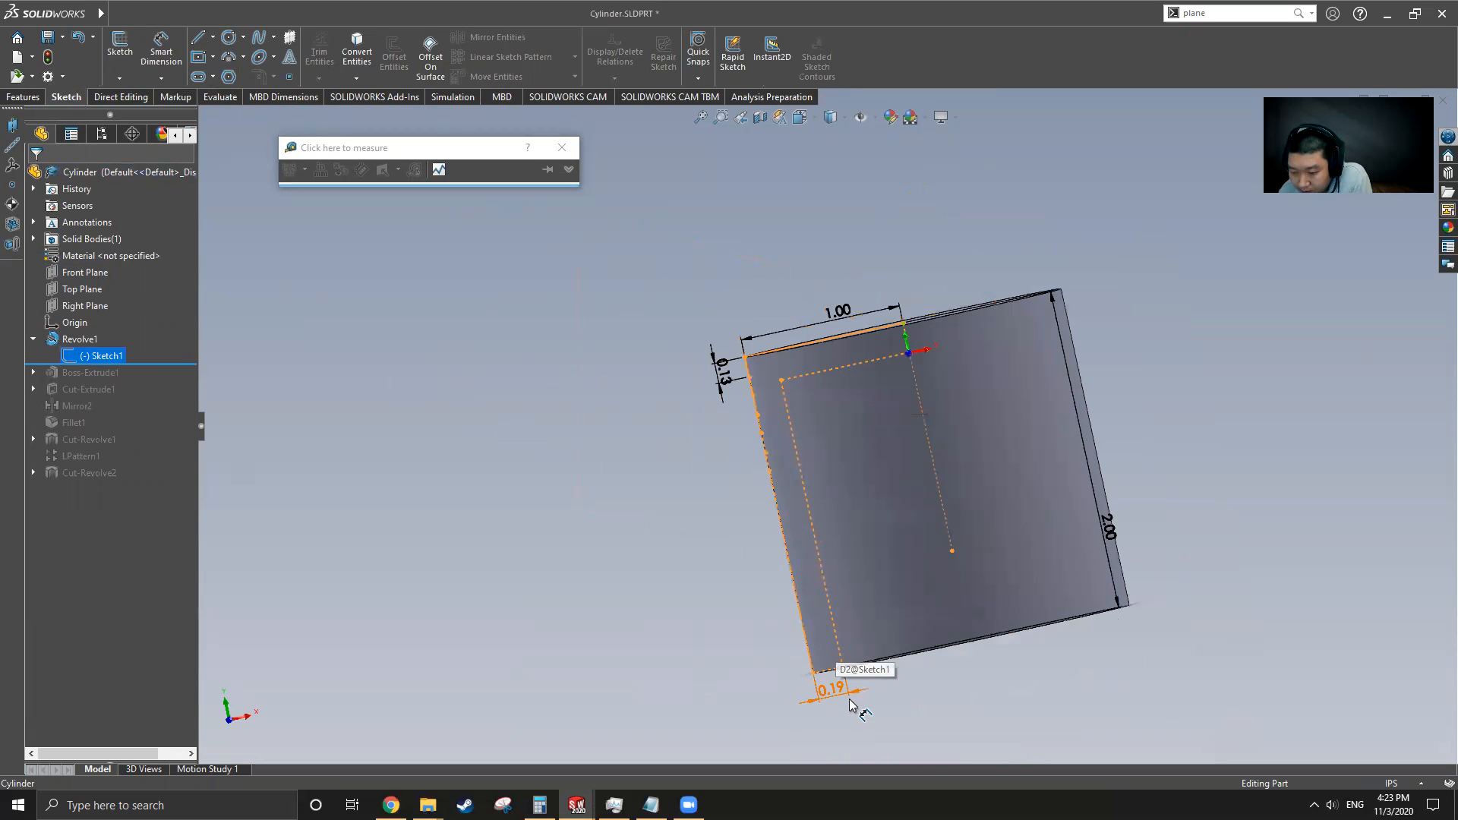
{"action": "scroll", "coordinate": [850, 704], "scroll_direction": "down", "scroll_amount": 3}
{"action": "scroll", "coordinate": [814, 640], "scroll_direction": "up", "scroll_amount": 3}
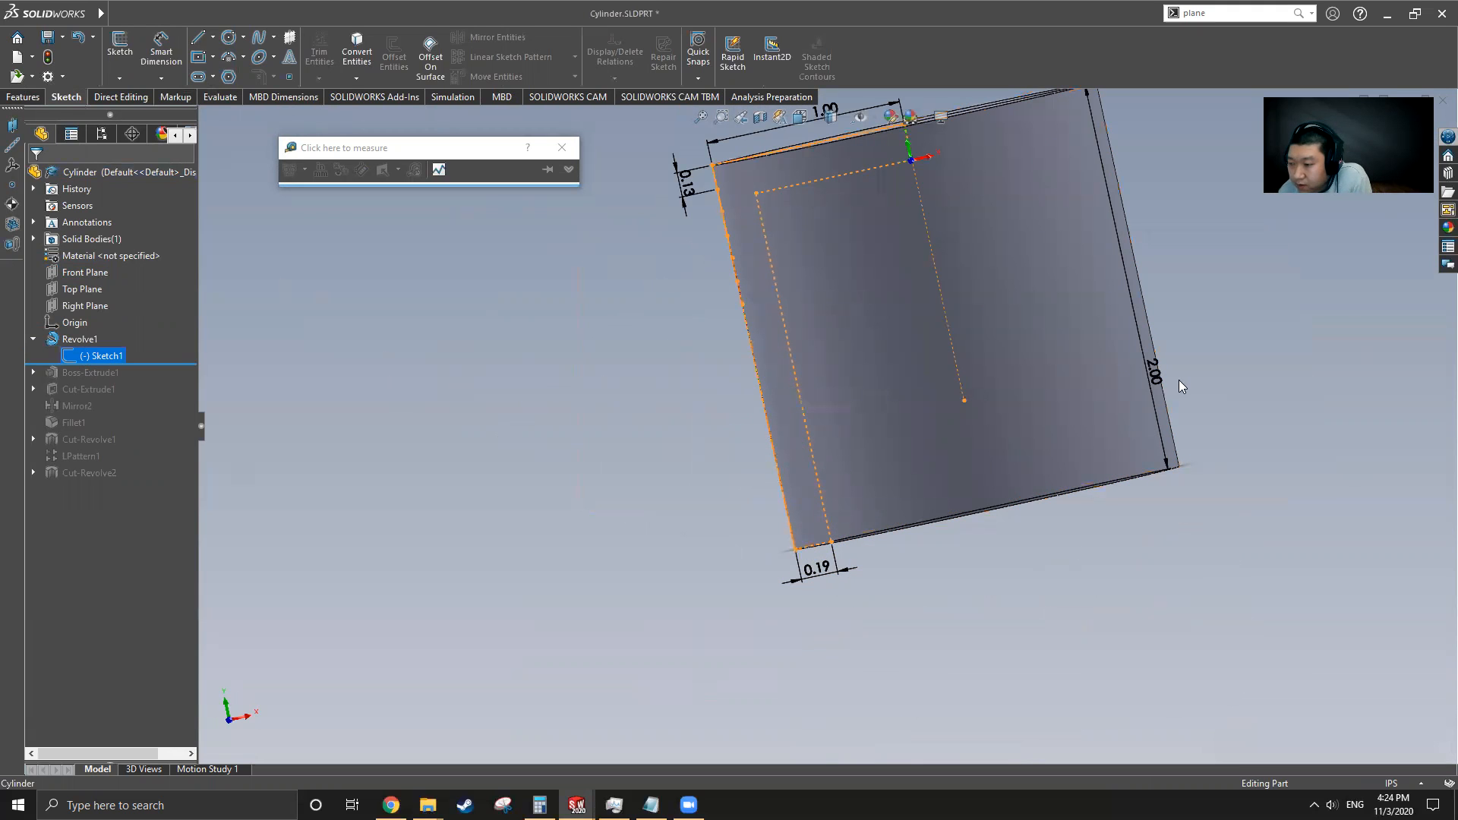
{"action": "scroll", "coordinate": [1129, 455], "scroll_direction": "up", "scroll_amount": 1}
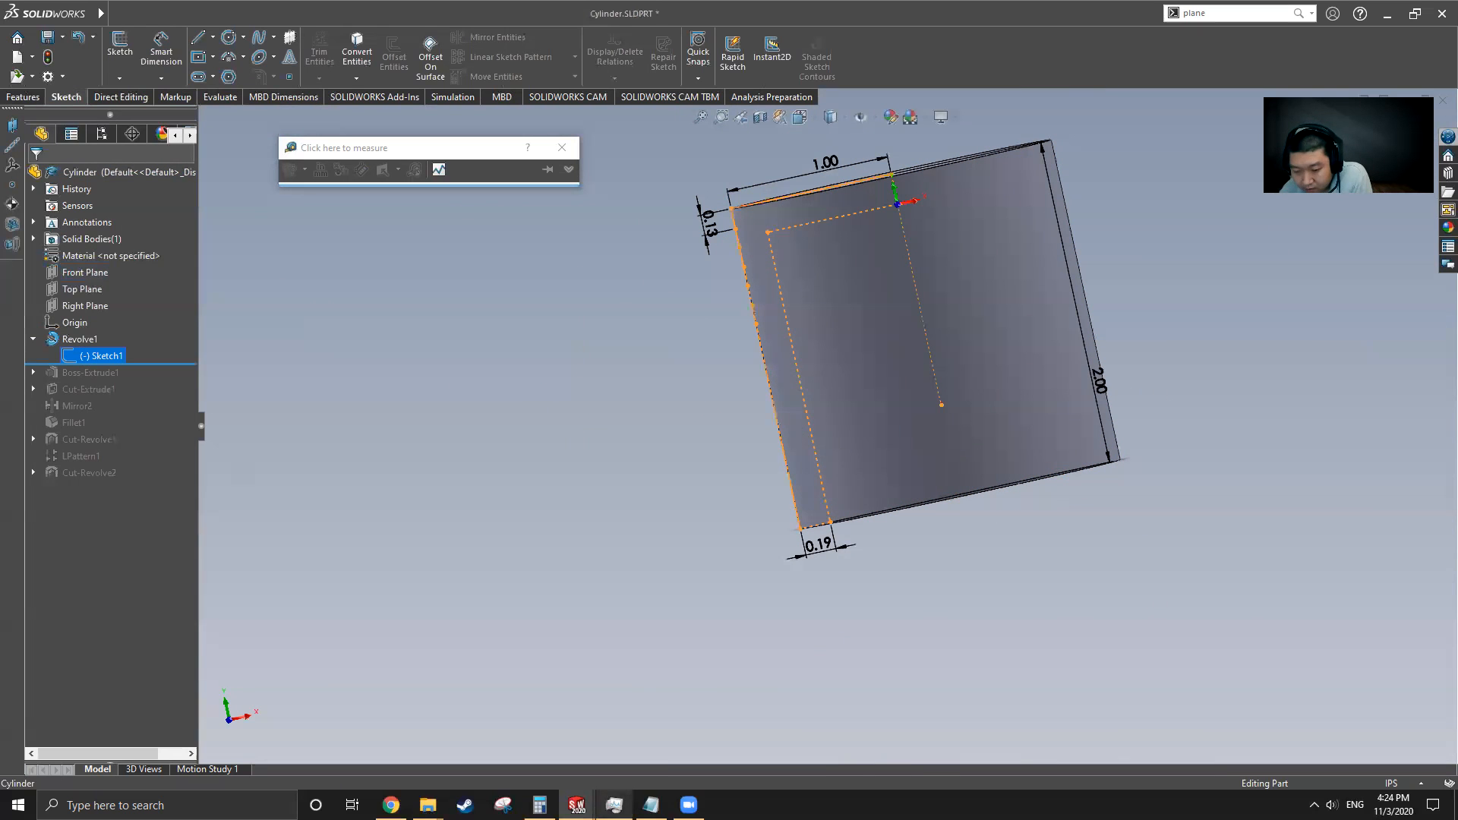
Switch to Notepad and replace the notes with the Cylinder sketch dimensions 1, 2, 0.13 and 0.19
{"action": "left_click", "coordinate": [650, 805]}
{"action": "left_click_drag", "start_coordinate": [349, 554], "coordinate": [237, 451]}
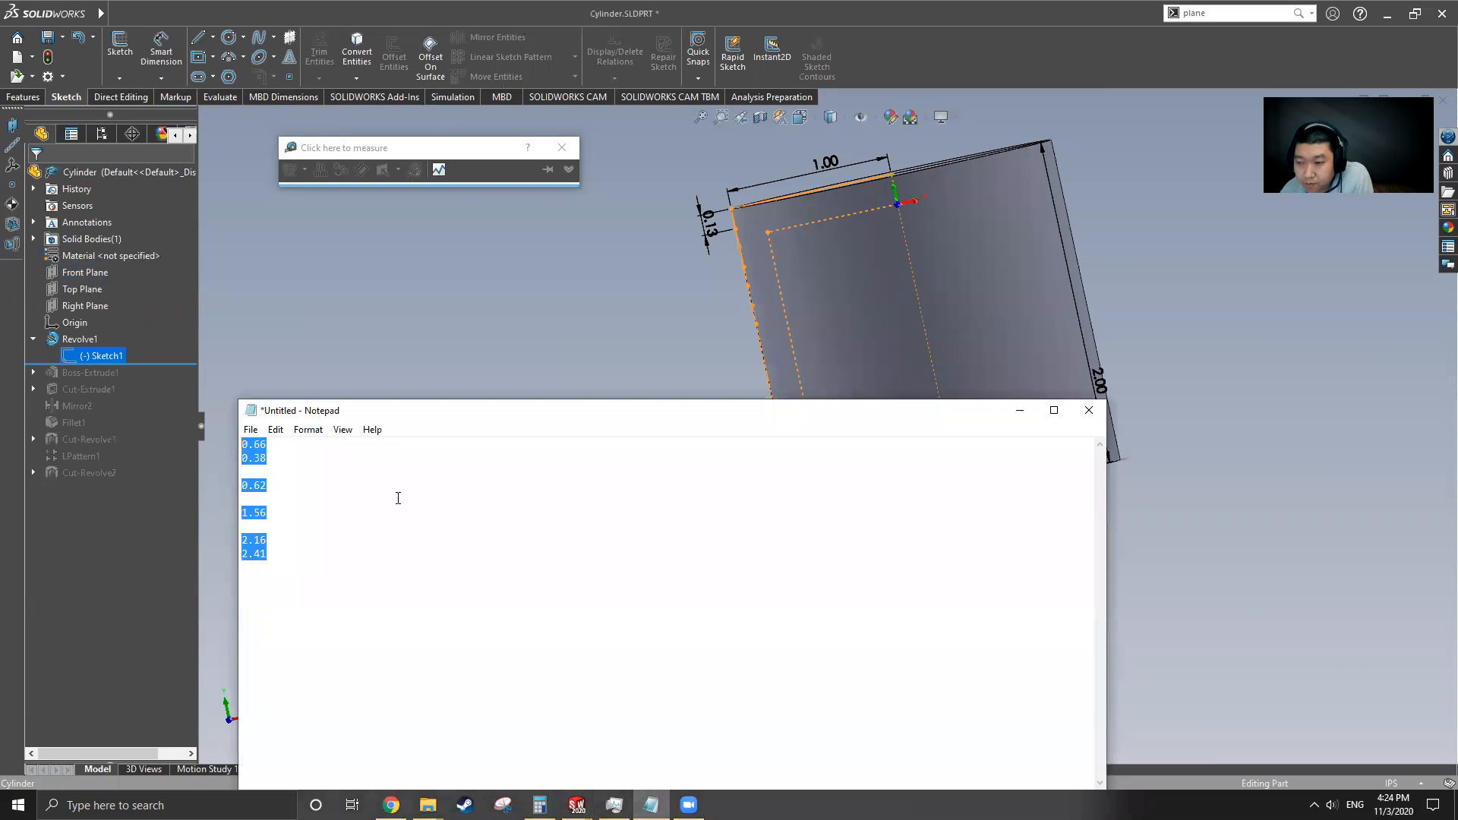
{"action": "type", "text": "1 2"}
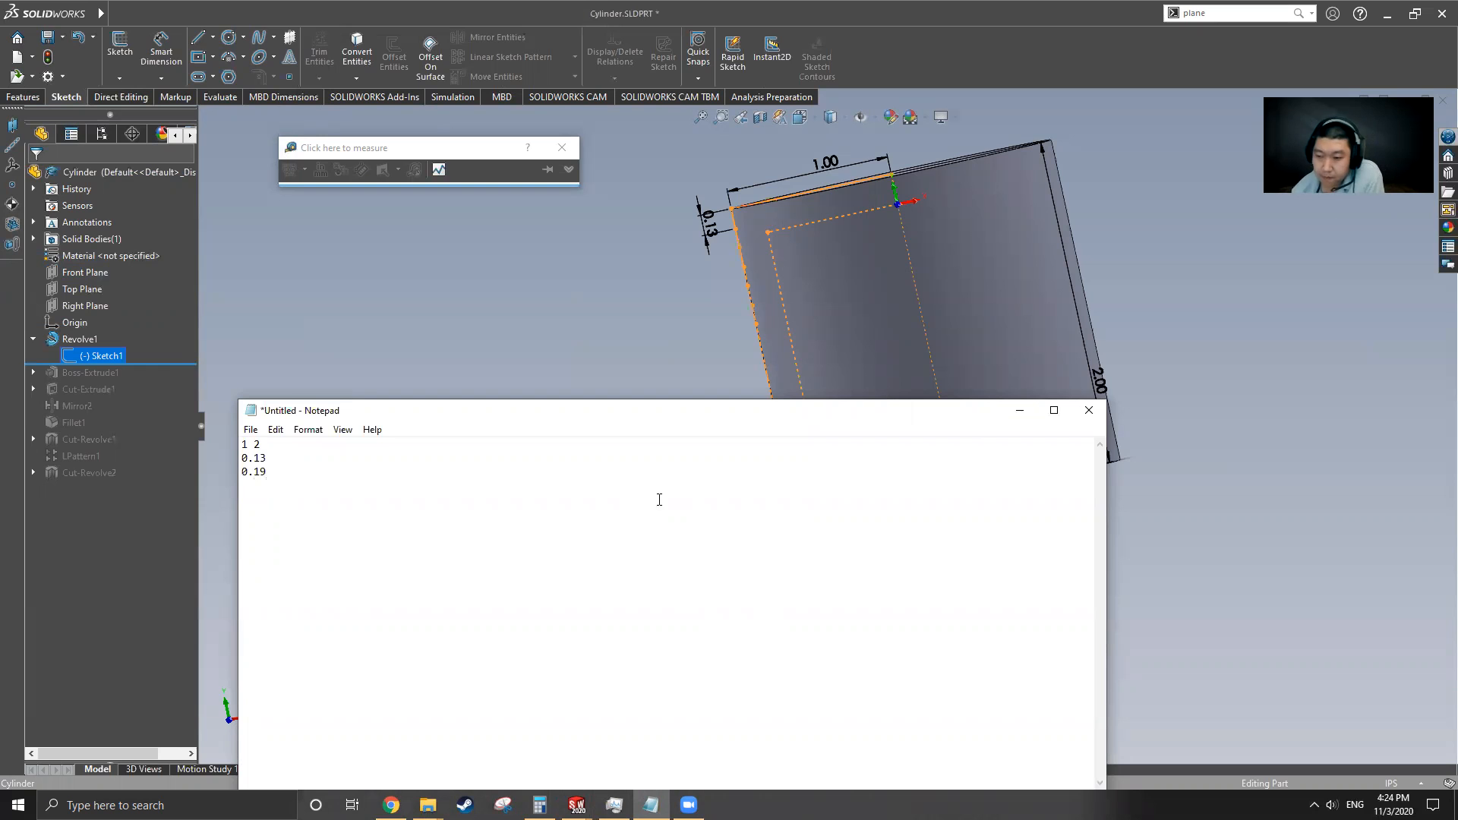
{"action": "left_click", "coordinate": [1018, 413]}
Measure the Cylinder's top circular face with the Measure tool
{"action": "mouse_move", "coordinate": [812, 258]}
{"action": "middle_mouse_down"}
{"action": "mouse_move", "coordinate": [780, 215]}
{"action": "mouse_move", "coordinate": [746, 218]}
{"action": "middle_mouse_up"}
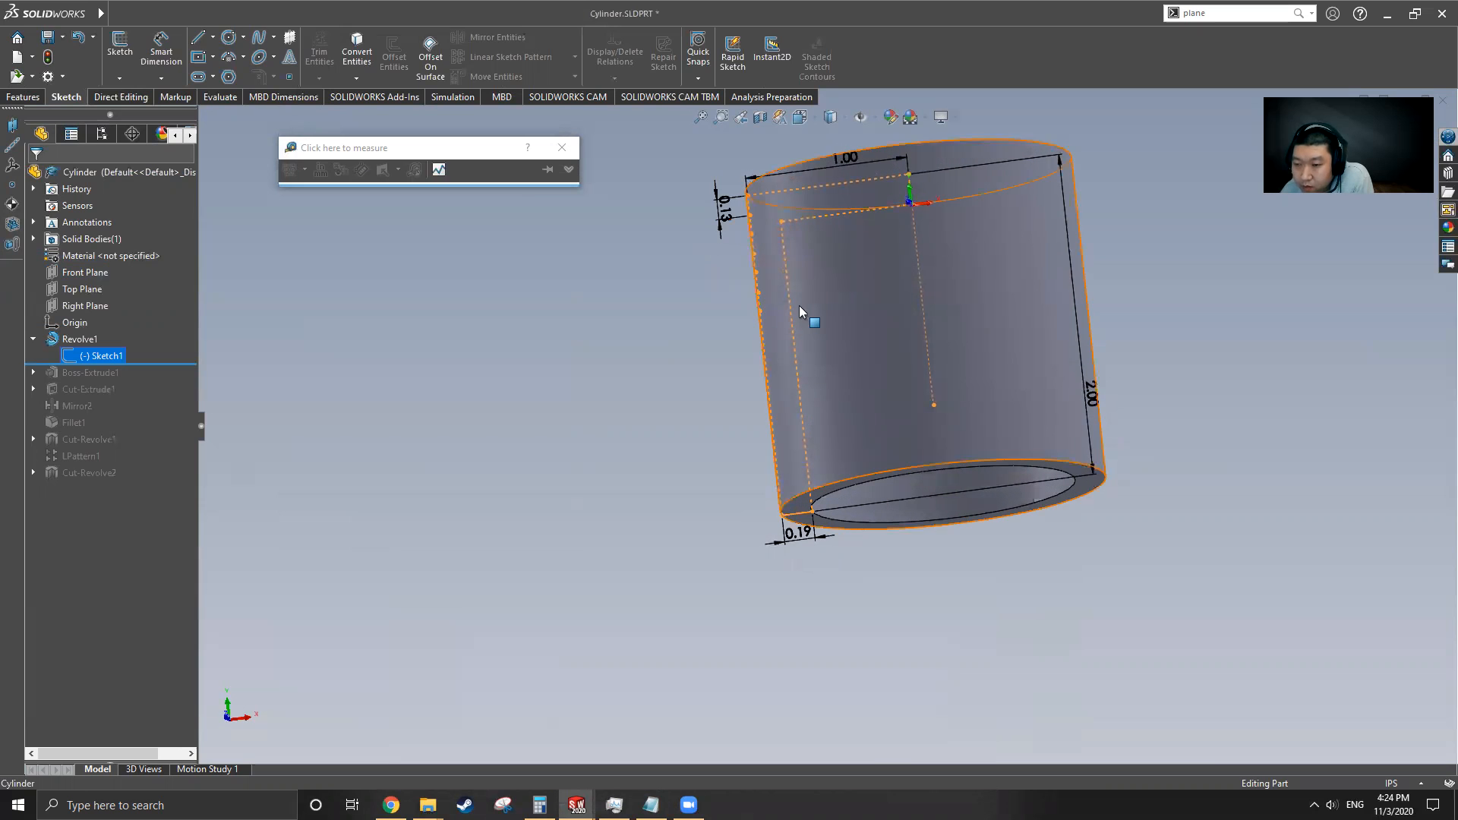
{"action": "middle_click_drag", "start_coordinate": [795, 274], "coordinate": [806, 311]}
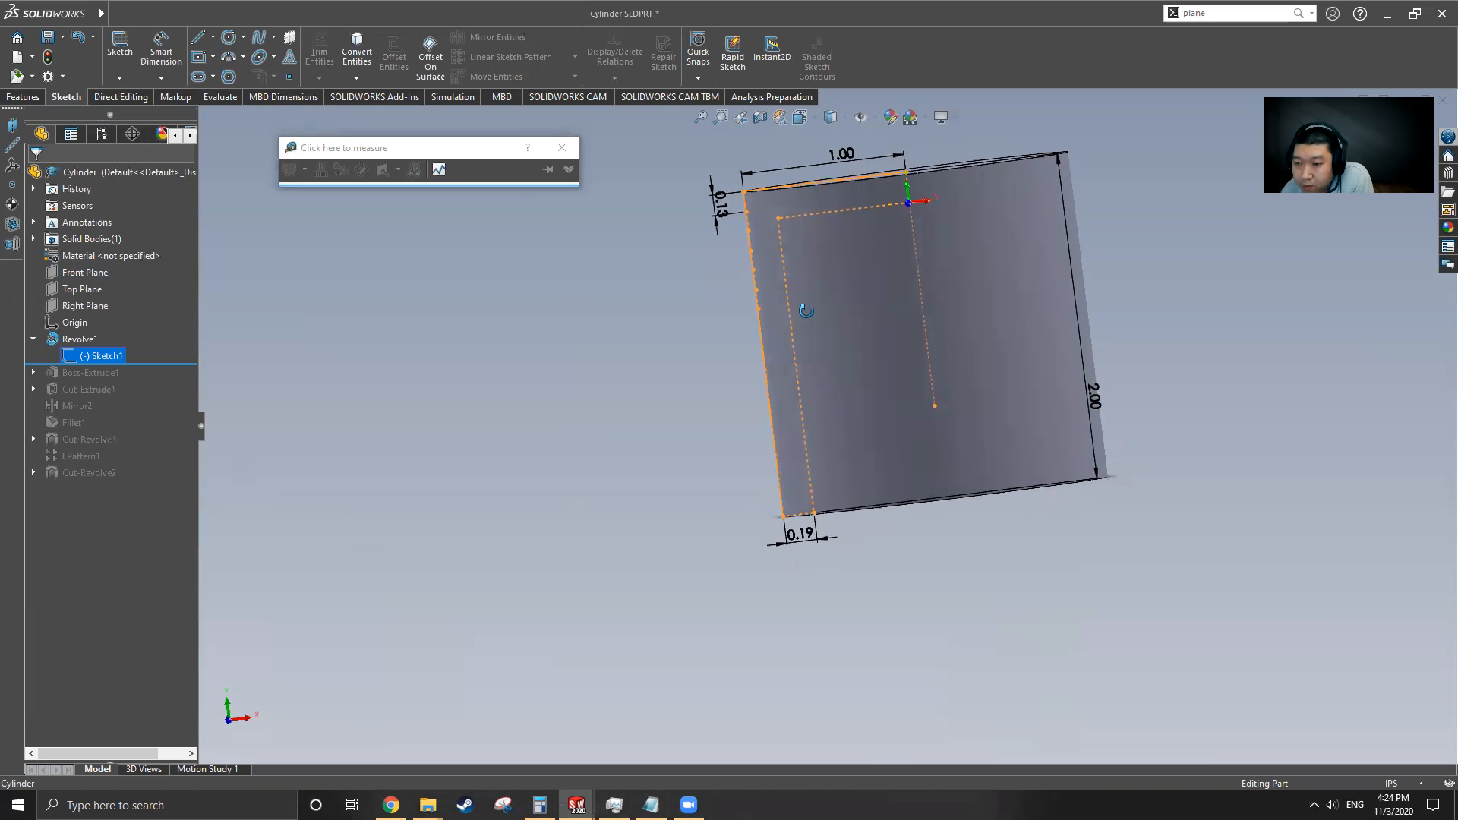
{"action": "left_click", "coordinate": [721, 330]}
{"action": "left_click", "coordinate": [227, 98]}
{"action": "left_click", "coordinate": [212, 64]}
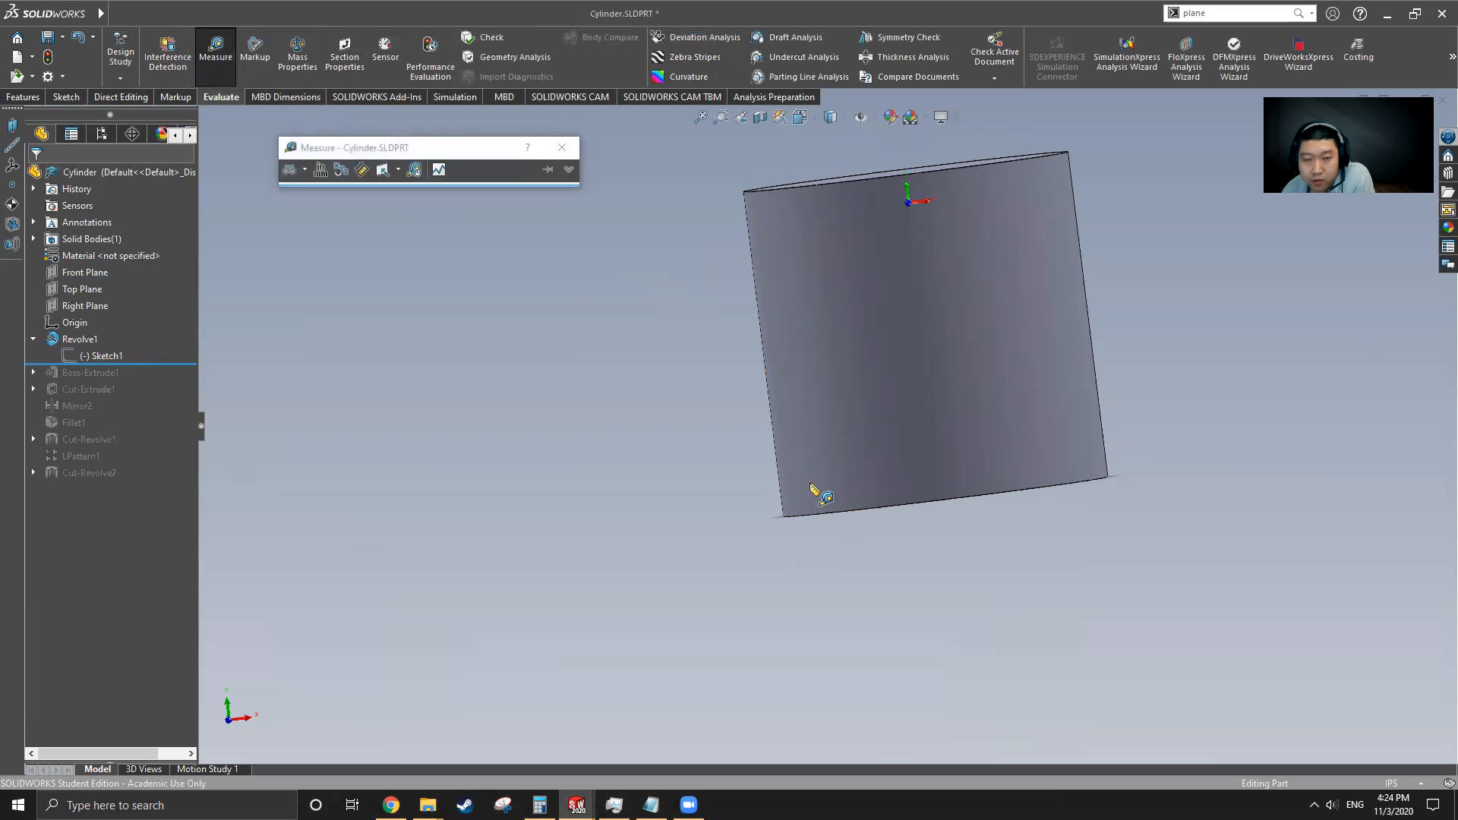
{"action": "middle_click_drag", "start_coordinate": [814, 492], "coordinate": [888, 349]}
{"action": "left_click", "coordinate": [921, 270]}
{"action": "middle_click_drag", "start_coordinate": [921, 270], "coordinate": [940, 217]}
{"action": "left_click", "coordinate": [874, 178]}
{"action": "middle_click_drag", "start_coordinate": [872, 316], "coordinate": [921, 224]}
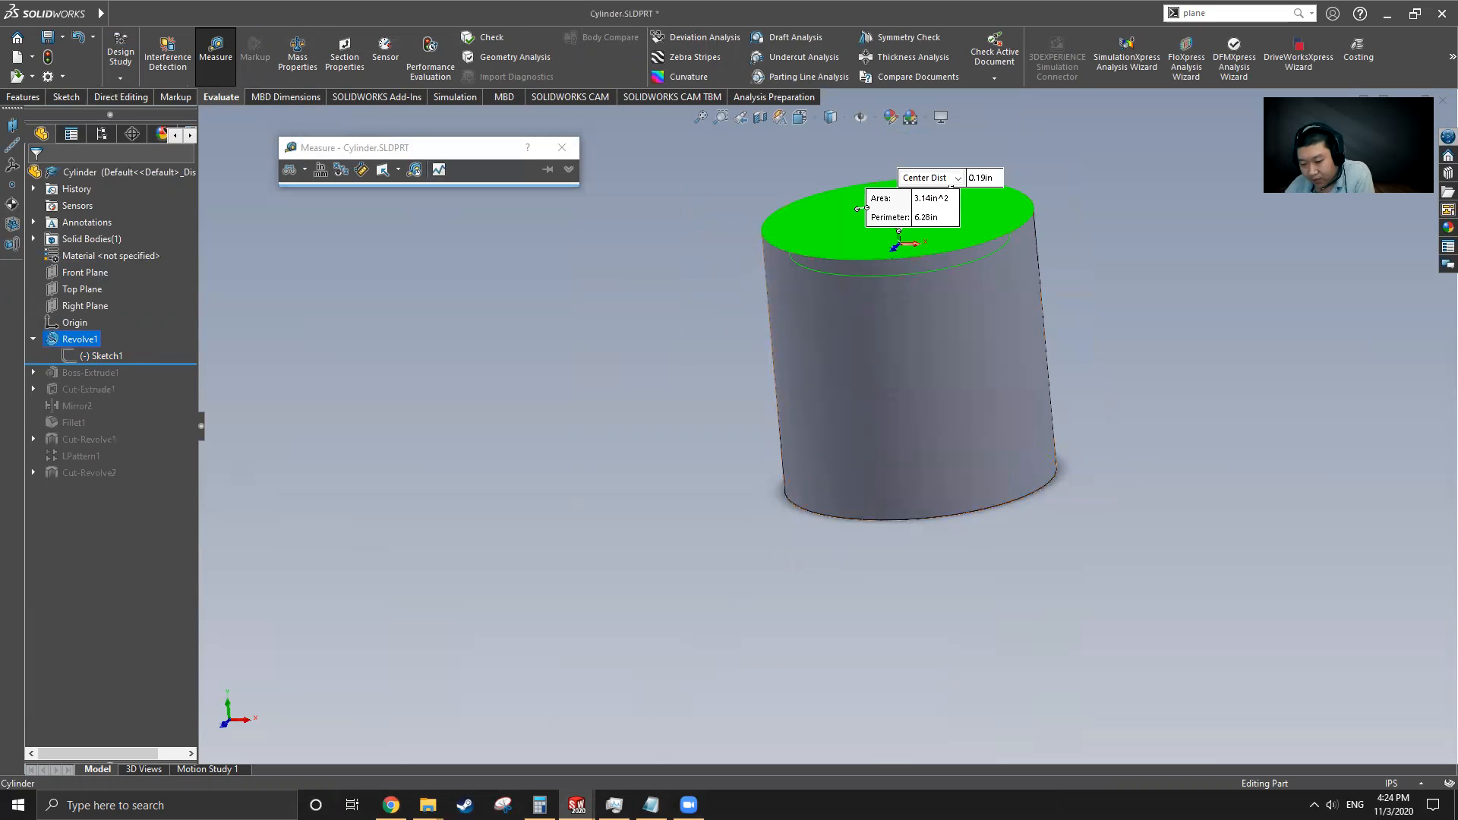
Delete the 0.13 value from the Notepad notes
{"action": "key", "text": "alt+Tab"}
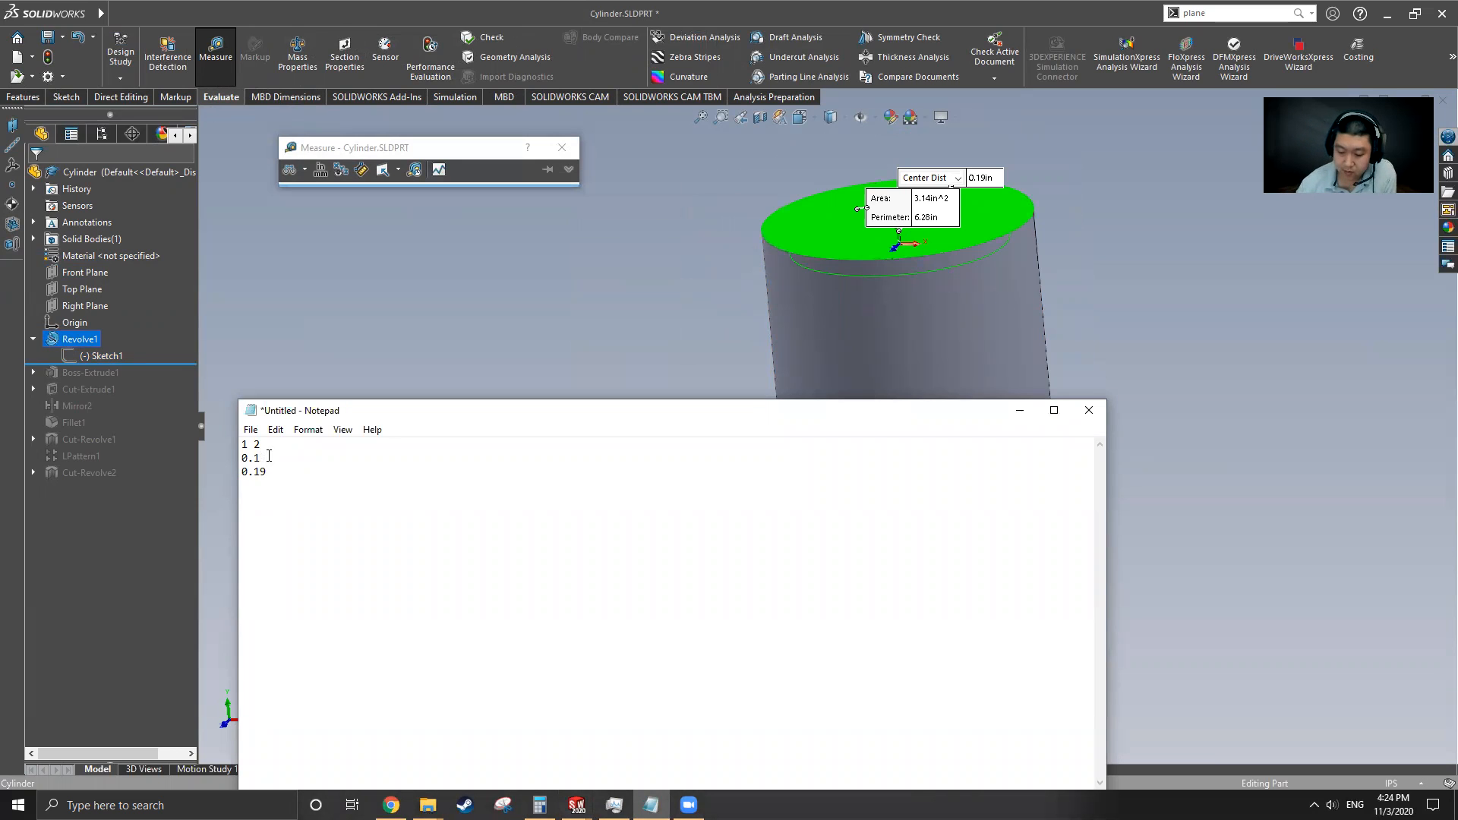
{"action": "key", "text": "BackSpace"}
{"action": "key", "text": "BackSpace"}
{"action": "key", "text": "BackSpace"}
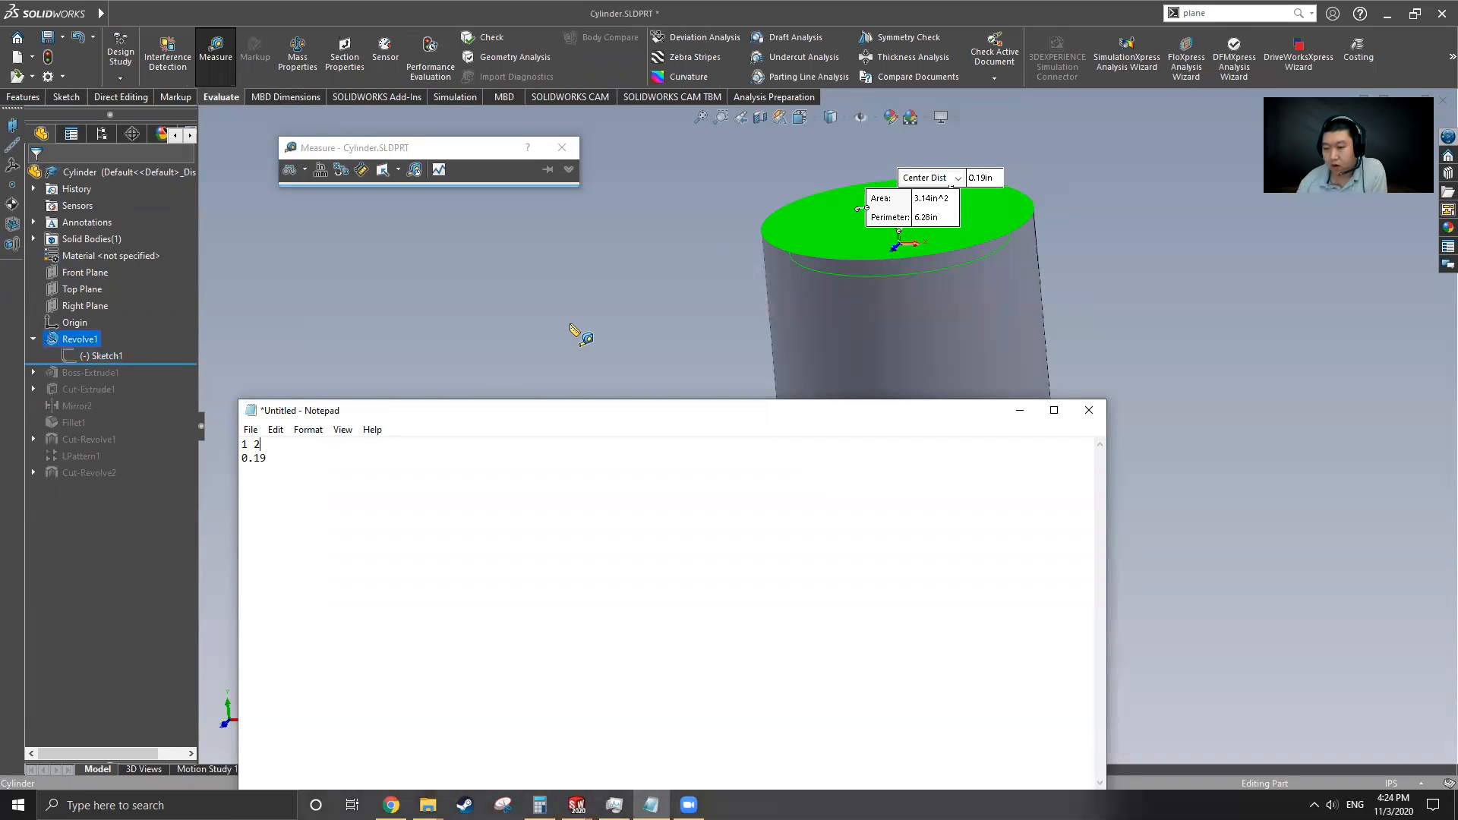
{"action": "left_click", "coordinate": [1022, 410]}
Switch to Part5 and sketch a vertical centerline through the origin on the Front Plane
{"action": "mouse_move", "coordinate": [47, 17]}
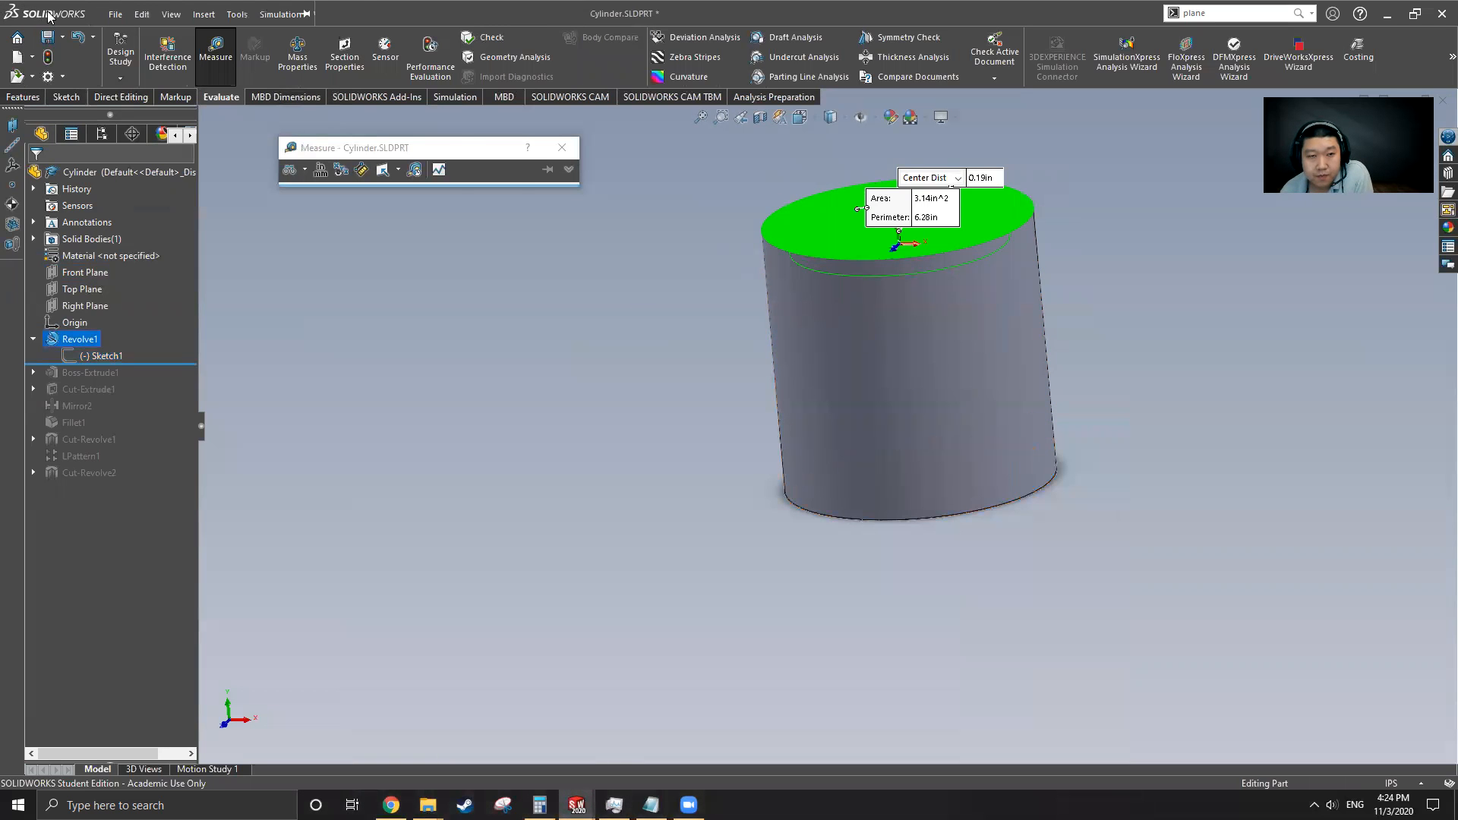
{"action": "left_click", "coordinate": [305, 14]}
{"action": "mouse_move", "coordinate": [322, 13]}
{"action": "left_click", "coordinate": [380, 212]}
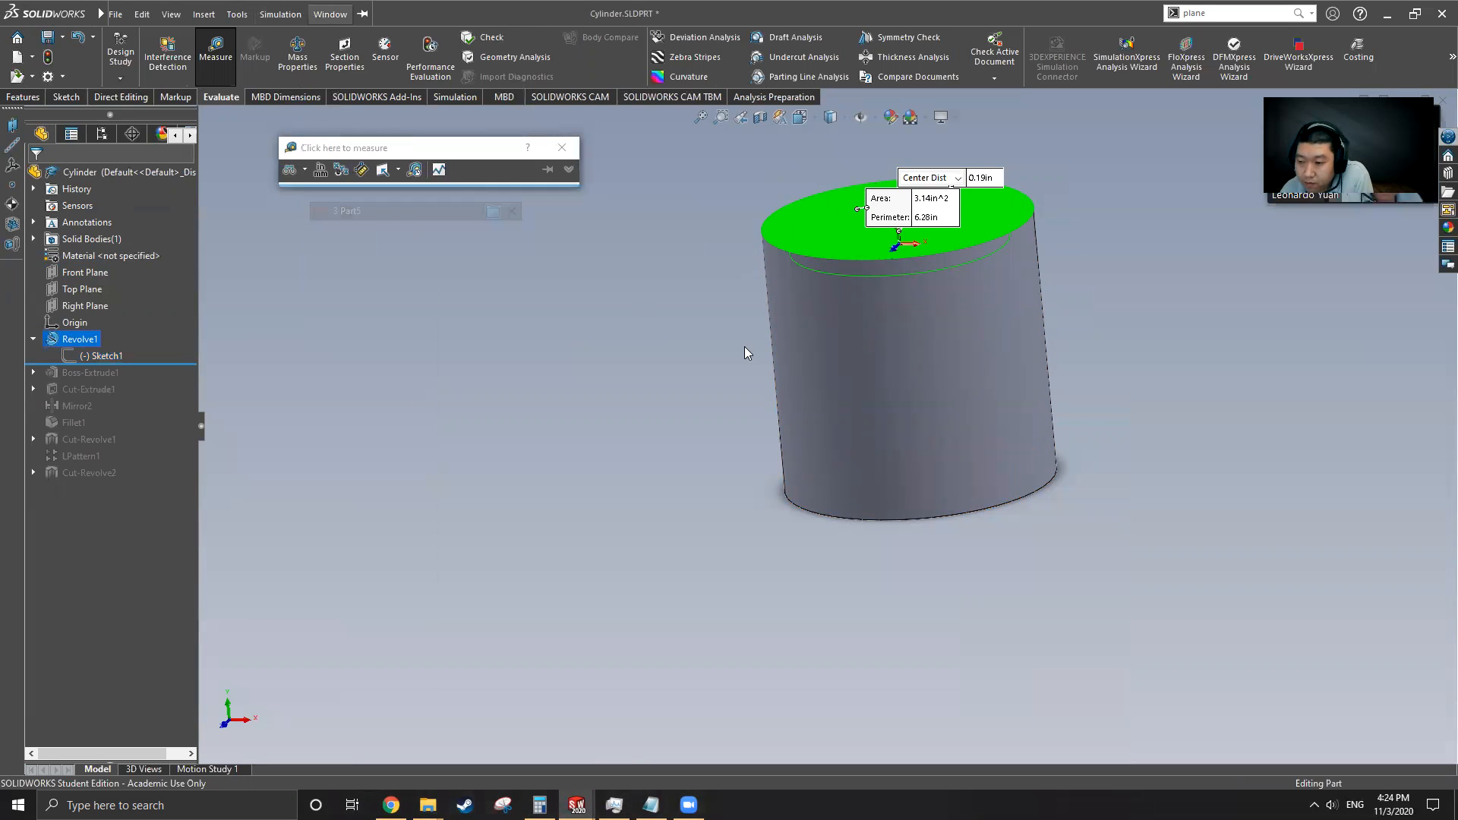
{"action": "left_click", "coordinate": [67, 96]}
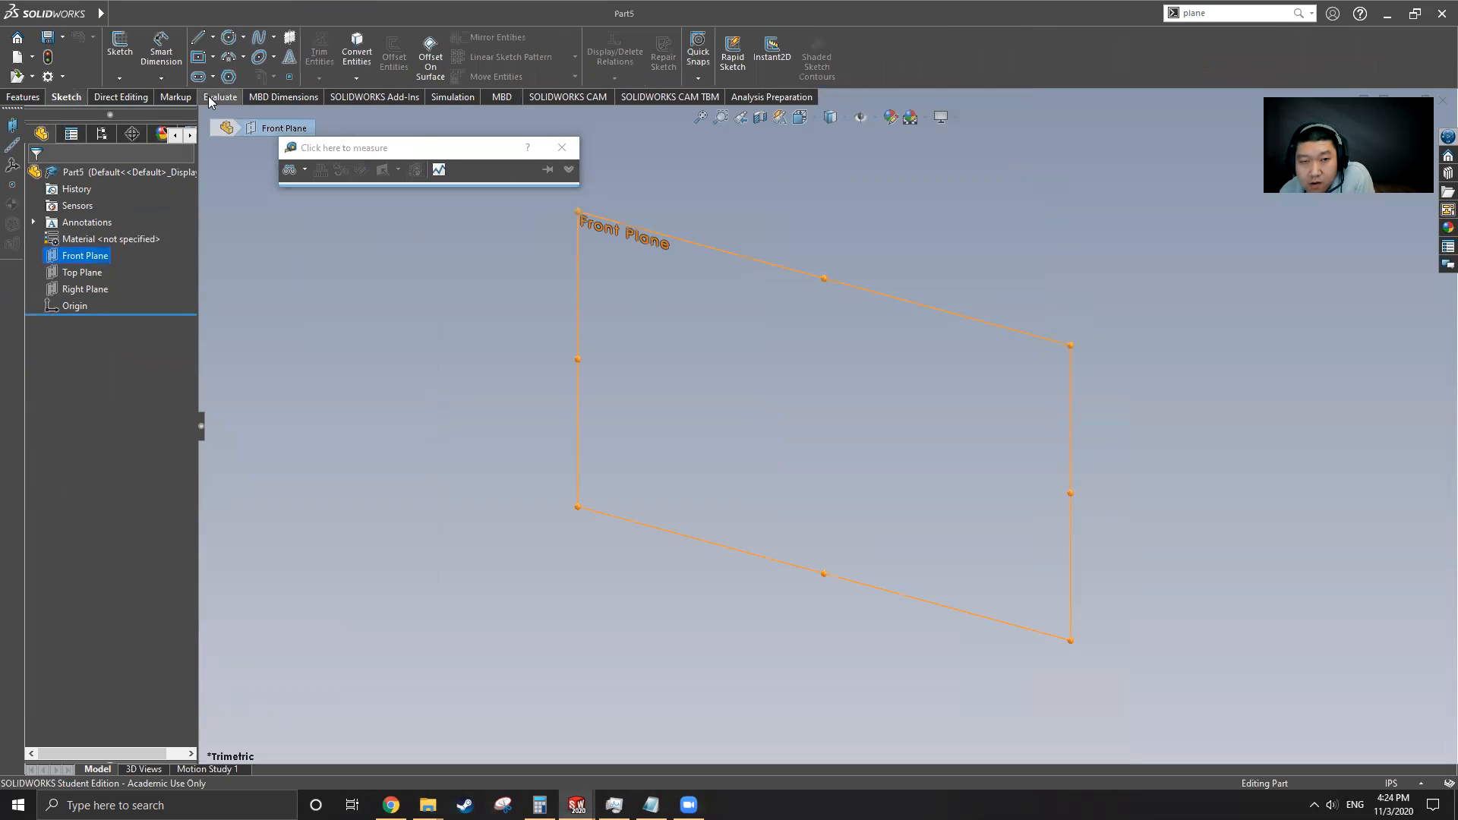
{"action": "left_click", "coordinate": [200, 58]}
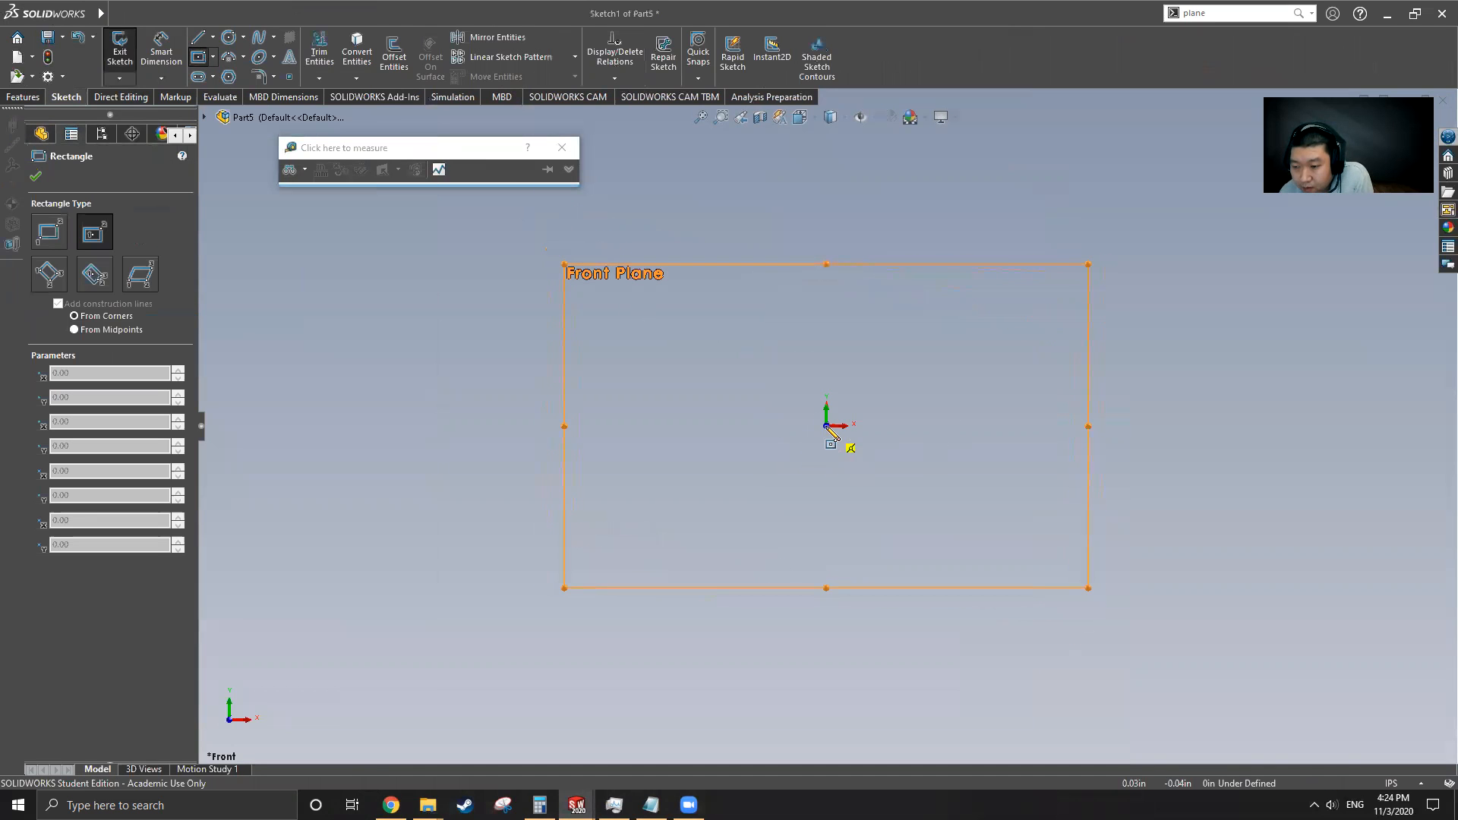
{"action": "left_click", "coordinate": [212, 36]}
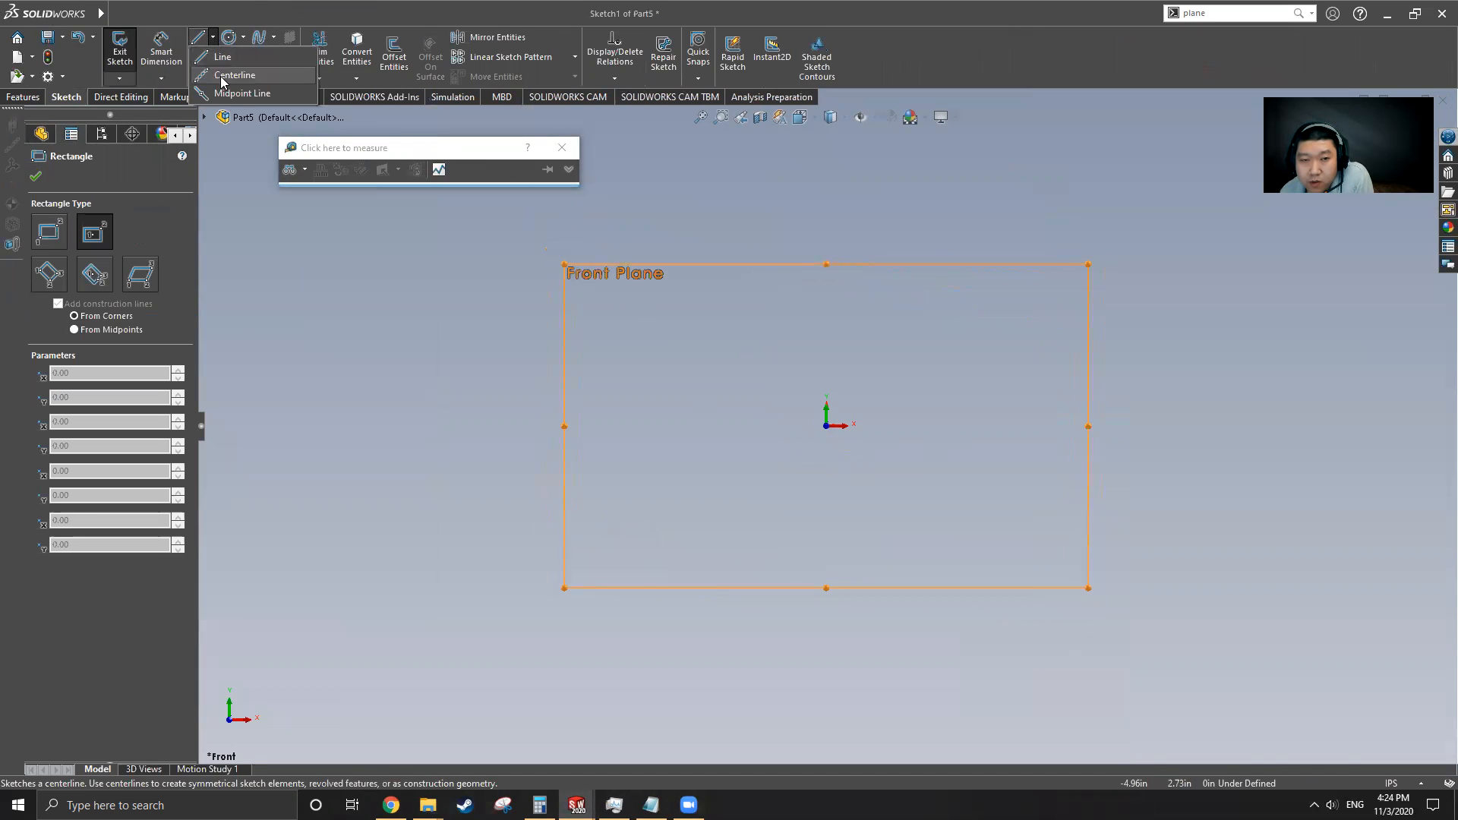
{"action": "left_click", "coordinate": [224, 68]}
{"action": "left_click", "coordinate": [826, 233]}
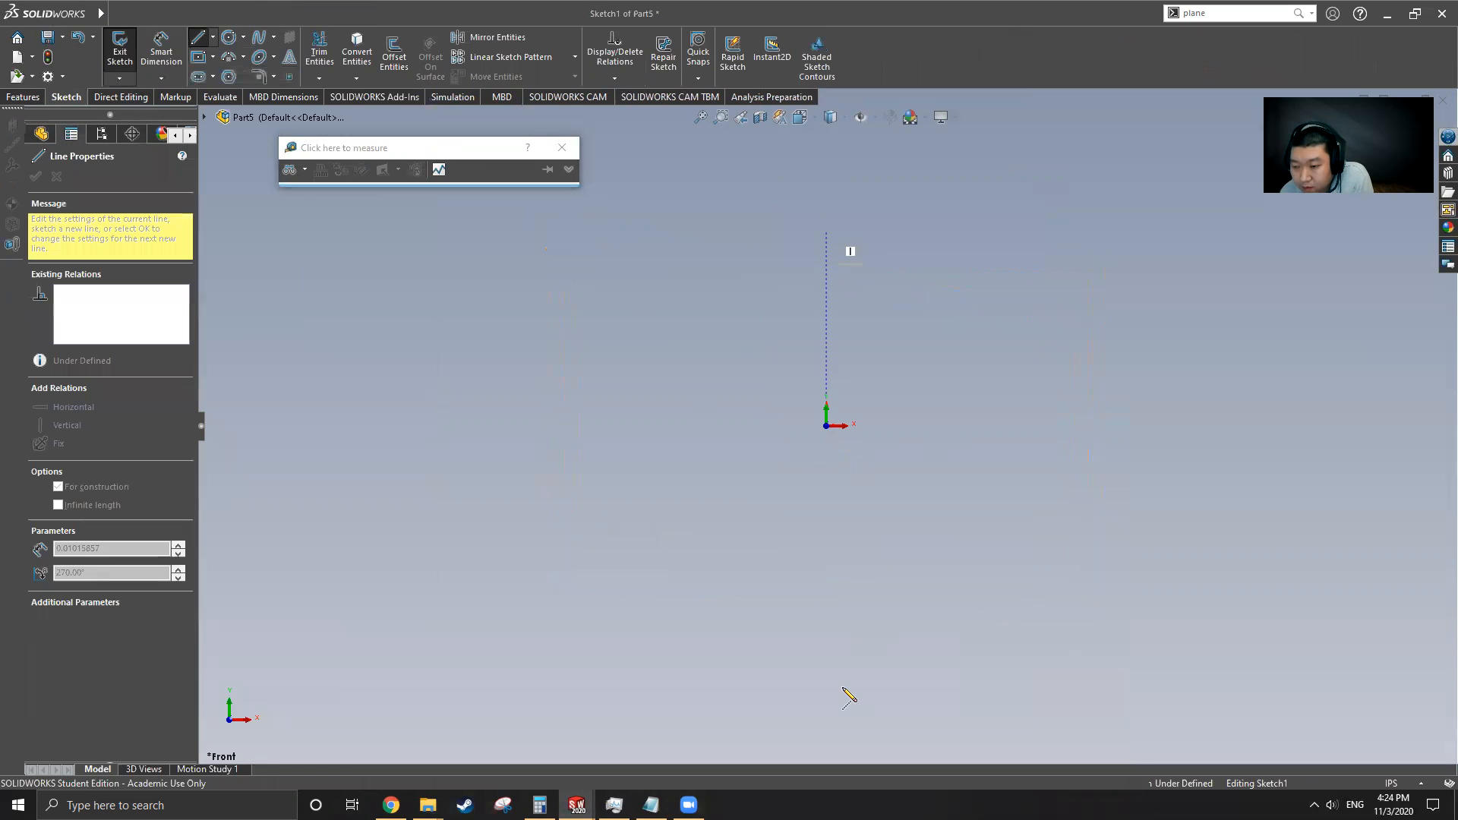
{"action": "left_click", "coordinate": [827, 666]}
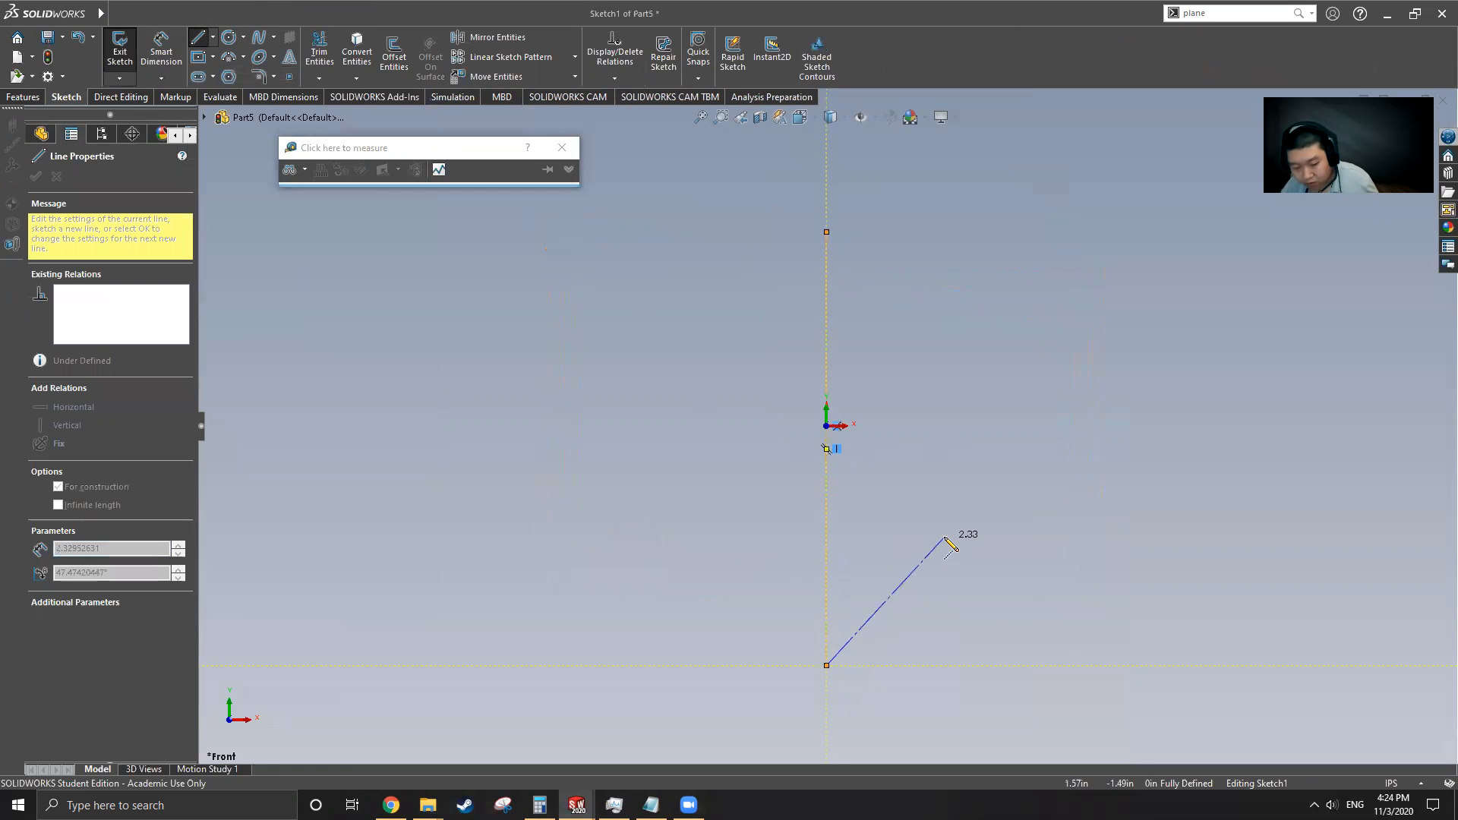
{"action": "key", "text": "Escape"}
{"action": "key", "text": "Escape"}
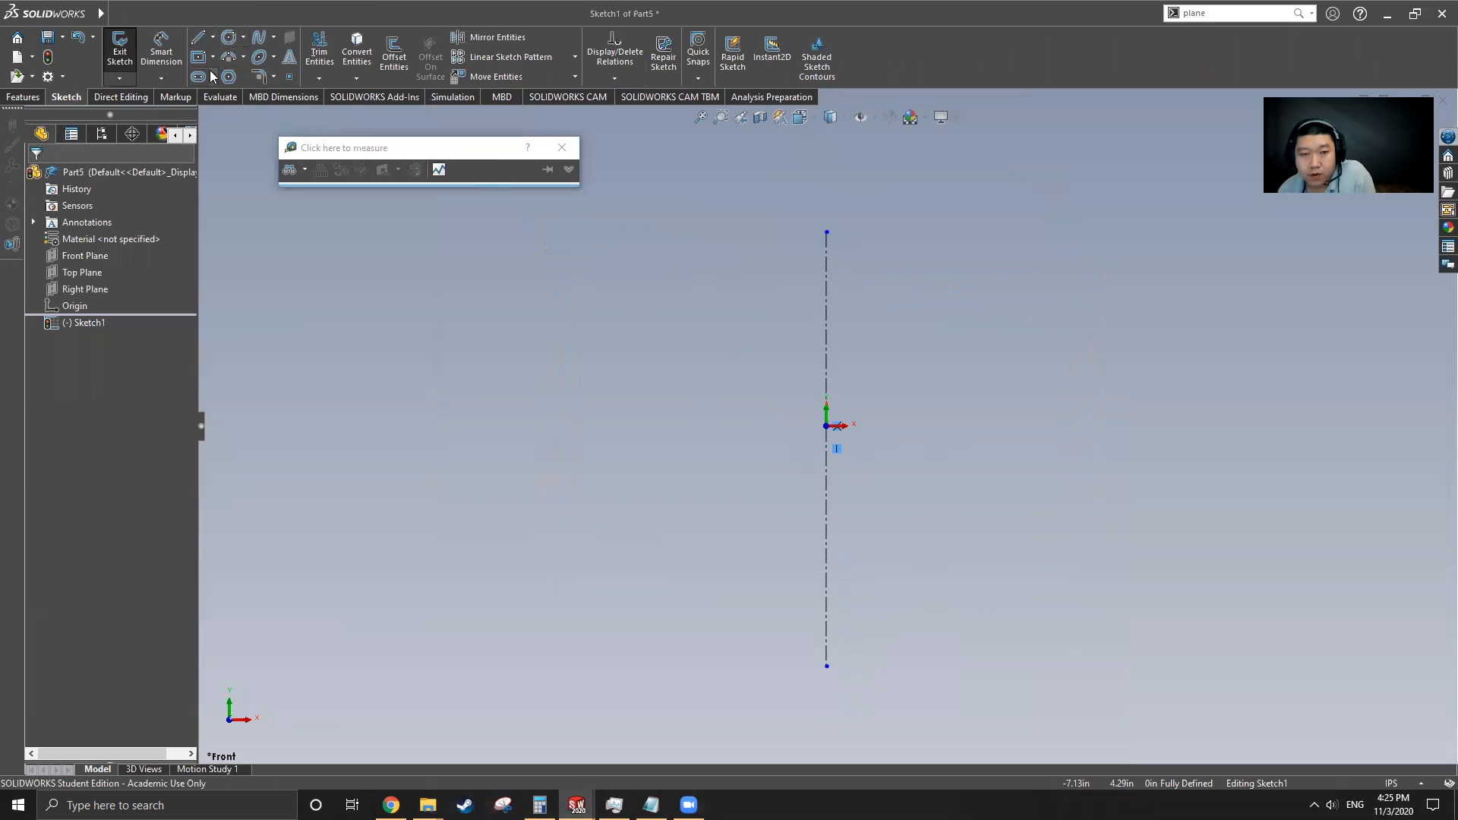
{"action": "left_click", "coordinate": [212, 59]}
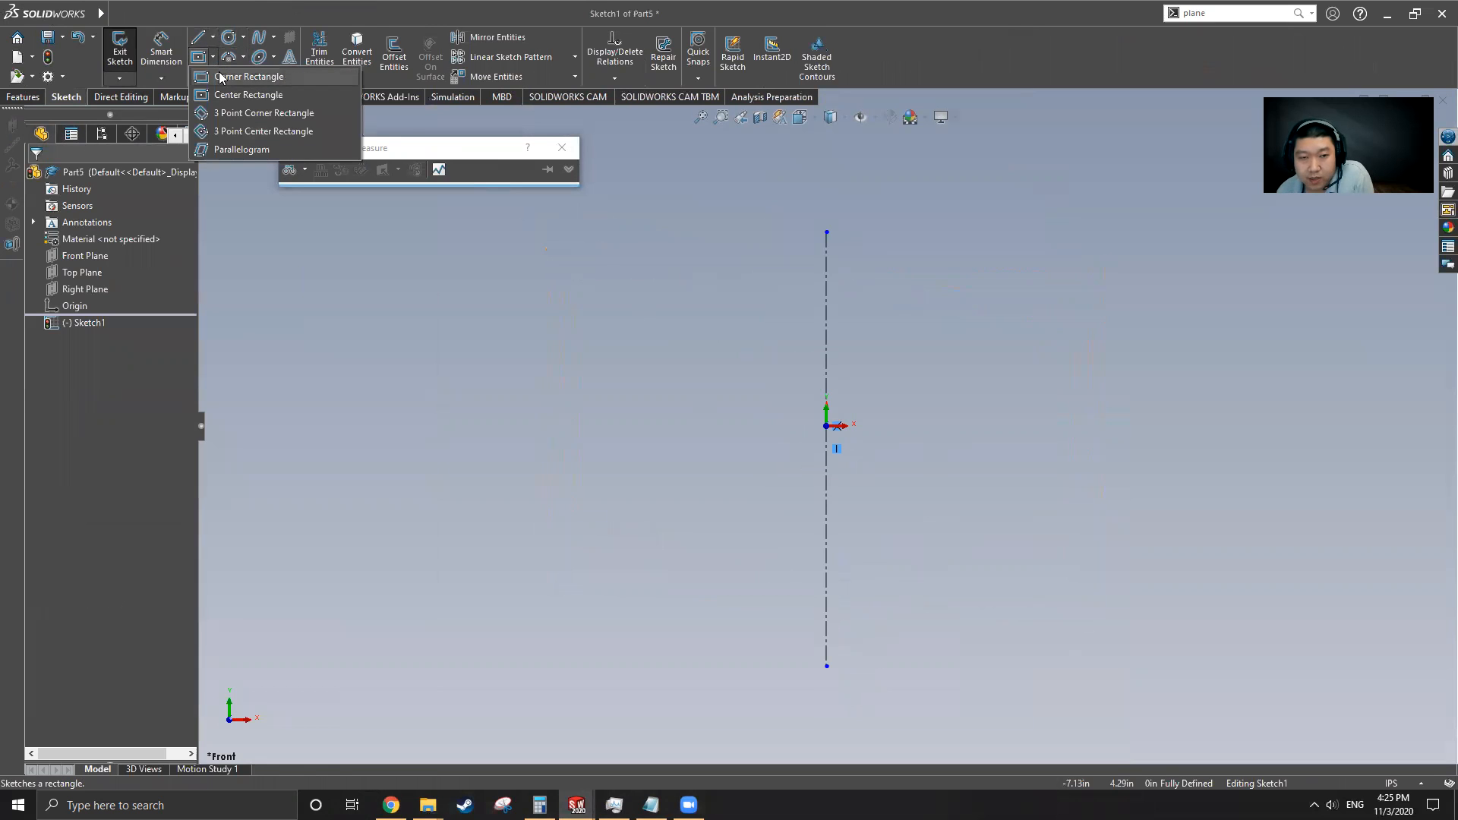
{"action": "left_click", "coordinate": [243, 75]}
{"action": "left_click", "coordinate": [827, 307]}
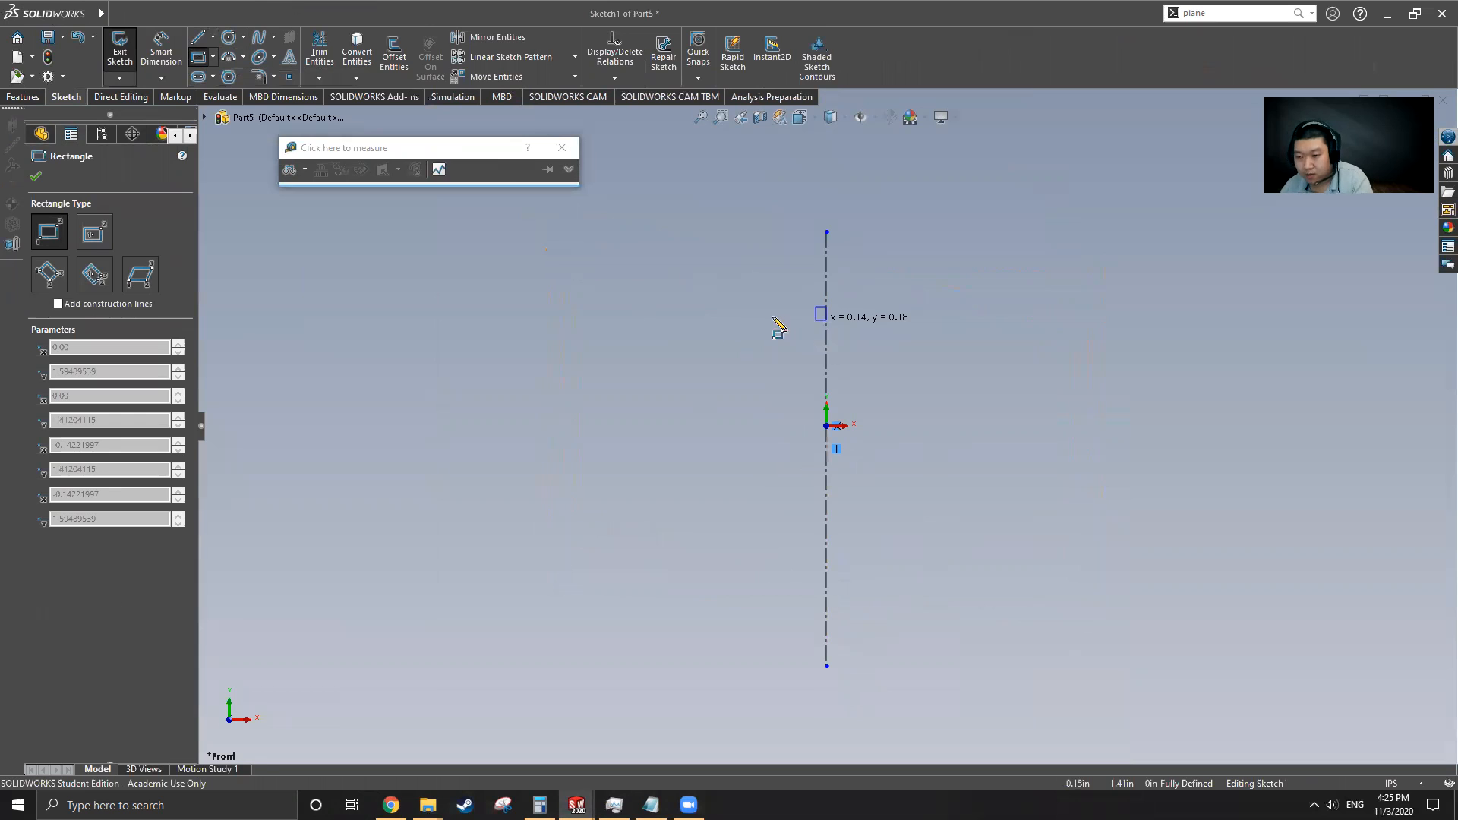
{"action": "key", "text": "Escape"}
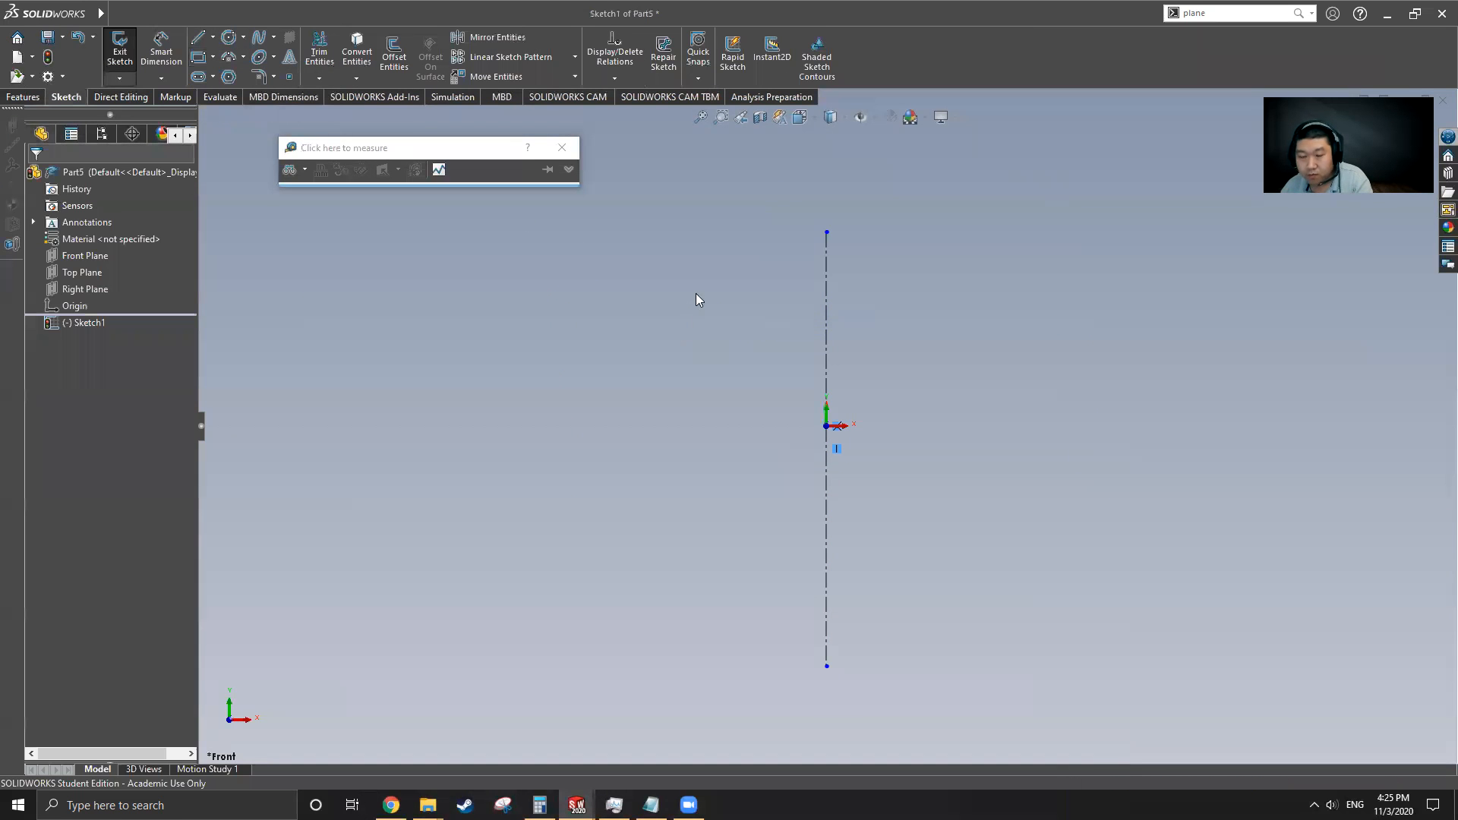
Sketch a horizontal centerline through the origin
{"action": "left_click", "coordinate": [212, 38]}
{"action": "left_click", "coordinate": [232, 79]}
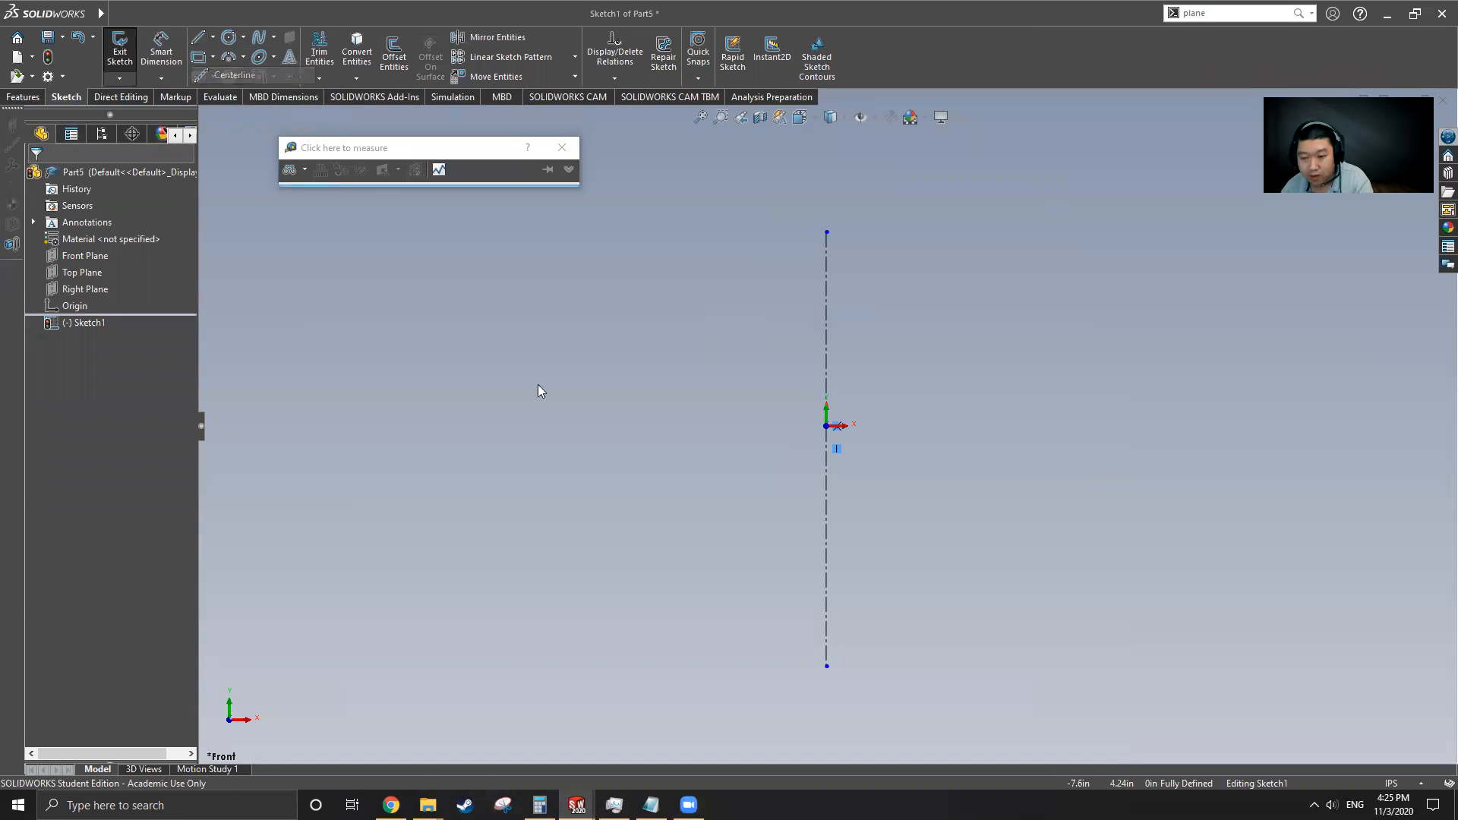
{"action": "left_click", "coordinate": [598, 426]}
{"action": "left_click", "coordinate": [1116, 425]}
{"action": "key", "text": "Escape"}
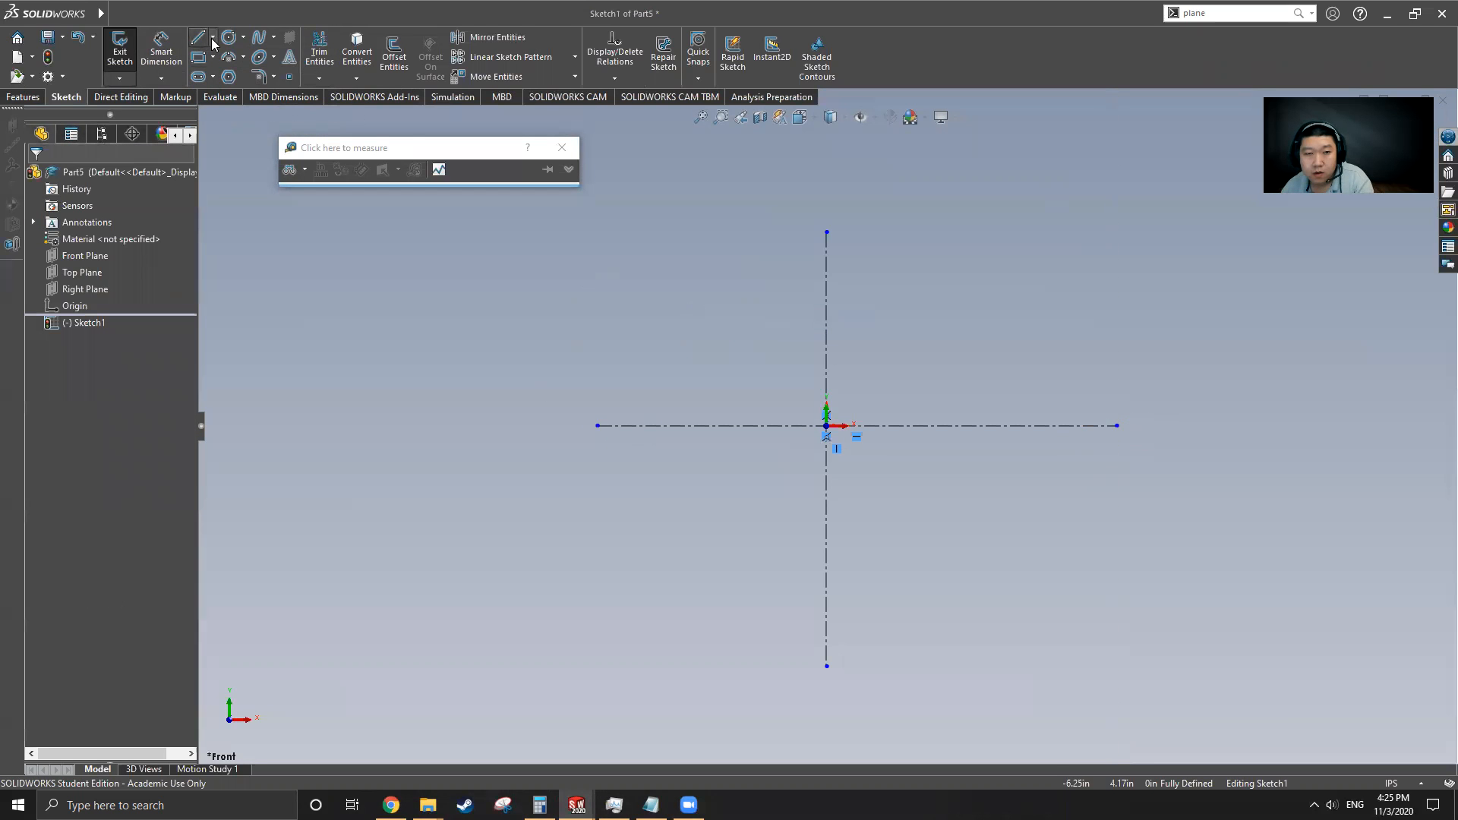
Sketch a corner rectangle from the origin below the horizontal centerline and dimension its left side to 0.19 in
{"action": "scroll", "coordinate": [811, 498], "scroll_direction": "down", "scroll_amount": 5}
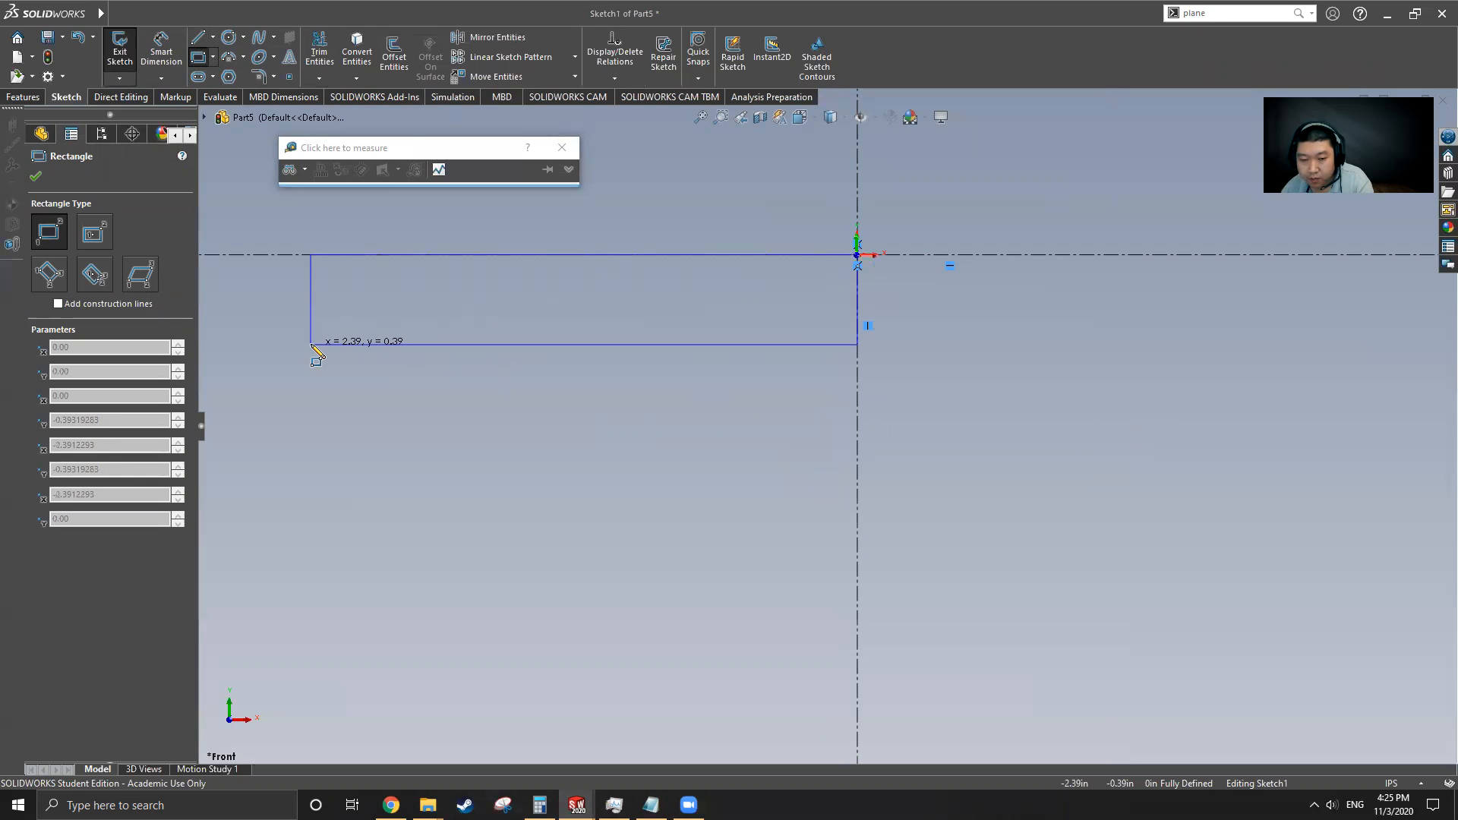
{"action": "left_click", "coordinate": [339, 343]}
{"action": "scroll", "coordinate": [424, 381], "scroll_direction": "up", "scroll_amount": 2}
{"action": "left_click", "coordinate": [156, 37]}
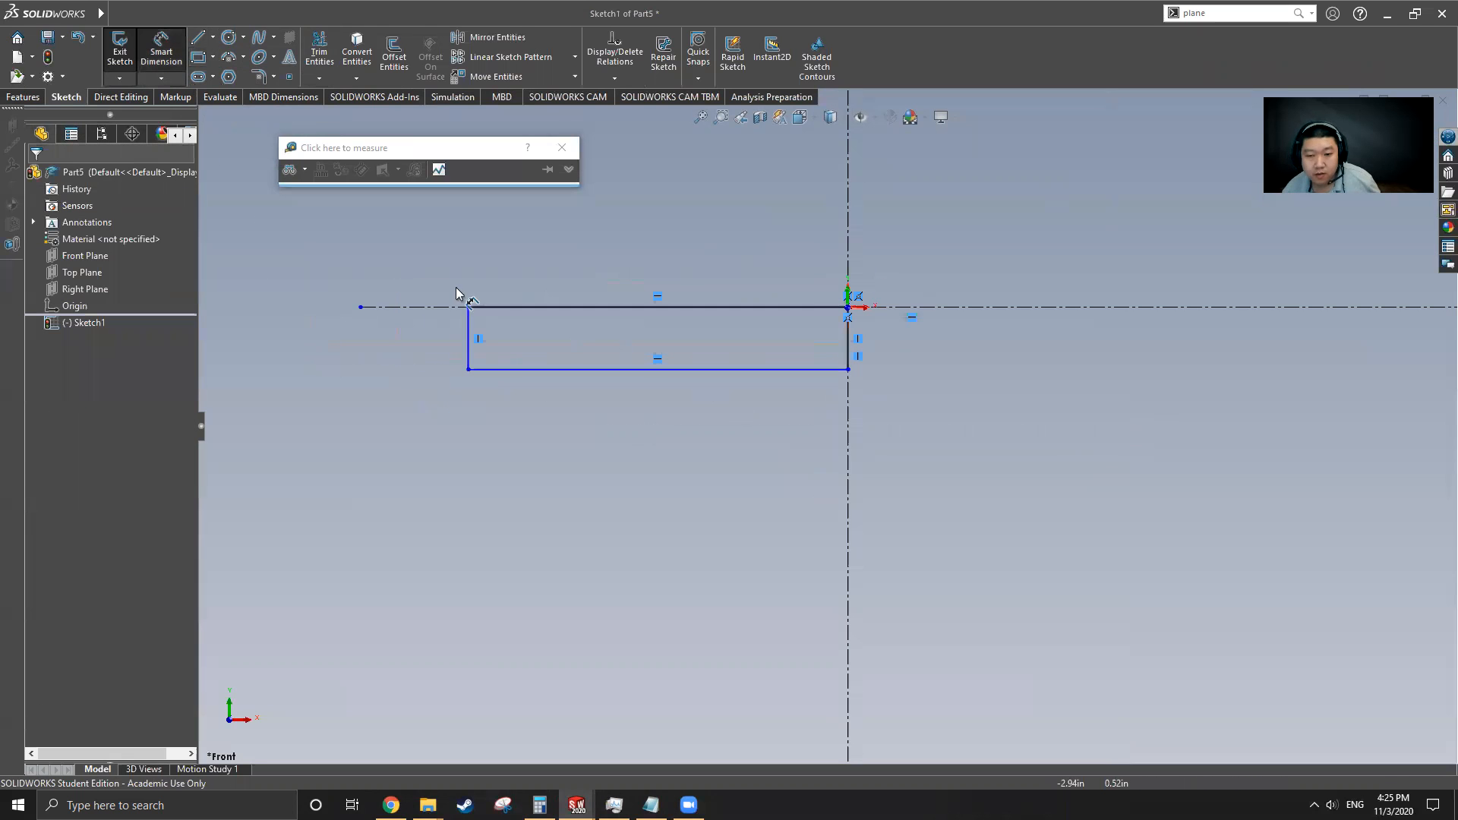
{"action": "left_click", "coordinate": [465, 345]}
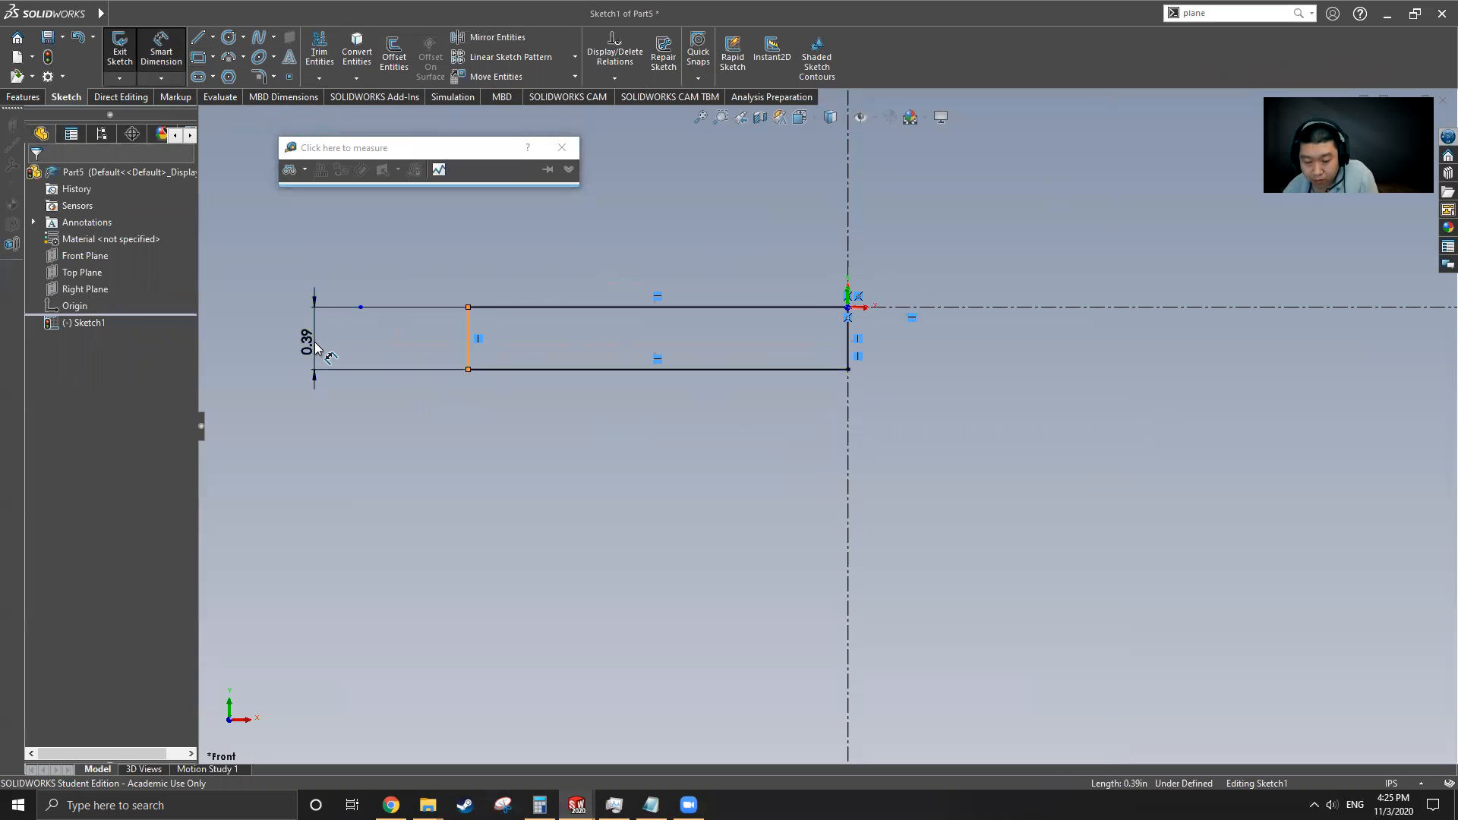
{"action": "left_click", "coordinate": [317, 346]}
{"action": "type", "text": "0.19"}
{"action": "key", "text": "Return"}
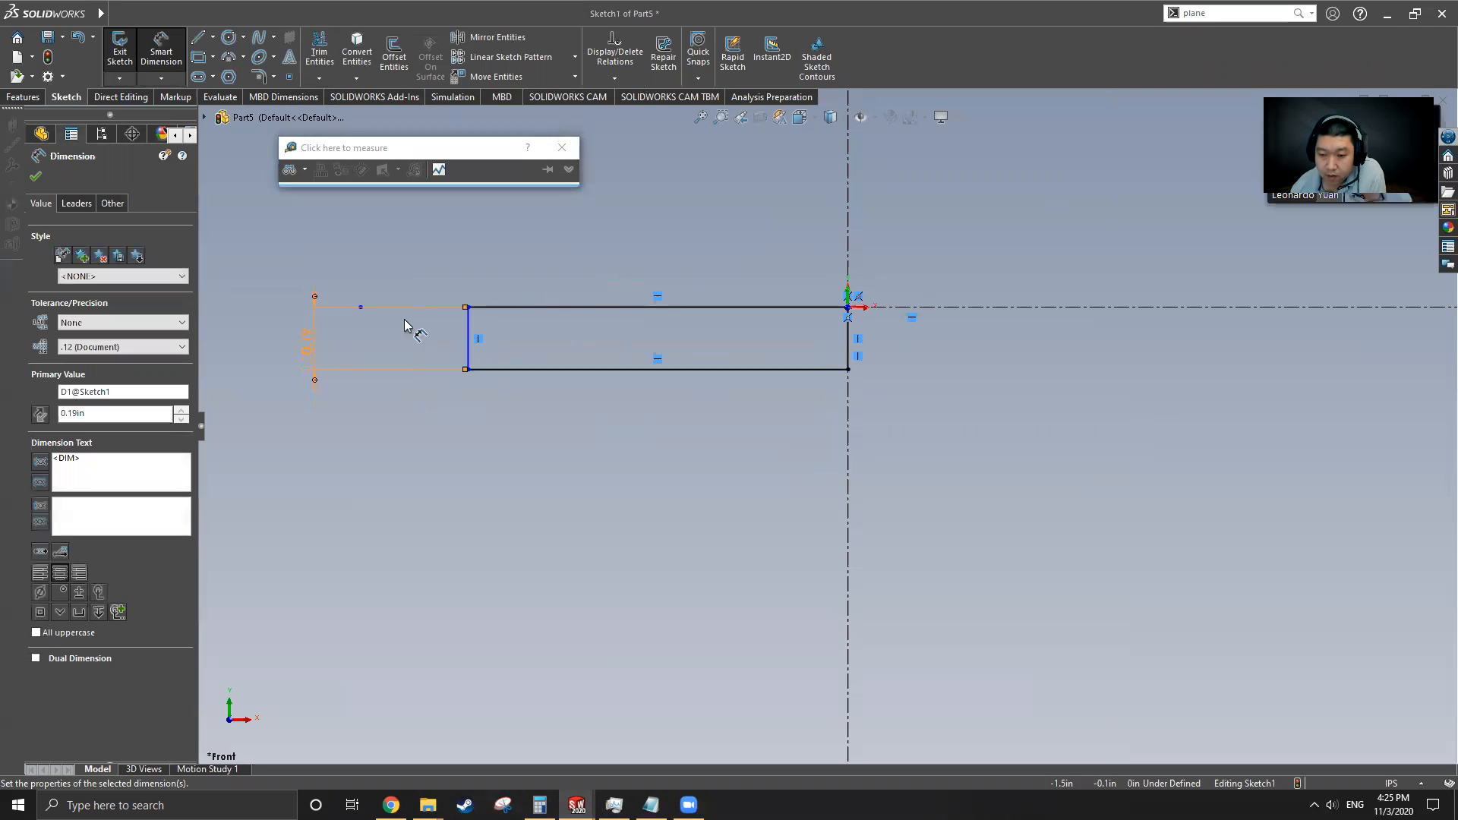
Dimension the first rectangle's top edge to 1 in
{"action": "left_click", "coordinate": [589, 306]}
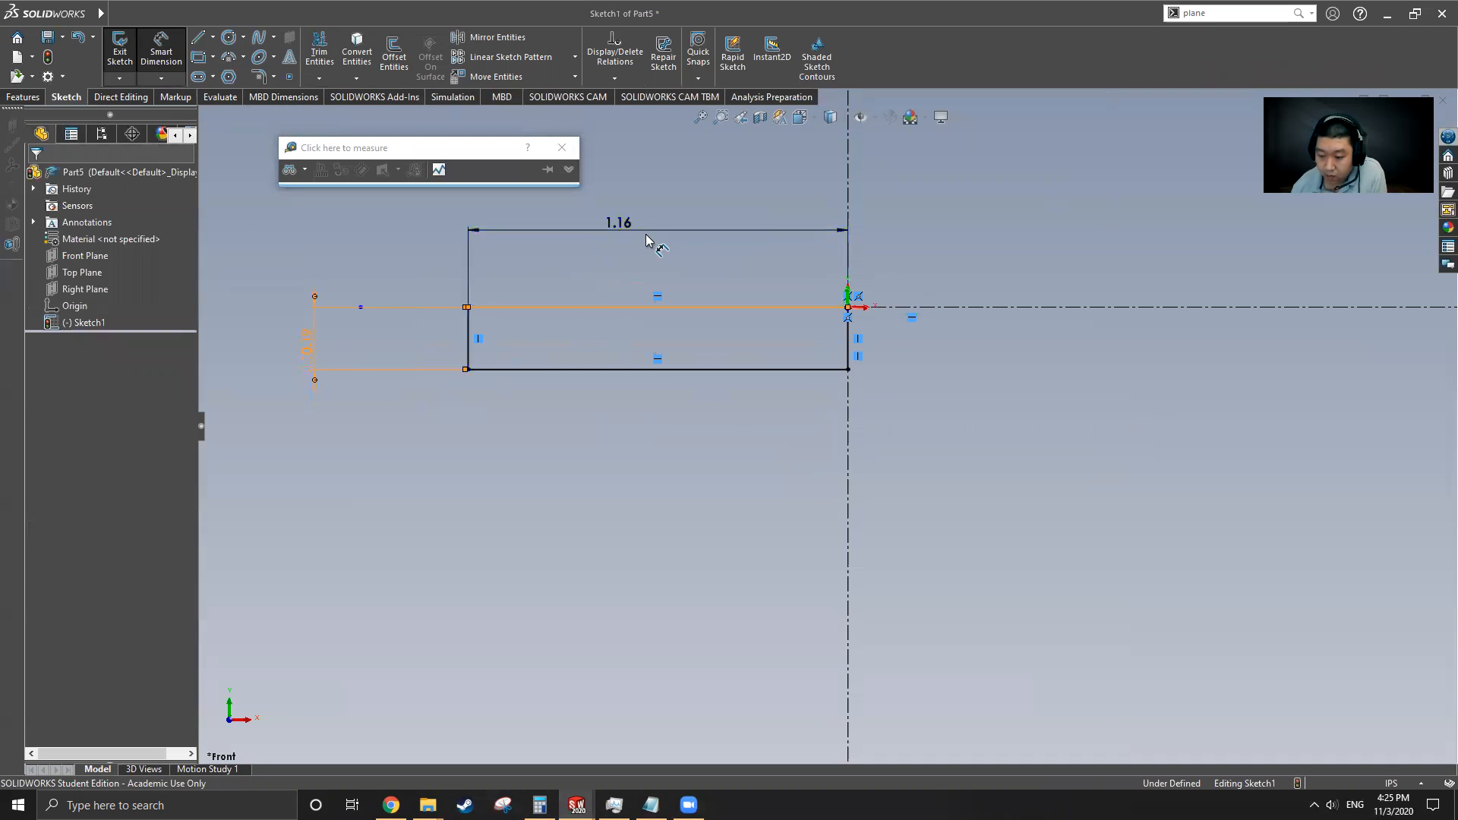
{"action": "left_click", "coordinate": [646, 235]}
{"action": "type", "text": "1"}
{"action": "key", "text": "Return"}
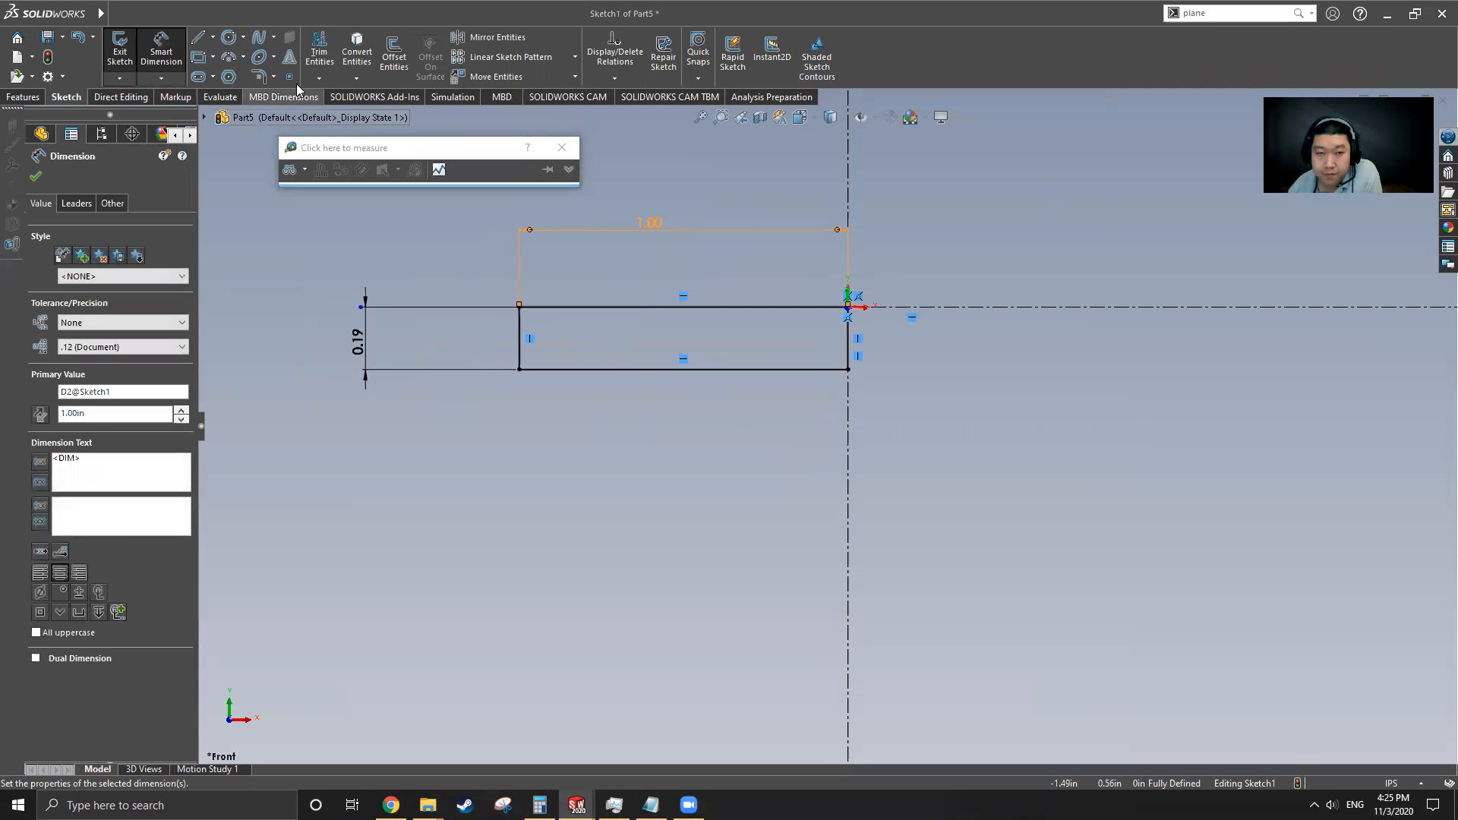
Sketch a narrow corner rectangle extending downward from the first rectangle's lower-left corner
{"action": "left_click", "coordinate": [199, 58]}
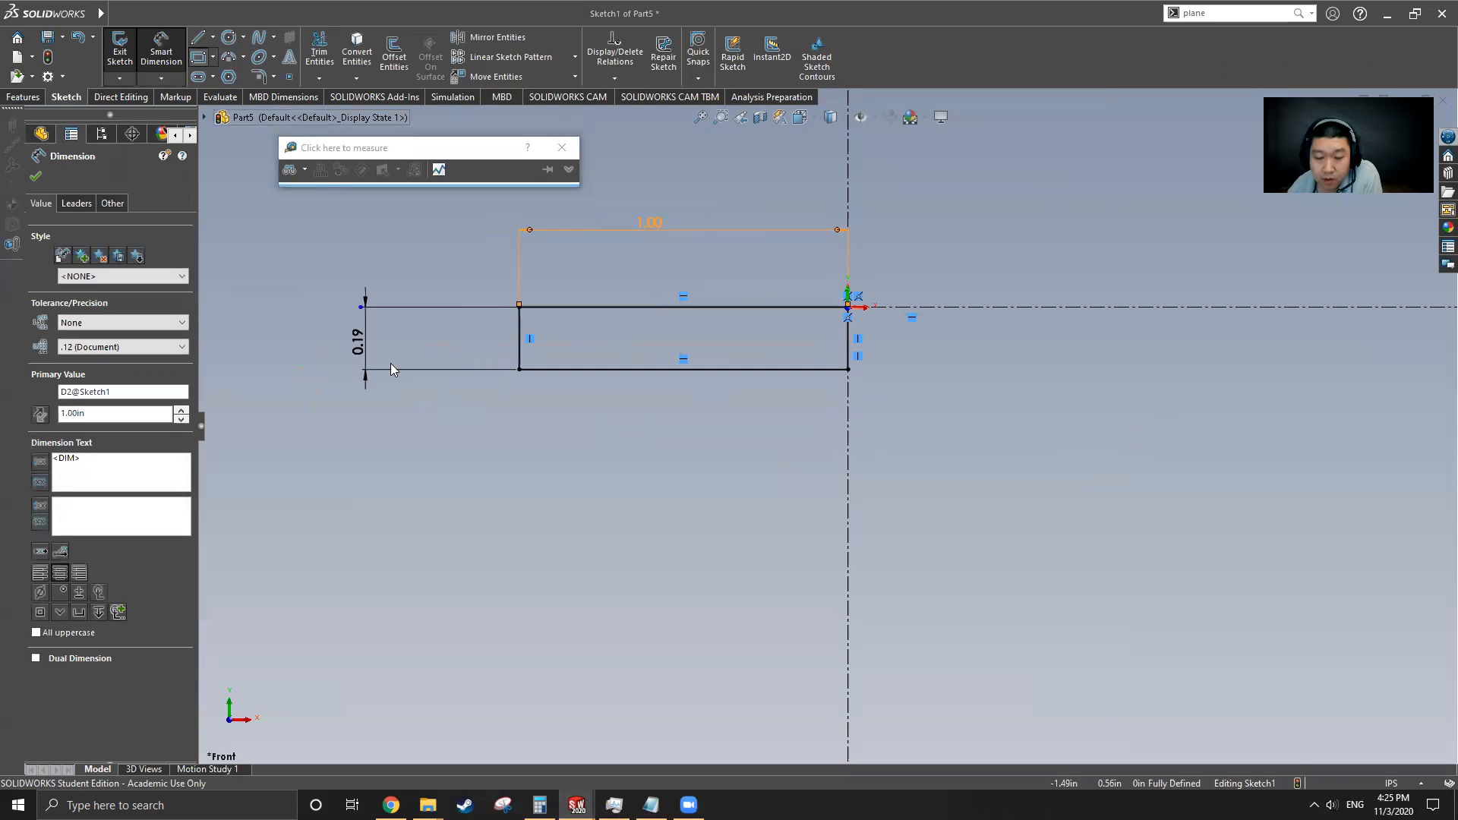
{"action": "left_click", "coordinate": [521, 372]}
{"action": "key", "text": "f"}
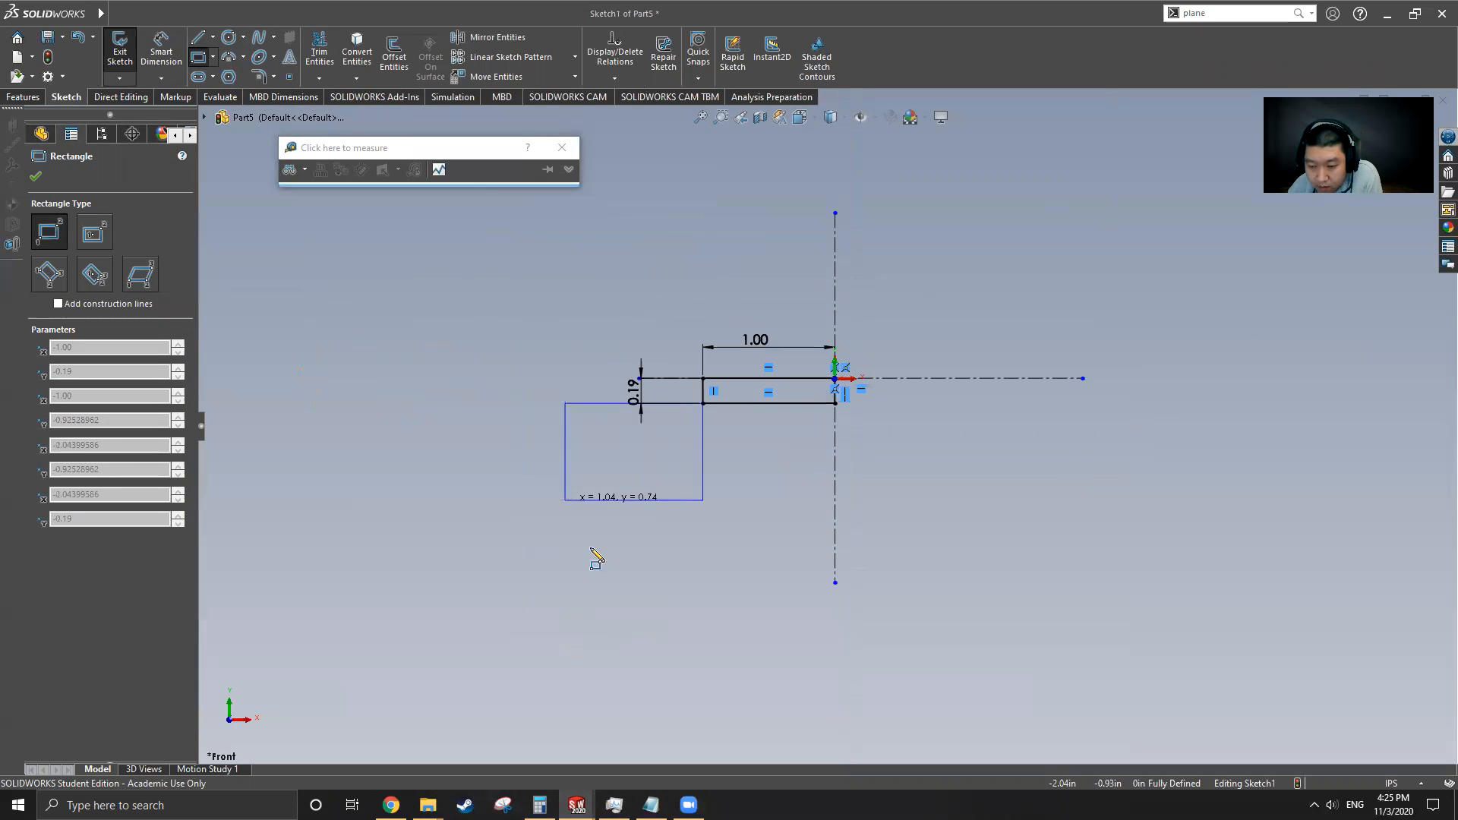
{"action": "left_click", "coordinate": [728, 583]}
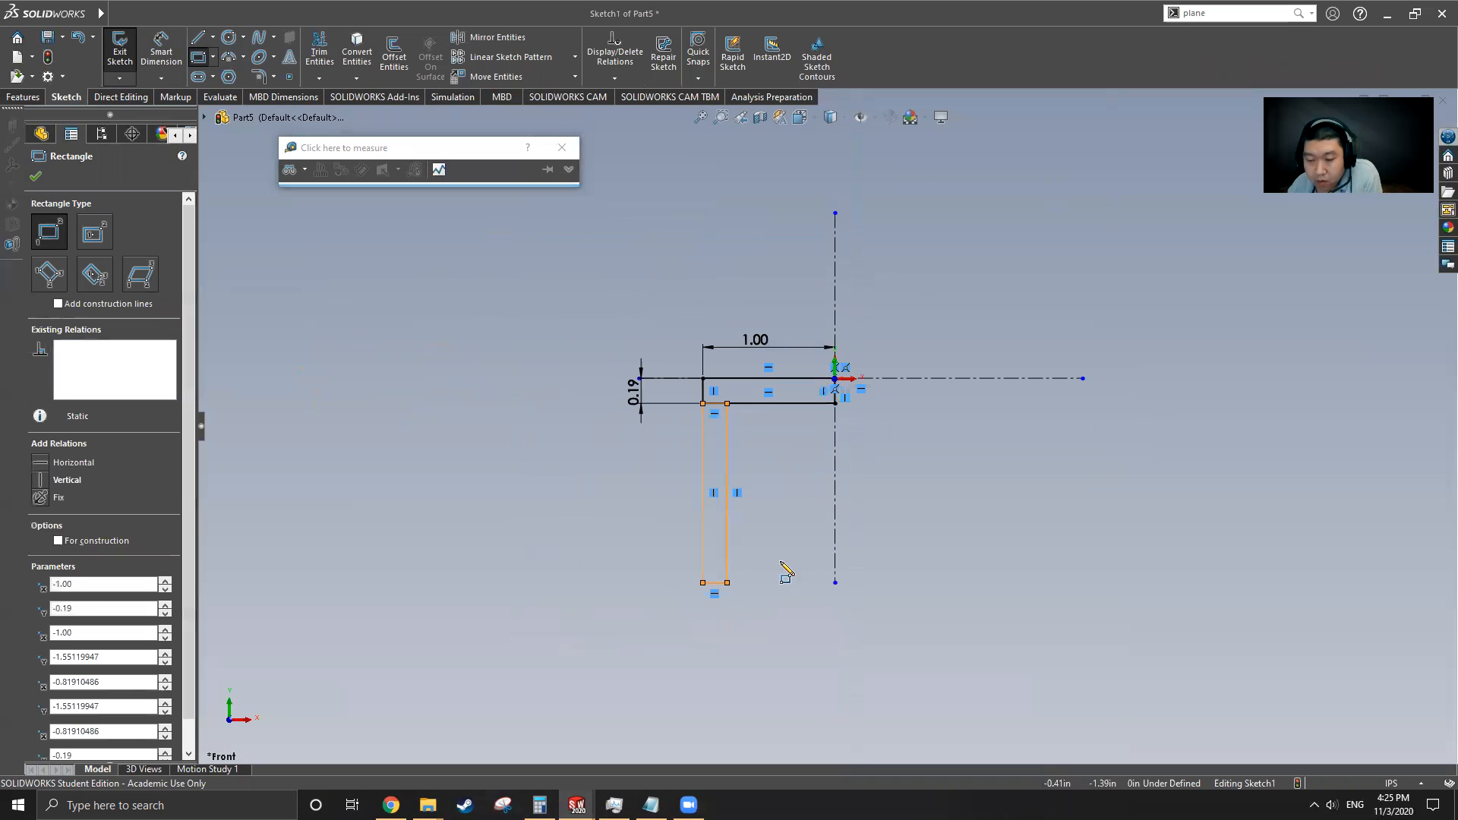
{"action": "key", "text": "Escape"}
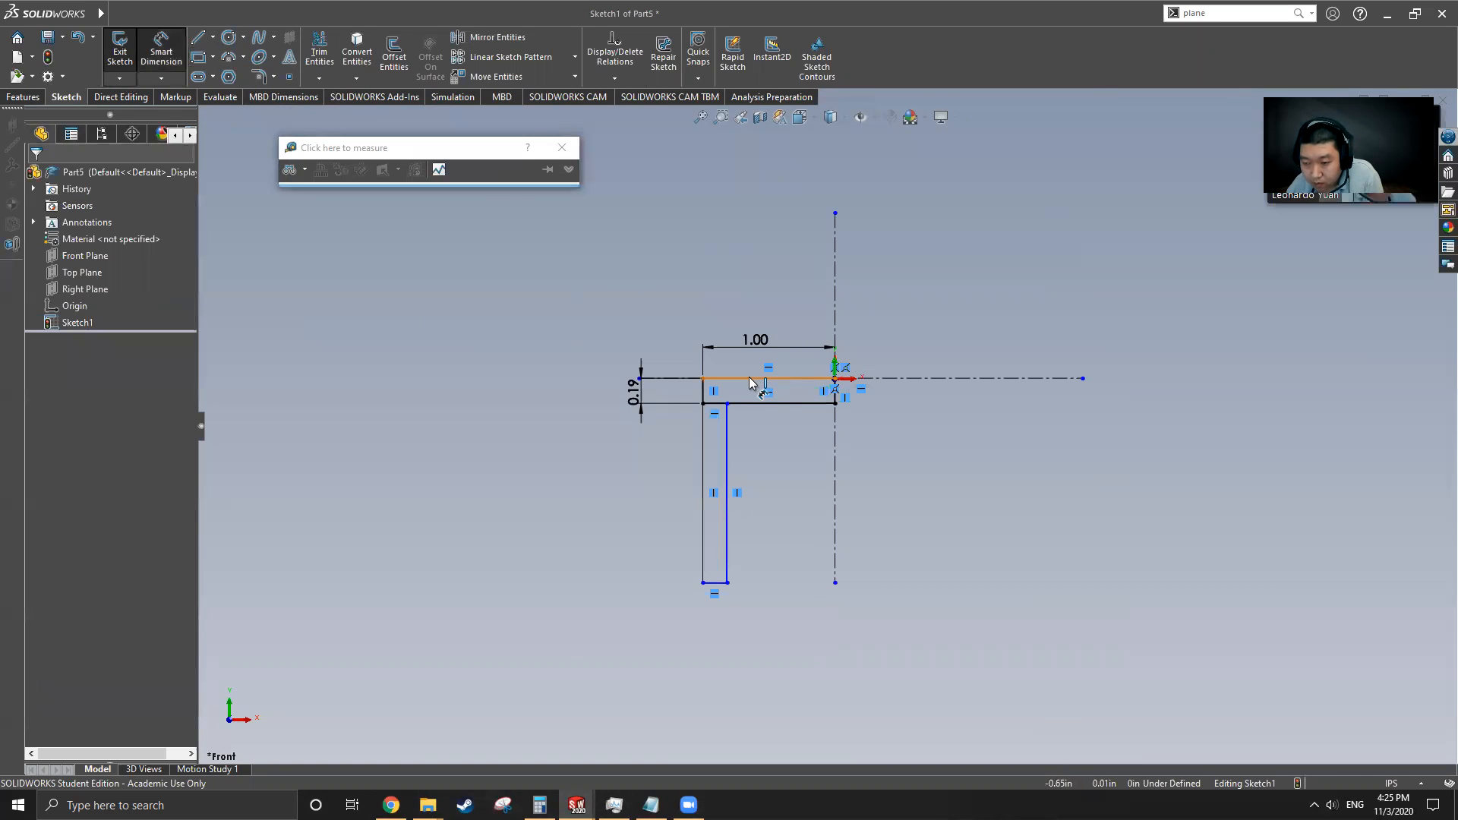
Dimension the distance from the top edge to the narrow rectangle's bottom edge as 2 in
{"action": "left_click", "coordinate": [749, 382]}
{"action": "left_click", "coordinate": [728, 583]}
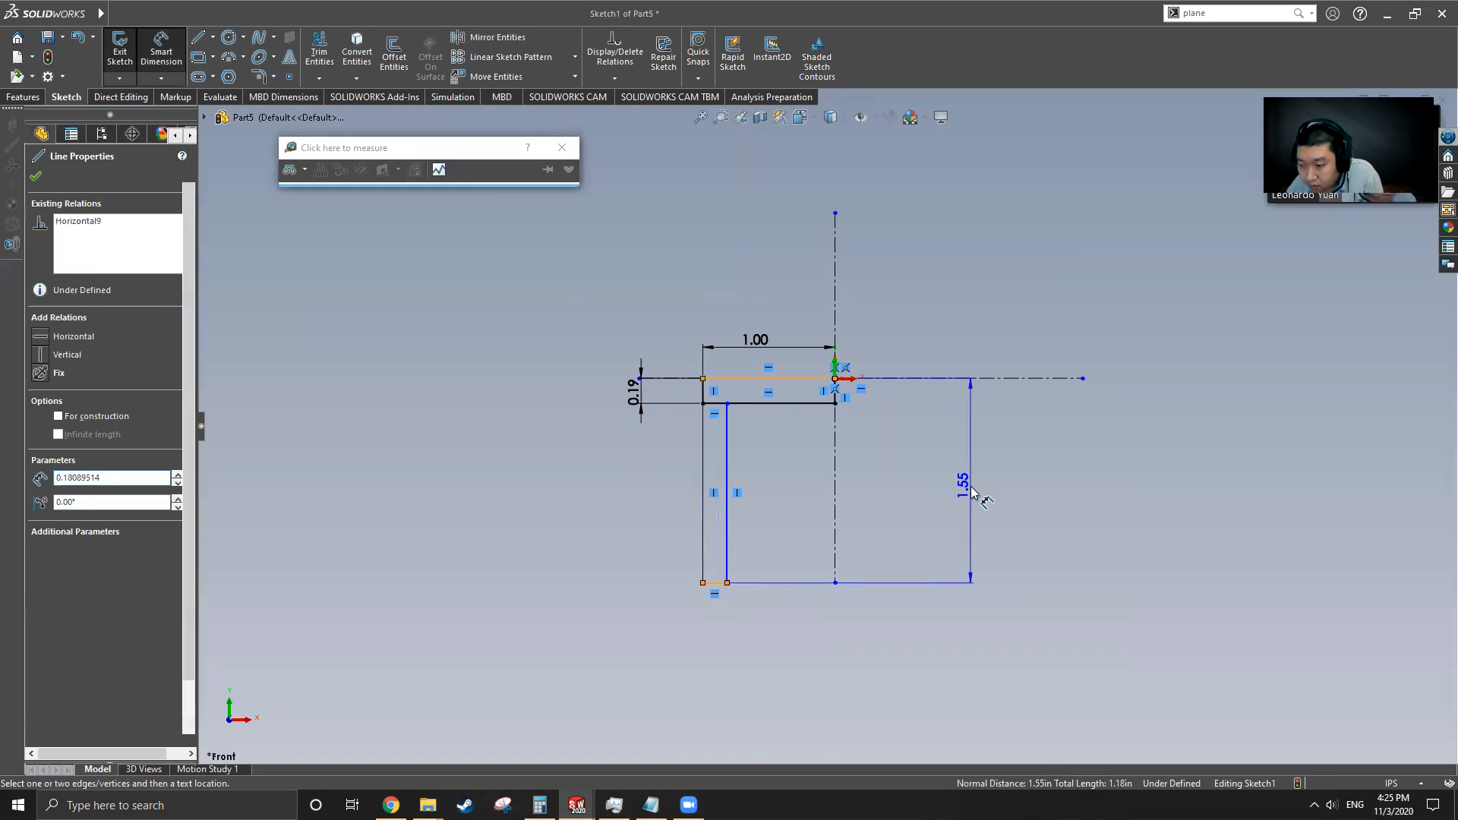
{"action": "left_click", "coordinate": [972, 492]}
{"action": "type", "text": "2"}
{"action": "key", "text": "Return"}
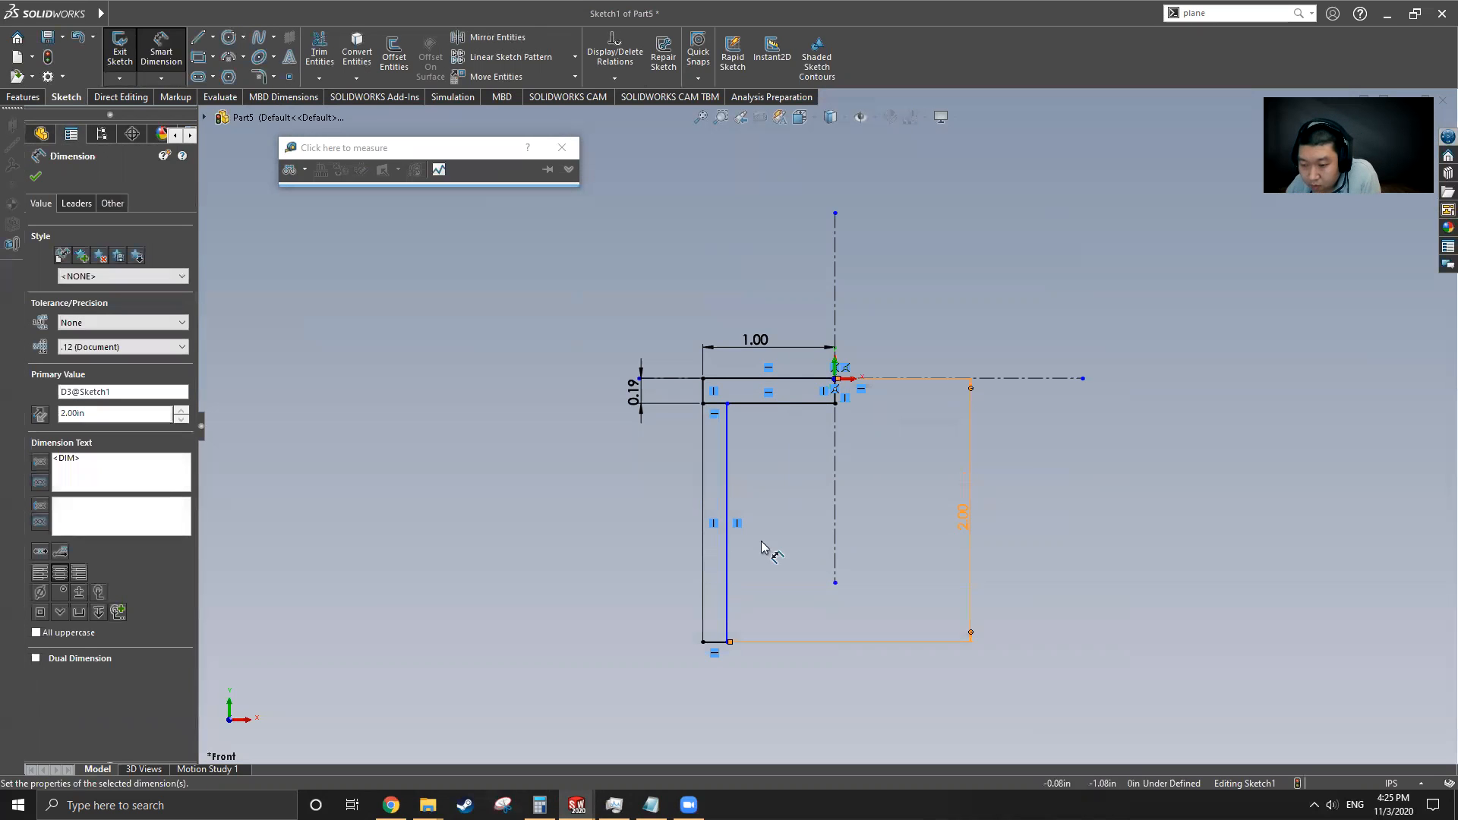
Dimension the narrow rectangle's bottom edge to 0.19 in
{"action": "left_click", "coordinate": [712, 642]}
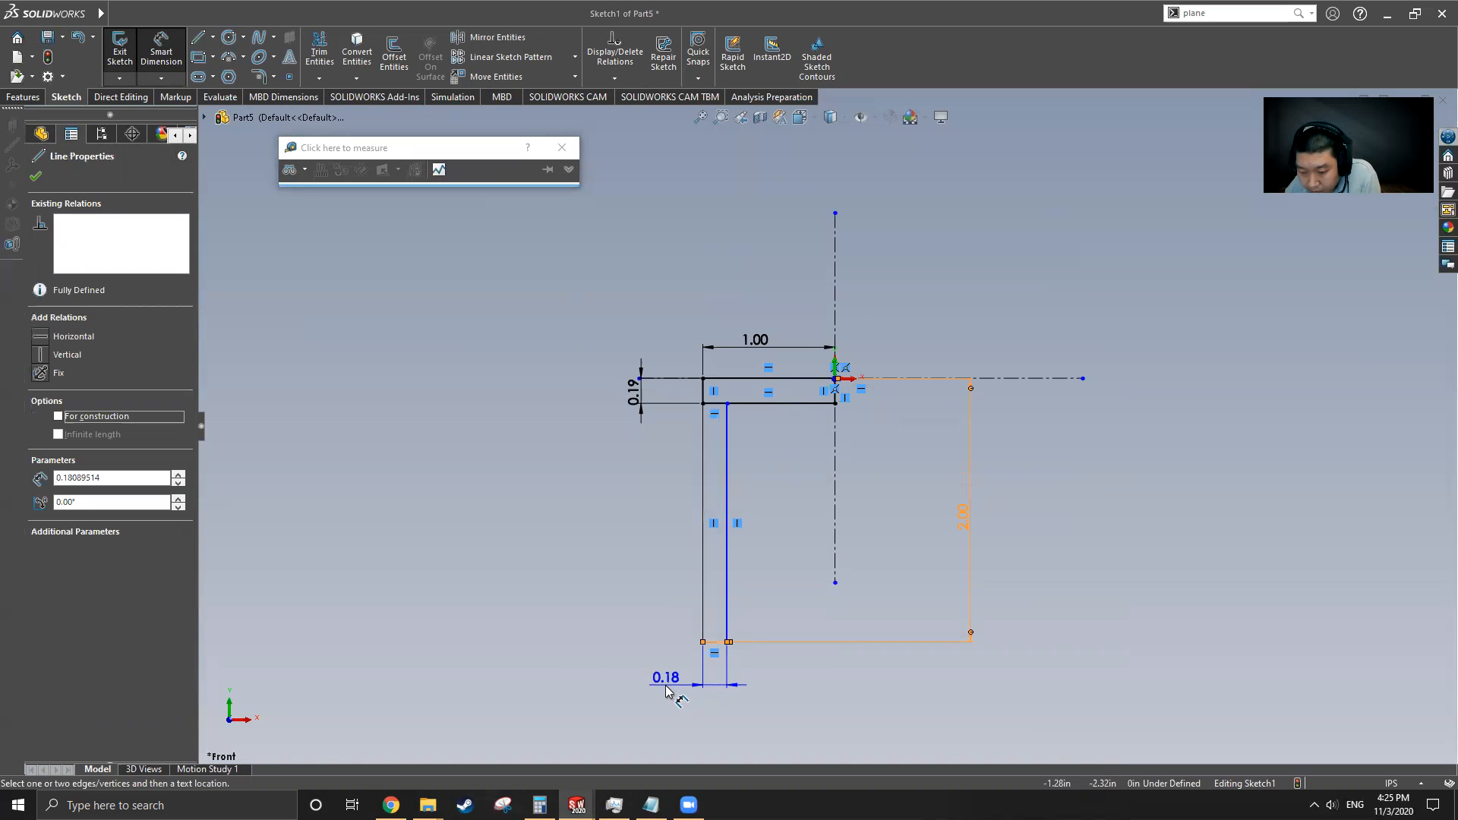
{"action": "left_click", "coordinate": [662, 687]}
{"action": "type", "text": ".19"}
{"action": "key", "text": "Return"}
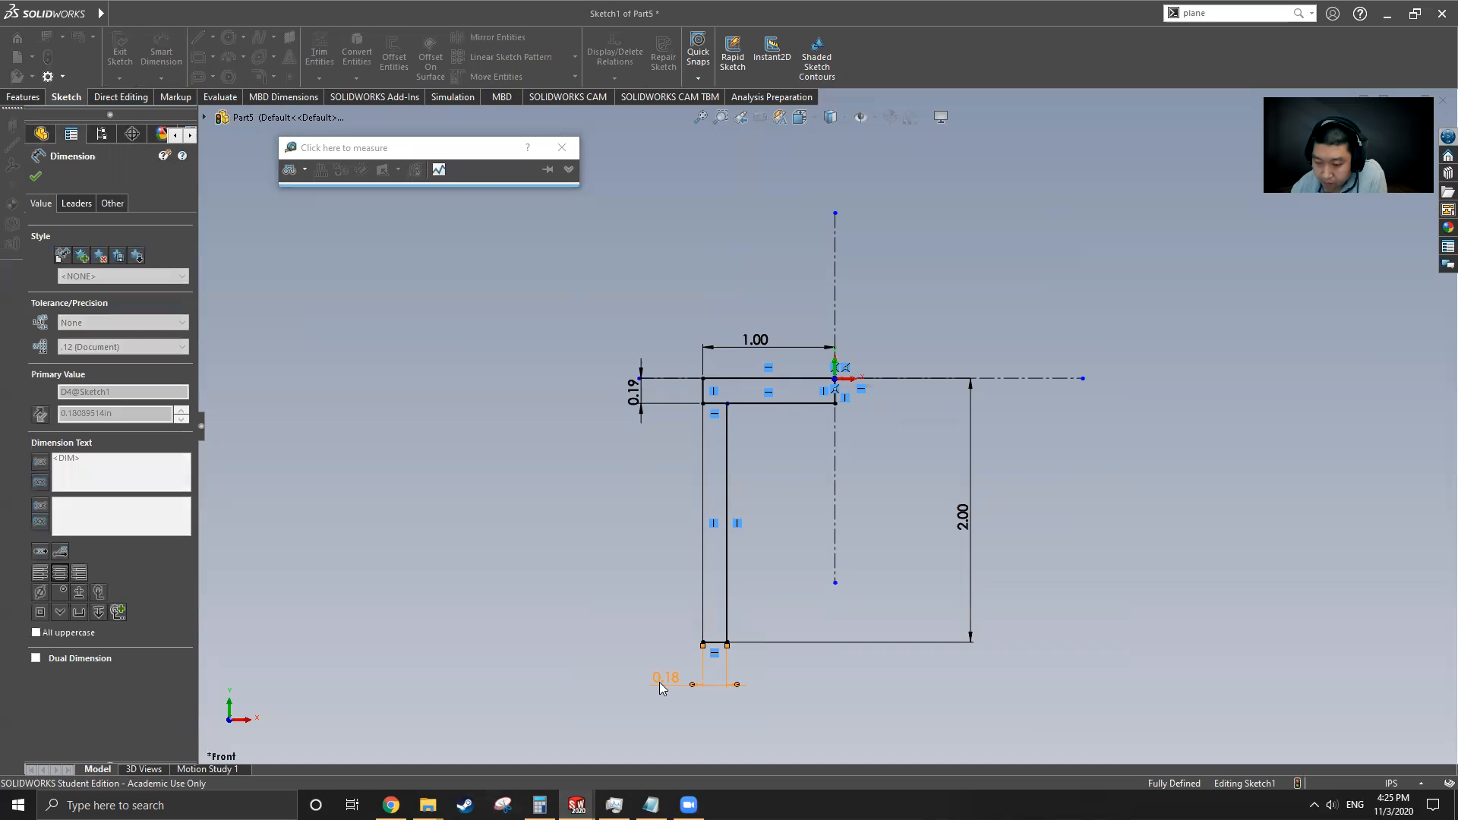
Trim the shared segment where the two rectangles meet to leave a single L-shaped profile
{"action": "left_click", "coordinate": [319, 53]}
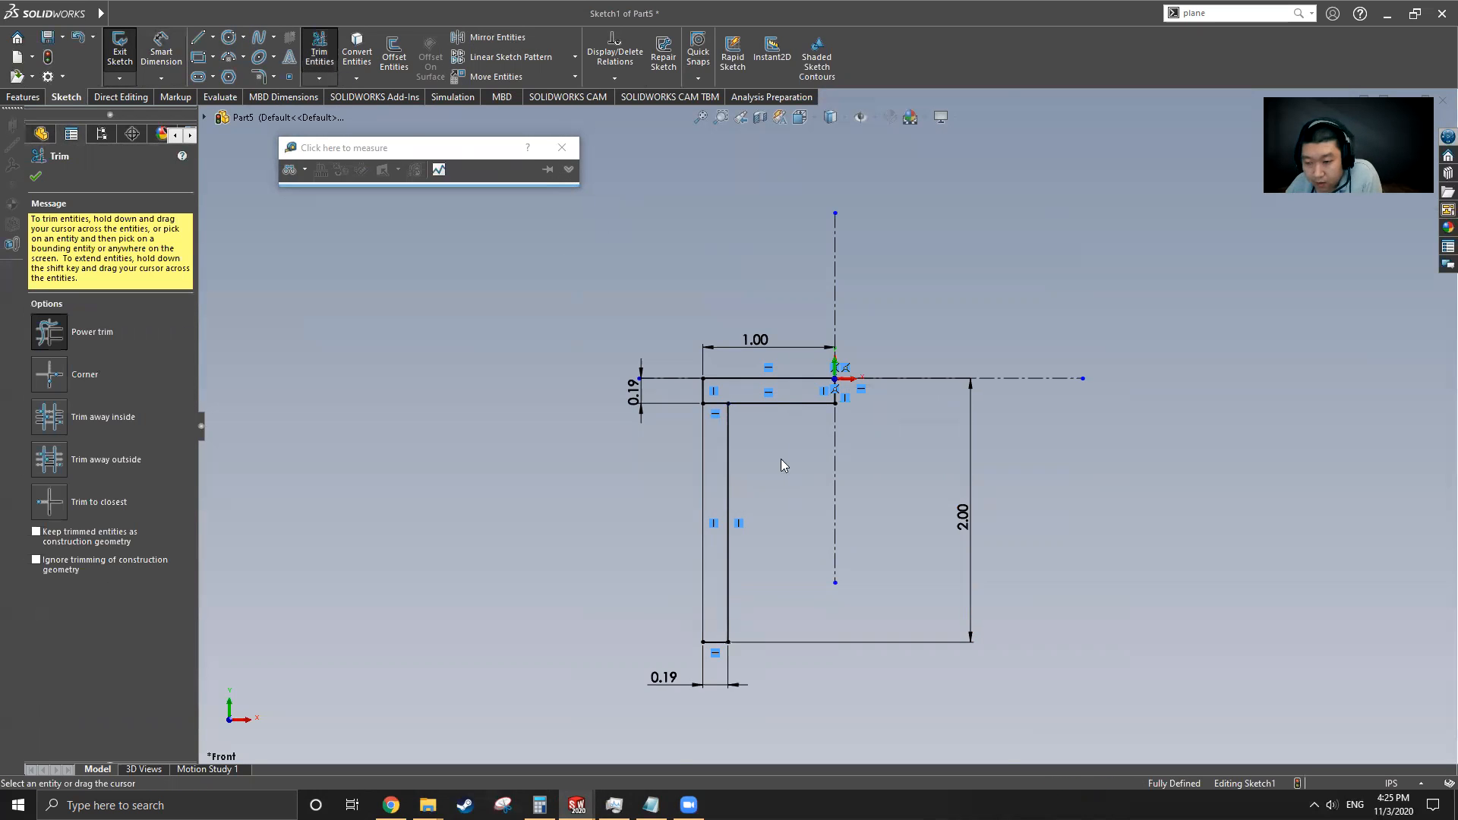
{"action": "scroll", "coordinate": [766, 433], "scroll_direction": "down", "scroll_amount": 5}
{"action": "left_click_drag", "start_coordinate": [720, 320], "coordinate": [711, 381]}
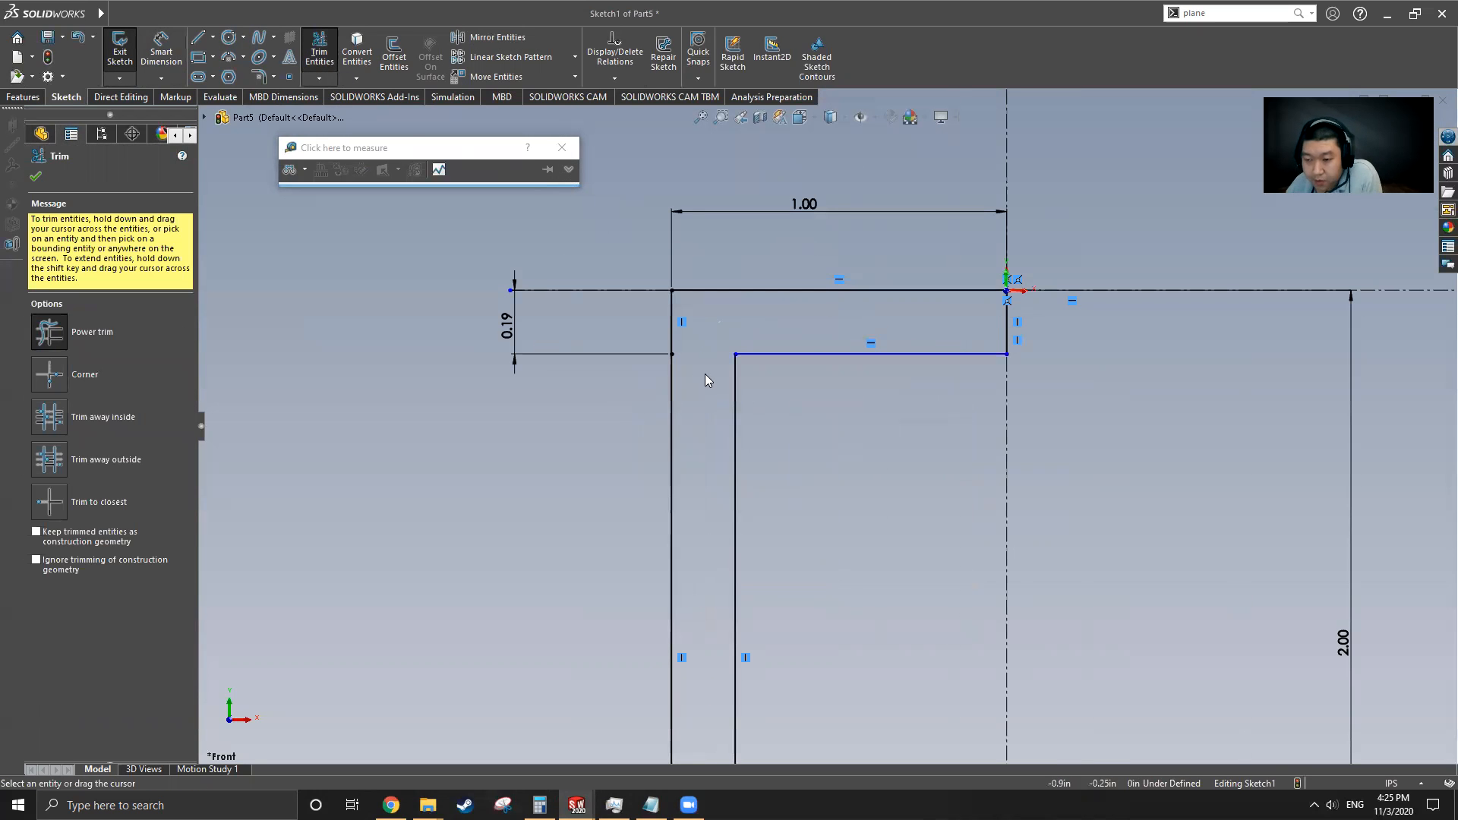
{"action": "scroll", "coordinate": [692, 321], "scroll_direction": "up", "scroll_amount": 5}
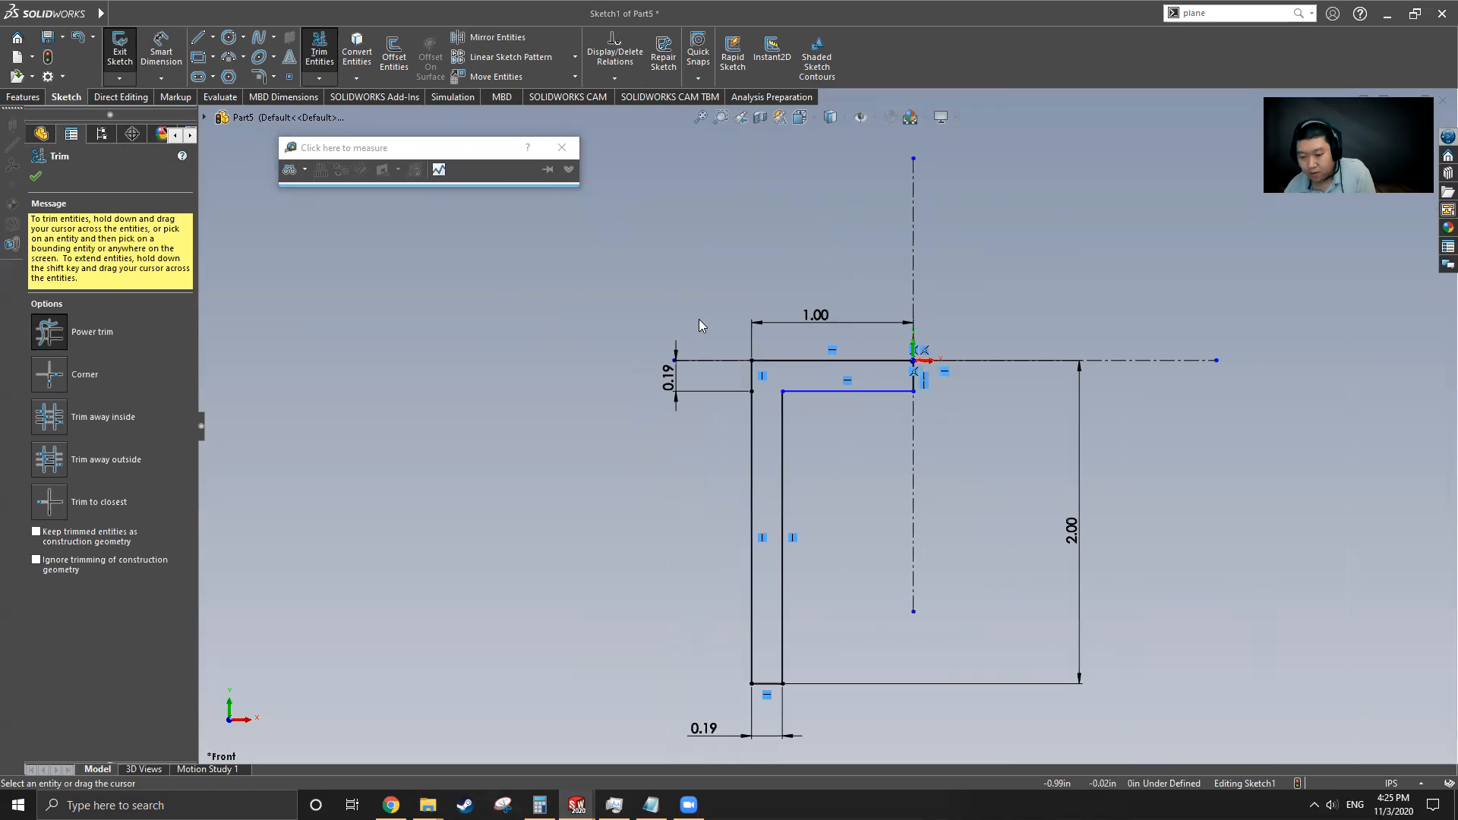
Revolve the L-shaped profile 360 degrees about the vertical centerline
{"action": "left_click", "coordinate": [27, 100]}
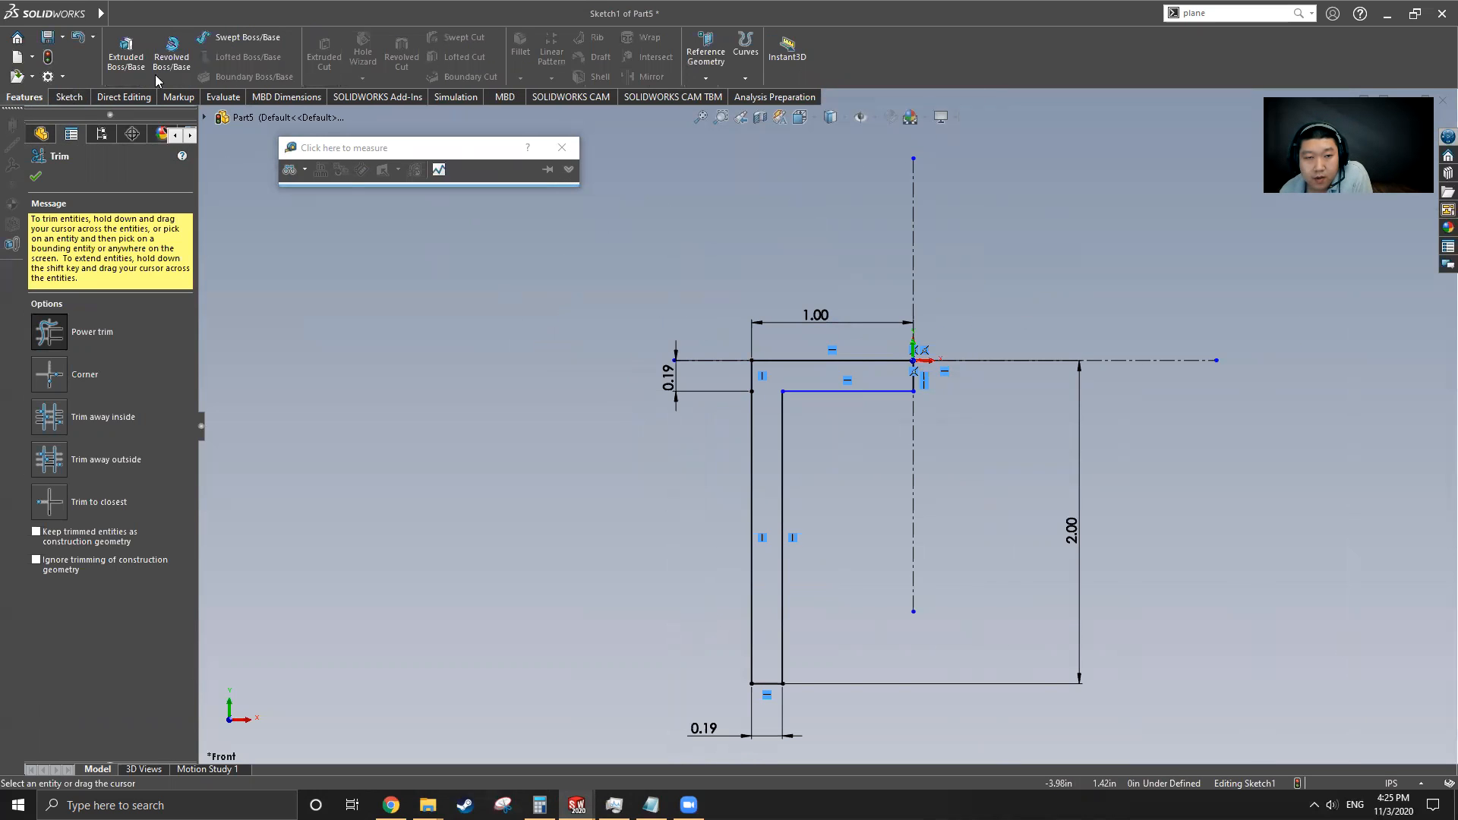
{"action": "left_click", "coordinate": [171, 68]}
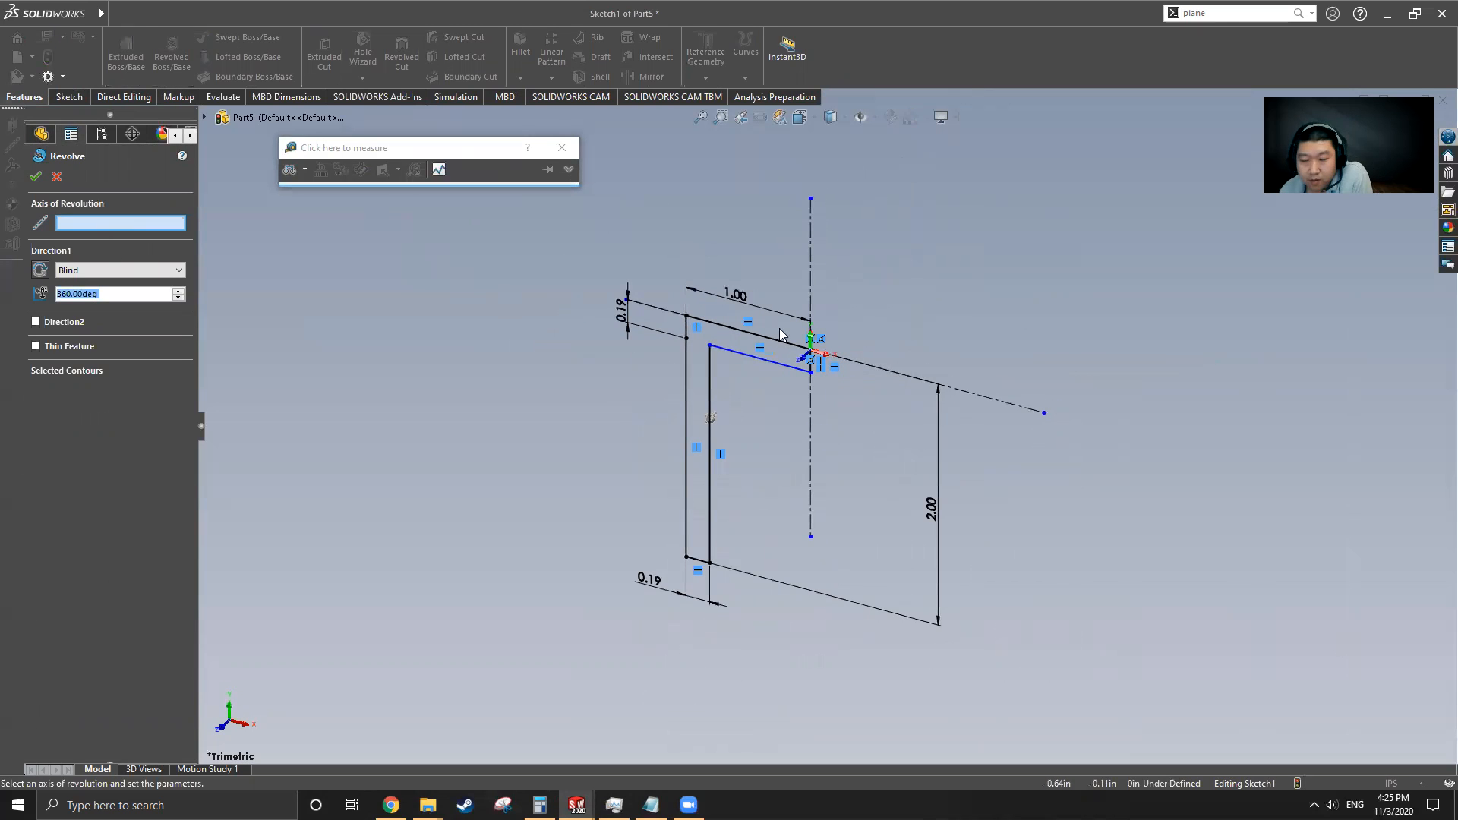
{"action": "left_click", "coordinate": [811, 249]}
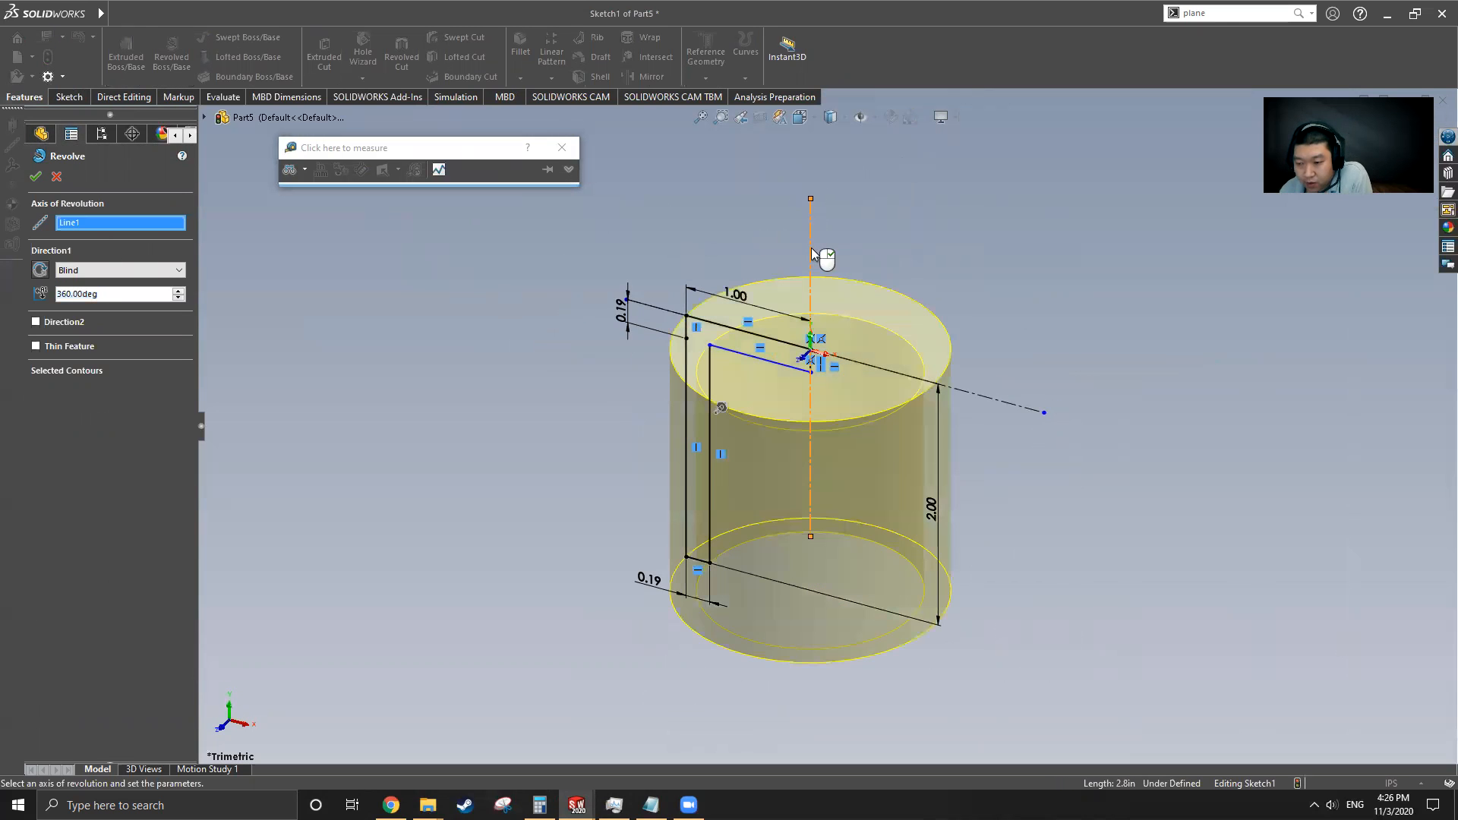
{"action": "left_click", "coordinate": [36, 179]}
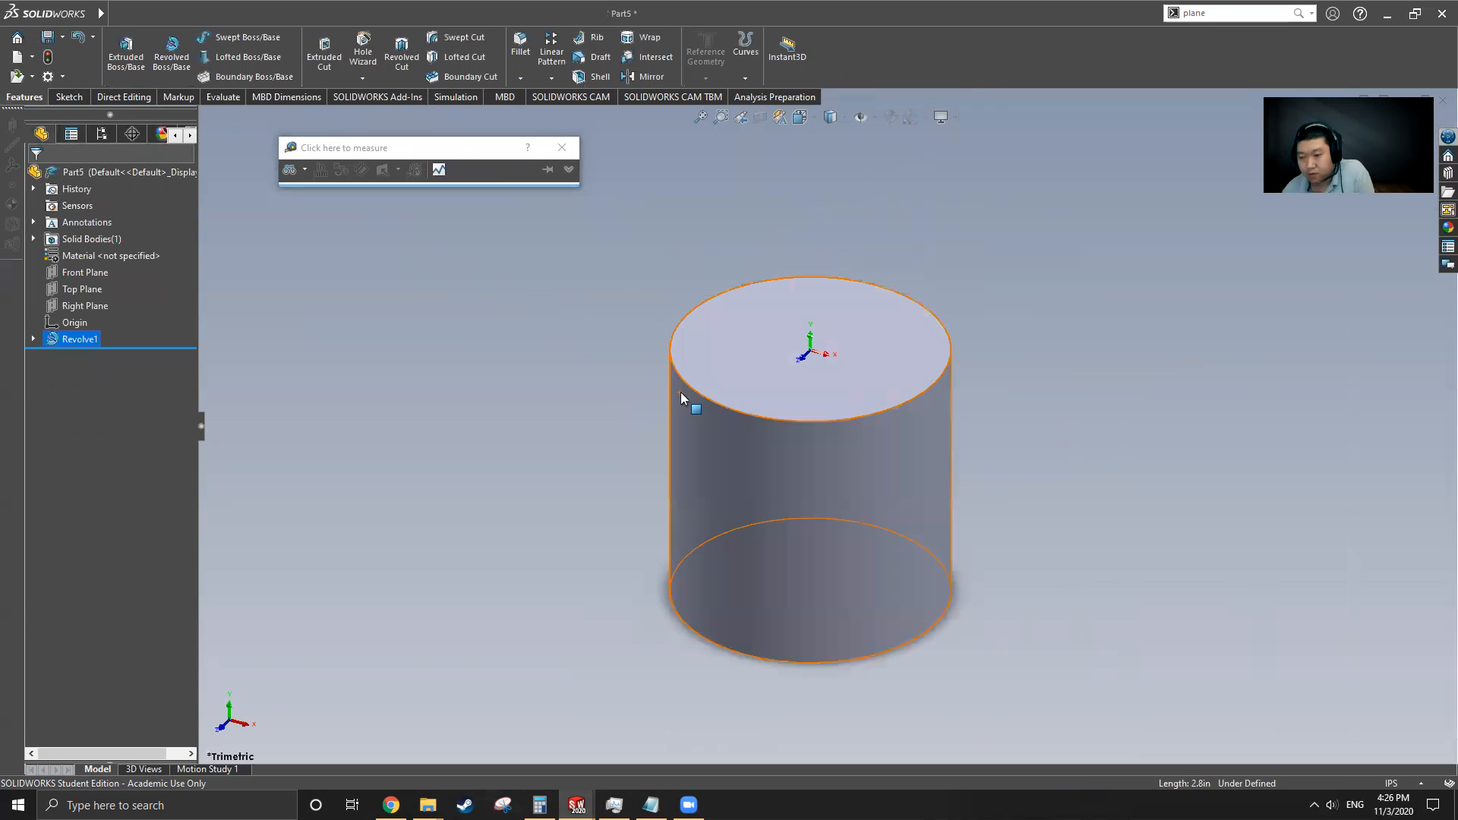
Switch to the original Cylinder part and open Boss-Extrude1's sketch to examine its dimensions
{"action": "scroll", "coordinate": [796, 426], "scroll_direction": "up", "scroll_amount": 5}
{"action": "middle_click_drag", "start_coordinate": [815, 360], "coordinate": [850, 425]}
{"action": "scroll", "coordinate": [805, 455], "scroll_direction": "up", "scroll_amount": 4}
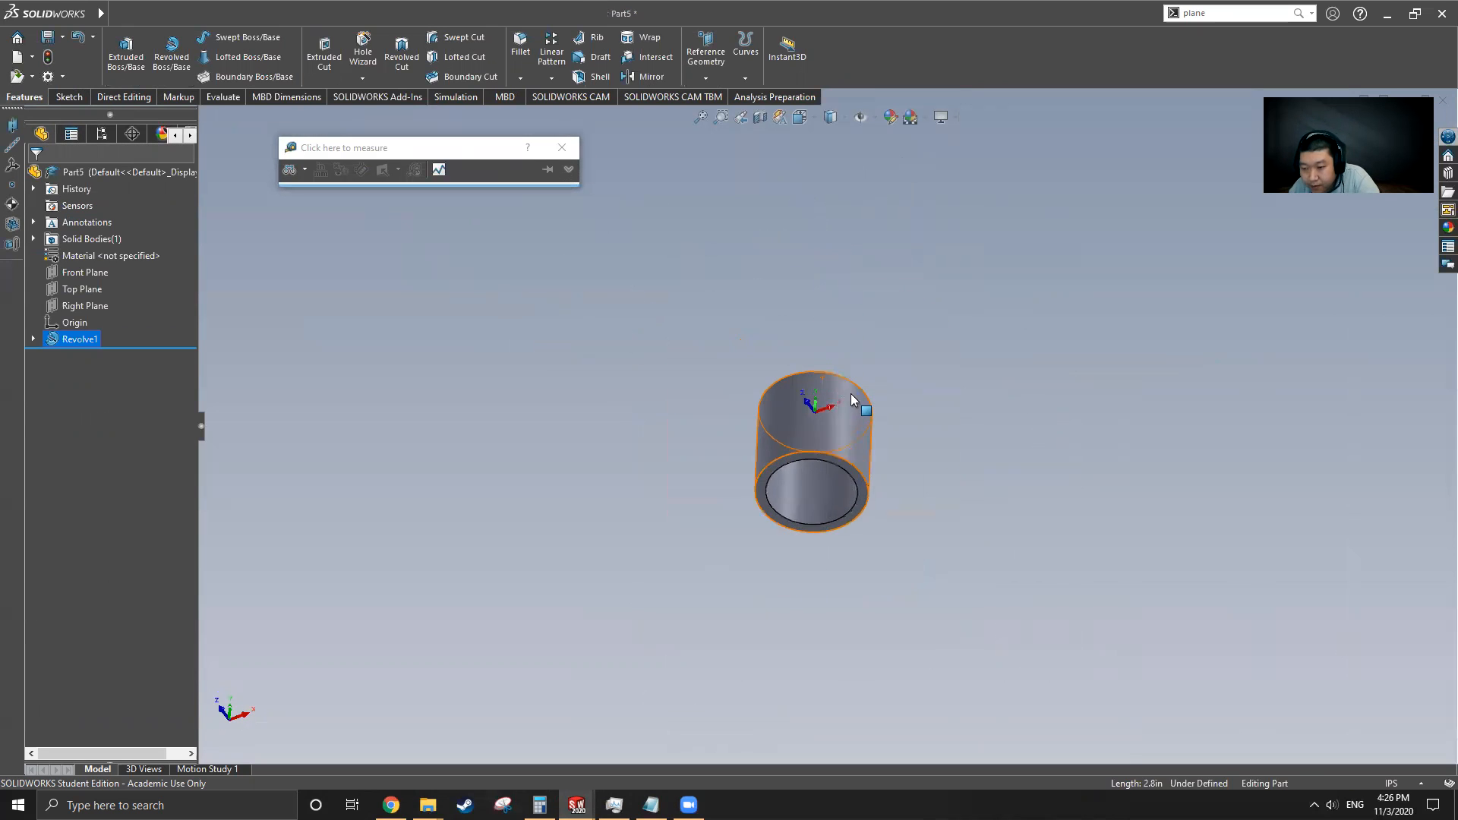
{"action": "middle_click_drag", "start_coordinate": [762, 580], "coordinate": [746, 578]}
{"action": "mouse_move", "coordinate": [101, 12]}
{"action": "left_click", "coordinate": [280, 14]}
{"action": "left_click", "coordinate": [339, 193]}
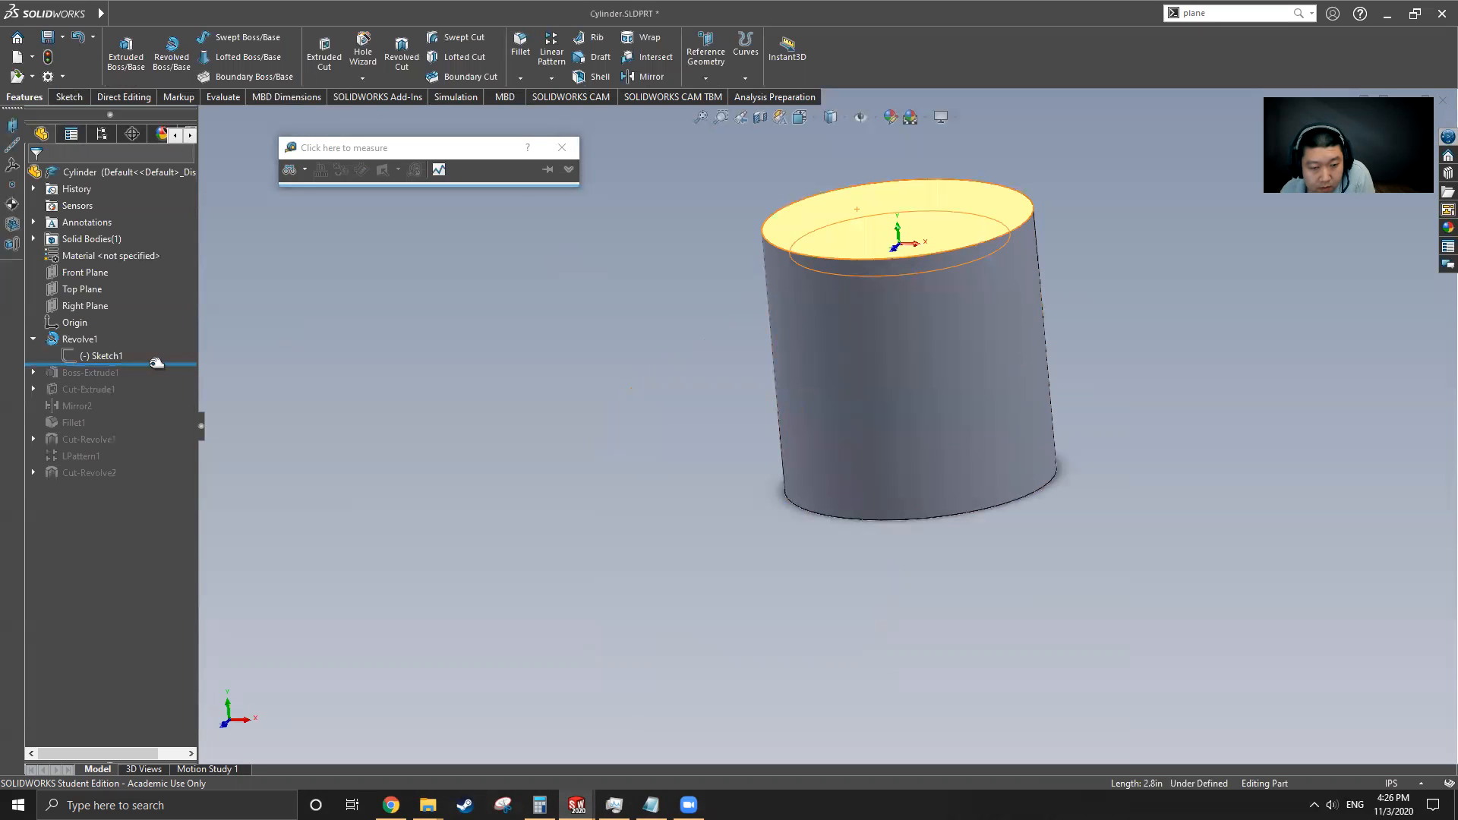
{"action": "left_click_drag", "start_coordinate": [142, 366], "coordinate": [141, 381]}
{"action": "left_click", "coordinate": [105, 372]}
{"action": "middle_click_drag", "start_coordinate": [866, 433], "coordinate": [842, 273]}
{"action": "left_click", "coordinate": [33, 373]}
{"action": "left_click", "coordinate": [105, 390]}
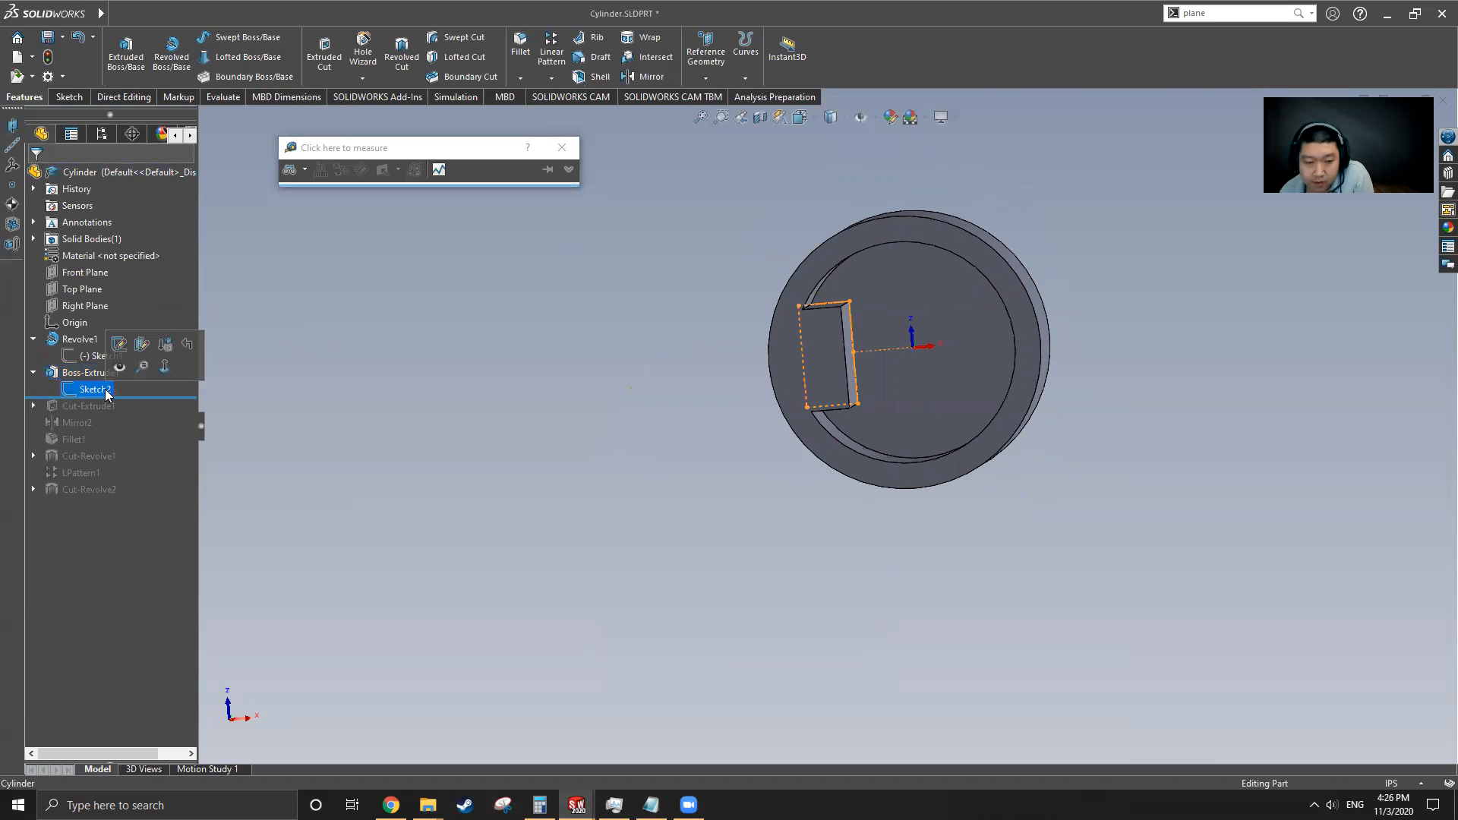
{"action": "left_click", "coordinate": [119, 344]}
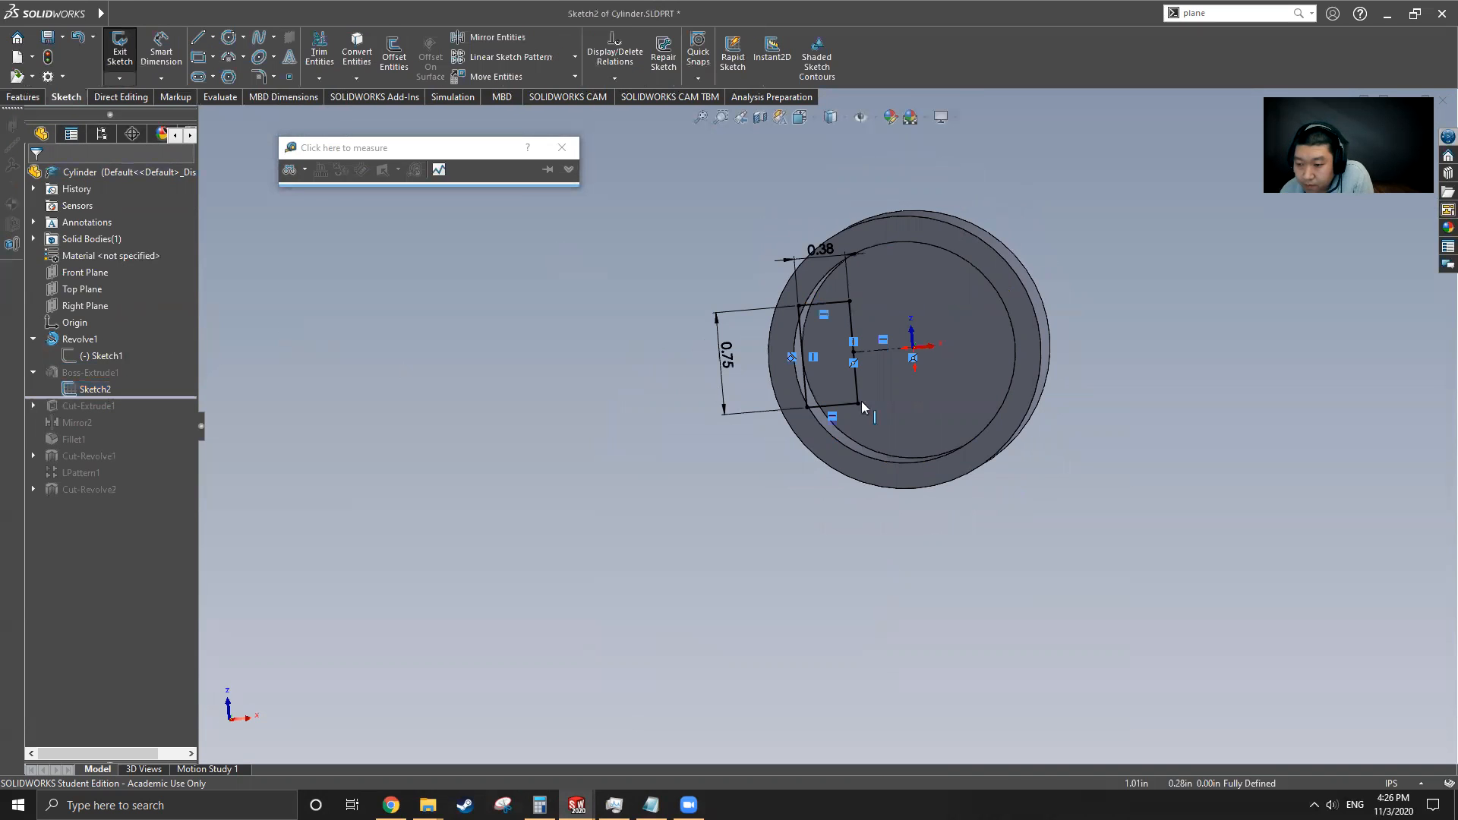
{"action": "mouse_move", "coordinate": [915, 462]}
{"action": "middle_mouse_down"}
{"action": "mouse_move", "coordinate": [944, 450]}
{"action": "mouse_move", "coordinate": [869, 446]}
{"action": "middle_mouse_up"}
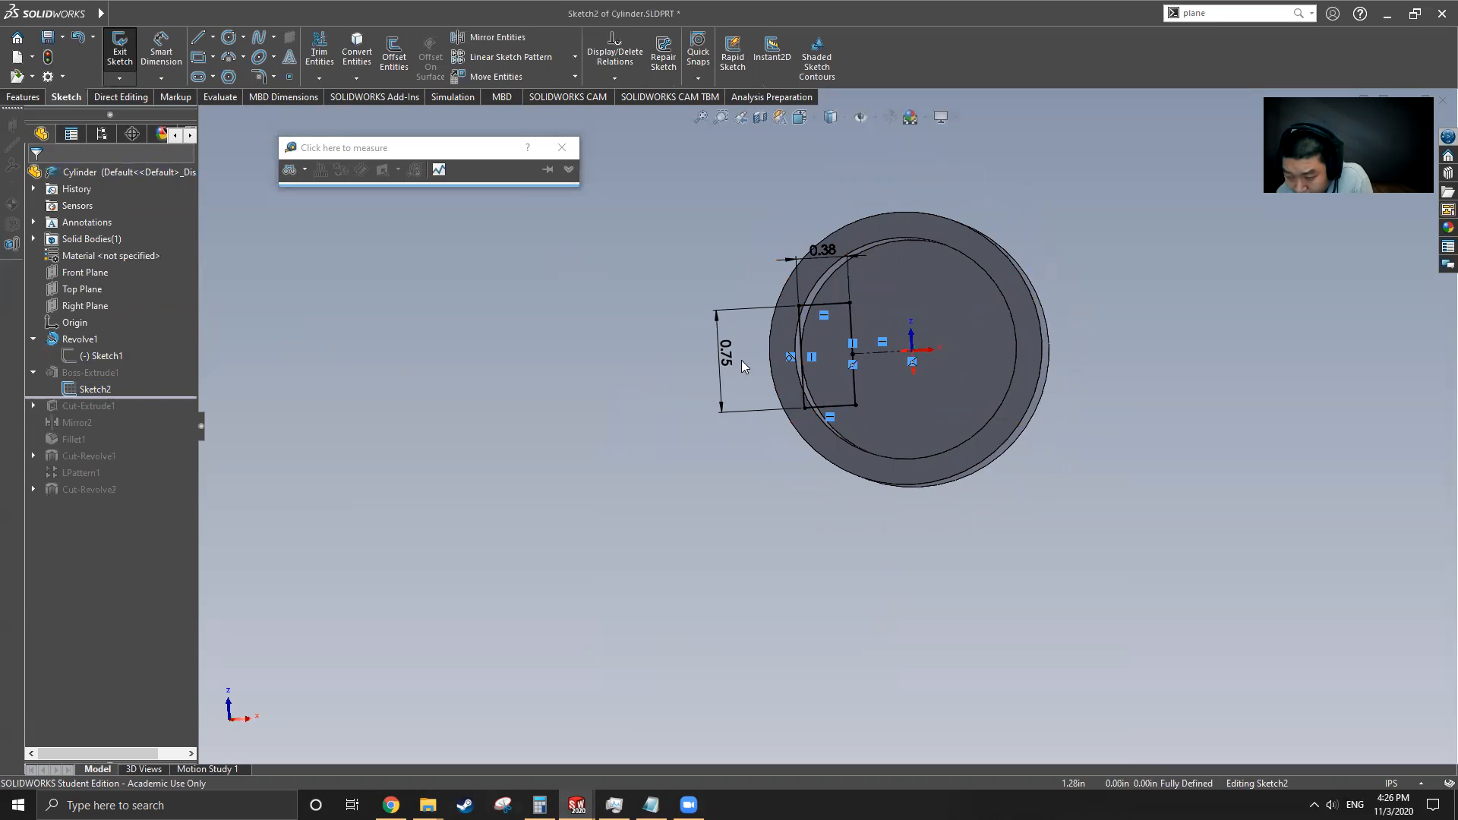
{"action": "scroll", "coordinate": [826, 364], "scroll_direction": "down", "scroll_amount": 5}
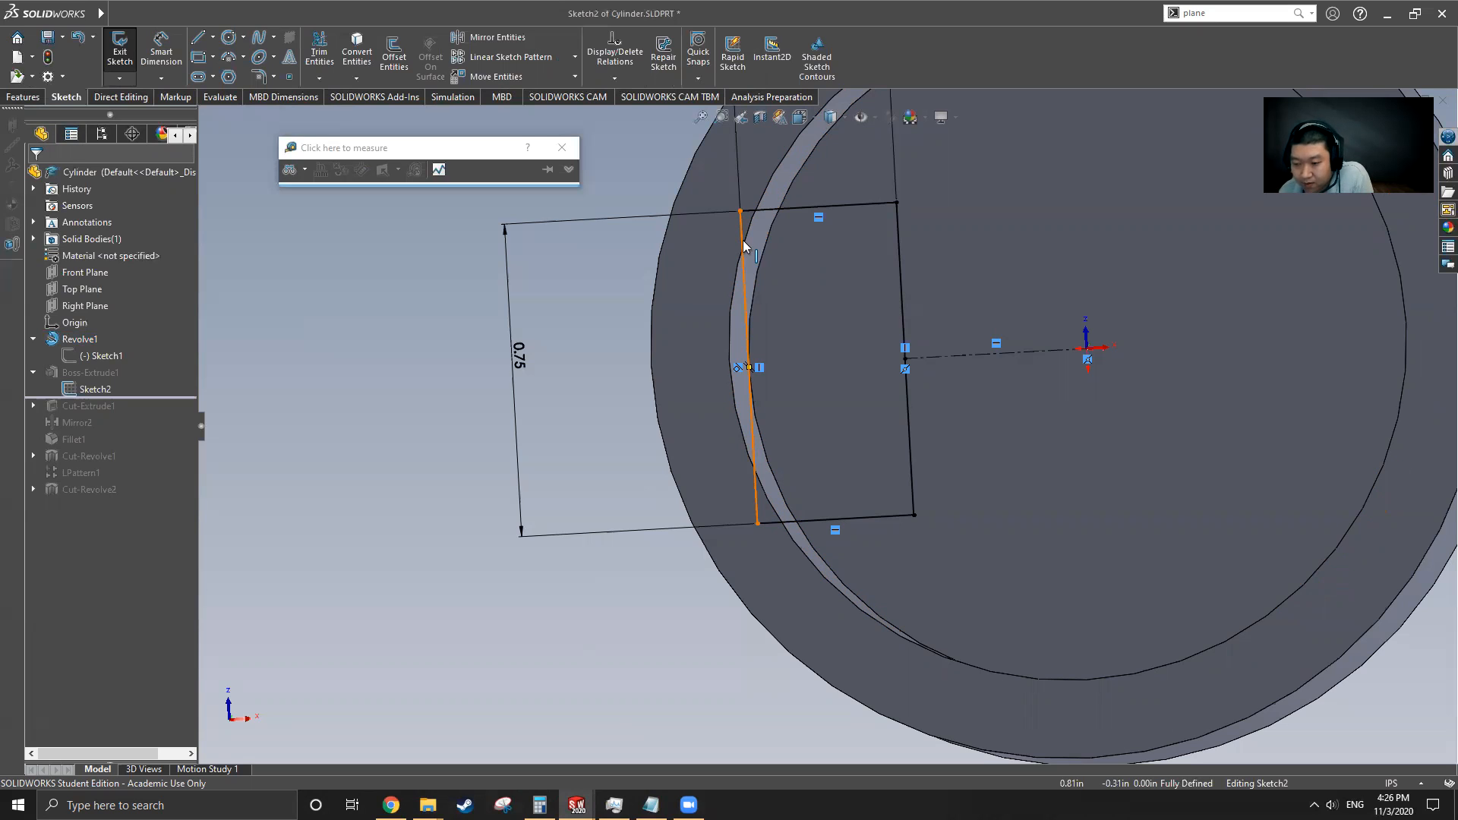
{"action": "scroll", "coordinate": [797, 342], "scroll_direction": "up", "scroll_amount": 4}
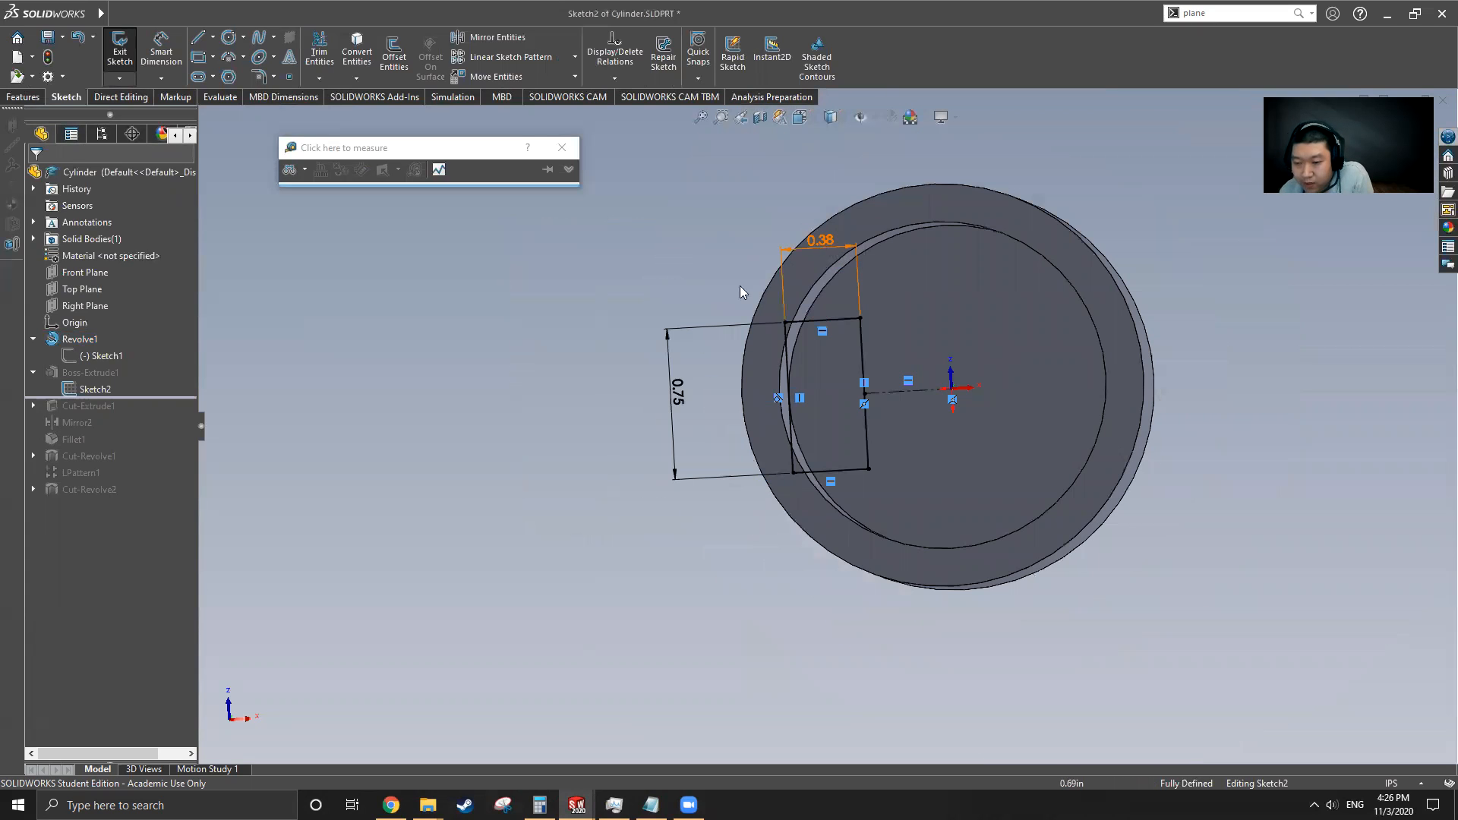
Return to Part5, start a new sketch on the cylinder's closed end face and view it face-on
{"action": "left_click", "coordinate": [330, 13]}
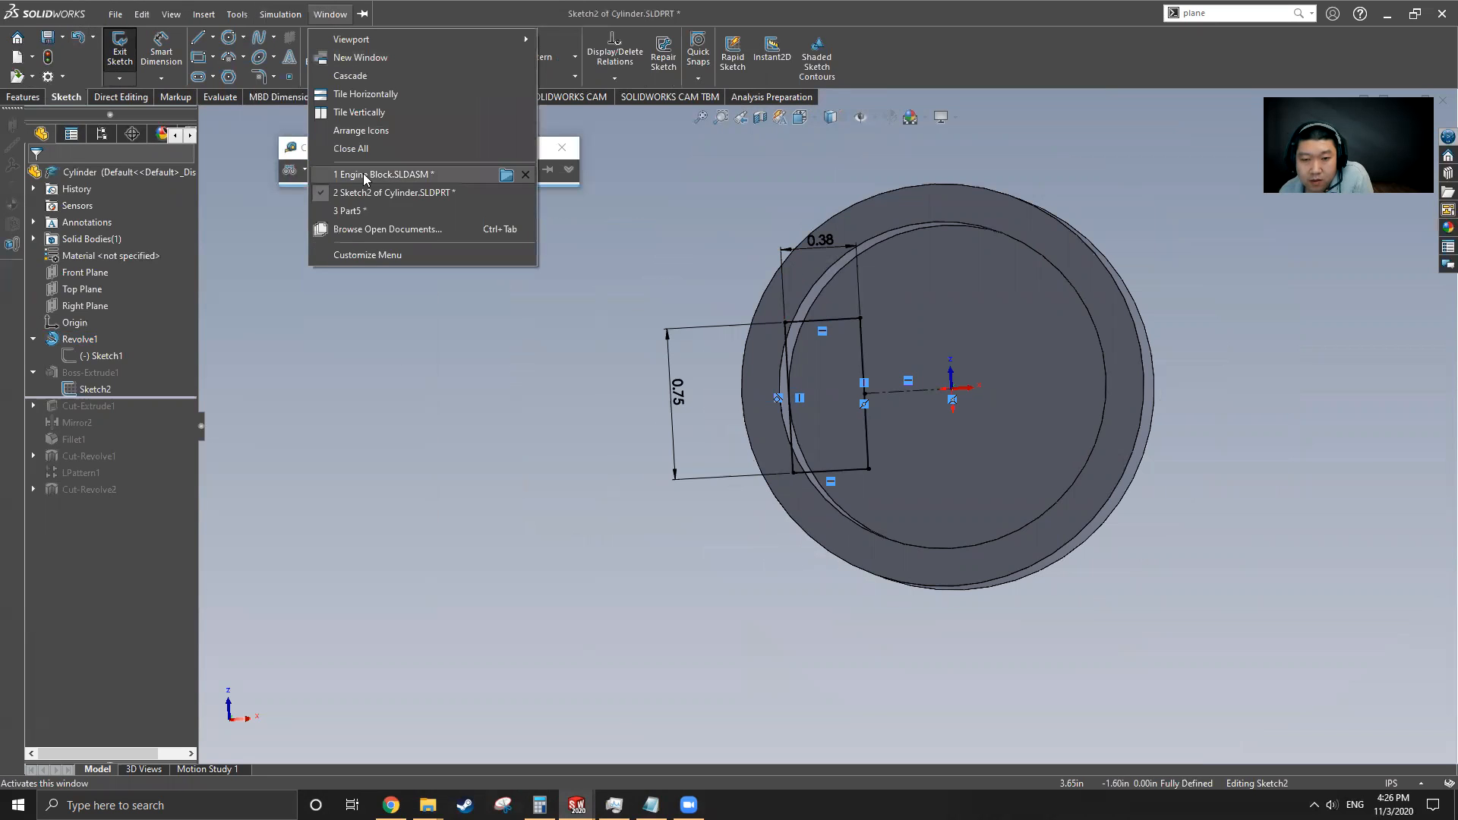
{"action": "left_click", "coordinate": [365, 212]}
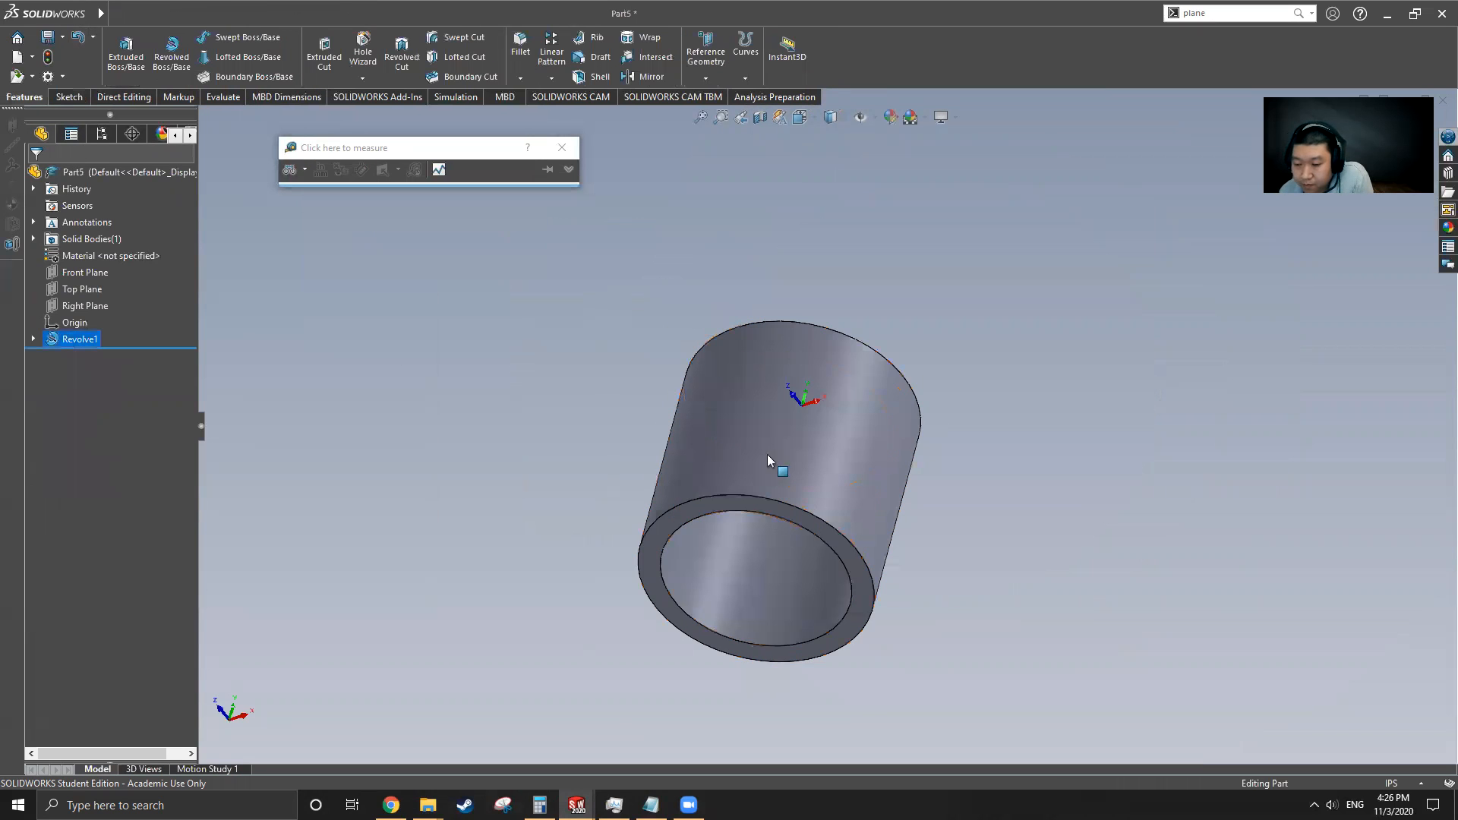
{"action": "middle_click_drag", "start_coordinate": [825, 459], "coordinate": [749, 511]}
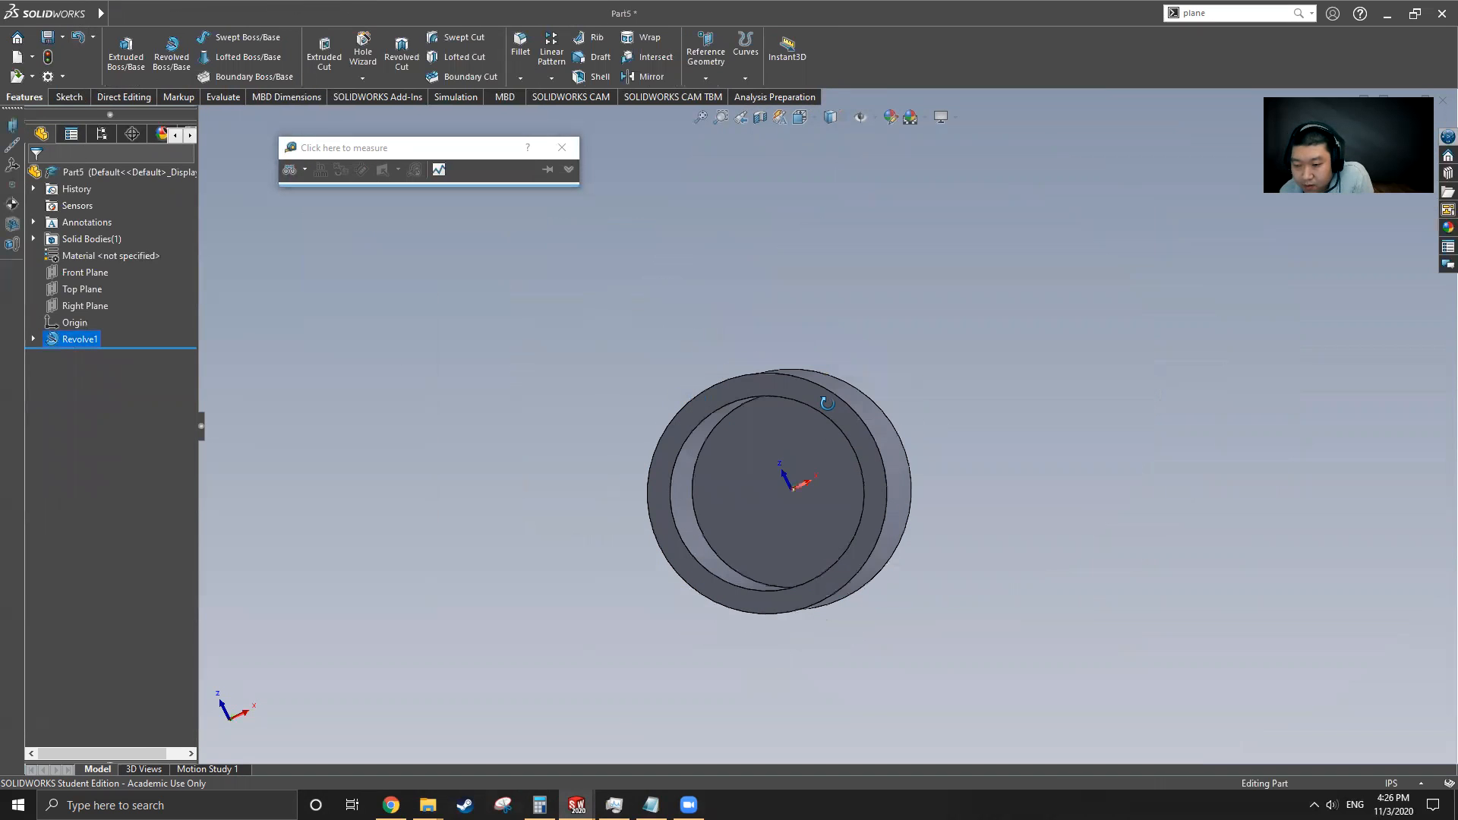
{"action": "left_click", "coordinate": [740, 507]}
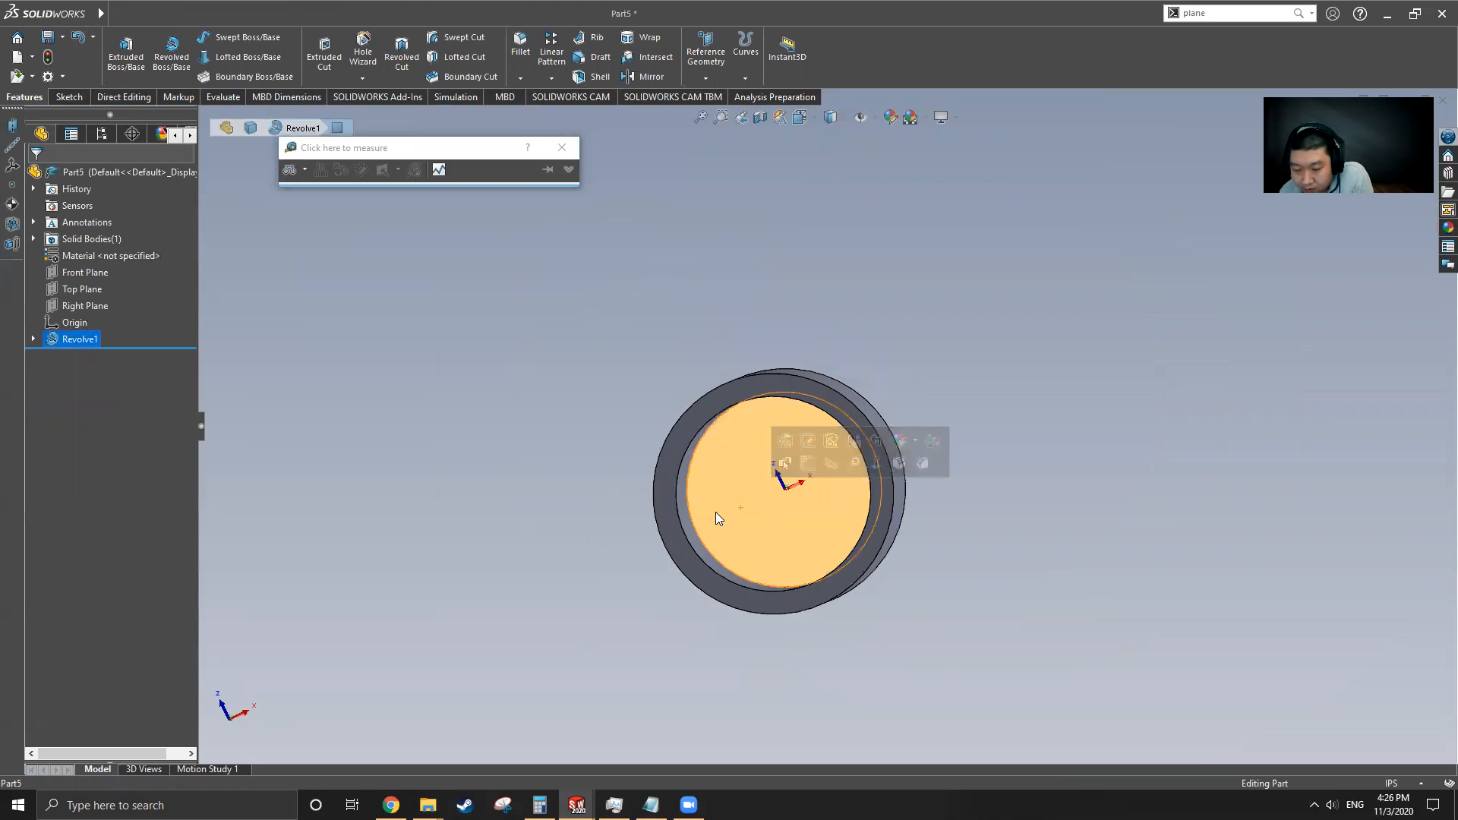
{"action": "left_click", "coordinate": [67, 98]}
{"action": "left_click", "coordinate": [213, 56]}
{"action": "left_click", "coordinate": [218, 96]}
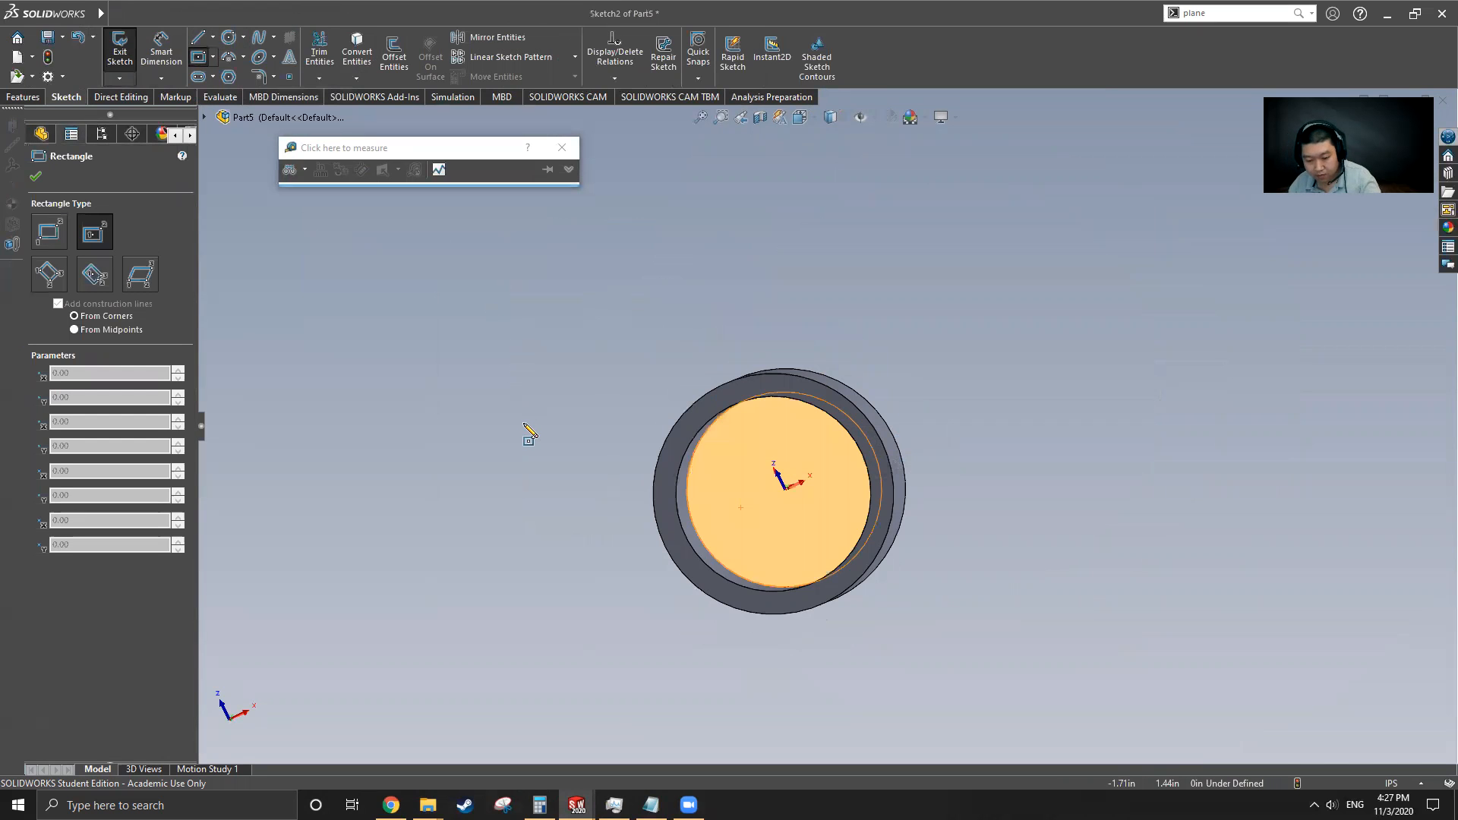
{"action": "key", "text": "ctrl+8"}
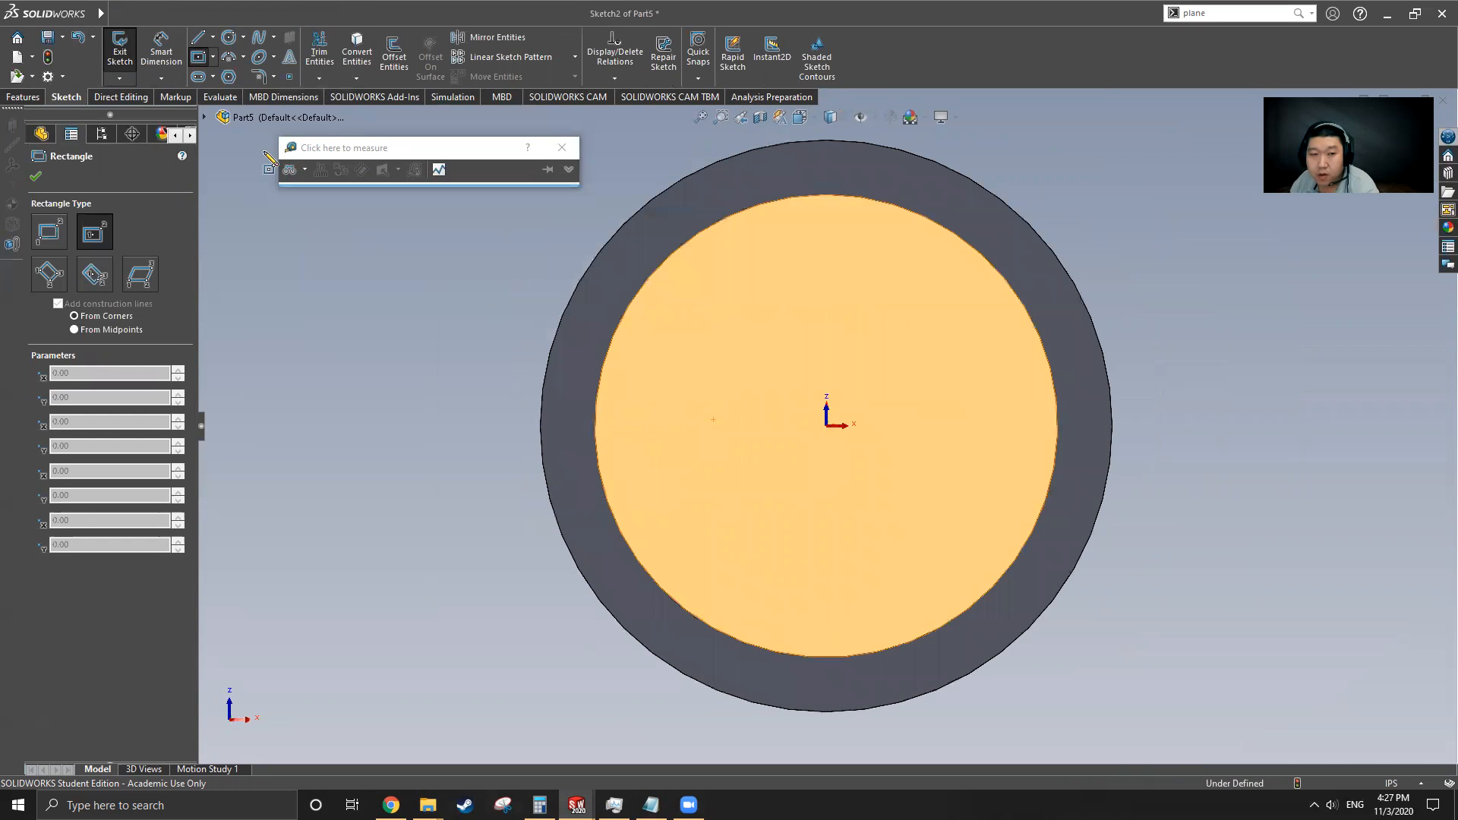
Sketch a horizontal centerline across the face through the origin
{"action": "left_click", "coordinate": [214, 38]}
{"action": "left_click", "coordinate": [232, 75]}
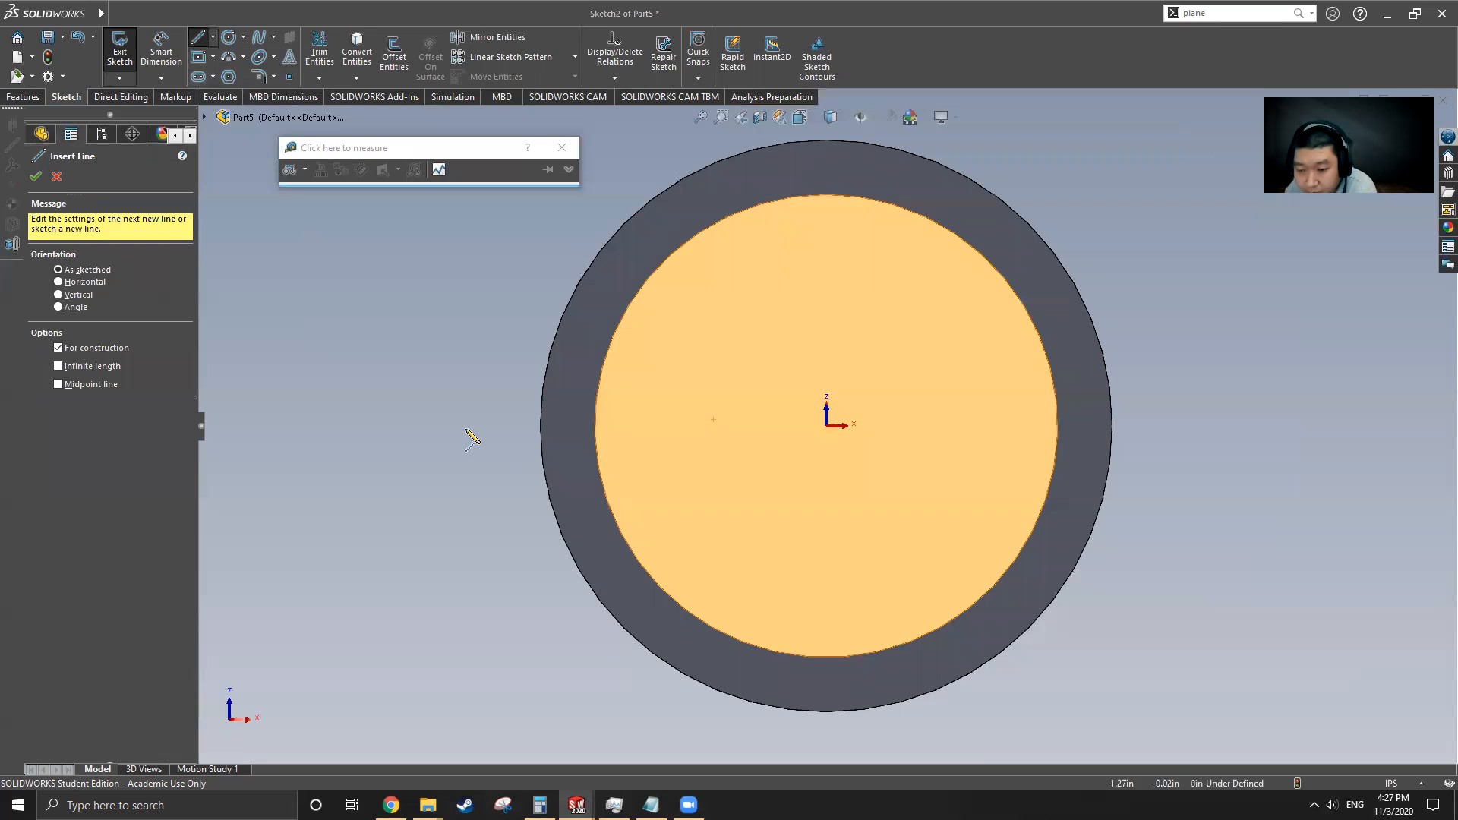
{"action": "left_click", "coordinate": [502, 425]}
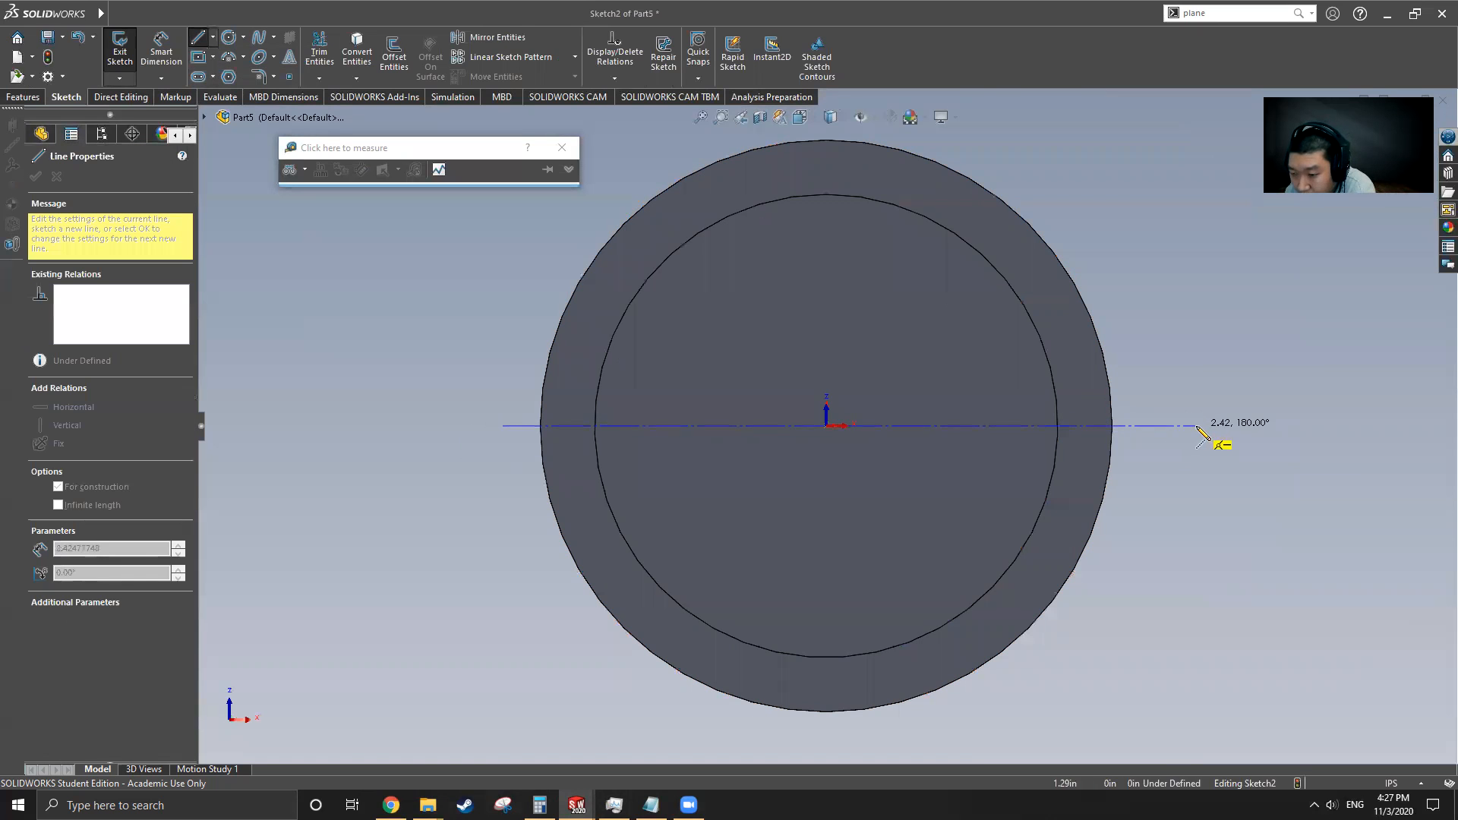
{"action": "left_click", "coordinate": [1196, 426]}
{"action": "key", "text": "Escape"}
{"action": "key", "text": "Escape"}
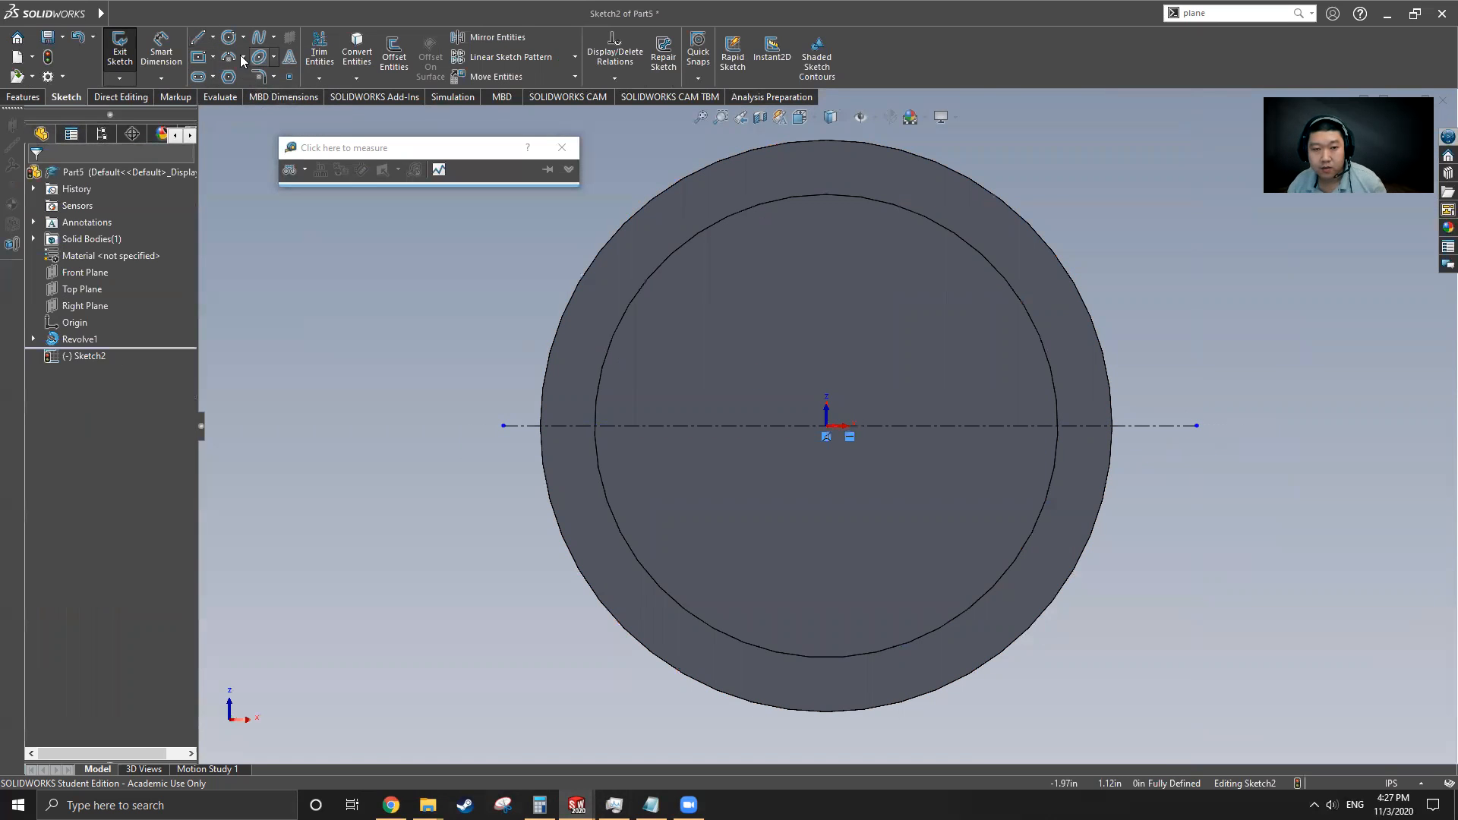
Sketch a center rectangle about 0.38 in wide and 1.05 in tall, centred on the centerline left of the origin
{"action": "left_click", "coordinate": [198, 57]}
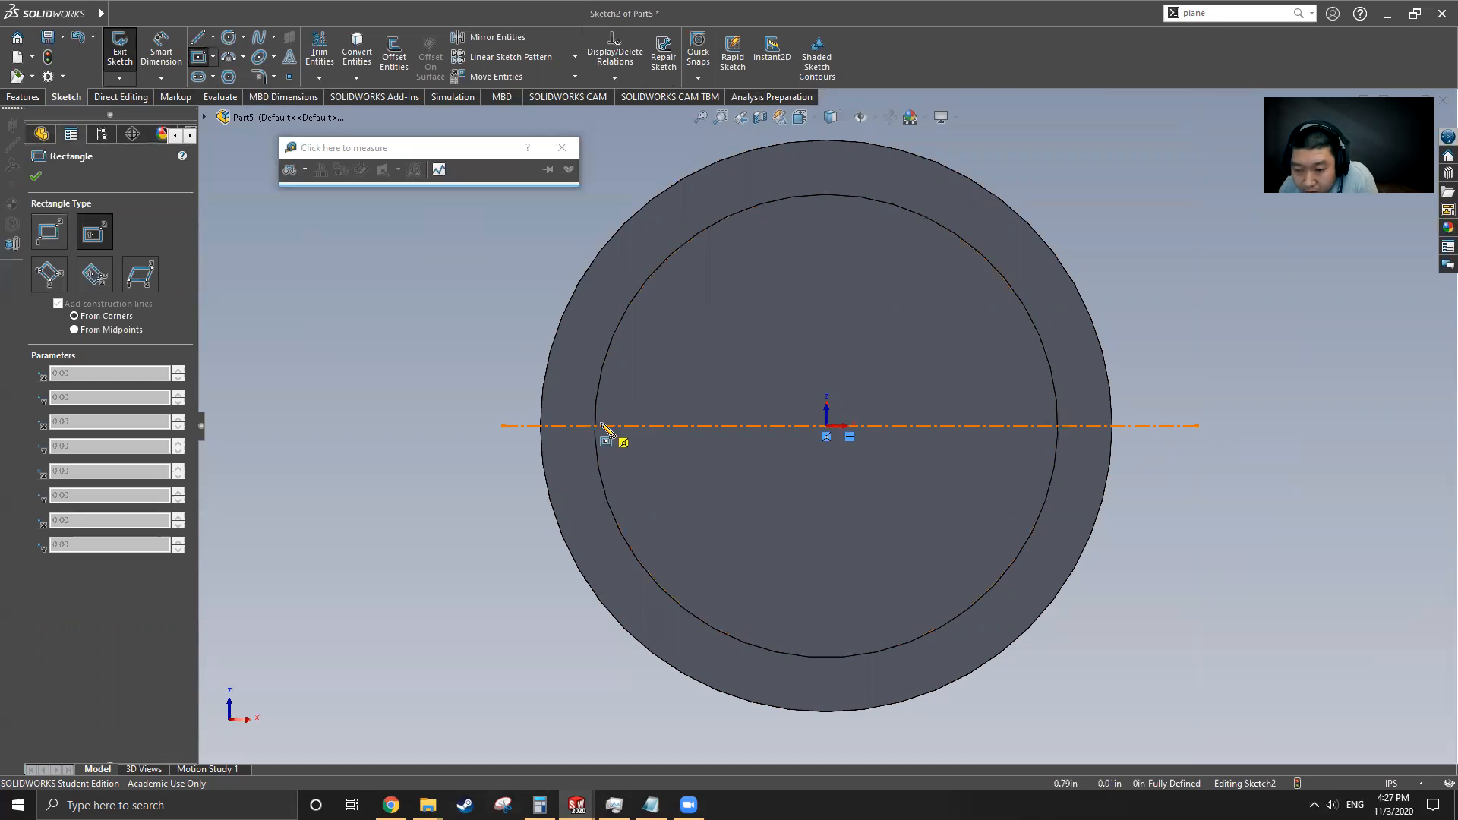
{"action": "left_click", "coordinate": [649, 426]}
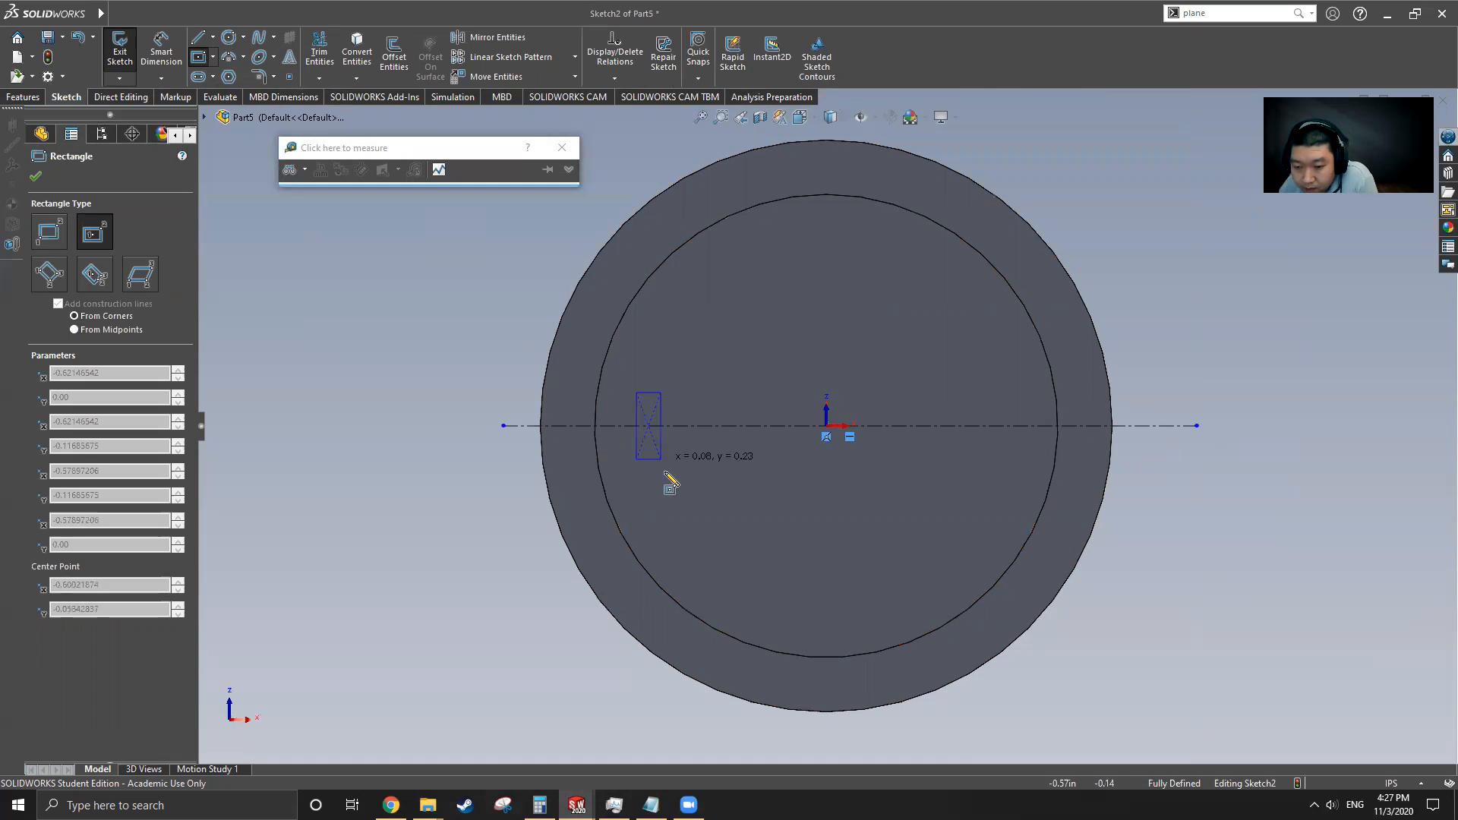
{"action": "left_click", "coordinate": [705, 575]}
{"action": "key", "text": "Escape"}
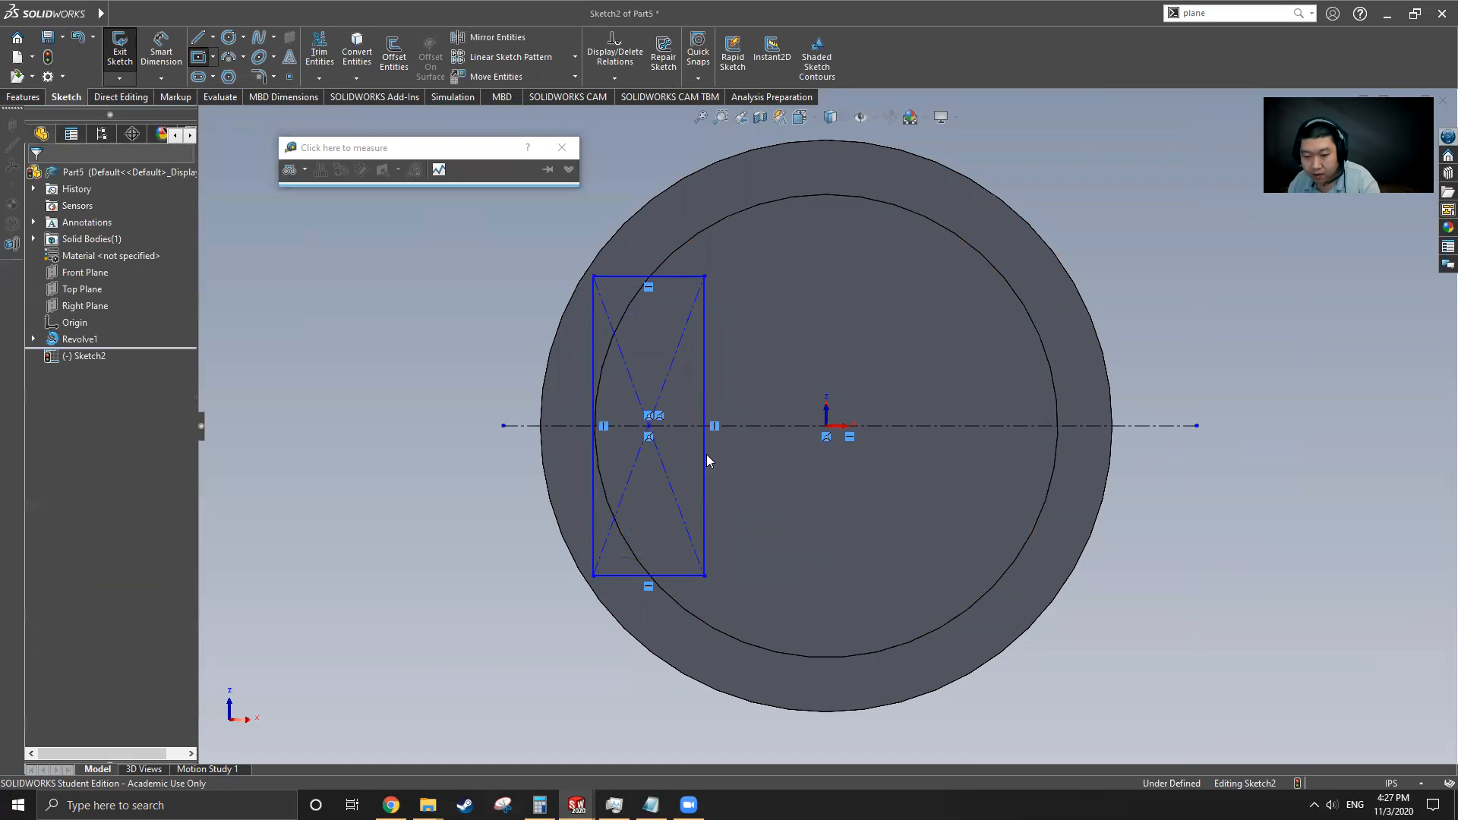
Select the rectangle's left side together with the inner circular edge to relate them
{"action": "left_click", "coordinate": [592, 495]}
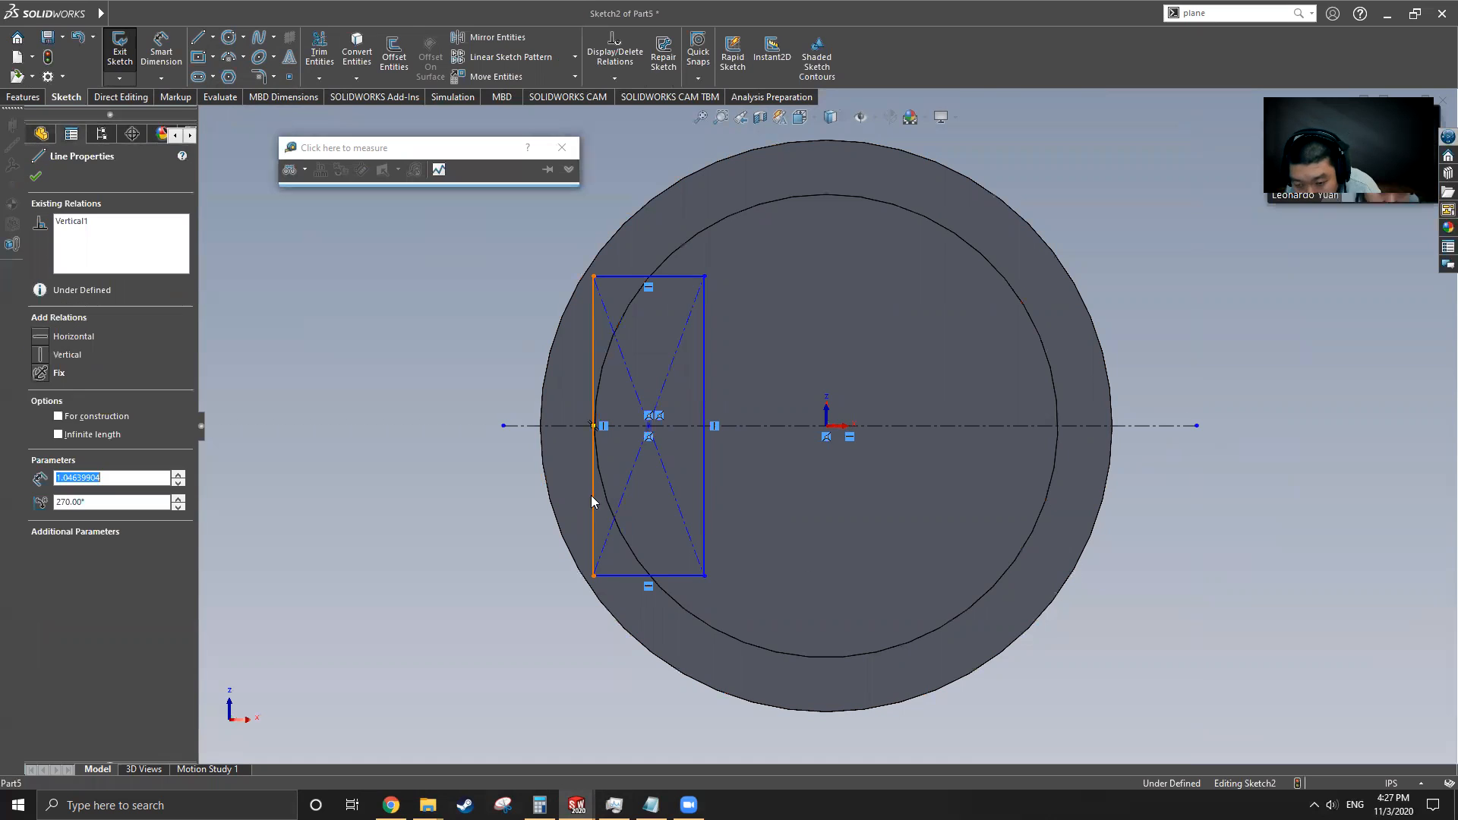
{"action": "left_click", "coordinate": [599, 495], "text": "ctrl"}
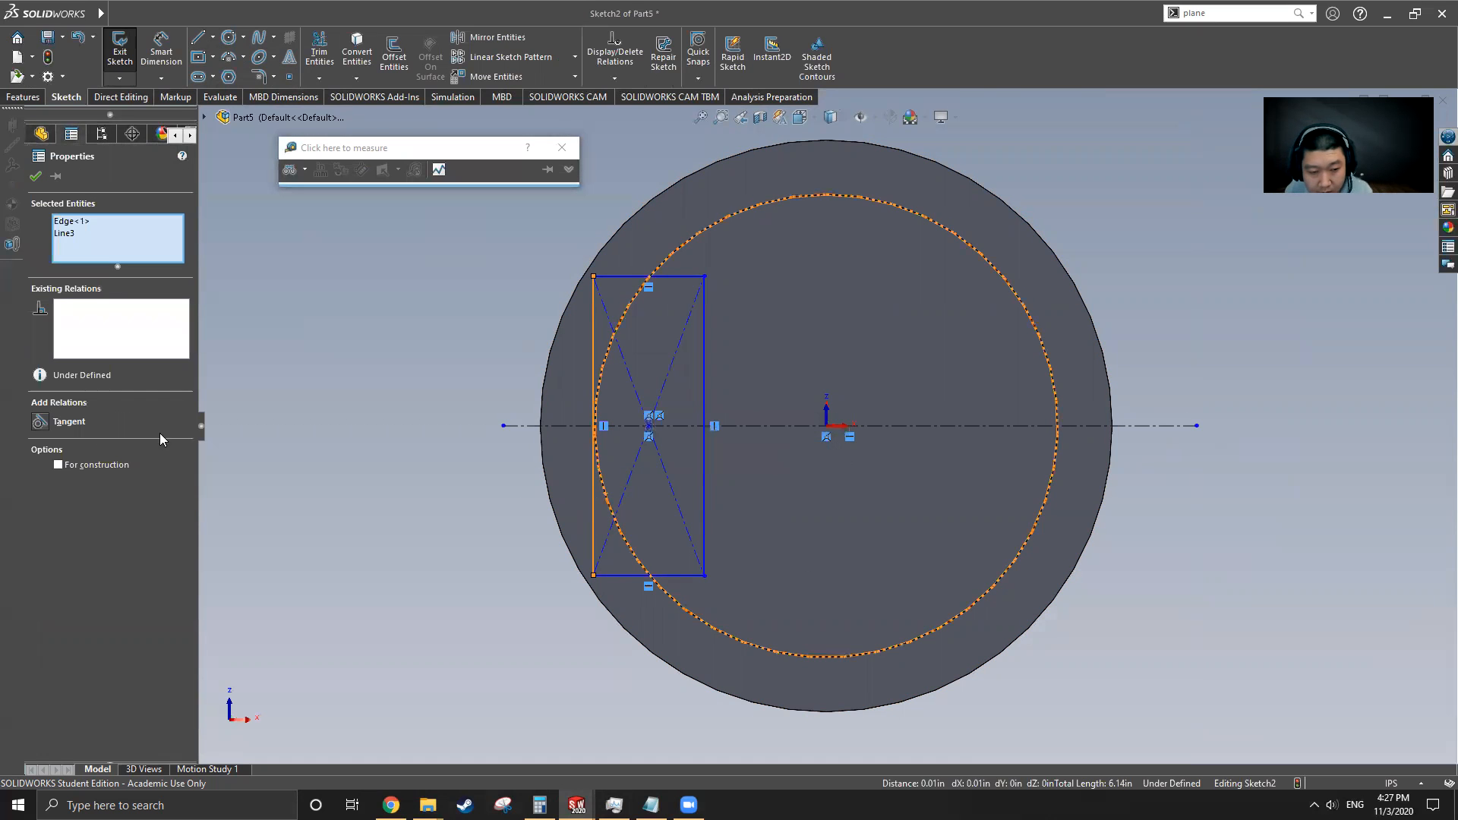
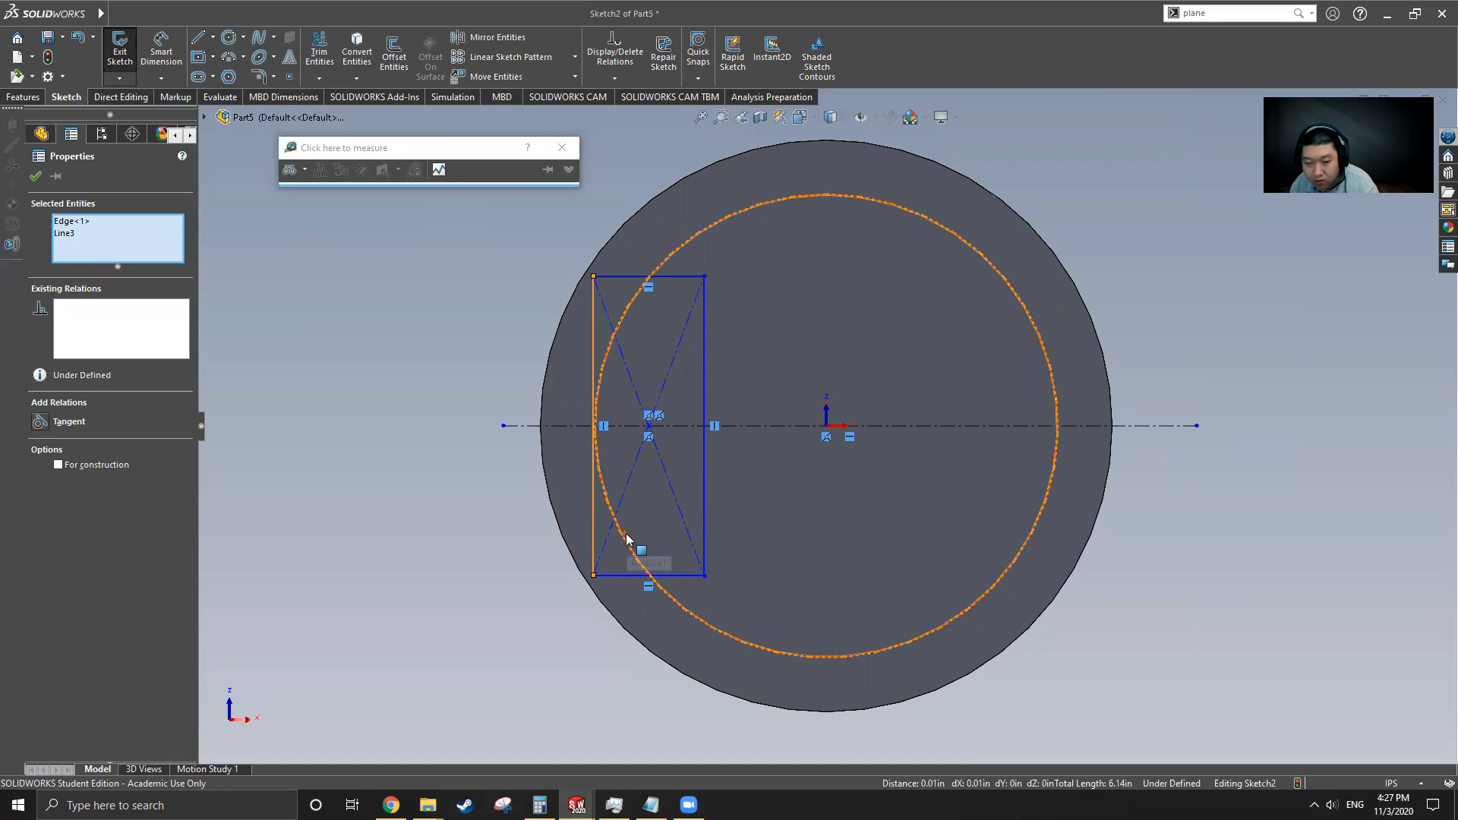
Make the rectangle's left side tangent to the inner circular edge
{"action": "left_click", "coordinate": [39, 422]}
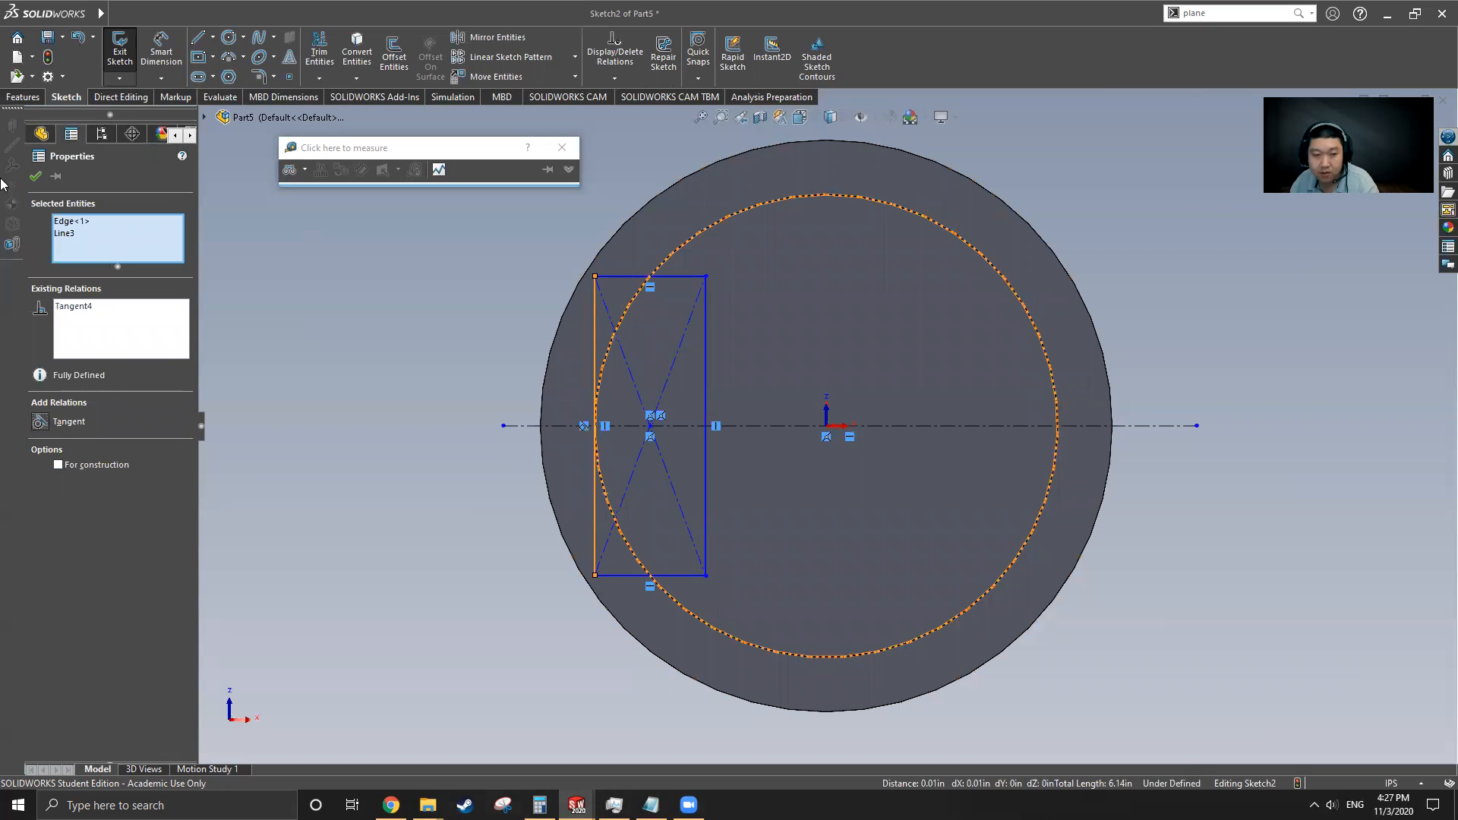
{"action": "left_click", "coordinate": [35, 178]}
Dimension the rectangle's bottom width as 0.38 in
{"action": "left_click", "coordinate": [161, 51]}
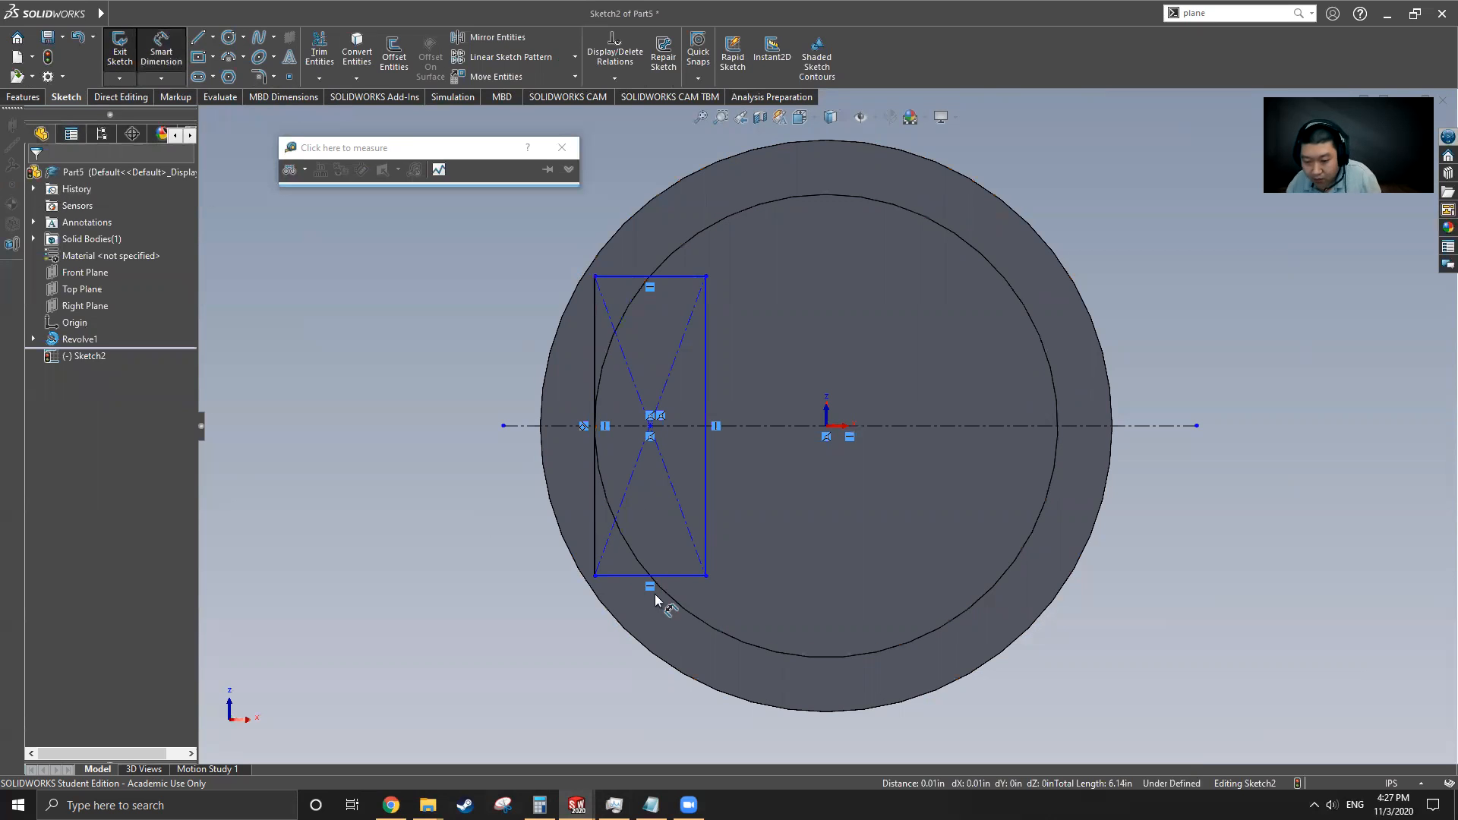
{"action": "left_click", "coordinate": [680, 580]}
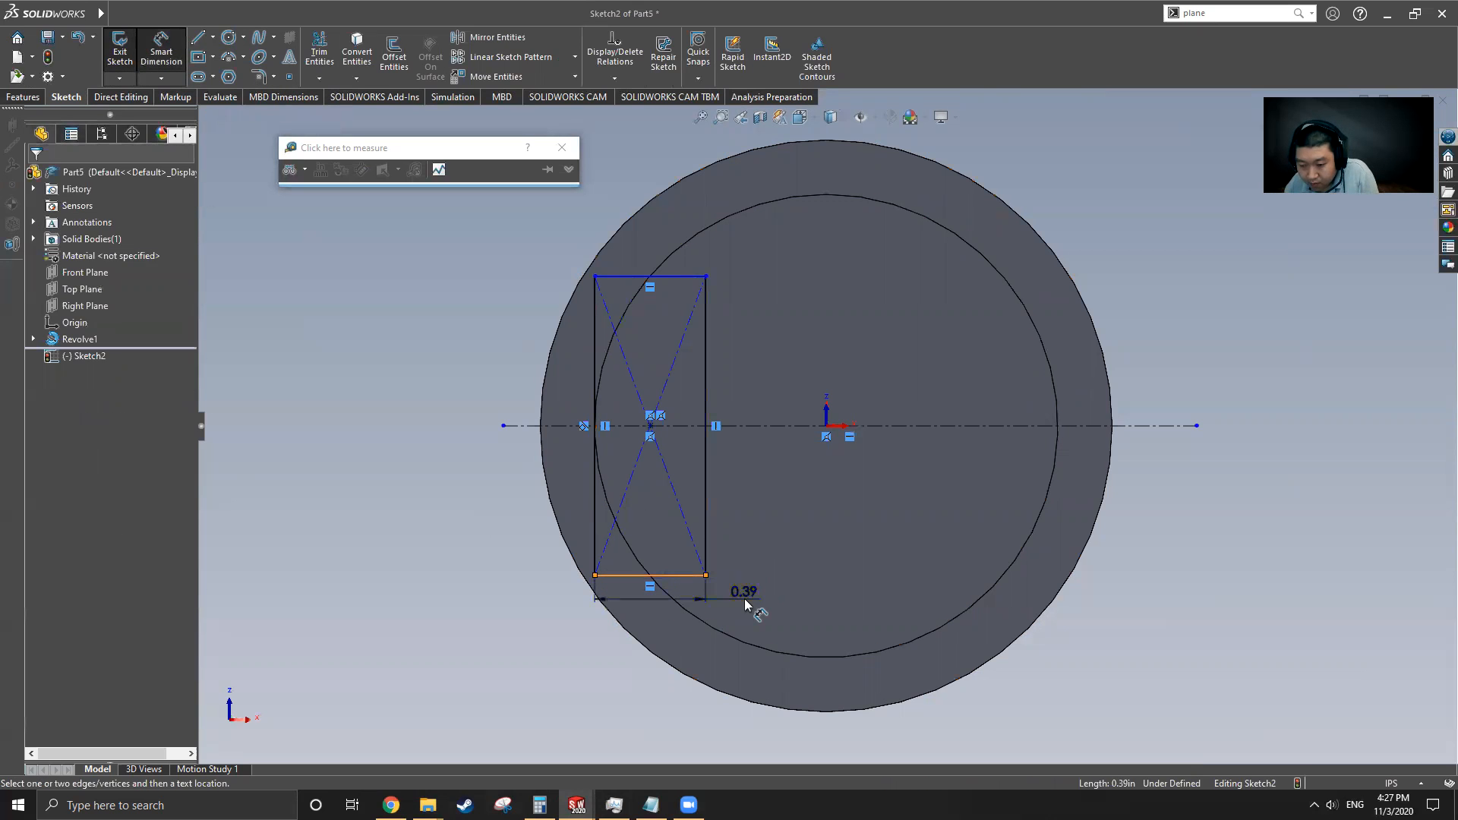
{"action": "left_click", "coordinate": [744, 598]}
{"action": "type", "text": ".3"}
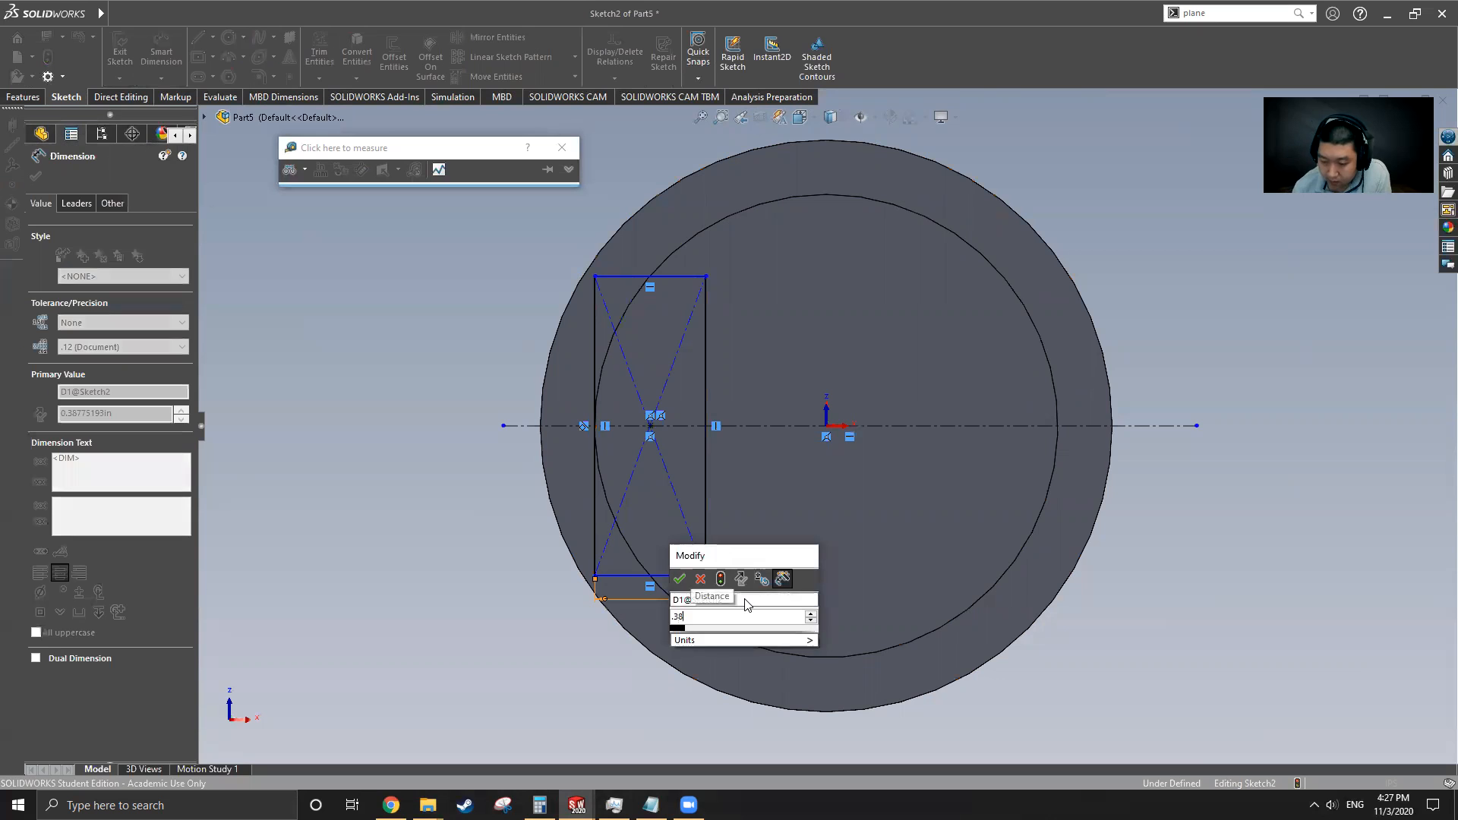
{"action": "type", "text": "8"}
{"action": "key", "text": "Return"}
Dimension the rectangle's right side height as 0.75 in
{"action": "left_click", "coordinate": [705, 494]}
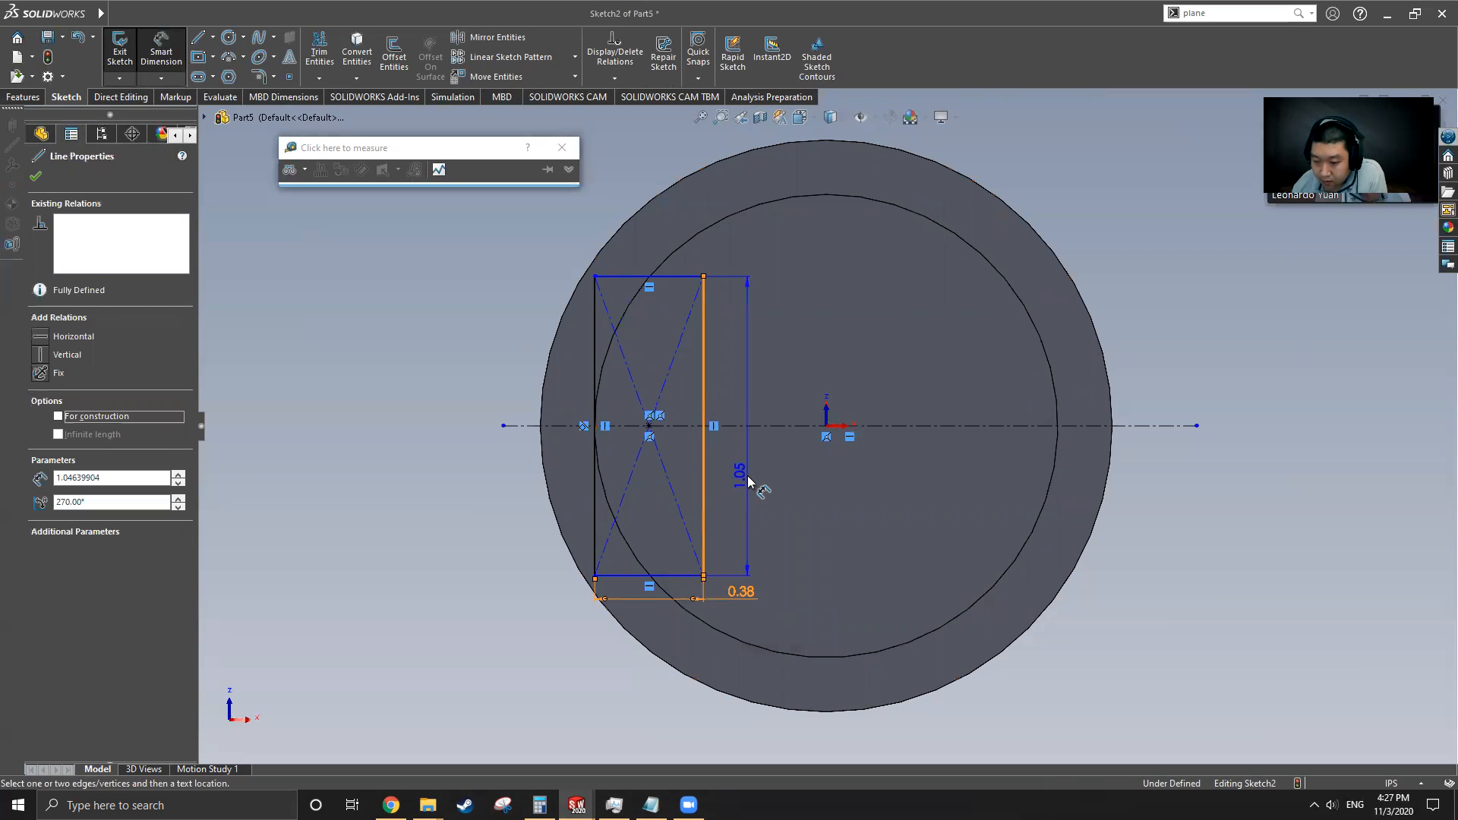
{"action": "left_click", "coordinate": [746, 482]}
{"action": "type", "text": "0.75"}
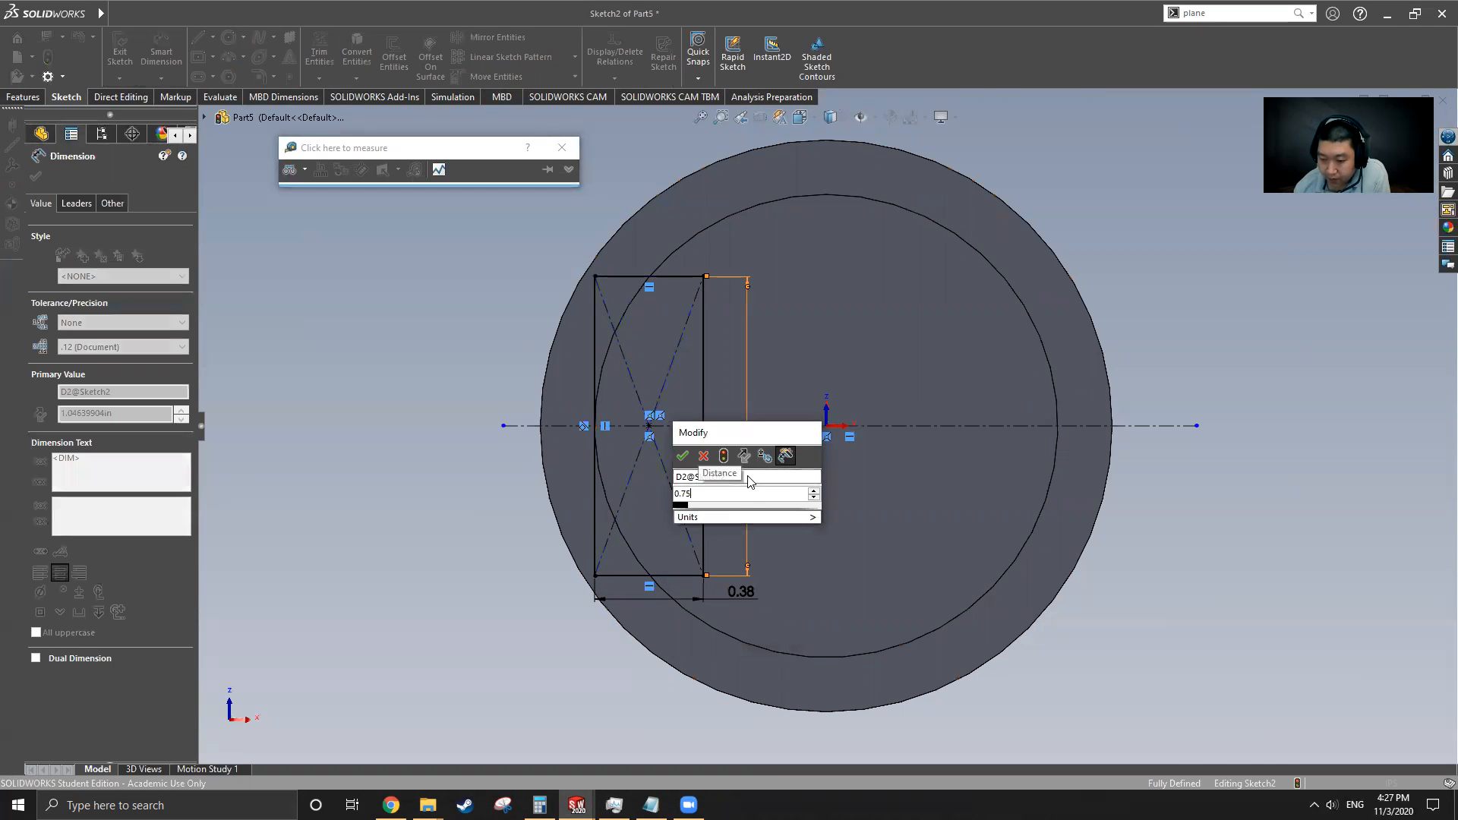
{"action": "key", "text": "Return"}
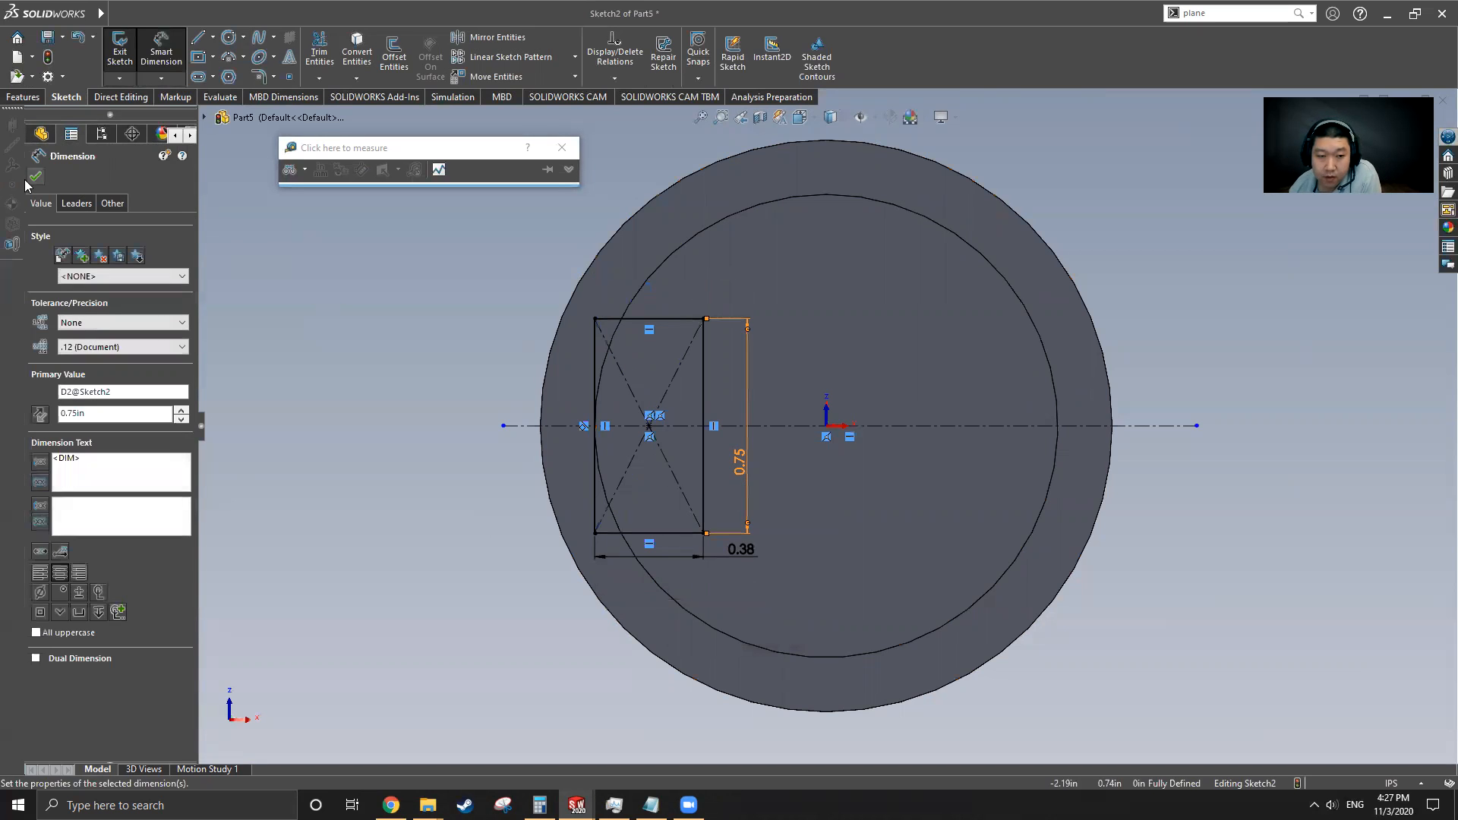
{"action": "left_click", "coordinate": [36, 177]}
Extrude the rectangle as a boss Up To Surface, ending at the ring face of the cylinder's open end
{"action": "left_click", "coordinate": [23, 97]}
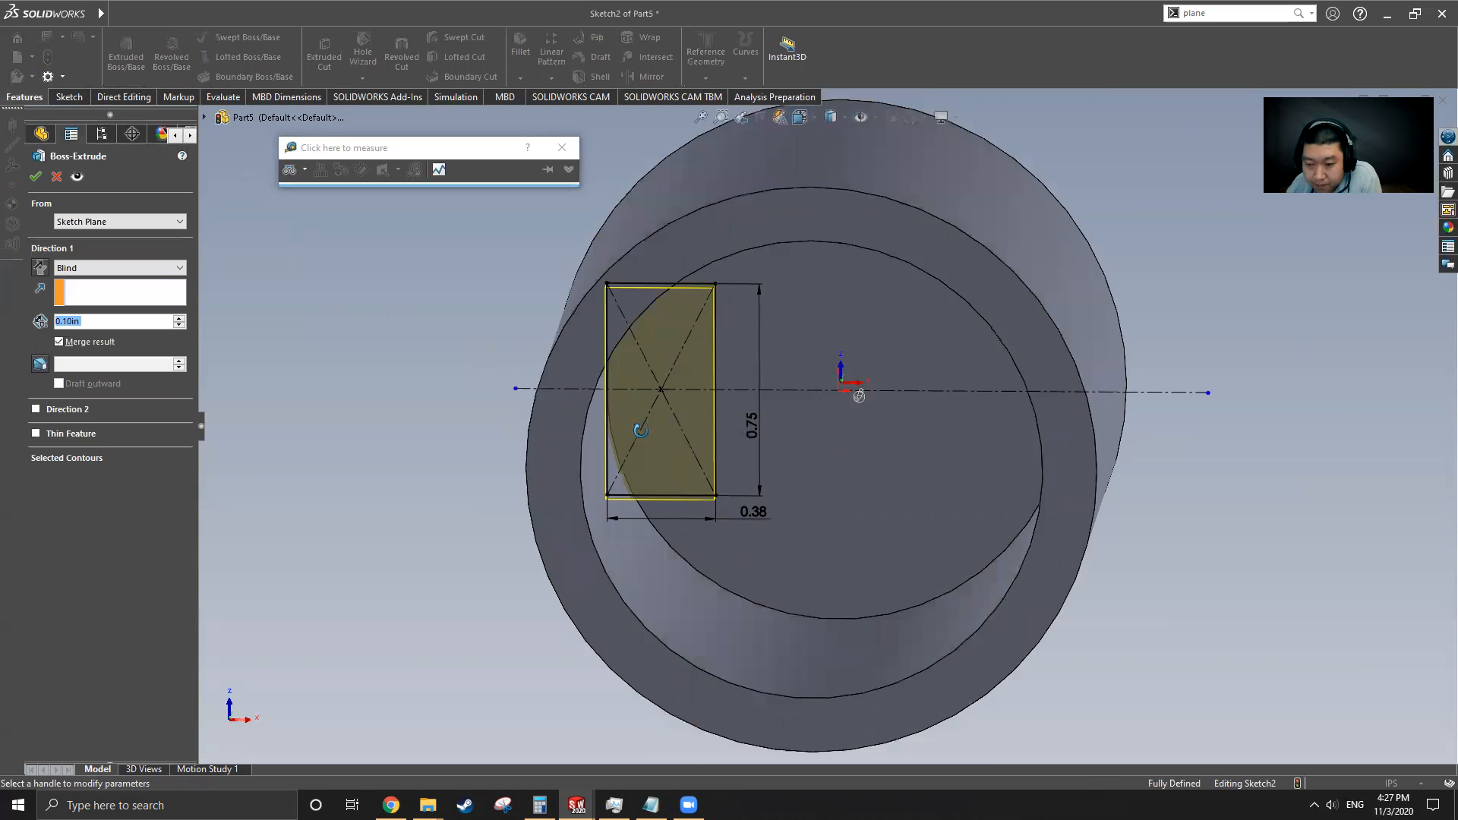
{"action": "left_click", "coordinate": [99, 267]}
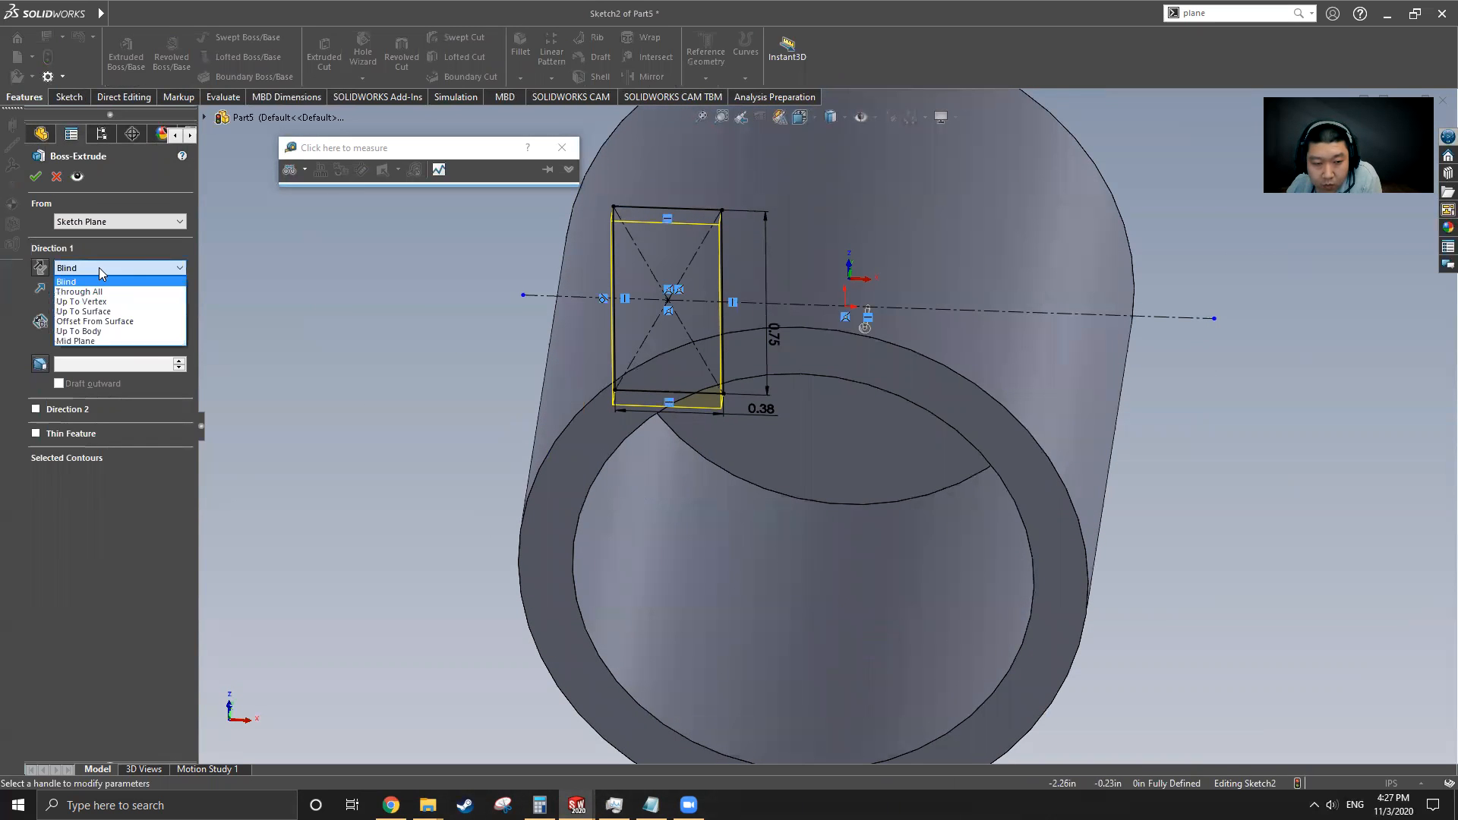
{"action": "left_click", "coordinate": [104, 310]}
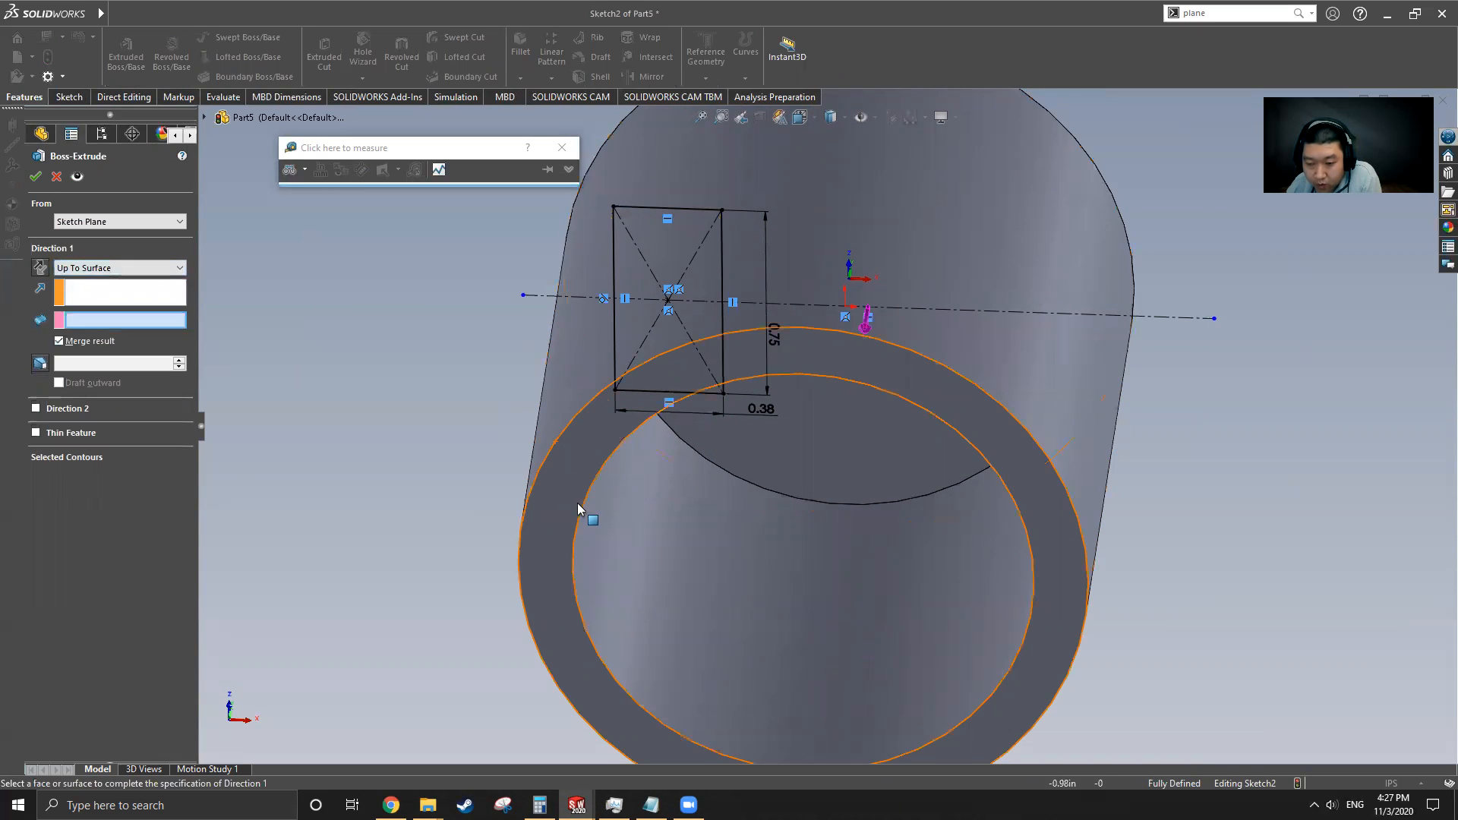
{"action": "left_click", "coordinate": [551, 582]}
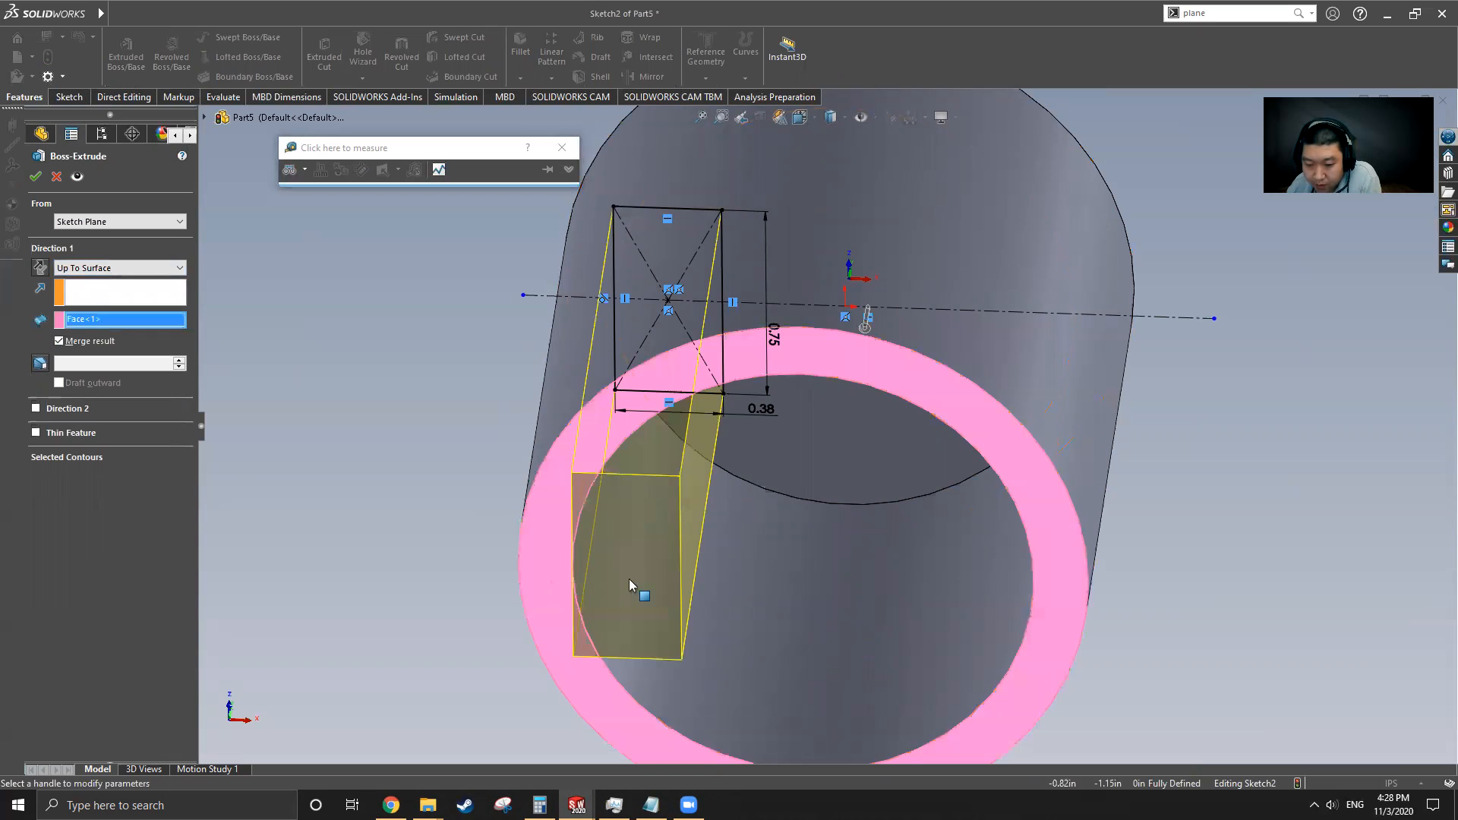
{"action": "left_click", "coordinate": [35, 176]}
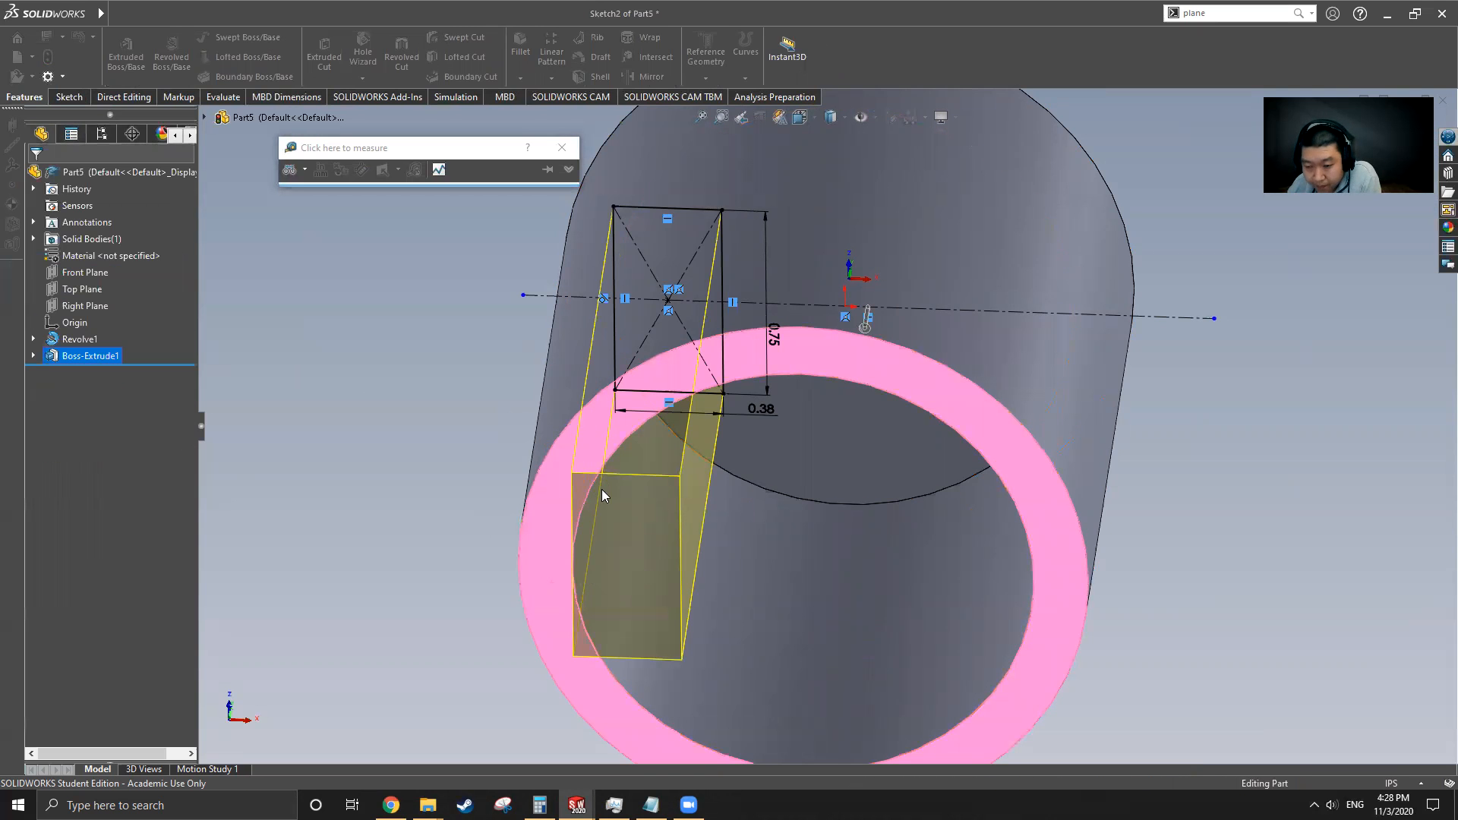
Switch to the original Cylinder part window
{"action": "scroll", "coordinate": [683, 509], "scroll_direction": "up", "scroll_amount": 3}
{"action": "middle_click_drag", "start_coordinate": [740, 524], "coordinate": [602, 358]}
{"action": "left_click", "coordinate": [319, 15]}
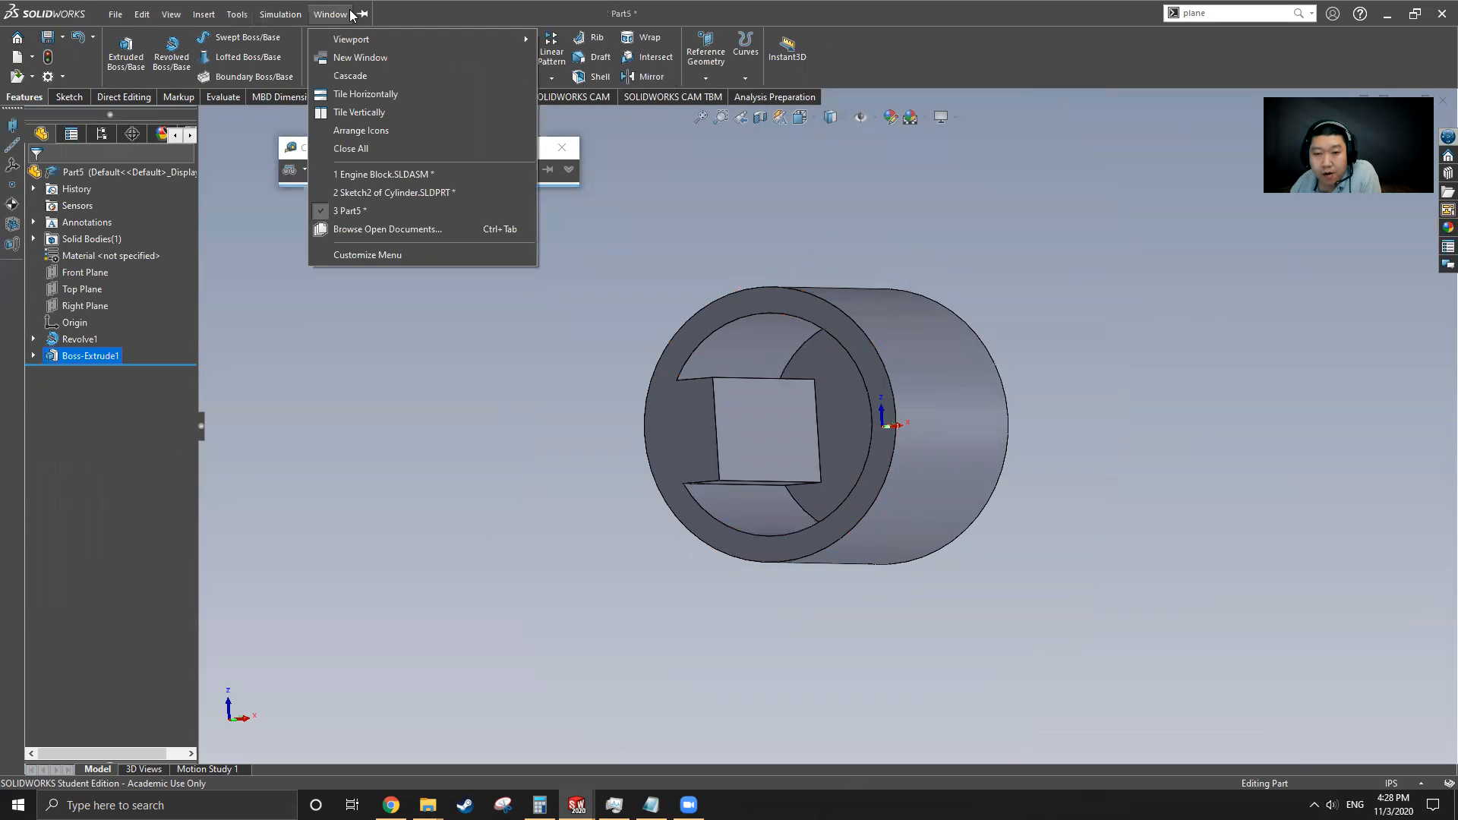
{"action": "left_click", "coordinate": [390, 197]}
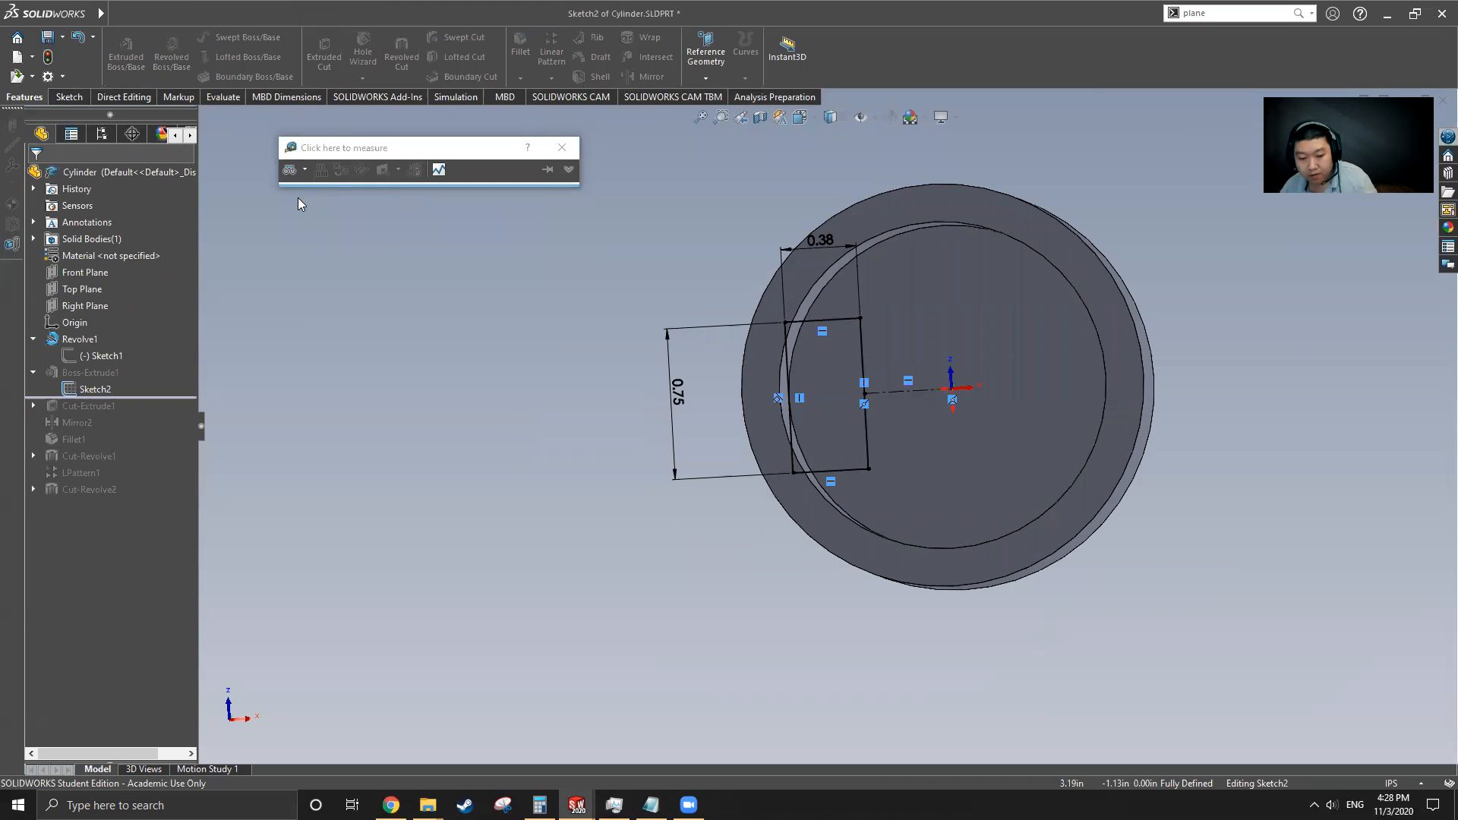
{"action": "left_click", "coordinate": [562, 148]}
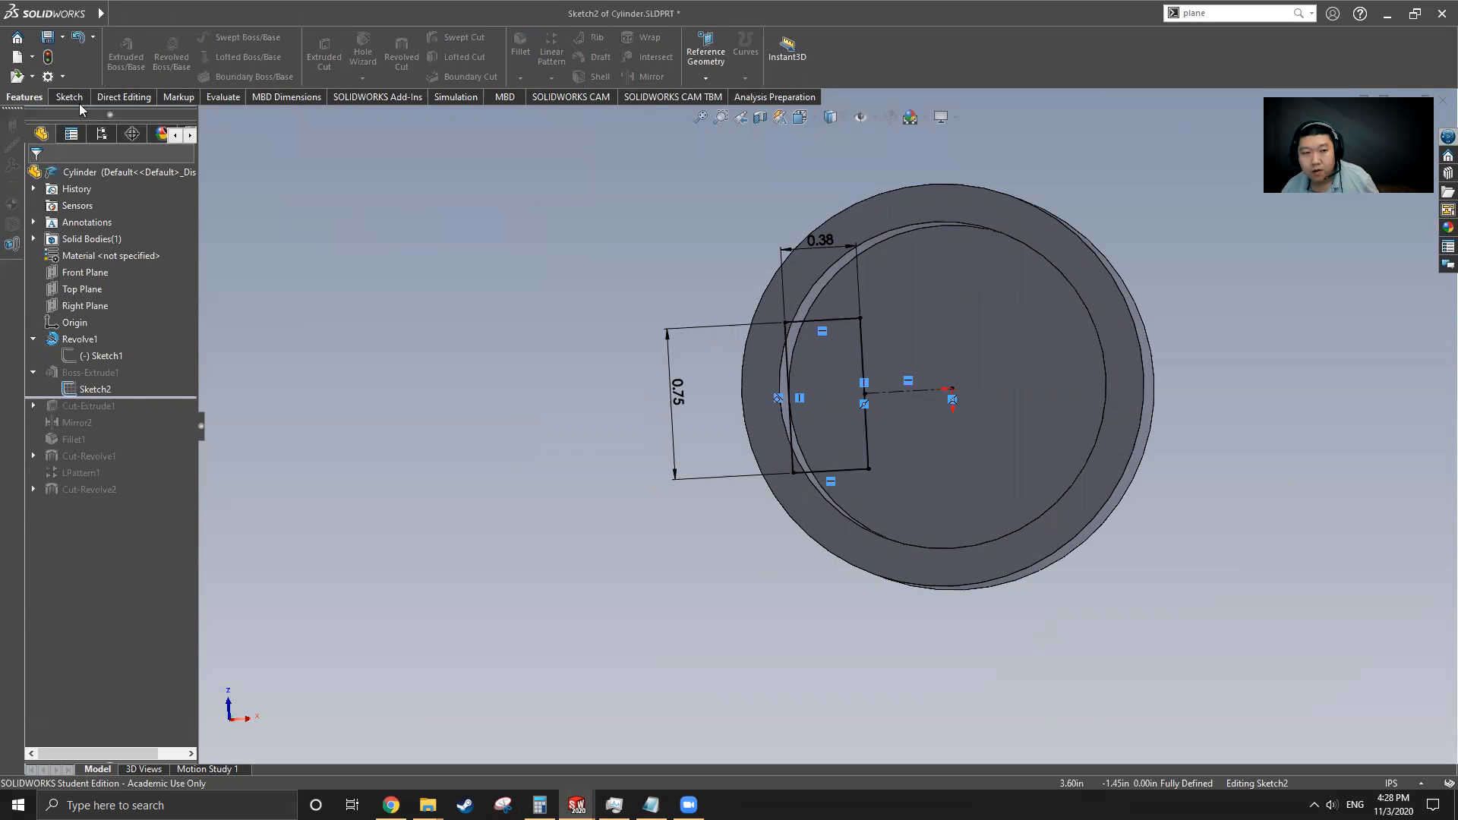
Roll the Cylinder's feature tree forward and open the Cut-Extrude1 sketch to examine its hole dimensions
{"action": "left_click", "coordinate": [72, 97]}
{"action": "left_click", "coordinate": [119, 47]}
{"action": "left_click_drag", "start_coordinate": [133, 397], "coordinate": [140, 415]}
{"action": "middle_click_drag", "start_coordinate": [734, 391], "coordinate": [823, 335]}
{"action": "left_click", "coordinate": [78, 407]}
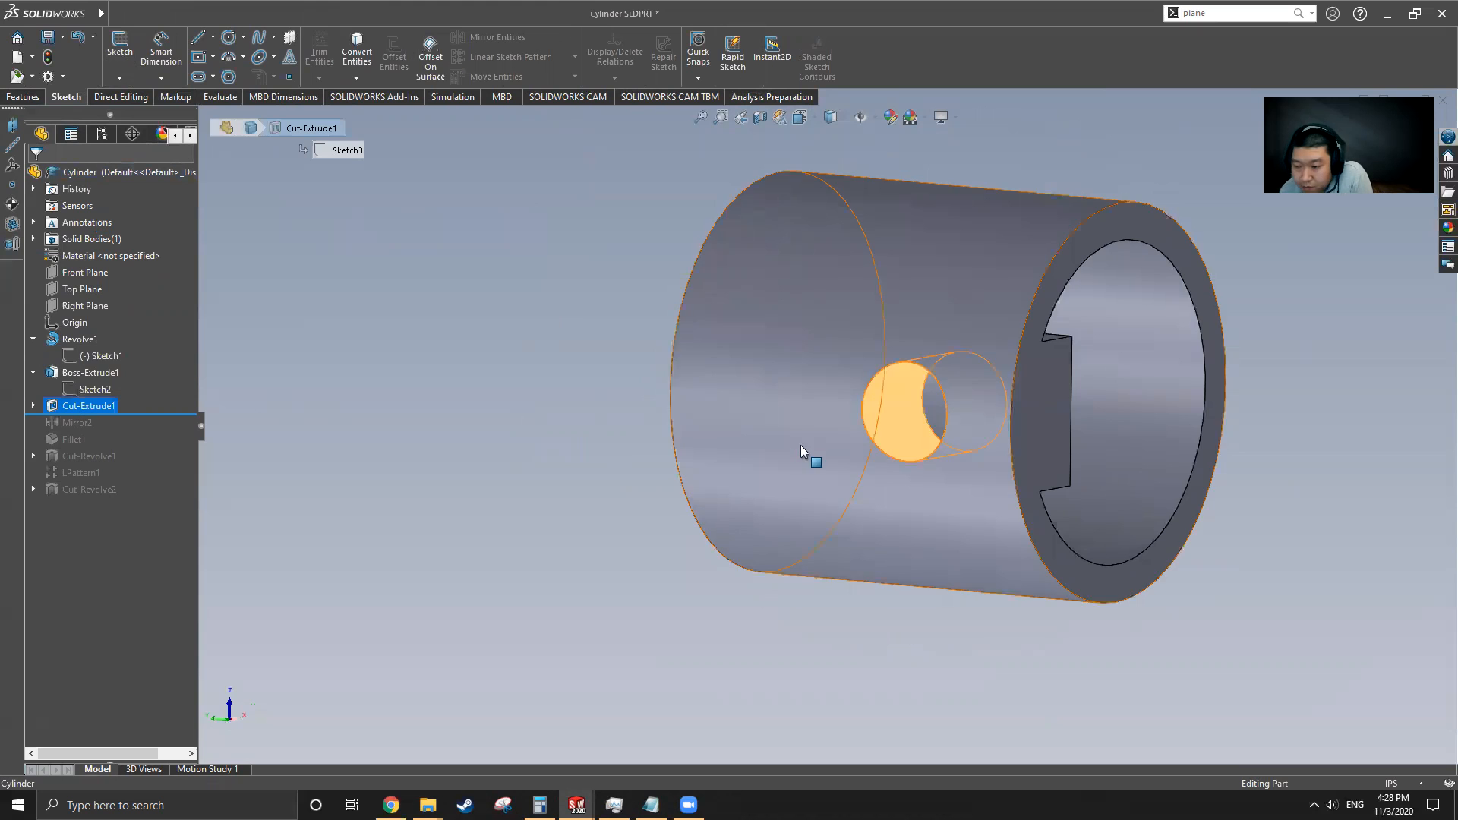
{"action": "scroll", "coordinate": [882, 435], "scroll_direction": "up", "scroll_amount": 2}
{"action": "mouse_move", "coordinate": [882, 436]}
{"action": "middle_mouse_down"}
{"action": "mouse_move", "coordinate": [856, 511]}
{"action": "mouse_move", "coordinate": [742, 544]}
{"action": "mouse_move", "coordinate": [771, 586]}
{"action": "mouse_move", "coordinate": [752, 622]}
{"action": "mouse_move", "coordinate": [715, 540]}
{"action": "middle_mouse_up"}
{"action": "left_click", "coordinate": [33, 405]}
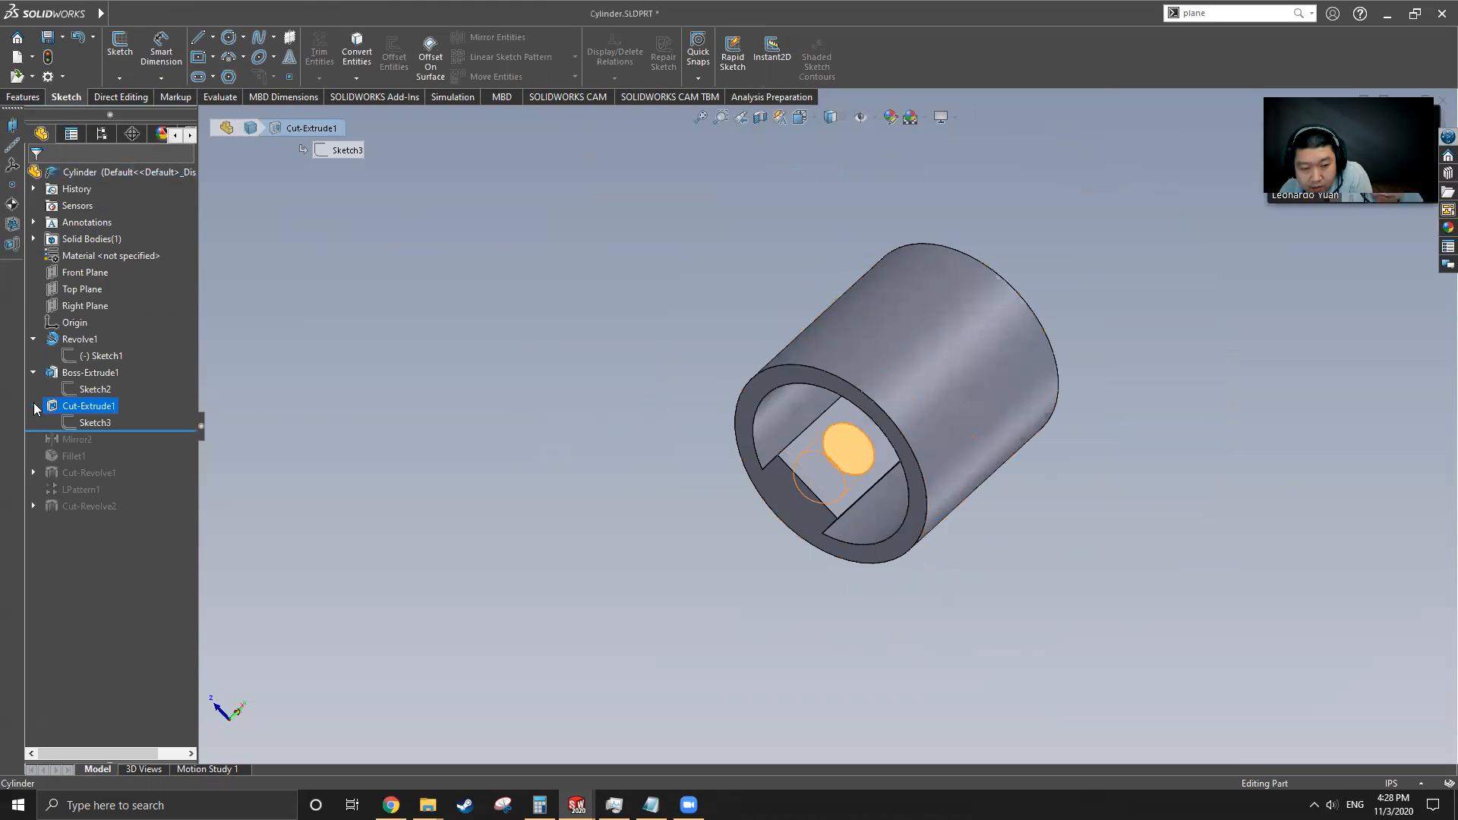
{"action": "left_click", "coordinate": [95, 422]}
{"action": "left_click", "coordinate": [106, 374]}
{"action": "mouse_move", "coordinate": [810, 452]}
{"action": "middle_mouse_down"}
{"action": "mouse_move", "coordinate": [768, 557]}
{"action": "mouse_move", "coordinate": [741, 471]}
{"action": "mouse_move", "coordinate": [816, 456]}
{"action": "middle_mouse_up"}
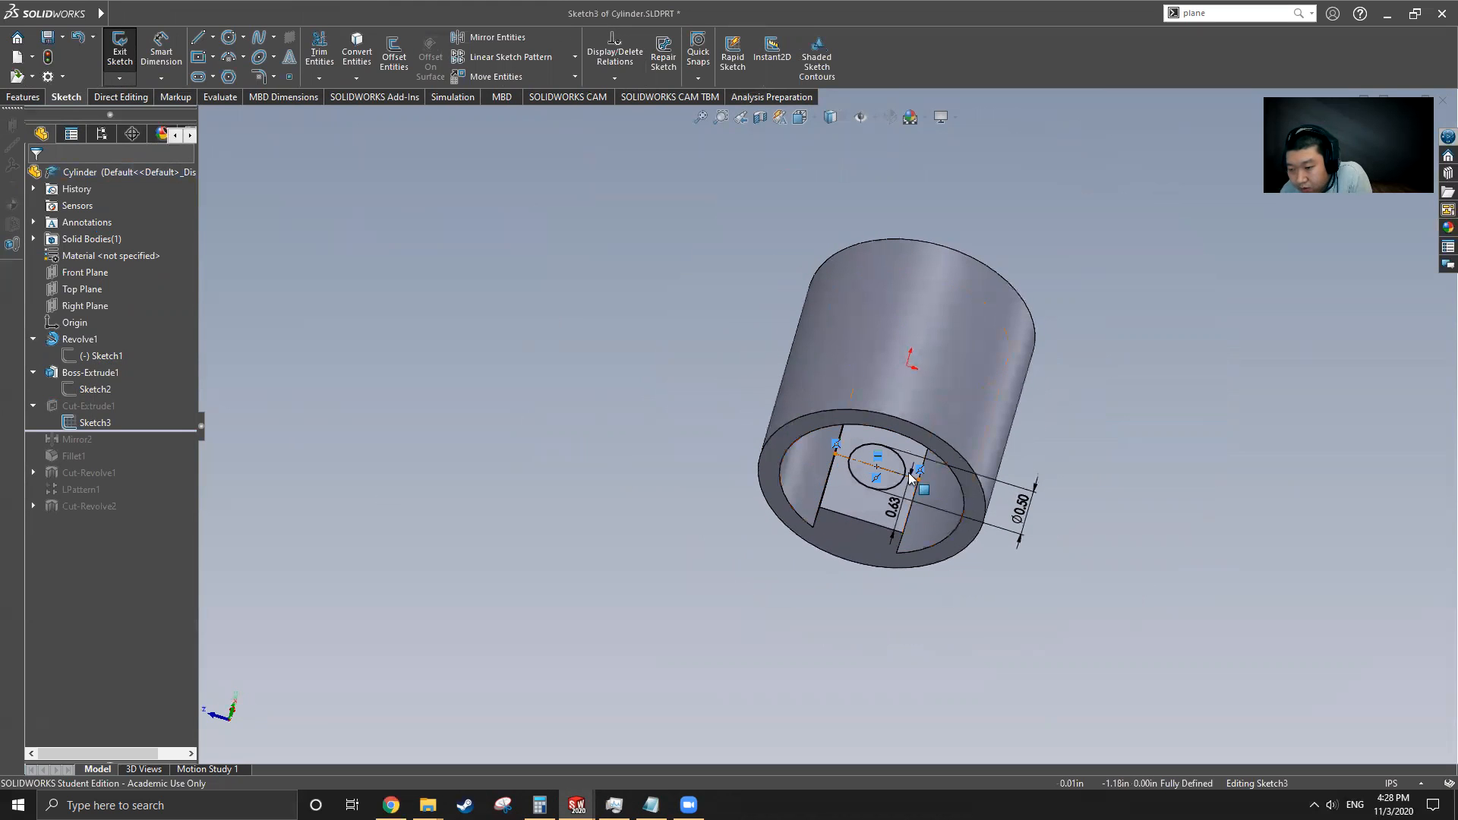
{"action": "scroll", "coordinate": [900, 493], "scroll_direction": "down", "scroll_amount": 5}
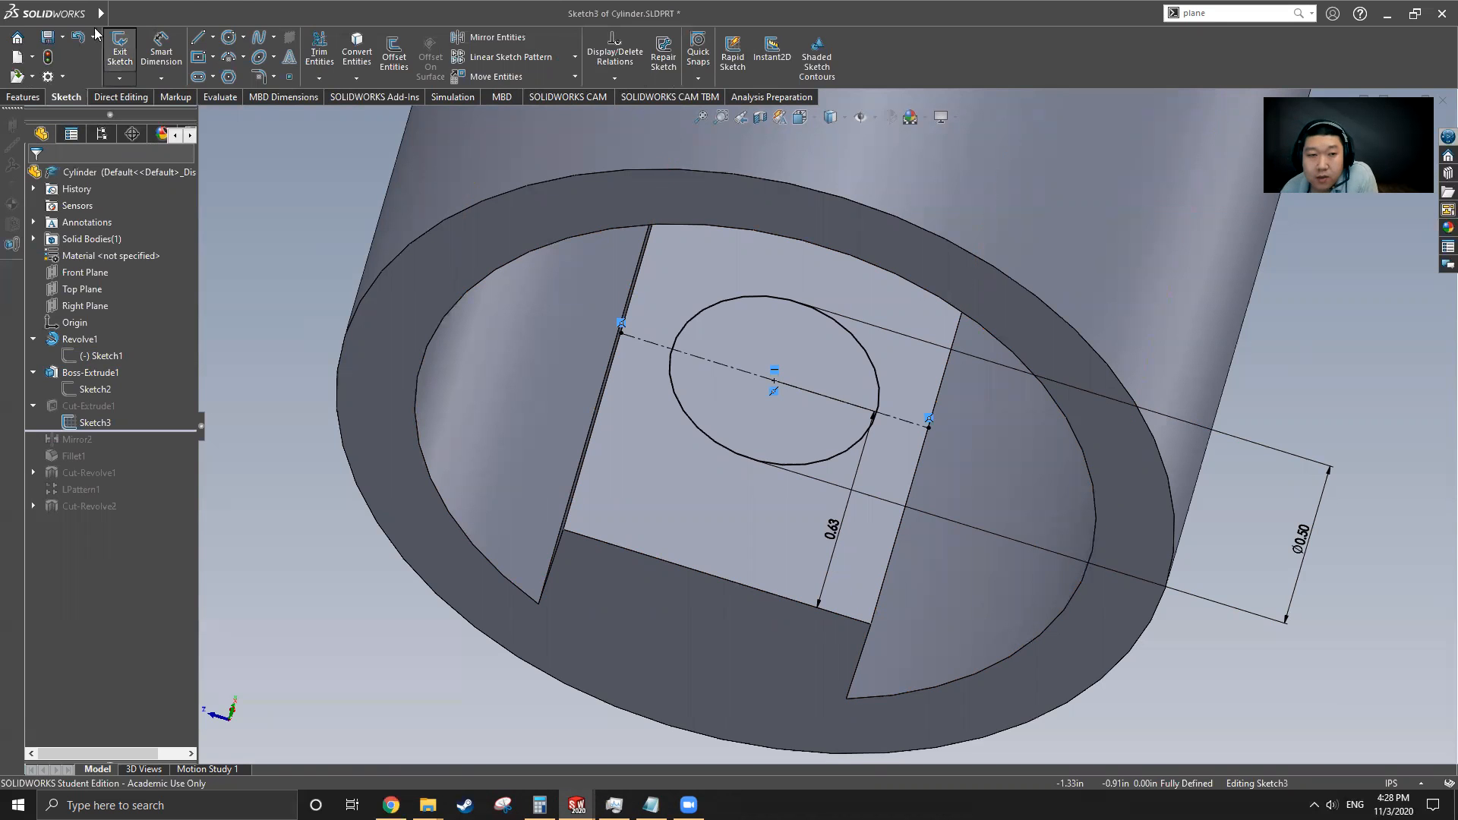
Return to Part5, start a sketch on the boss's flat end face and draw a circle of about 0.27 in radius
{"action": "left_click", "coordinate": [346, 20]}
{"action": "left_click", "coordinate": [353, 211]}
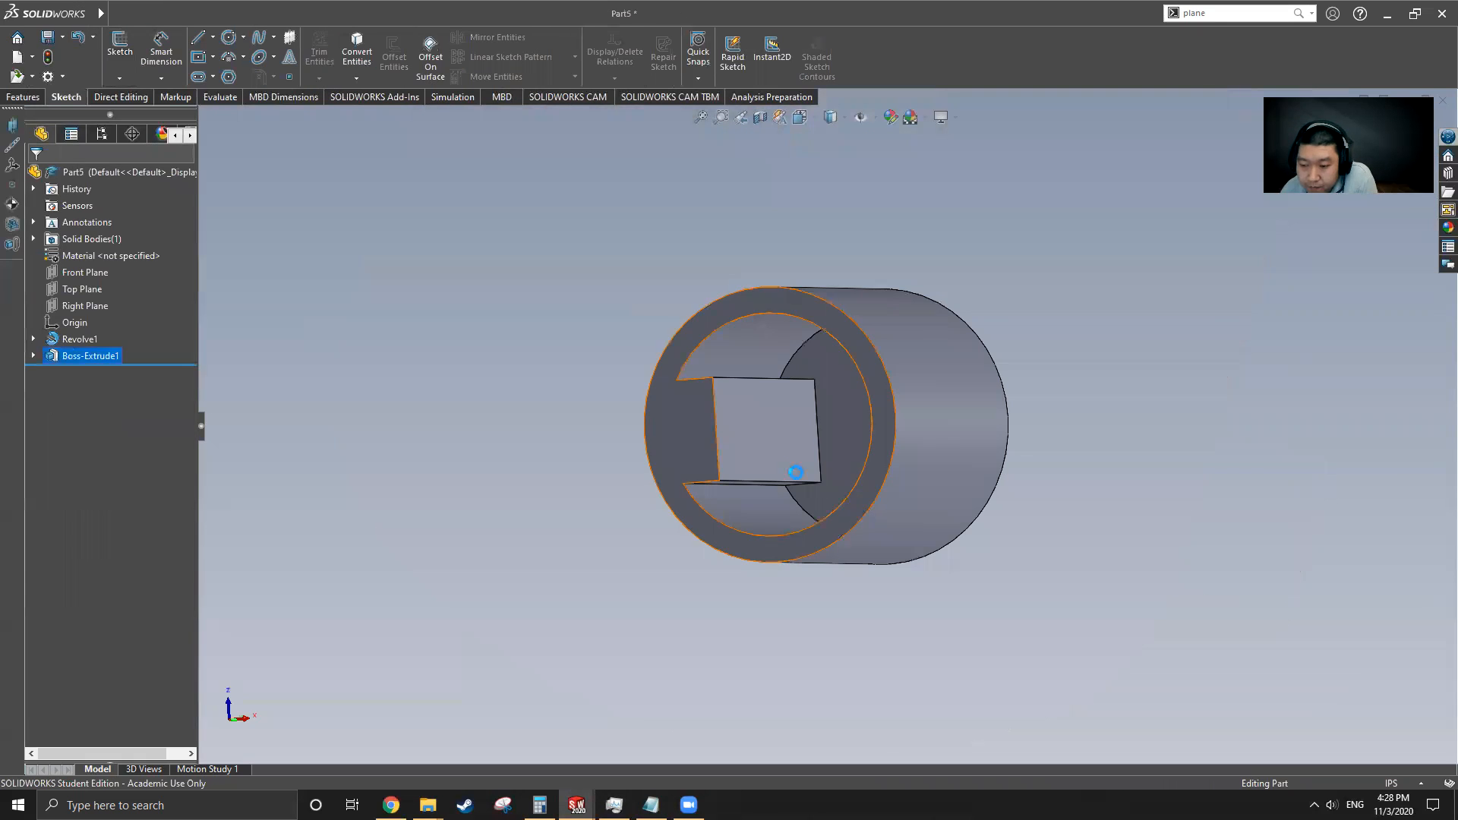
{"action": "left_click", "coordinate": [773, 447]}
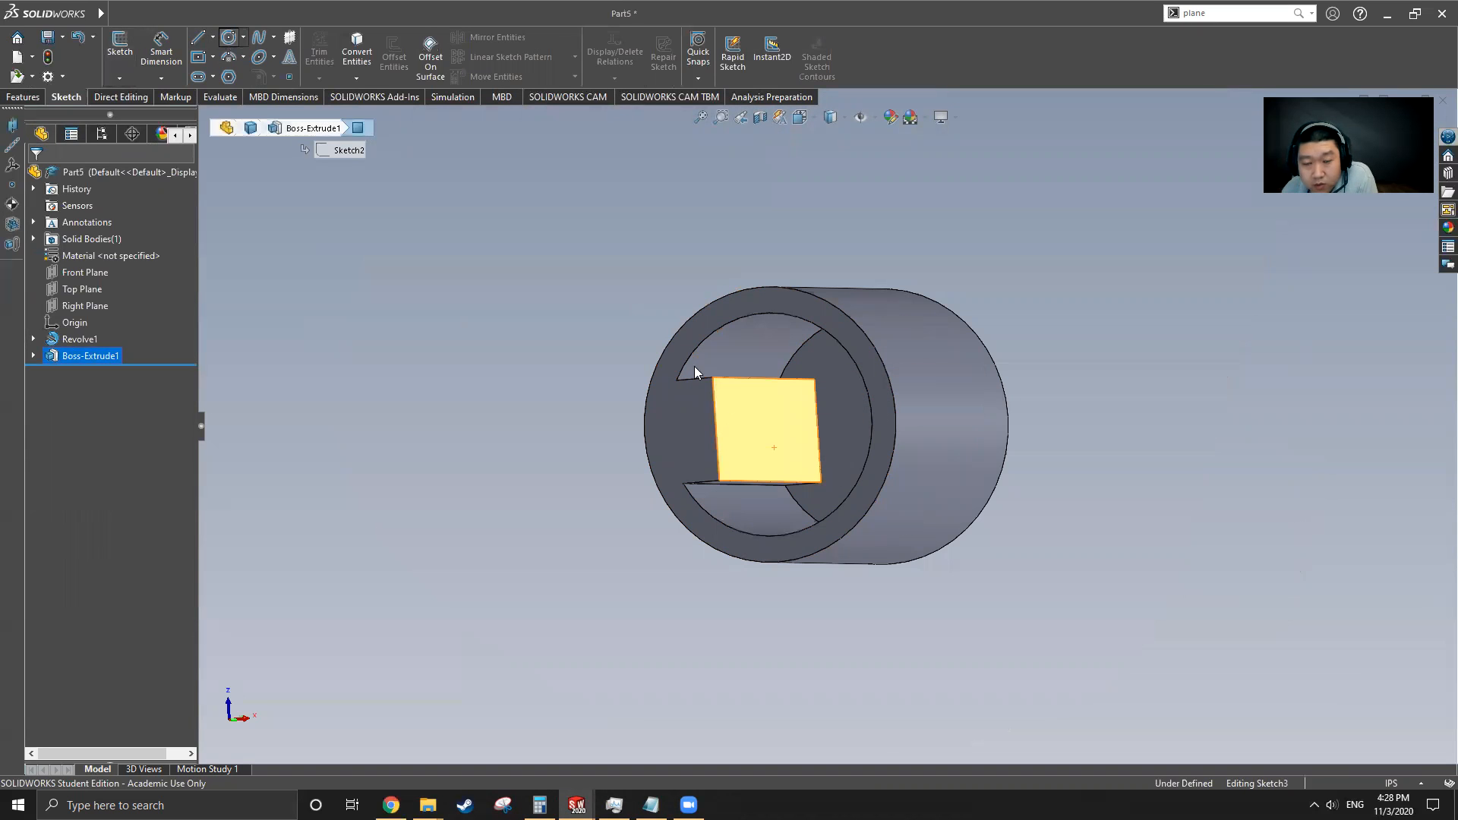
{"action": "left_click", "coordinate": [767, 431]}
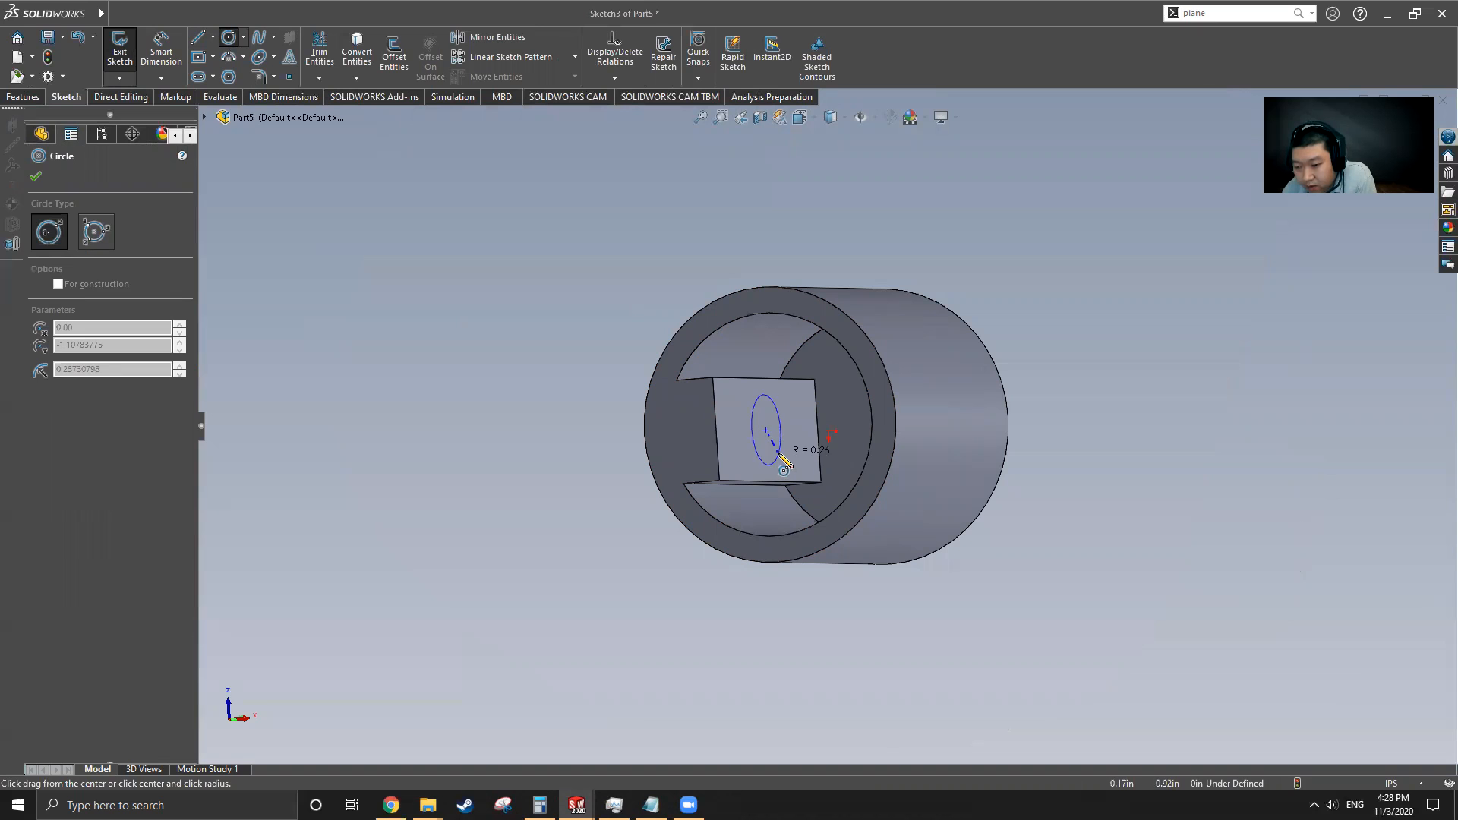
{"action": "left_click", "coordinate": [774, 460]}
Dimension the circle's diameter as 0.5 in
{"action": "left_click", "coordinate": [115, 14]}
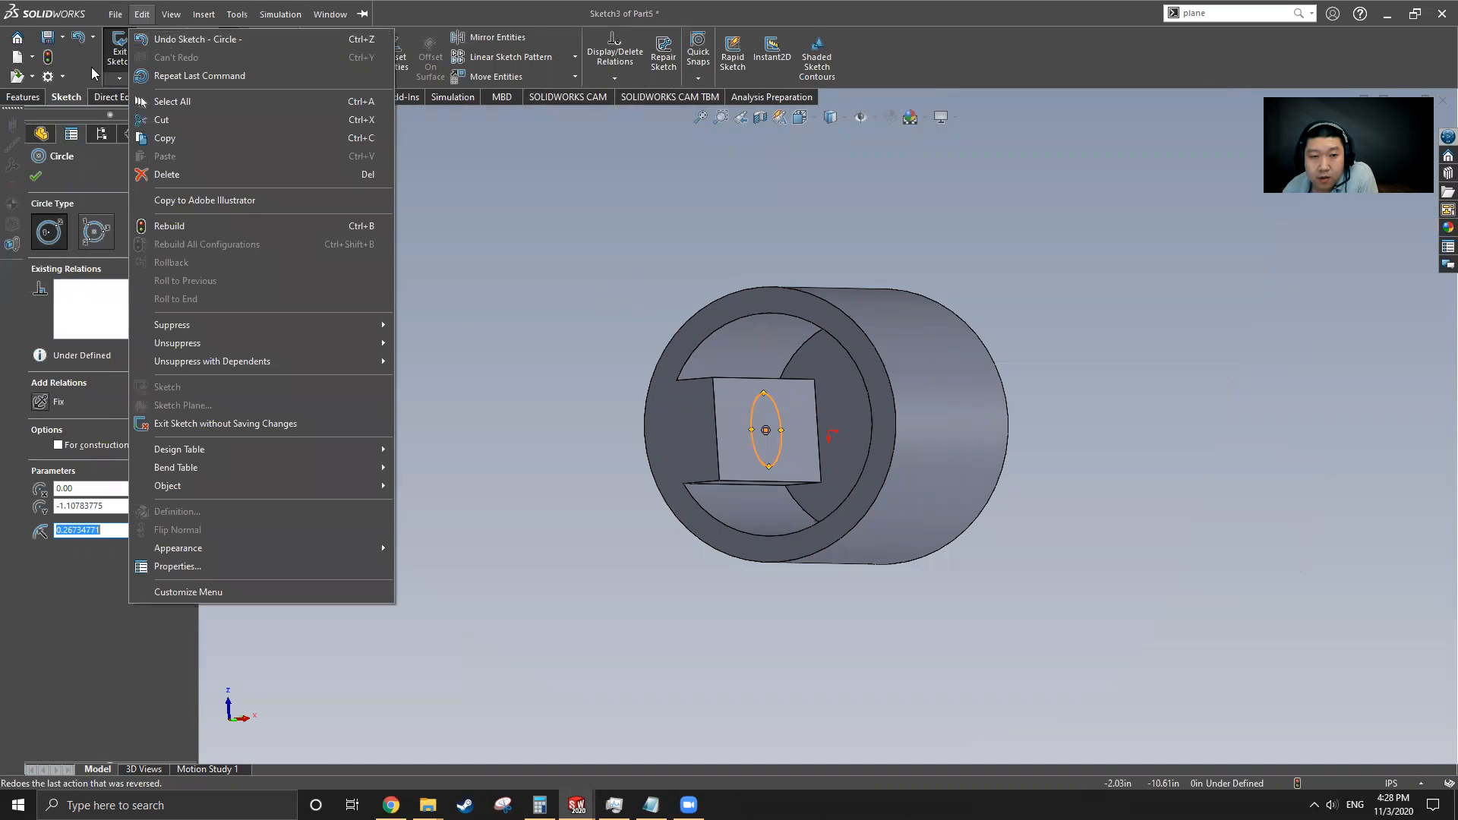
{"action": "left_click", "coordinate": [510, 171]}
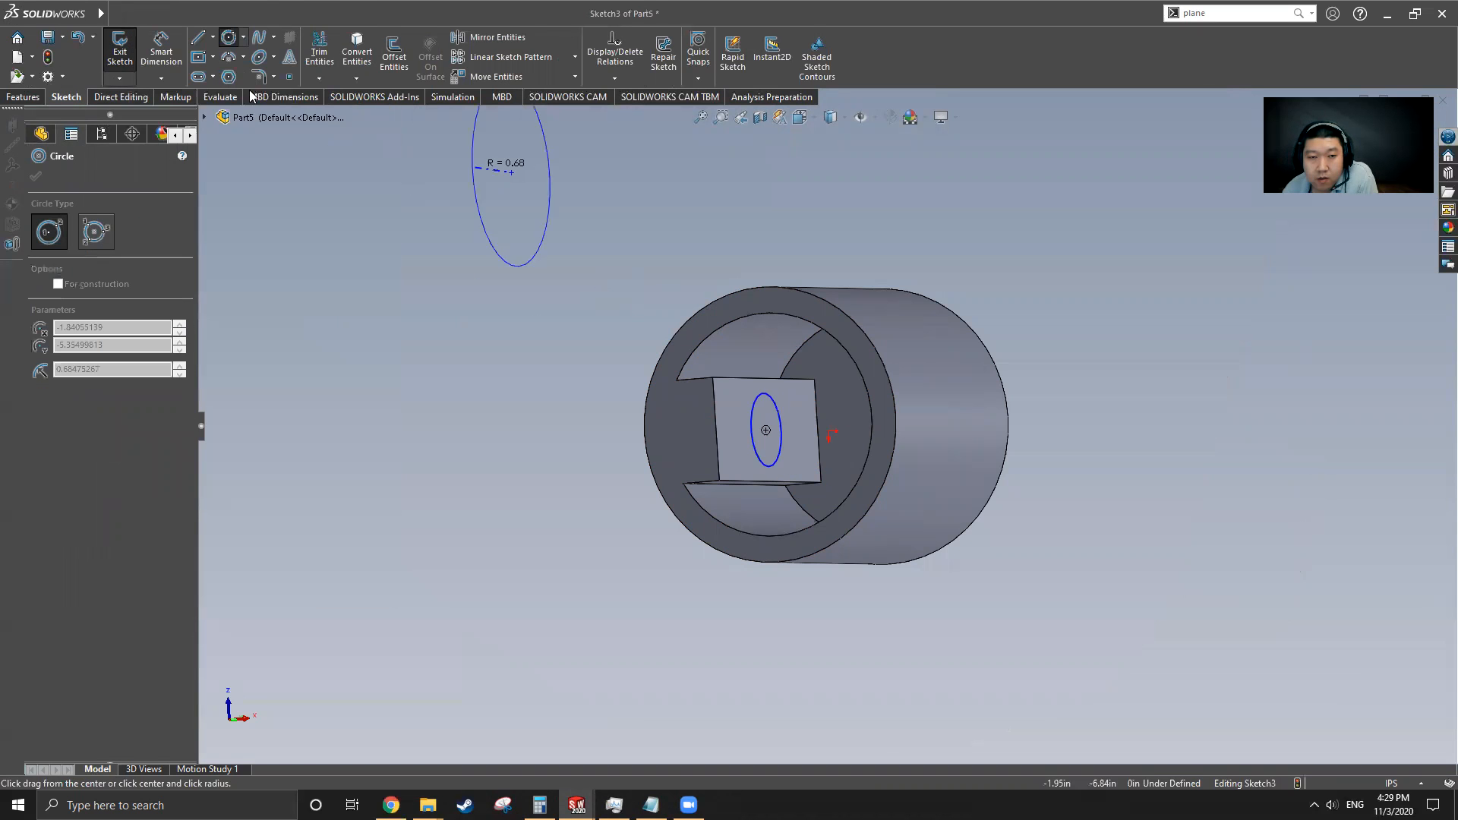
{"action": "left_click", "coordinate": [162, 51]}
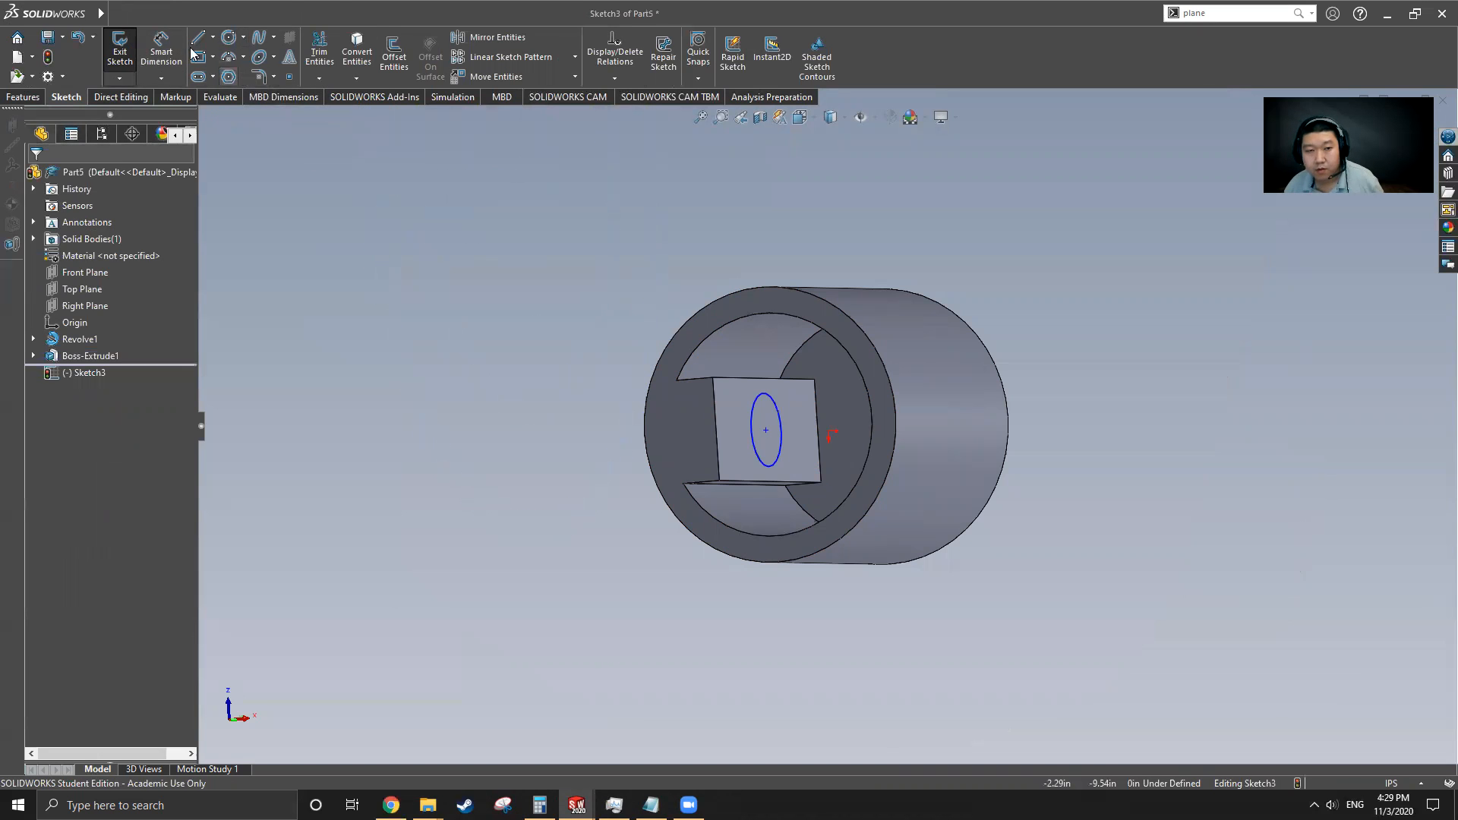
{"action": "left_click", "coordinate": [774, 460]}
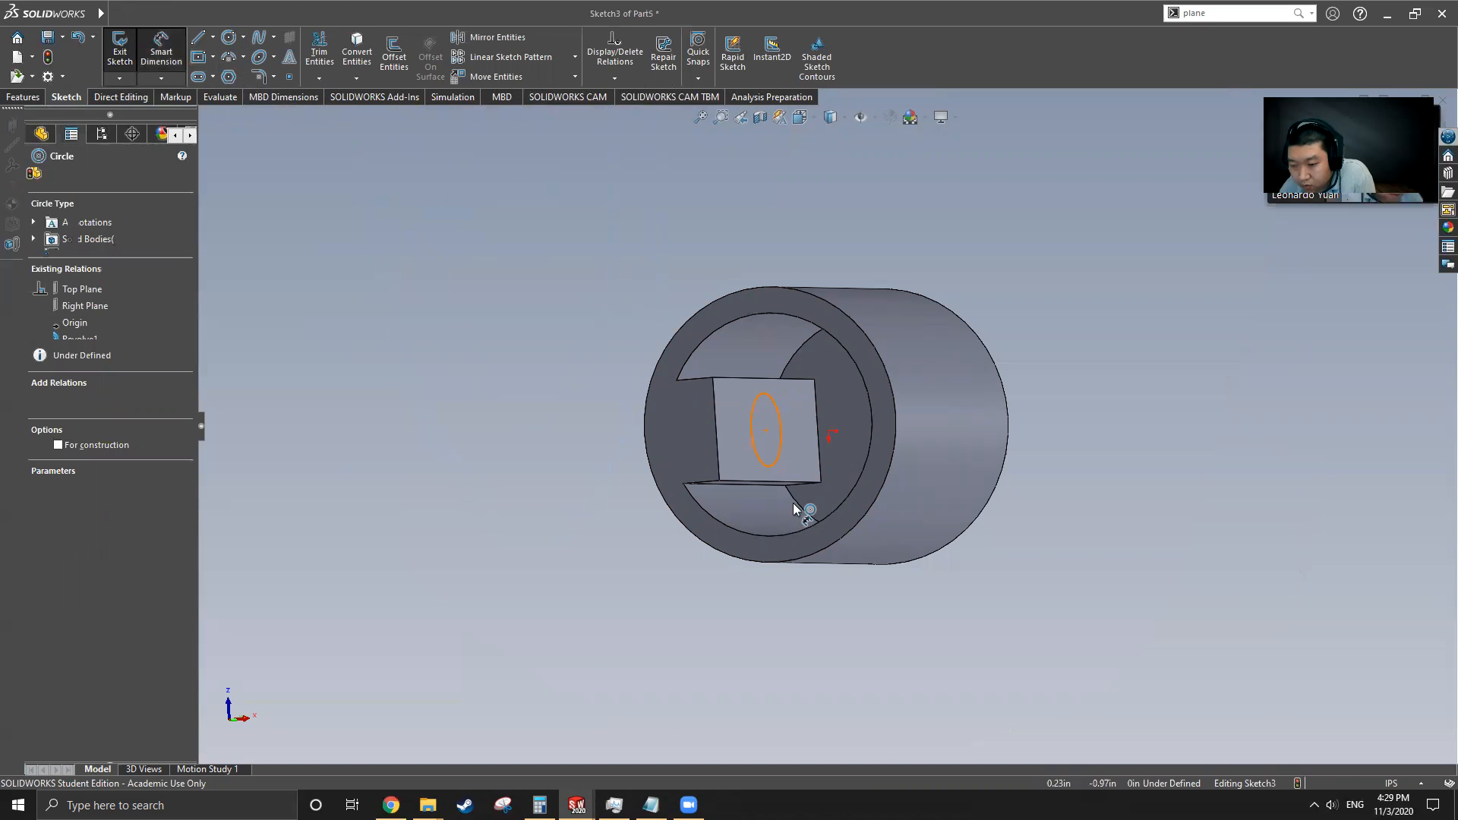
{"action": "left_click", "coordinate": [788, 617]}
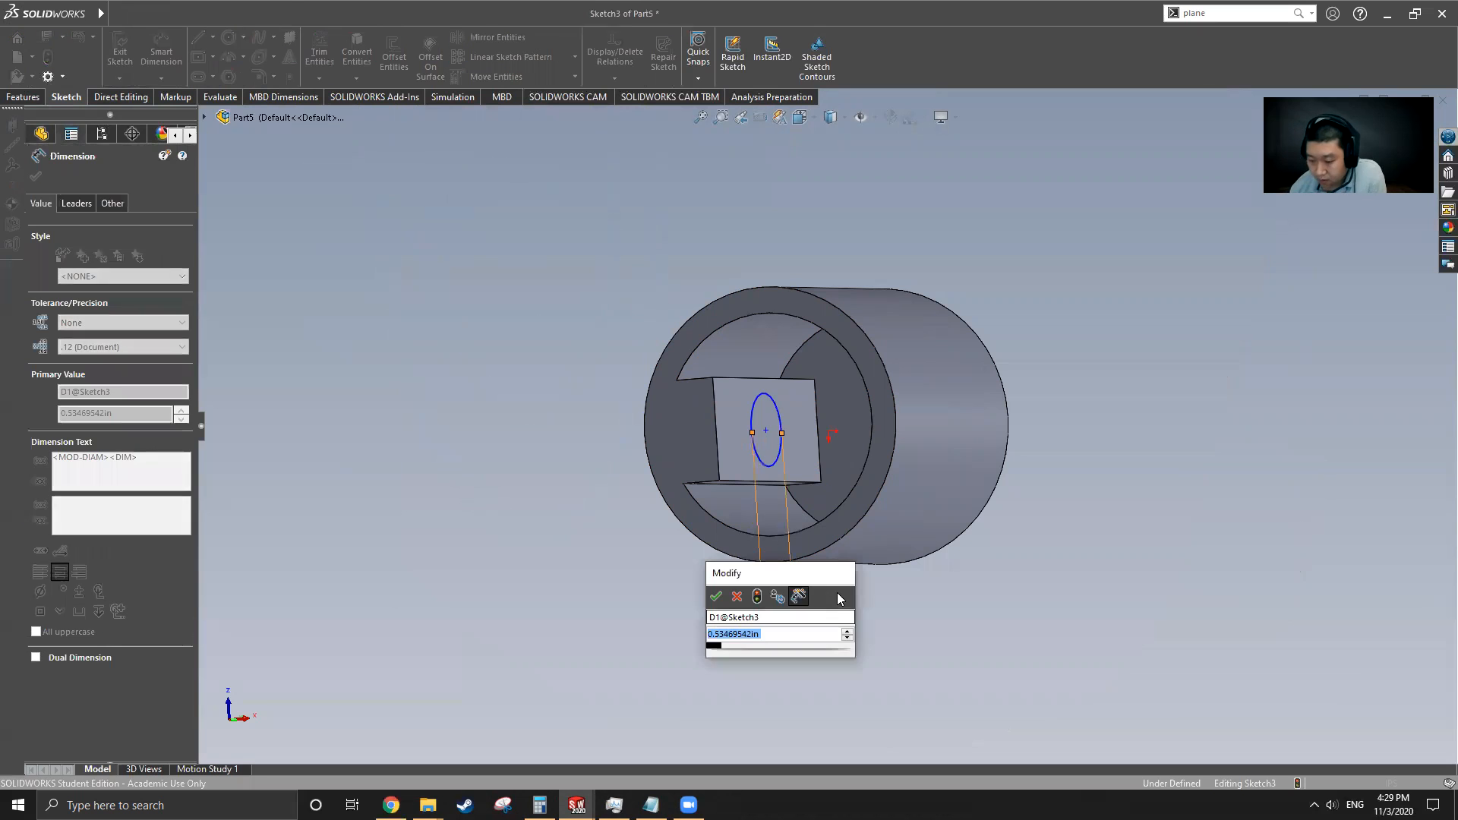
{"action": "type", "text": ".5"}
{"action": "key", "text": "Return"}
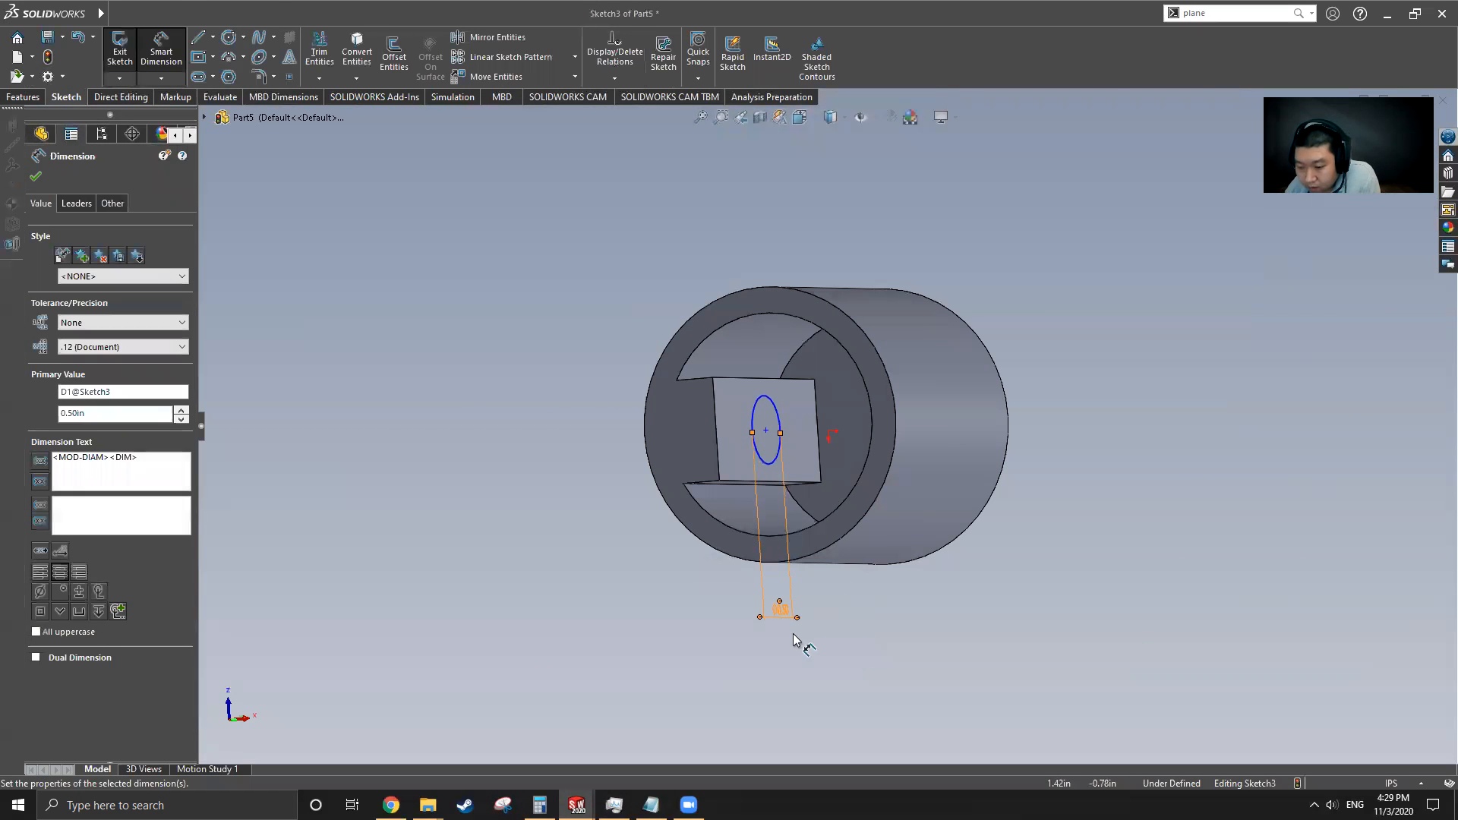
Dimension the distance from the circle's centre to the face's left edge as 0.63 in
{"action": "scroll", "coordinate": [792, 489], "scroll_direction": "down", "scroll_amount": 1}
{"action": "scroll", "coordinate": [792, 490], "scroll_direction": "down", "scroll_amount": 2}
{"action": "left_click", "coordinate": [748, 354]}
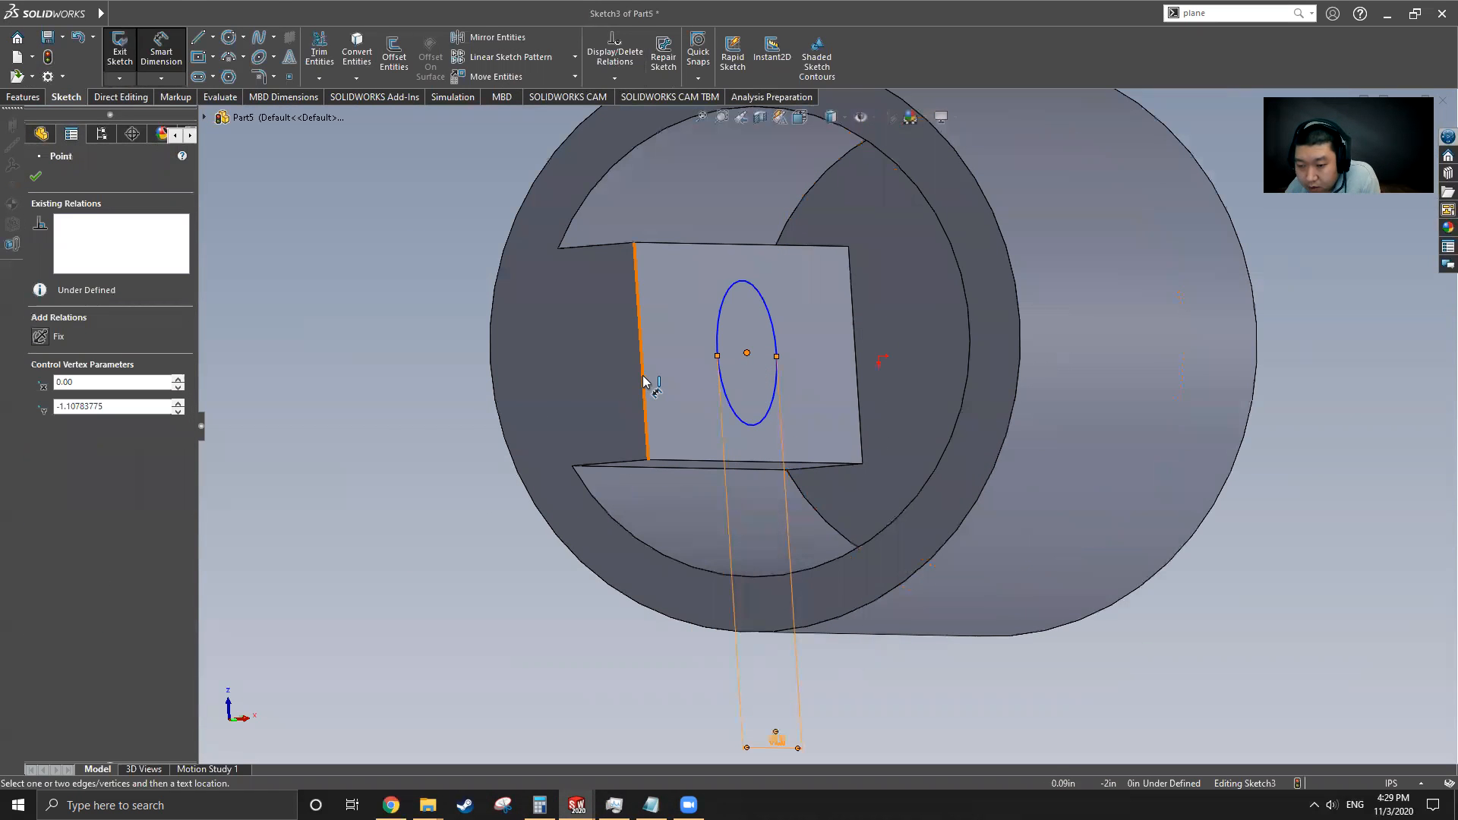
{"action": "left_click", "coordinate": [643, 381]}
{"action": "left_click", "coordinate": [445, 404]}
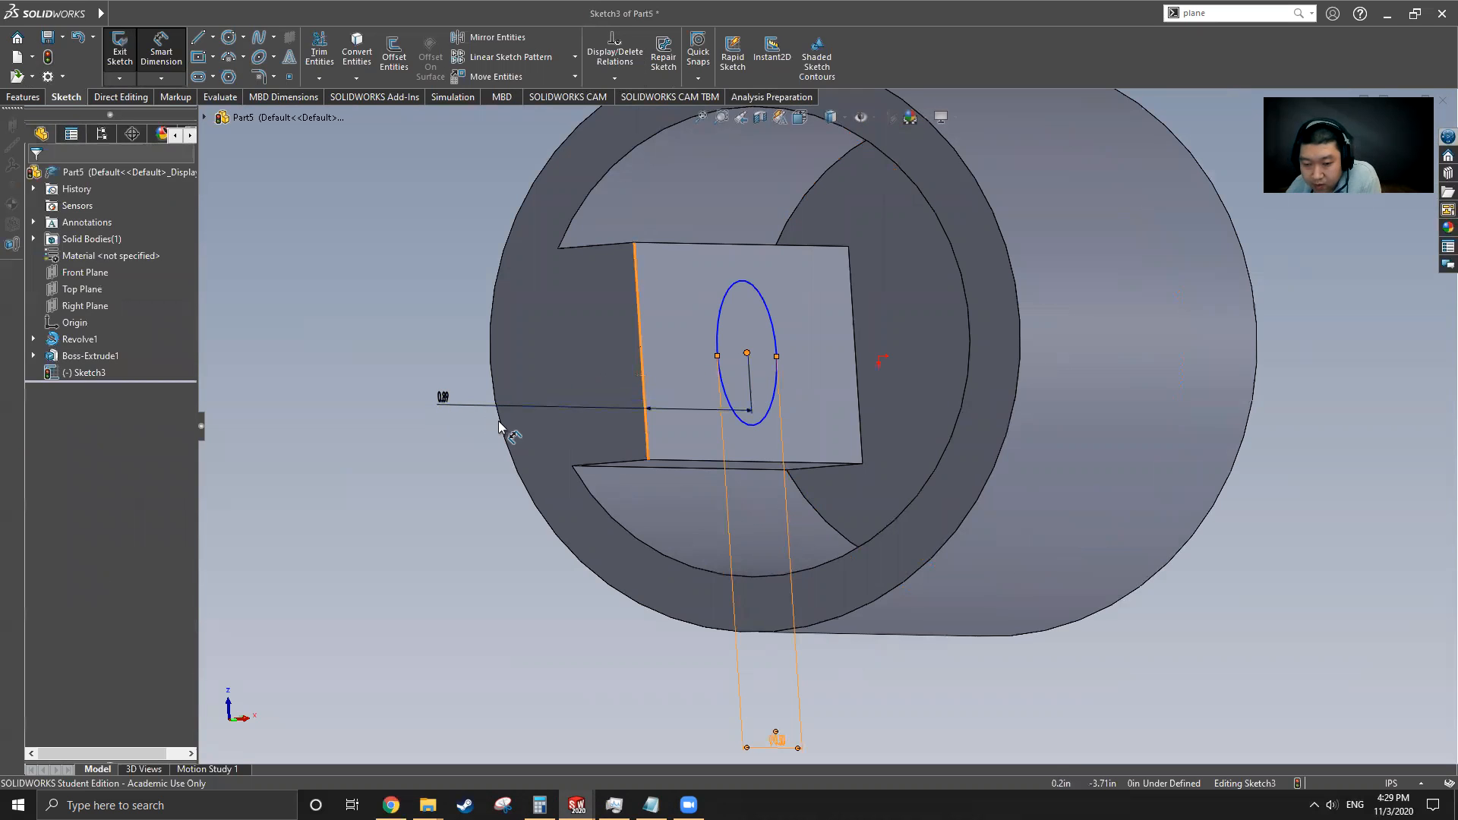
{"action": "type", "text": ".63"}
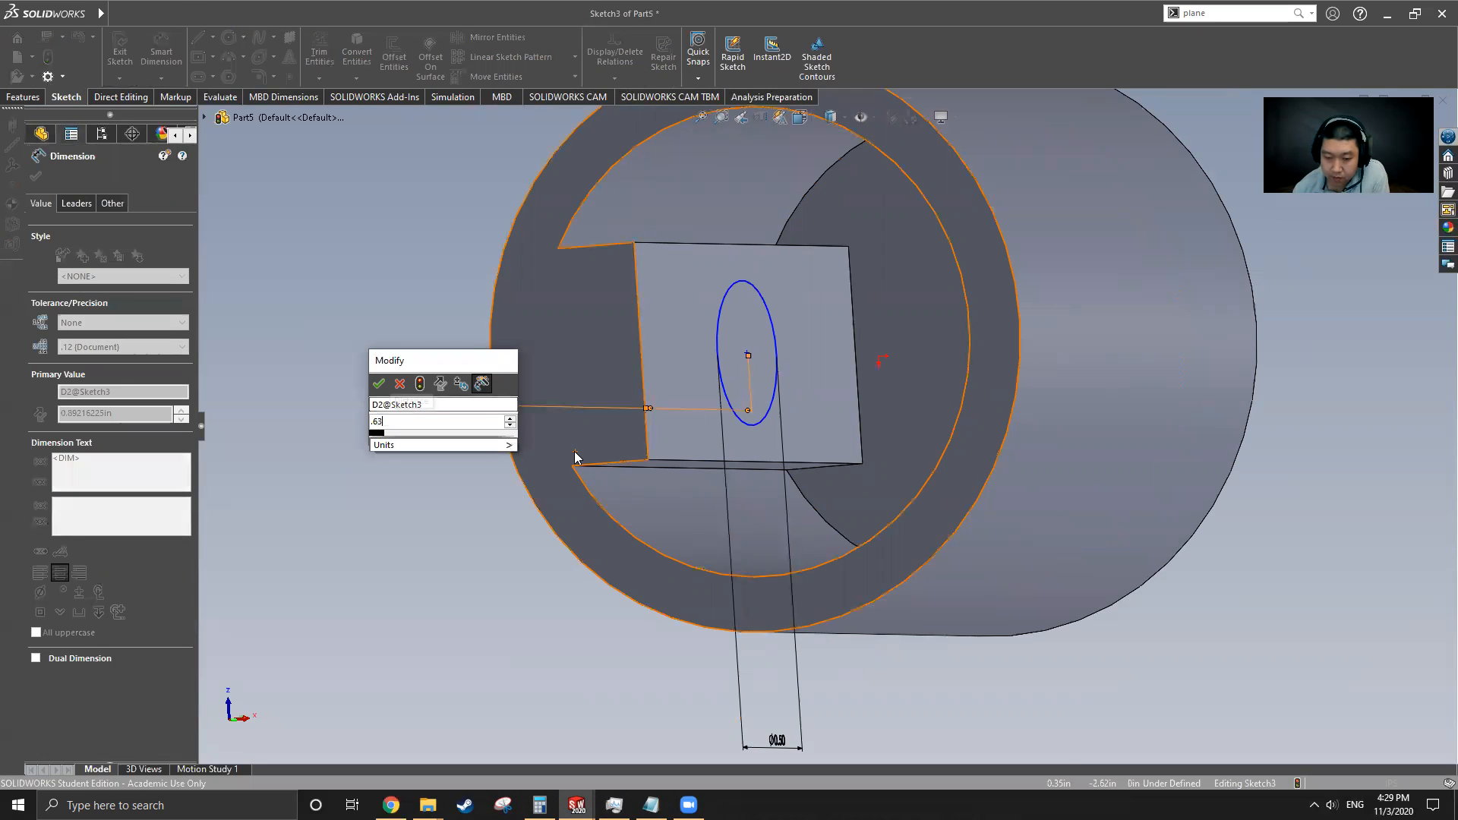
{"action": "key", "text": "Return"}
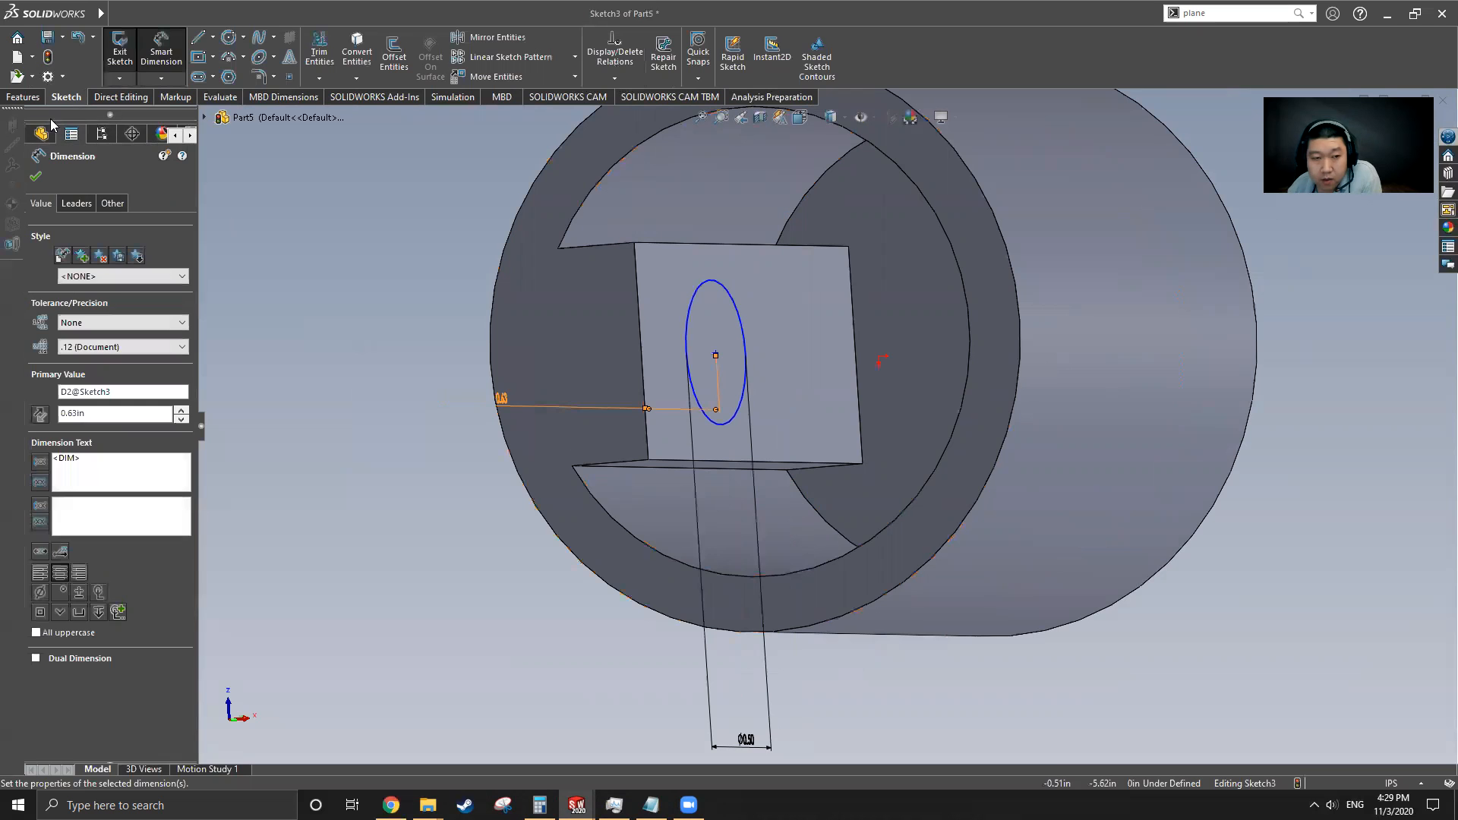
{"action": "left_click", "coordinate": [41, 177]}
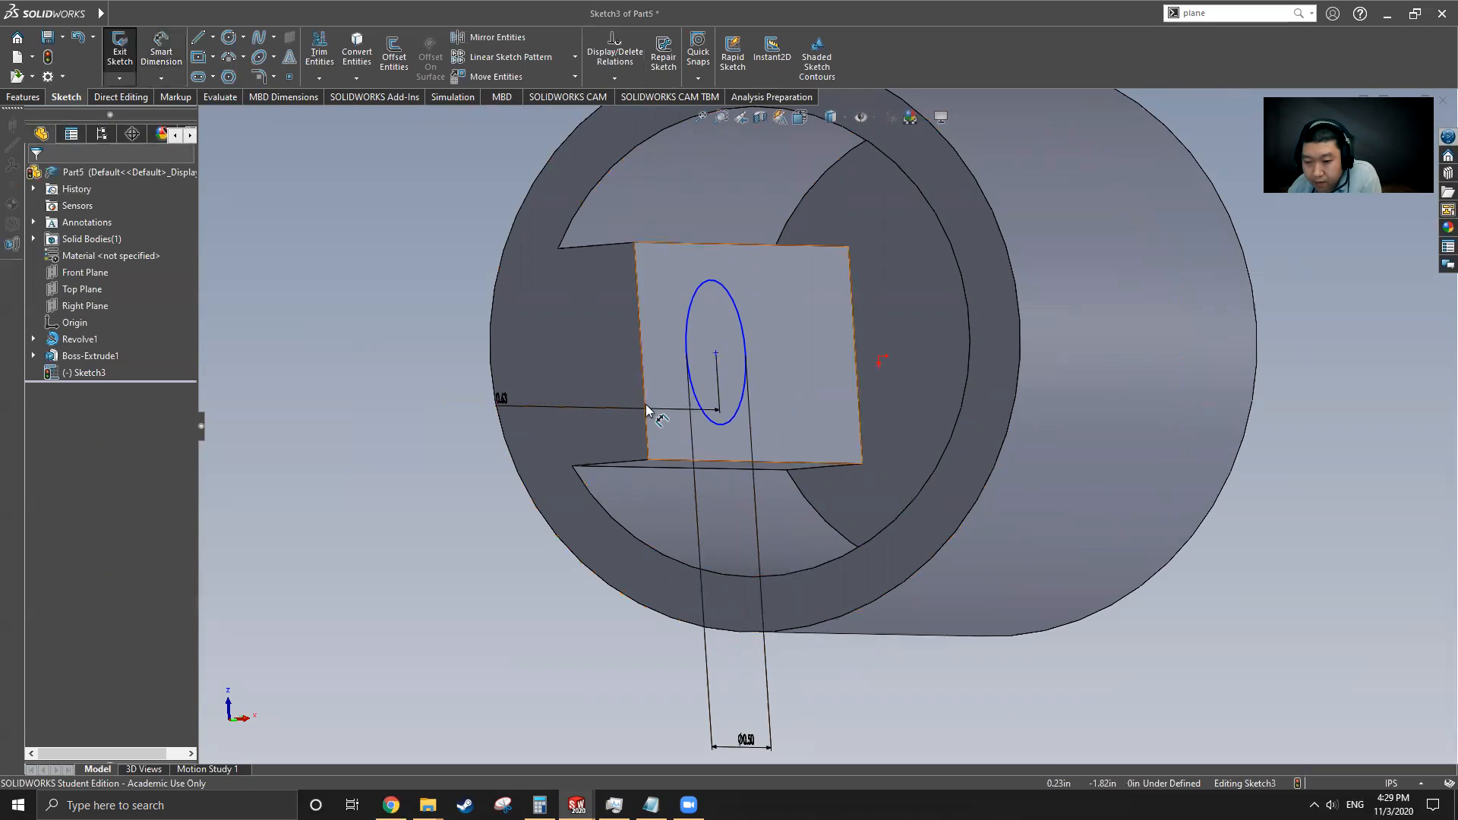
Cut-extrude the circle Through All to make the hole through the cylinder wall
{"action": "scroll", "coordinate": [645, 404], "scroll_direction": "up", "scroll_amount": 4}
{"action": "key", "text": "Escape"}
{"action": "middle_click_drag", "start_coordinate": [590, 339], "coordinate": [586, 522]}
{"action": "middle_click_drag", "start_coordinate": [584, 424], "coordinate": [691, 493]}
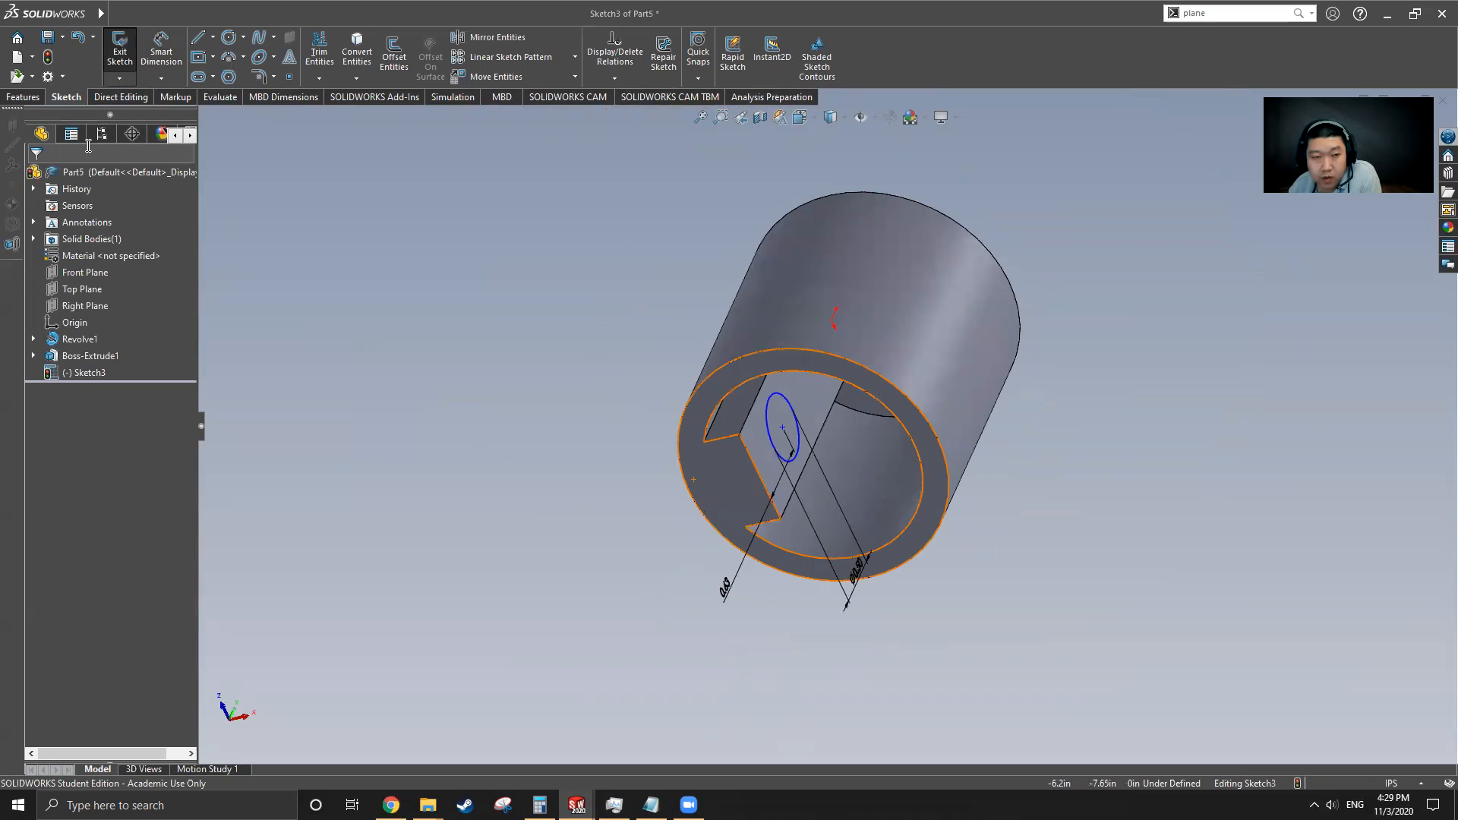
{"action": "left_click", "coordinate": [23, 97]}
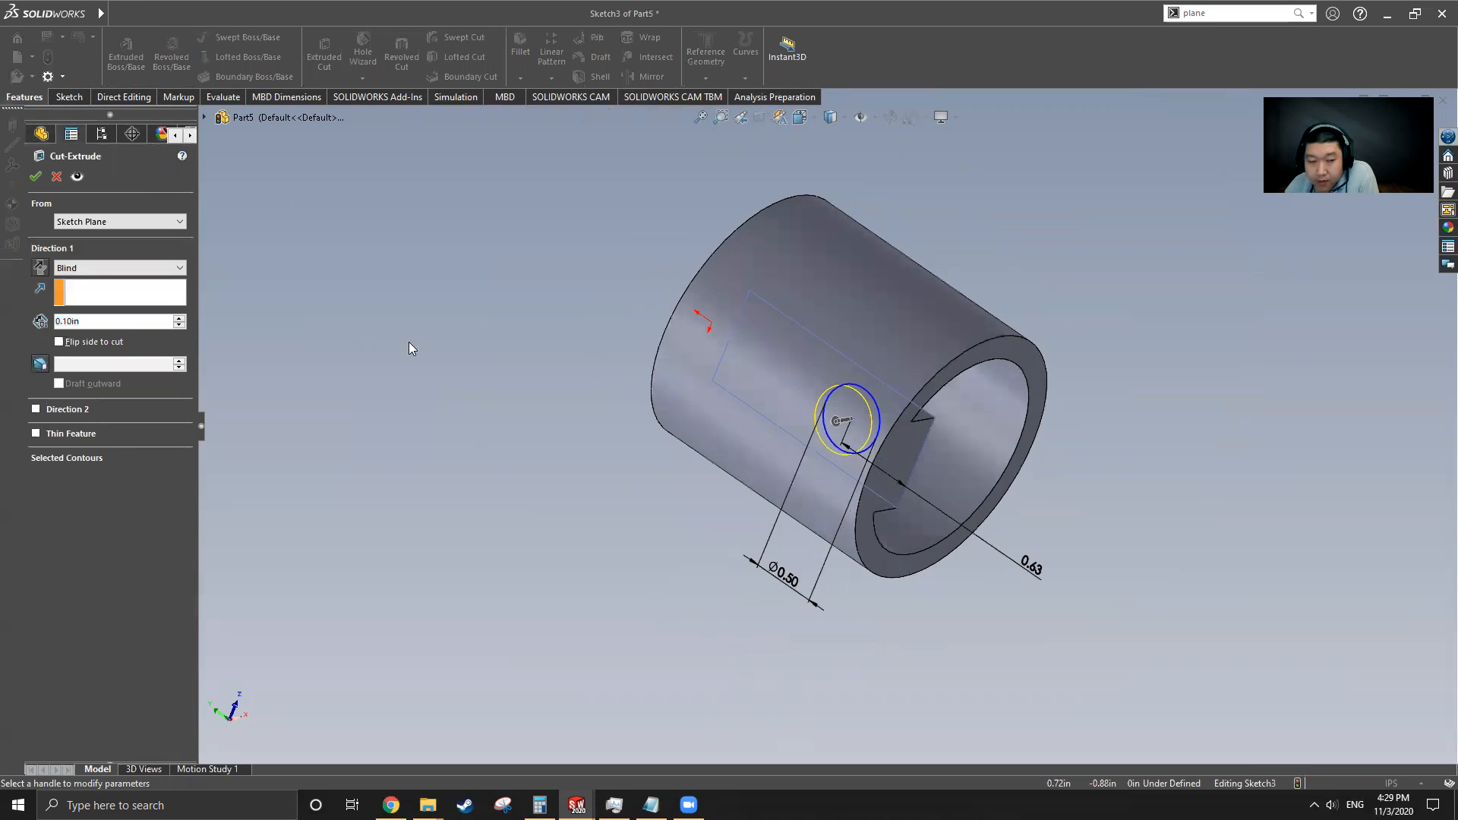
{"action": "left_click", "coordinate": [119, 268]}
{"action": "left_click", "coordinate": [140, 335]}
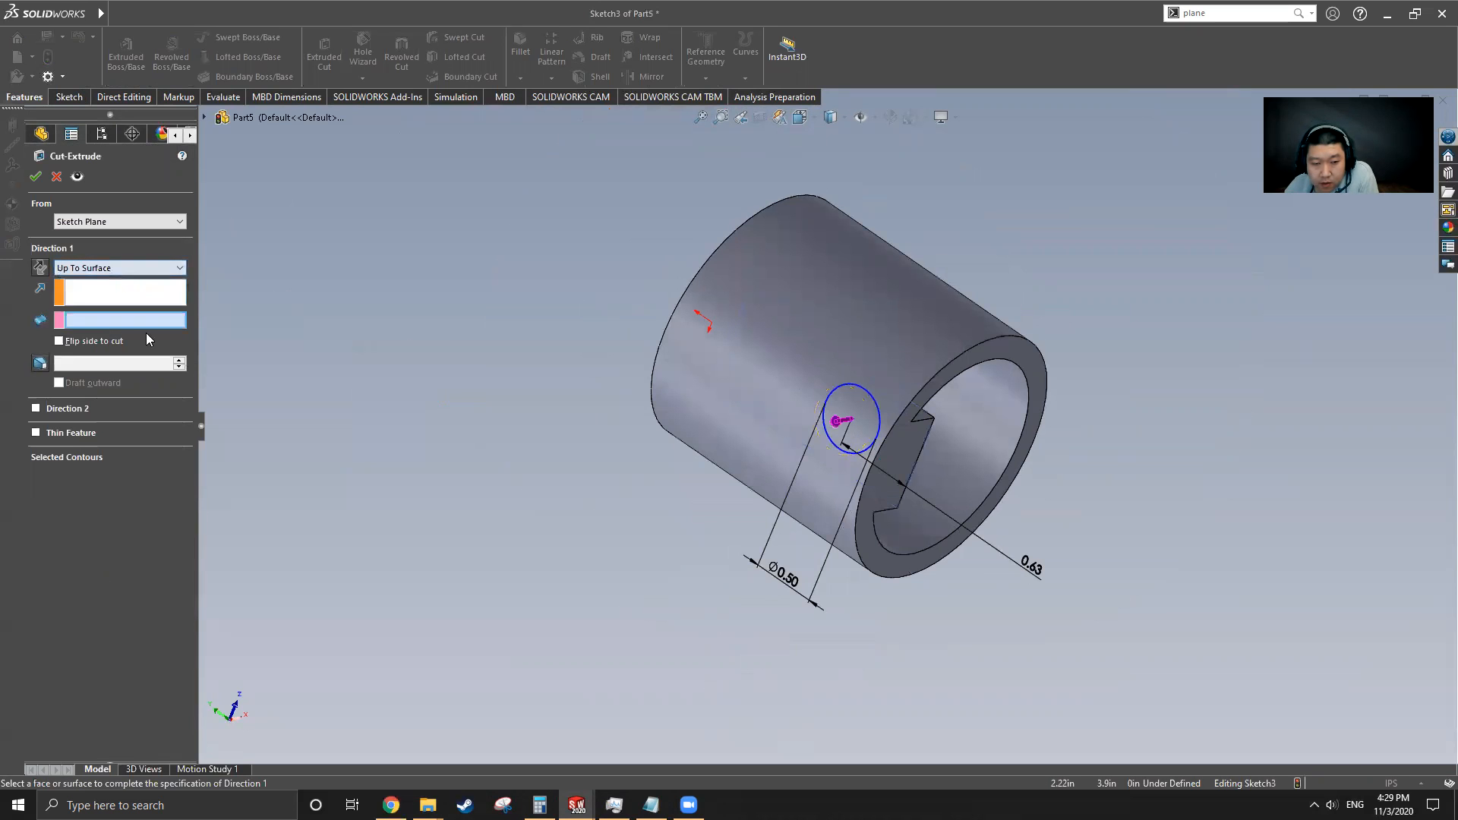
{"action": "left_click", "coordinate": [769, 461]}
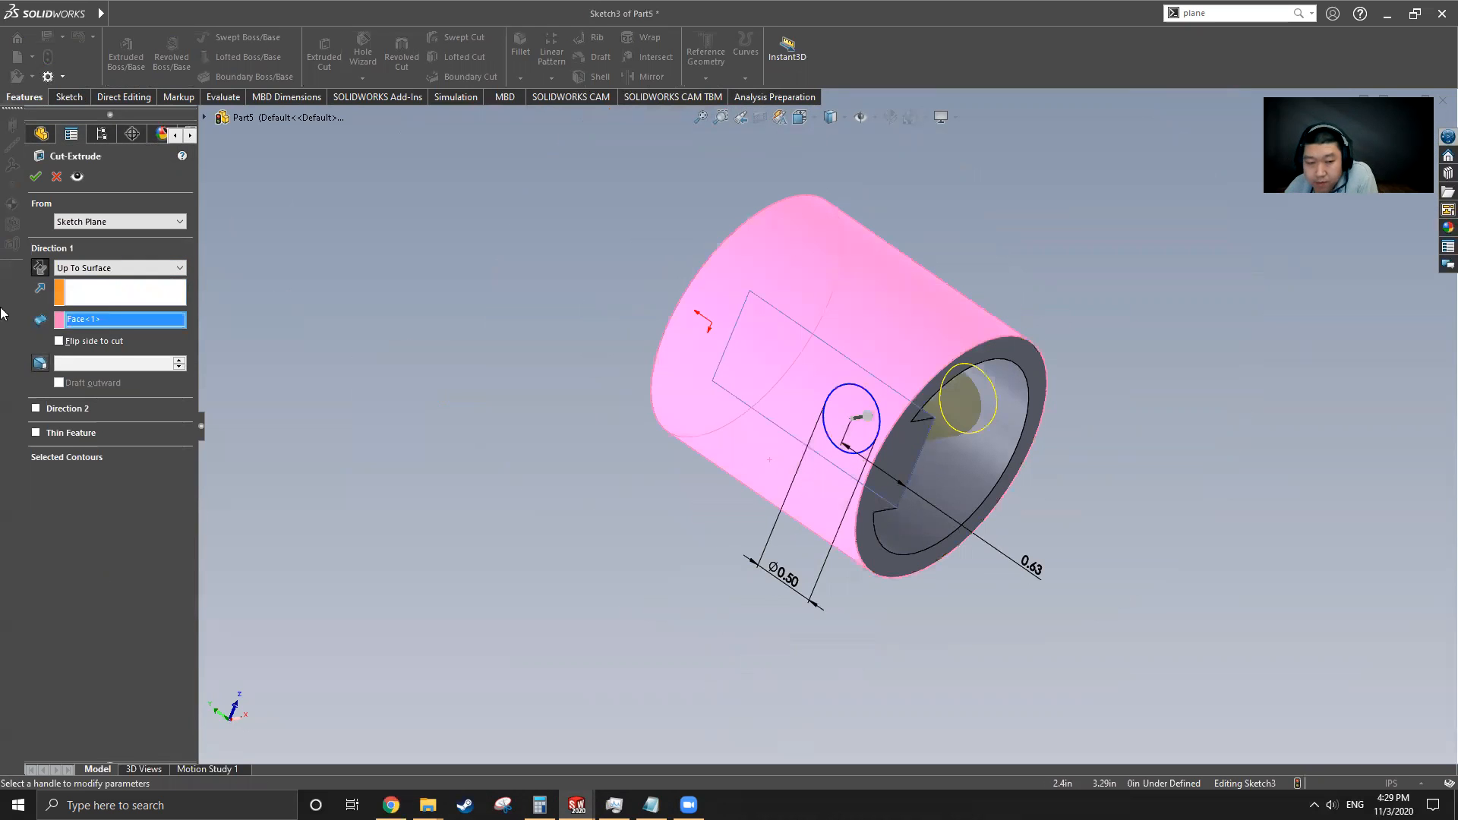
{"action": "middle_click_drag", "start_coordinate": [851, 507], "coordinate": [1053, 401]}
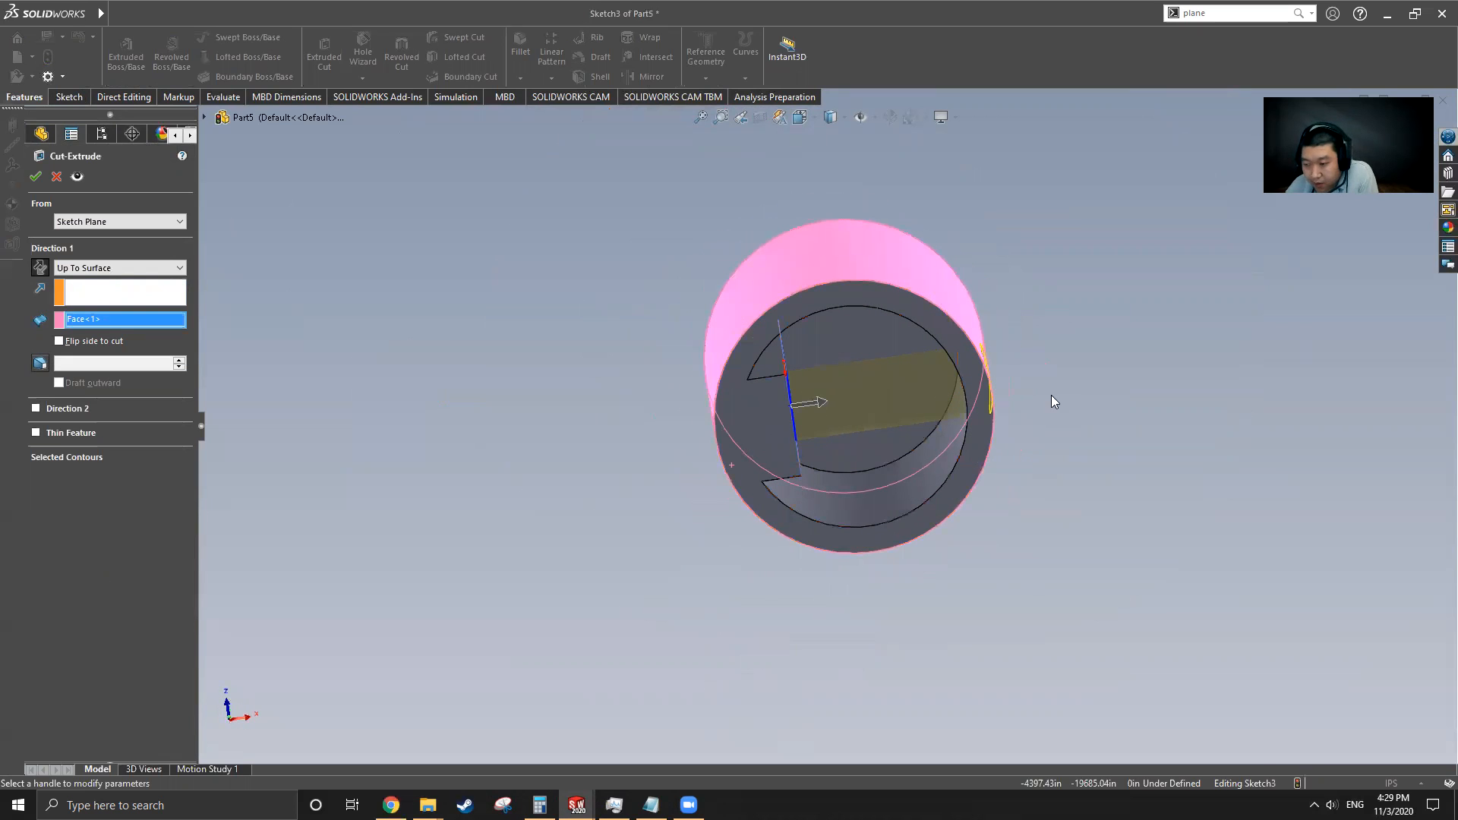
{"action": "left_click", "coordinate": [141, 268]}
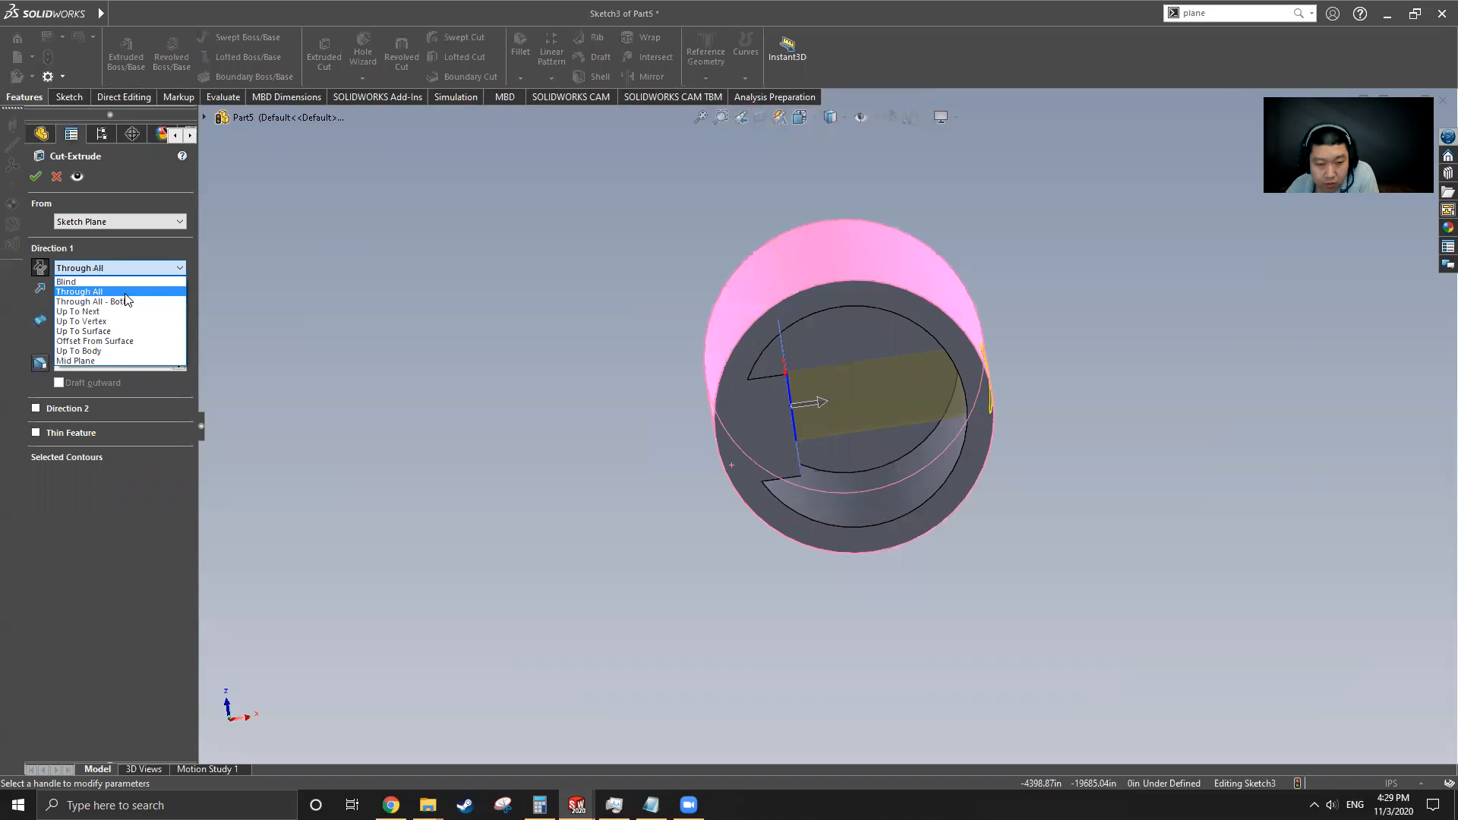
{"action": "left_click", "coordinate": [91, 291]}
{"action": "left_click", "coordinate": [41, 269]}
{"action": "key", "text": "Return"}
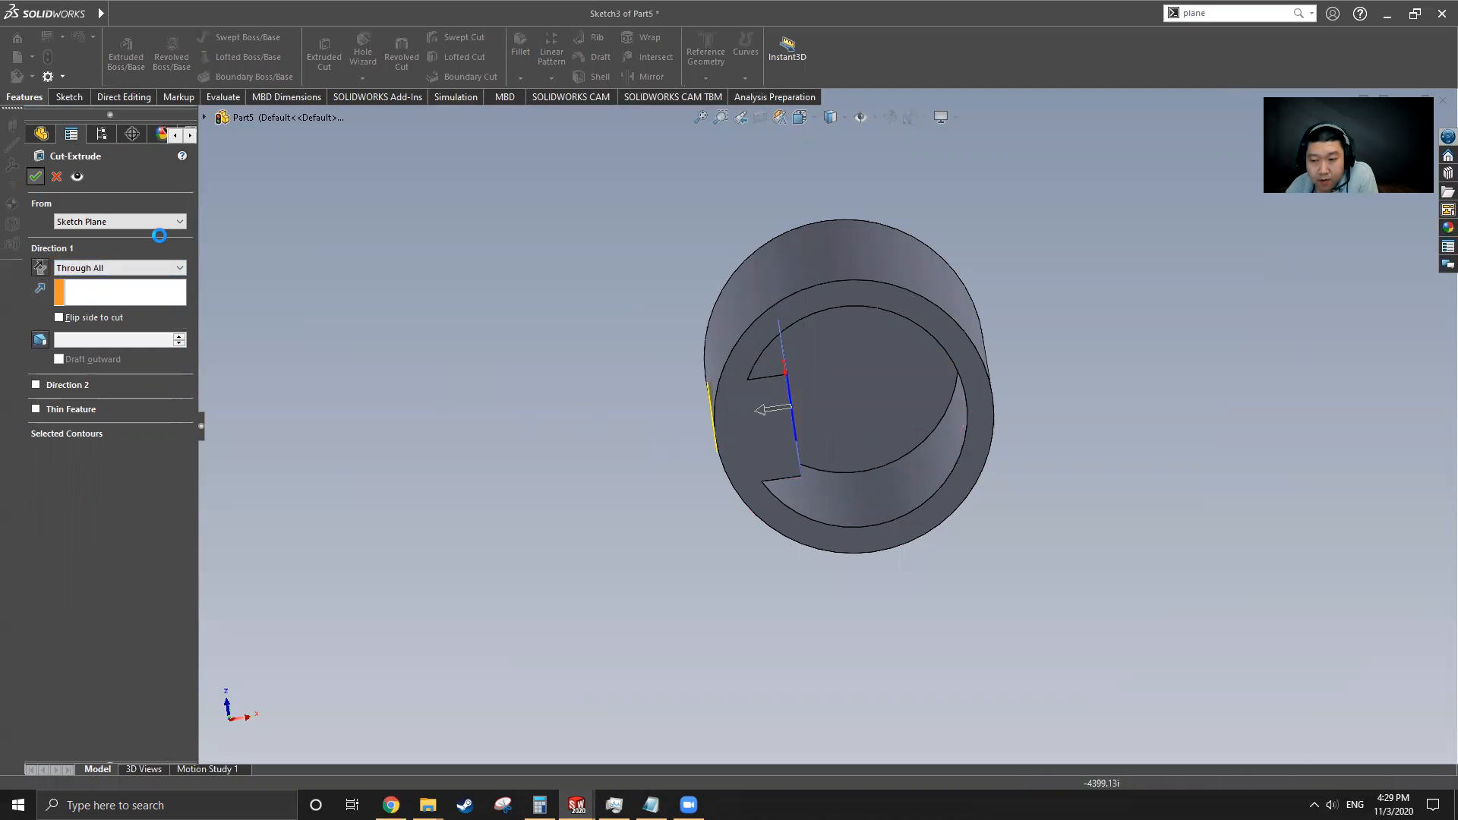
Switch to the original Cylinder and roll its feature tree forward past Mirror2 to examine the mirrored features
{"action": "middle_click_drag", "start_coordinate": [866, 490], "coordinate": [714, 676]}
{"action": "left_click", "coordinate": [280, 13]}
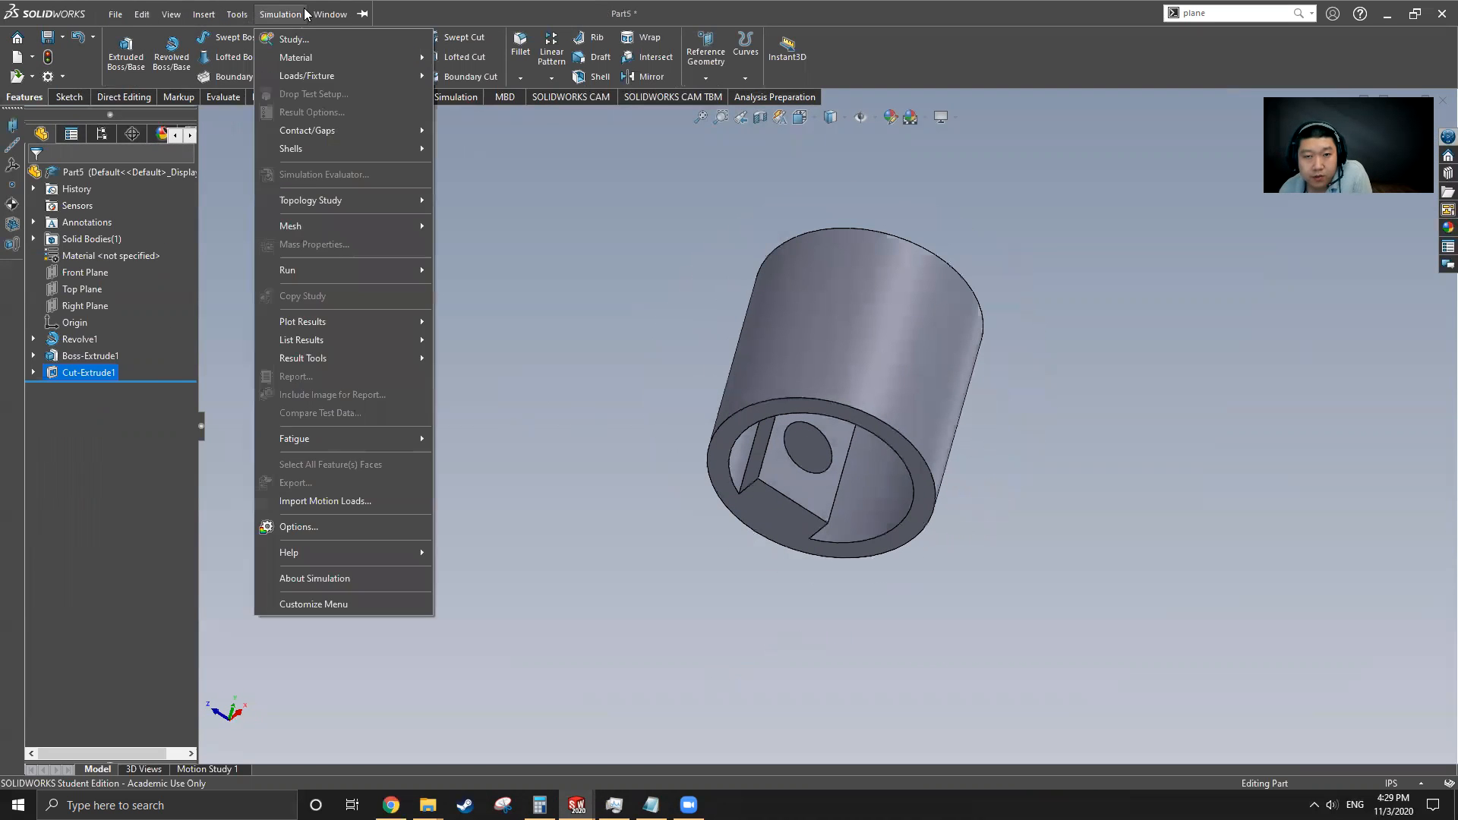
{"action": "left_click", "coordinate": [385, 194]}
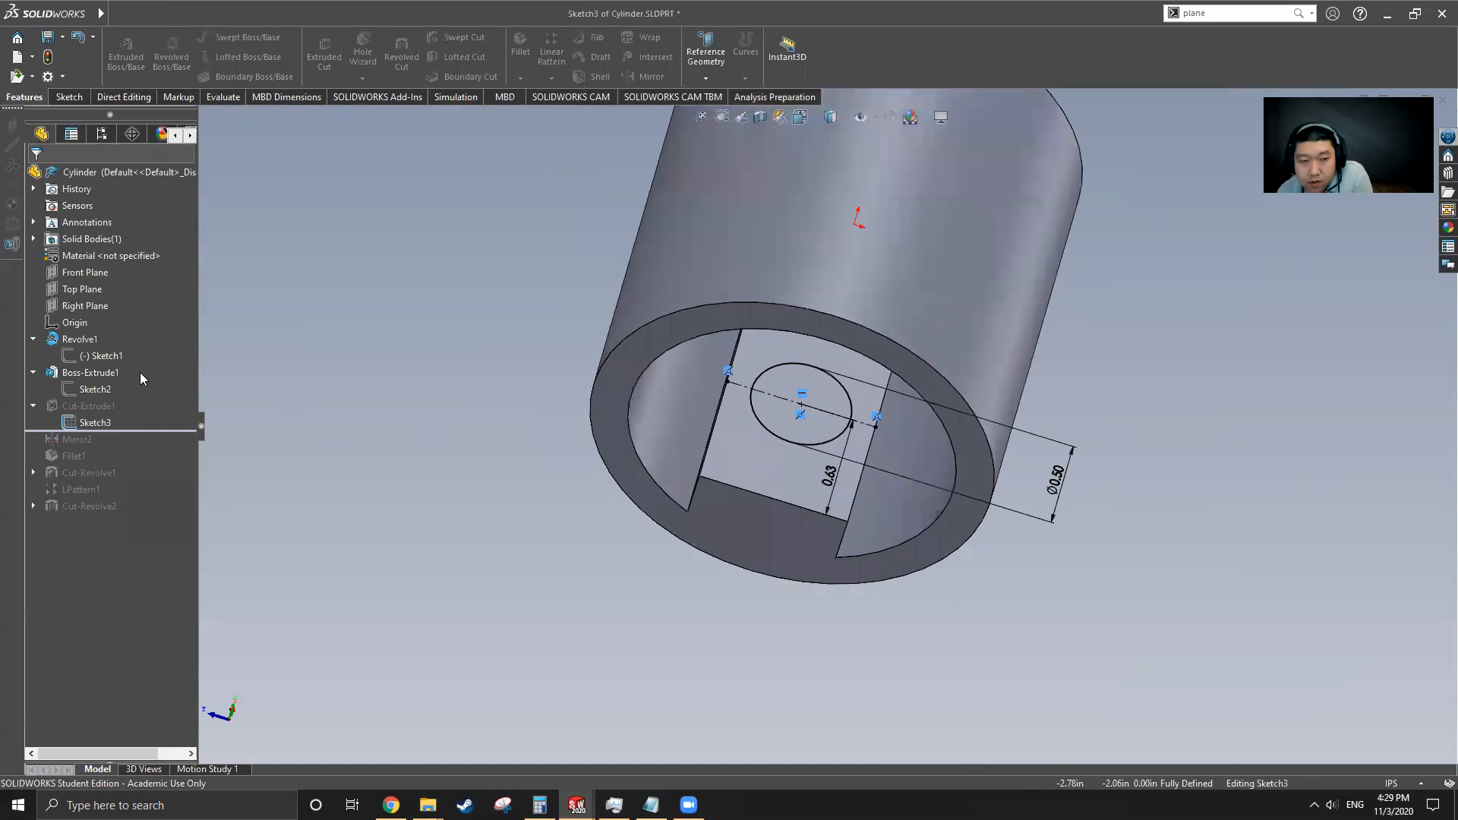
{"action": "left_click", "coordinate": [69, 96]}
{"action": "left_click", "coordinate": [120, 45]}
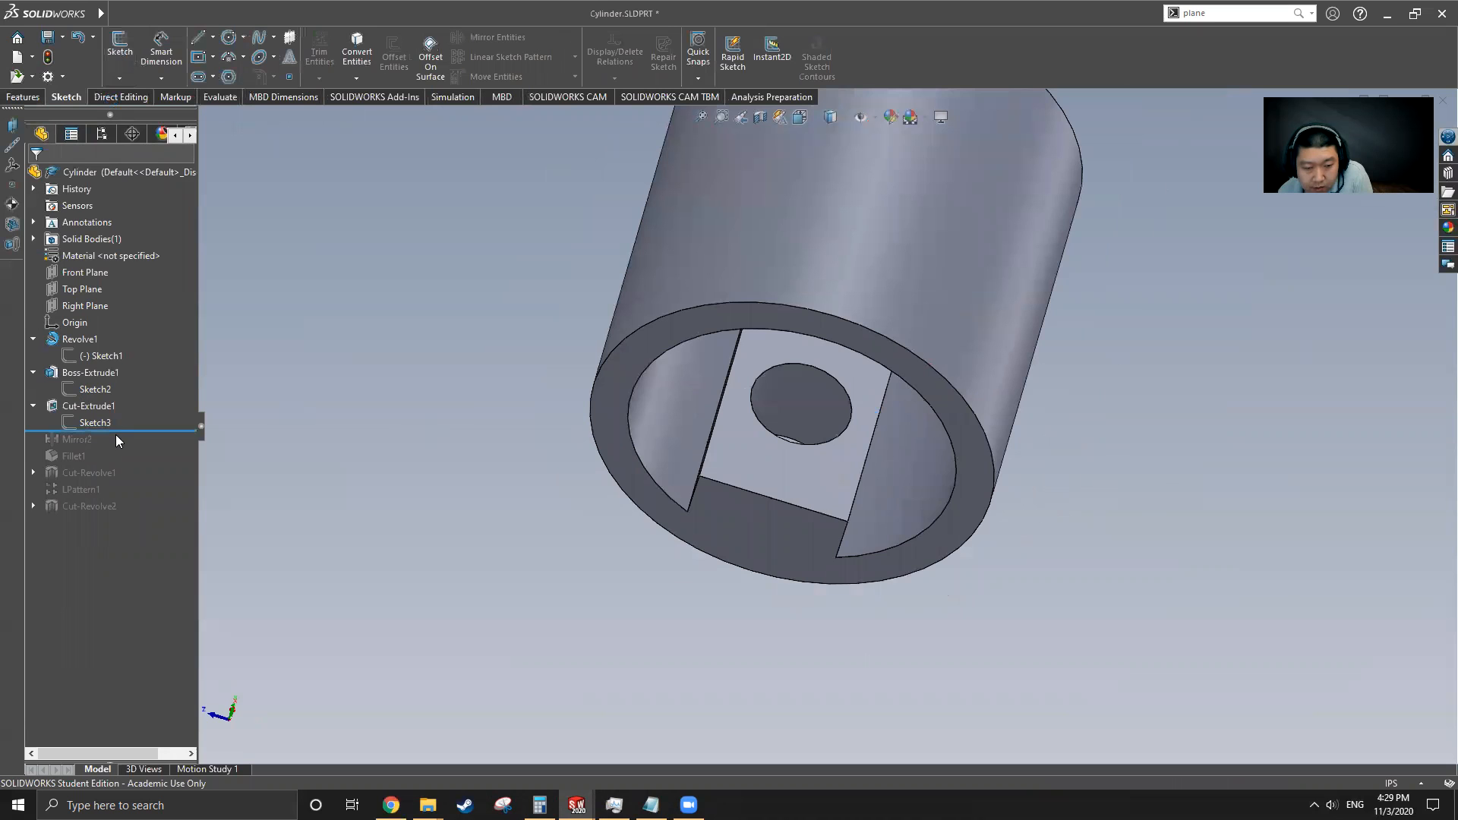
{"action": "left_click_drag", "start_coordinate": [120, 431], "coordinate": [120, 448]}
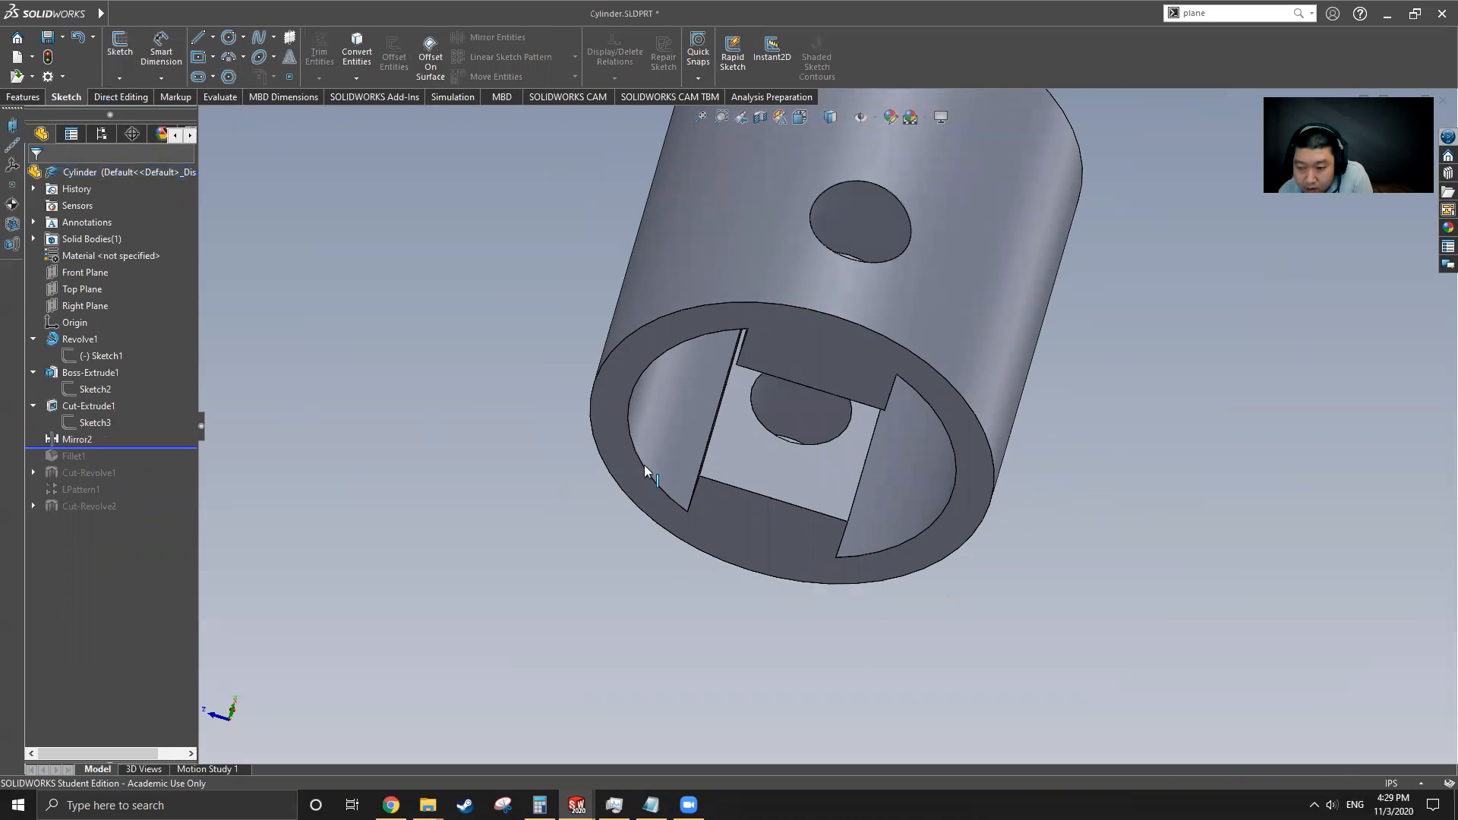
{"action": "scroll", "coordinate": [648, 470], "scroll_direction": "up", "scroll_amount": 3}
{"action": "middle_click_drag", "start_coordinate": [811, 424], "coordinate": [612, 461]}
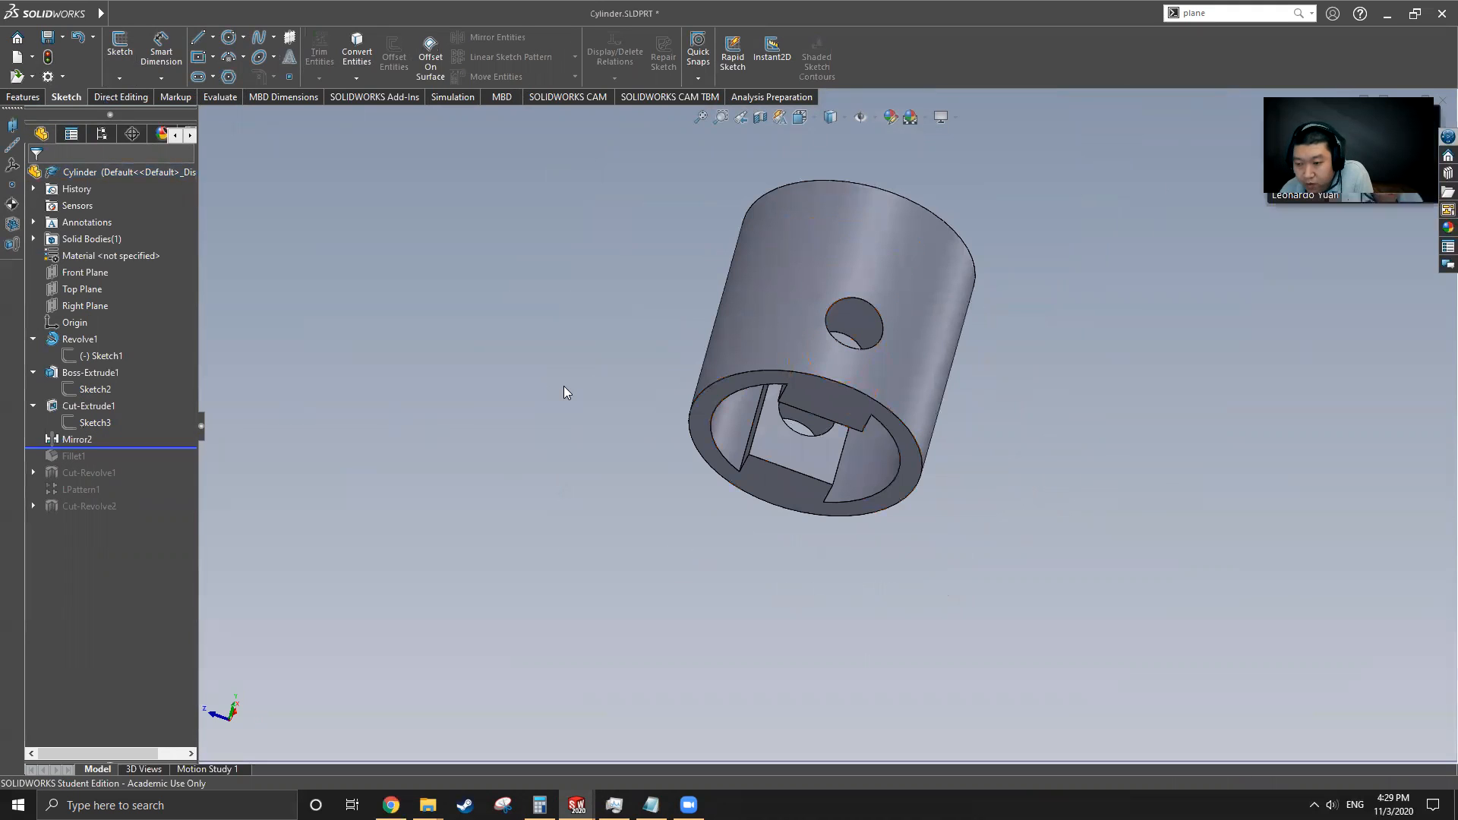
Return to Part5 and mirror Boss-Extrude1 and Cut-Extrude1 about the Right Plane
{"action": "left_click", "coordinate": [330, 14]}
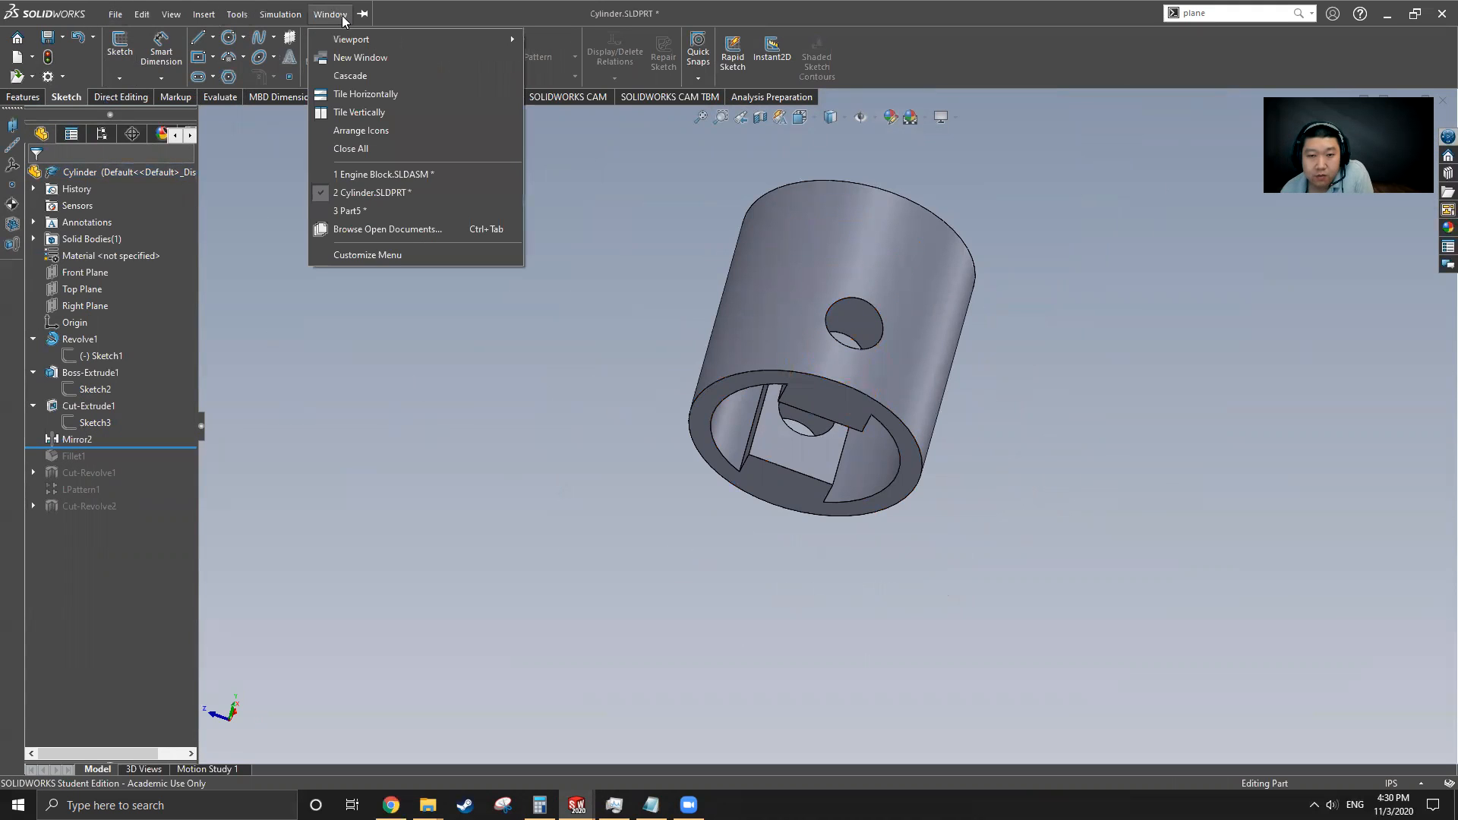
{"action": "left_click", "coordinate": [366, 211]}
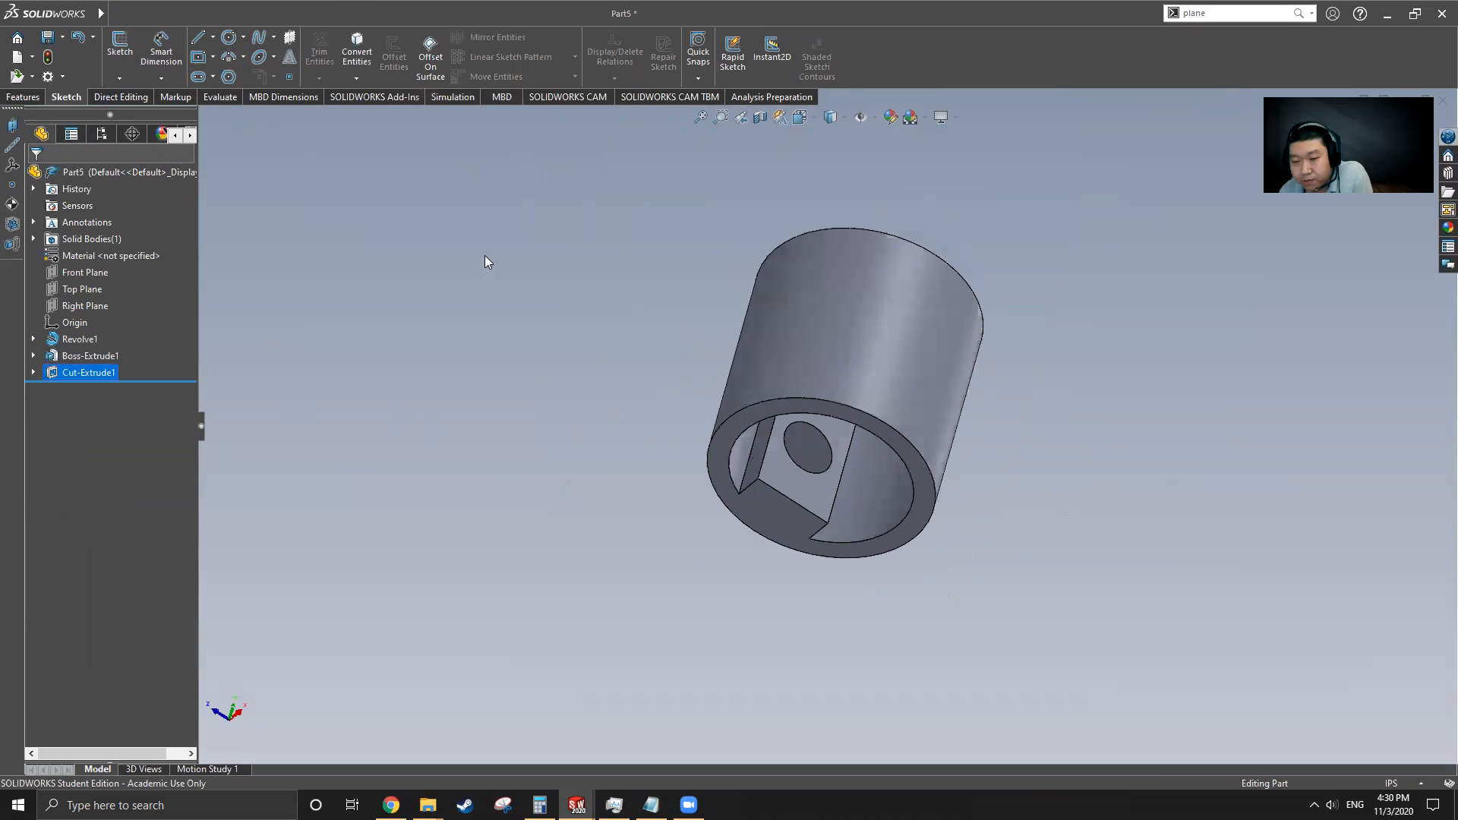
{"action": "left_click", "coordinate": [85, 305]}
{"action": "middle_click_drag", "start_coordinate": [702, 391], "coordinate": [786, 606]}
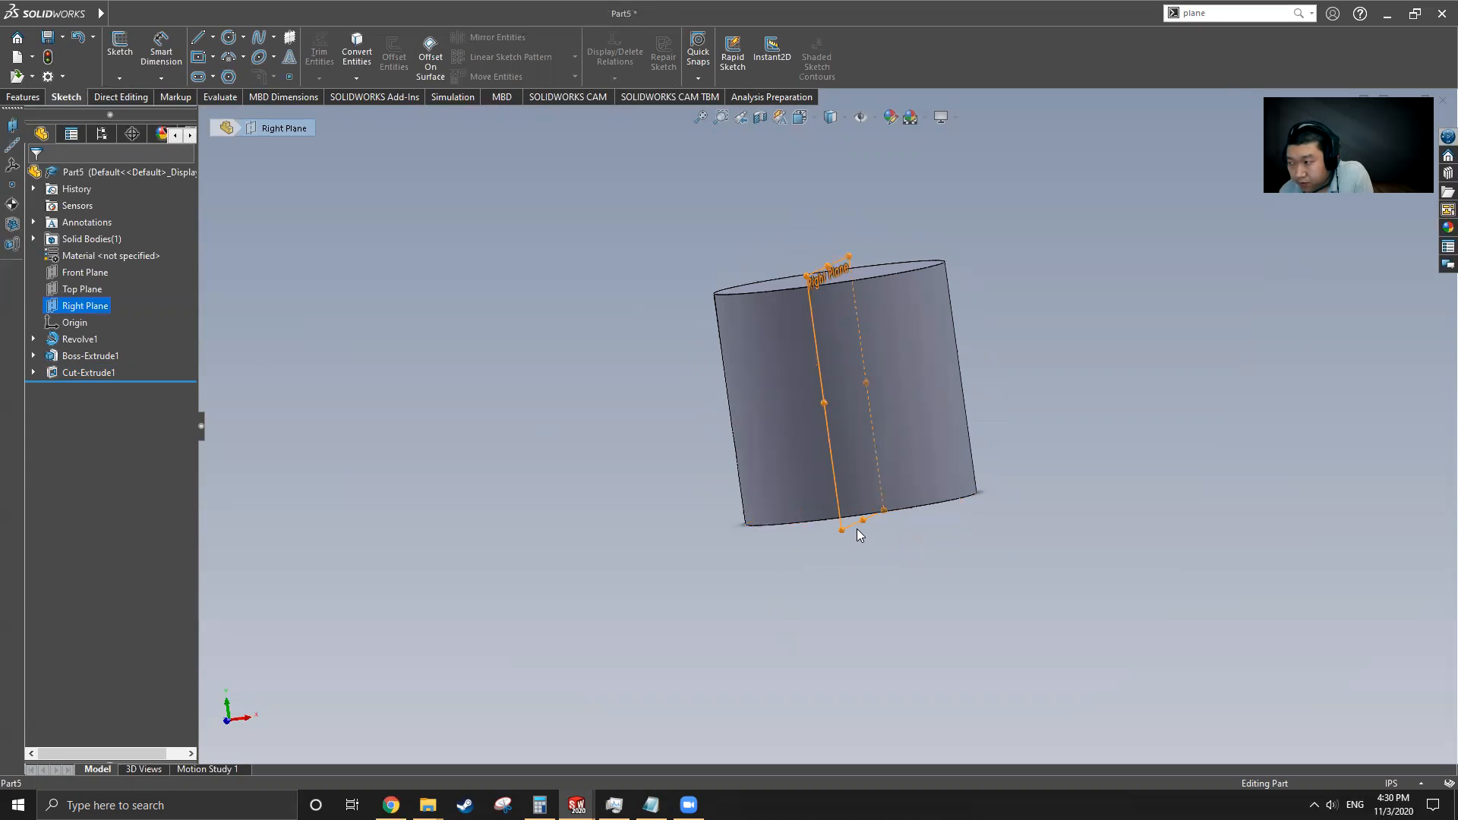
{"action": "middle_click_drag", "start_coordinate": [858, 536], "coordinate": [870, 424]}
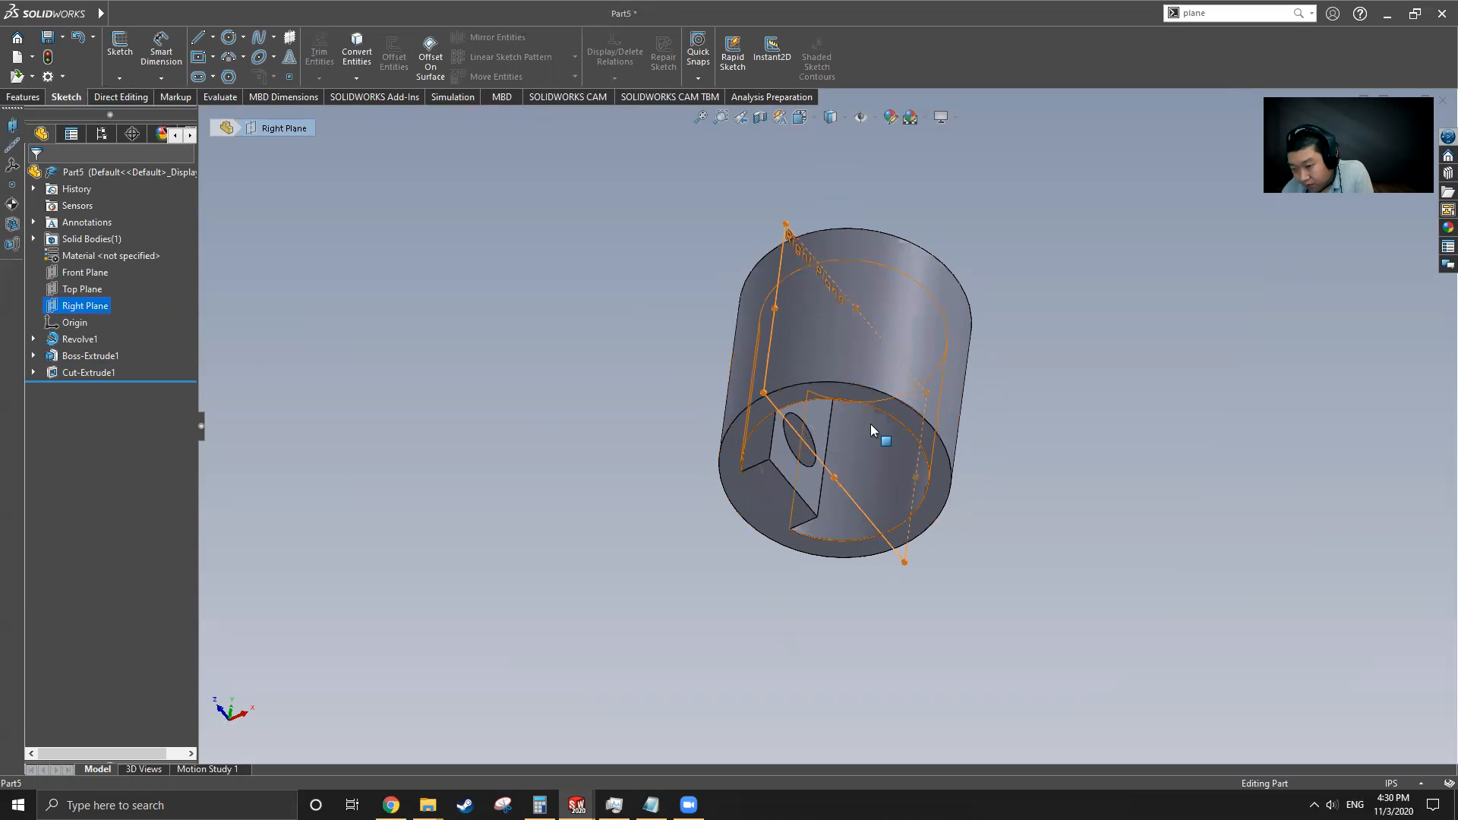
{"action": "middle_click_drag", "start_coordinate": [771, 511], "coordinate": [712, 578]}
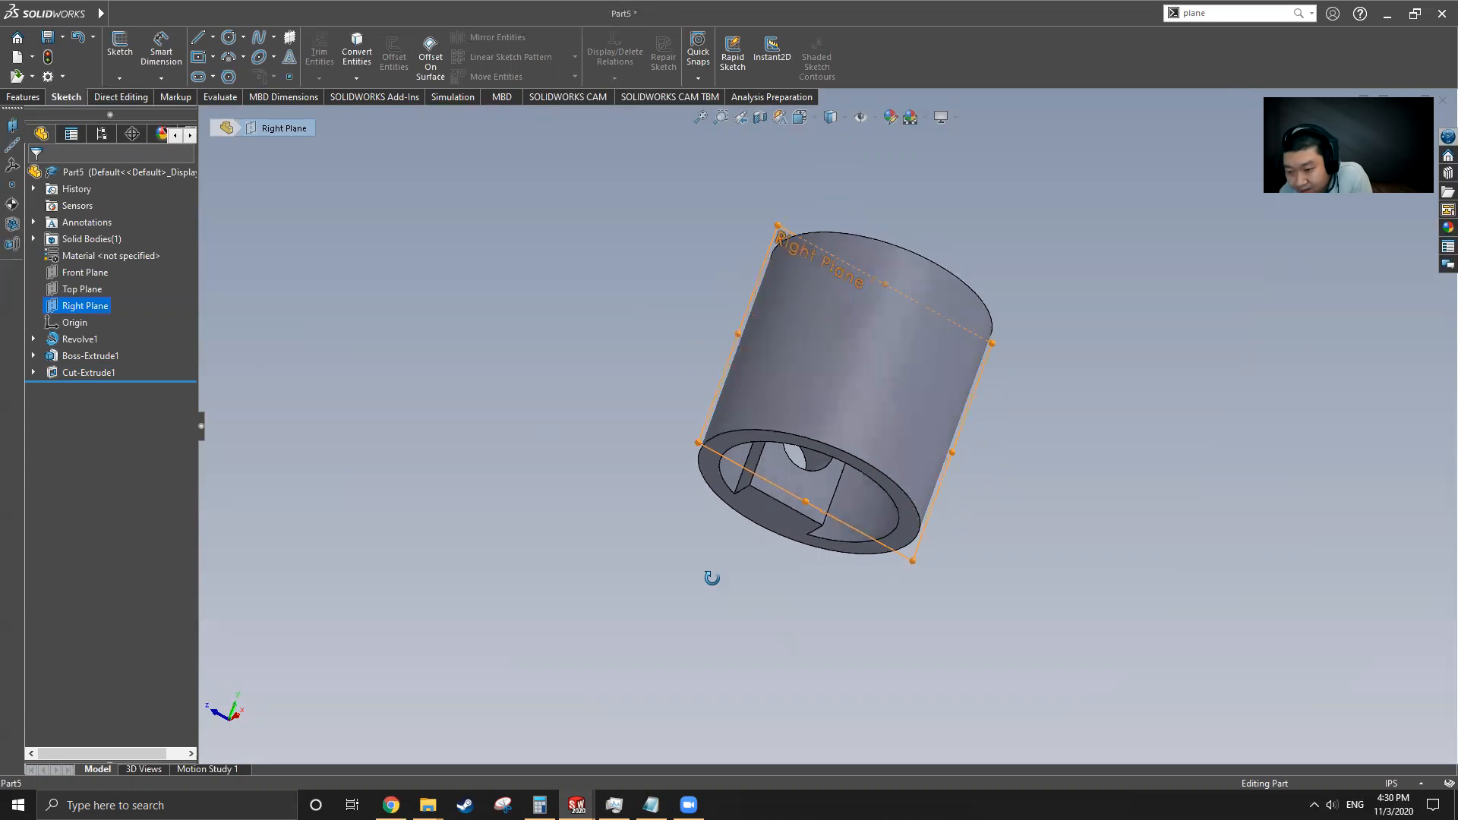
{"action": "left_click", "coordinate": [88, 355]}
{"action": "left_click", "coordinate": [90, 373], "text": "ctrl"}
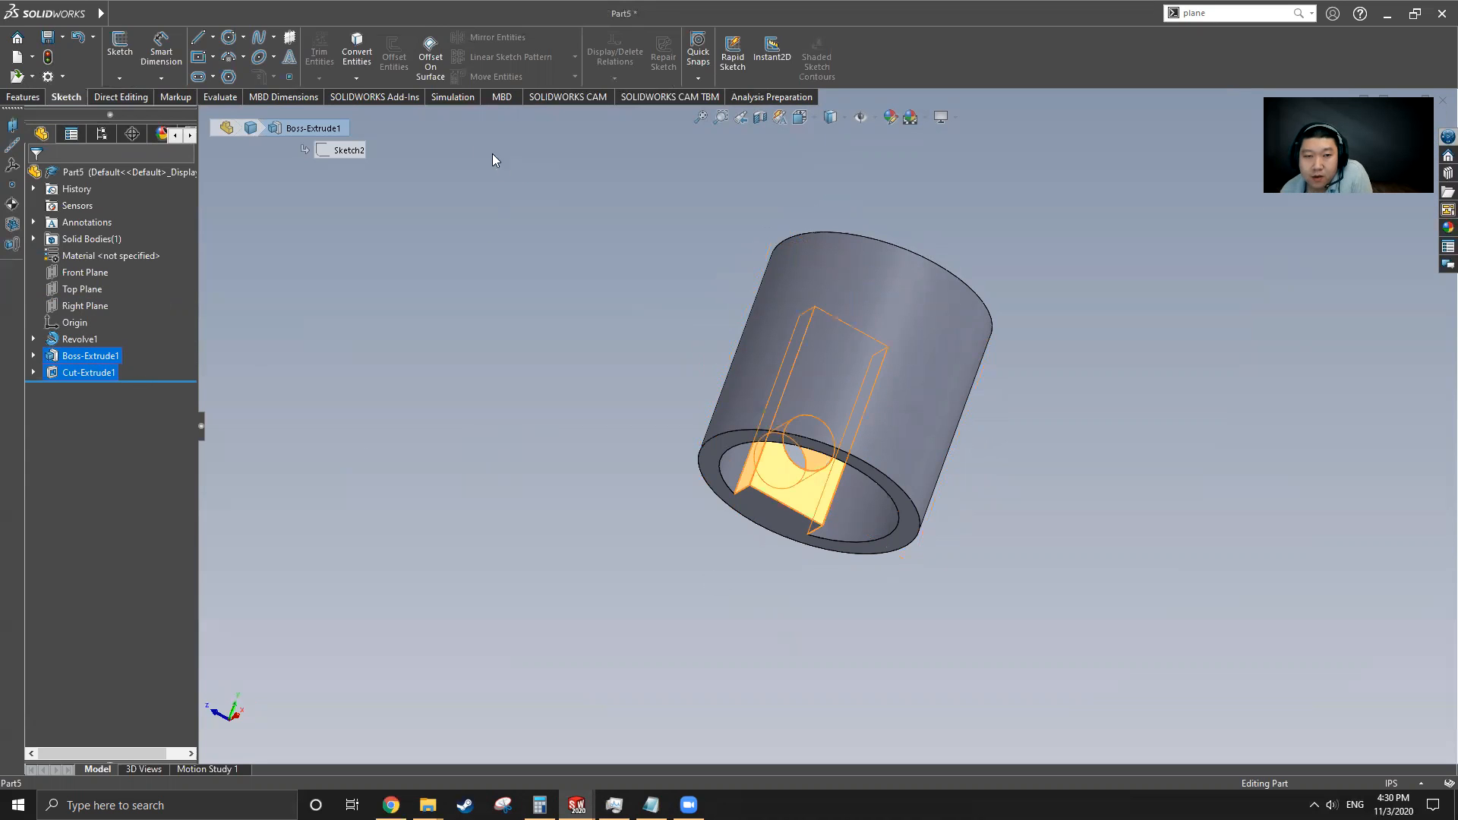
{"action": "left_click", "coordinate": [23, 98]}
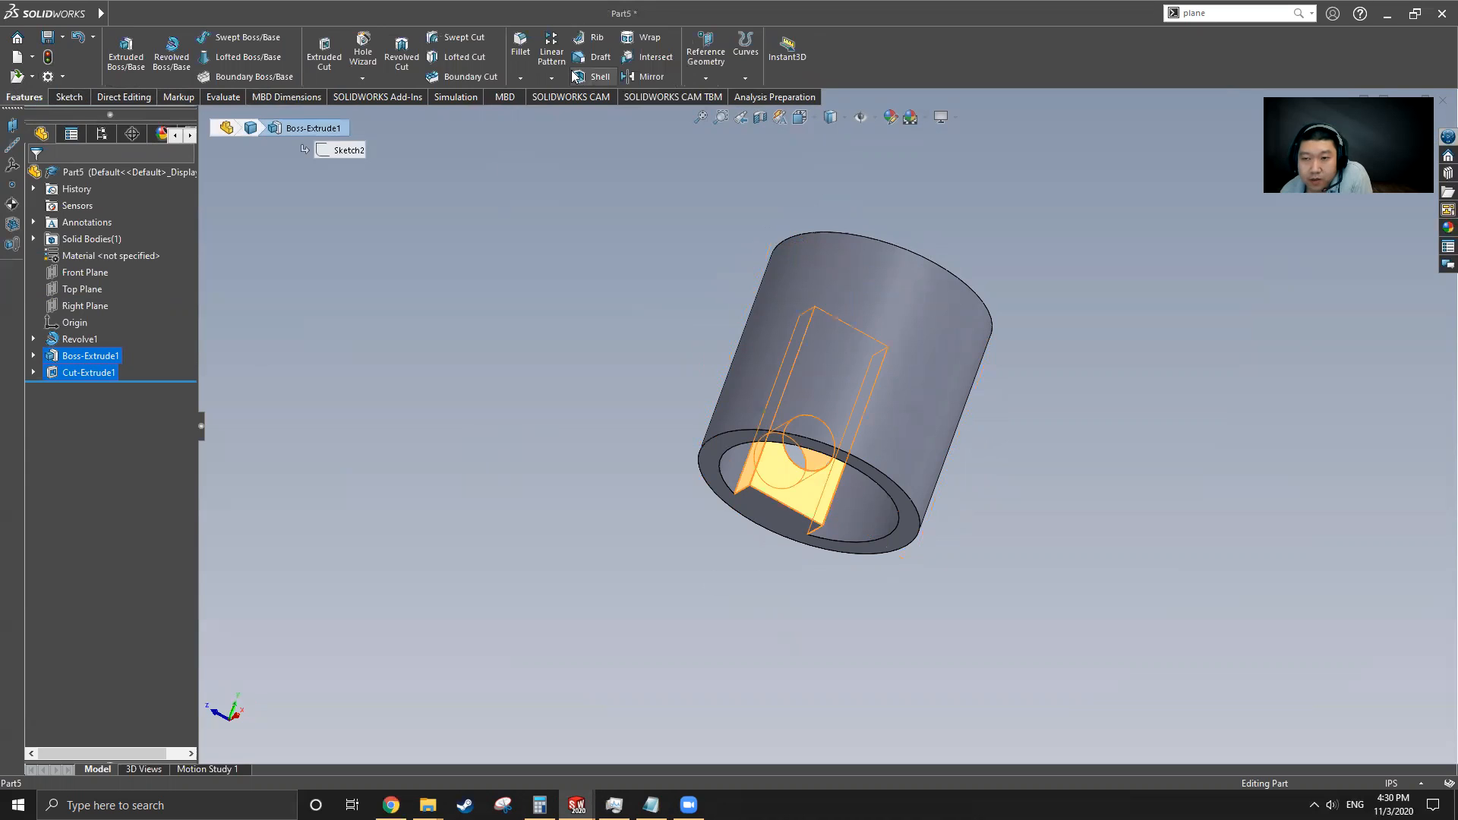
{"action": "left_click", "coordinate": [641, 76]}
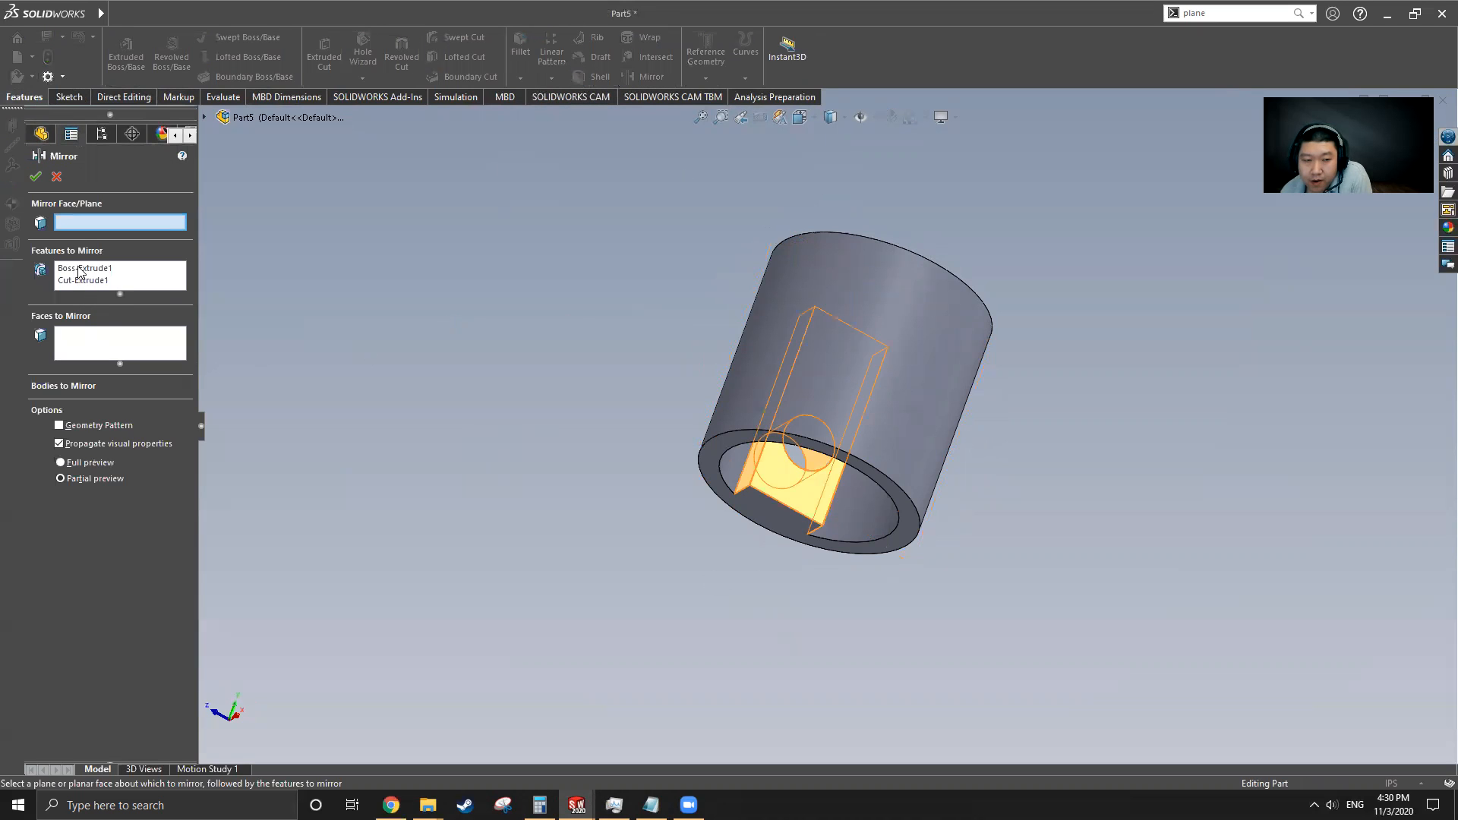
{"action": "left_click", "coordinate": [203, 118]}
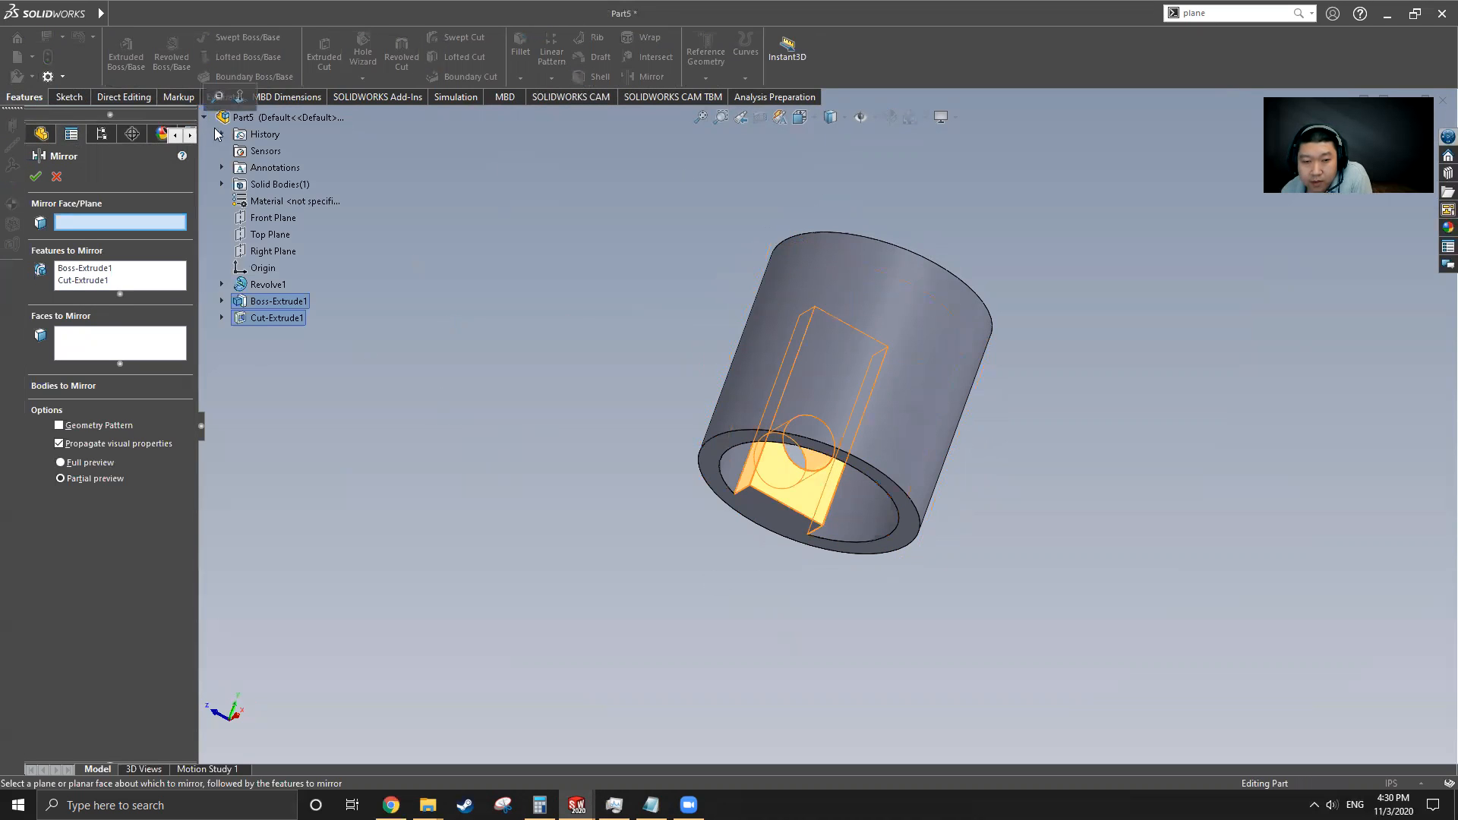
{"action": "left_click", "coordinate": [283, 252]}
{"action": "middle_click_drag", "start_coordinate": [805, 349], "coordinate": [838, 294]}
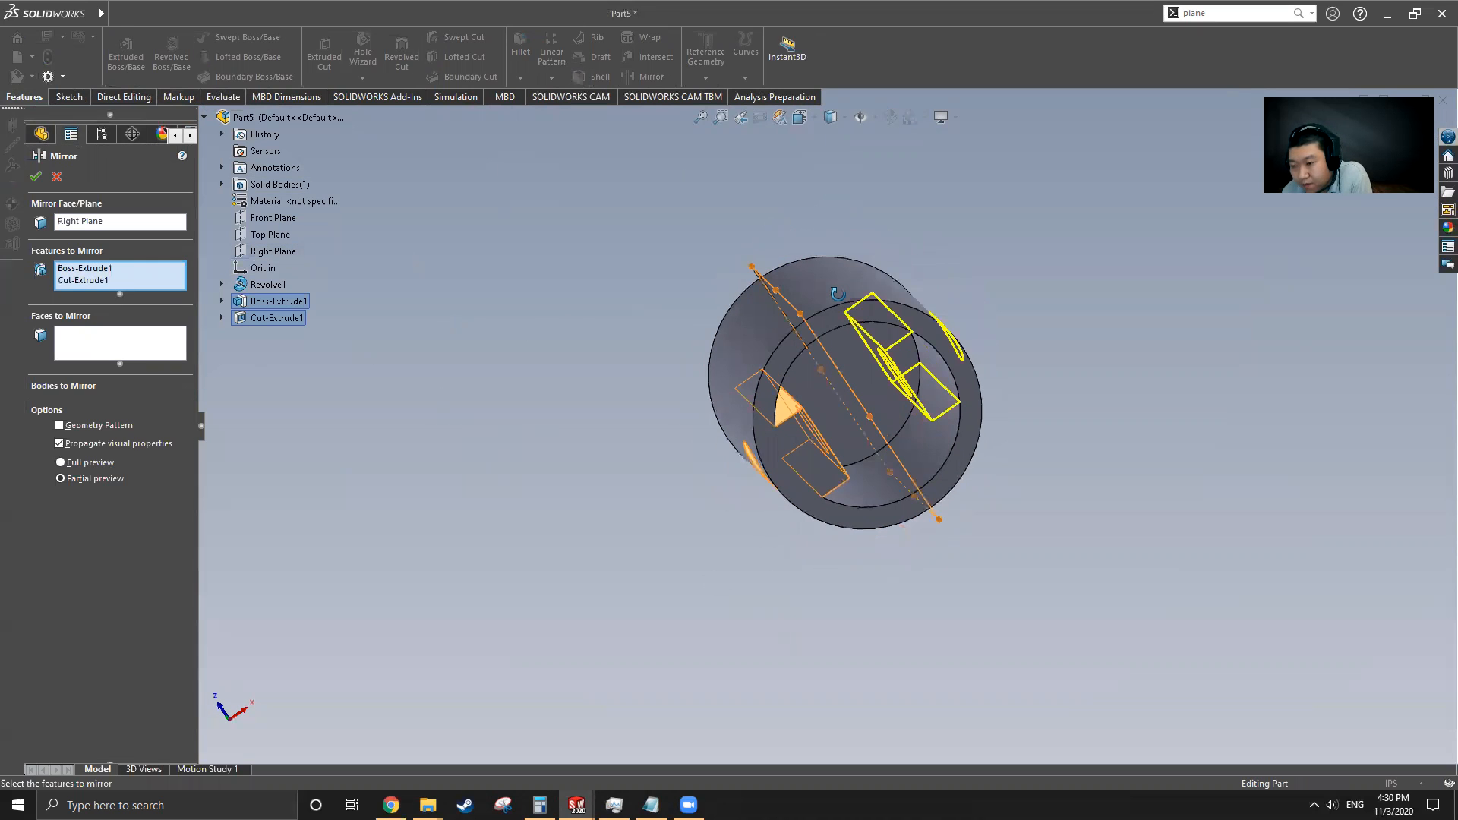
{"action": "left_click", "coordinate": [40, 178]}
{"action": "middle_click_drag", "start_coordinate": [865, 458], "coordinate": [853, 181]}
{"action": "middle_click_drag", "start_coordinate": [921, 334], "coordinate": [873, 426]}
{"action": "mouse_move", "coordinate": [17, 6]}
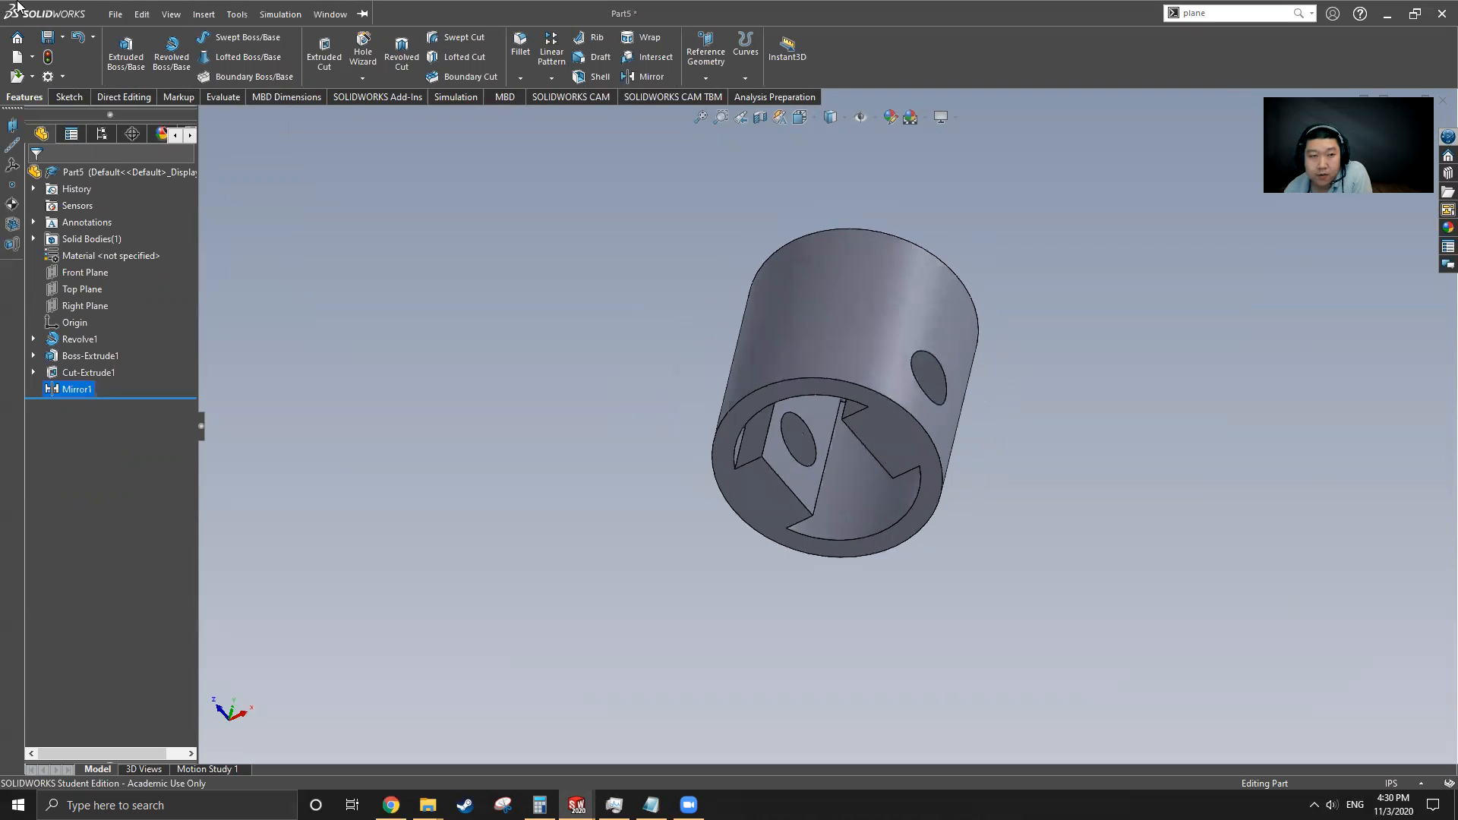
Switch to the Cylinder, roll forward past Fillet1 and open its definition to check the fillet radius
{"action": "left_click", "coordinate": [296, 13]}
{"action": "mouse_move", "coordinate": [329, 11]}
{"action": "left_click", "coordinate": [381, 194]}
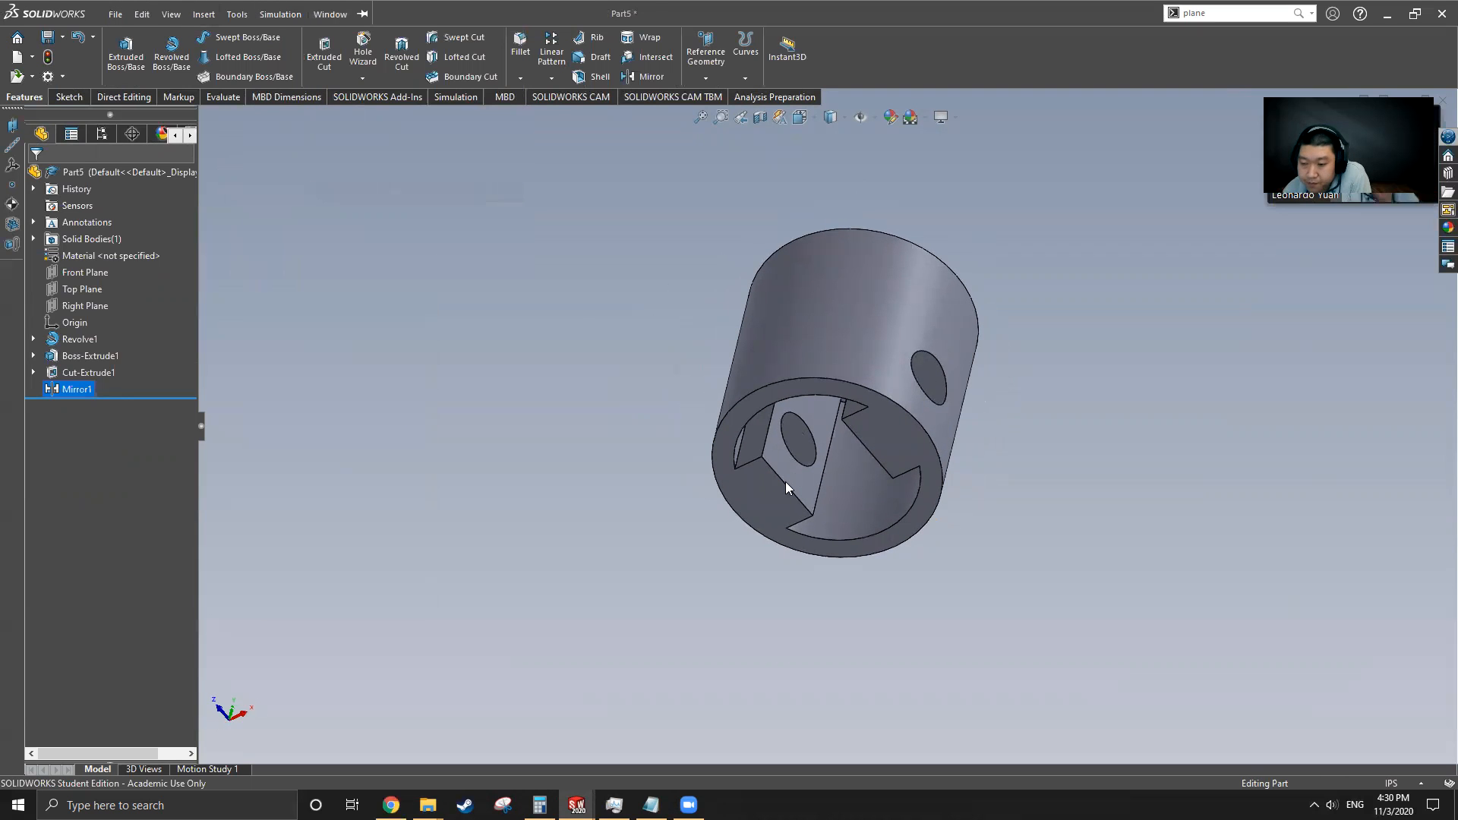
{"action": "left_click_drag", "start_coordinate": [119, 448], "coordinate": [114, 464]}
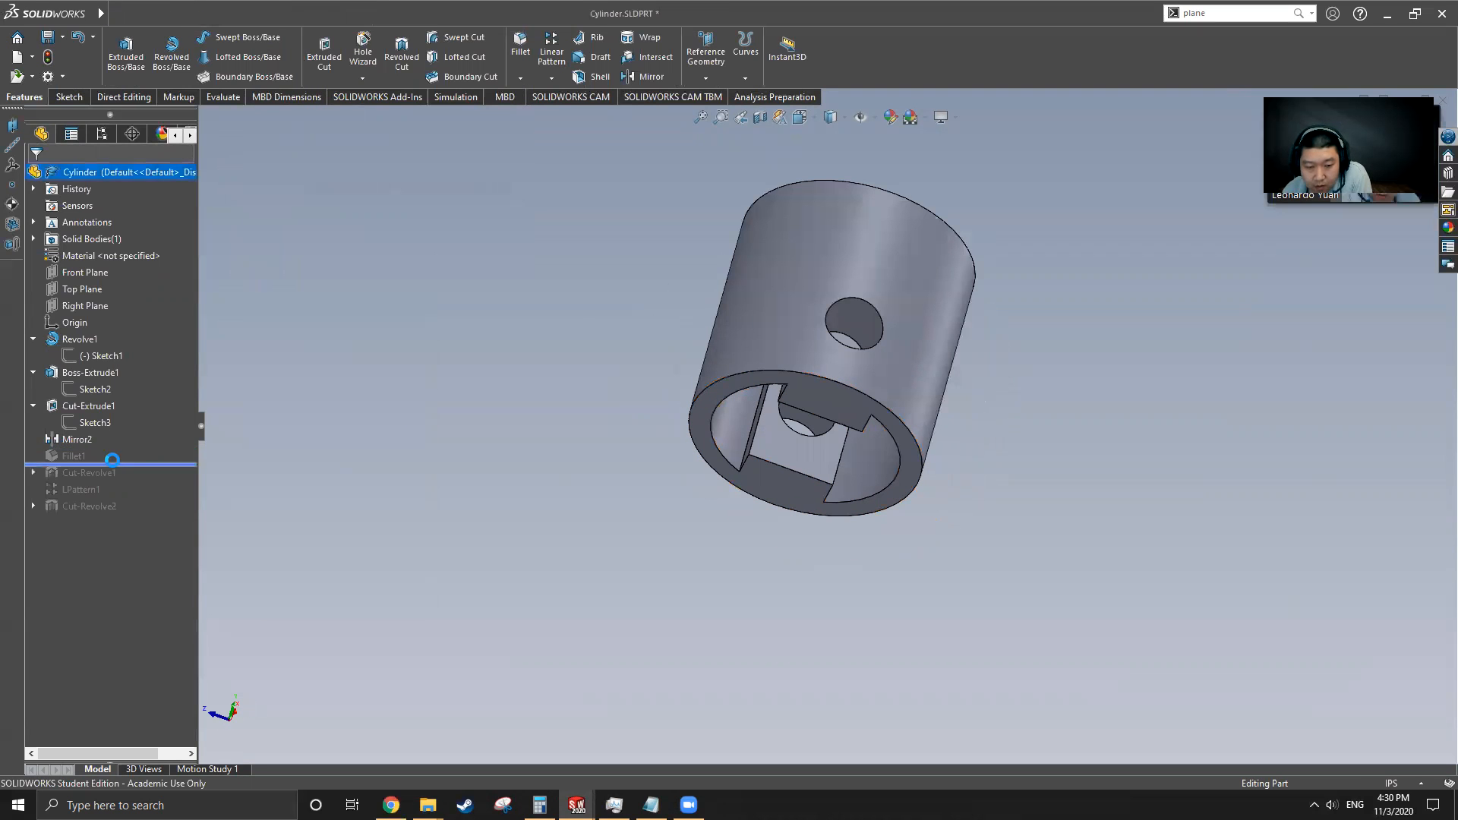
{"action": "middle_click_drag", "start_coordinate": [767, 532], "coordinate": [843, 326]}
{"action": "left_click", "coordinate": [67, 454]}
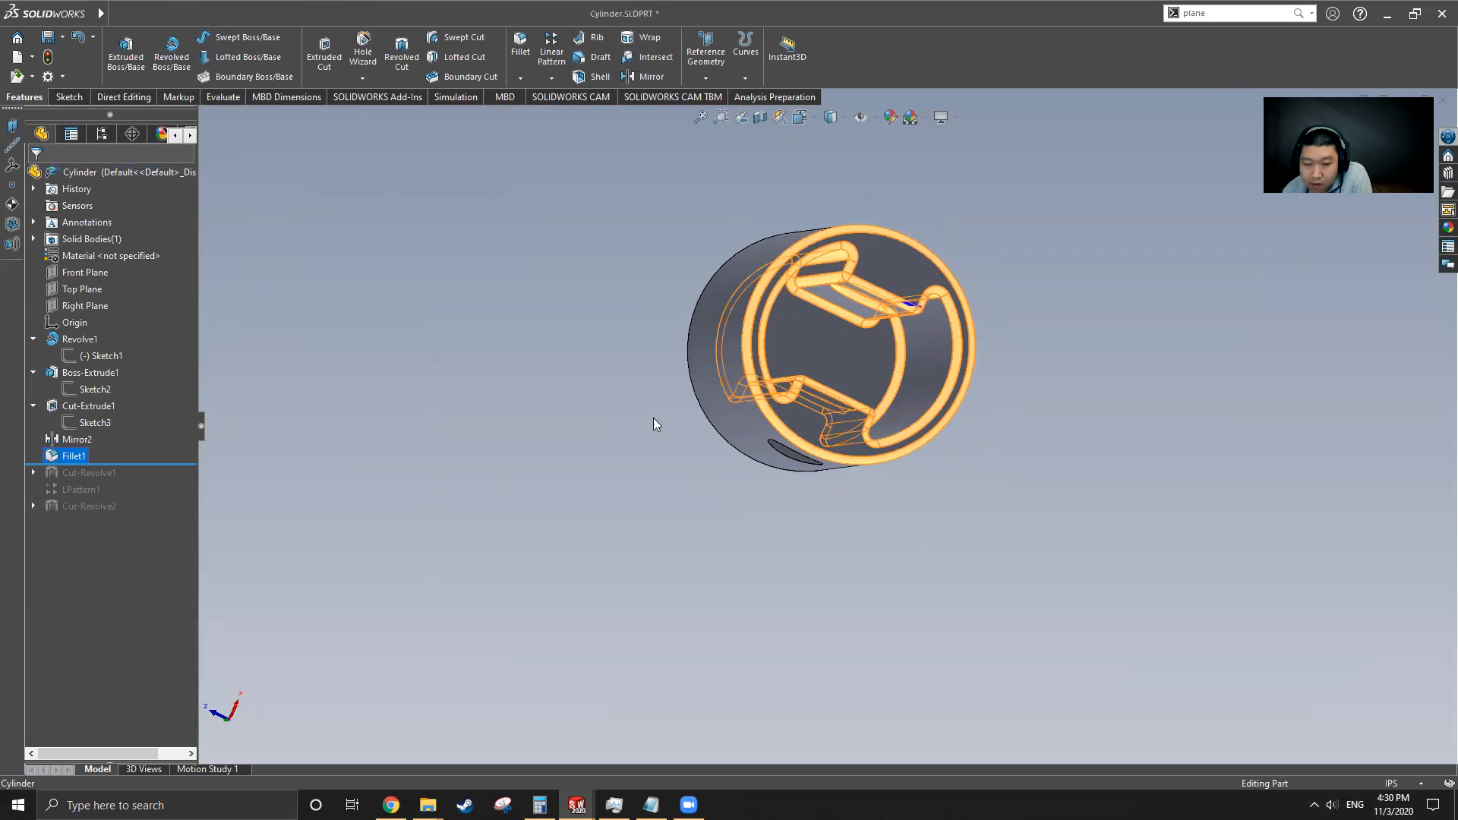
{"action": "left_click", "coordinate": [647, 443]}
{"action": "left_click", "coordinate": [73, 457]}
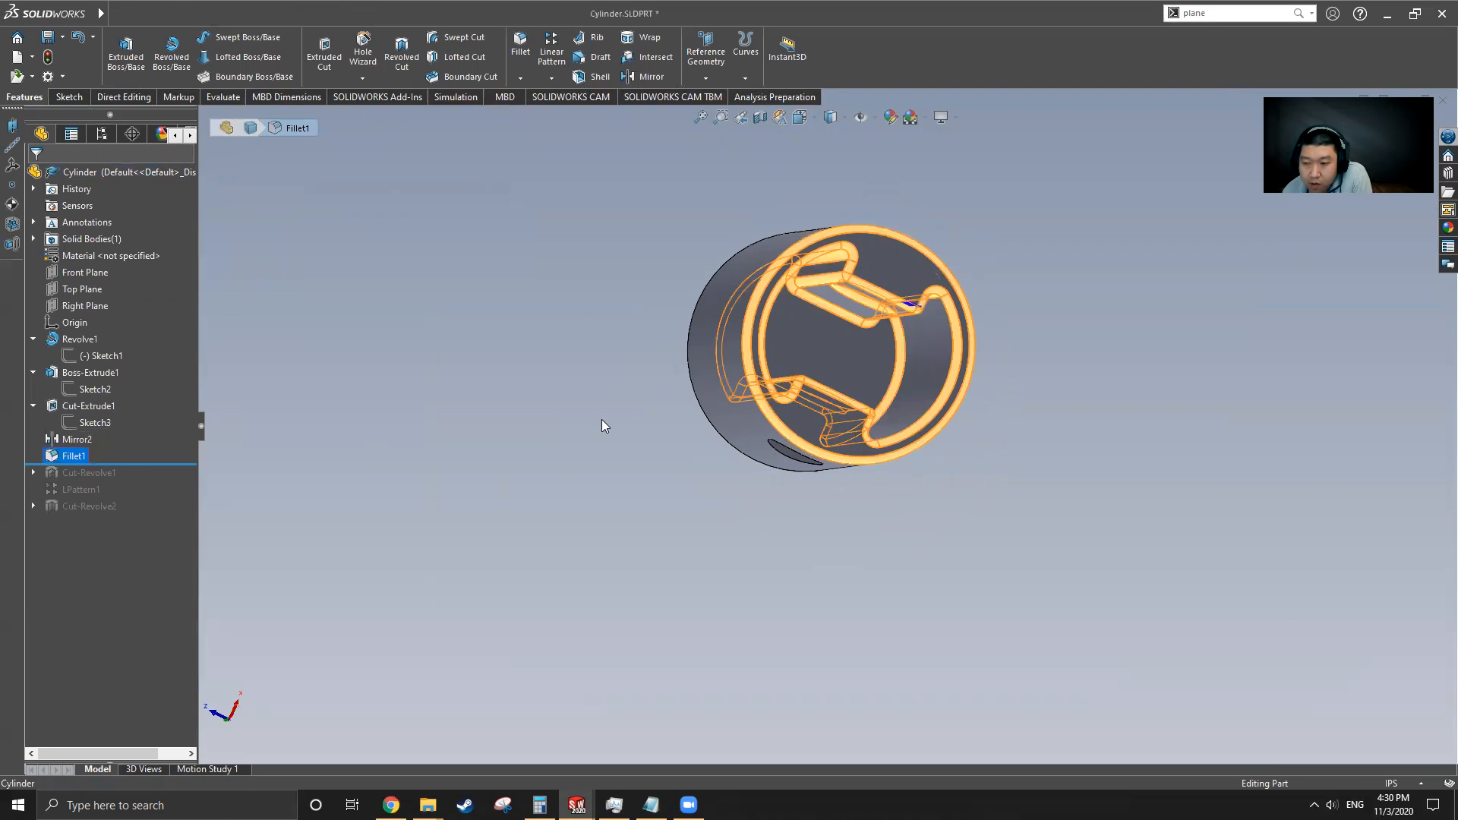
{"action": "right_click", "coordinate": [72, 453]}
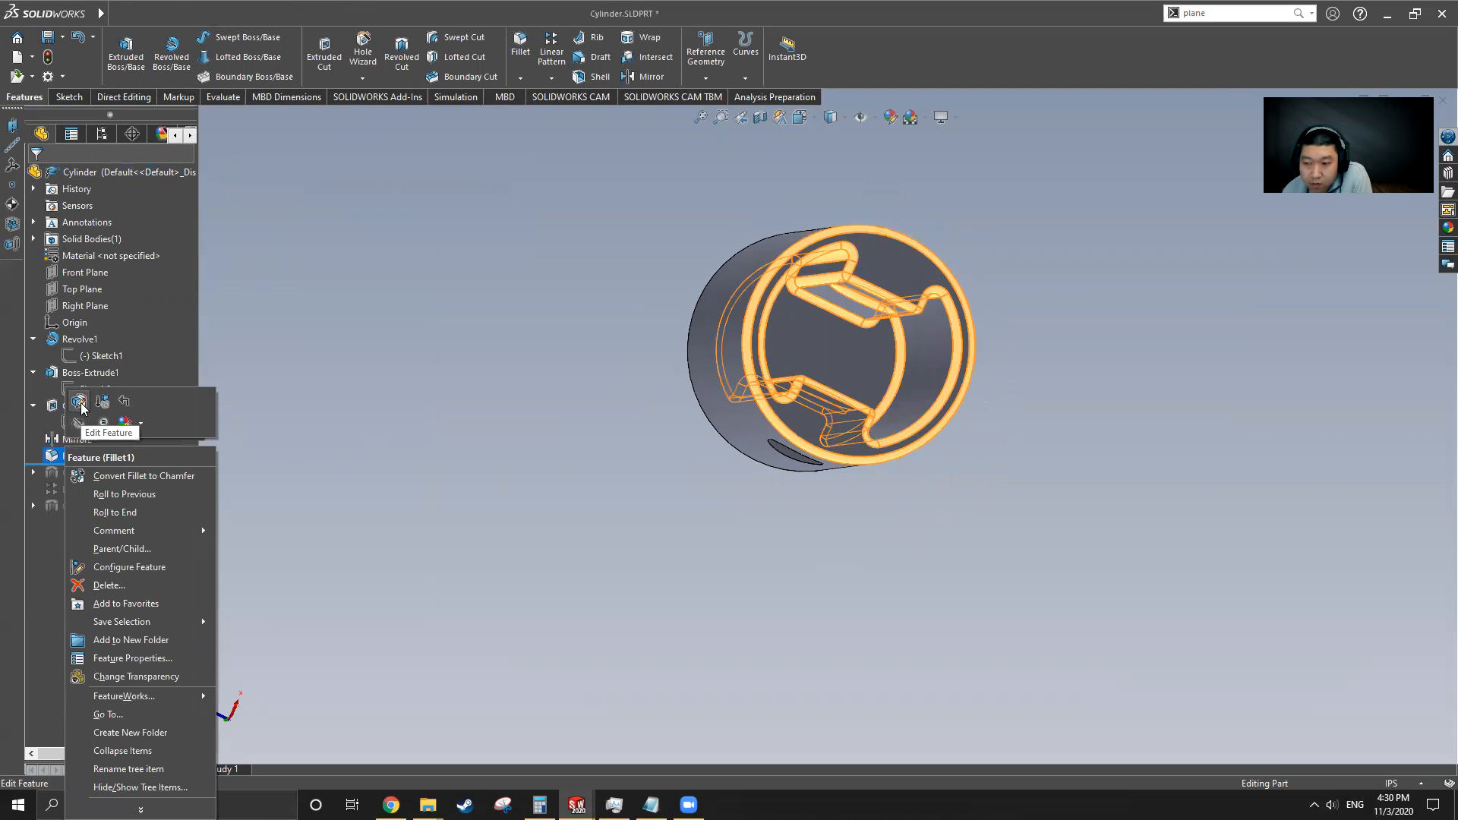
{"action": "left_click", "coordinate": [82, 404]}
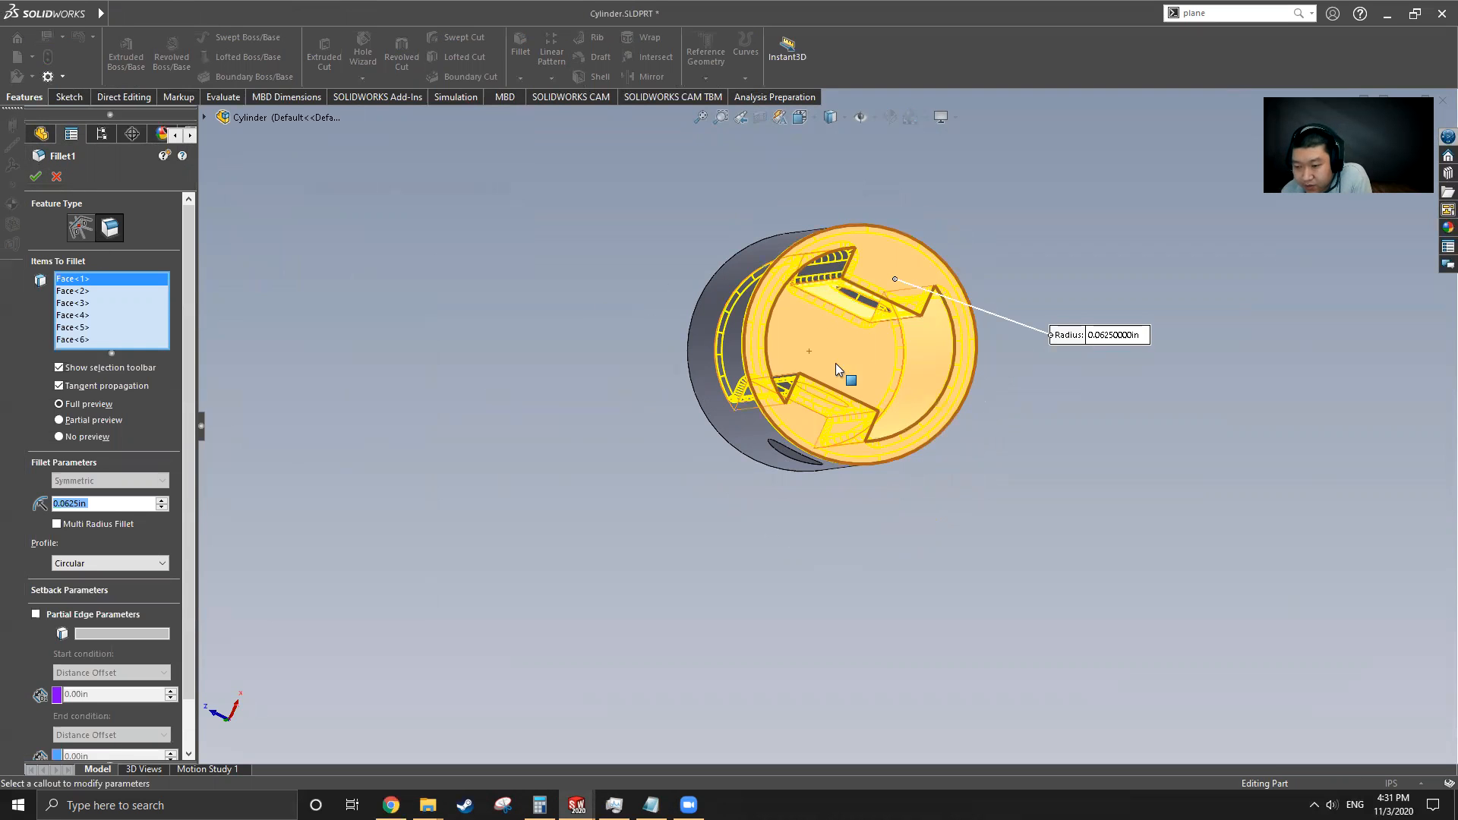
{"action": "left_click", "coordinate": [58, 176]}
{"action": "middle_click_drag", "start_coordinate": [843, 362], "coordinate": [802, 428]}
Return to Part5 and start a fillet of 0.0625 in on the first inner edge of the cutout
{"action": "mouse_move", "coordinate": [101, 14]}
{"action": "left_click", "coordinate": [282, 14]}
{"action": "mouse_move", "coordinate": [332, 14]}
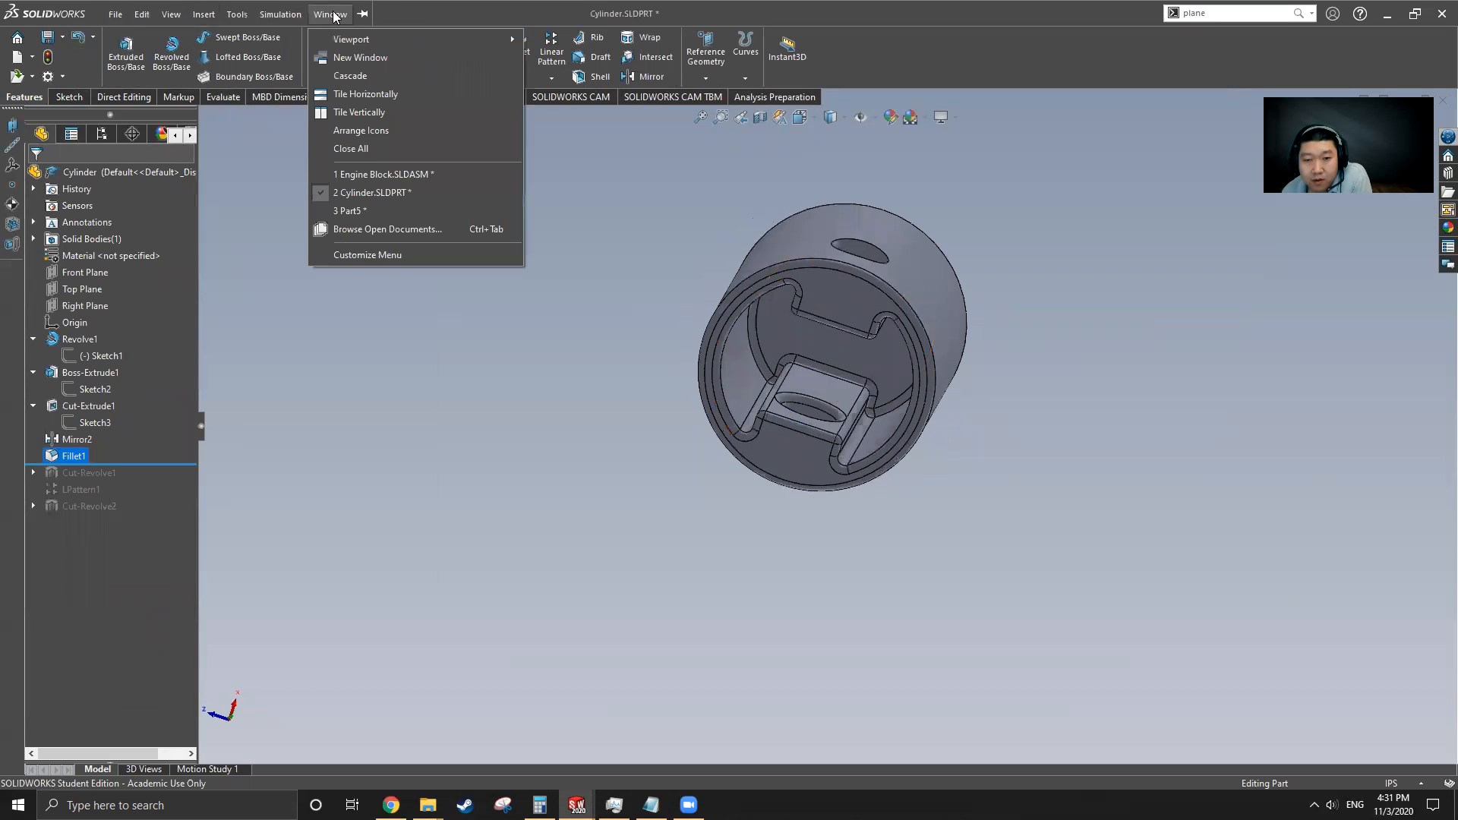
{"action": "left_click", "coordinate": [374, 209]}
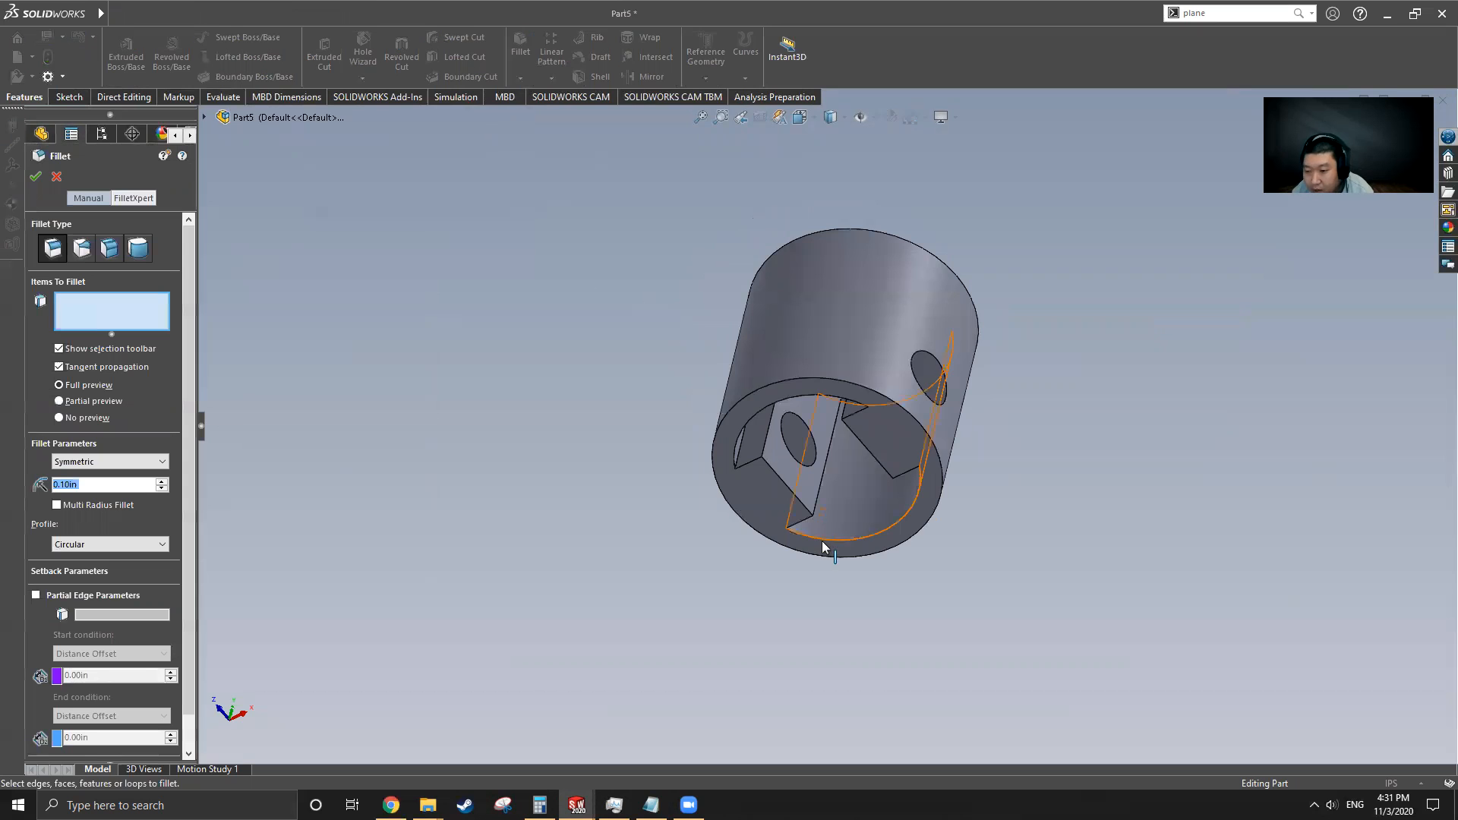
{"action": "scroll", "coordinate": [850, 547], "scroll_direction": "down", "scroll_amount": 5}
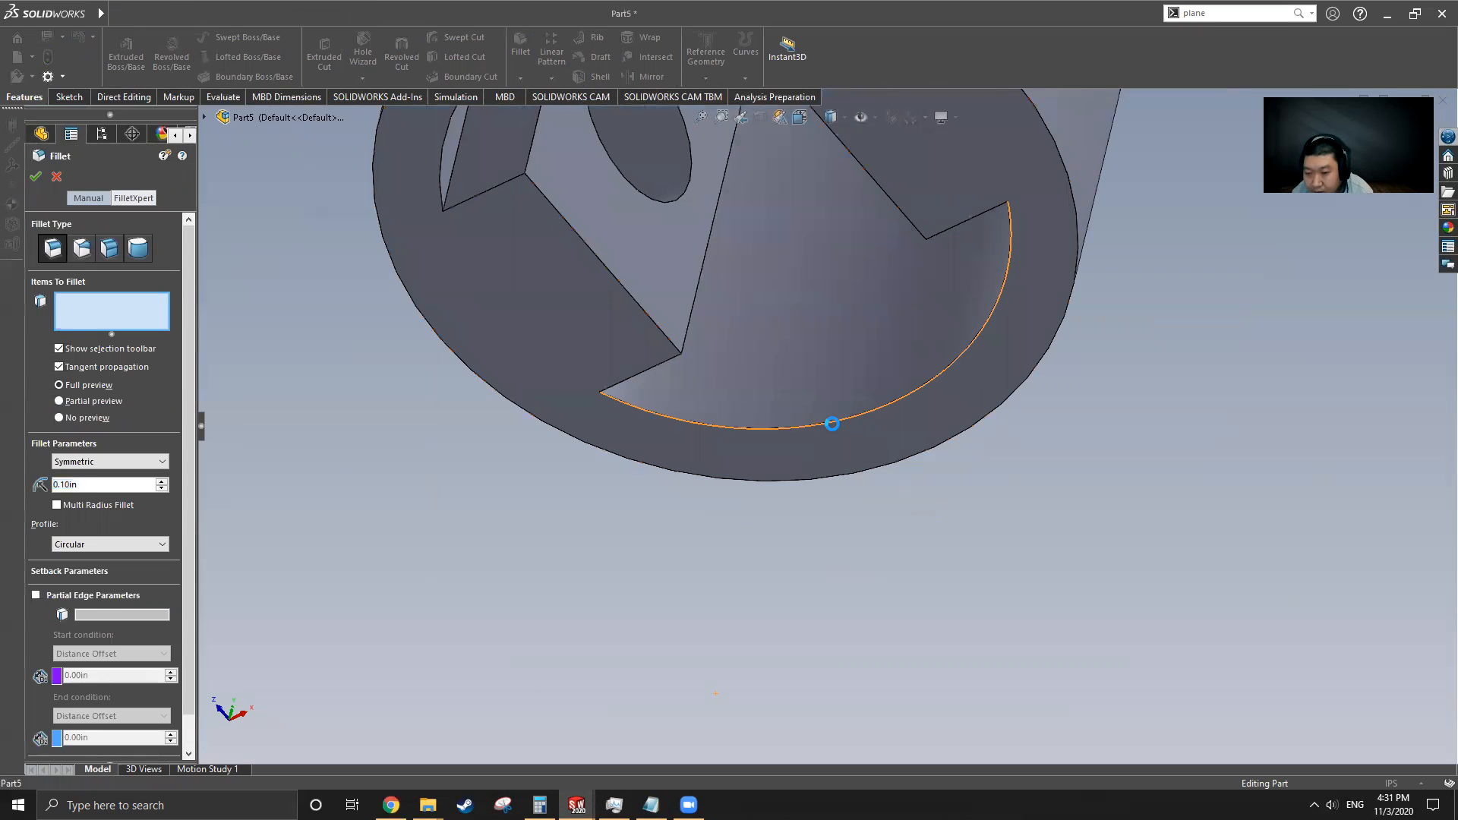
{"action": "left_click", "coordinate": [836, 421]}
{"action": "middle_click_drag", "start_coordinate": [837, 421], "coordinate": [632, 403]}
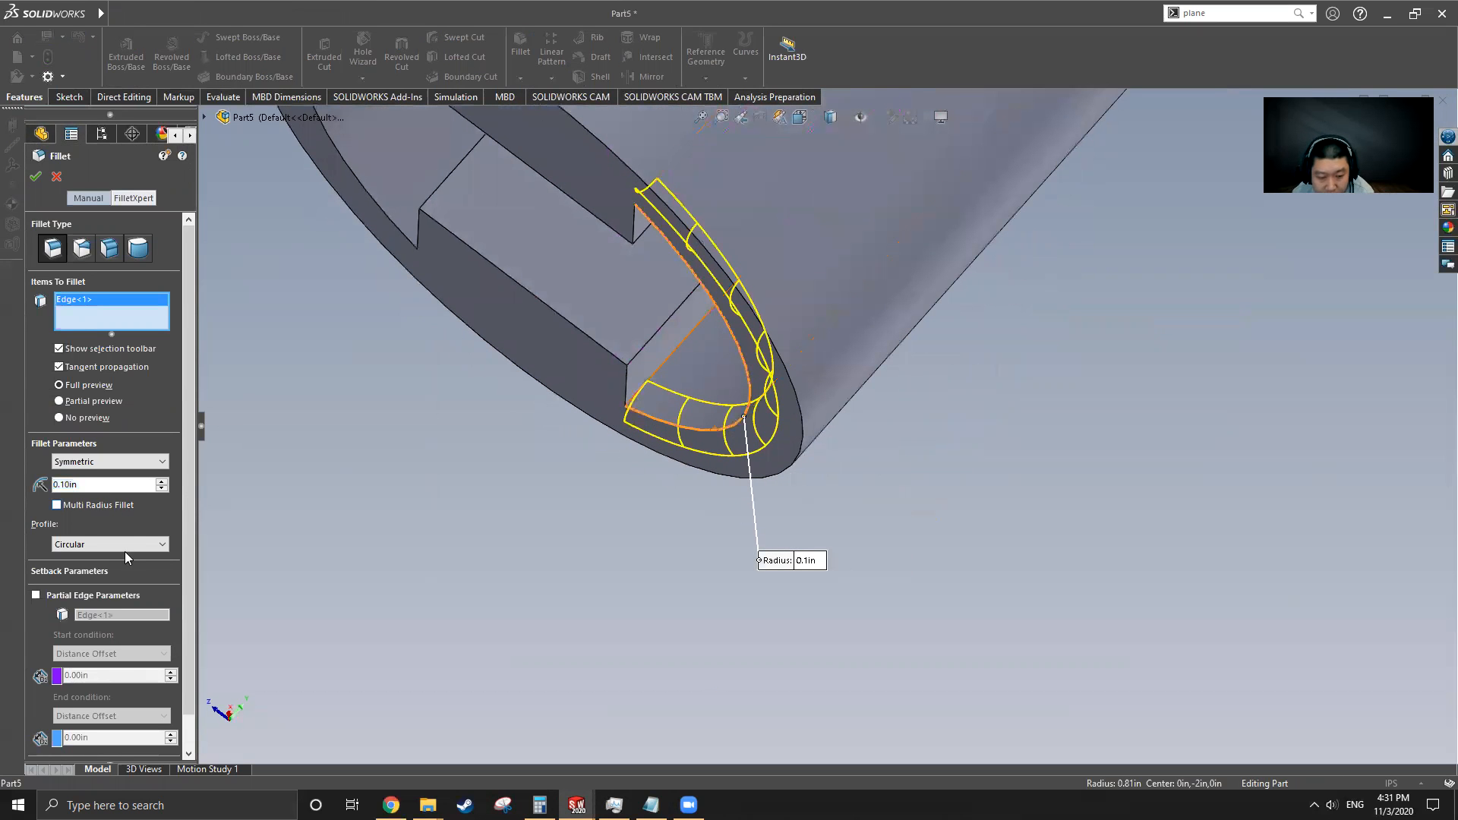
{"action": "double_click", "coordinate": [95, 486]}
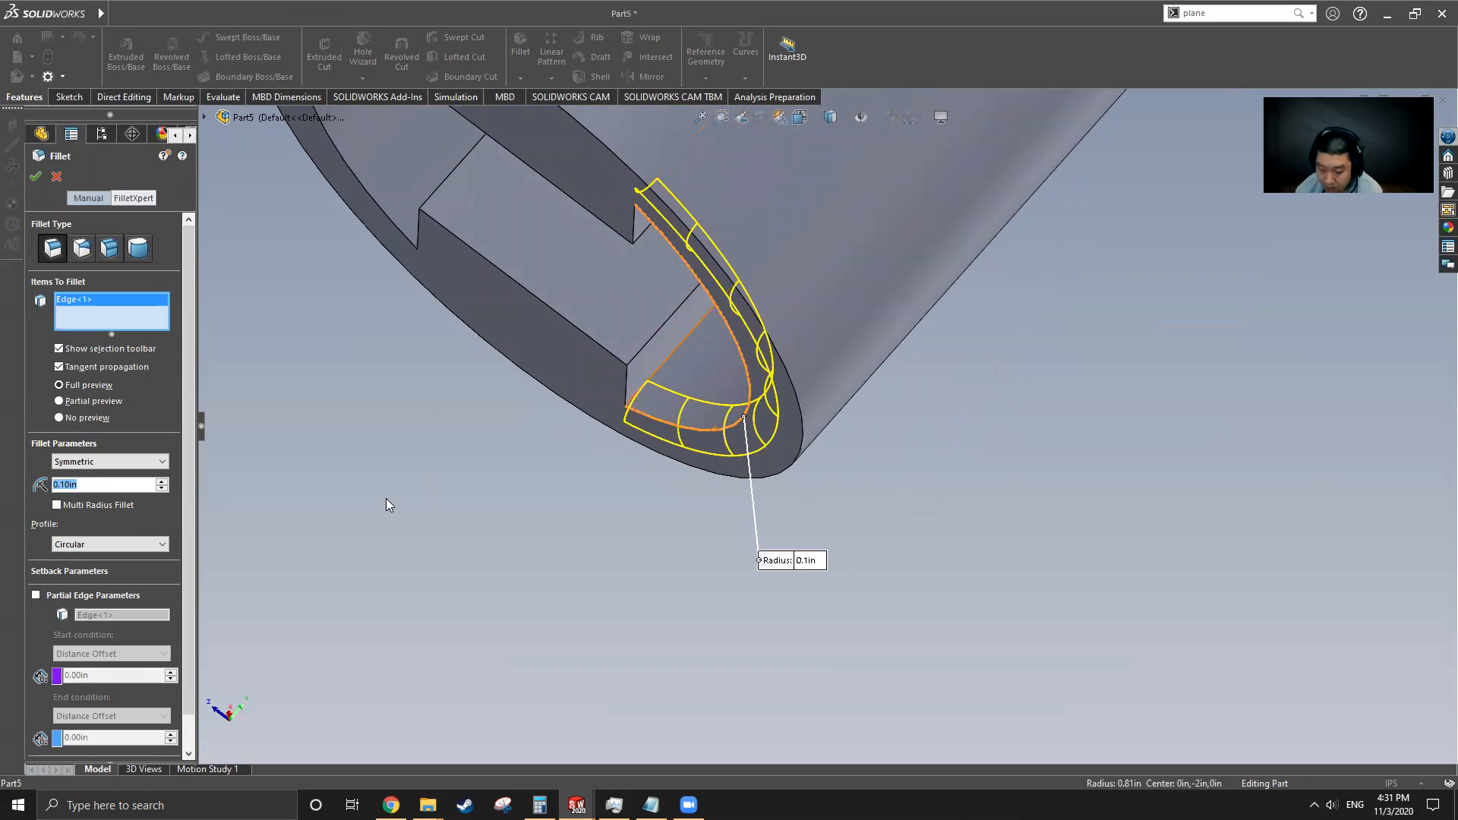
{"action": "type", "text": "0.0625"}
{"action": "key", "text": "Return"}
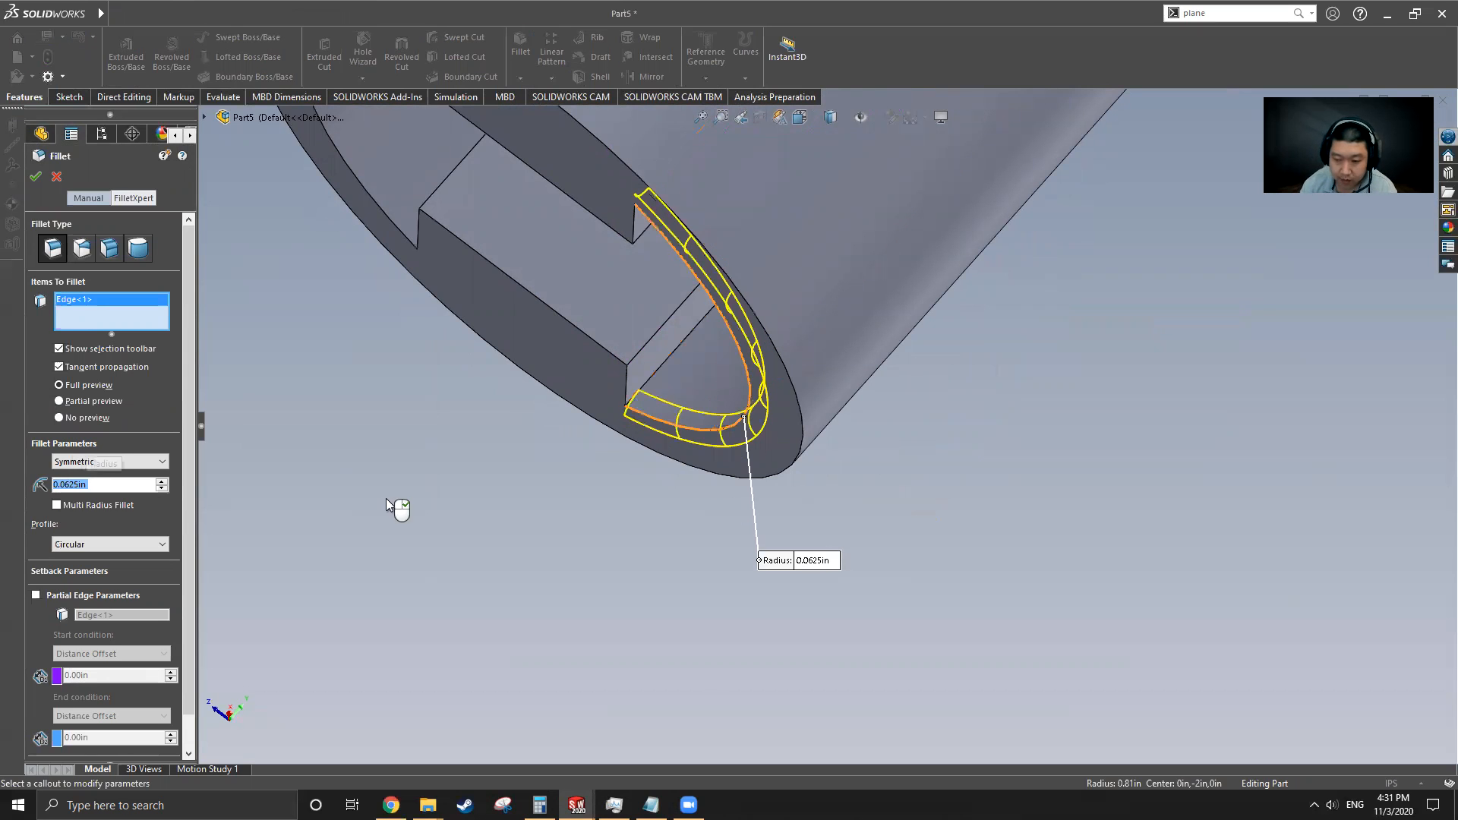
Add the remaining cutout edges on both sides of the cylinder to the fillet and apply it
{"action": "middle_click_drag", "start_coordinate": [682, 402], "coordinate": [720, 298]}
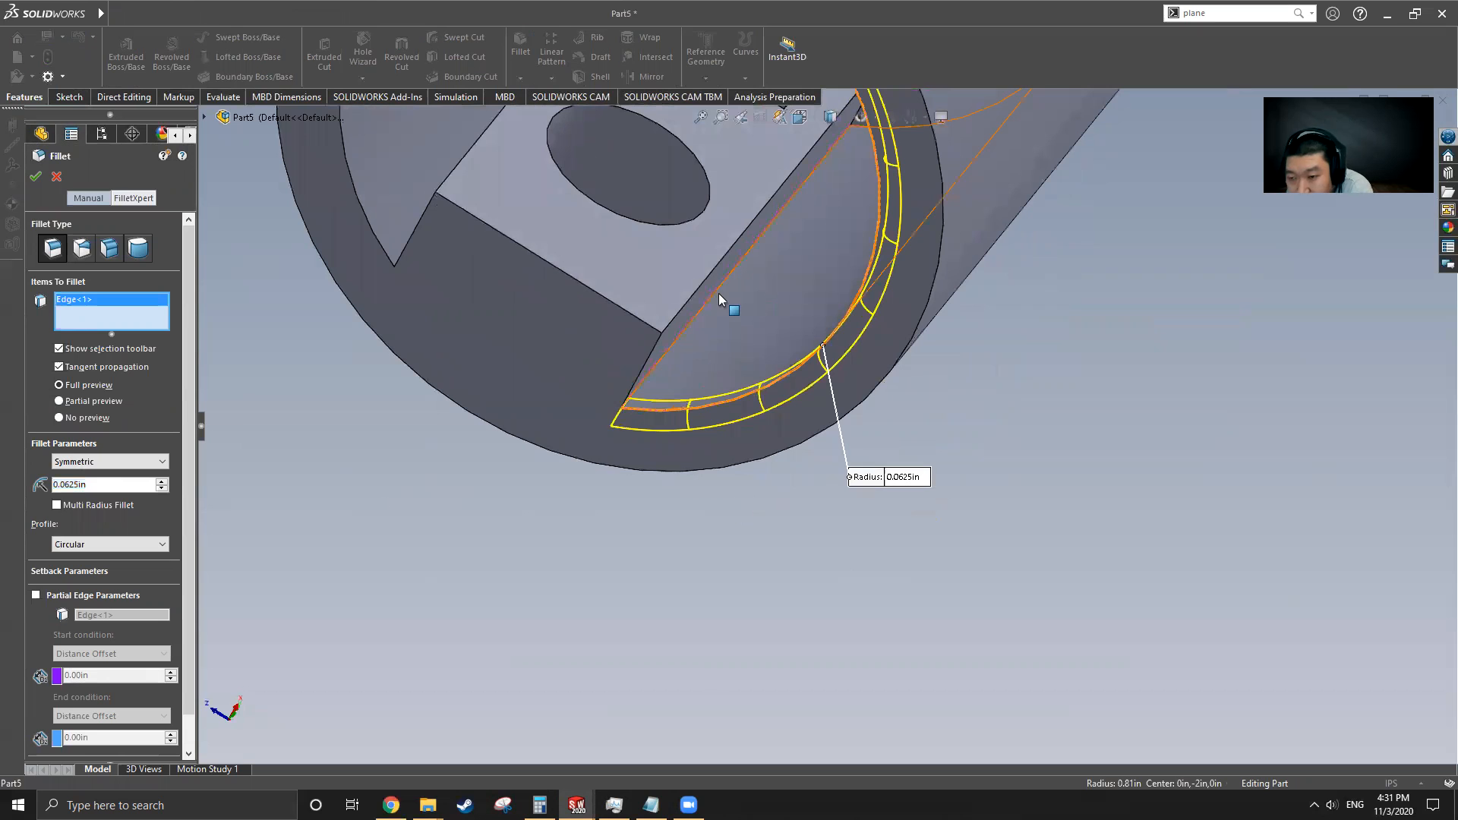
{"action": "left_click", "coordinate": [722, 293]}
{"action": "left_click", "coordinate": [710, 281]}
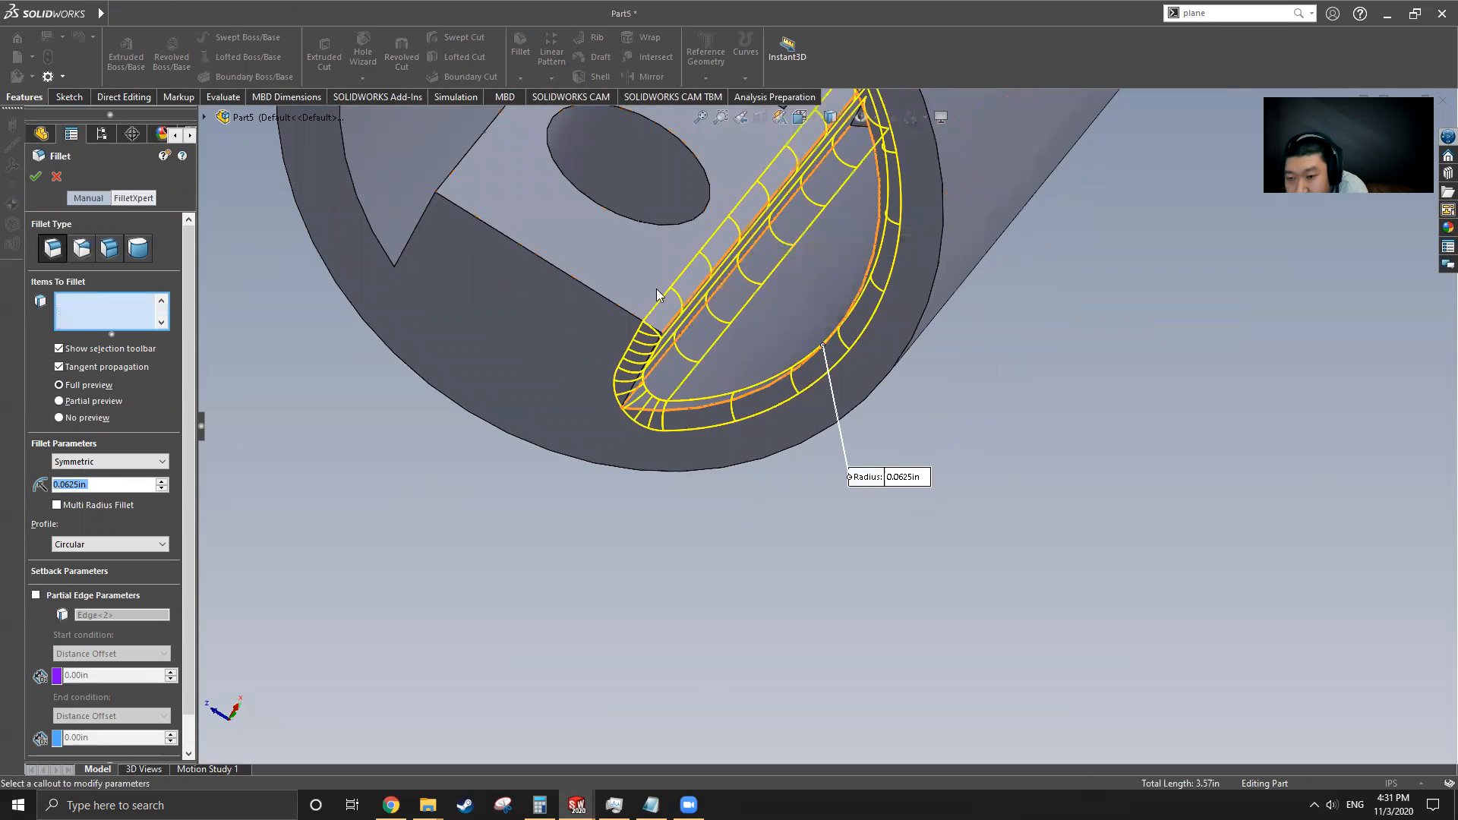
{"action": "left_click", "coordinate": [566, 274]}
{"action": "scroll", "coordinate": [635, 244], "scroll_direction": "up", "scroll_amount": 3}
{"action": "middle_click_drag", "start_coordinate": [635, 244], "coordinate": [674, 231]}
{"action": "left_click", "coordinate": [647, 283]}
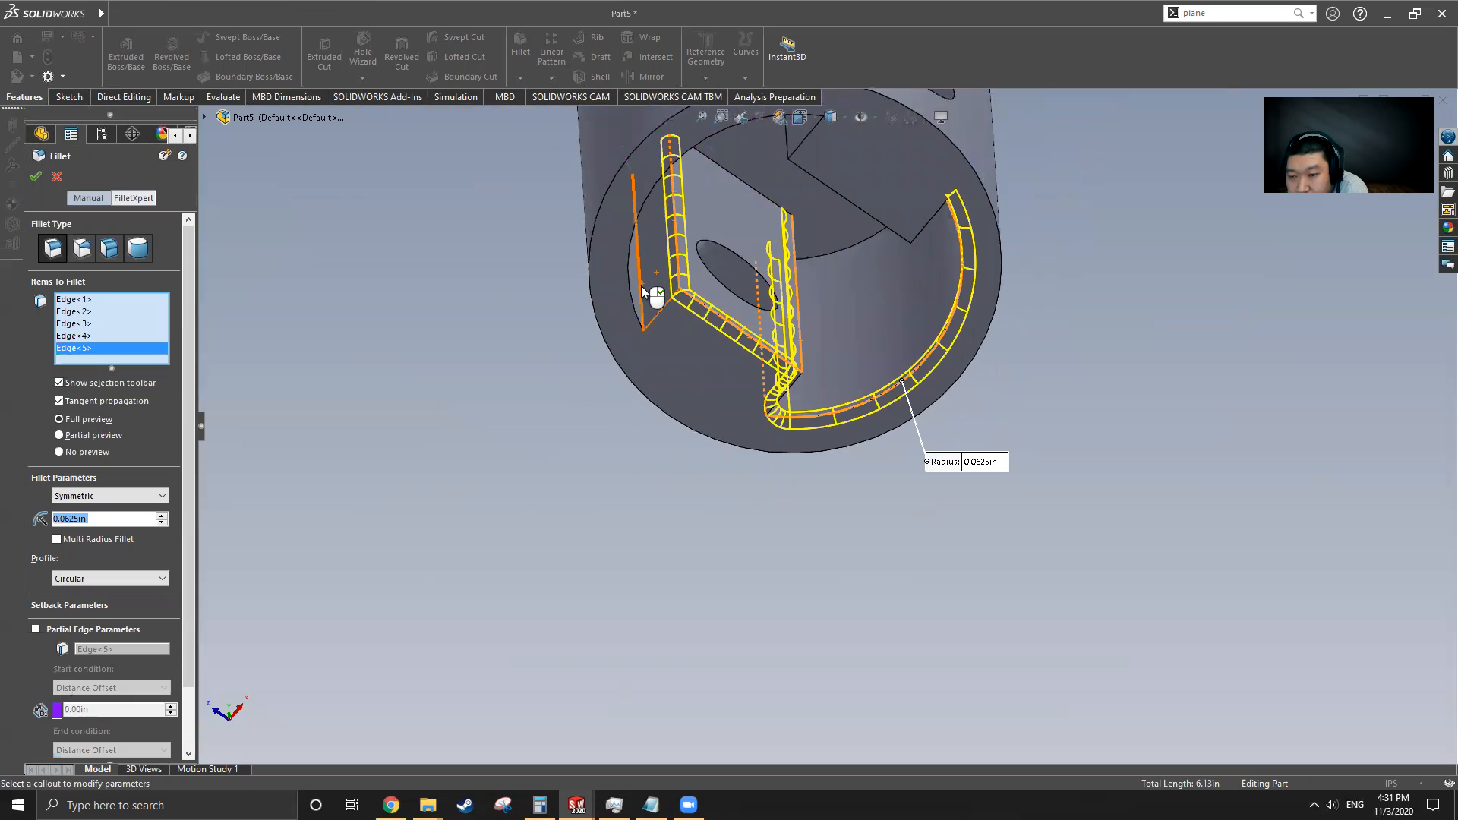
{"action": "left_click", "coordinate": [640, 288]}
{"action": "middle_click_drag", "start_coordinate": [653, 314], "coordinate": [630, 153]}
{"action": "left_click", "coordinate": [649, 185]}
{"action": "scroll", "coordinate": [645, 364], "scroll_direction": "up", "scroll_amount": 3}
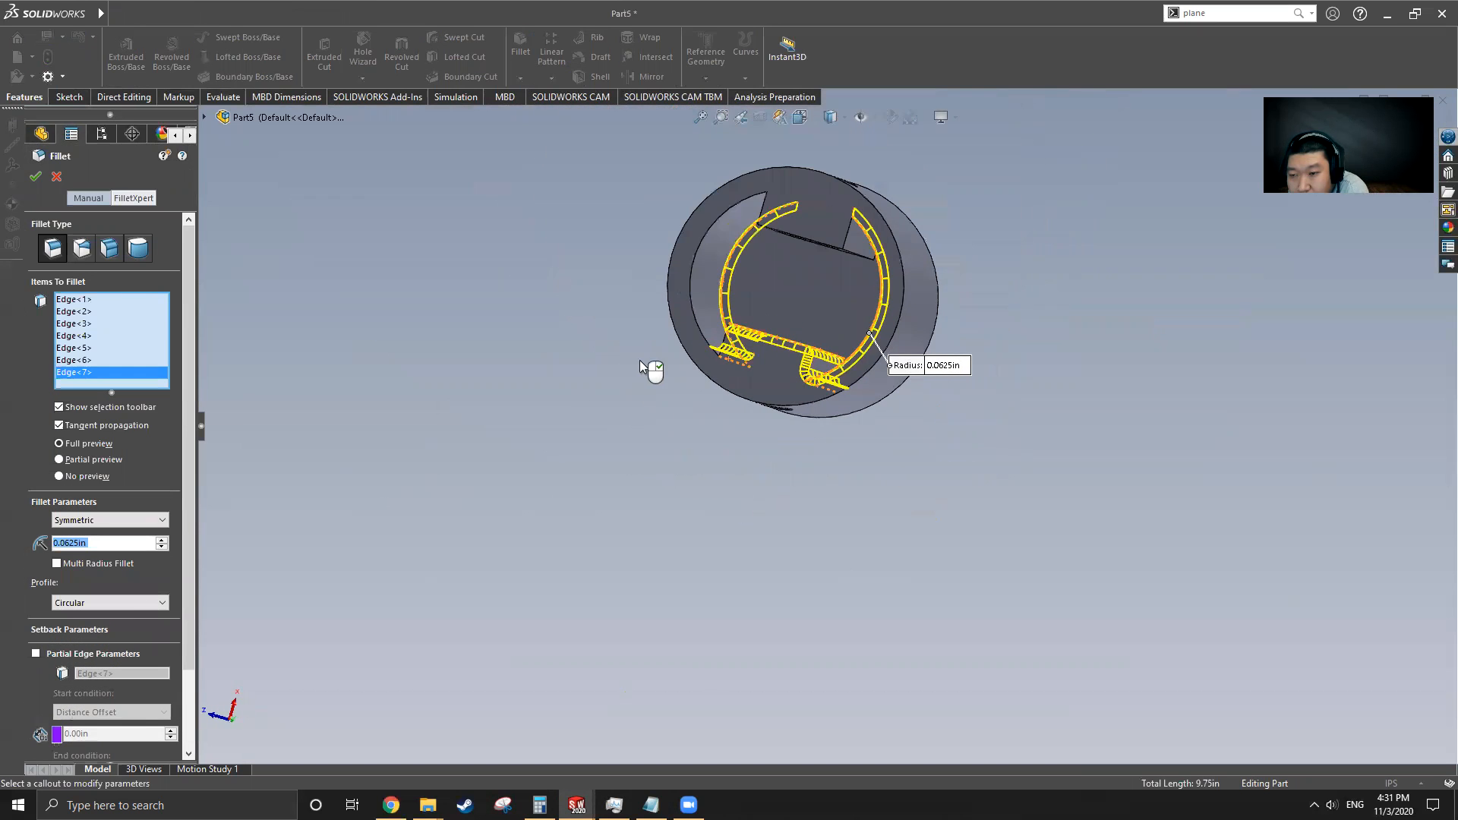
{"action": "scroll", "coordinate": [770, 239], "scroll_direction": "down", "scroll_amount": 3}
{"action": "middle_click_drag", "start_coordinate": [816, 302], "coordinate": [823, 268]}
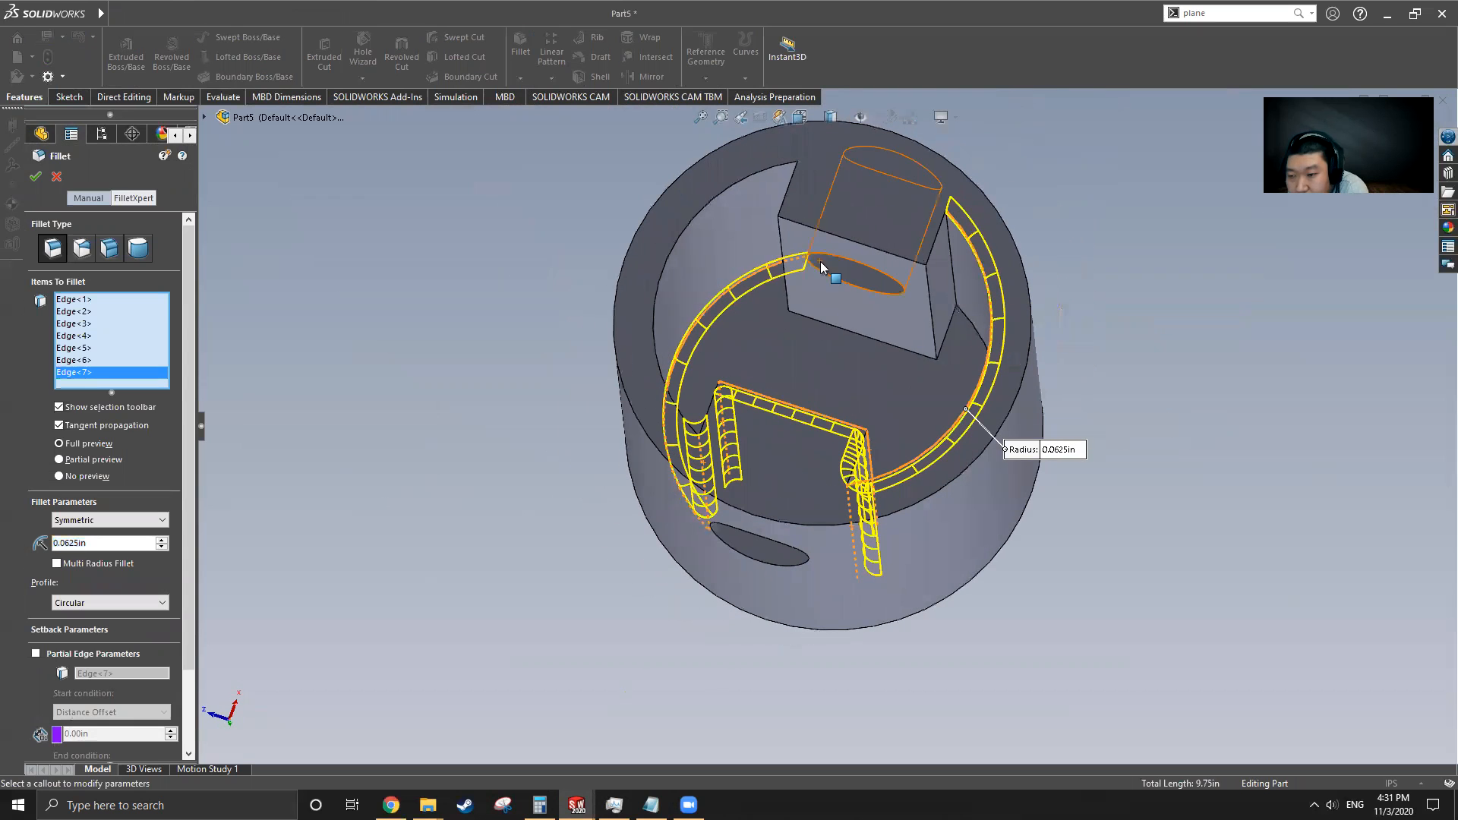
{"action": "left_click", "coordinate": [826, 328]}
{"action": "middle_click_drag", "start_coordinate": [826, 327], "coordinate": [763, 306]}
{"action": "left_click", "coordinate": [840, 417]}
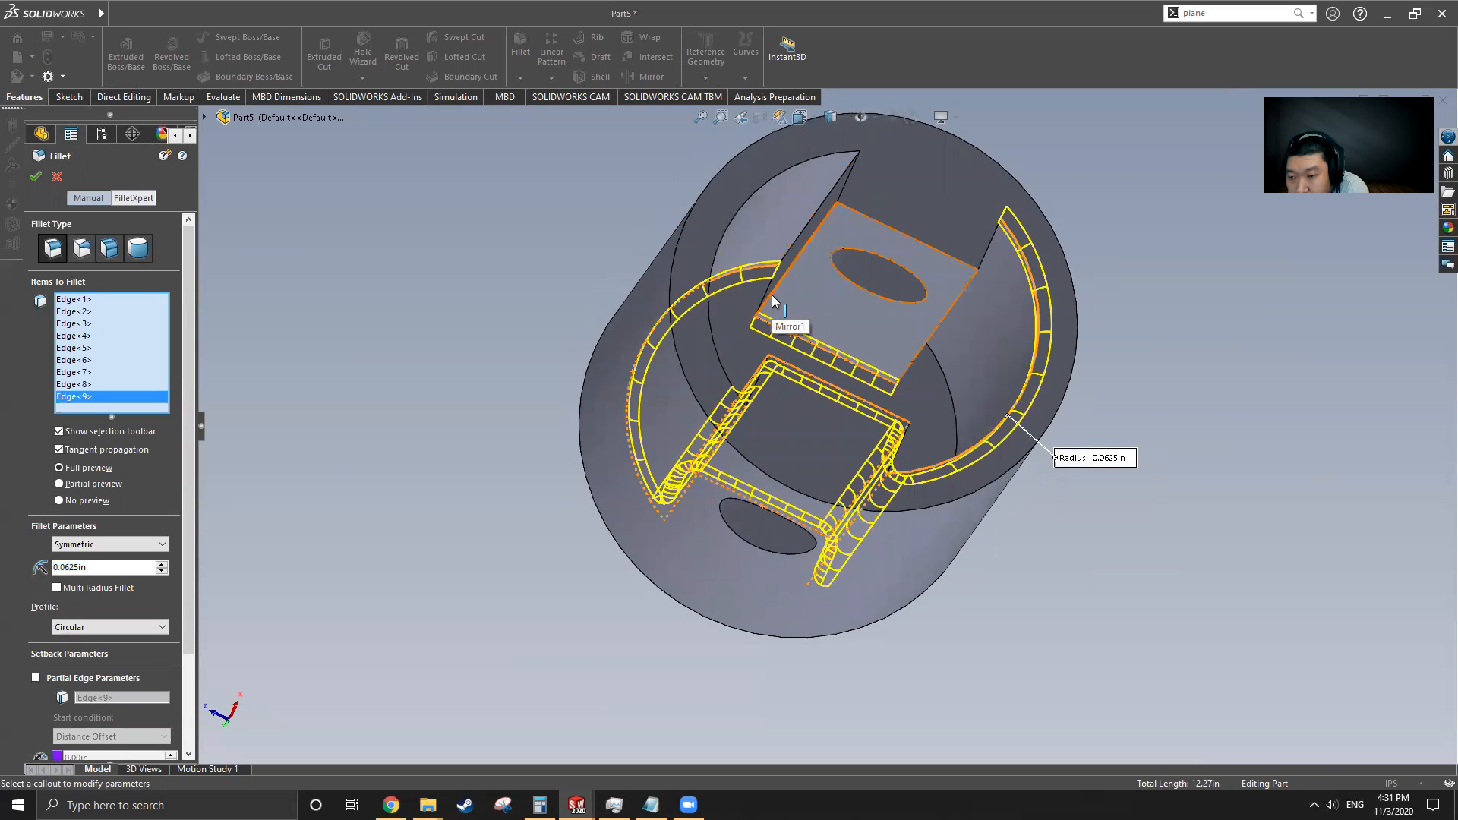
{"action": "left_click", "coordinate": [770, 299]}
{"action": "left_click", "coordinate": [911, 372]}
{"action": "middle_click_drag", "start_coordinate": [914, 374], "coordinate": [851, 385]}
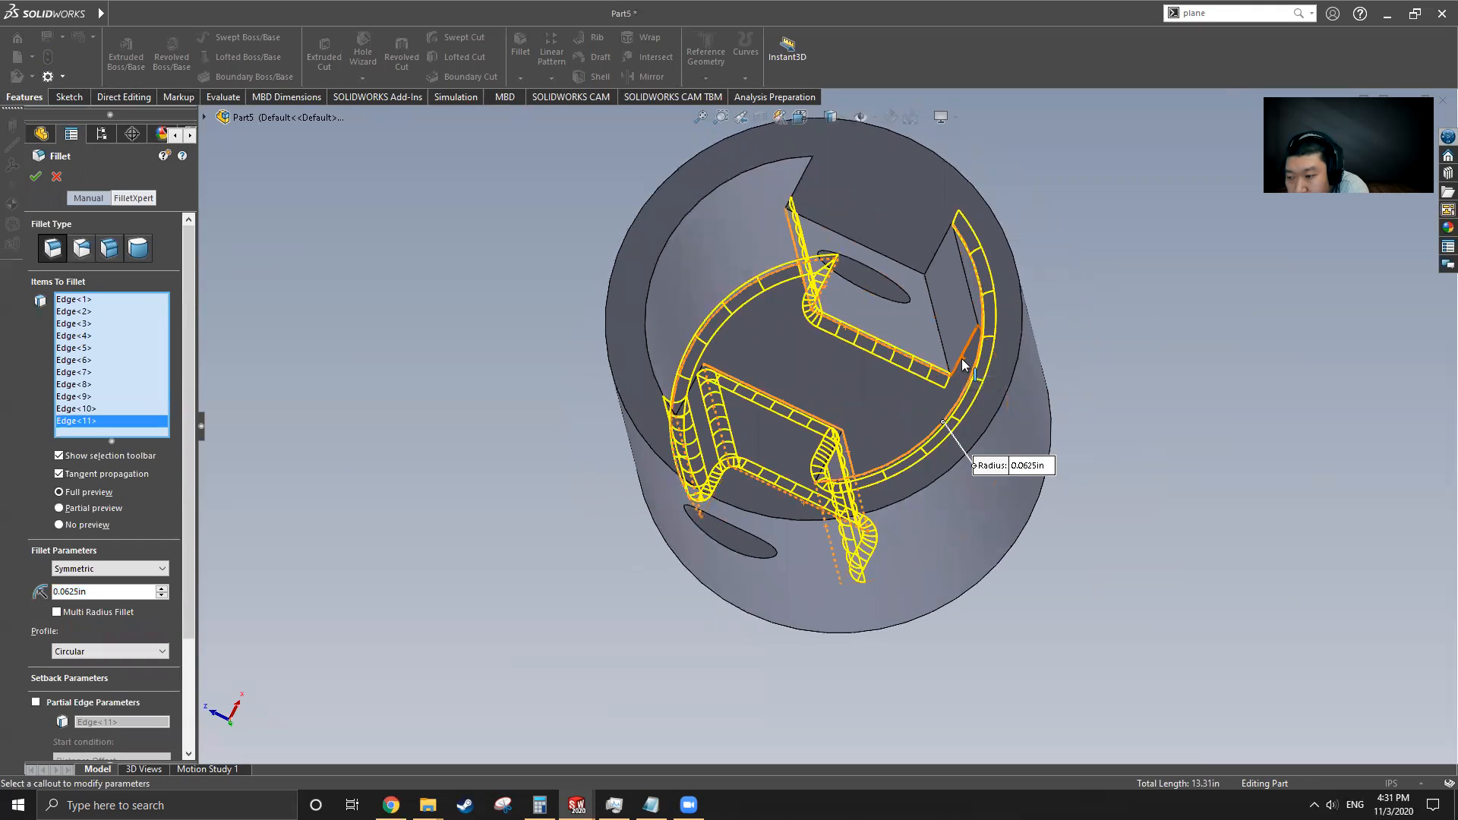
{"action": "left_click", "coordinate": [976, 326]}
{"action": "left_click", "coordinate": [970, 305]}
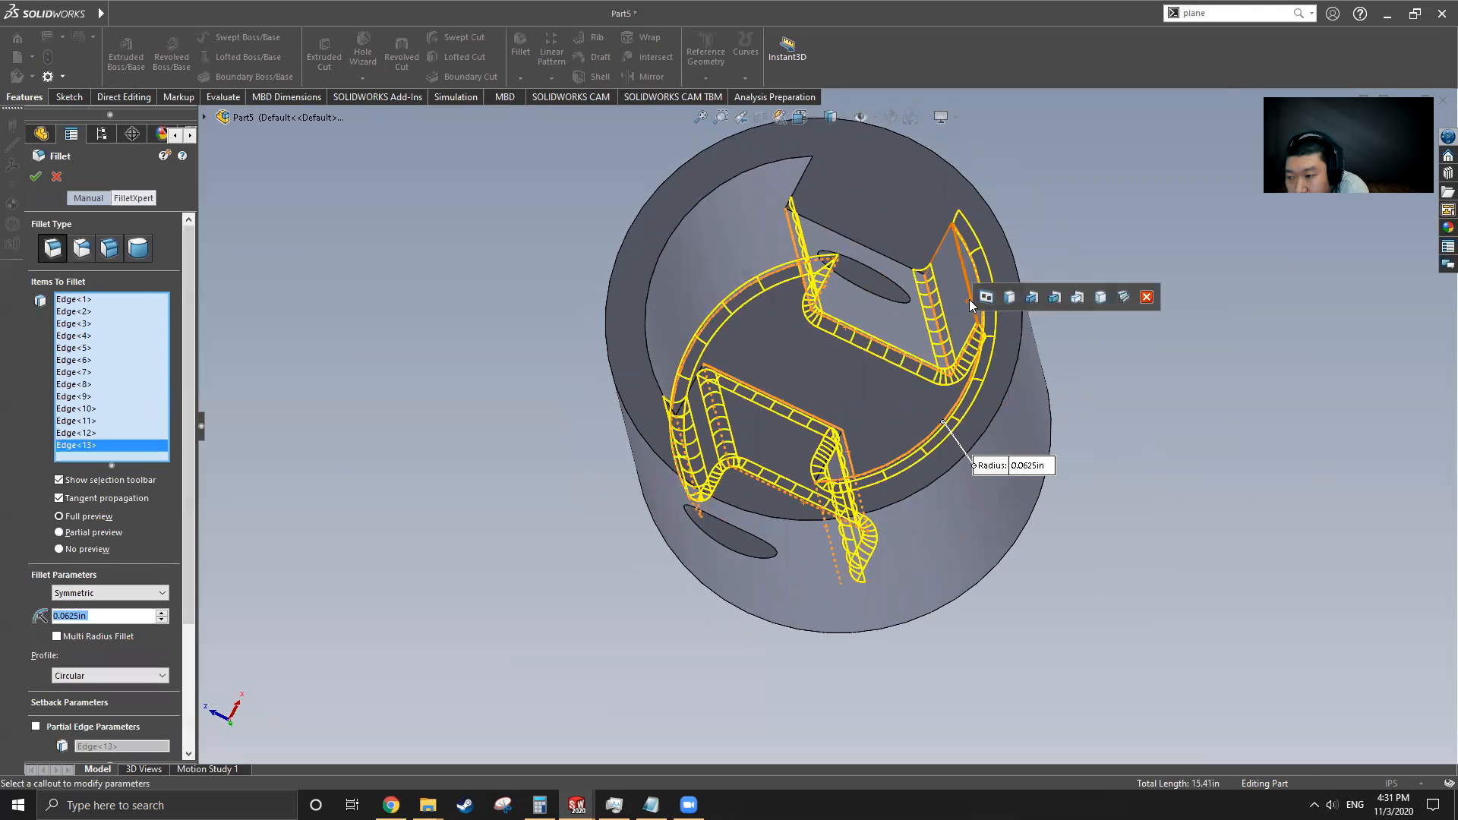
{"action": "left_click", "coordinate": [965, 275]}
{"action": "middle_click_drag", "start_coordinate": [942, 357], "coordinate": [793, 243]}
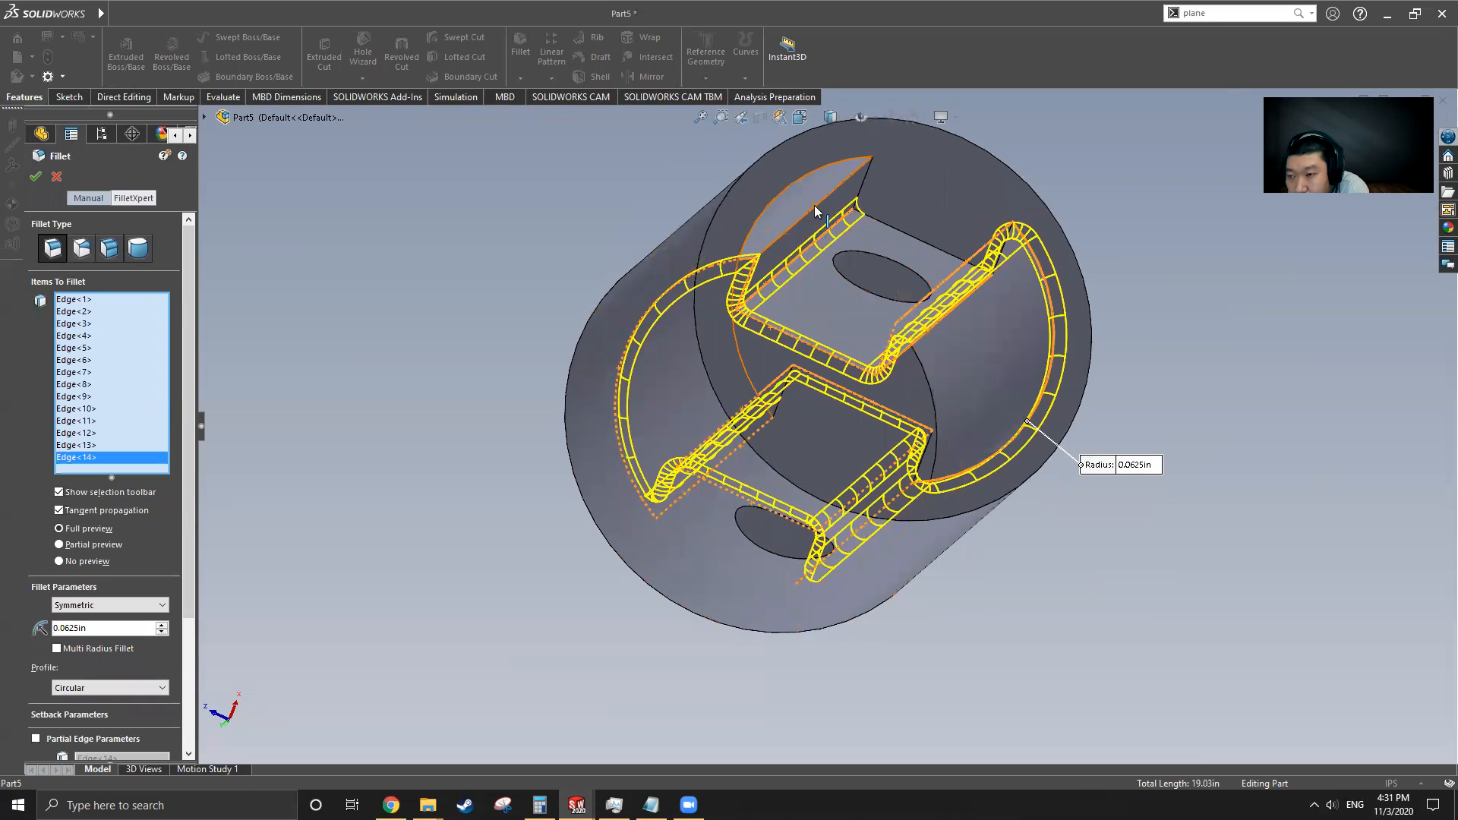
{"action": "left_click", "coordinate": [815, 211]}
{"action": "scroll", "coordinate": [836, 293], "scroll_direction": "up", "scroll_amount": 3}
{"action": "middle_click_drag", "start_coordinate": [836, 335], "coordinate": [857, 448]}
{"action": "left_click", "coordinate": [728, 333]}
{"action": "left_click", "coordinate": [43, 180]}
Switch to the original Cylinder, roll forward past Cut-Revolve1 and examine the groove dimensions in its Sketch4
{"action": "mouse_move", "coordinate": [178, 15]}
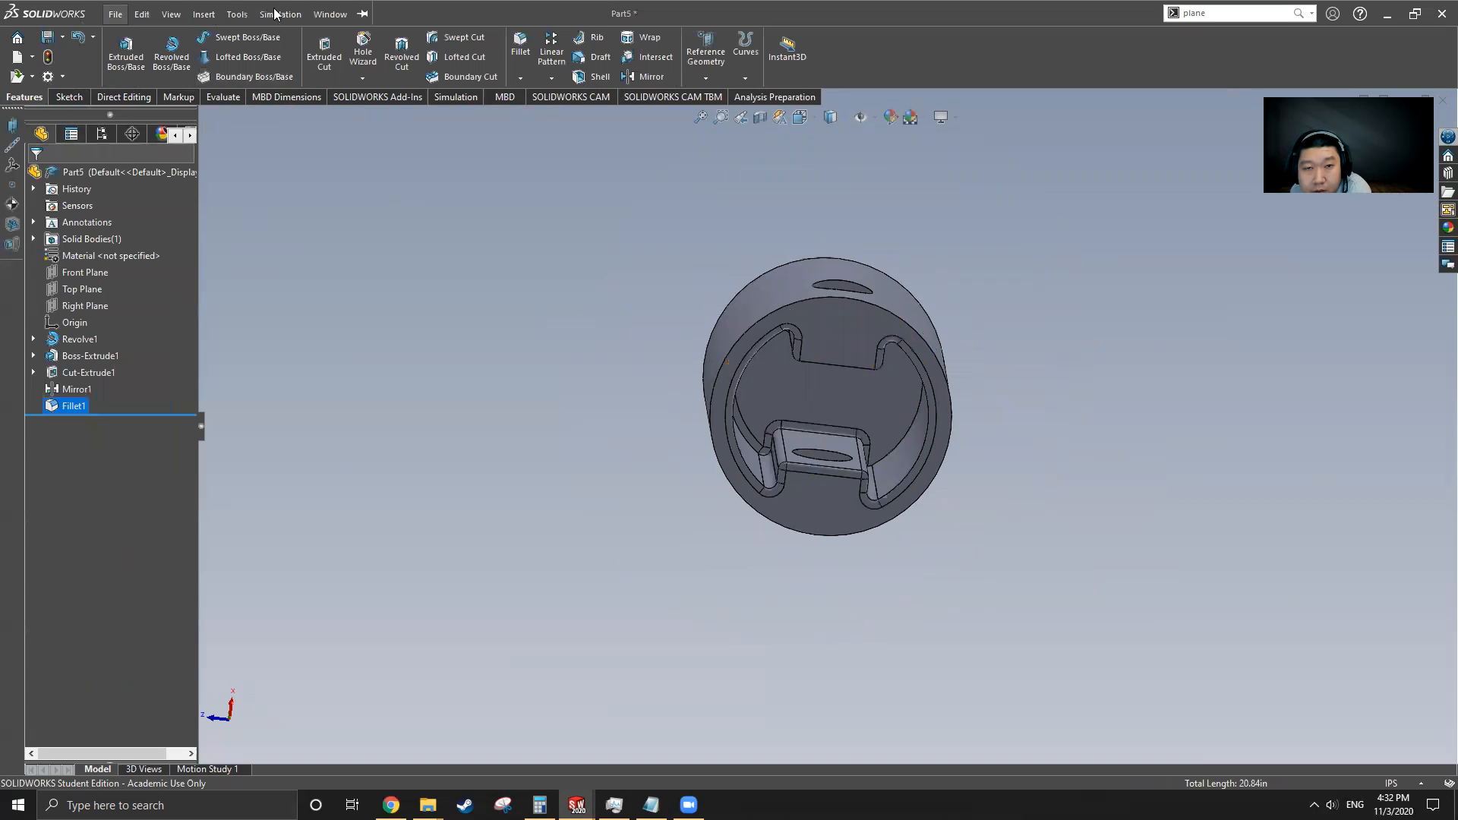
{"action": "left_click", "coordinate": [275, 13]}
{"action": "mouse_move", "coordinate": [331, 14]}
{"action": "left_click", "coordinate": [377, 194]}
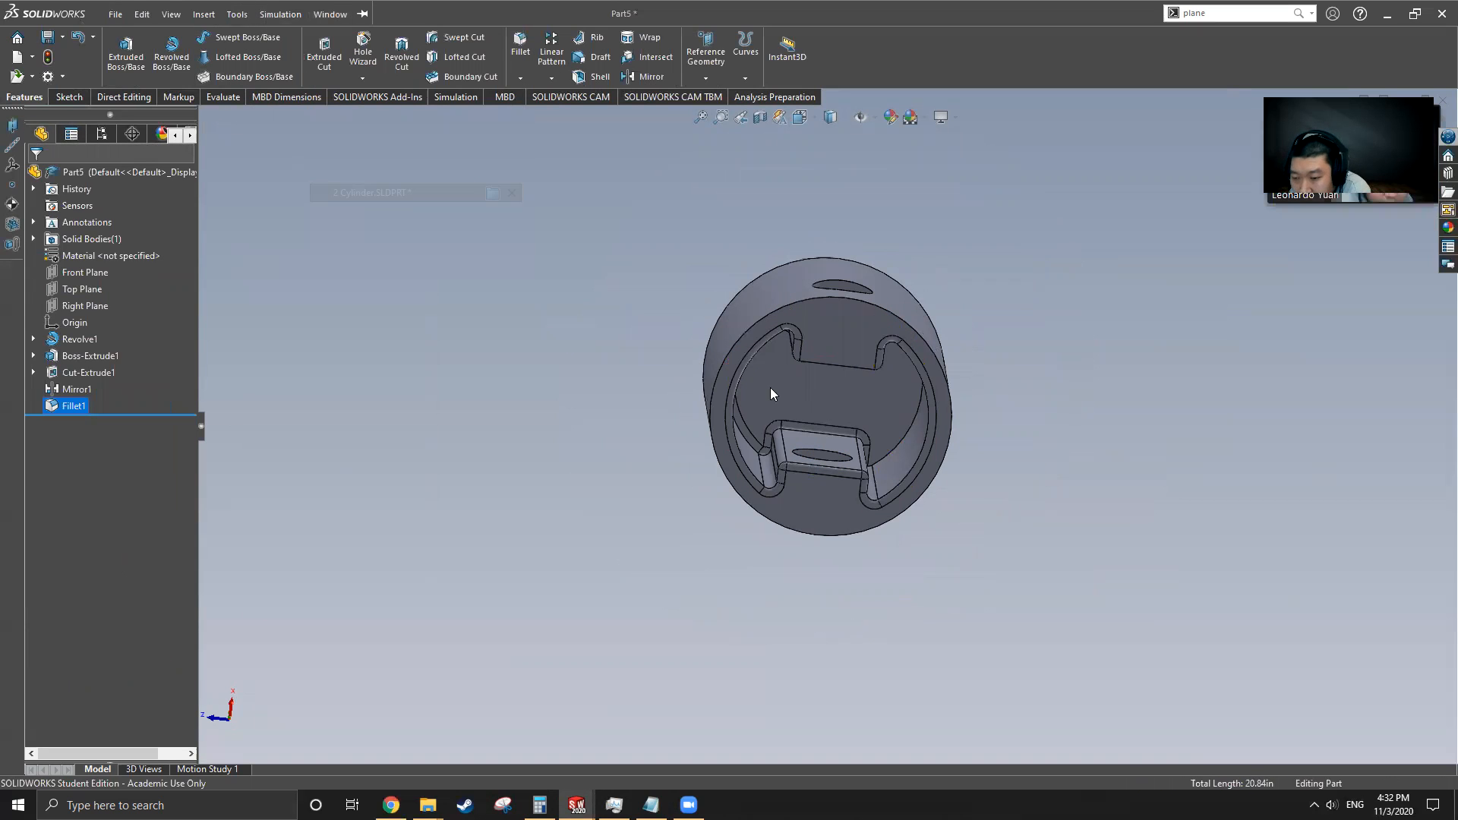
{"action": "middle_click_drag", "start_coordinate": [810, 450], "coordinate": [859, 342]}
{"action": "mouse_move", "coordinate": [144, 464]}
{"action": "left_mouse_down"}
{"action": "mouse_move", "coordinate": [139, 480]}
{"action": "mouse_move", "coordinate": [95, 474]}
{"action": "left_mouse_up"}
{"action": "left_click", "coordinate": [94, 472]}
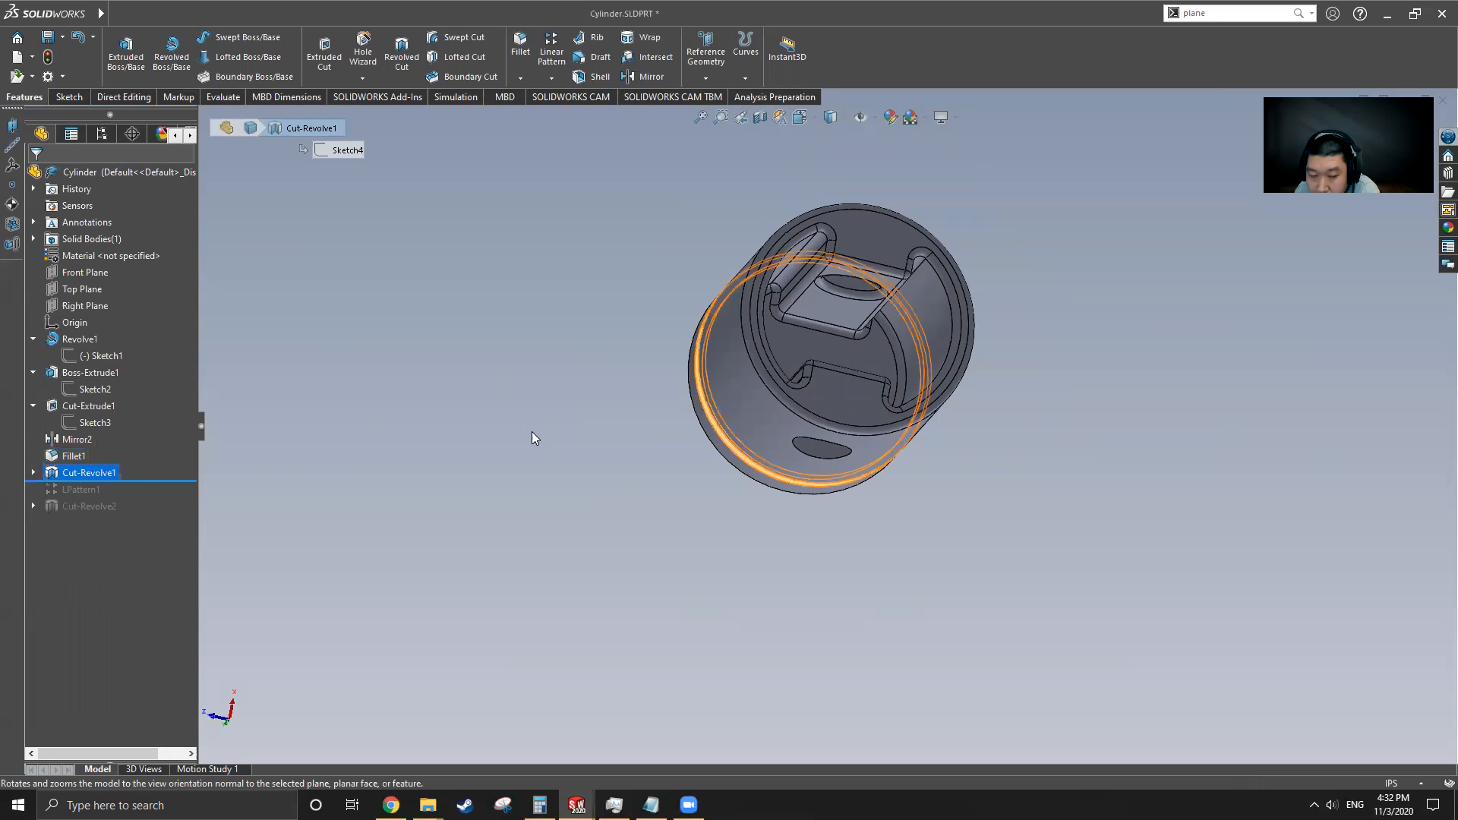
{"action": "middle_click_drag", "start_coordinate": [620, 430], "coordinate": [725, 331]}
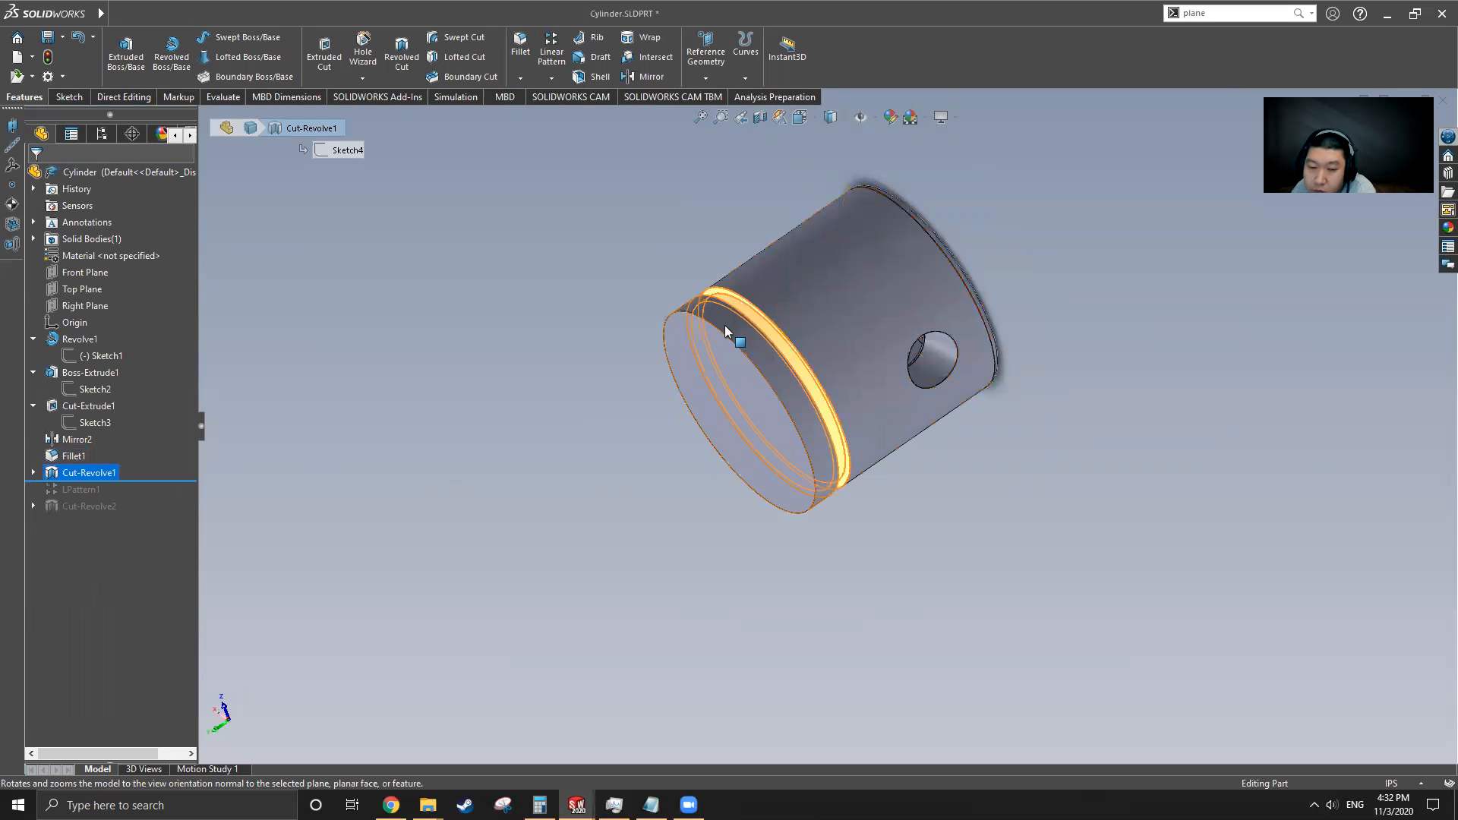
{"action": "left_click", "coordinate": [34, 473]}
{"action": "left_click", "coordinate": [88, 490]}
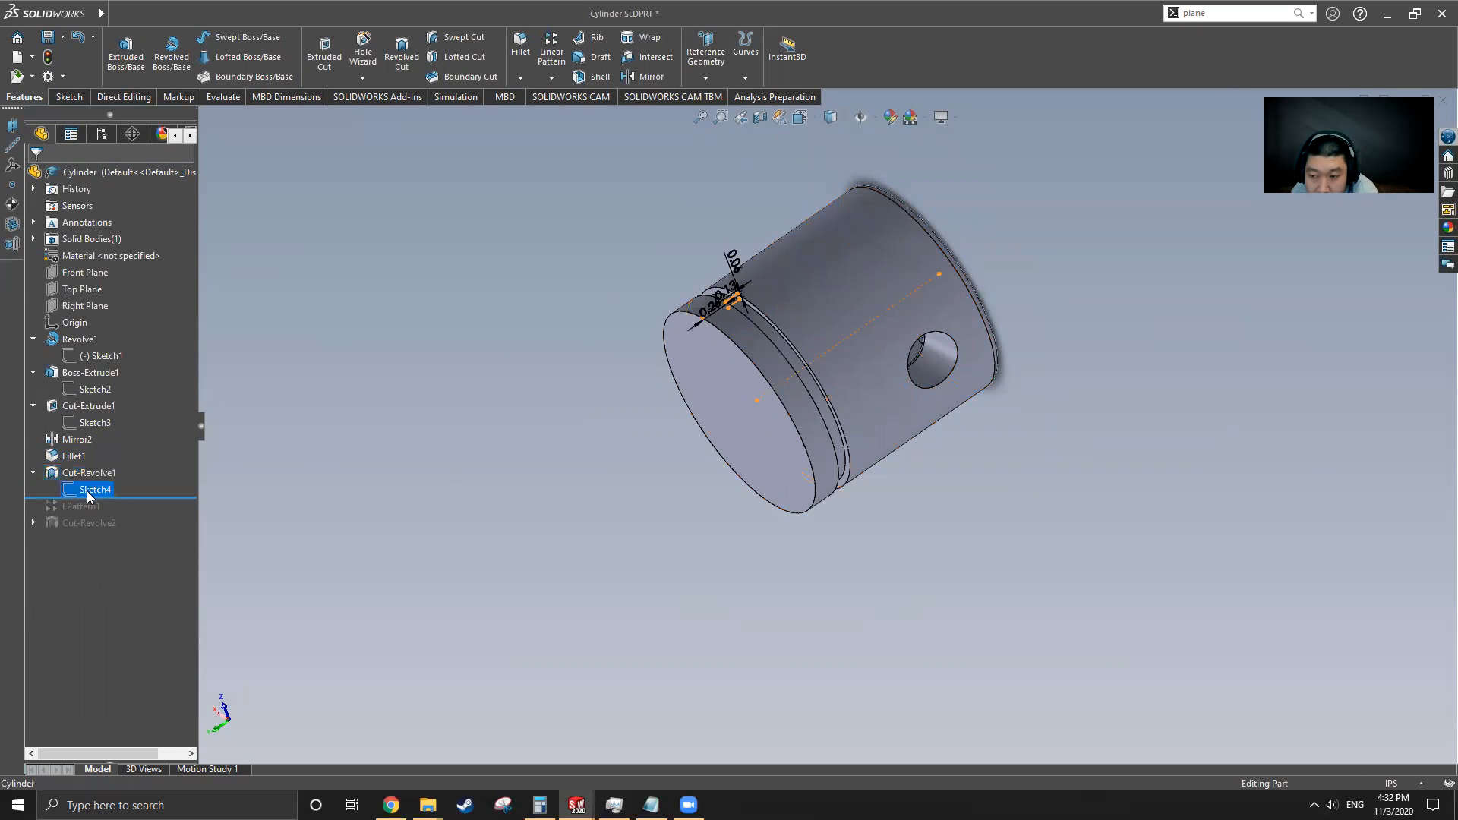
{"action": "mouse_move", "coordinate": [753, 383]}
{"action": "middle_mouse_down"}
{"action": "mouse_move", "coordinate": [793, 319]}
{"action": "mouse_move", "coordinate": [725, 258]}
{"action": "middle_mouse_up"}
{"action": "scroll", "coordinate": [740, 274], "scroll_direction": "down", "scroll_amount": 6}
{"action": "middle_click_drag", "start_coordinate": [751, 443], "coordinate": [731, 411]}
{"action": "scroll", "coordinate": [731, 411], "scroll_direction": "up", "scroll_amount": 8}
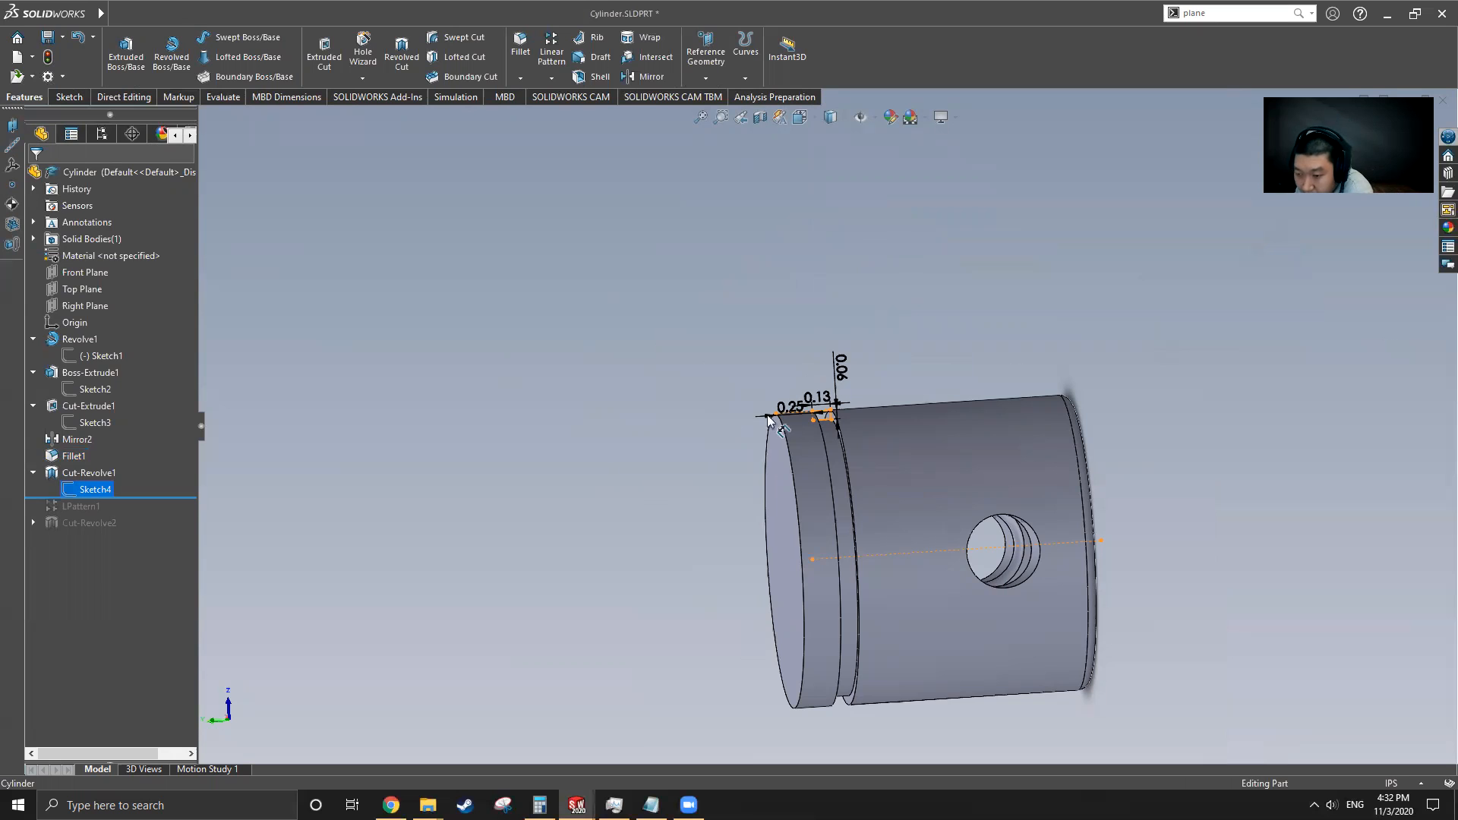
{"action": "scroll", "coordinate": [880, 426], "scroll_direction": "down", "scroll_amount": 5}
{"action": "middle_click_drag", "start_coordinate": [778, 428], "coordinate": [729, 415]}
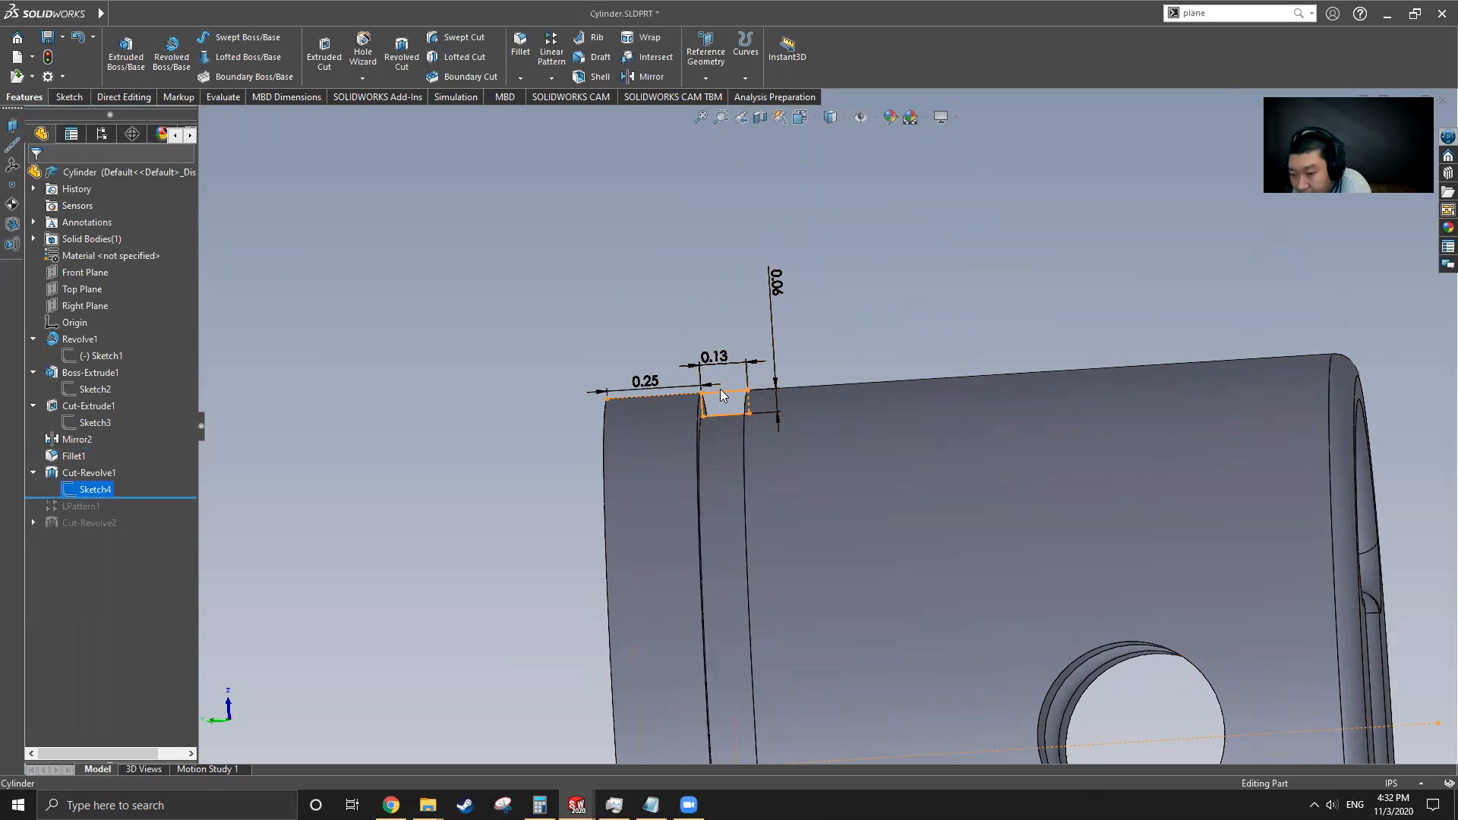
{"action": "scroll", "coordinate": [736, 396], "scroll_direction": "up", "scroll_amount": 4}
{"action": "middle_click_drag", "start_coordinate": [737, 396], "coordinate": [604, 434]}
Switch back to Part5 and start a new sketch on the Front Plane with the Corner Rectangle tool
{"action": "mouse_move", "coordinate": [34, 19]}
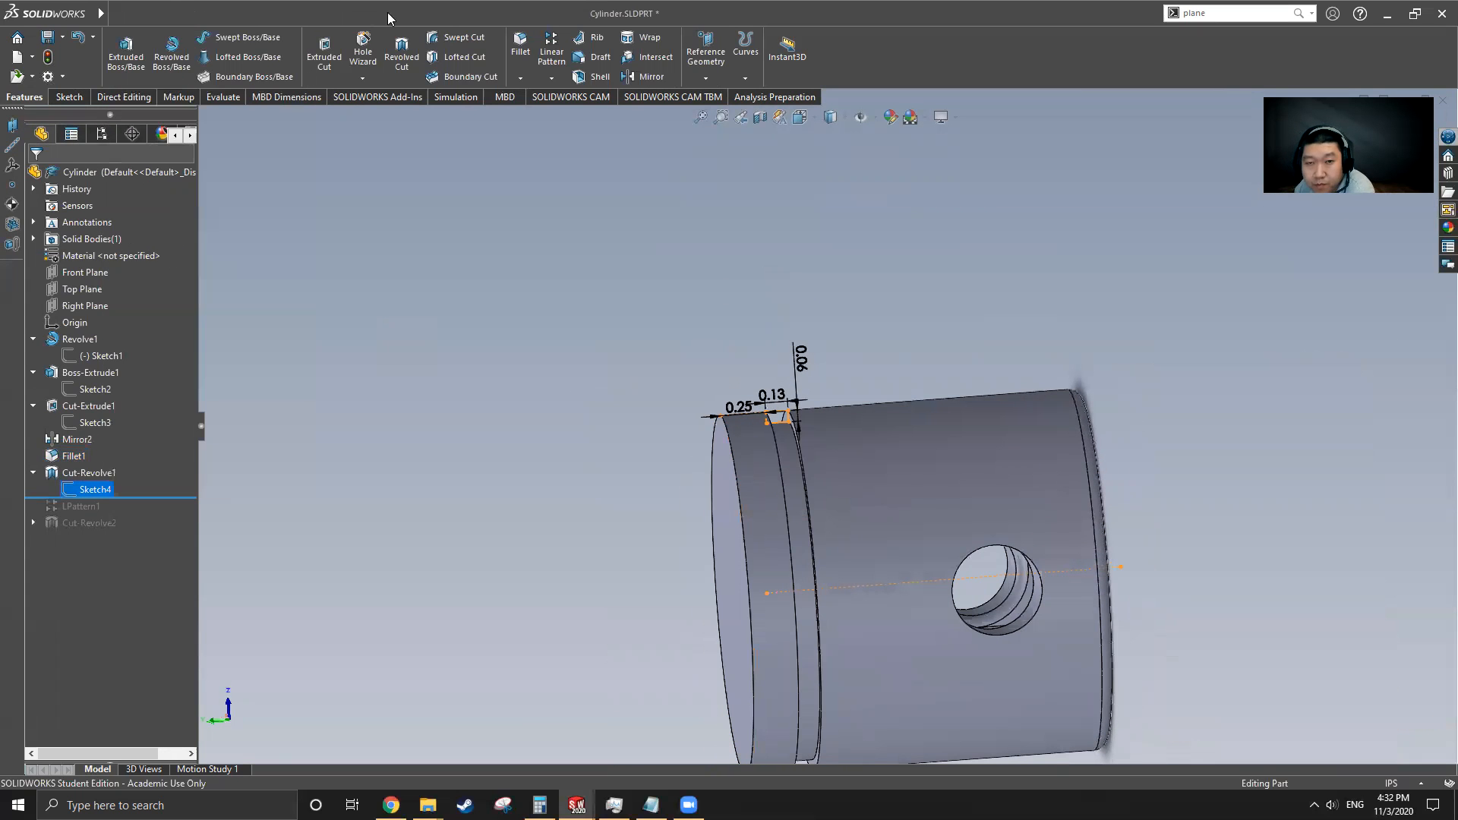
{"action": "left_click", "coordinate": [237, 14]}
{"action": "left_click", "coordinate": [365, 210]}
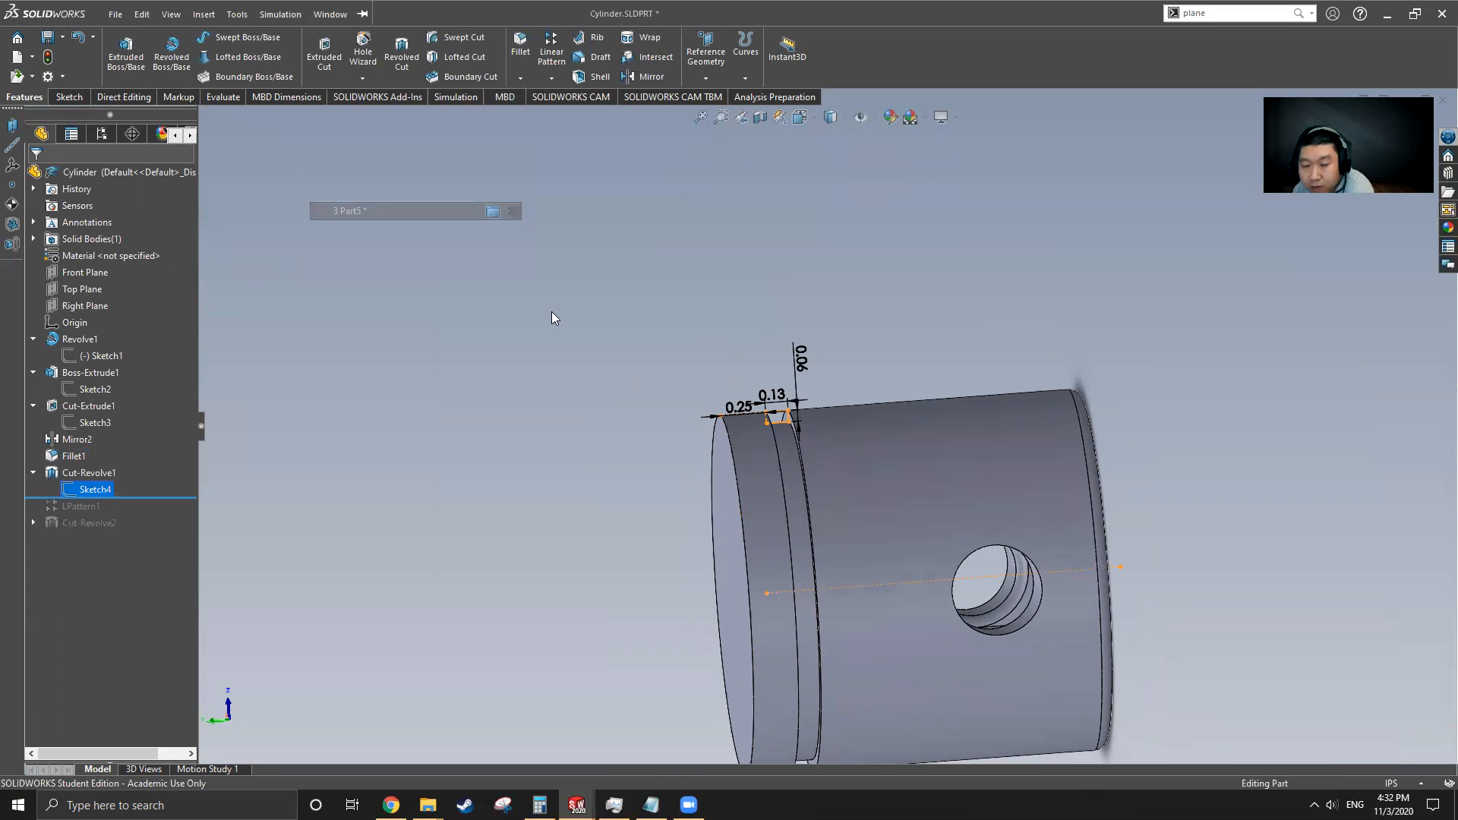
{"action": "middle_click_drag", "start_coordinate": [732, 416], "coordinate": [926, 583]}
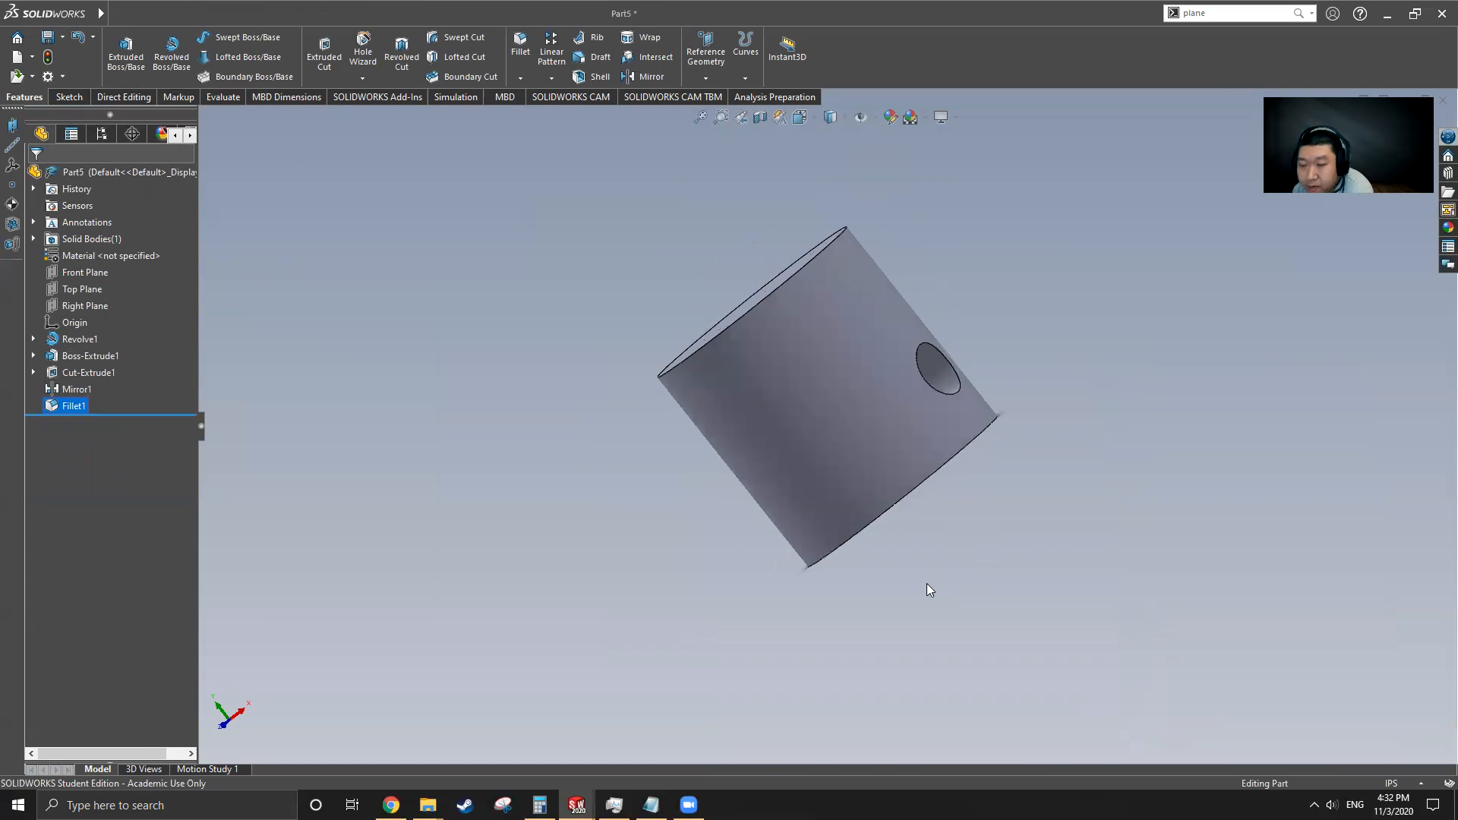
{"action": "left_click", "coordinate": [86, 274]}
{"action": "middle_click_drag", "start_coordinate": [624, 341], "coordinate": [554, 334]}
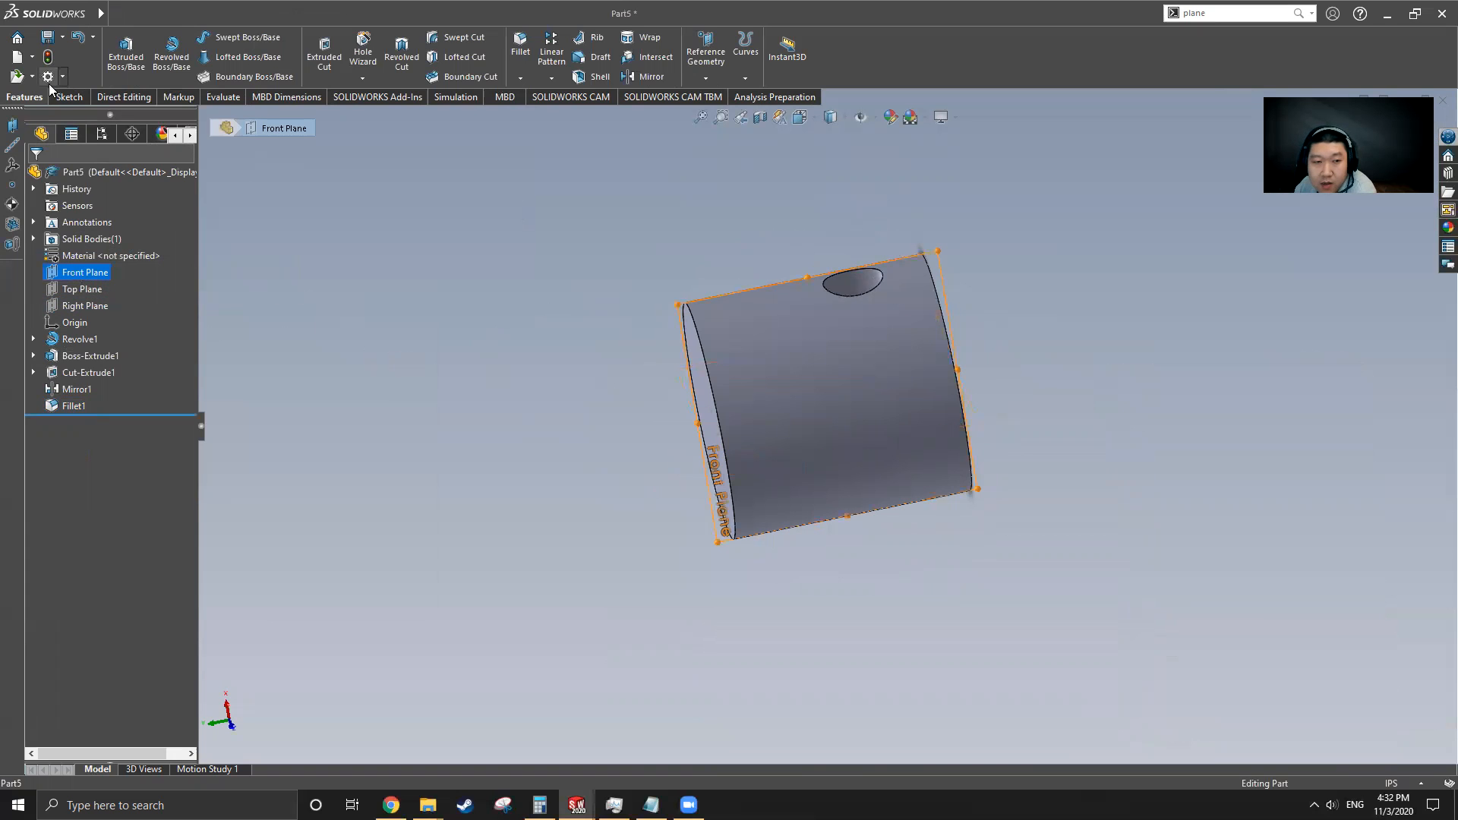
{"action": "left_click", "coordinate": [67, 96]}
{"action": "left_click", "coordinate": [212, 57]}
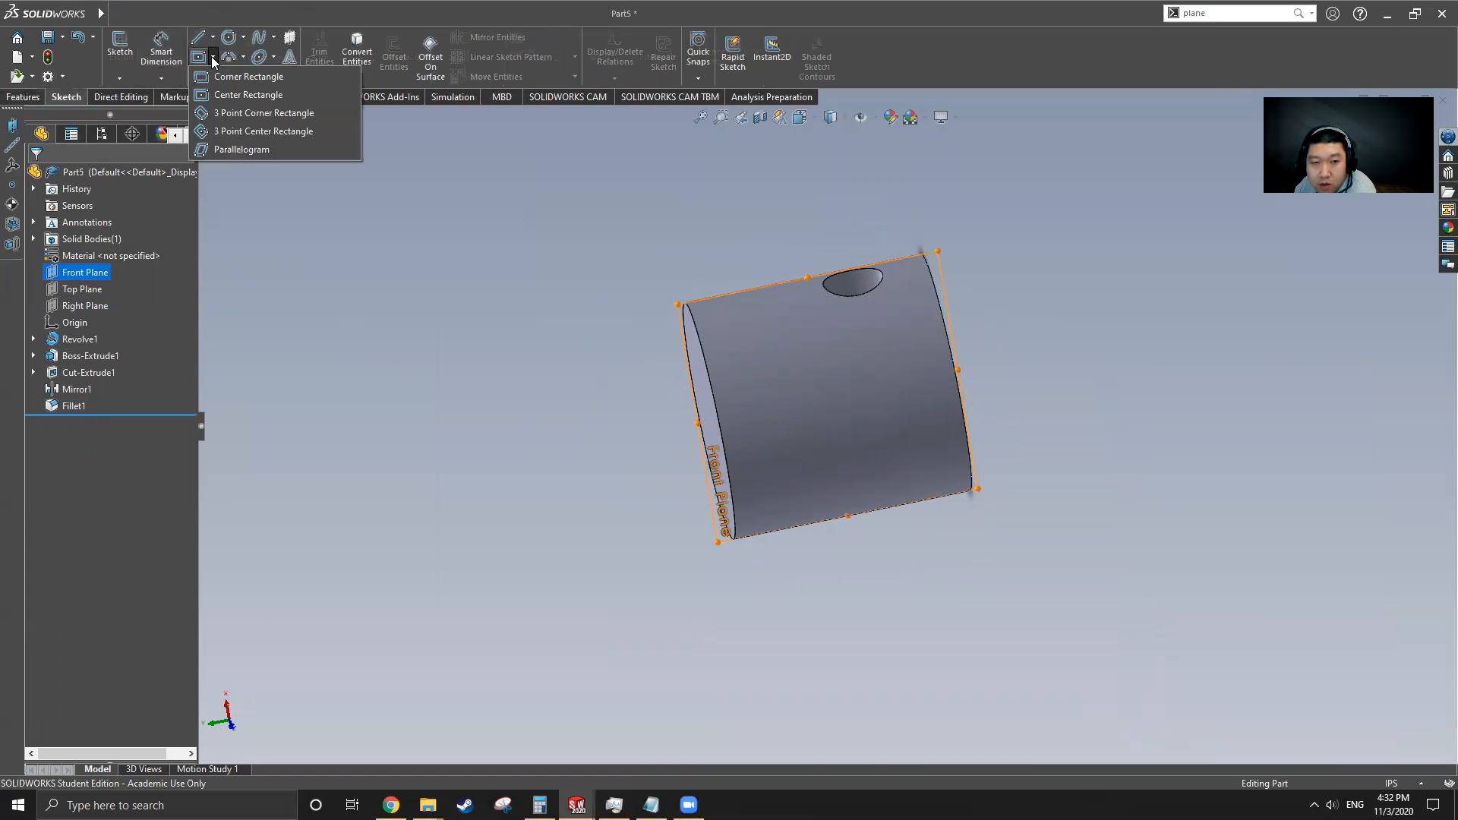
{"action": "left_click", "coordinate": [220, 79]}
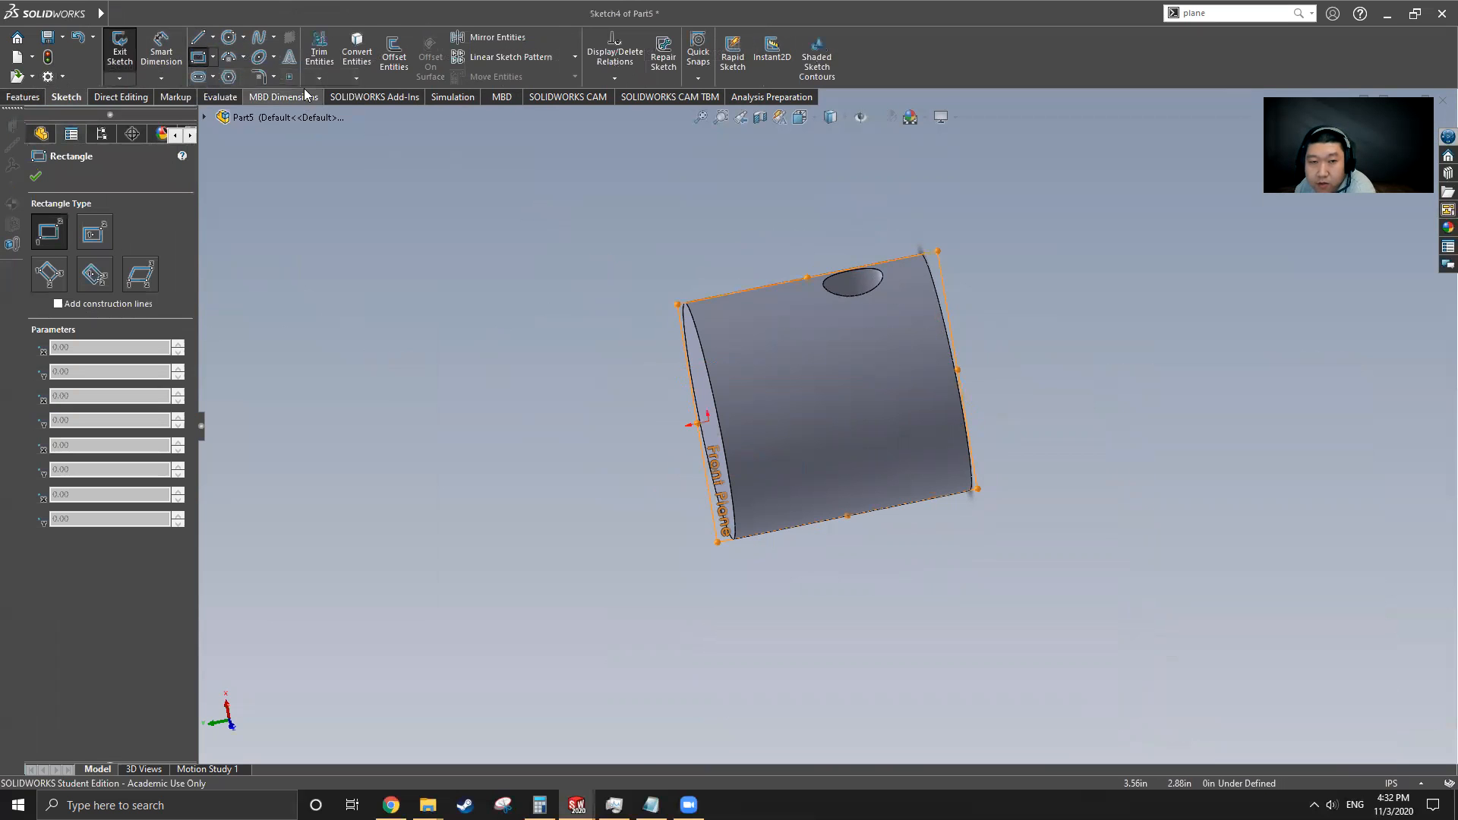
Draw a centerline along the cylinder's axis and exit the line tool
{"action": "left_click", "coordinate": [213, 37]}
{"action": "left_click", "coordinate": [228, 75]}
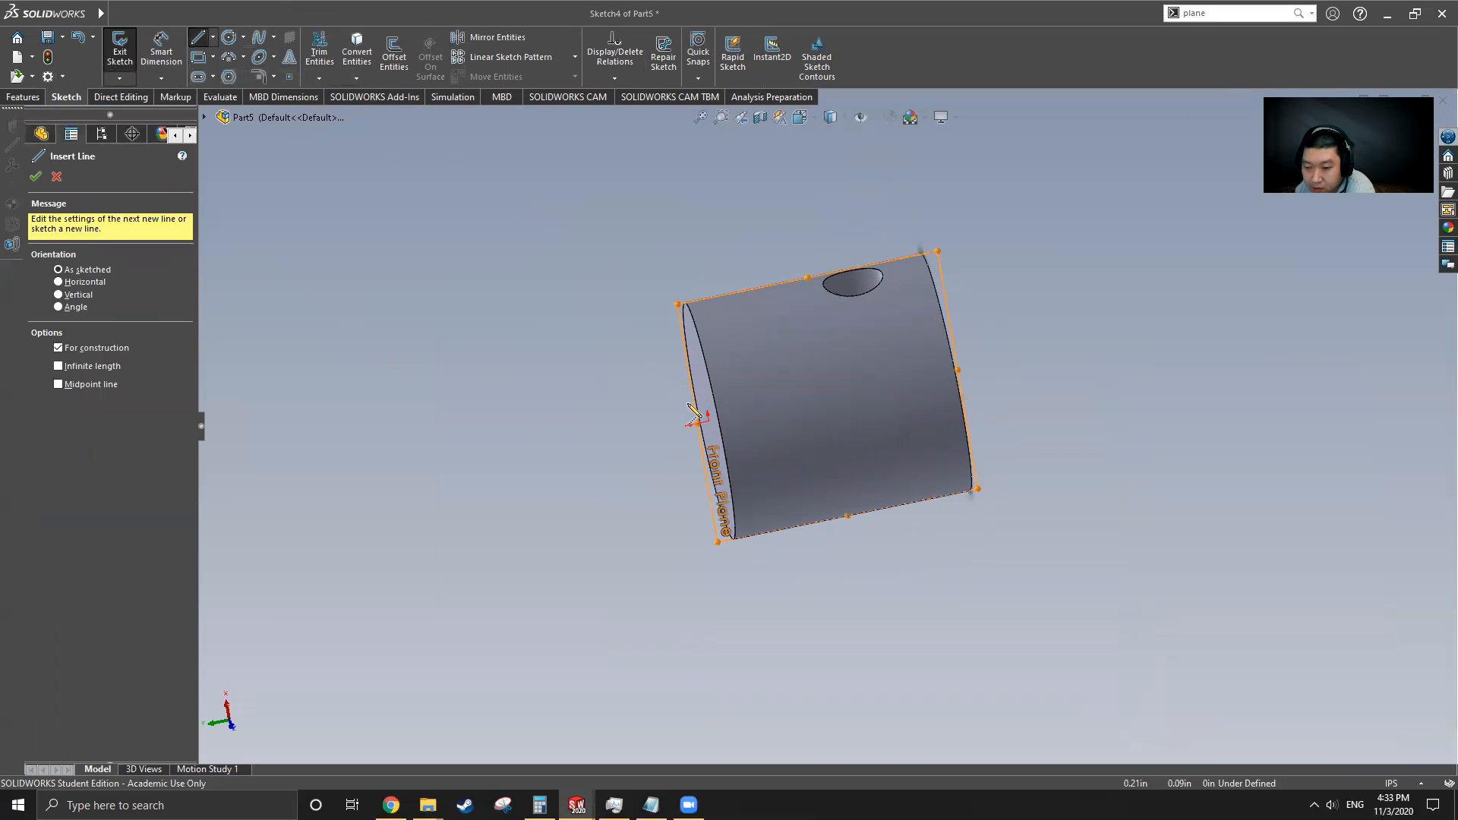
{"action": "left_click", "coordinate": [645, 433]}
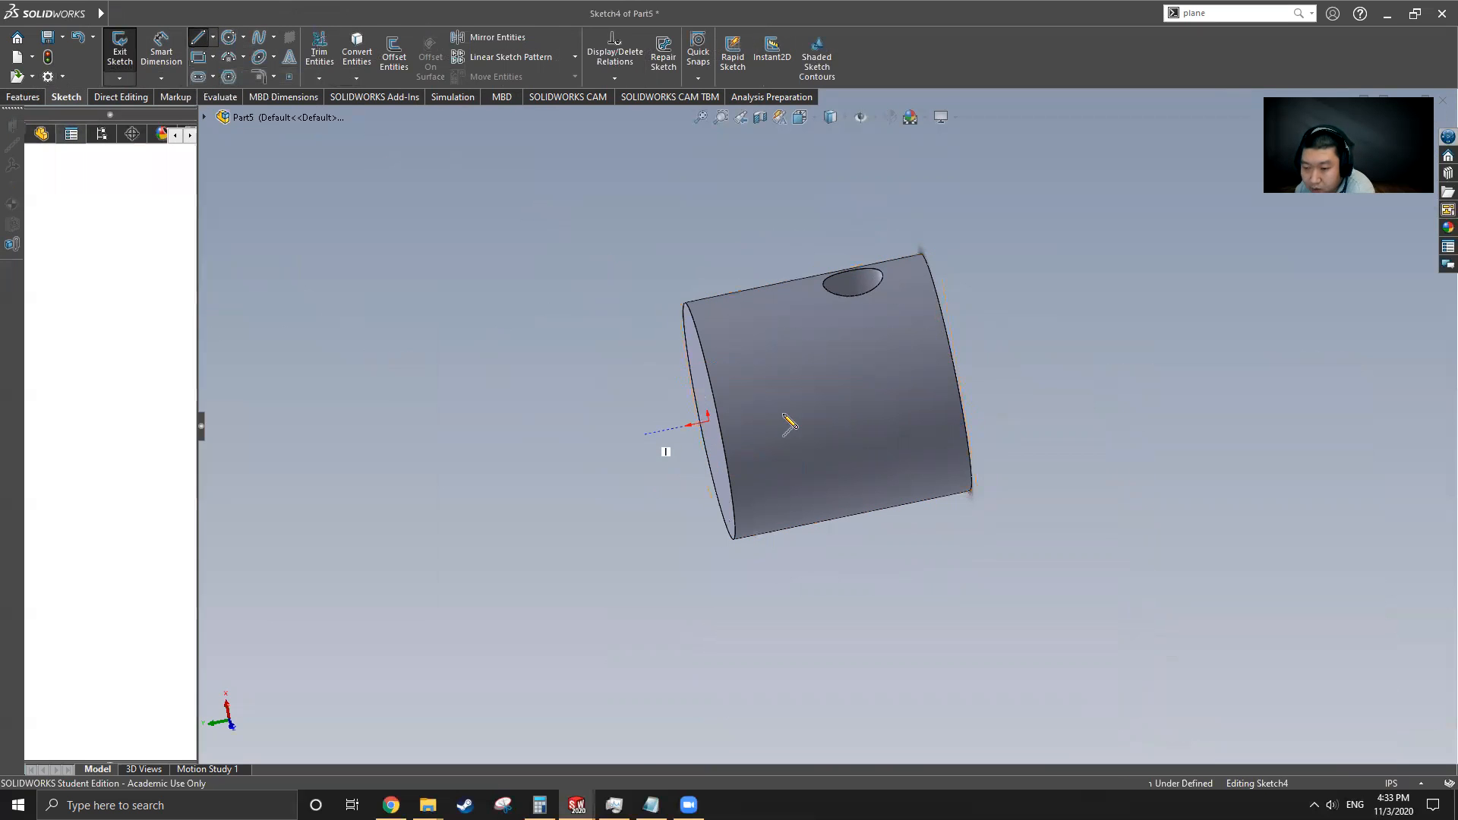
{"action": "left_click", "coordinate": [1067, 348]}
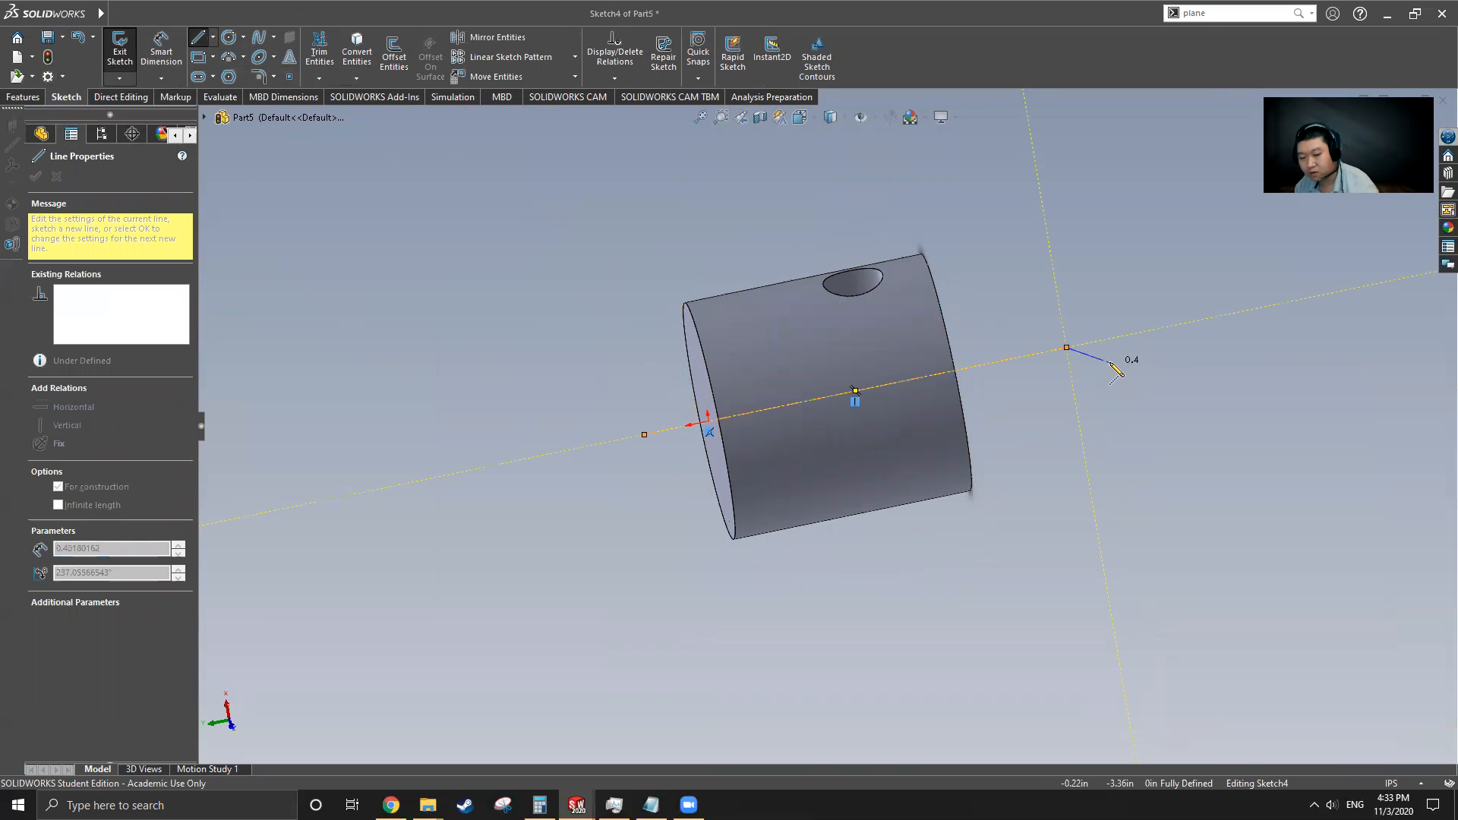
{"action": "key", "text": "Escape"}
{"action": "key", "text": "Escape"}
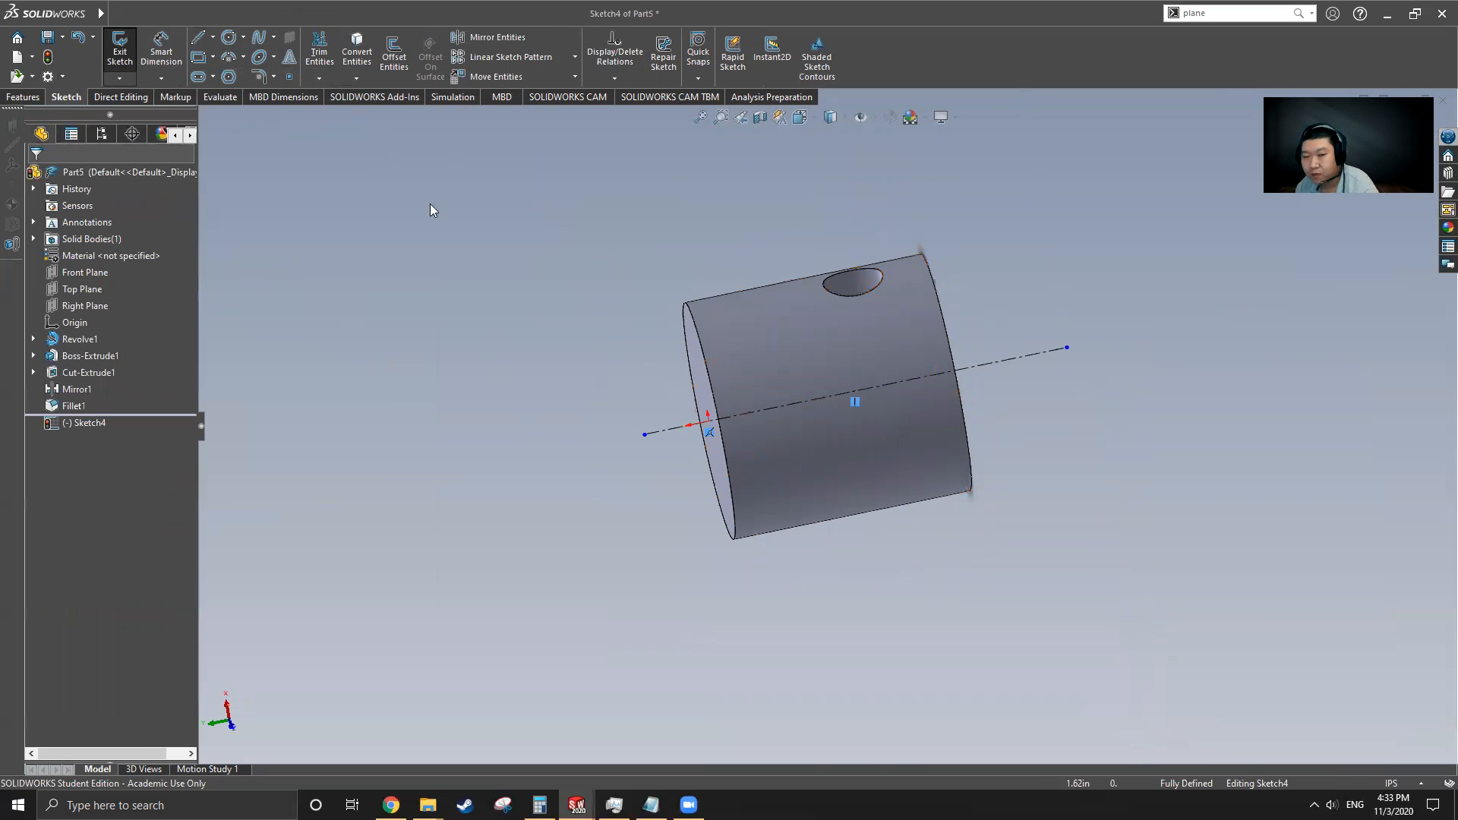
Draw a small corner rectangle at the cylinder's right edge just below its top face, in the front view
{"action": "left_click", "coordinate": [199, 56]}
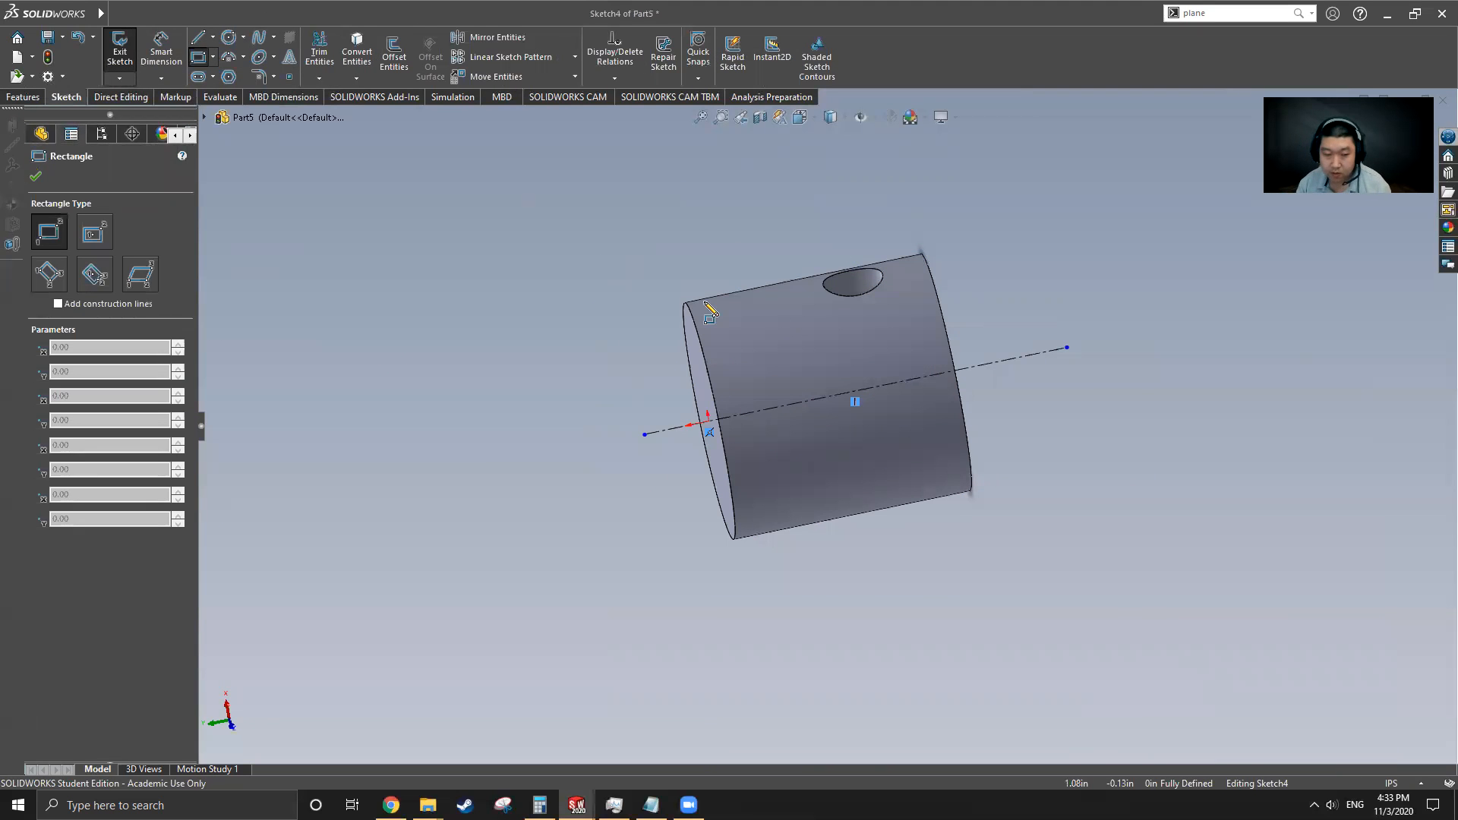
{"action": "key", "text": "ctrl+1"}
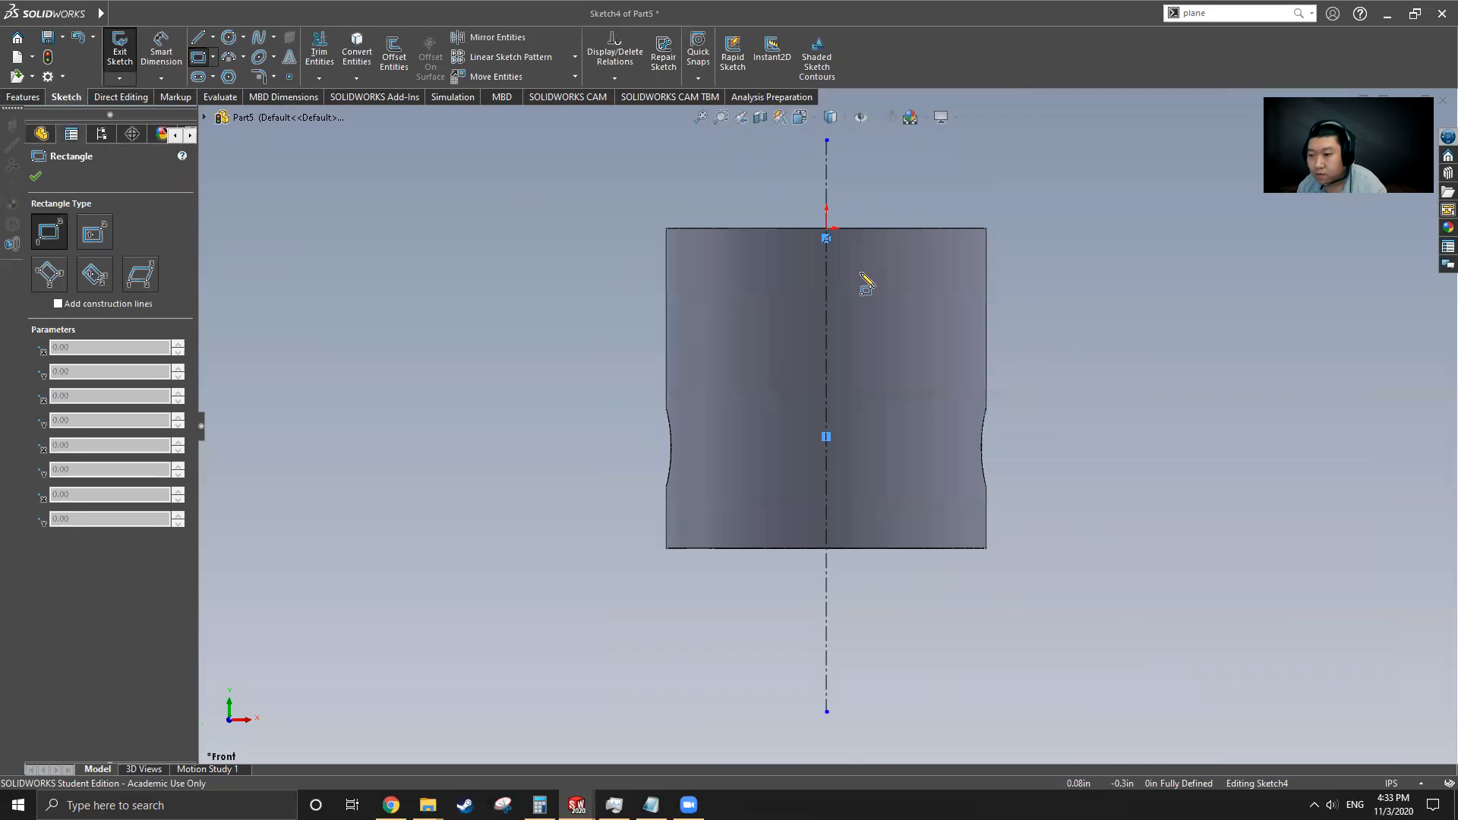
{"action": "scroll", "coordinate": [986, 270], "scroll_direction": "down", "scroll_amount": 5}
{"action": "left_click", "coordinate": [885, 303]}
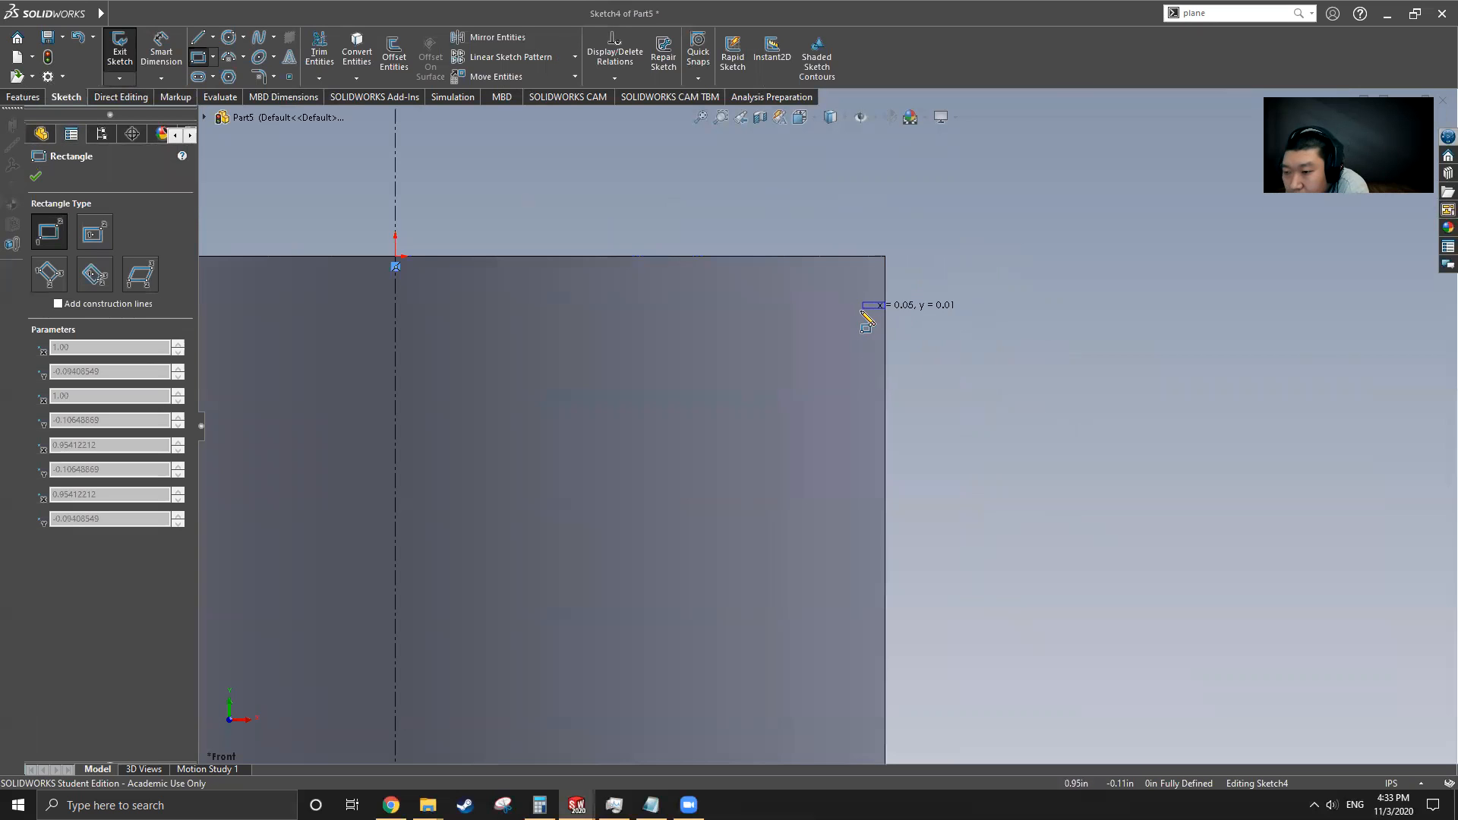
{"action": "left_click", "coordinate": [846, 360]}
Dimension the rectangle's distance from the cylinder's top edge as 0.25 in
{"action": "left_click", "coordinate": [161, 50]}
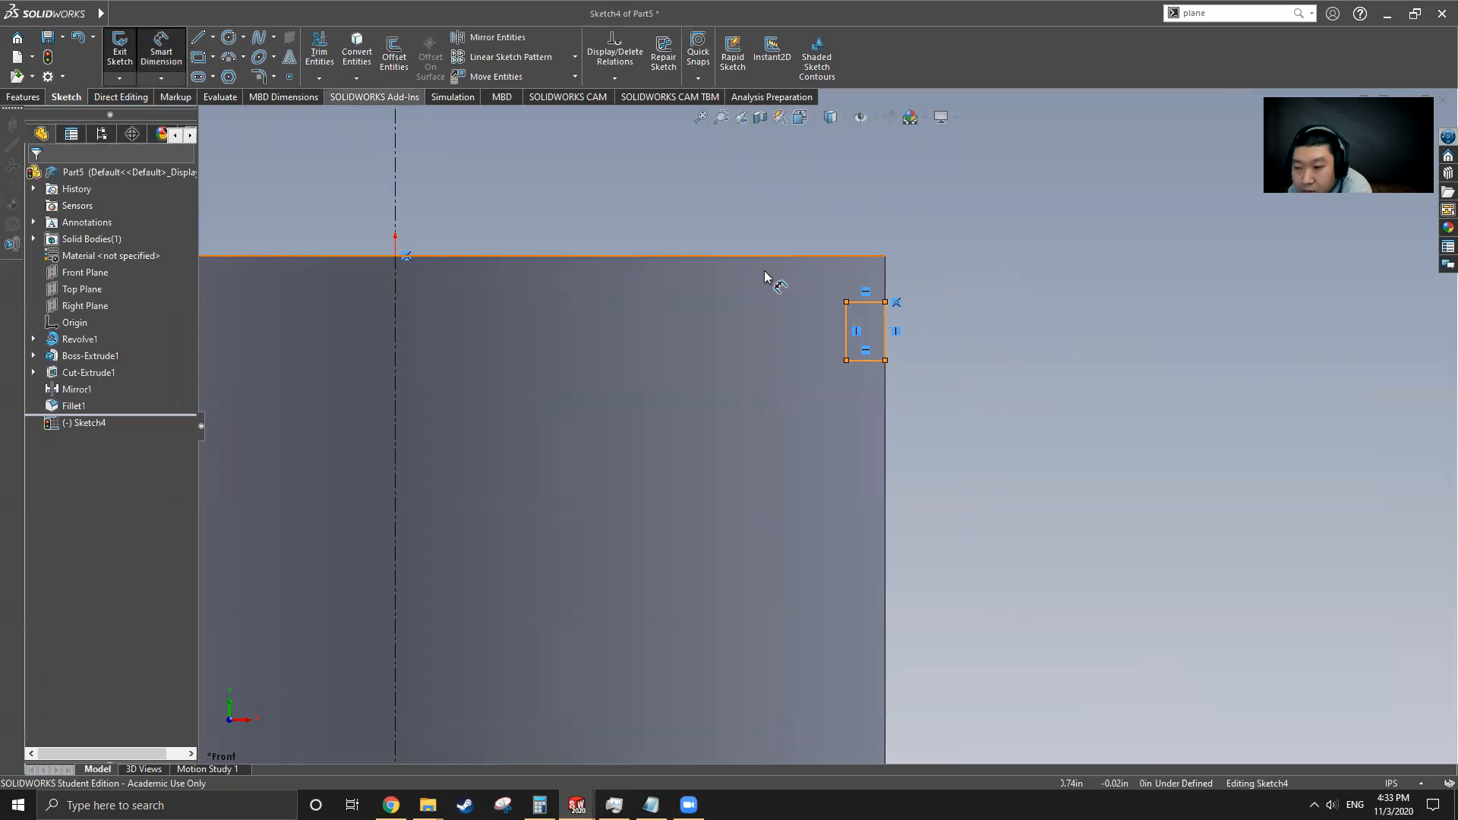
{"action": "left_click", "coordinate": [860, 257]}
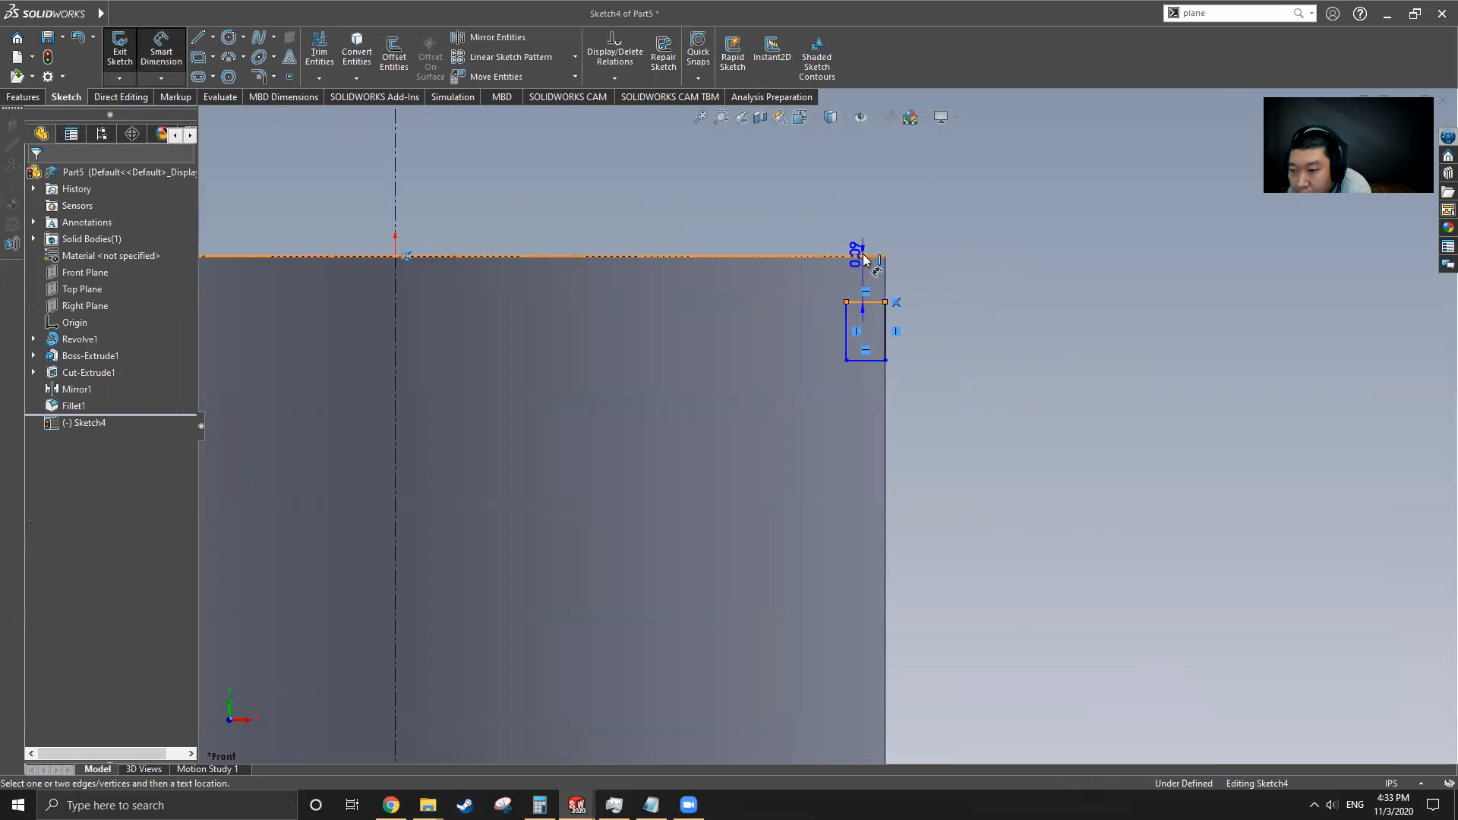
{"action": "left_click", "coordinate": [869, 204]}
{"action": "type", "text": ".25"}
{"action": "key", "text": "Return"}
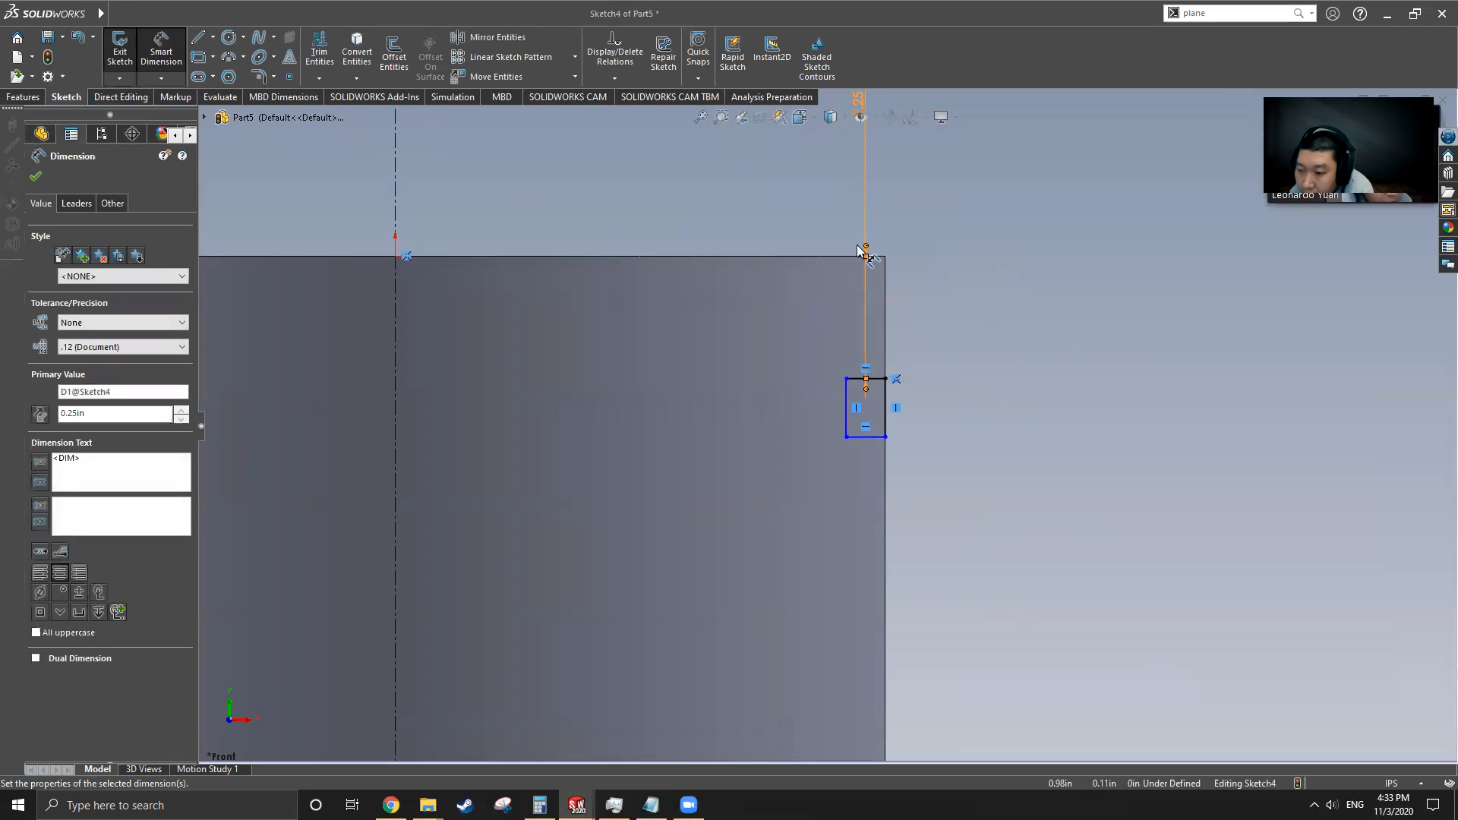
Dimension the rectangle's height, checking the groove in the original Cylinder, and set it to 0.13 in
{"action": "left_click", "coordinate": [846, 416]}
{"action": "left_click", "coordinate": [795, 401]}
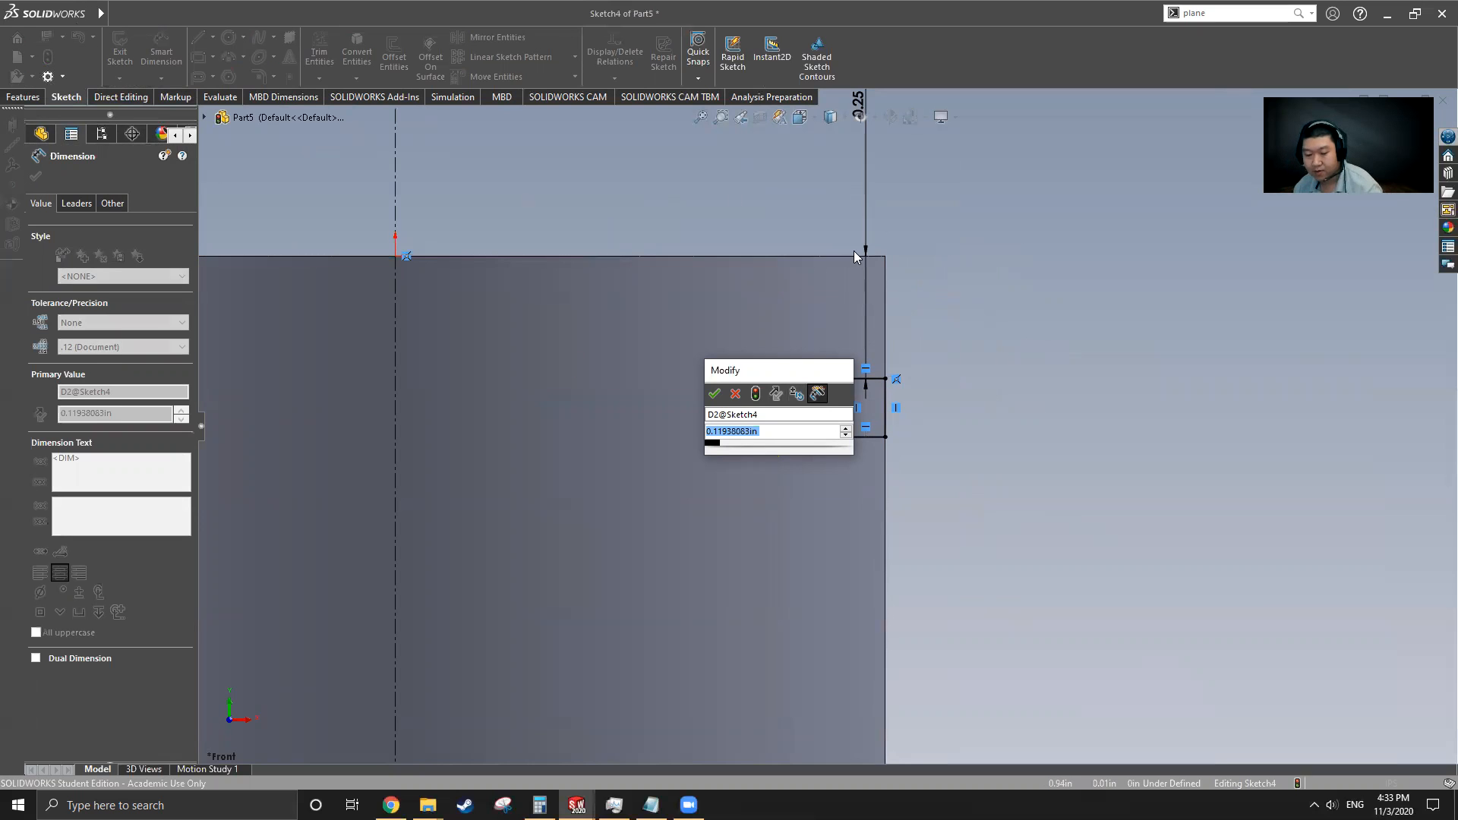
{"action": "key", "text": "Return"}
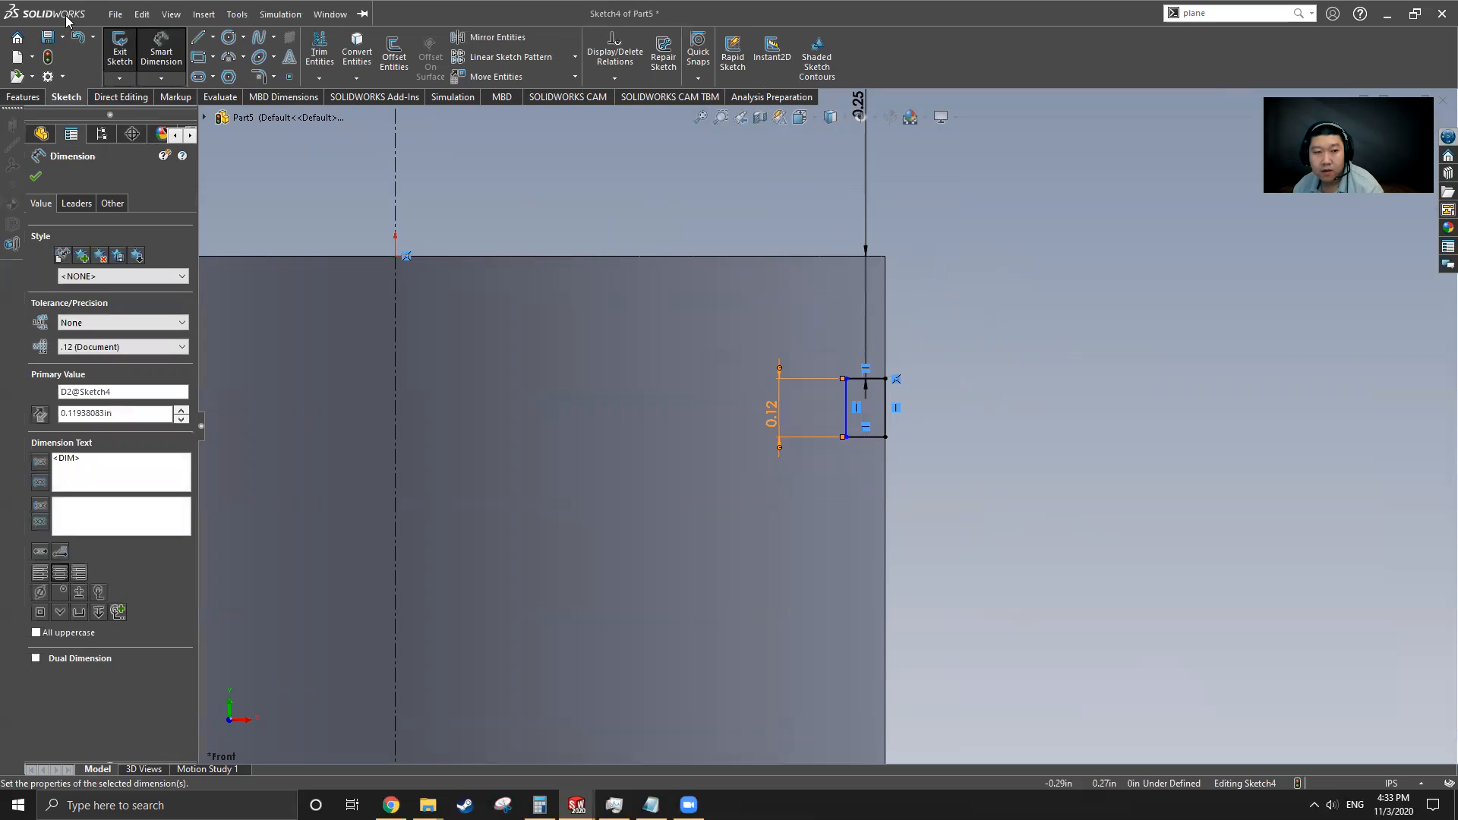
{"action": "left_click", "coordinate": [329, 13]}
{"action": "left_click", "coordinate": [358, 193]}
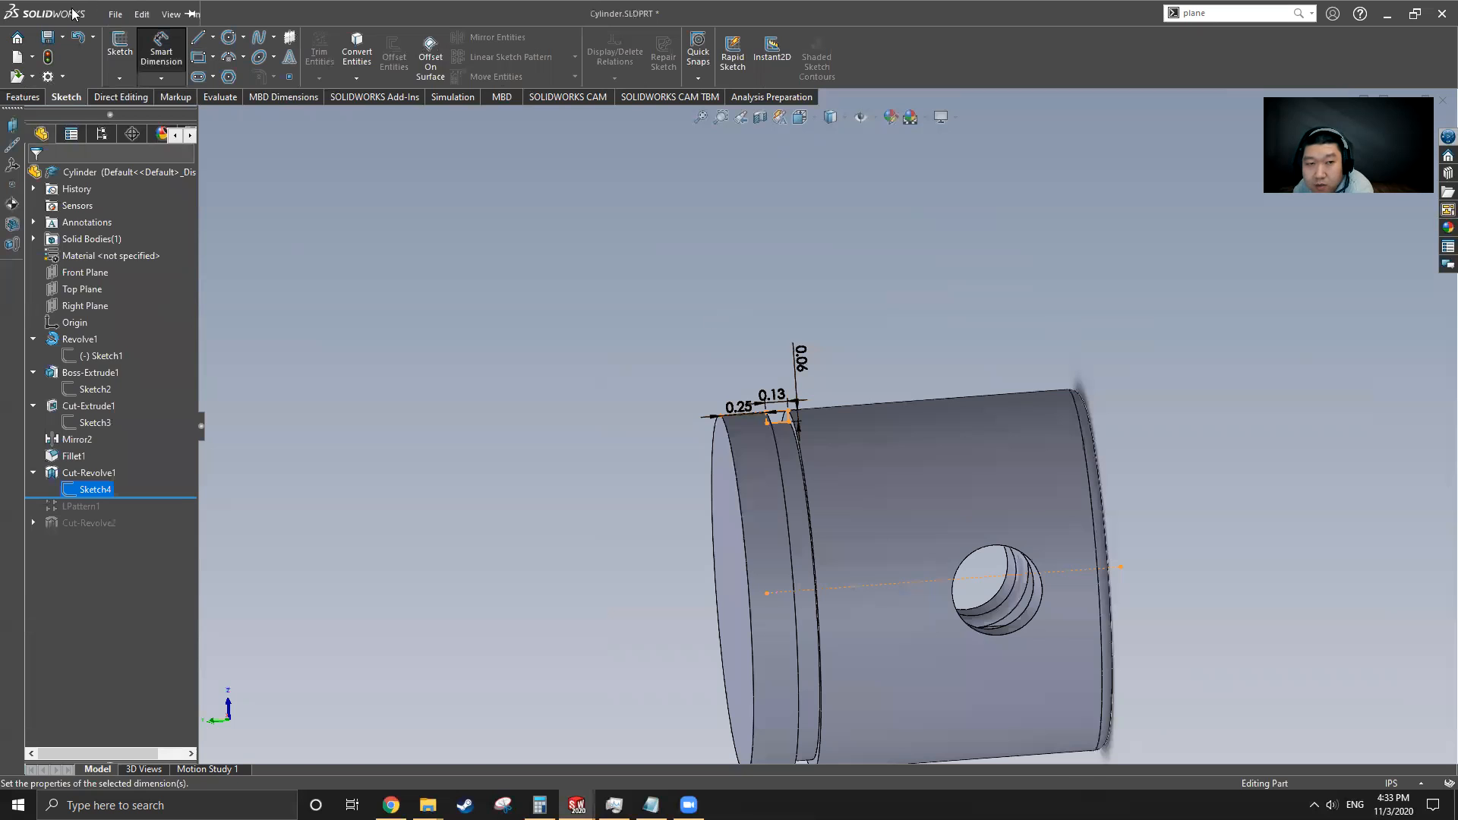
{"action": "left_click", "coordinate": [301, 14]}
{"action": "mouse_move", "coordinate": [329, 14]}
{"action": "left_click", "coordinate": [382, 213]}
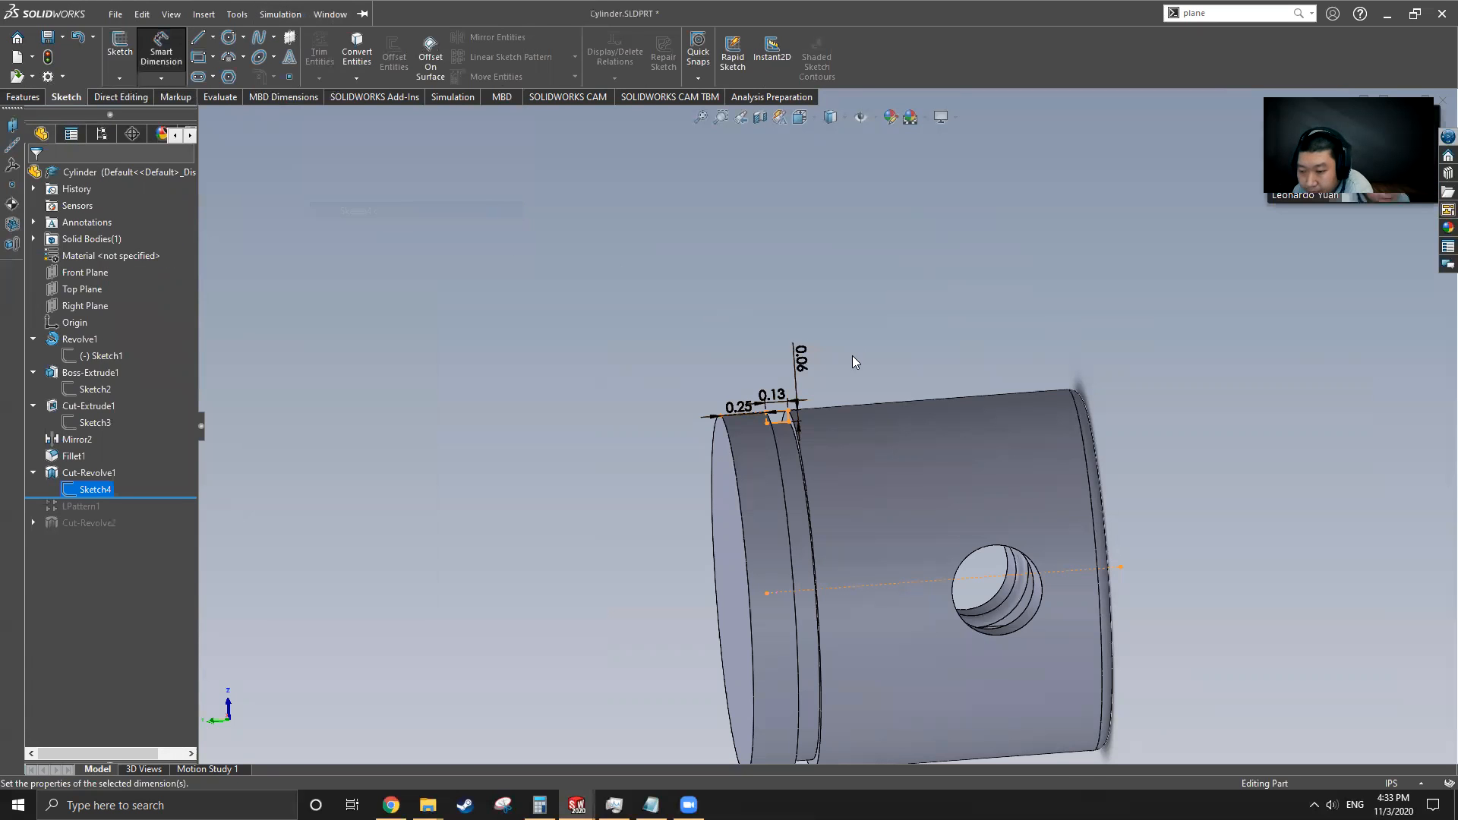
{"action": "double_click", "coordinate": [772, 417]}
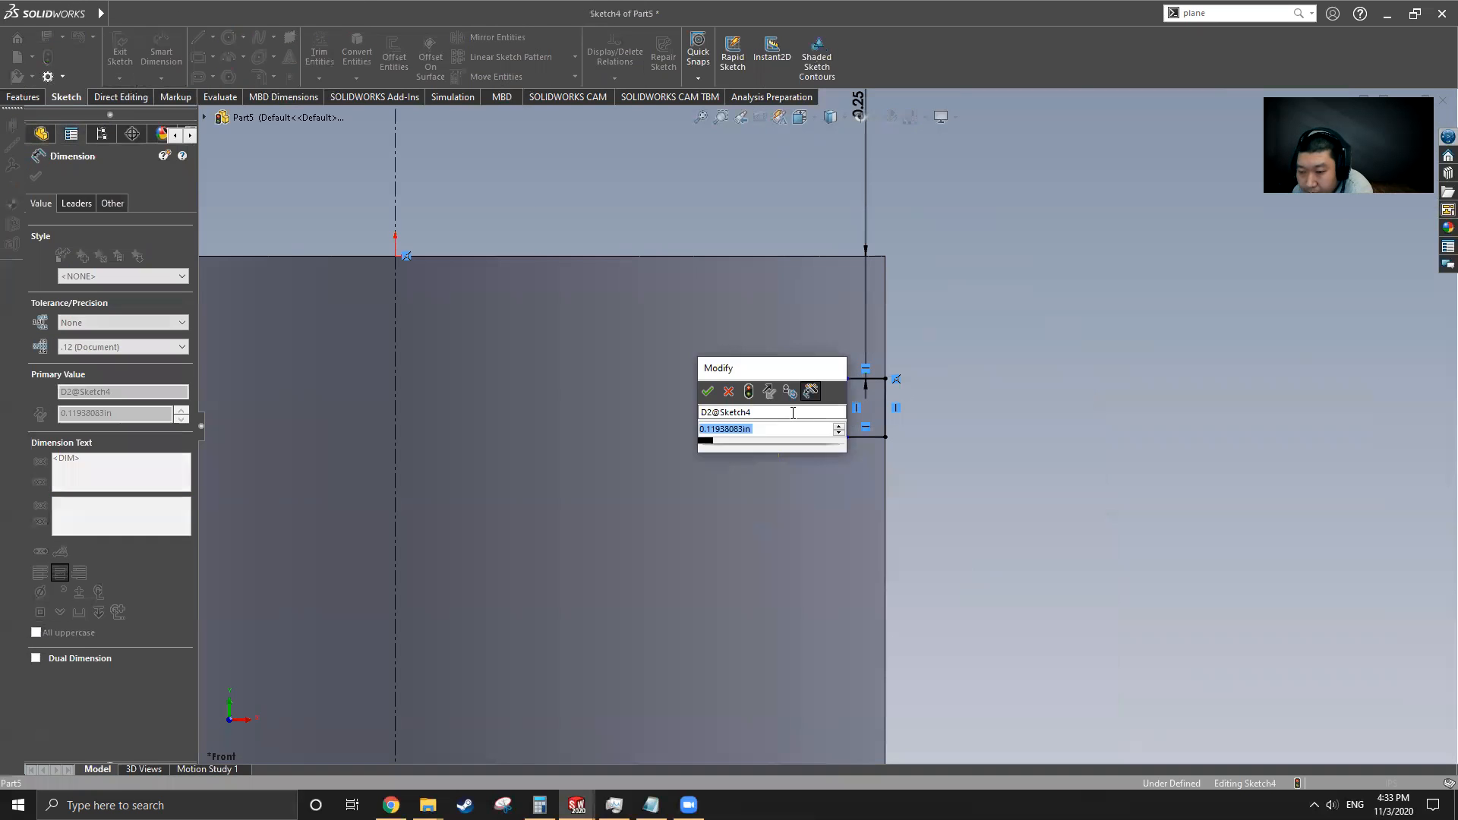
{"action": "type", "text": "0.13"}
{"action": "key", "text": "Return"}
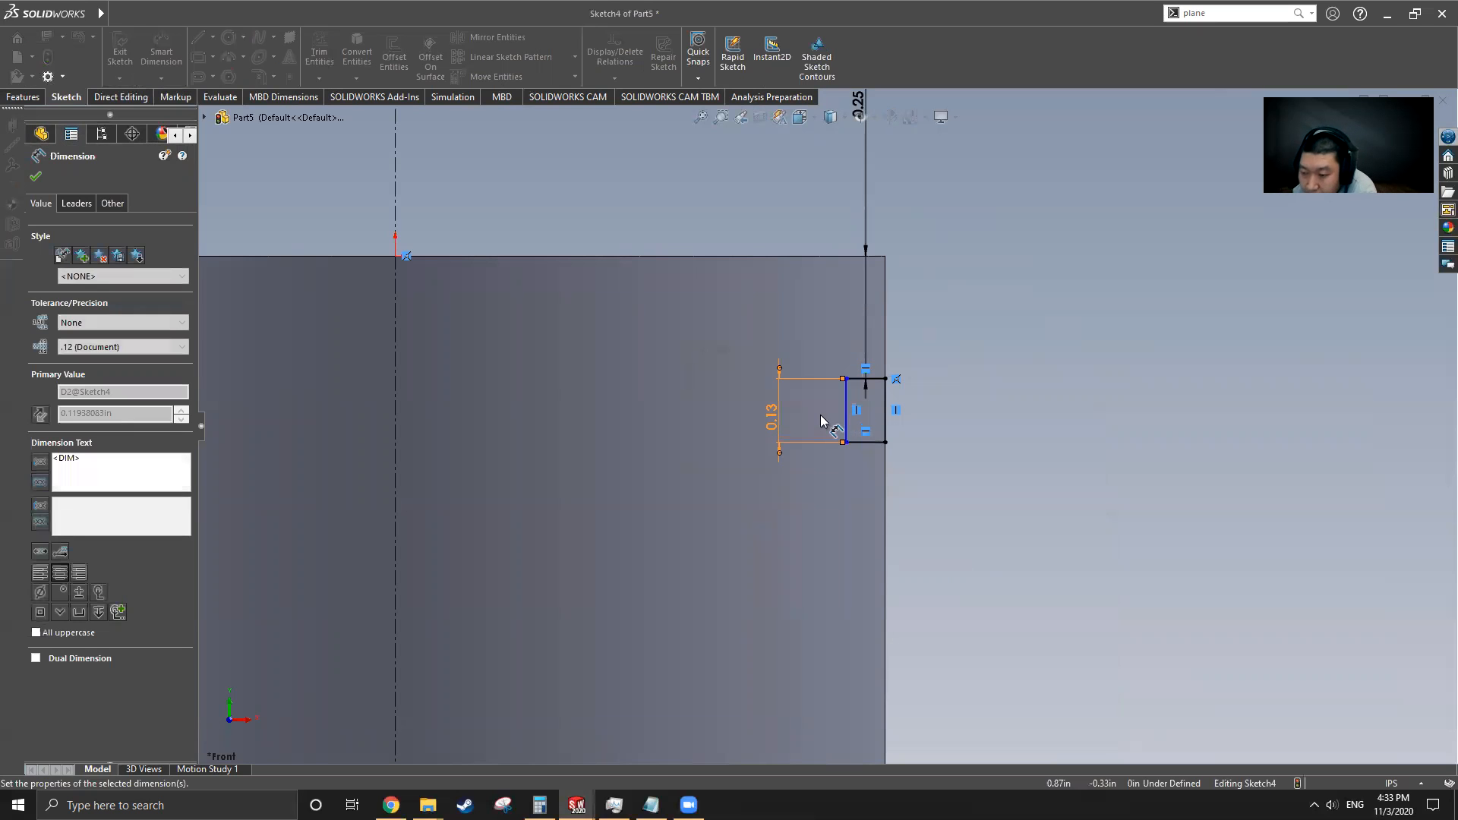
Dimension the rectangle's width as 0.06 in and close the dimension tool
{"action": "left_click", "coordinate": [866, 442]}
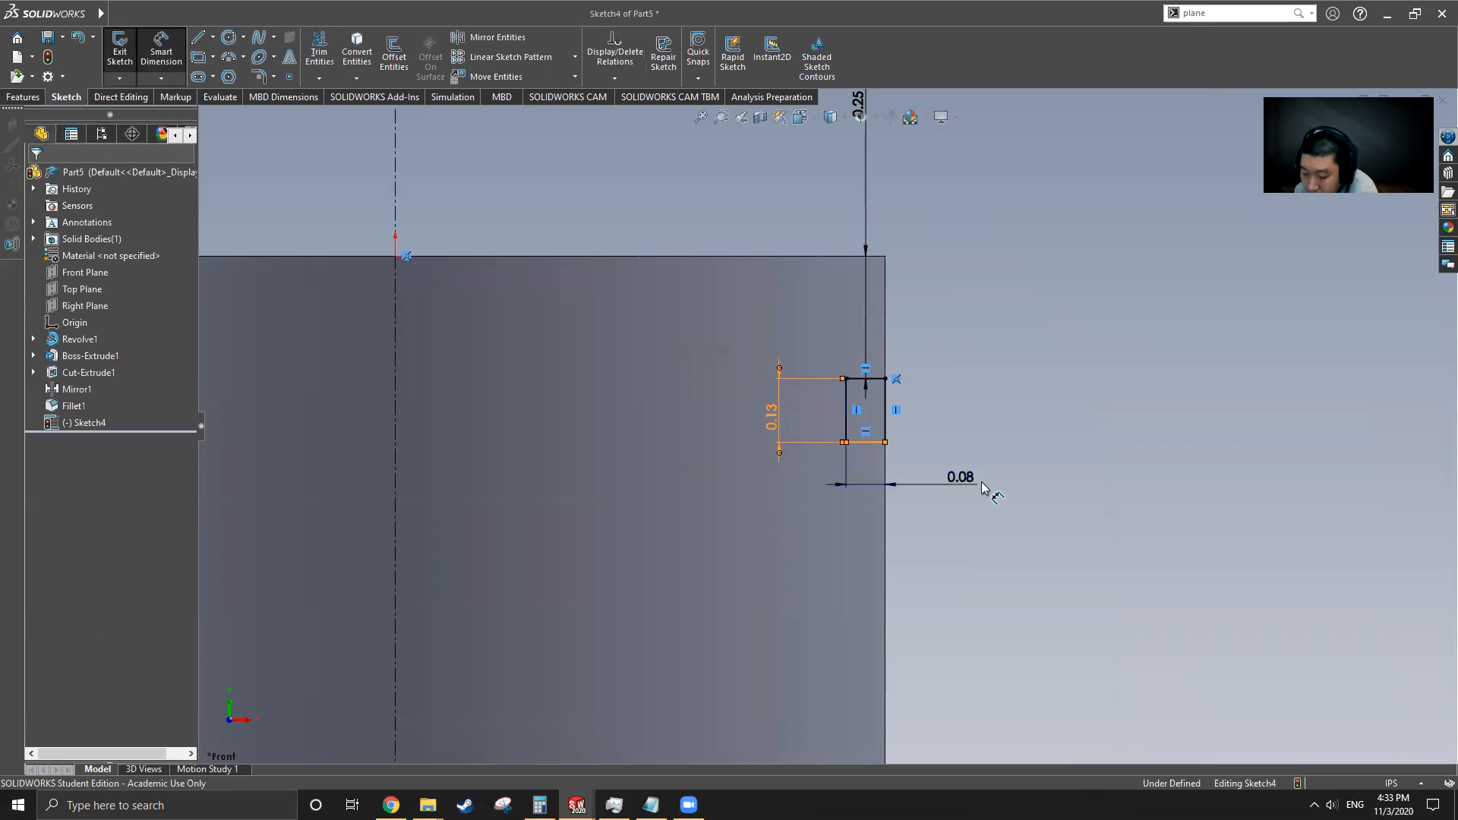
{"action": "left_click", "coordinate": [984, 489]}
{"action": "type", "text": "0.06"}
{"action": "key", "text": "Return"}
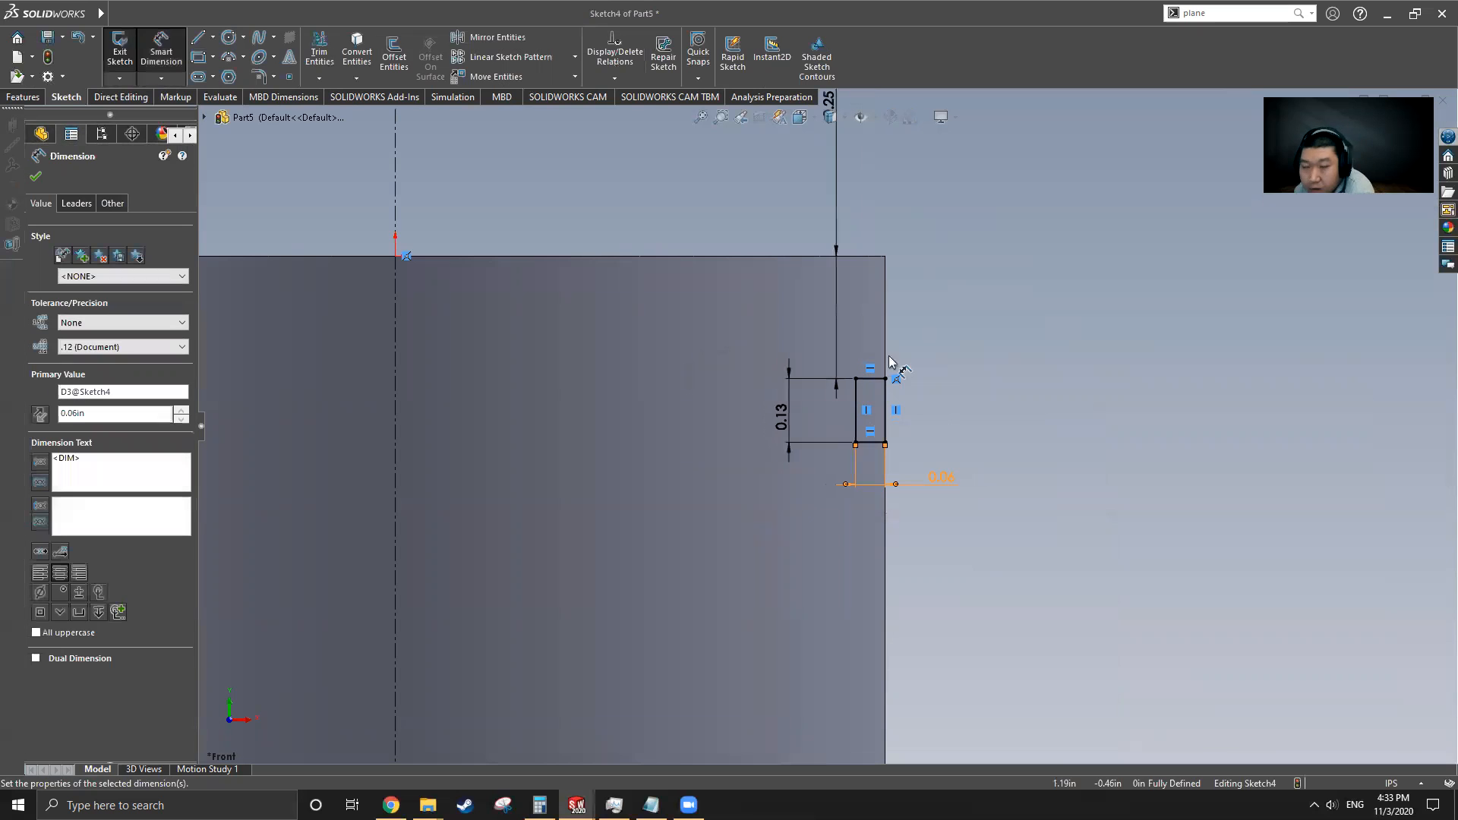
{"action": "left_click", "coordinate": [36, 177]}
Revolve-cut the rectangle a full 360 degrees about the centerline to cut the first groove
{"action": "scroll", "coordinate": [833, 319], "scroll_direction": "up", "scroll_amount": 5}
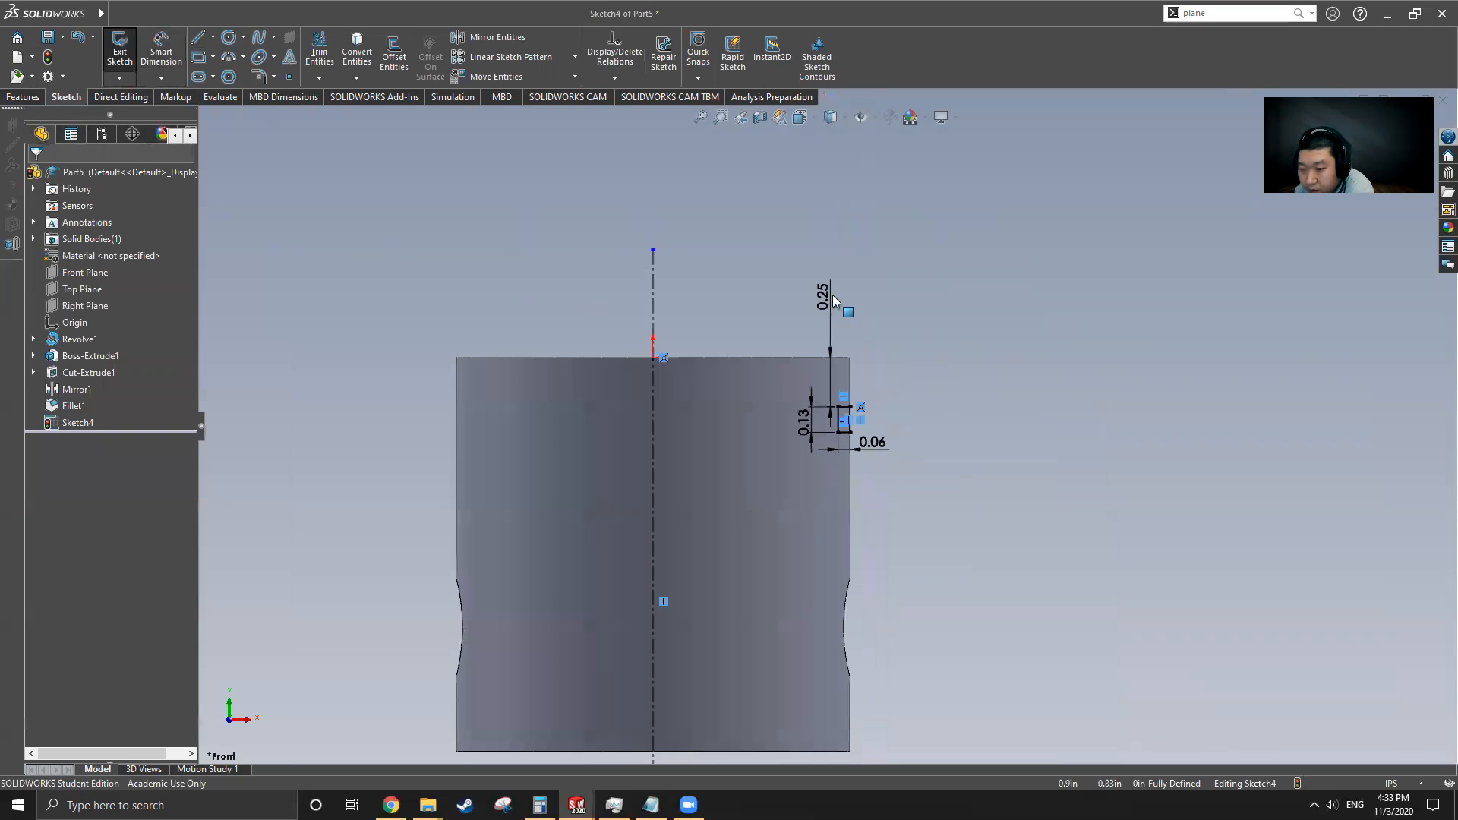
{"action": "left_click", "coordinate": [23, 97]}
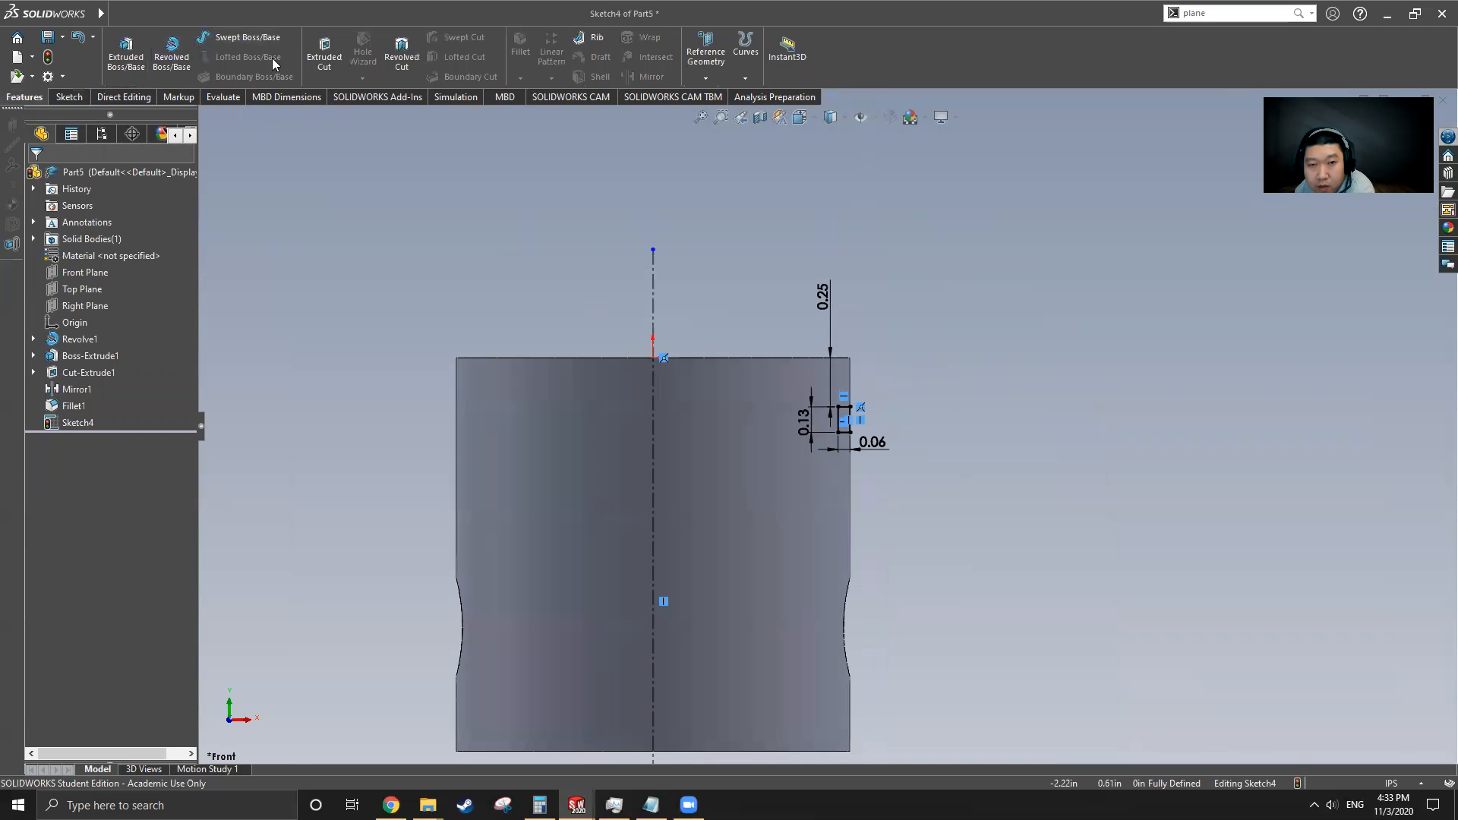
{"action": "left_click", "coordinate": [400, 53]}
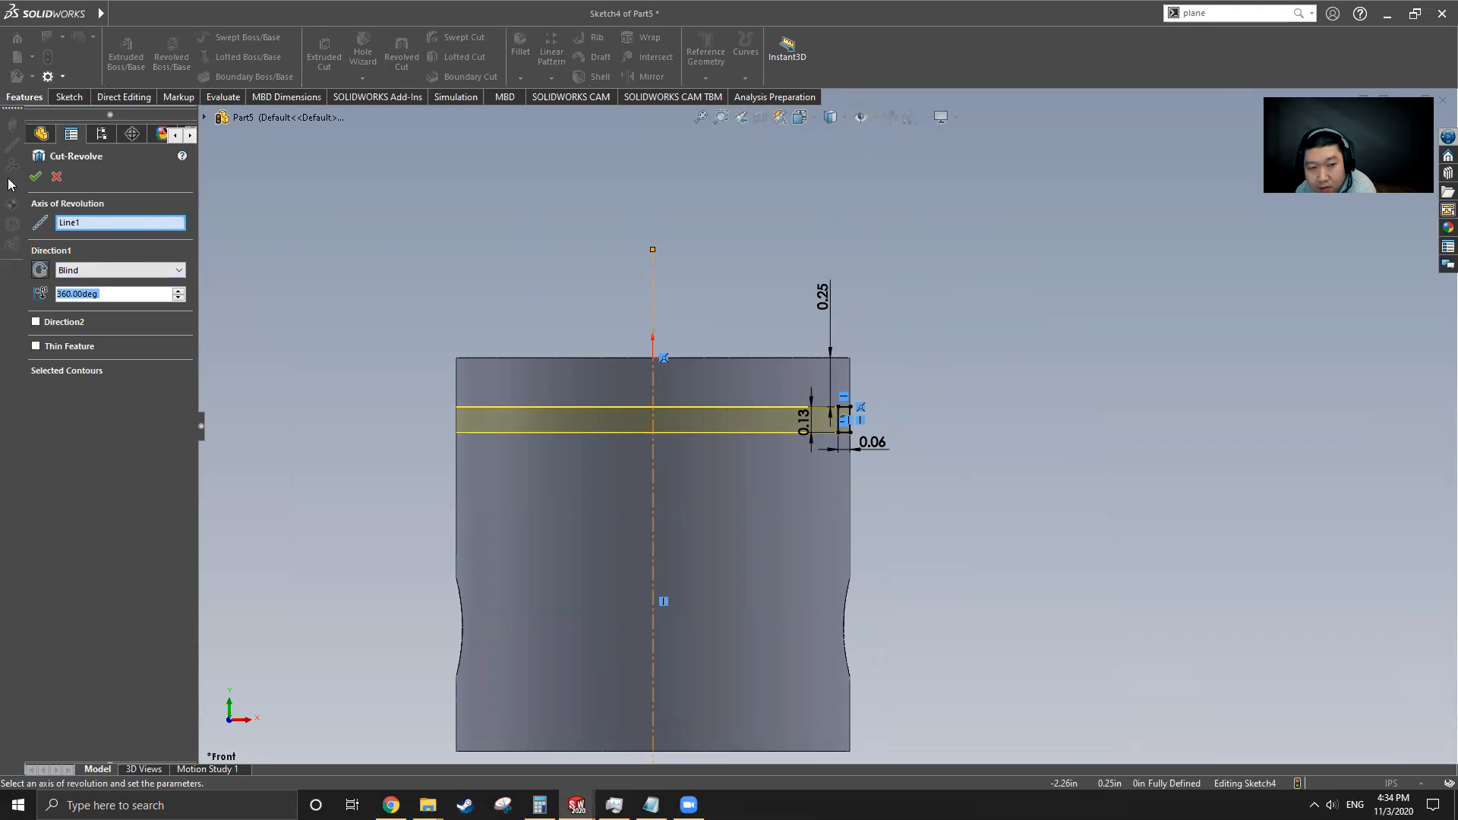
{"action": "key", "text": "Return"}
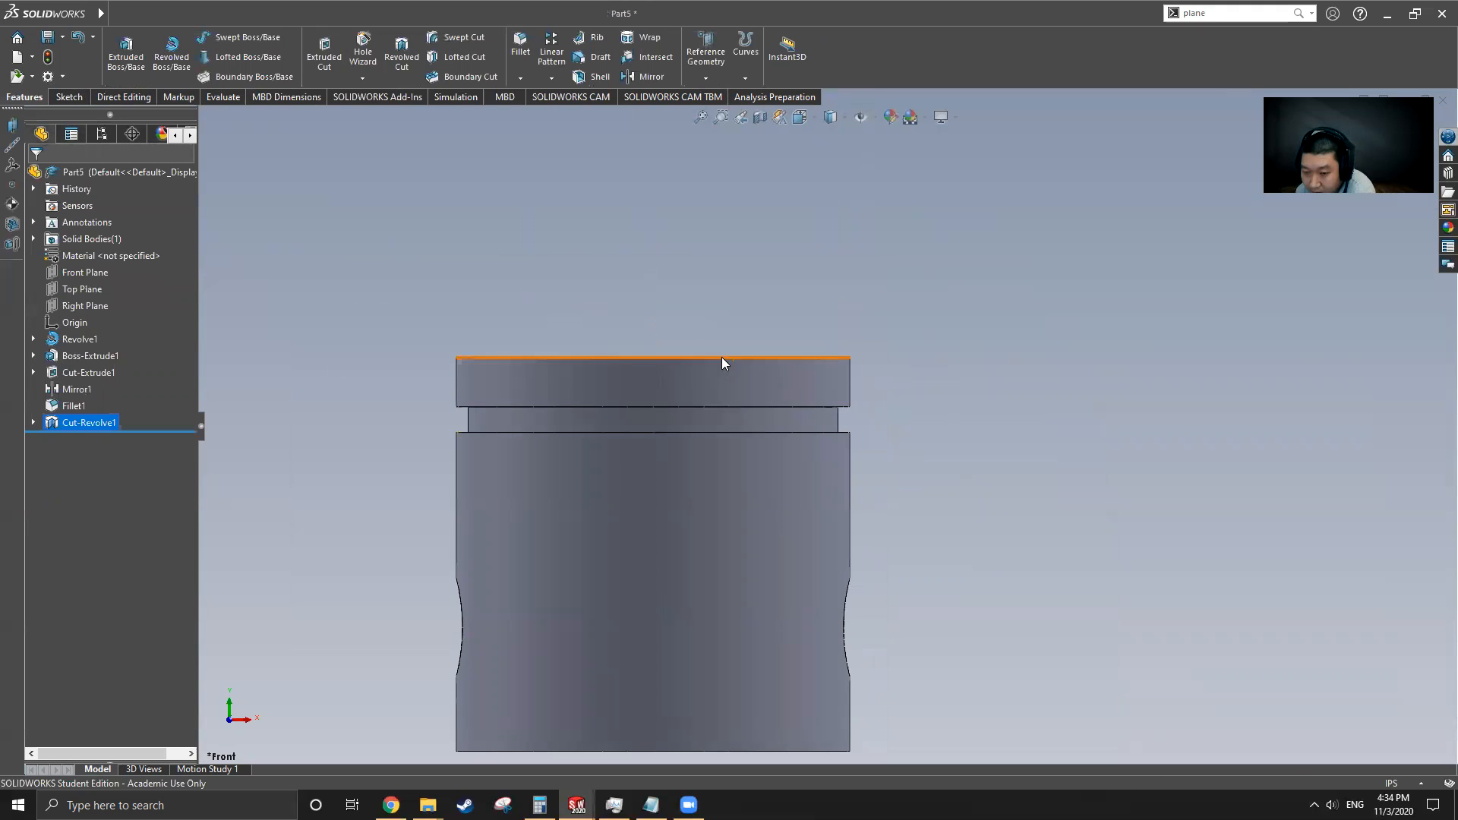
Switch to the original Cylinder and examine the settings of its LPattern1 groove pattern, then return to Part5
{"action": "middle_click_drag", "start_coordinate": [751, 460], "coordinate": [628, 351]}
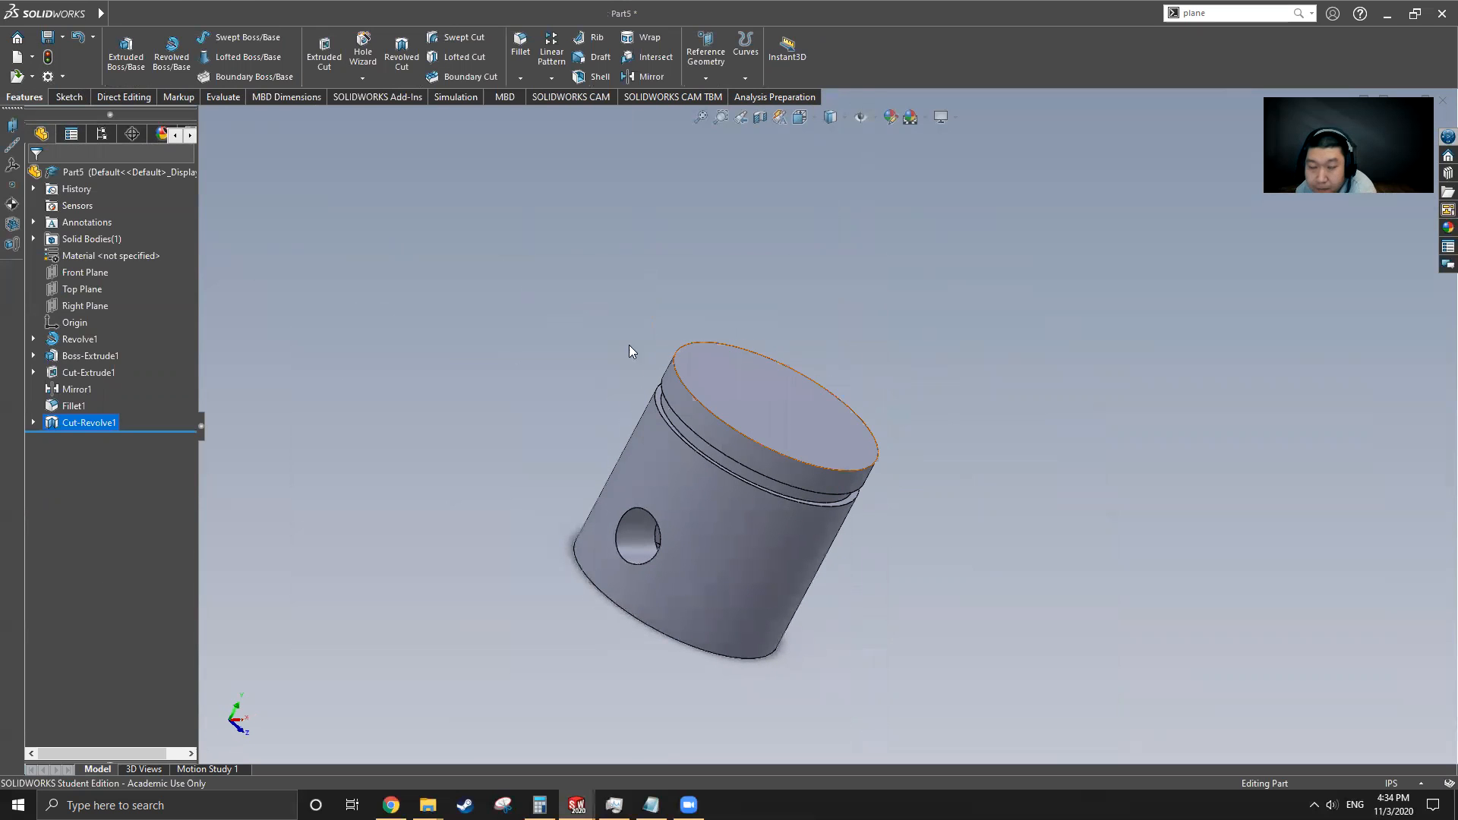
{"action": "left_click", "coordinate": [330, 13]}
{"action": "left_click", "coordinate": [357, 195]}
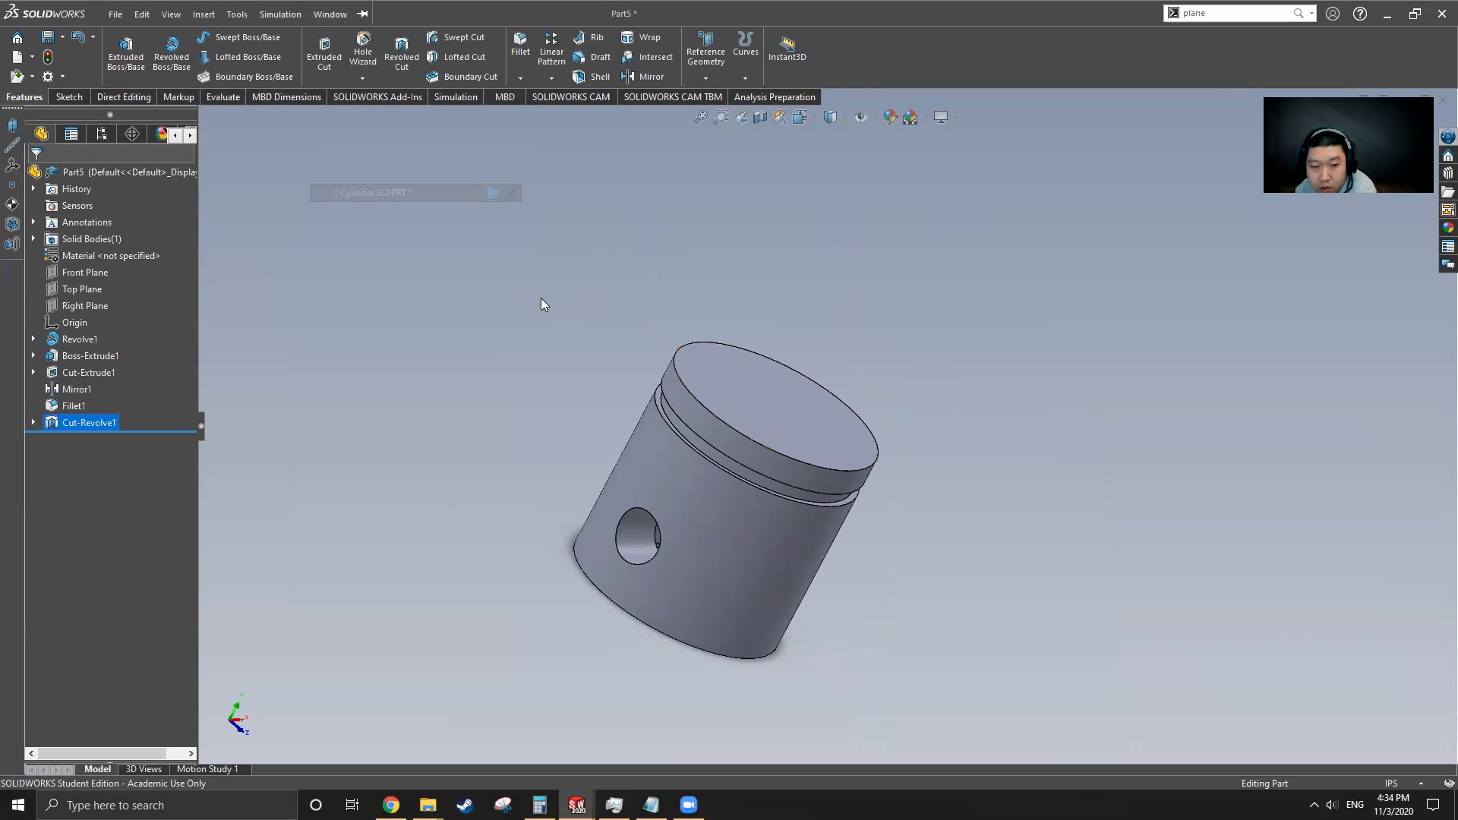
{"action": "left_click_drag", "start_coordinate": [120, 499], "coordinate": [118, 508]}
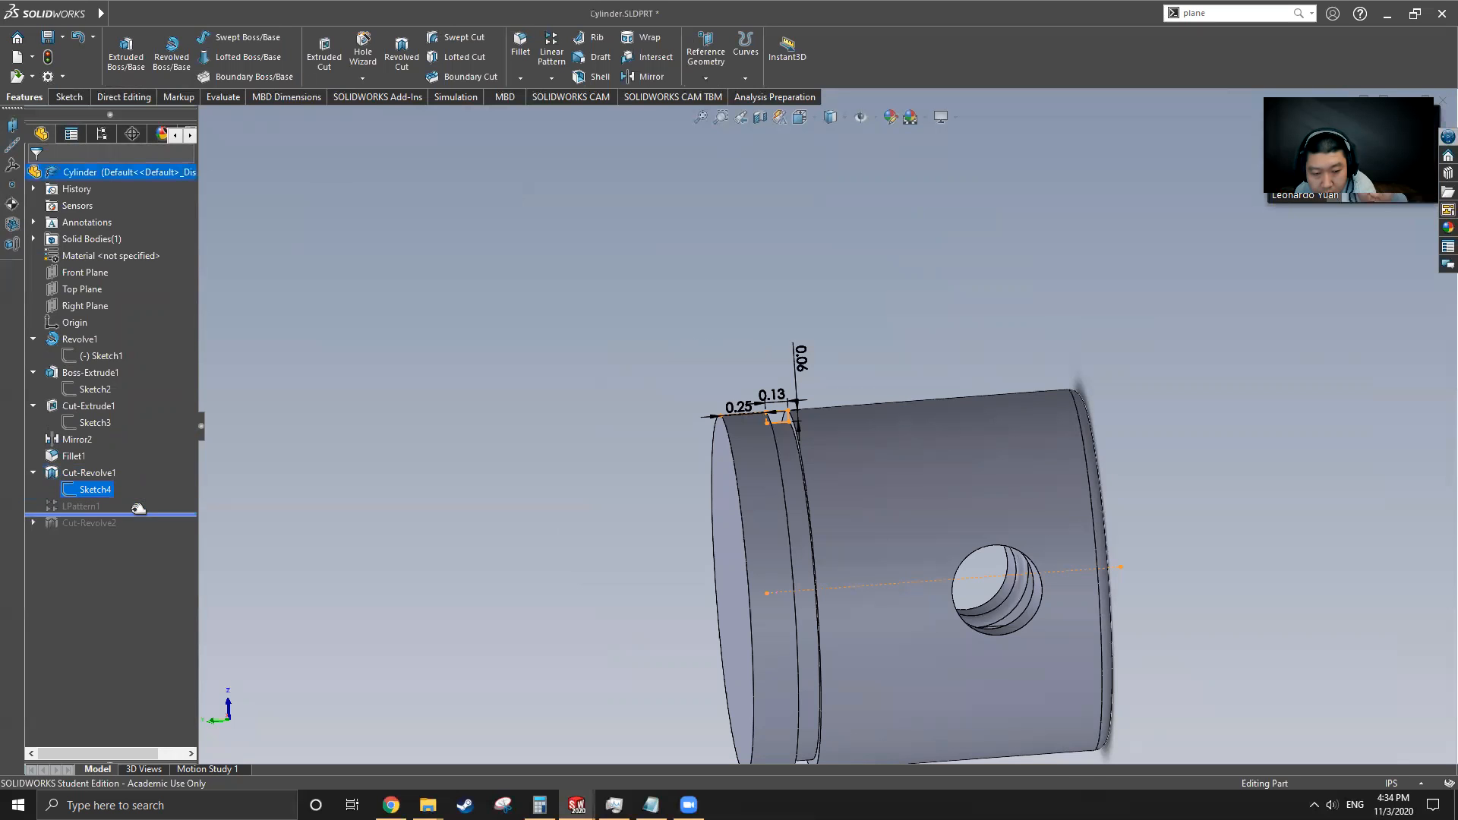
{"action": "left_click", "coordinate": [87, 505]}
{"action": "scroll", "coordinate": [861, 434], "scroll_direction": "down", "scroll_amount": 4}
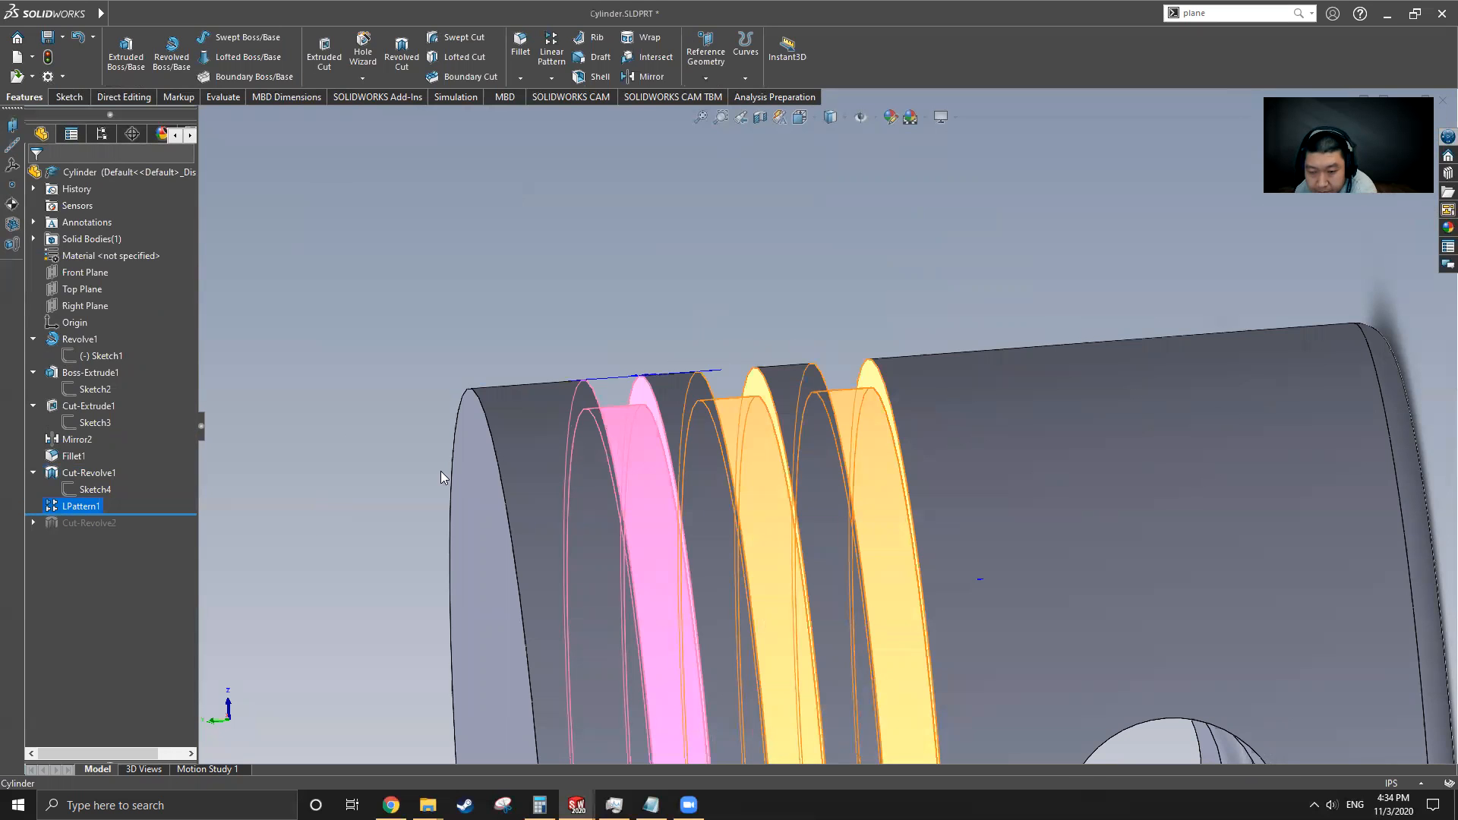
{"action": "scroll", "coordinate": [759, 430], "scroll_direction": "up", "scroll_amount": 3}
{"action": "middle_click_drag", "start_coordinate": [759, 430], "coordinate": [777, 602]}
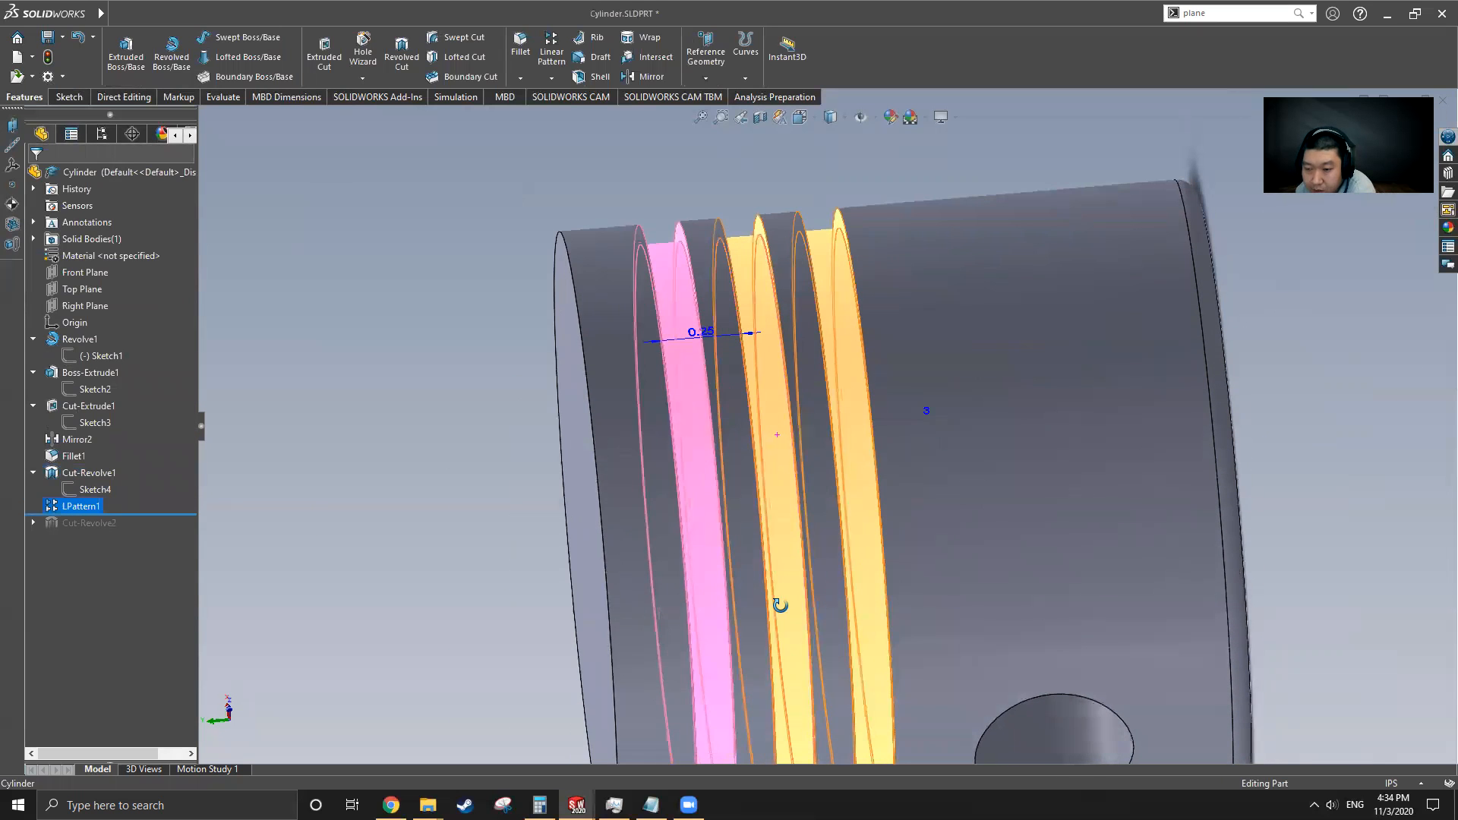
{"action": "left_click", "coordinate": [118, 11]}
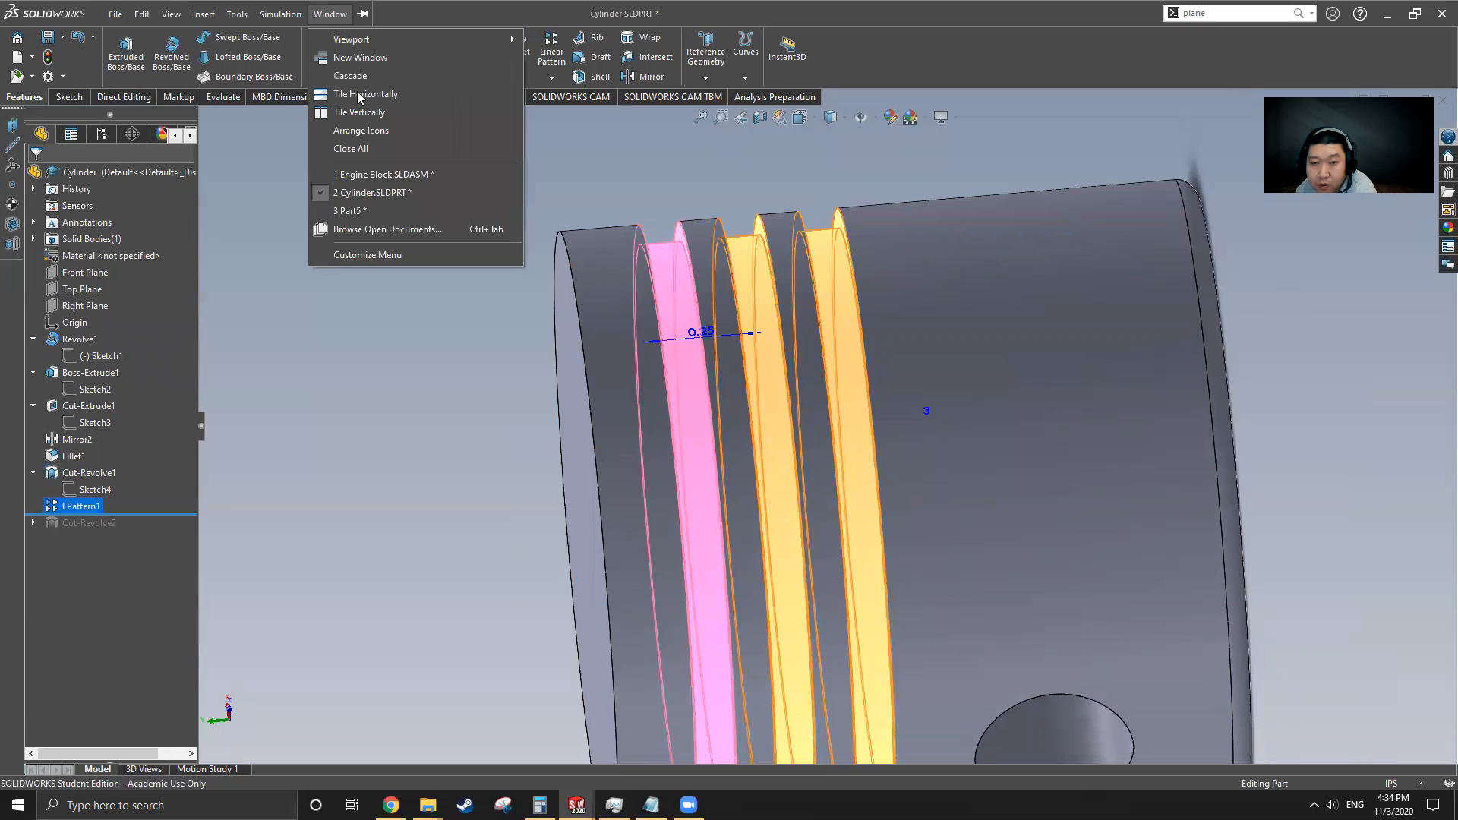
{"action": "left_click", "coordinate": [386, 211]}
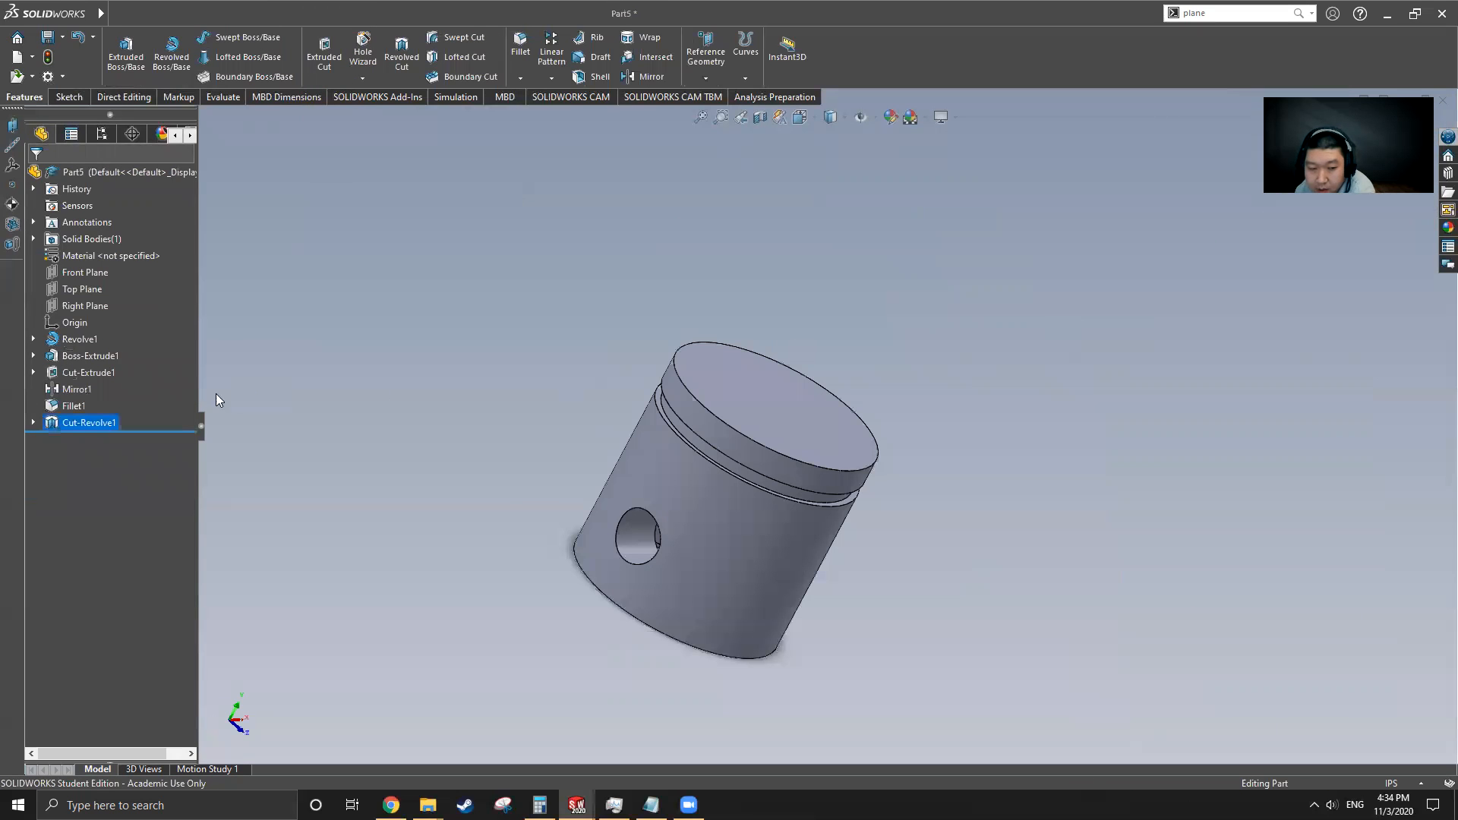
Linear-pattern the groove cut along the cylinder's face with 0.25 in spacing and 3 instances
{"action": "left_click", "coordinate": [90, 422]}
{"action": "middle_click_drag", "start_coordinate": [391, 436], "coordinate": [607, 368]}
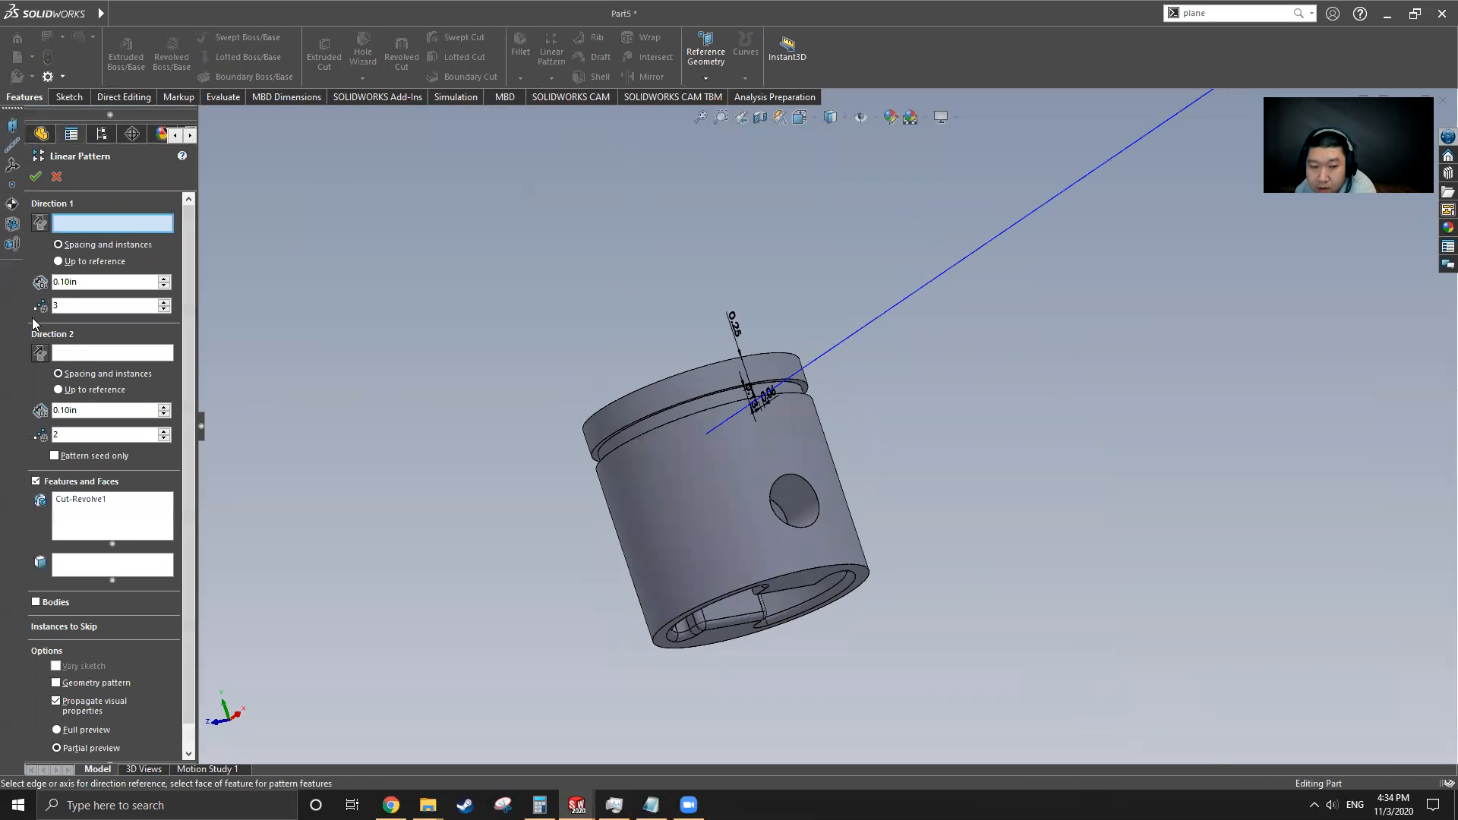
{"action": "middle_click_drag", "start_coordinate": [749, 497], "coordinate": [863, 418]}
{"action": "left_click", "coordinate": [772, 478]}
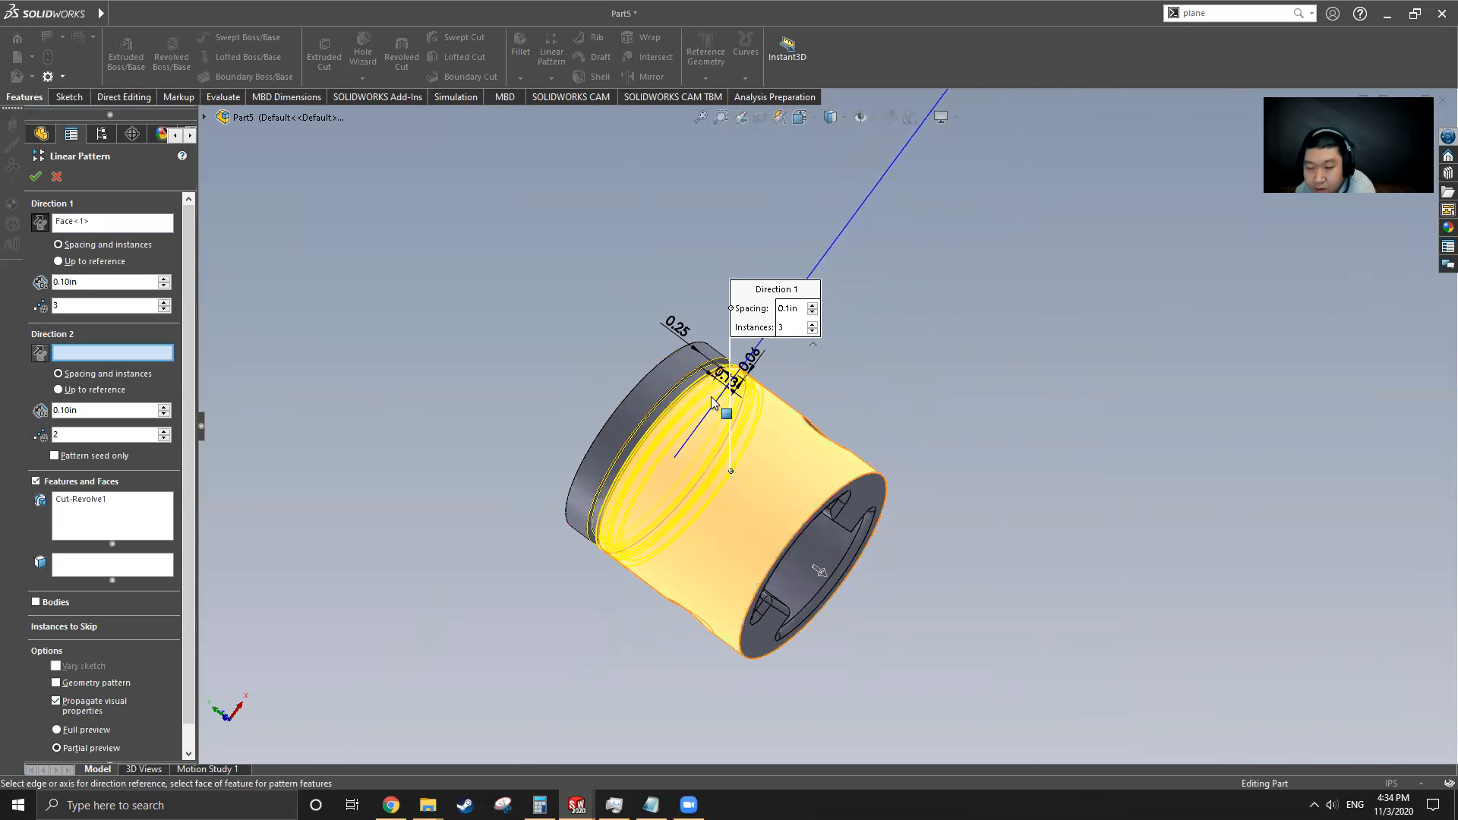
{"action": "type", "text": "0.25"}
{"action": "key", "text": "Return"}
{"action": "mouse_move", "coordinate": [748, 550]}
{"action": "middle_mouse_down"}
{"action": "mouse_move", "coordinate": [727, 507]}
{"action": "mouse_move", "coordinate": [827, 378]}
{"action": "mouse_move", "coordinate": [784, 565]}
{"action": "mouse_move", "coordinate": [799, 565]}
{"action": "mouse_move", "coordinate": [759, 555]}
{"action": "middle_mouse_up"}
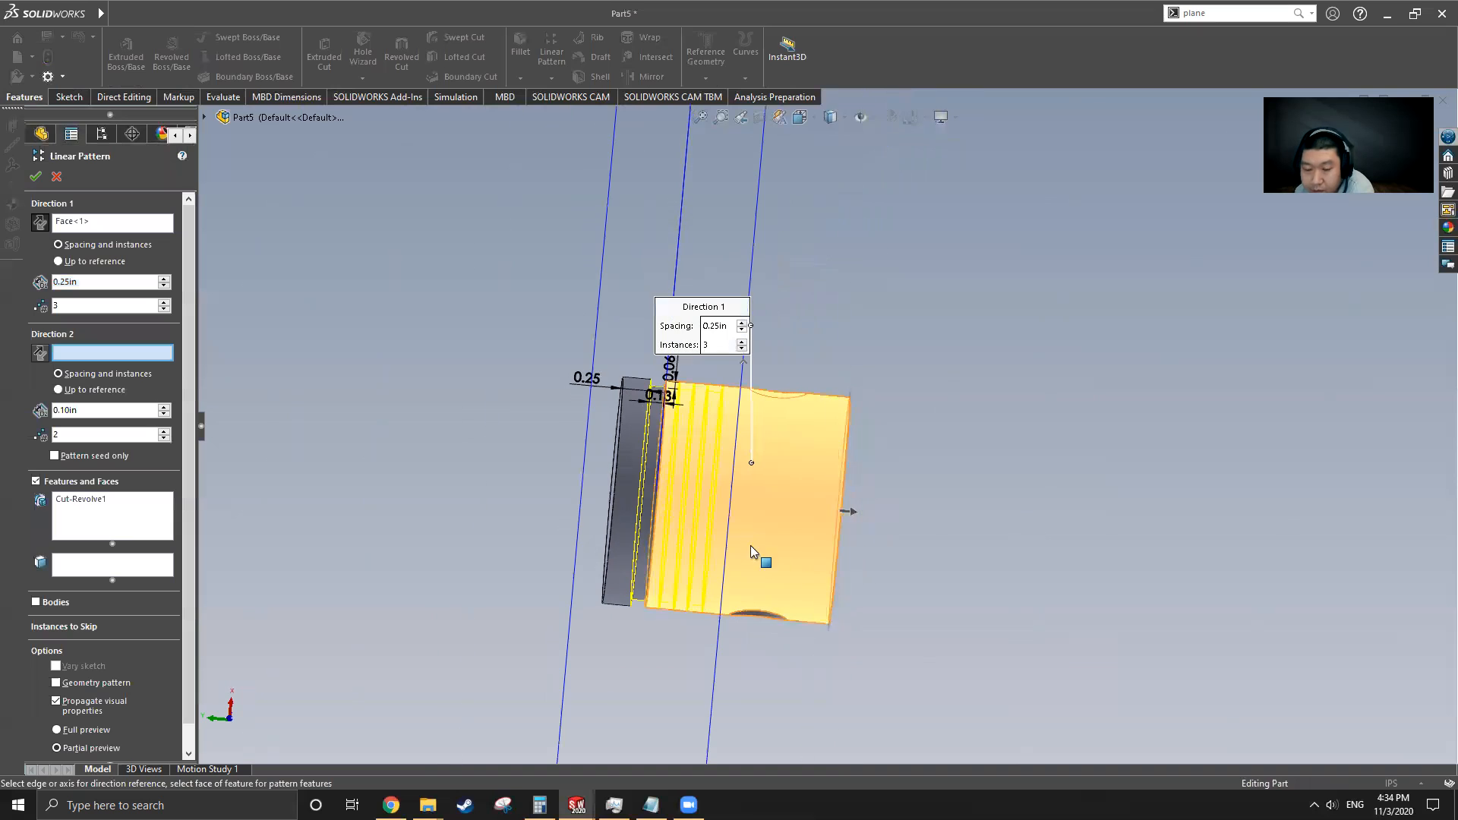
{"action": "left_click", "coordinate": [35, 177]}
Switch to the original Cylinder, roll forward past Cut-Revolve2 and examine the dimensions in its Sketch5
{"action": "middle_click_drag", "start_coordinate": [784, 490], "coordinate": [455, 226]}
{"action": "left_click", "coordinate": [326, 14]}
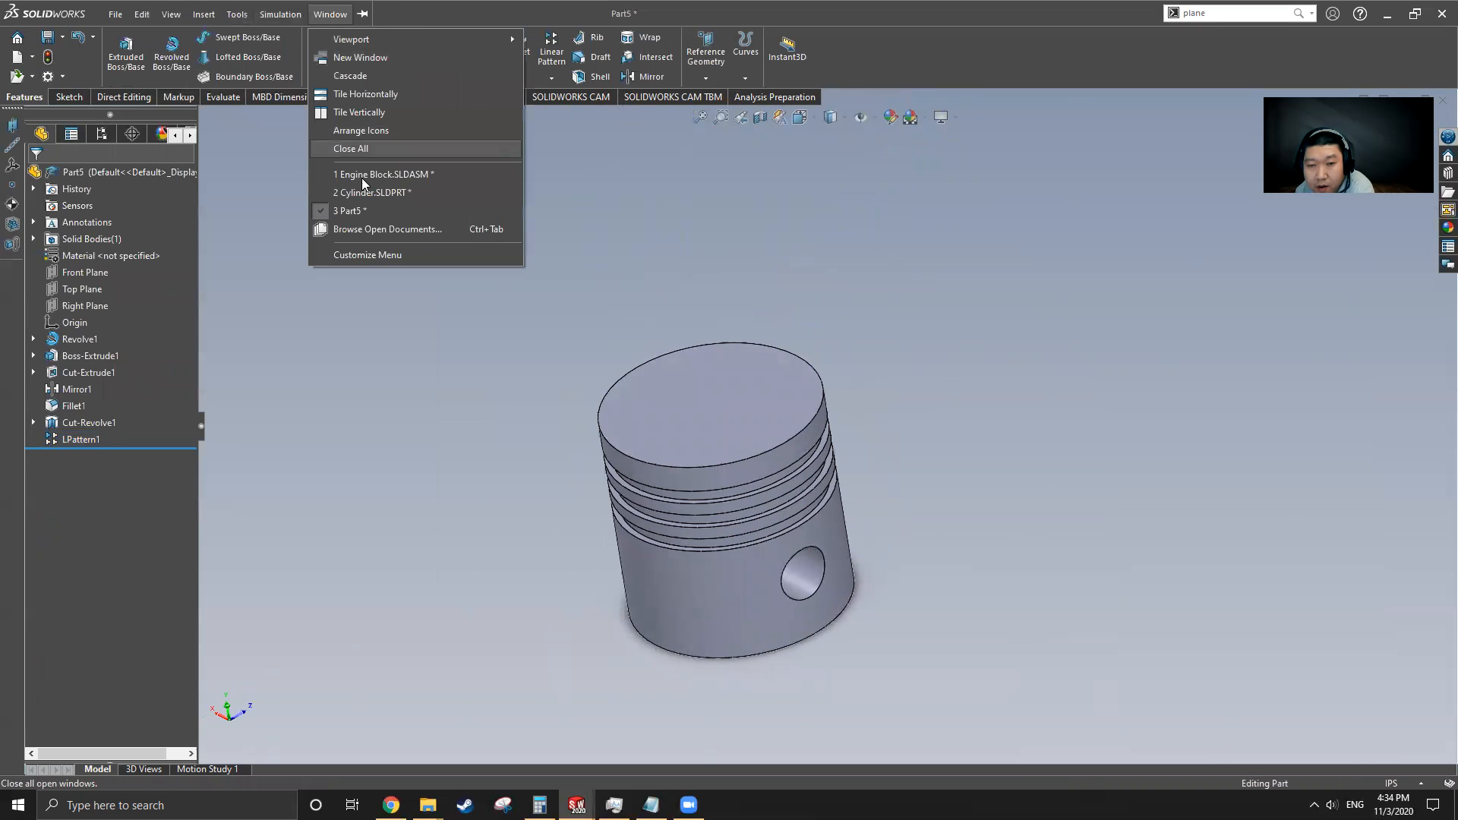
{"action": "left_click", "coordinate": [448, 192]}
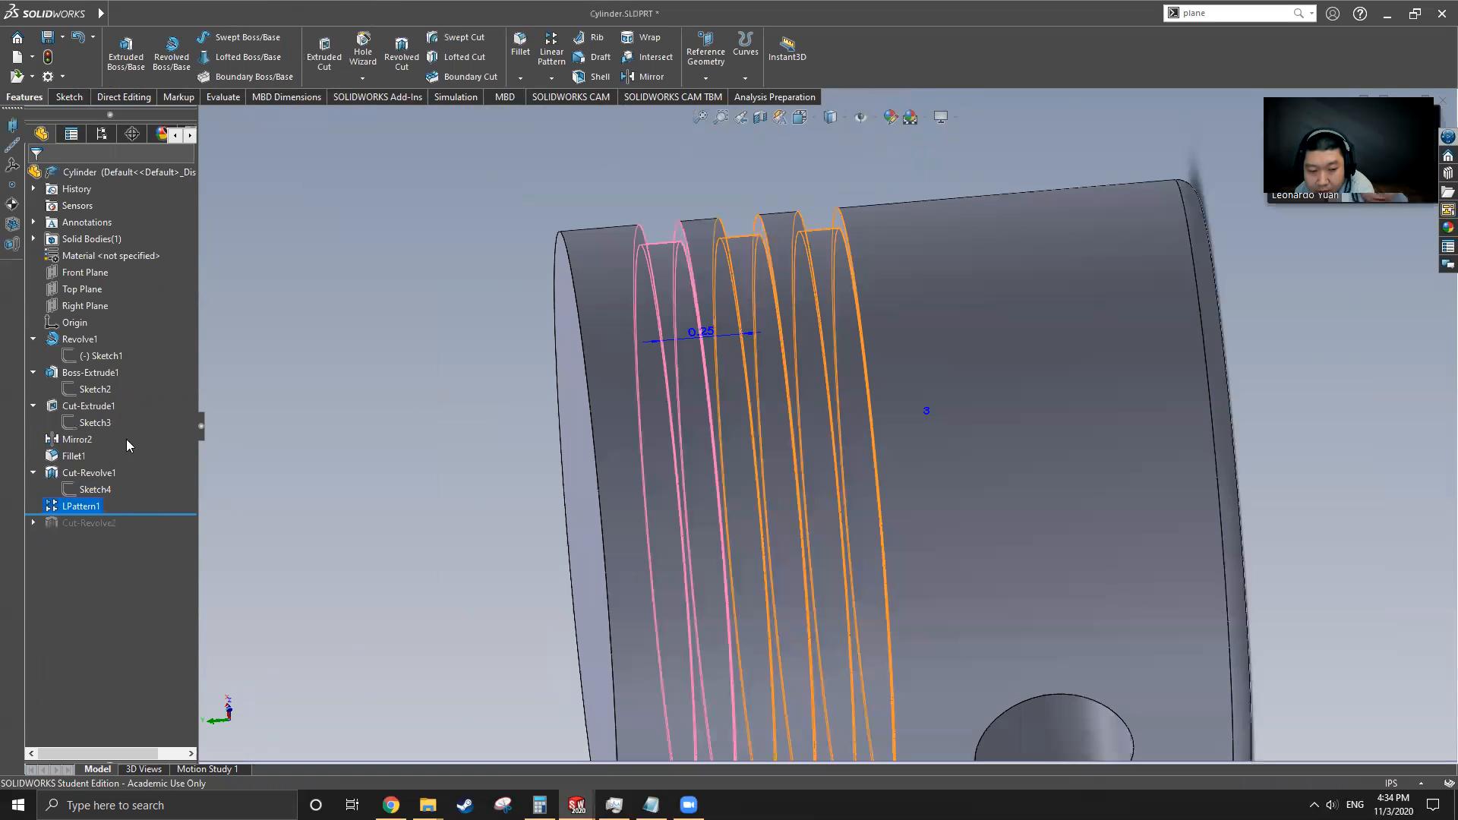
{"action": "left_click_drag", "start_coordinate": [140, 515], "coordinate": [140, 531]}
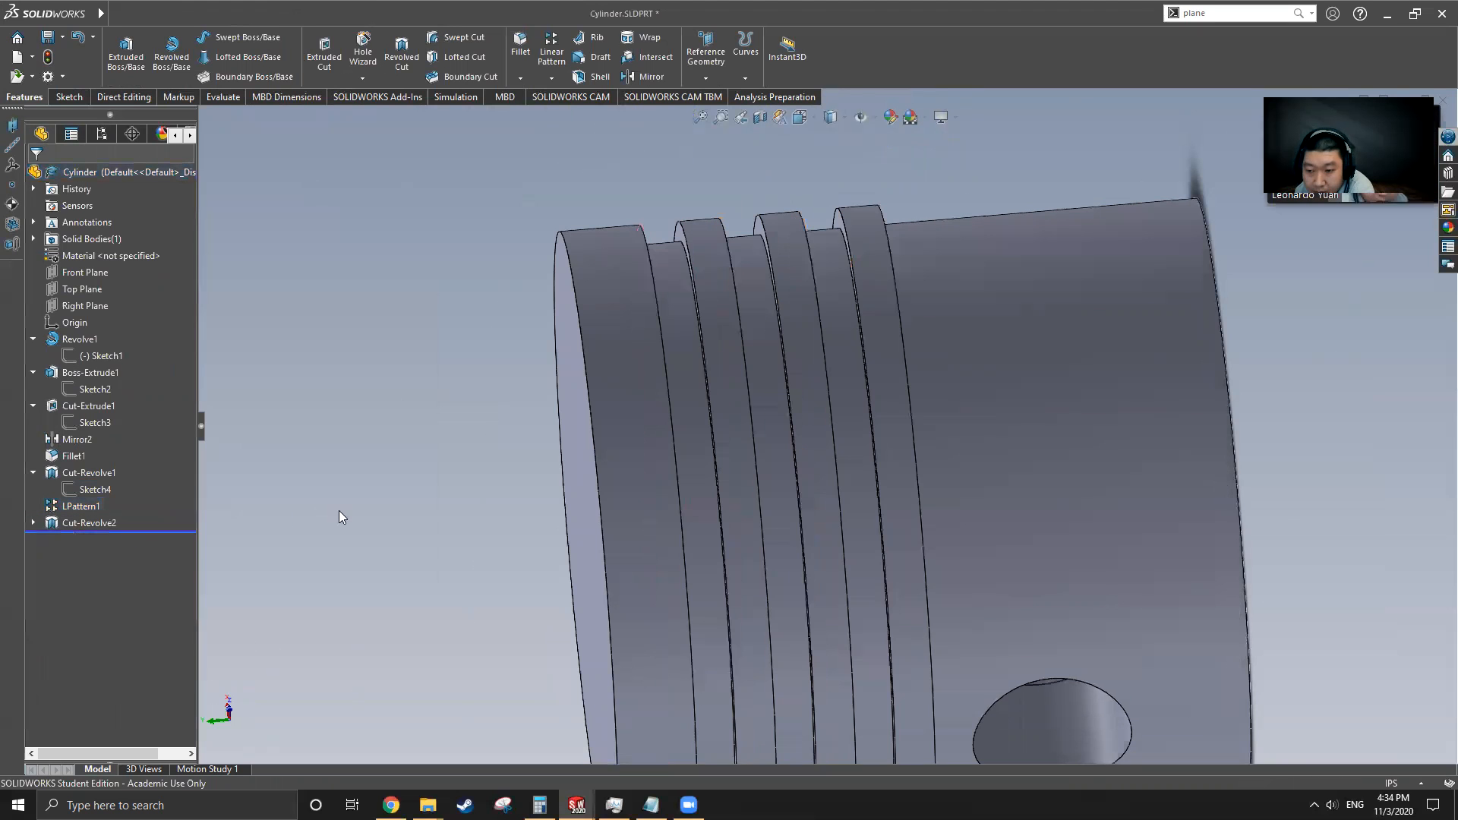
{"action": "key", "text": "f"}
{"action": "left_click", "coordinate": [109, 521]}
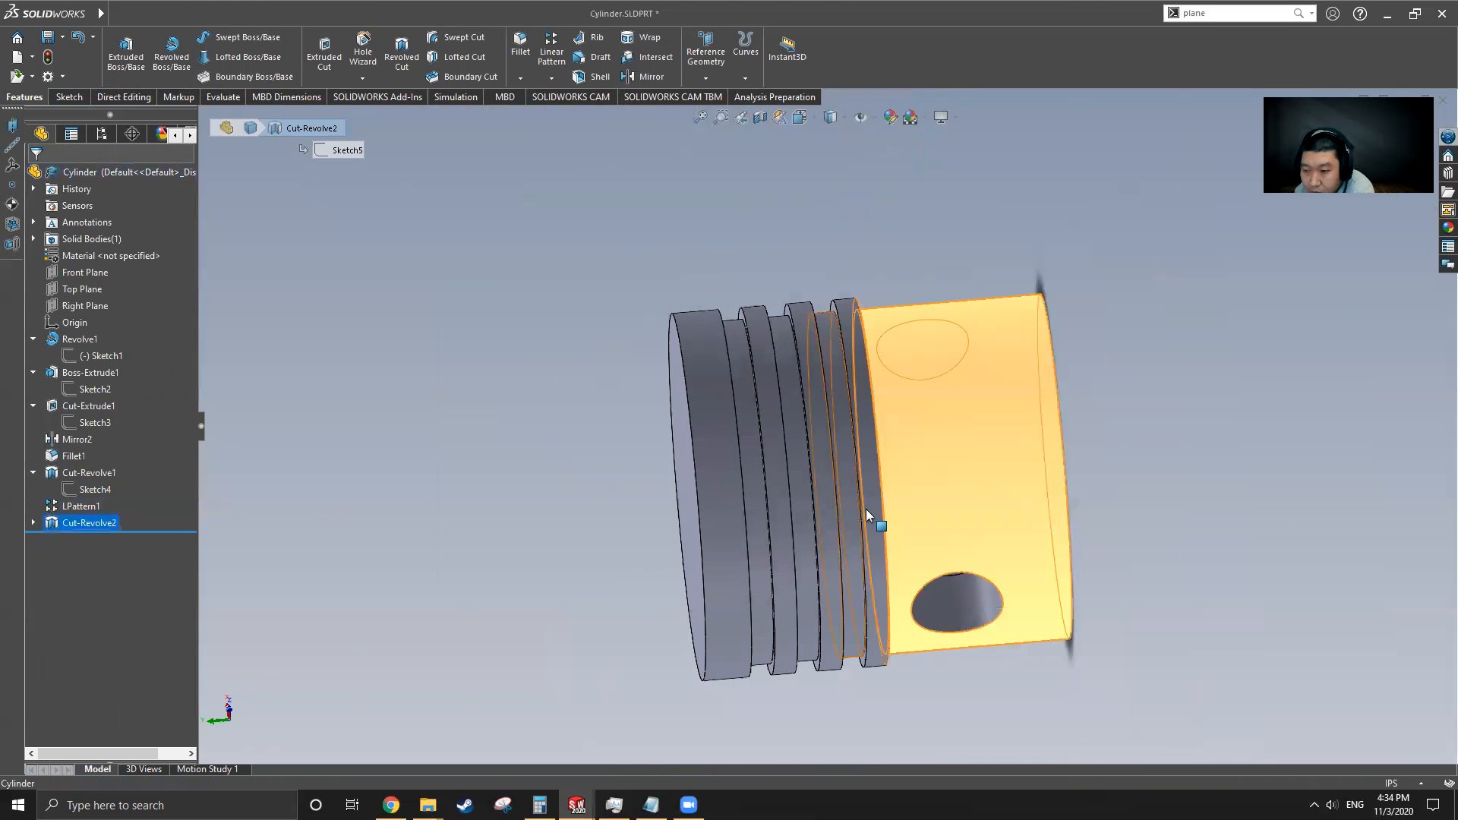
{"action": "middle_click_drag", "start_coordinate": [855, 542], "coordinate": [832, 342]}
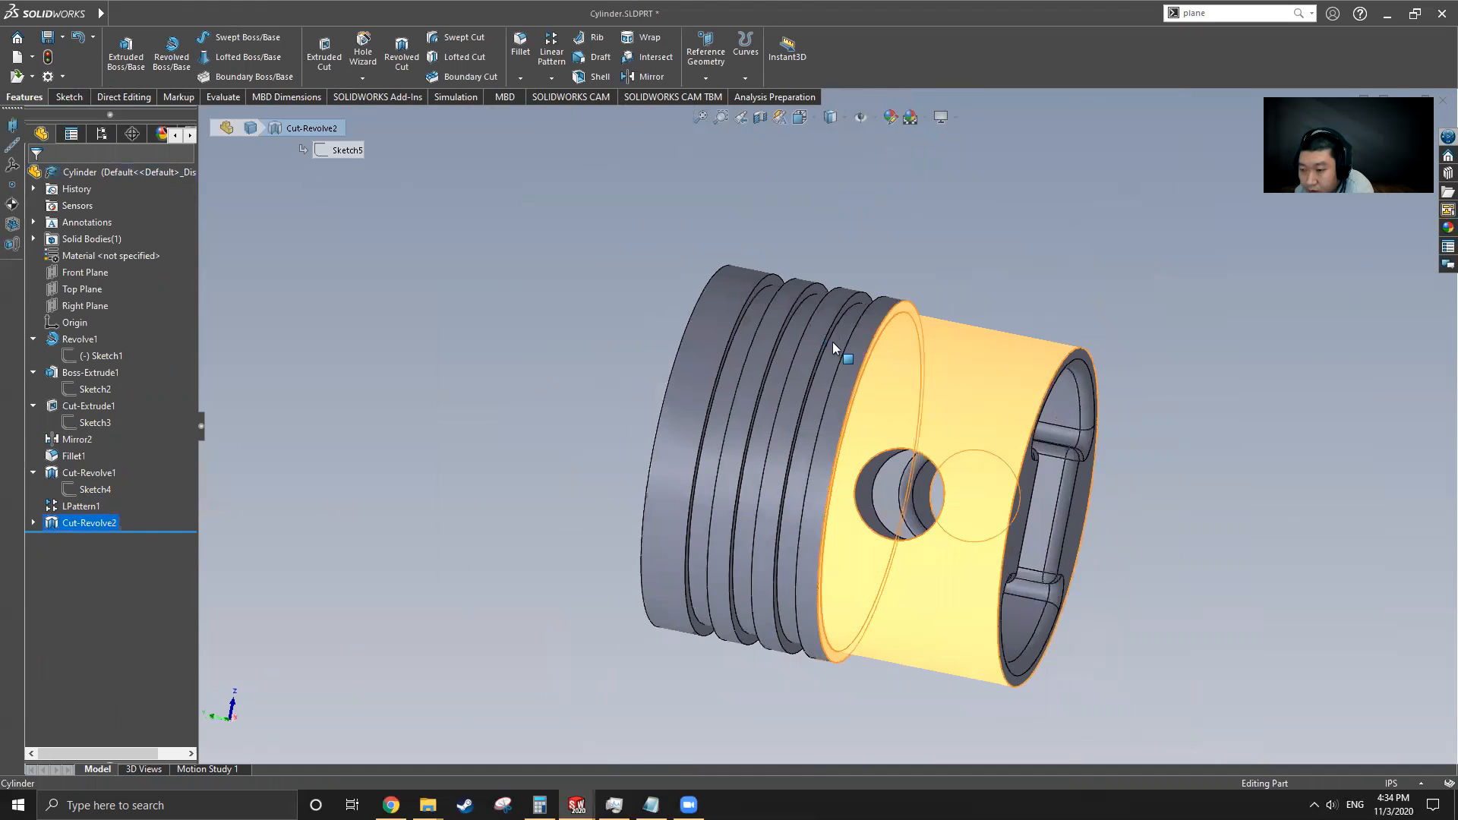
{"action": "left_click", "coordinate": [32, 522]}
{"action": "left_click", "coordinate": [85, 541]}
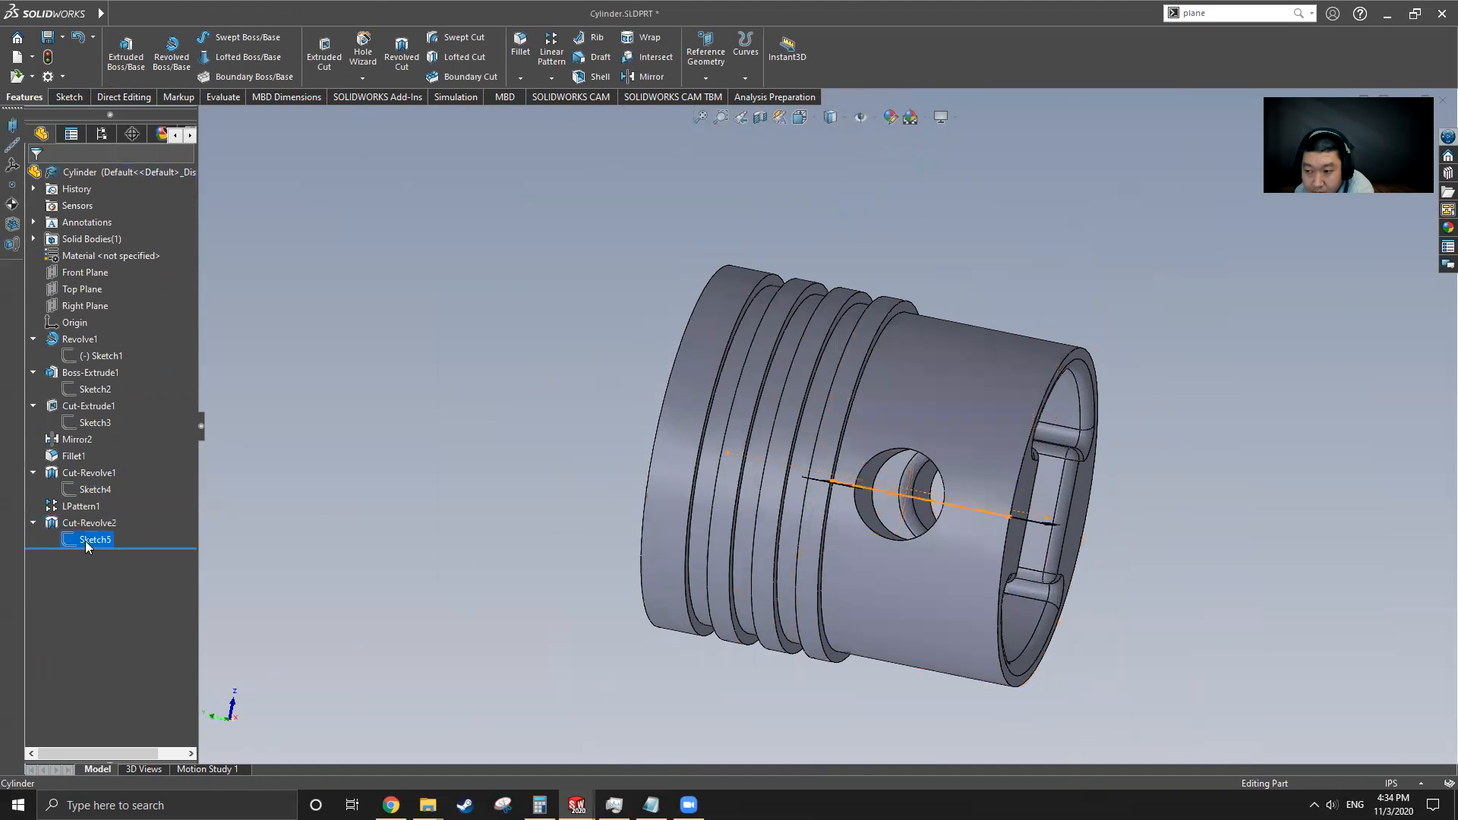
{"action": "middle_click_drag", "start_coordinate": [797, 536], "coordinate": [812, 209]}
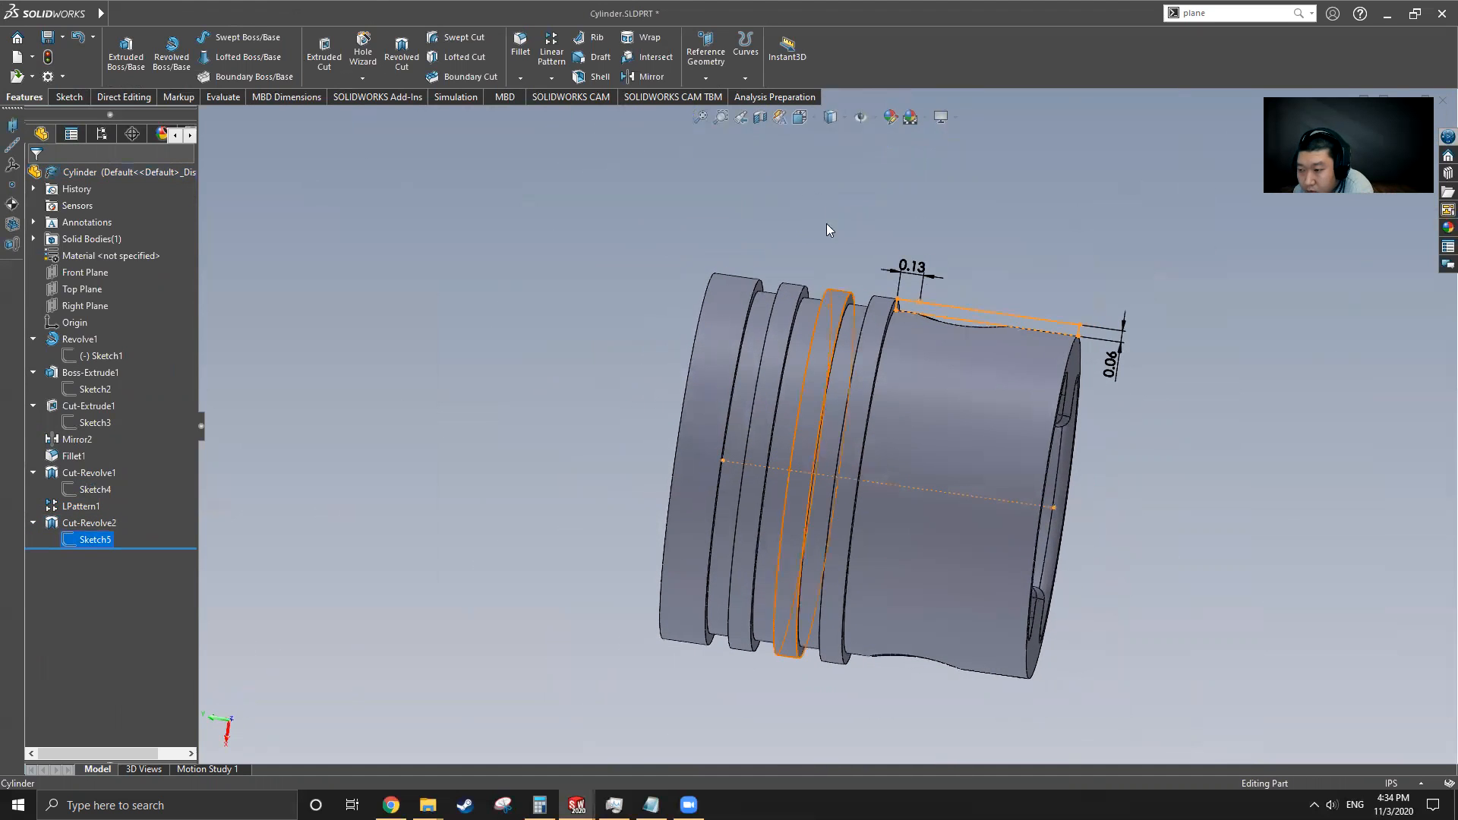
Measure the faces around the skirt relief cut on the original Cylinder
{"action": "scroll", "coordinate": [1116, 351], "scroll_direction": "down", "scroll_amount": 2}
{"action": "scroll", "coordinate": [1116, 352], "scroll_direction": "down", "scroll_amount": 2}
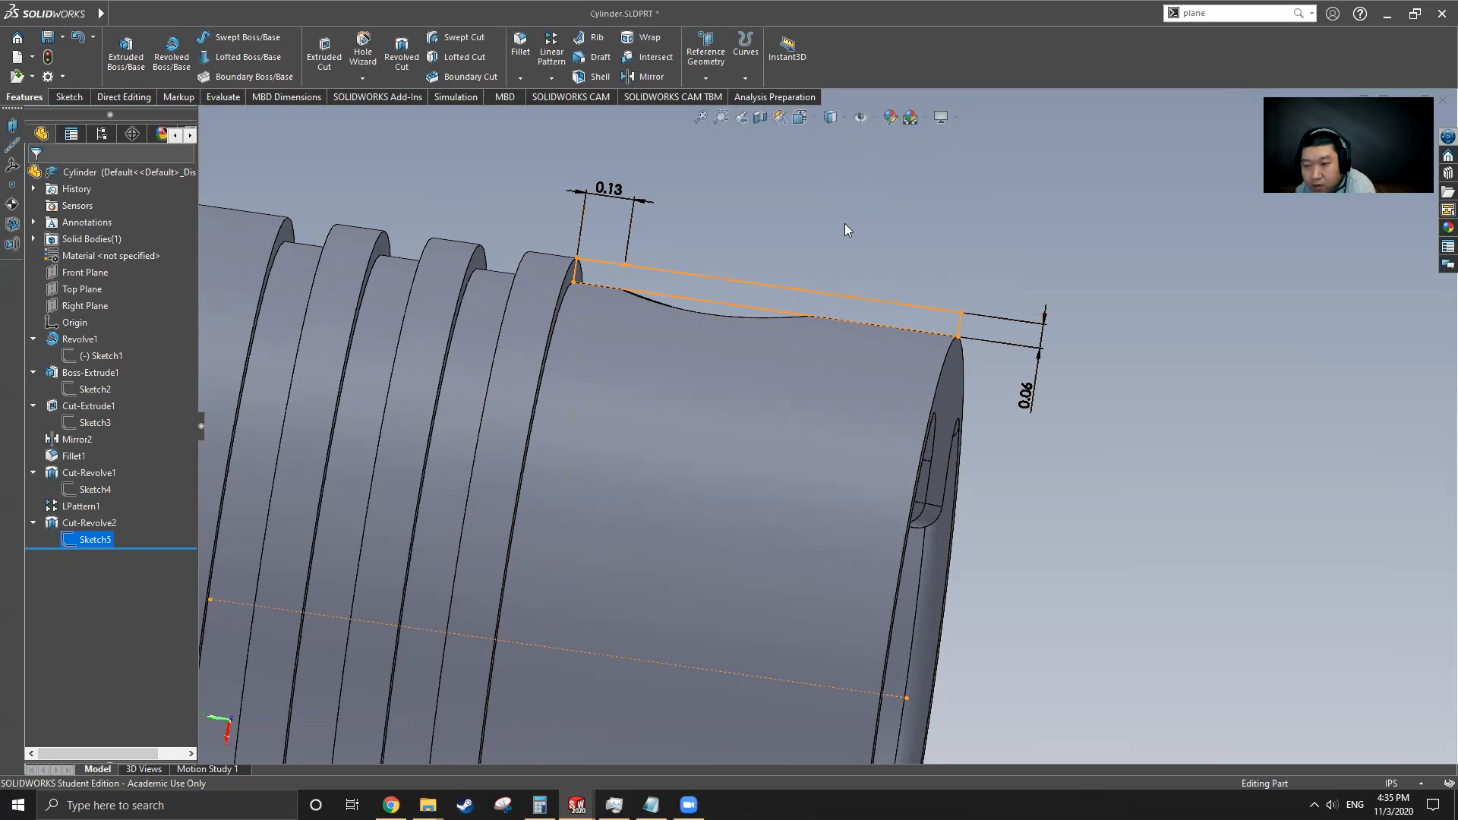
{"action": "left_click", "coordinate": [888, 211]}
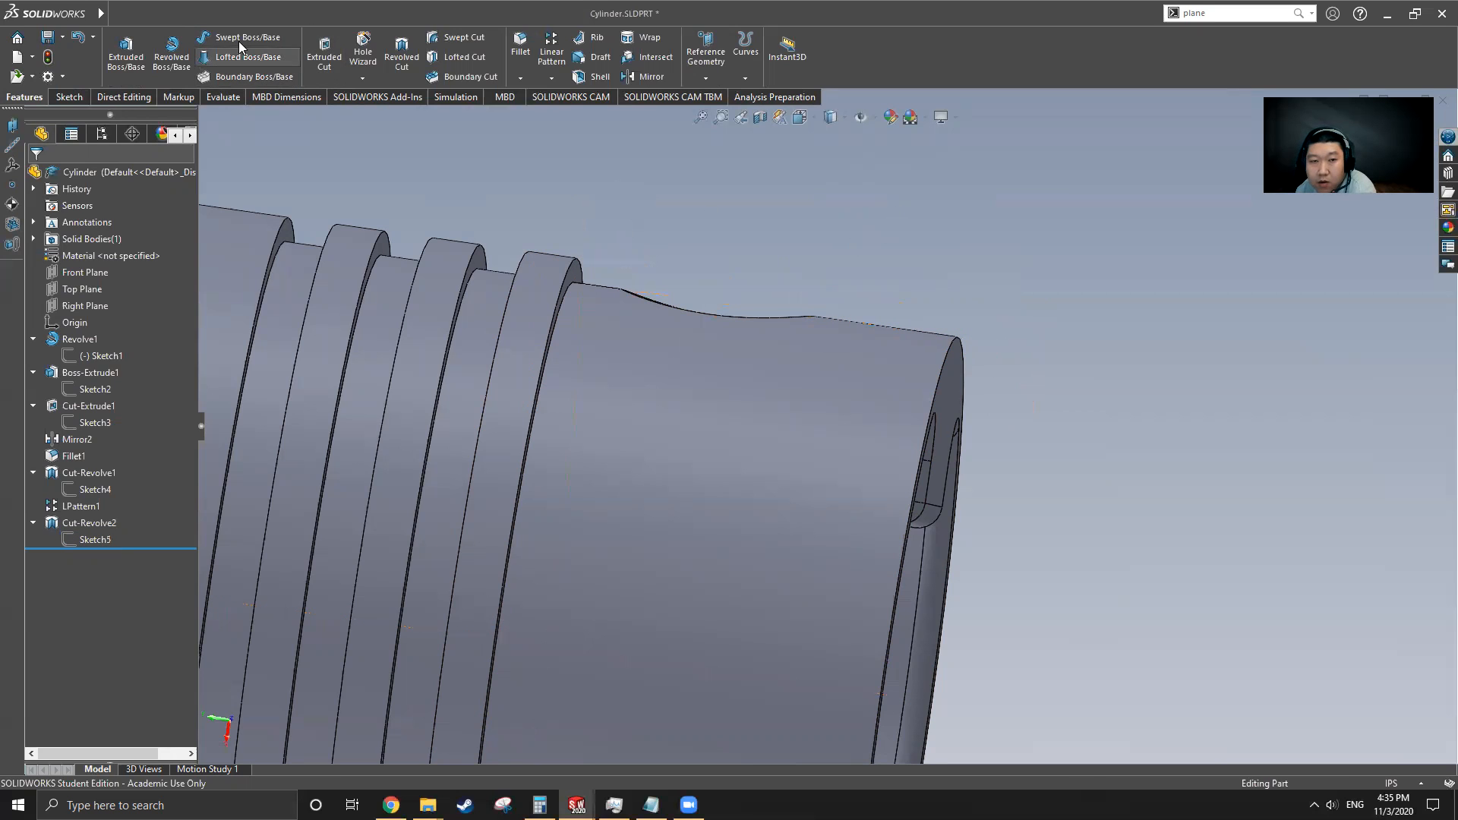
{"action": "left_click", "coordinate": [225, 98]}
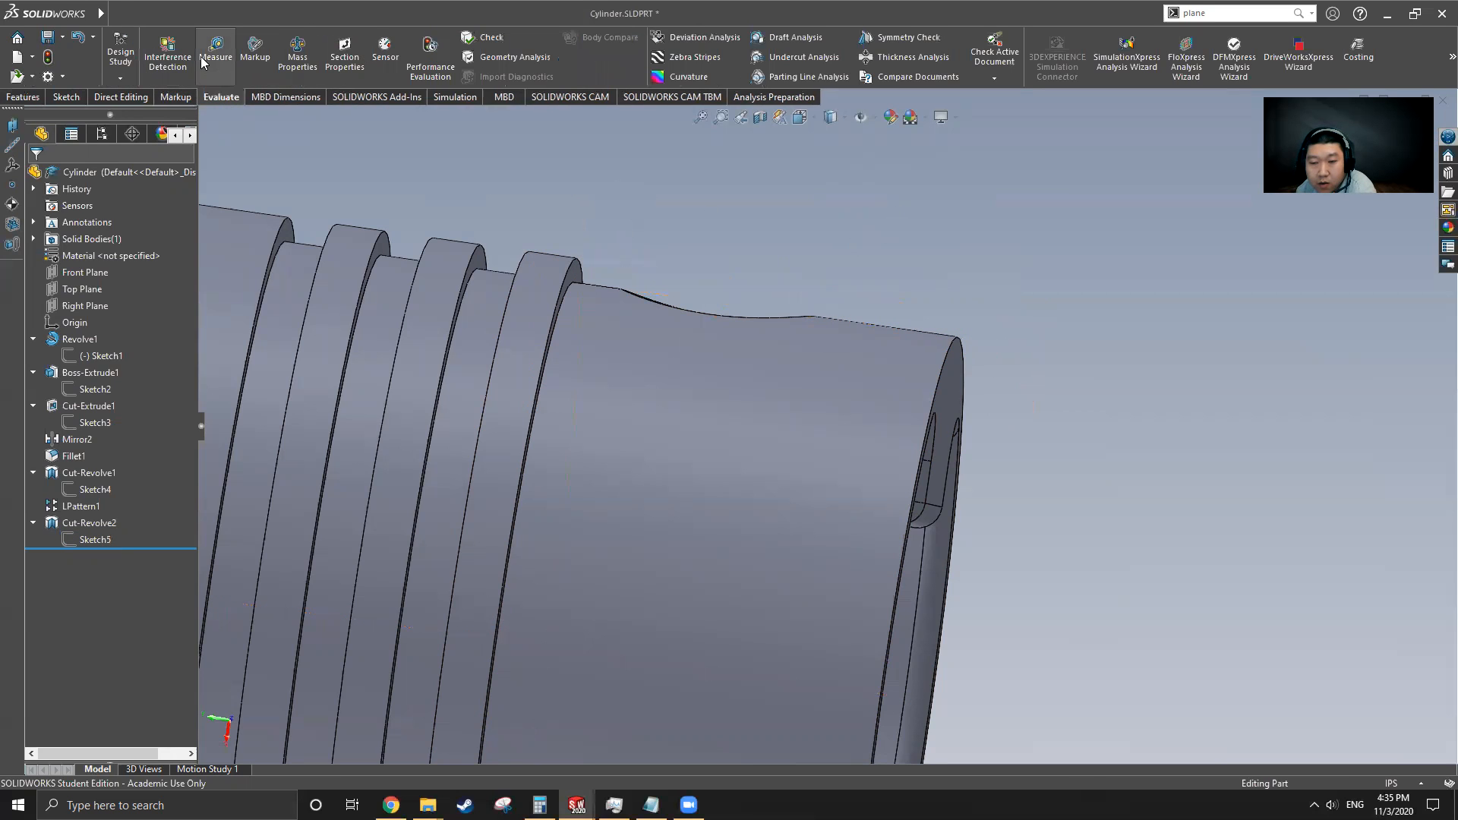
{"action": "left_click", "coordinate": [215, 53]}
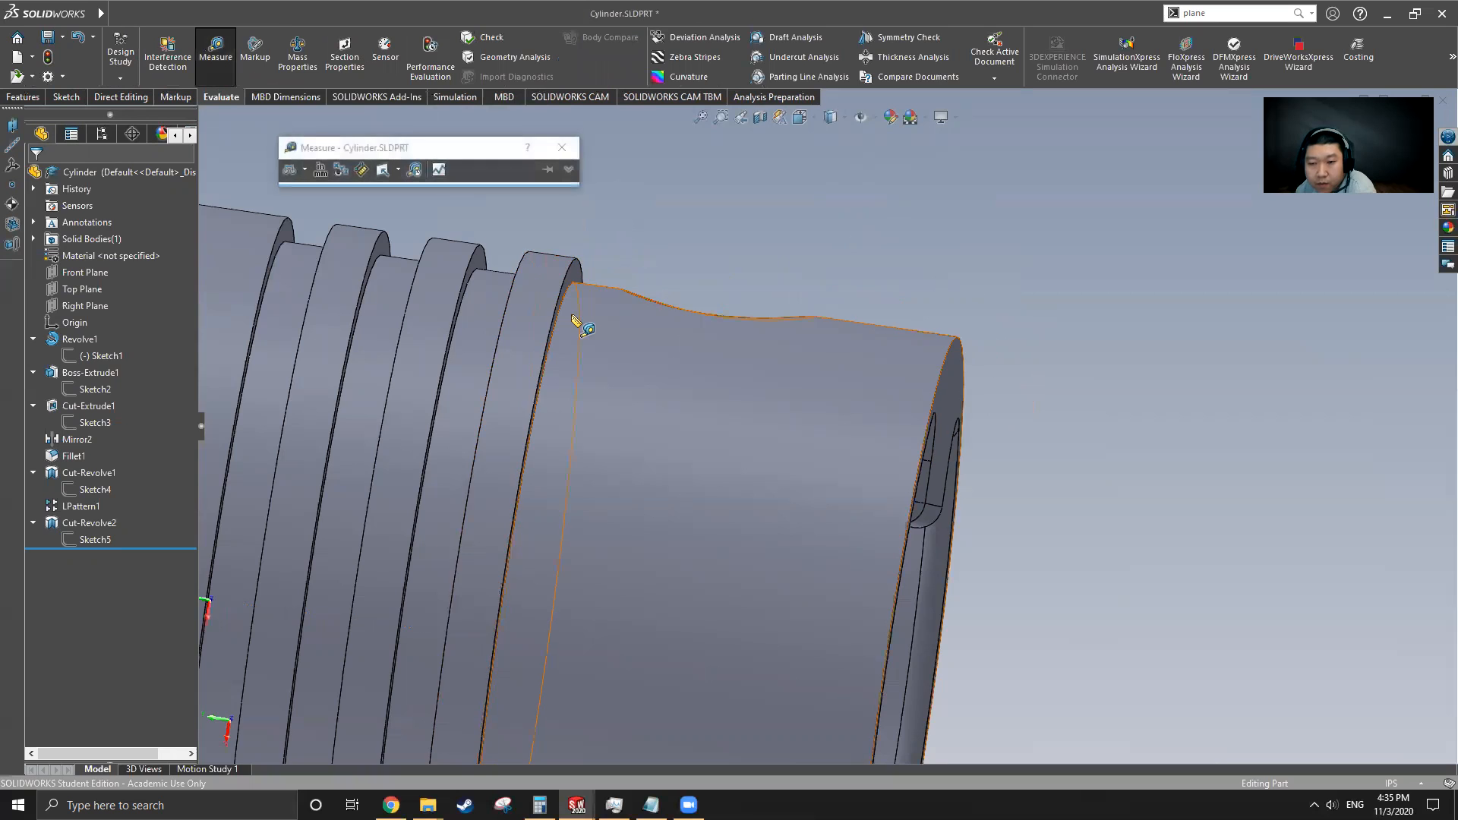
{"action": "scroll", "coordinate": [580, 314], "scroll_direction": "up", "scroll_amount": 3}
{"action": "left_click", "coordinate": [583, 285]}
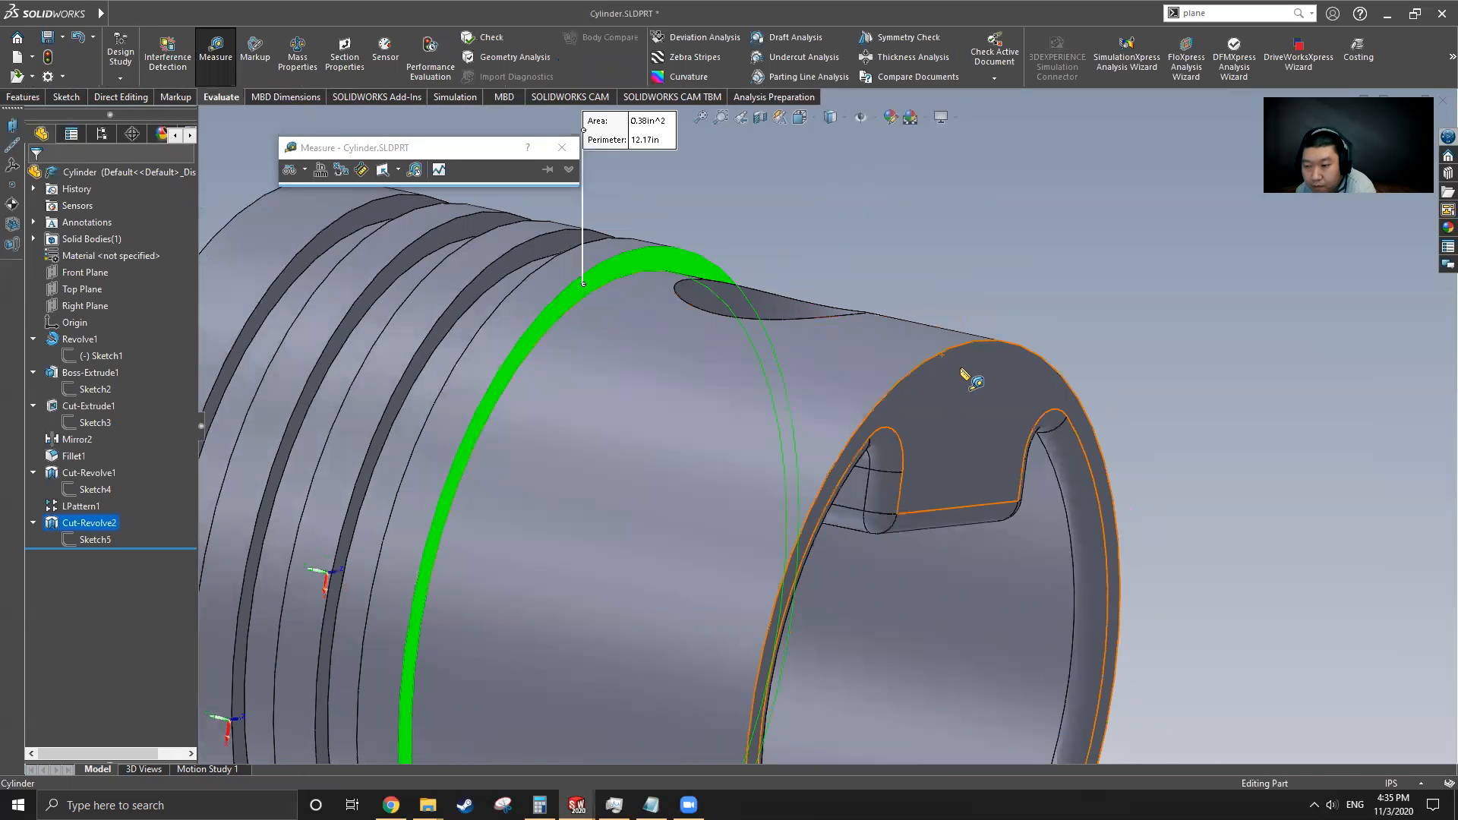
{"action": "left_click", "coordinate": [962, 369]}
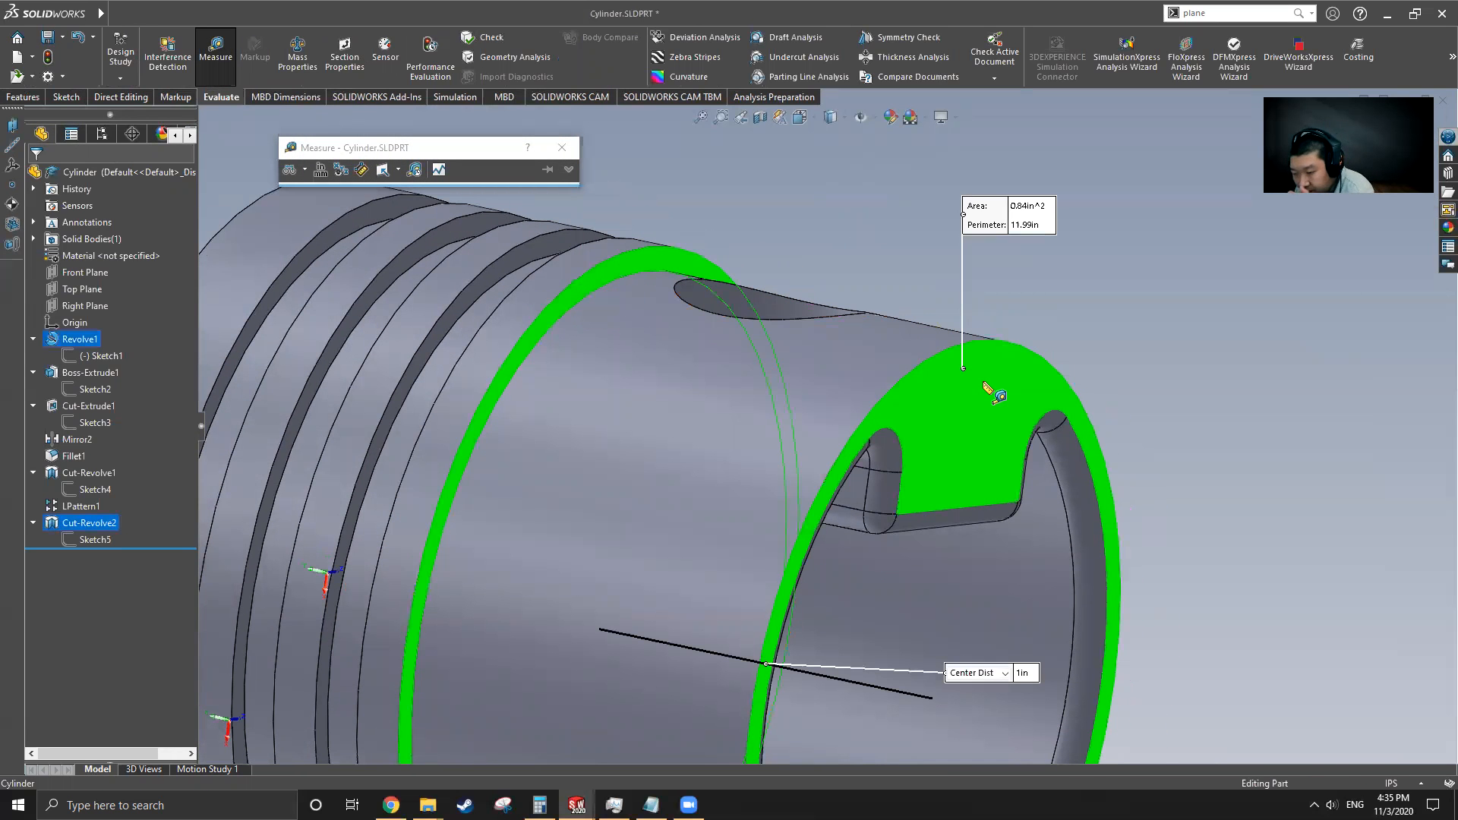
{"action": "left_click", "coordinate": [869, 266]}
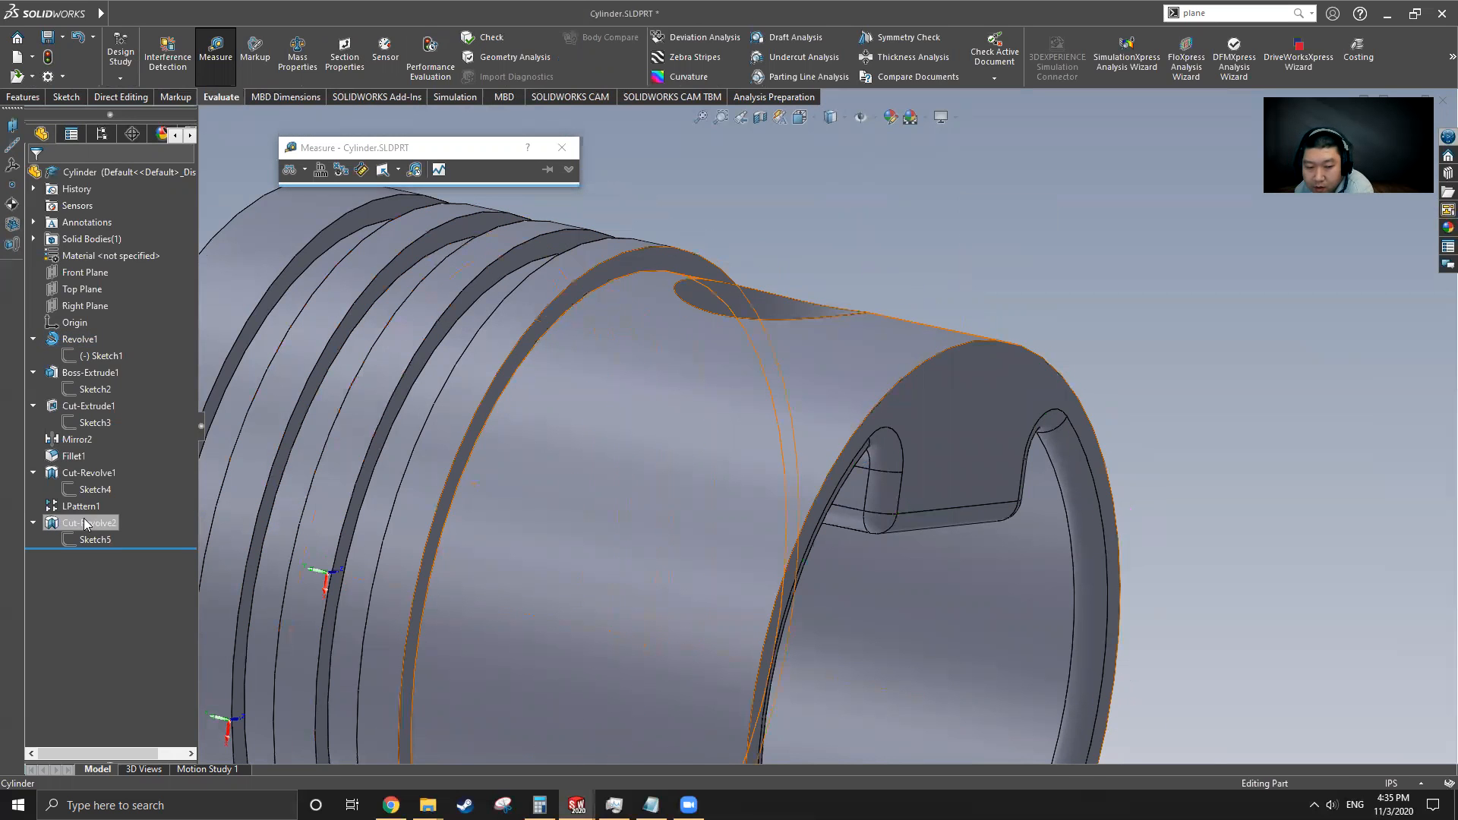
{"action": "scroll", "coordinate": [699, 371], "scroll_direction": "up", "scroll_amount": 8}
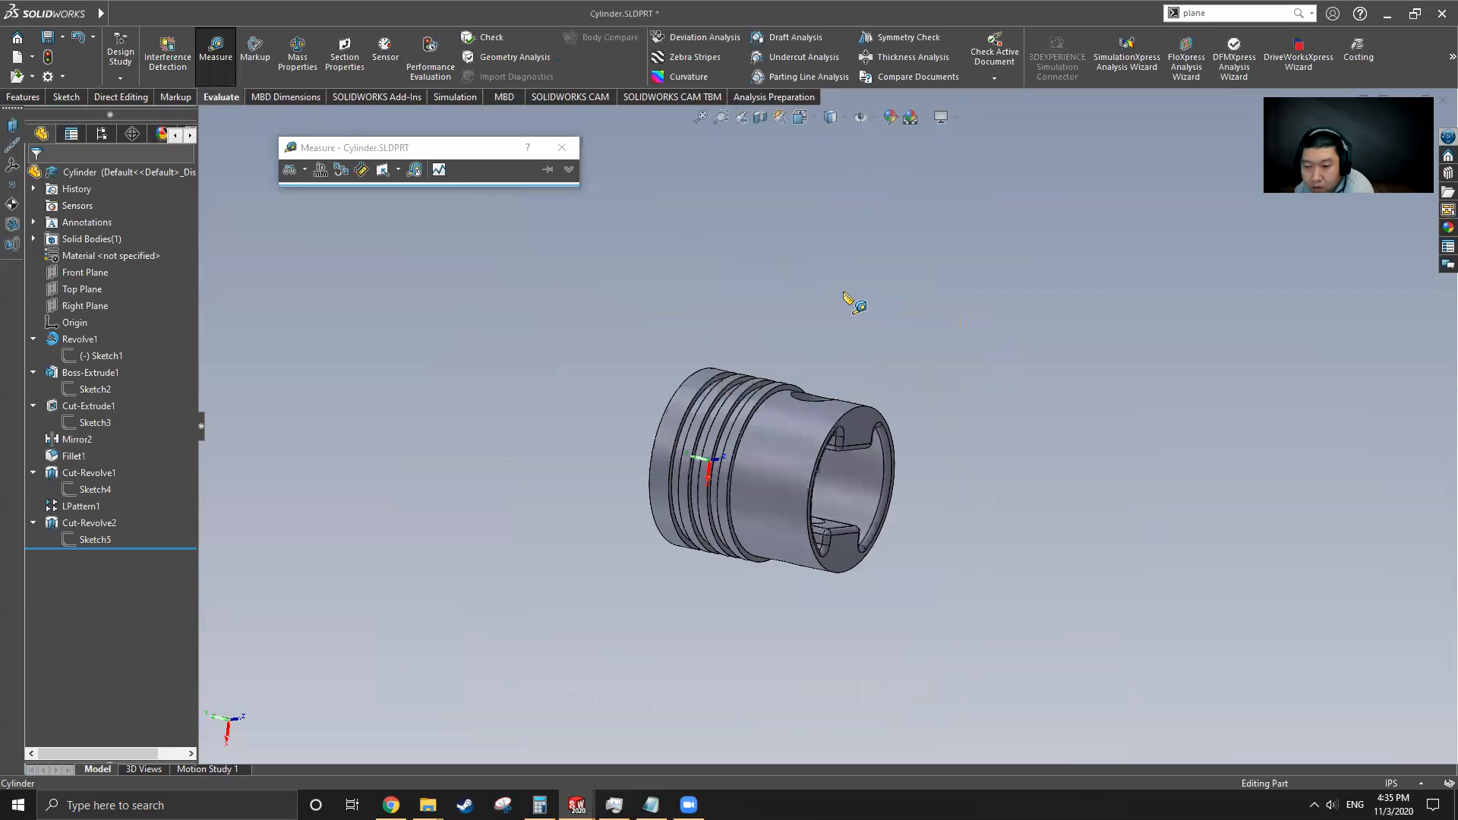
{"action": "left_click", "coordinate": [216, 47]}
Select the relief cut's Sketch5 and examine its dimensions on the cylinder's lower body
{"action": "left_click", "coordinate": [91, 540]}
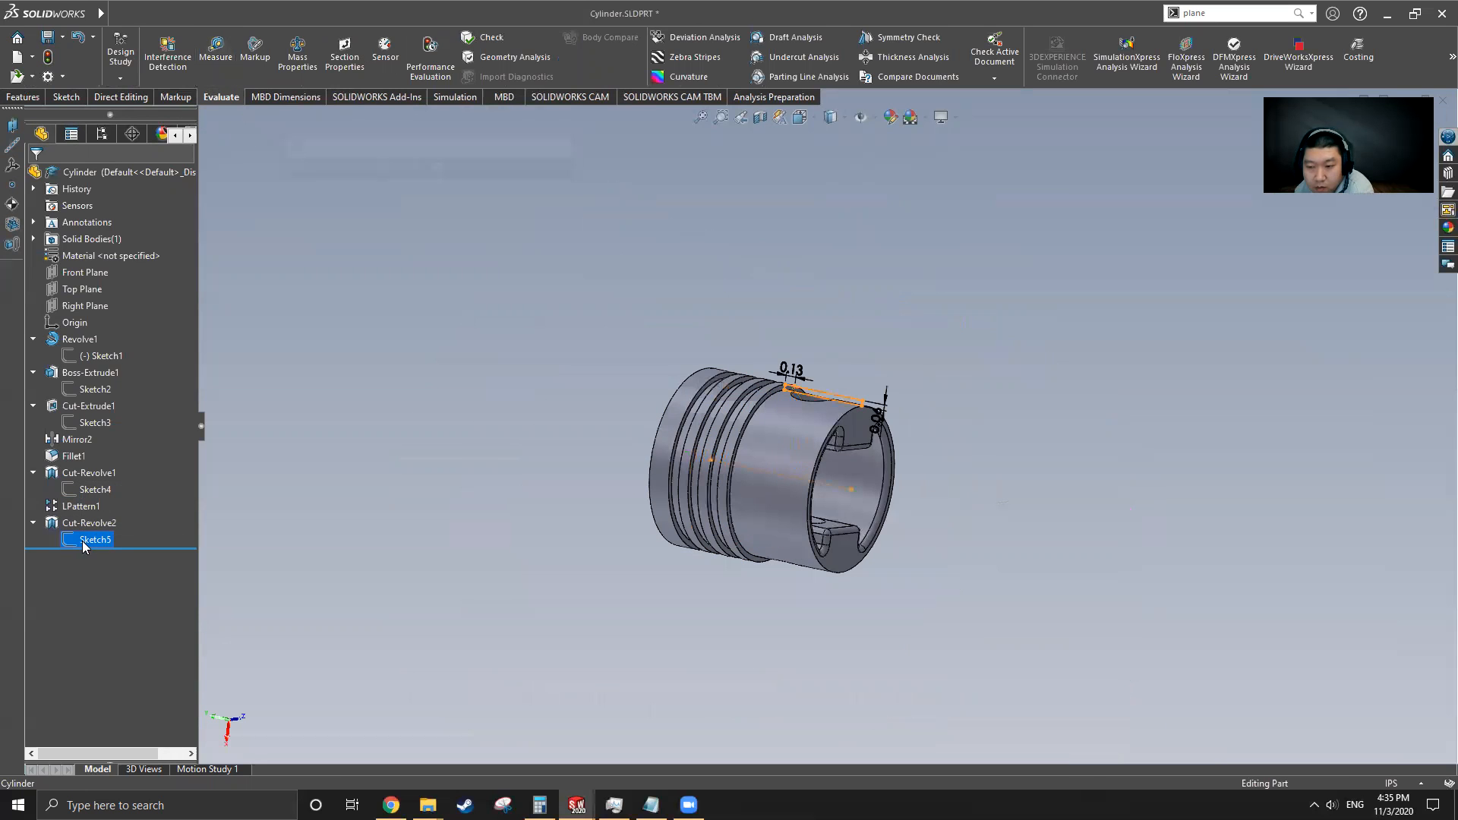
{"action": "middle_click_drag", "start_coordinate": [851, 459], "coordinate": [887, 457]}
{"action": "scroll", "coordinate": [818, 417], "scroll_direction": "down", "scroll_amount": 5}
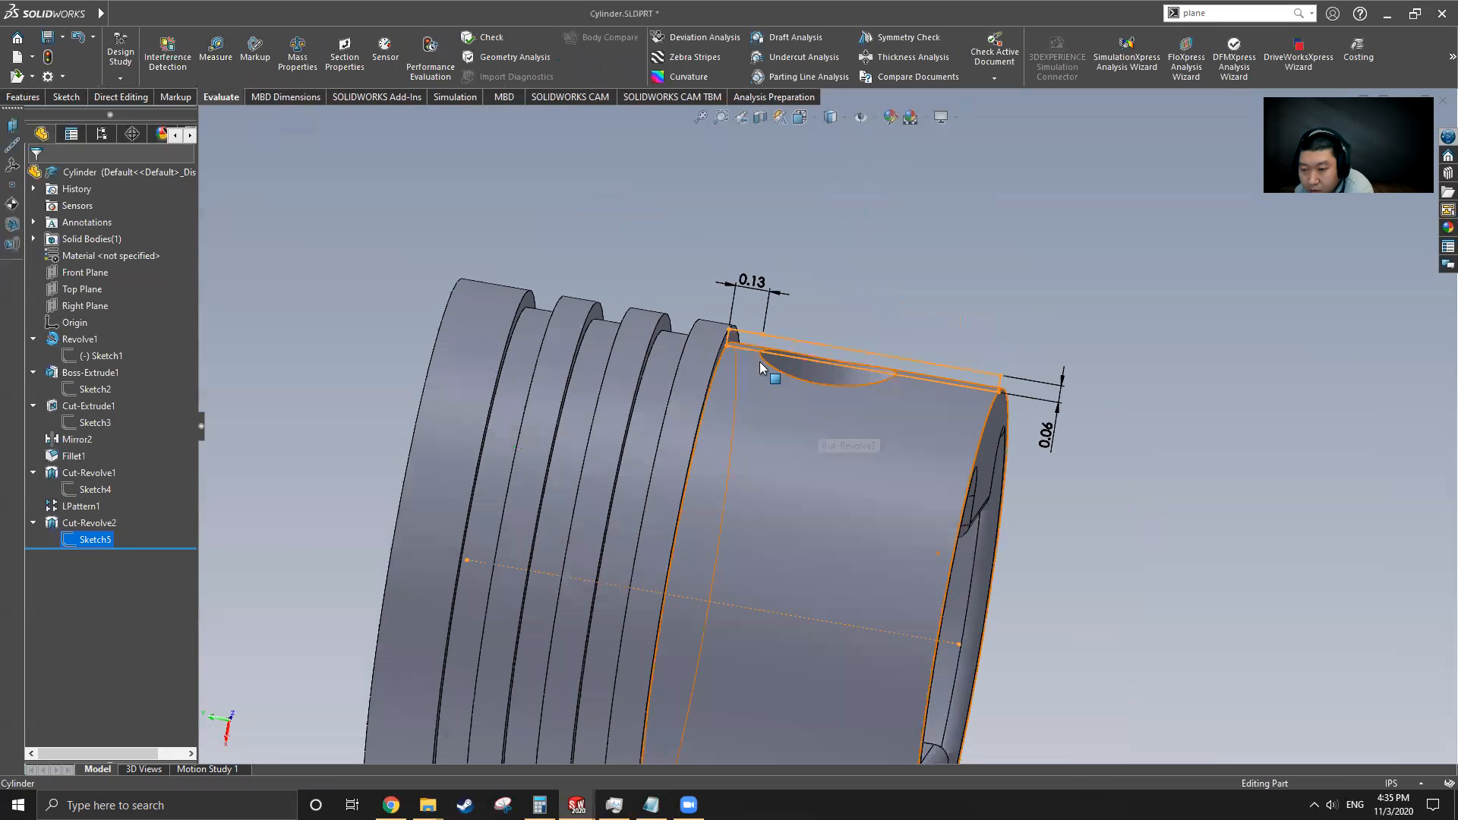
{"action": "middle_click_drag", "start_coordinate": [761, 368], "coordinate": [752, 423]}
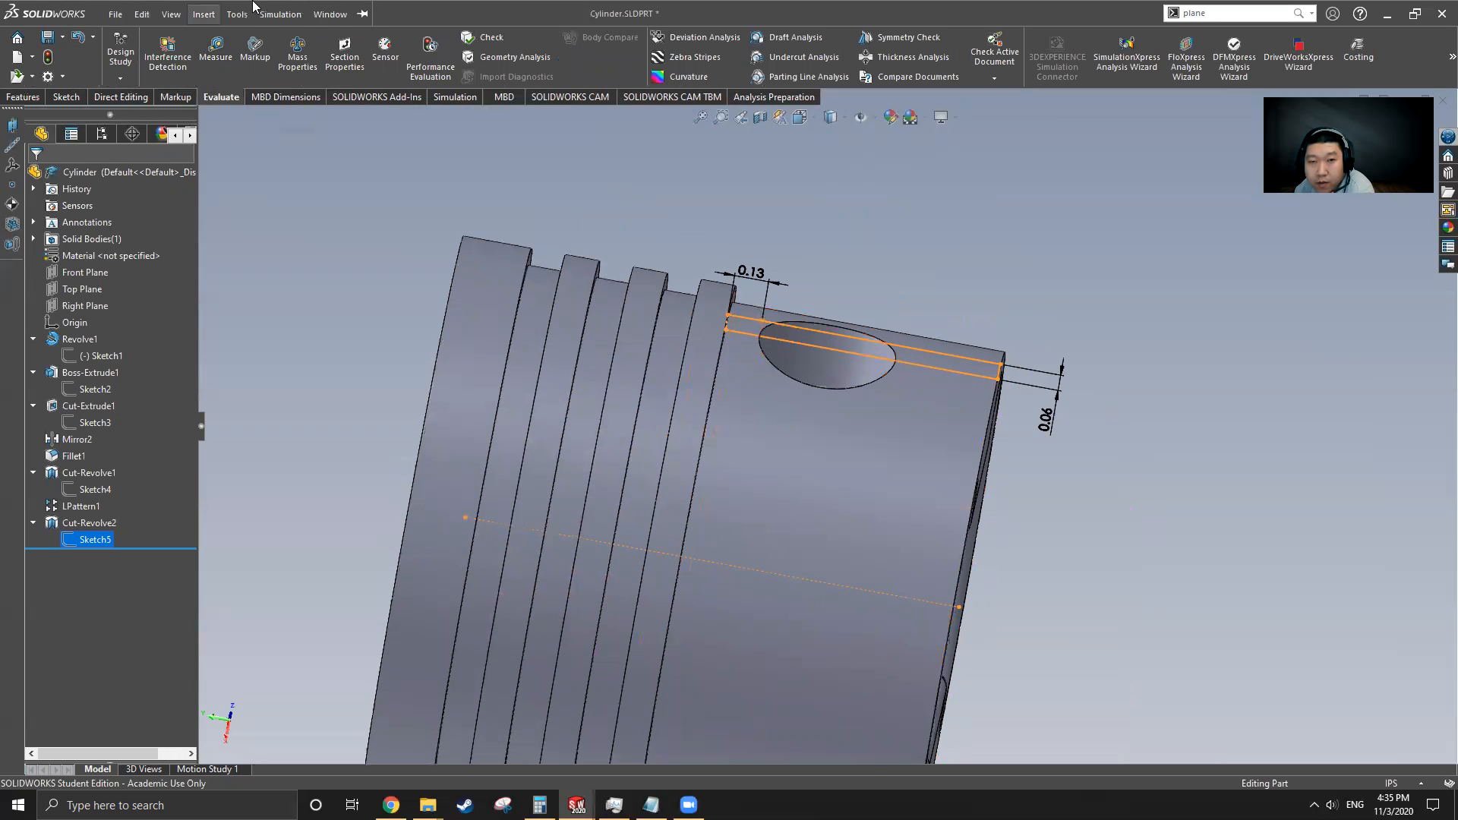
Switch to Part5 and sketch a vertical centerline through the origin on the Front Plane
{"action": "left_click", "coordinate": [330, 14]}
{"action": "left_click", "coordinate": [357, 210]}
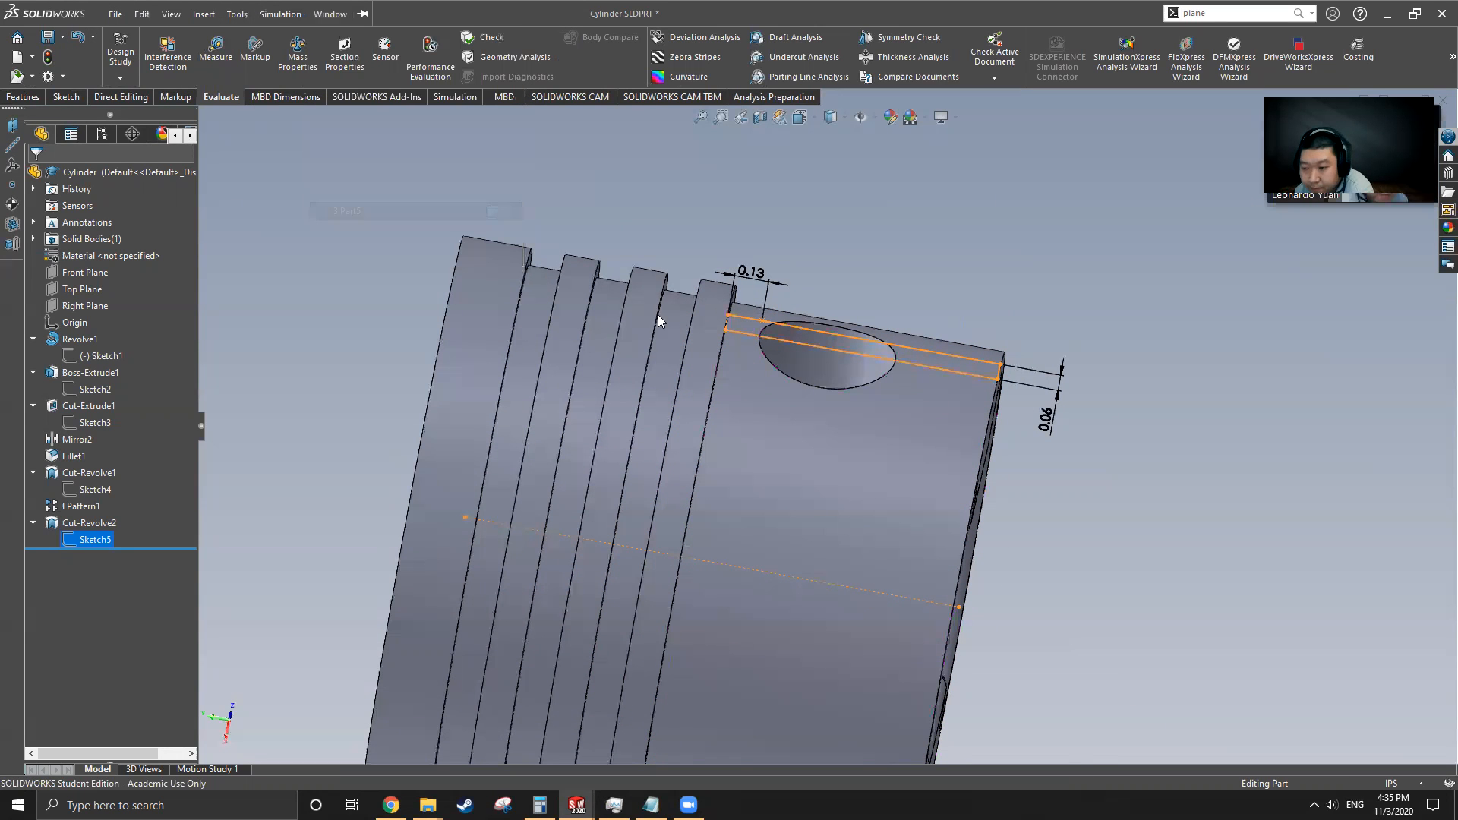
{"action": "middle_click_drag", "start_coordinate": [852, 580], "coordinate": [607, 391]}
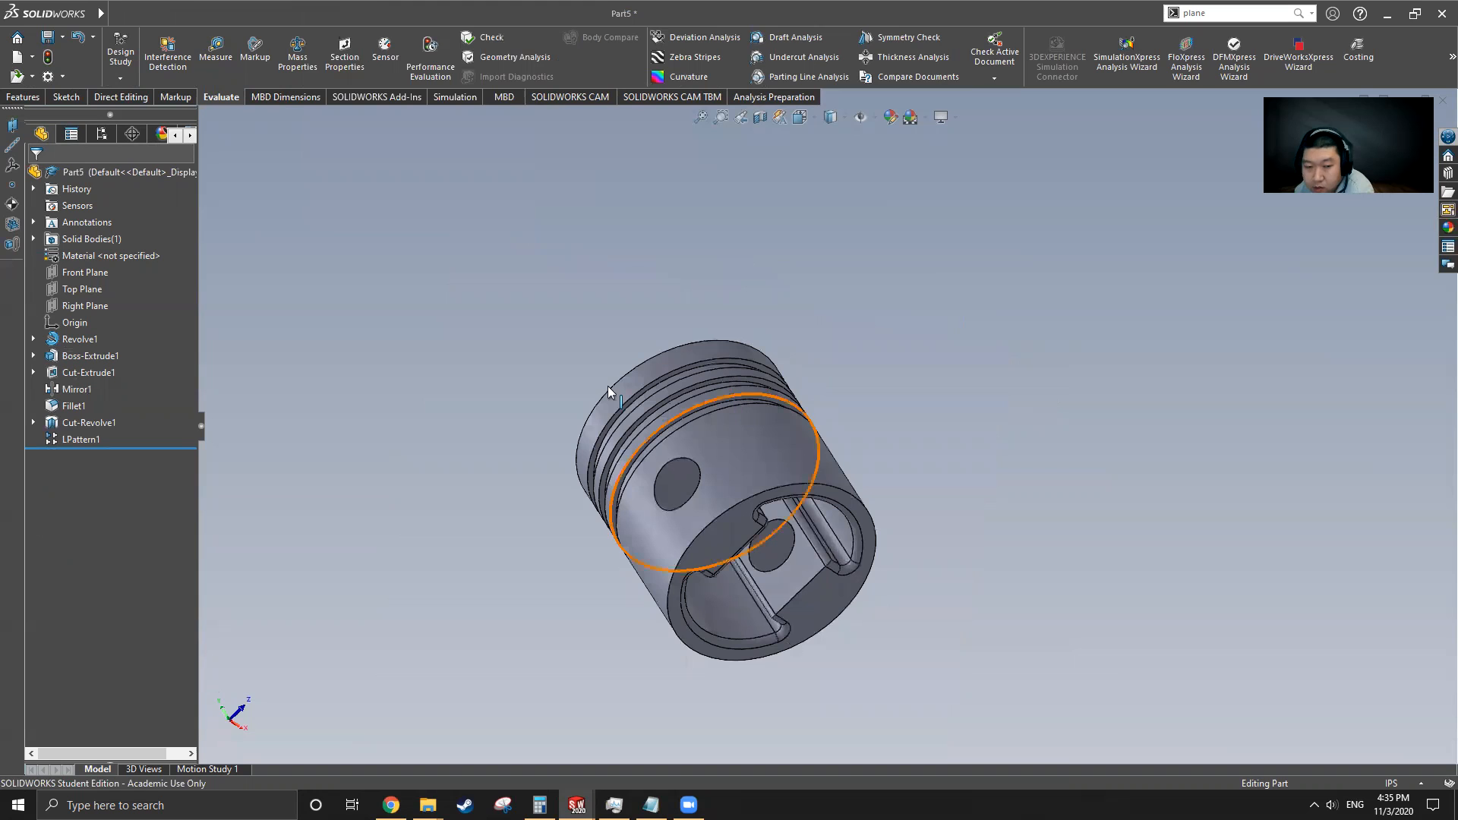
{"action": "left_click", "coordinate": [94, 273]}
{"action": "middle_click_drag", "start_coordinate": [706, 558], "coordinate": [839, 429]}
{"action": "left_click", "coordinate": [66, 97]}
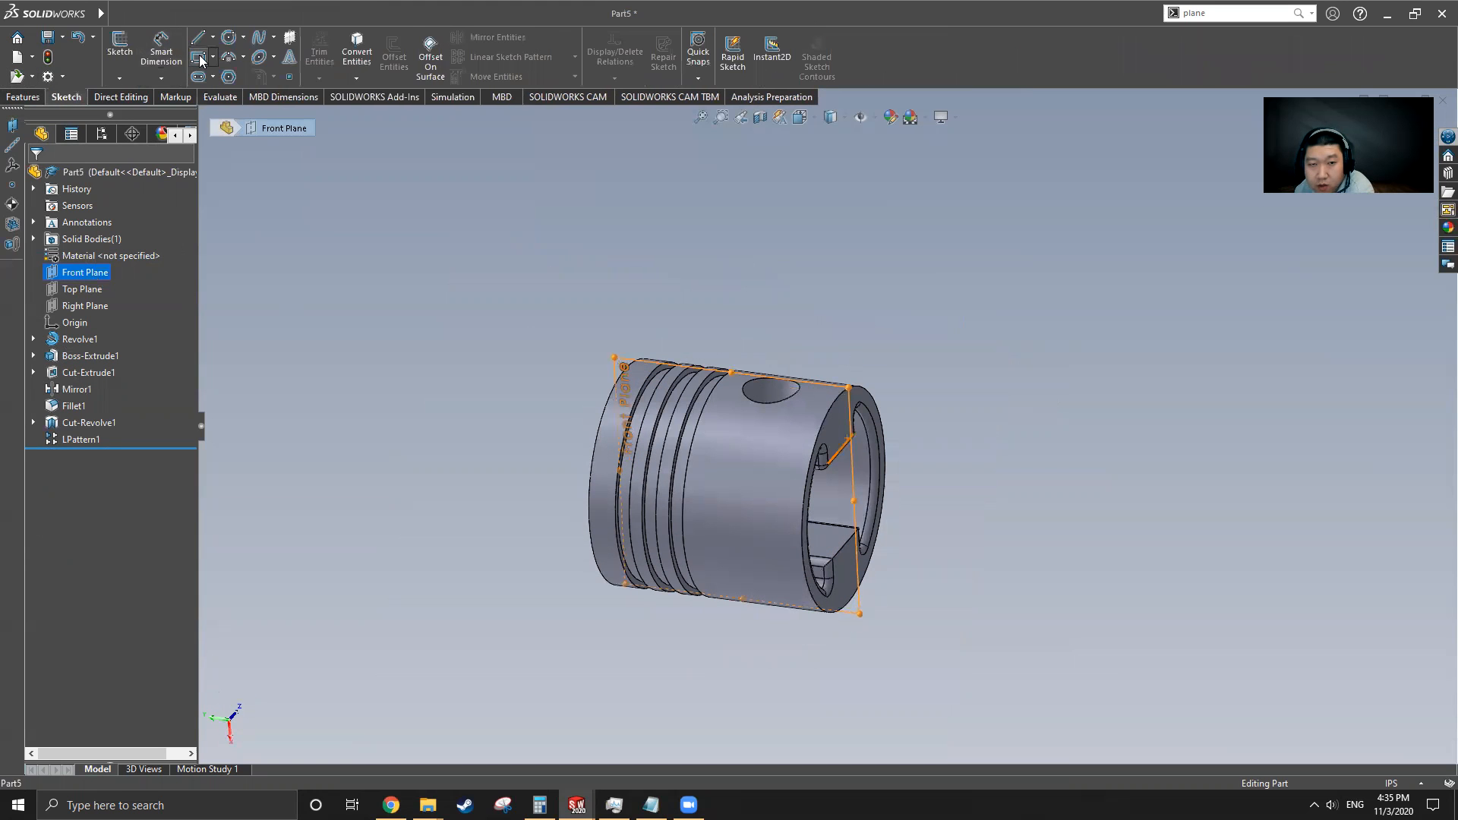
{"action": "left_click", "coordinate": [212, 37]}
{"action": "left_click", "coordinate": [214, 76]}
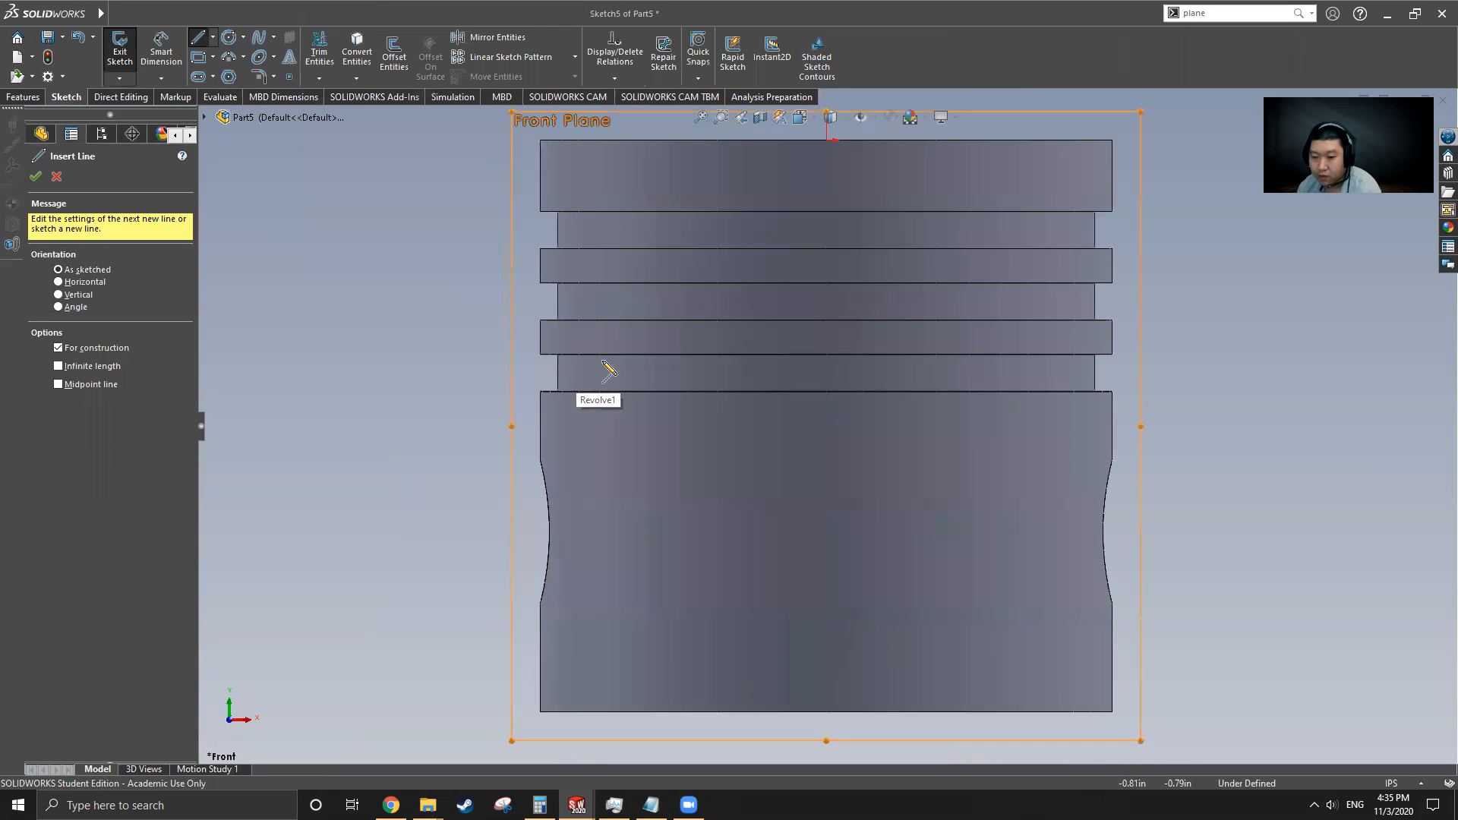
{"action": "scroll", "coordinate": [603, 361], "scroll_direction": "up", "scroll_amount": 6}
{"action": "left_click", "coordinate": [827, 287]}
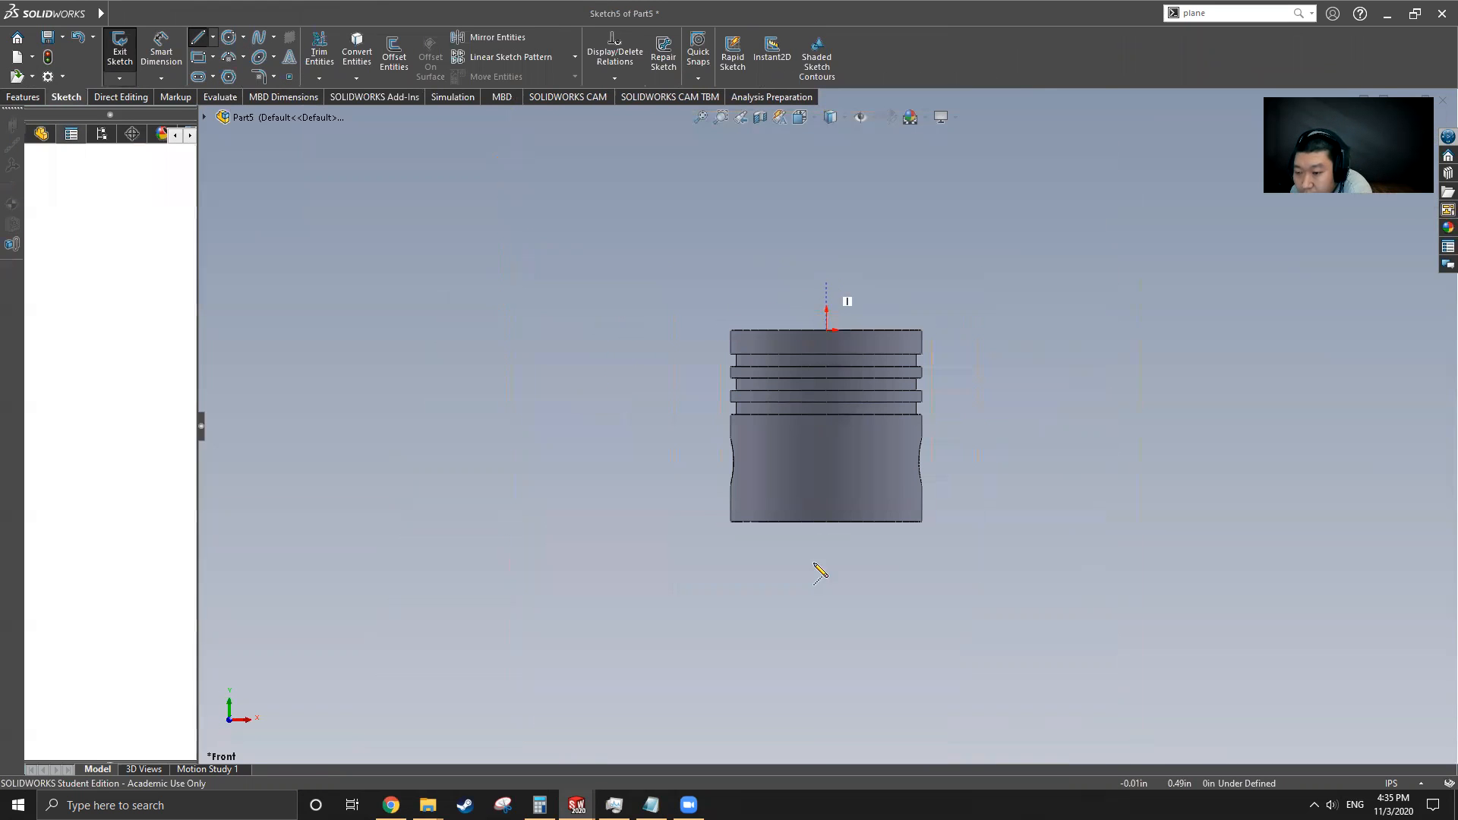
{"action": "left_click", "coordinate": [827, 597]}
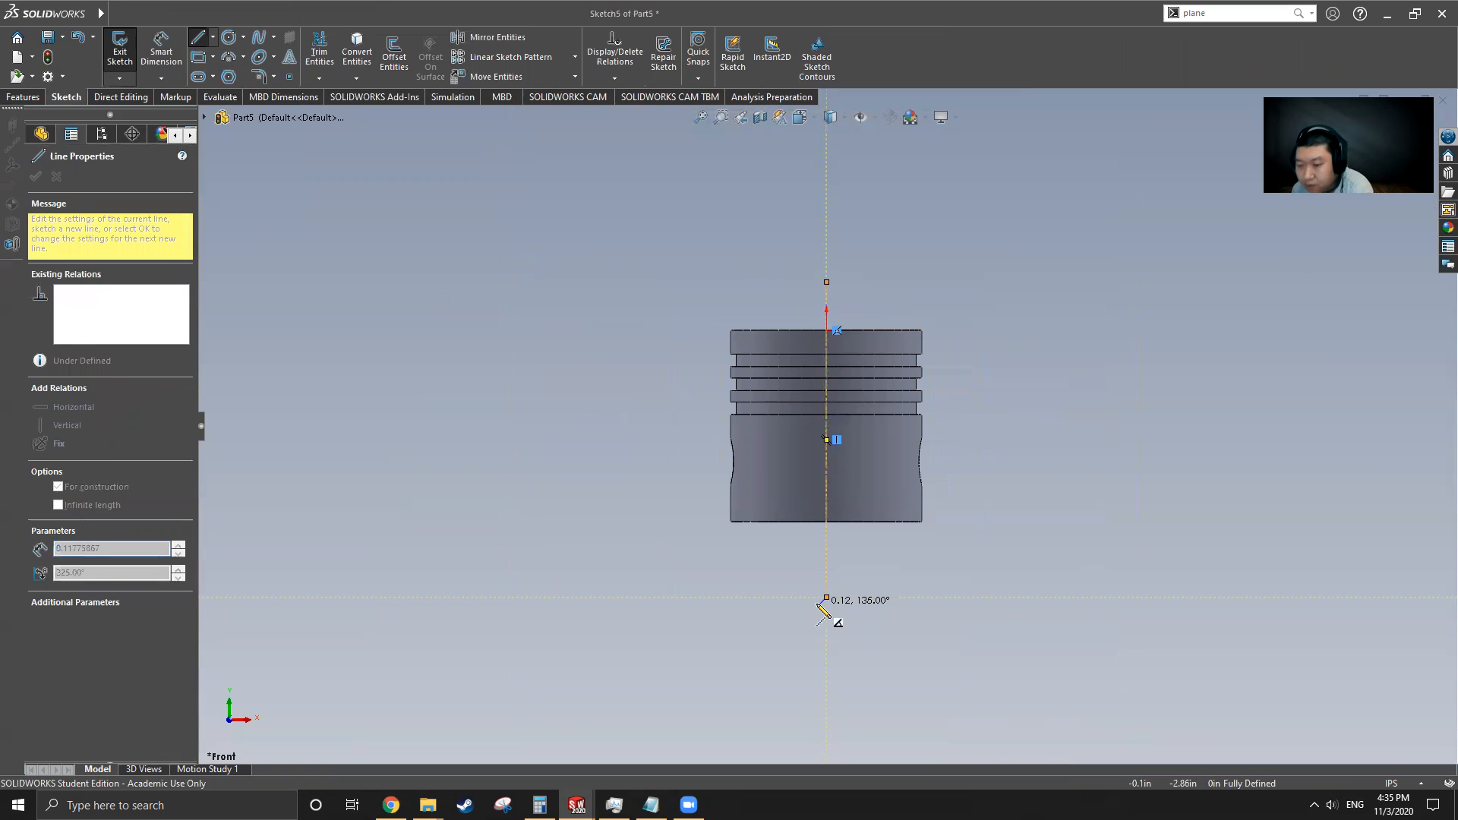
{"action": "key", "text": "Escape"}
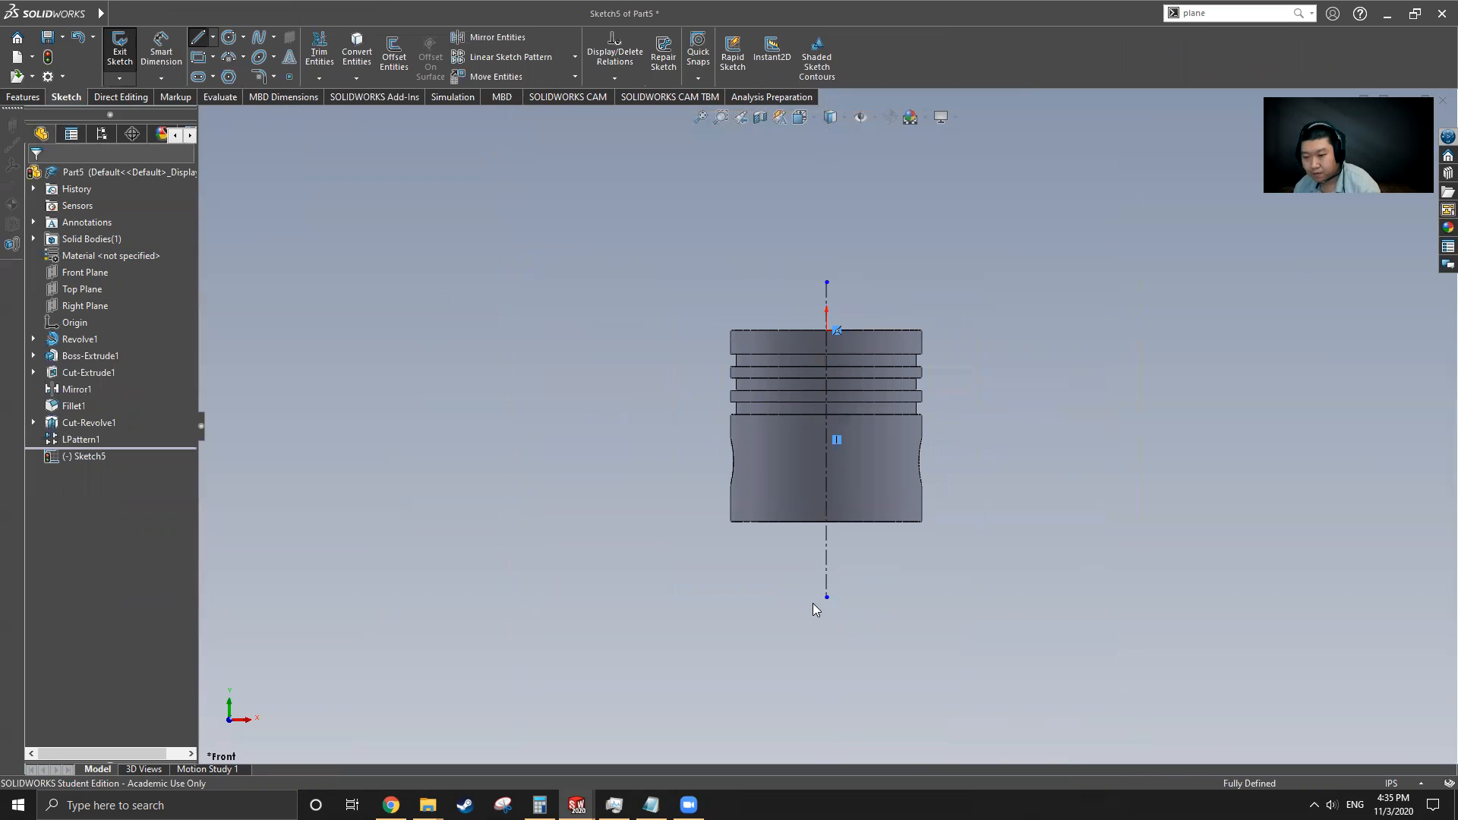
Sketch a thin rectangle along the left edge of the cylinder's lower body
{"action": "left_click", "coordinate": [201, 59]}
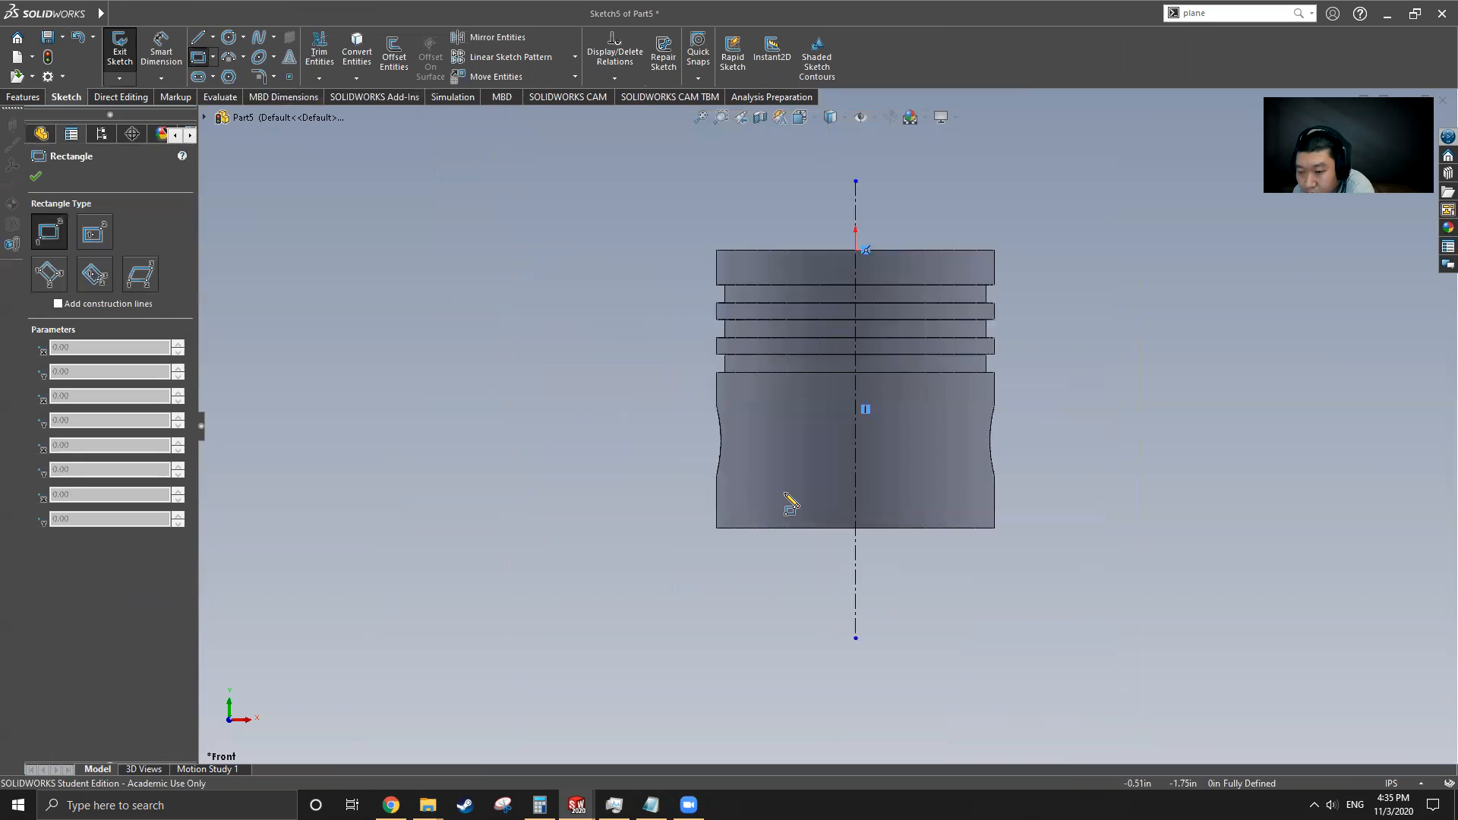
{"action": "scroll", "coordinate": [788, 504], "scroll_direction": "down", "scroll_amount": 5}
{"action": "left_click", "coordinate": [627, 208]}
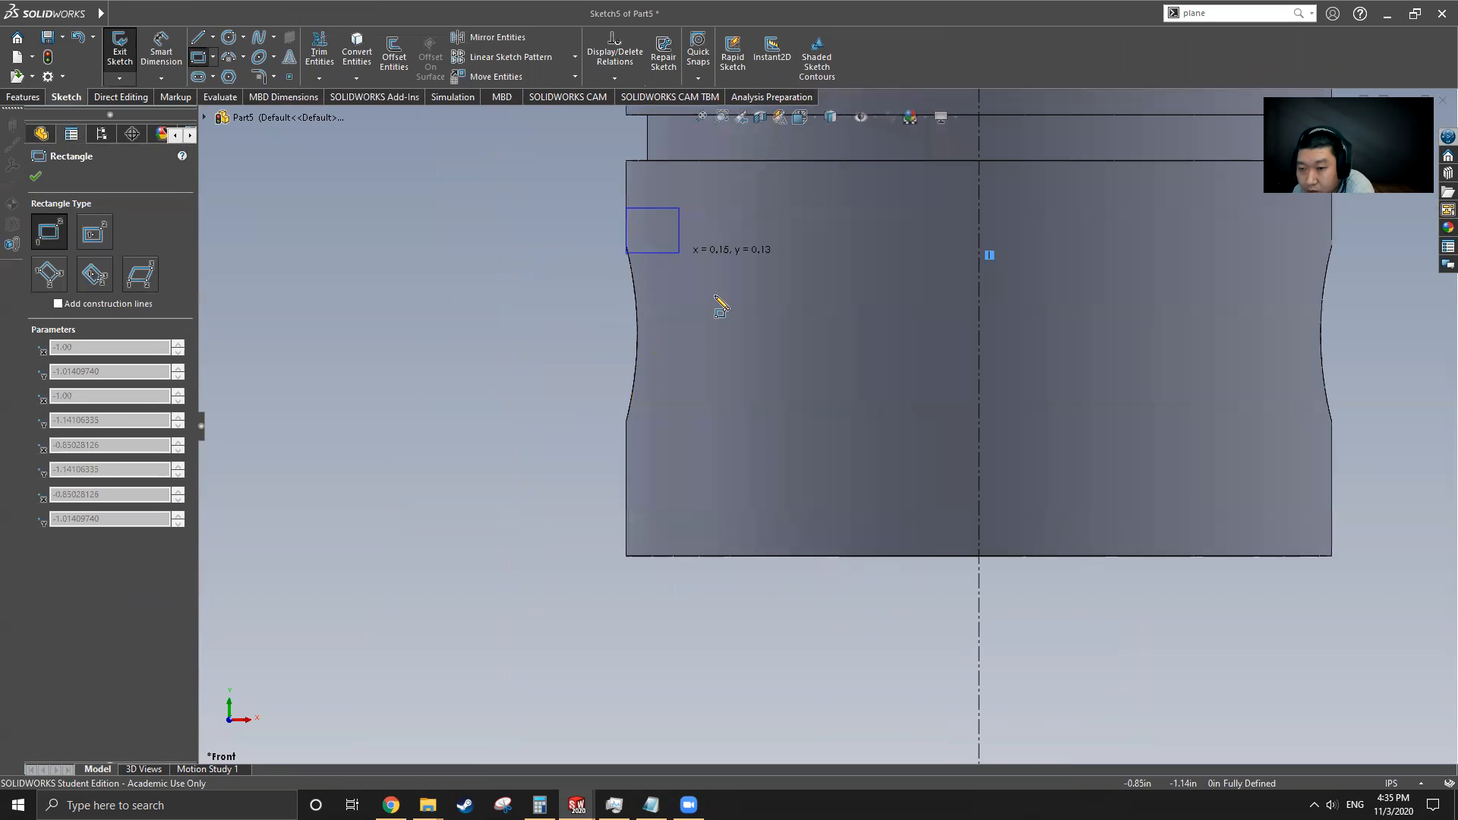
{"action": "left_click", "coordinate": [672, 555]}
{"action": "key", "text": "Escape"}
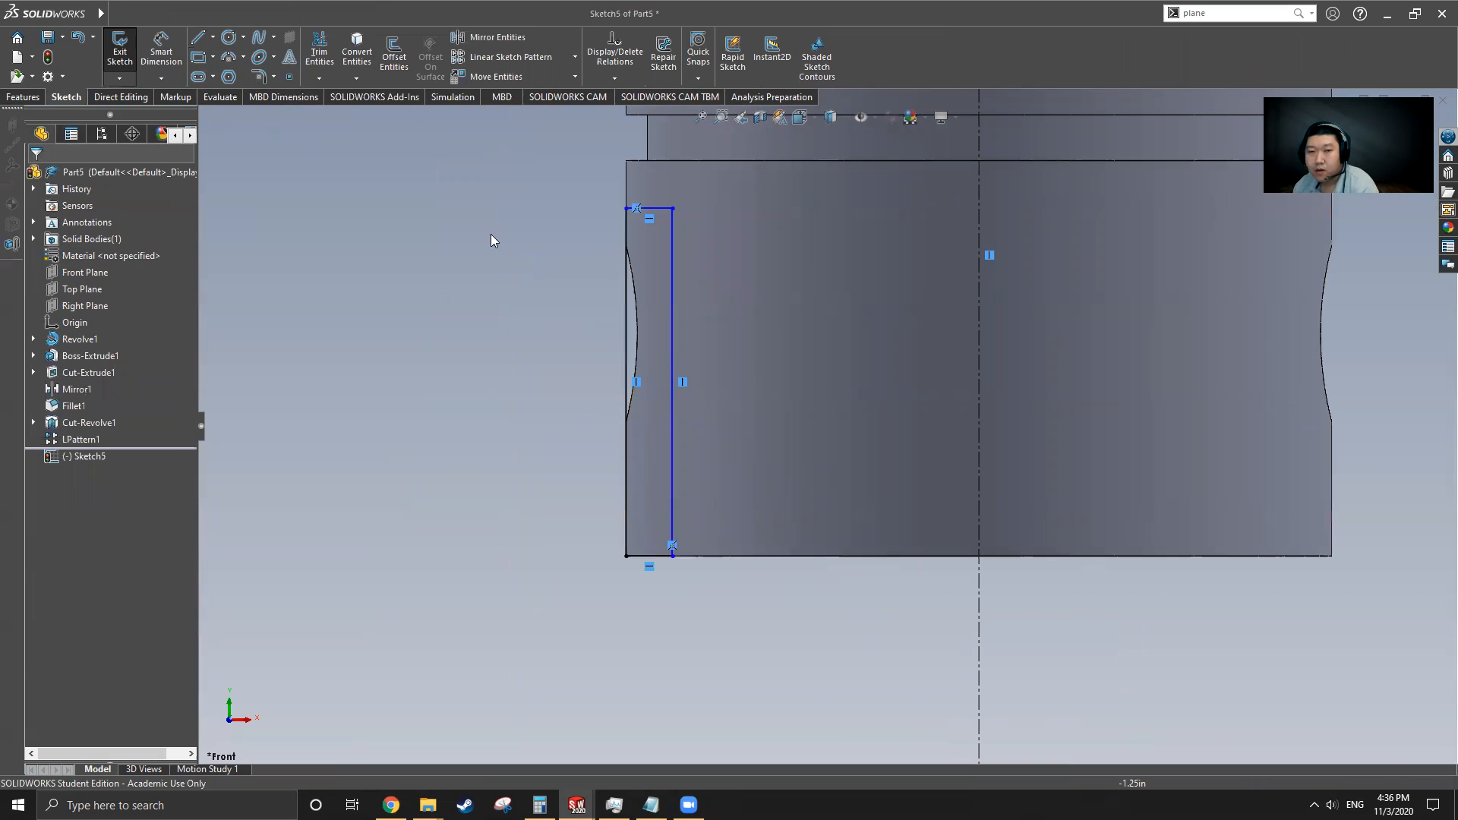
Dimension the rectangle's height as 1.00 in and its width as 0.06 in
{"action": "left_click", "coordinate": [161, 51]}
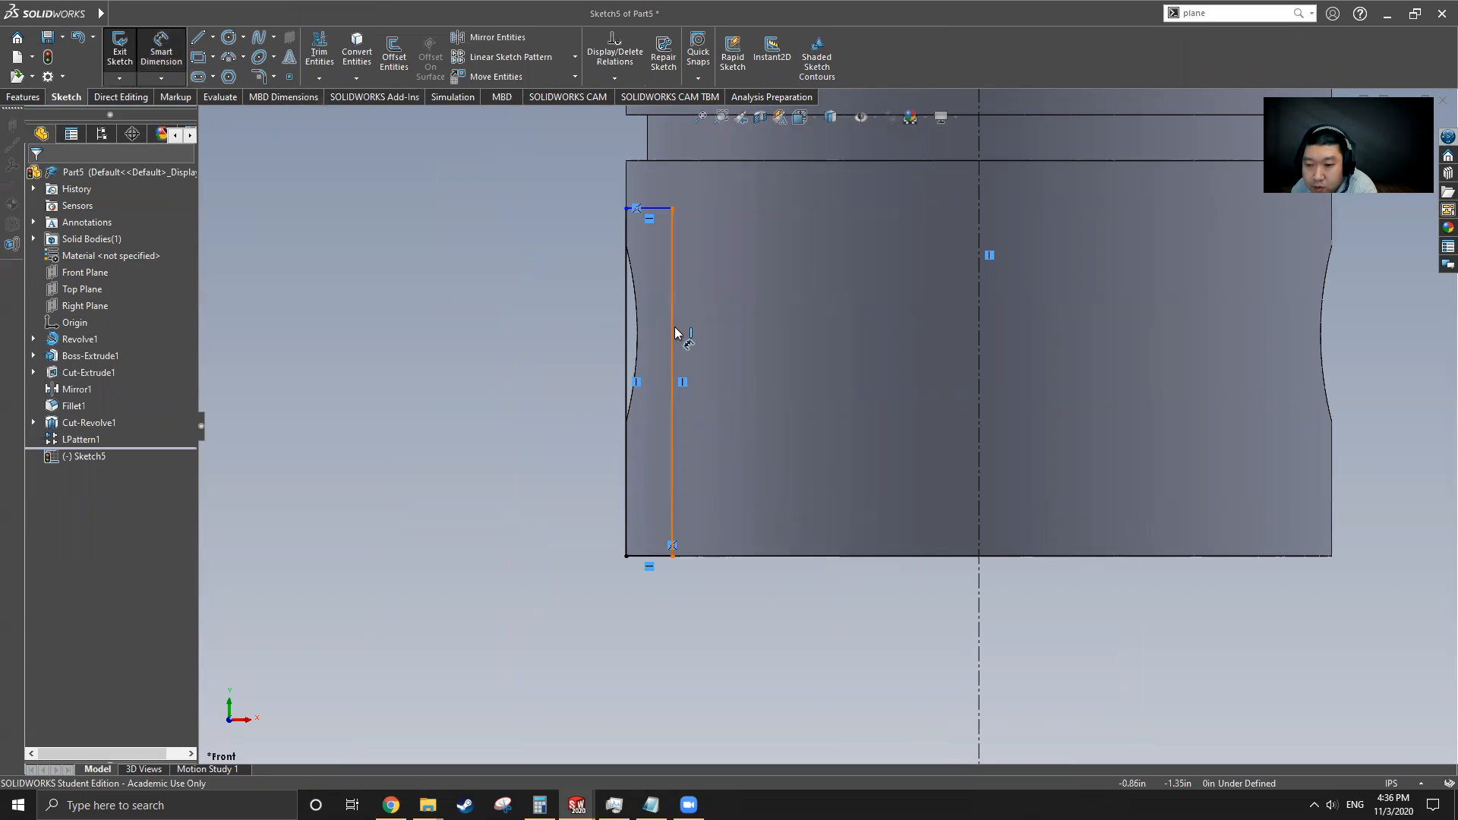
{"action": "left_click", "coordinate": [554, 326]}
{"action": "key", "text": "Return"}
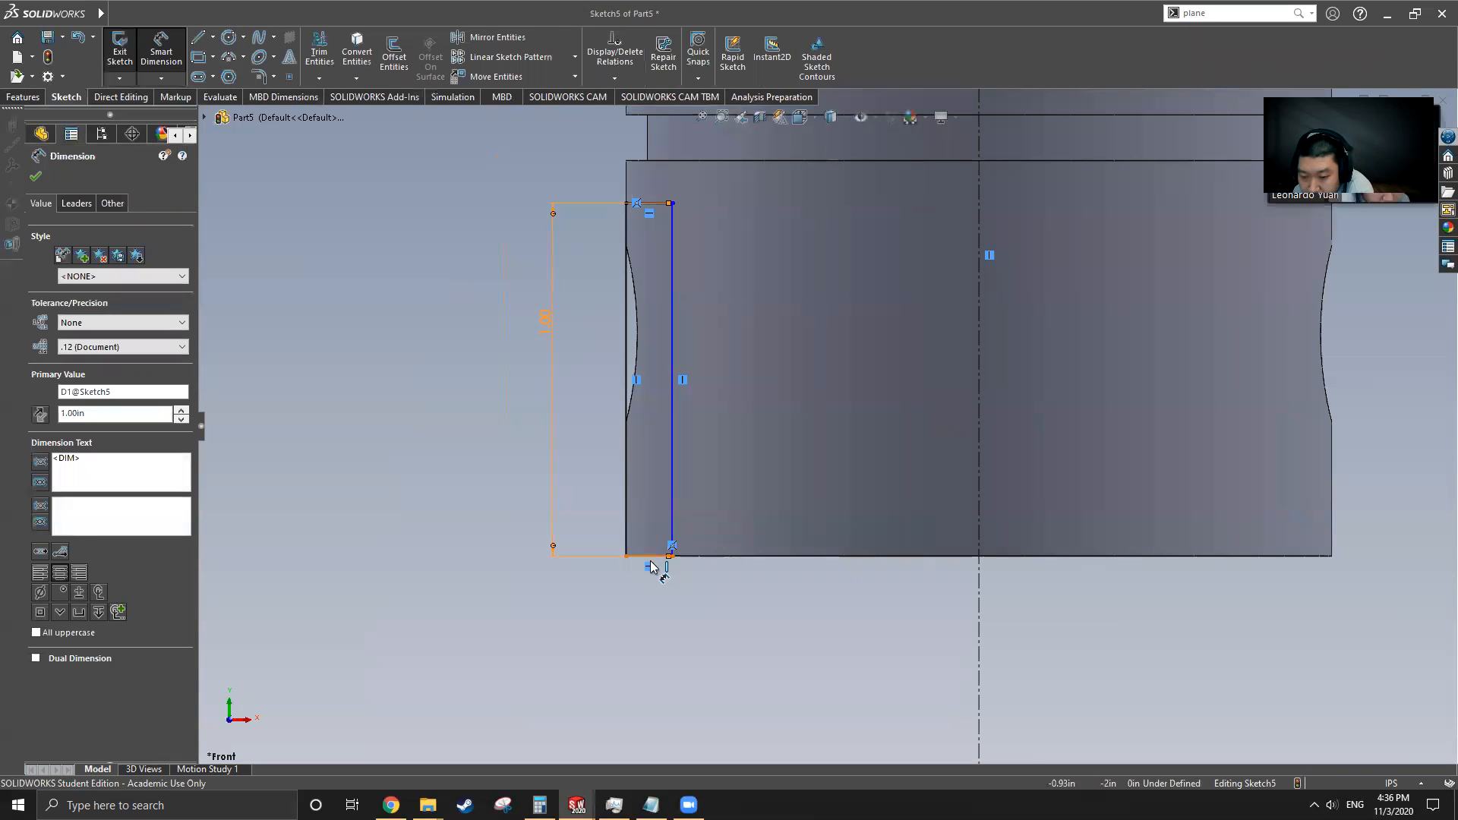
{"action": "left_click", "coordinate": [651, 556]}
{"action": "left_click", "coordinate": [653, 605]}
{"action": "type", "text": "0.06"}
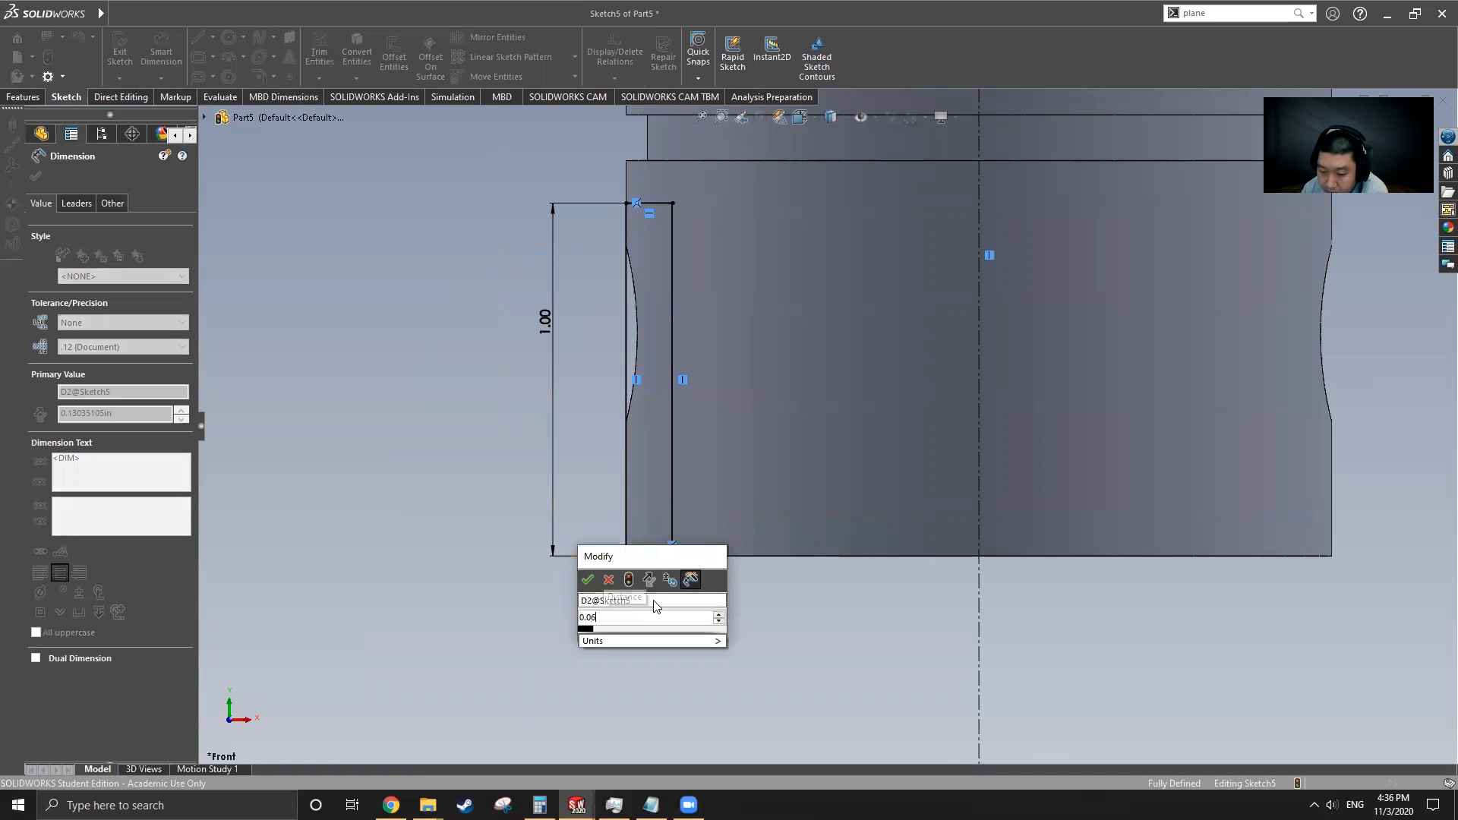
{"action": "key", "text": "Return"}
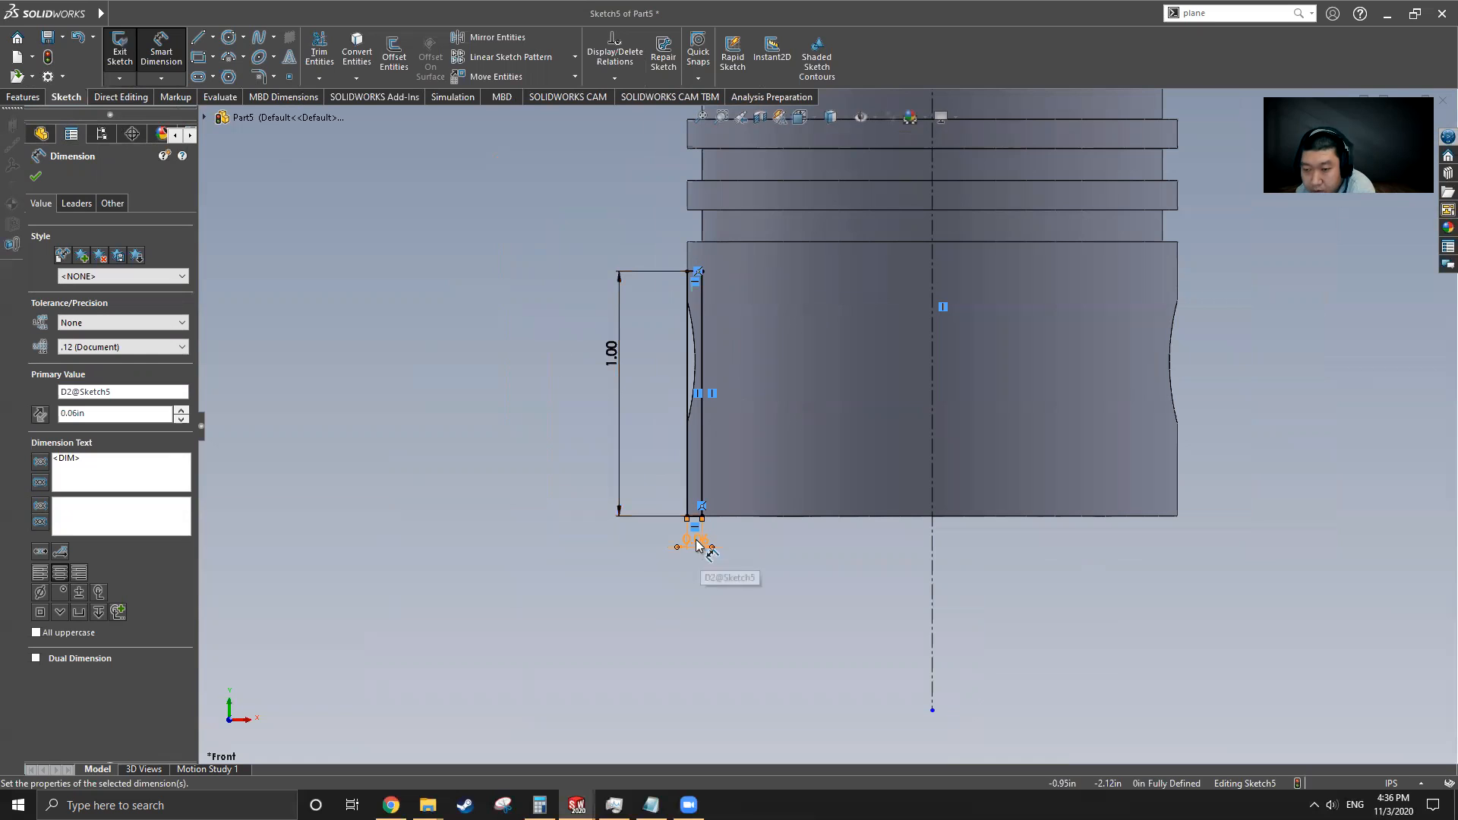
{"action": "left_click", "coordinate": [36, 177]}
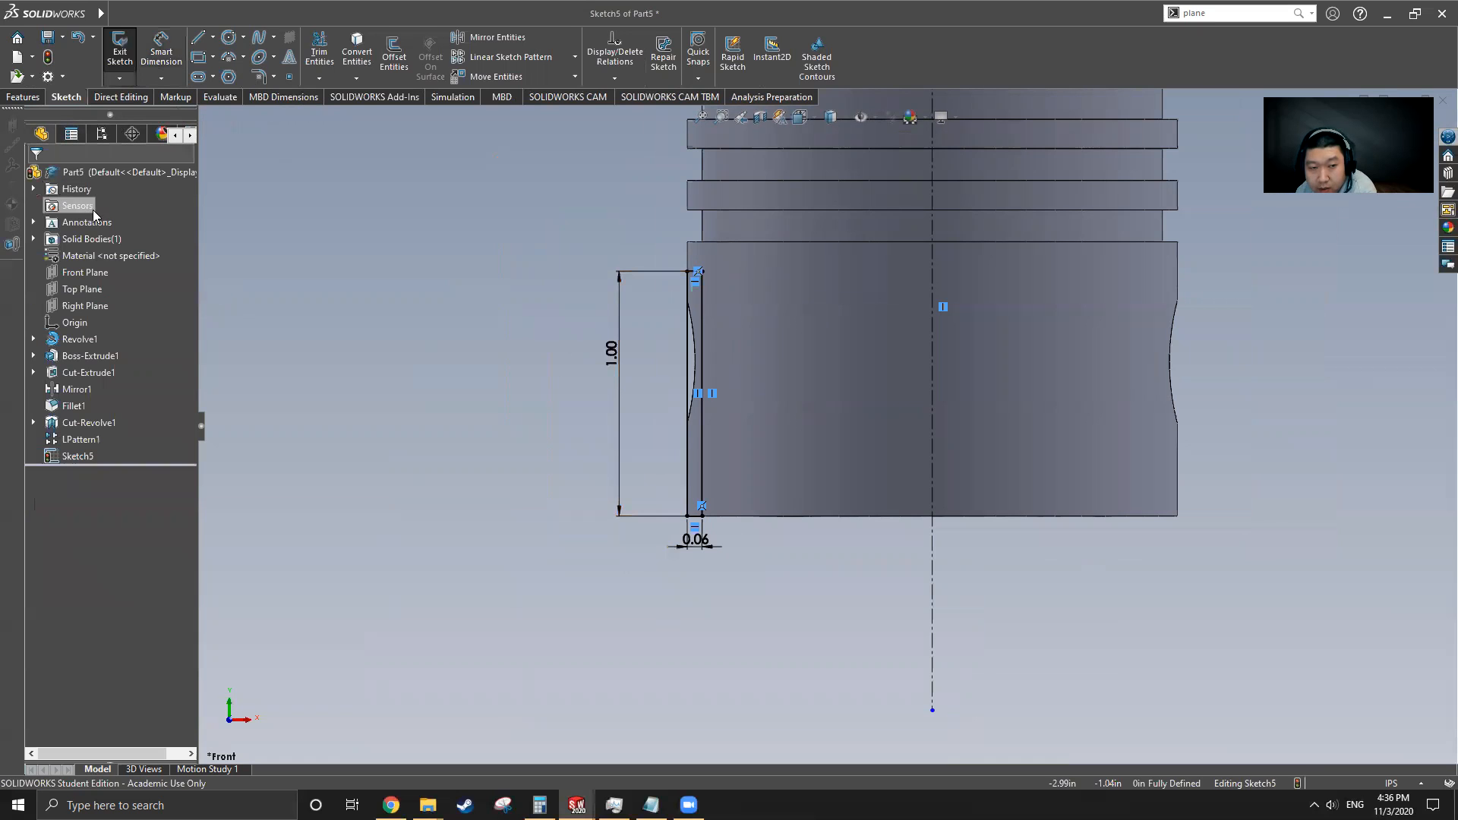
Revolve-cut the rectangle 360 degrees about the centerline to relieve the lower body
{"action": "left_click", "coordinate": [42, 99]}
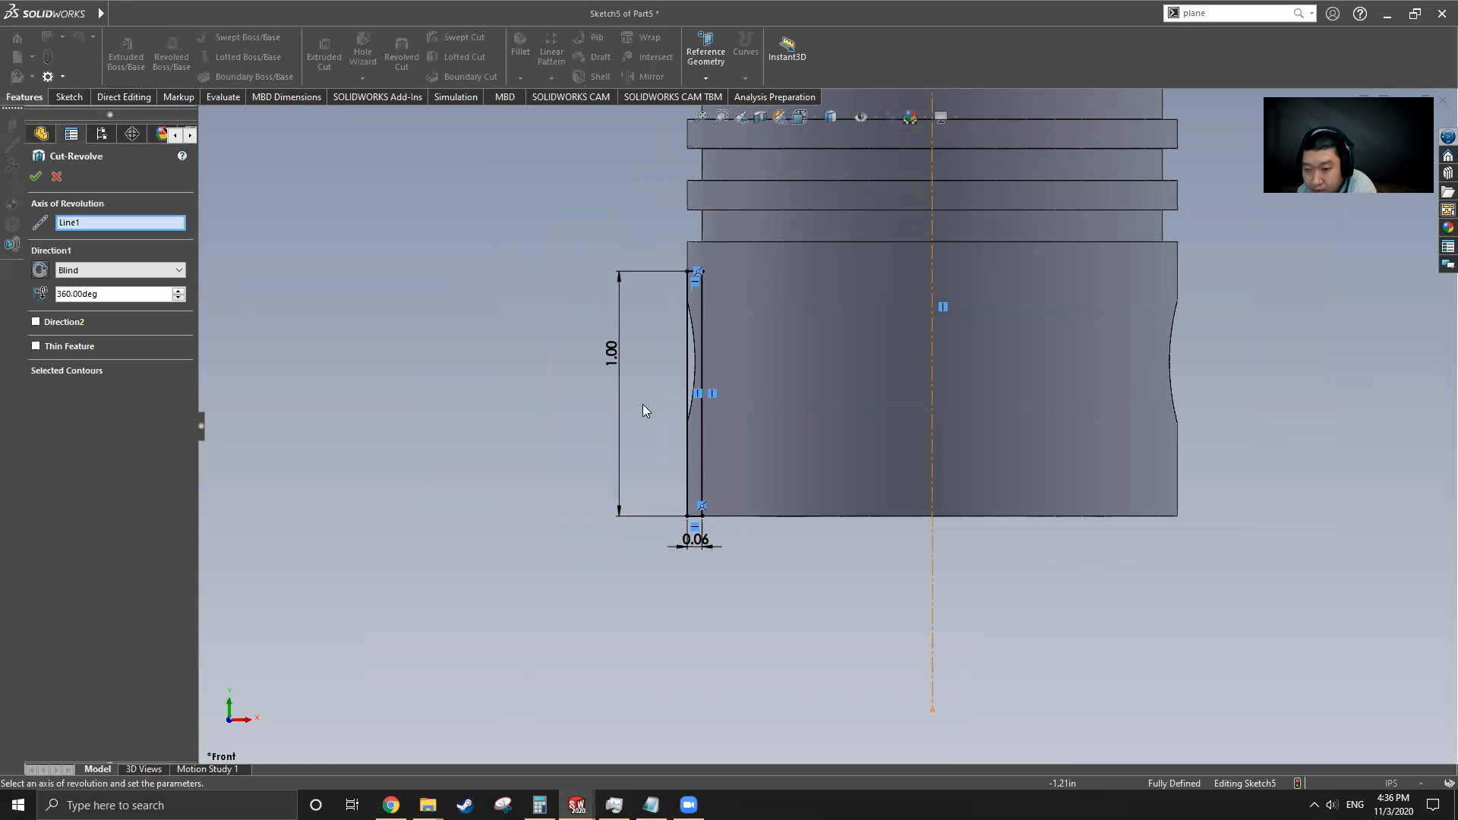
{"action": "left_click", "coordinate": [35, 177]}
{"action": "scroll", "coordinate": [674, 416], "scroll_direction": "up", "scroll_amount": 5}
{"action": "middle_click_drag", "start_coordinate": [674, 416], "coordinate": [922, 260]}
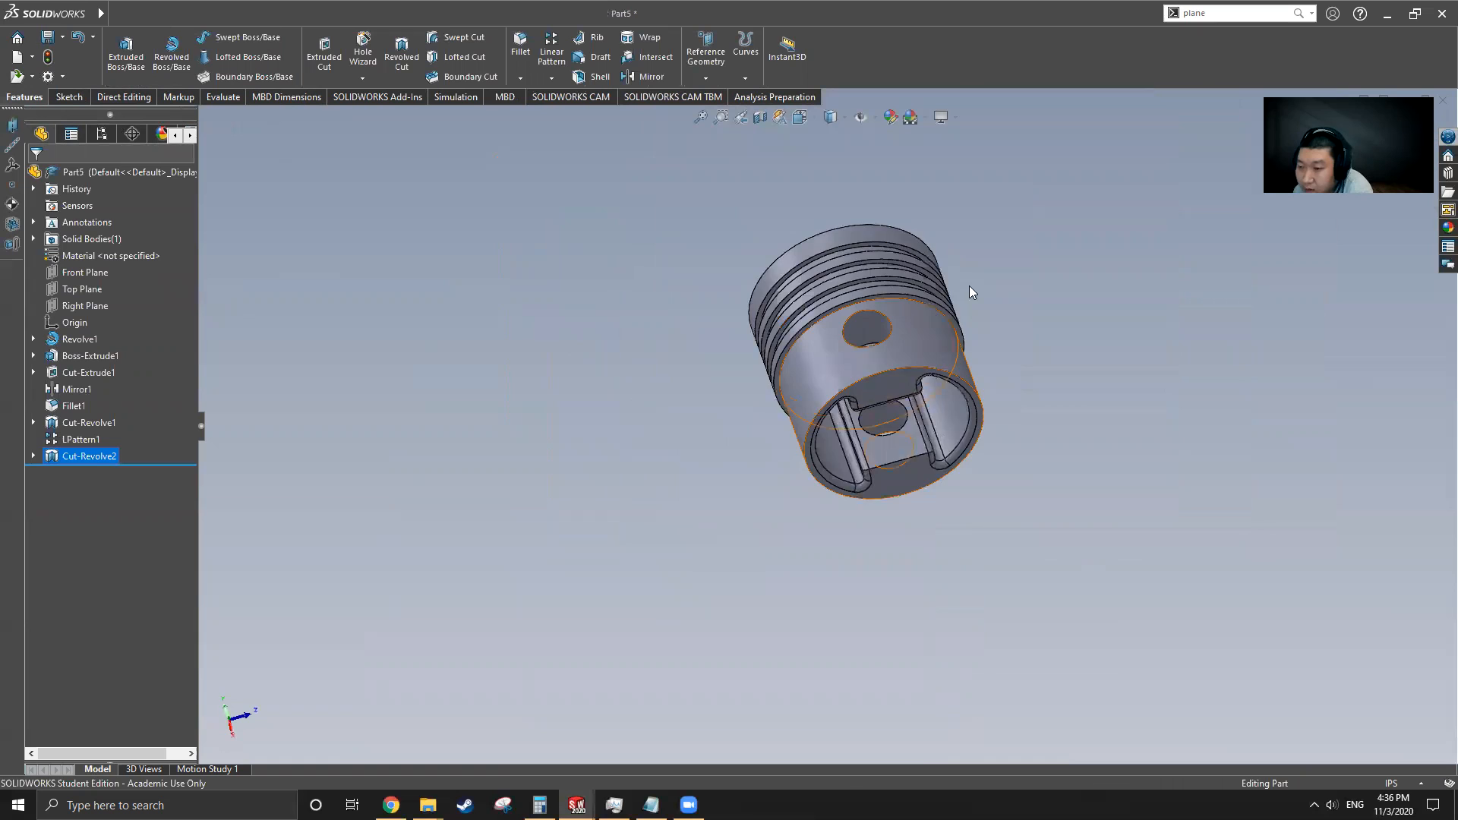
{"action": "scroll", "coordinate": [827, 453], "scroll_direction": "down", "scroll_amount": 5}
{"action": "scroll", "coordinate": [829, 458], "scroll_direction": "up", "scroll_amount": 5}
{"action": "middle_click_drag", "start_coordinate": [835, 459], "coordinate": [794, 258]}
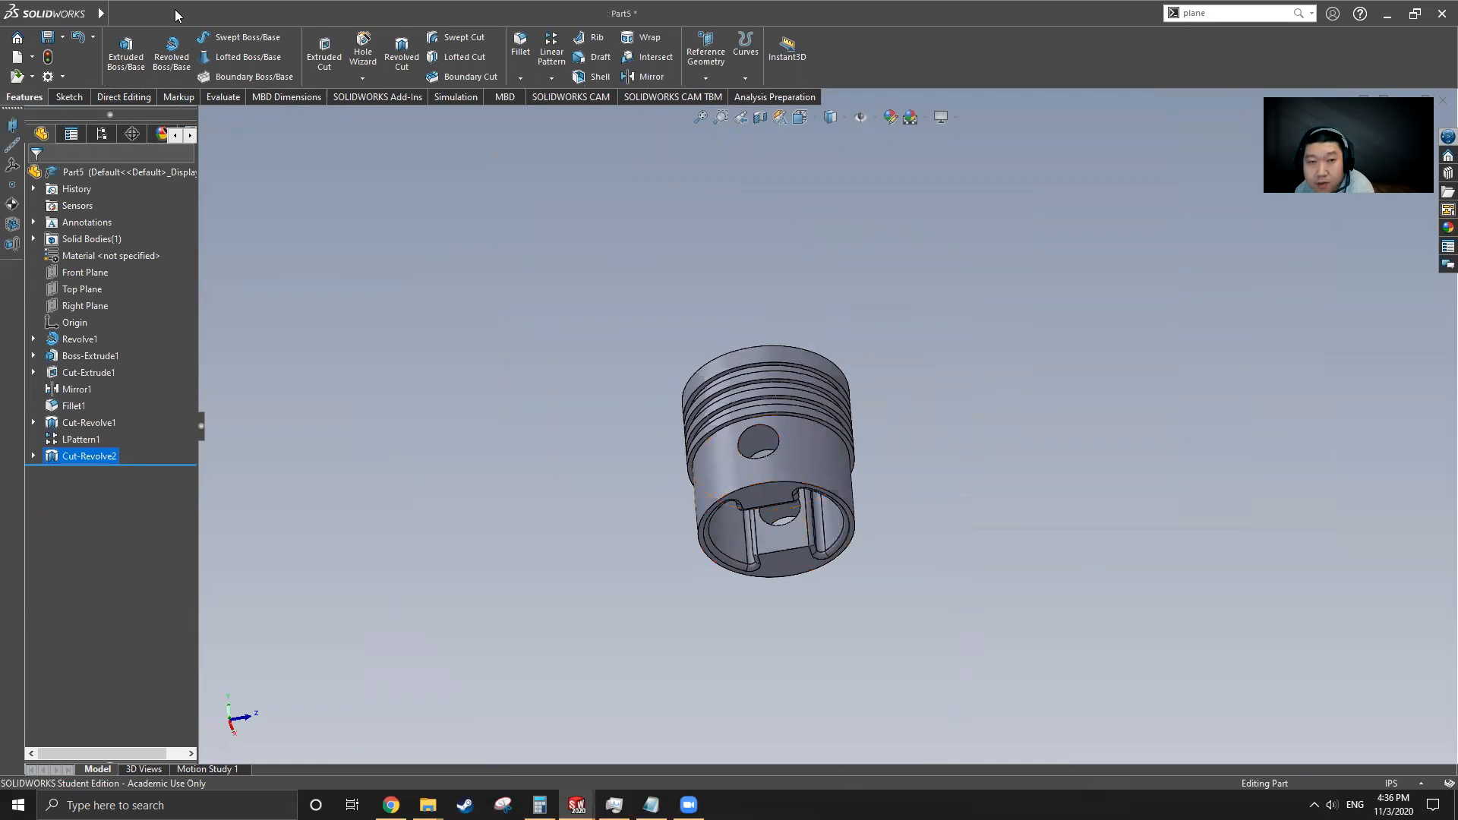
Switch to the original Cylinder to compare its shape, then return to Part5 and view it
{"action": "left_click", "coordinate": [330, 13]}
{"action": "left_click", "coordinate": [410, 193]}
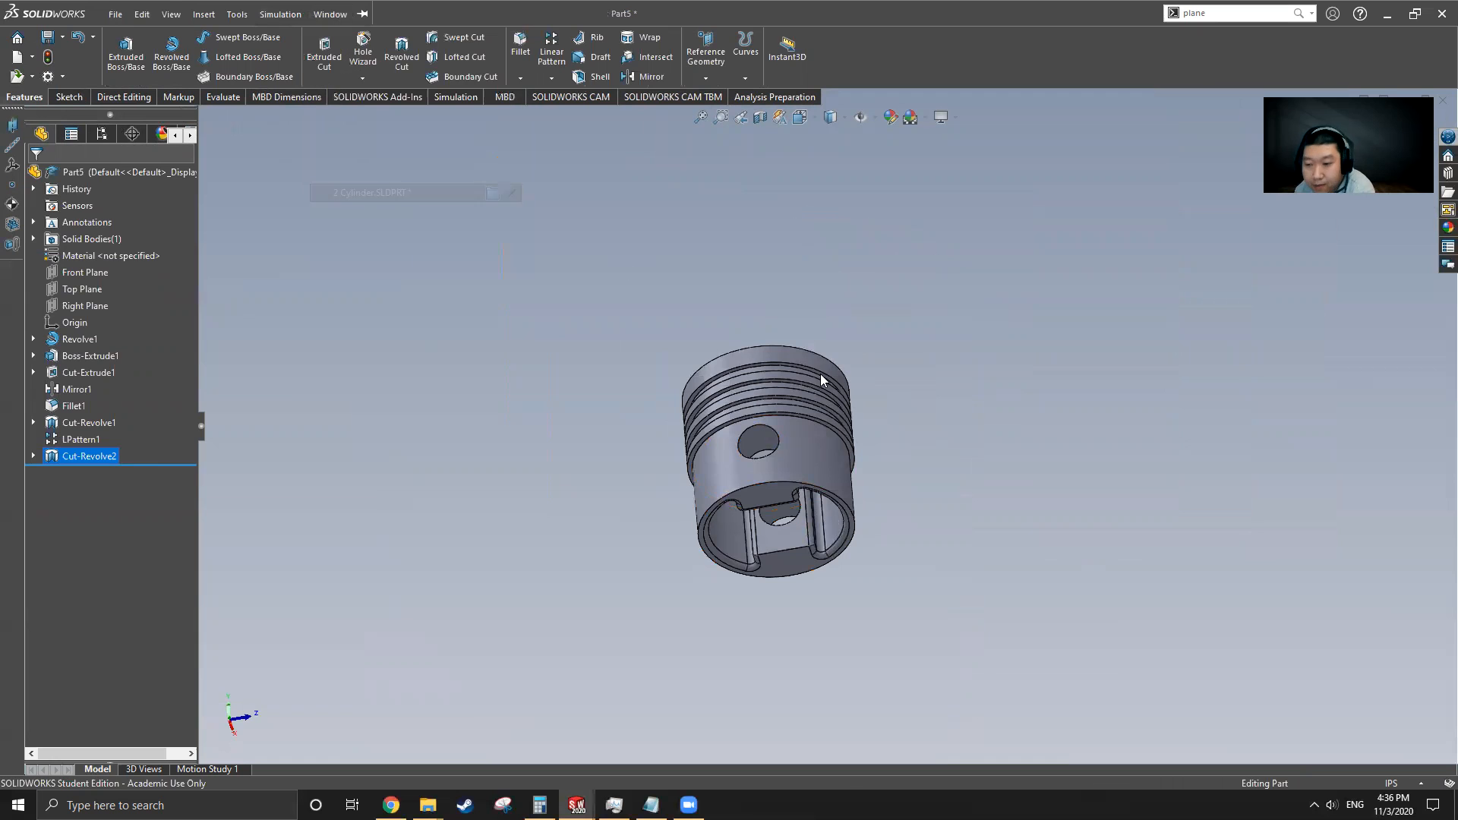
{"action": "scroll", "coordinate": [832, 442], "scroll_direction": "up", "scroll_amount": 8}
{"action": "middle_click_drag", "start_coordinate": [875, 307], "coordinate": [735, 431]}
{"action": "mouse_move", "coordinate": [100, 13]}
{"action": "left_click", "coordinate": [329, 14]}
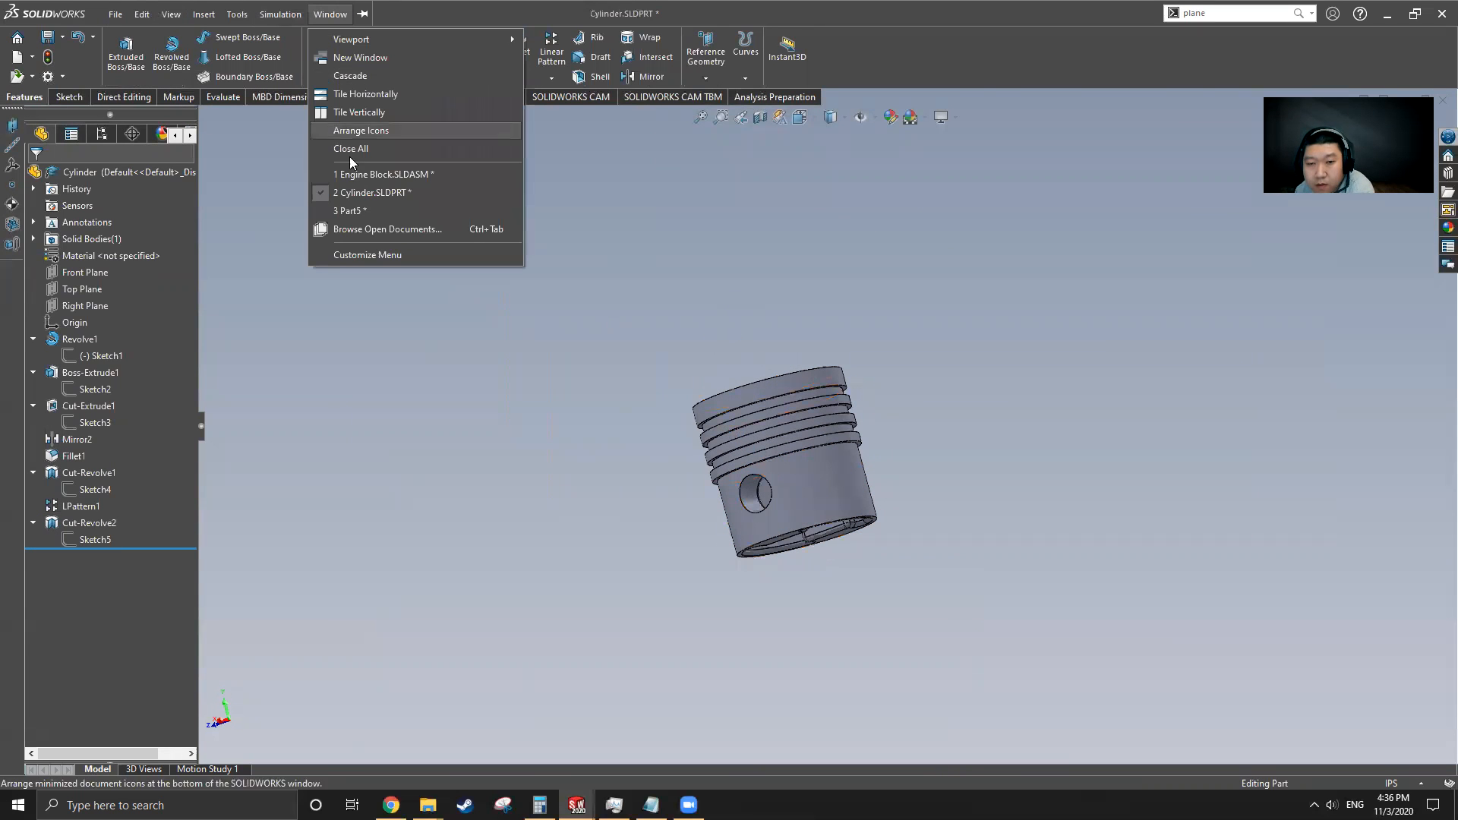
{"action": "left_click", "coordinate": [349, 211]}
{"action": "middle_click_drag", "start_coordinate": [843, 563], "coordinate": [452, 638]}
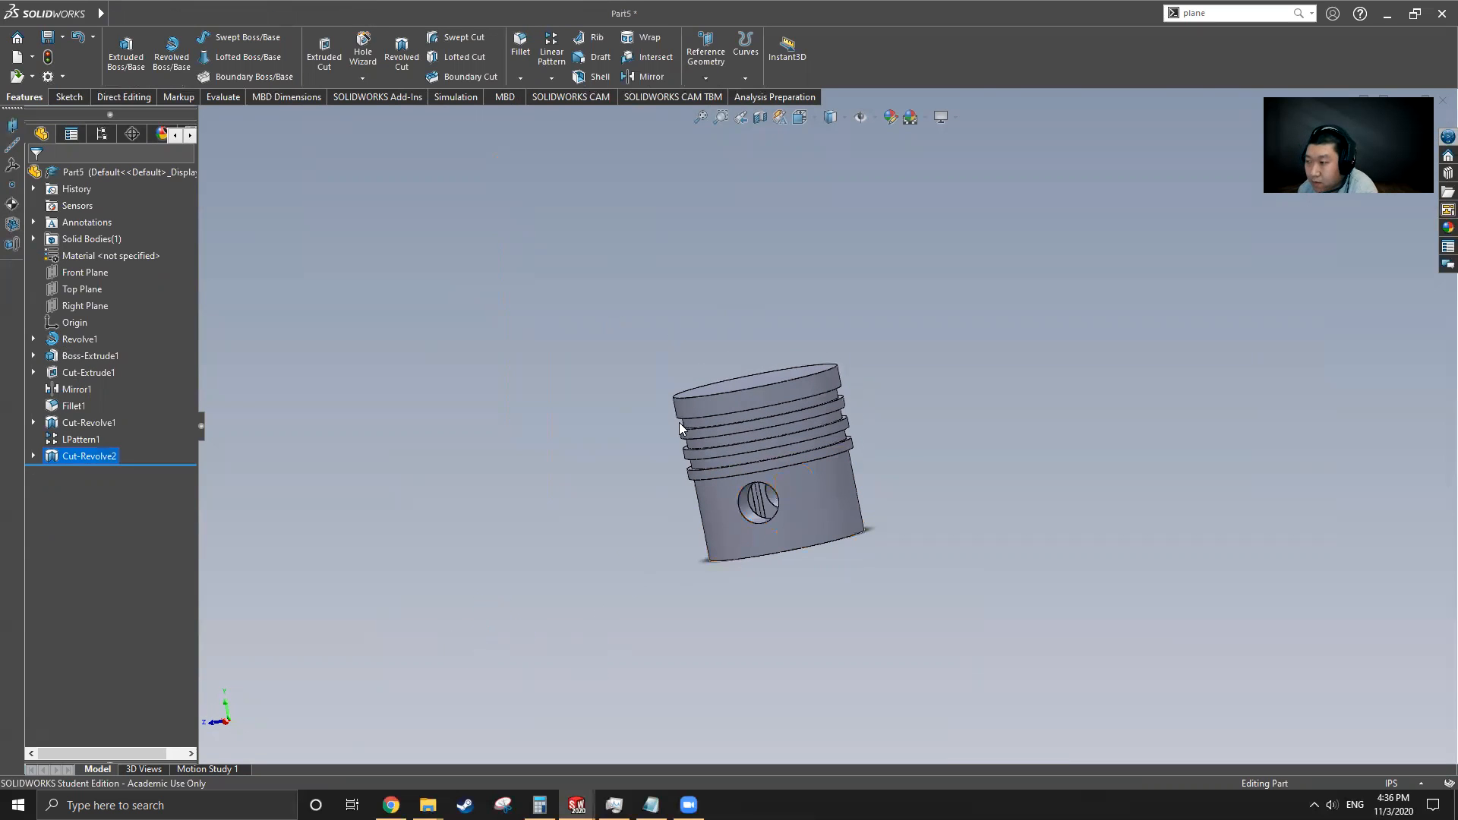